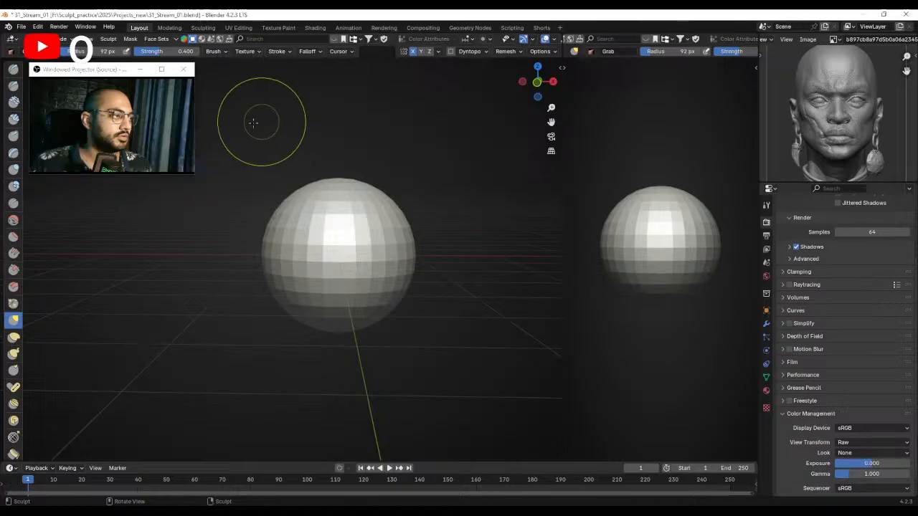
Pull the sphere's lower front downward with the Grab brush to block in the chin, undoing the last stroke.
{"action": "left_click_drag", "start_coordinate": [346, 299], "coordinate": [342, 279], "text": "alt+shift"}
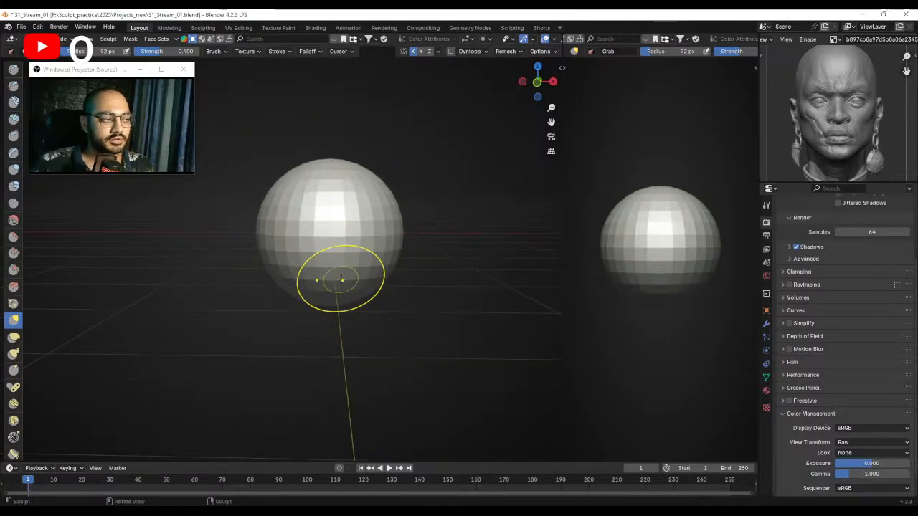
{"action": "middle_click_drag", "start_coordinate": [341, 279], "coordinate": [341, 279], "text": "alt"}
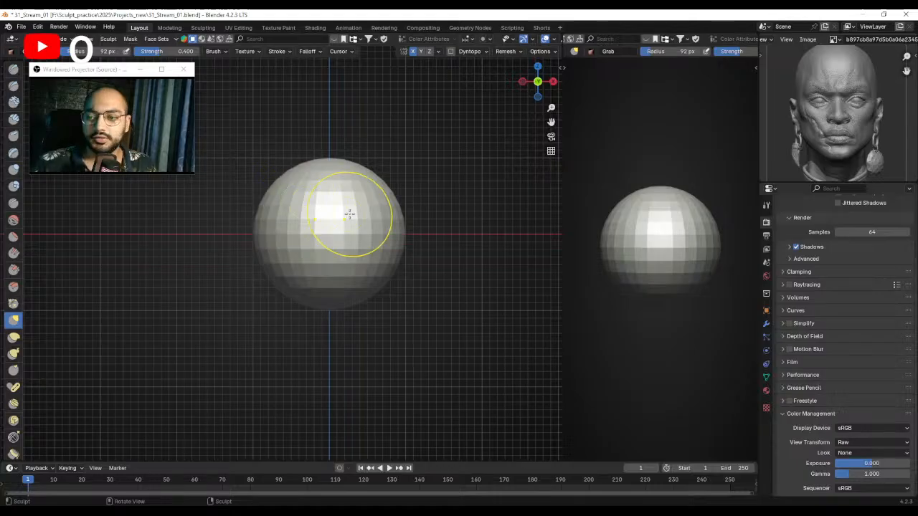
{"action": "middle_click_drag", "start_coordinate": [342, 281], "coordinate": [310, 277], "text": "ctrl"}
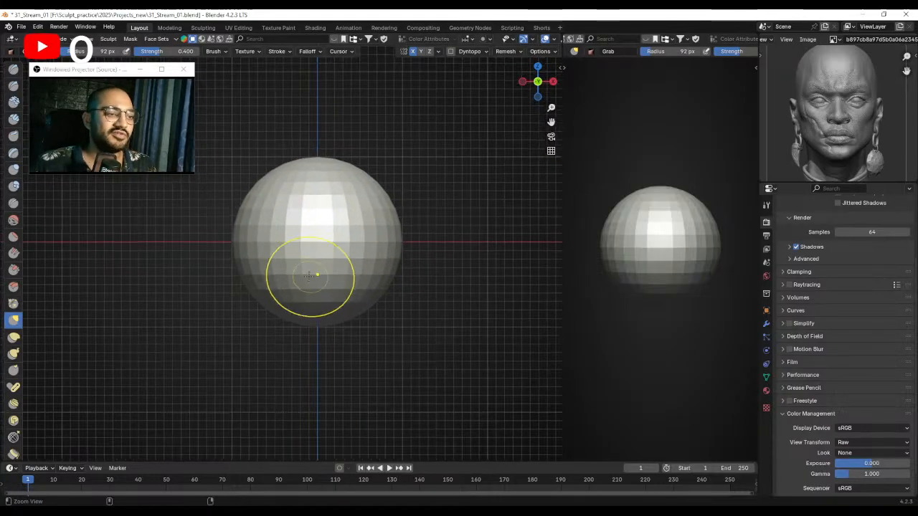
{"action": "left_click_drag", "start_coordinate": [295, 283], "coordinate": [307, 269], "text": "alt+shift"}
{"action": "key", "text": "f"}
{"action": "left_click", "coordinate": [320, 282]}
{"action": "mouse_move", "coordinate": [307, 269]}
{"action": "left_mouse_down", "text": "ctrl+alt"}
{"action": "mouse_move", "coordinate": [295, 277]}
{"action": "mouse_move", "coordinate": [297, 288]}
{"action": "left_mouse_up", "text": "ctrl+alt"}
{"action": "left_click_drag", "start_coordinate": [313, 334], "coordinate": [313, 336]}
{"action": "left_click_drag", "start_coordinate": [294, 296], "coordinate": [288, 307]}
{"action": "middle_click_drag", "start_coordinate": [292, 309], "coordinate": [296, 298], "text": "ctrl"}
{"action": "key", "text": "ctrl+z"}
Reshape the lower part of the form with Grab strokes to develop the jaw and tapered chin.
{"action": "key", "text": "f"}
{"action": "left_click", "coordinate": [296, 299]}
{"action": "left_click_drag", "start_coordinate": [295, 315], "coordinate": [296, 316]}
{"action": "middle_click_drag", "start_coordinate": [295, 299], "coordinate": [293, 314], "text": "shift"}
{"action": "key", "text": "f"}
{"action": "left_click", "coordinate": [290, 312]}
{"action": "left_click_drag", "start_coordinate": [289, 309], "coordinate": [281, 315]}
{"action": "mouse_move", "coordinate": [279, 301]}
{"action": "middle_mouse_down", "text": "ctrl"}
{"action": "mouse_move", "coordinate": [264, 267]}
{"action": "mouse_move", "coordinate": [251, 269]}
{"action": "middle_mouse_up", "text": "ctrl"}
Adjust the side contour of the head from the front with a 117 px Grab brush.
{"action": "key", "text": "f"}
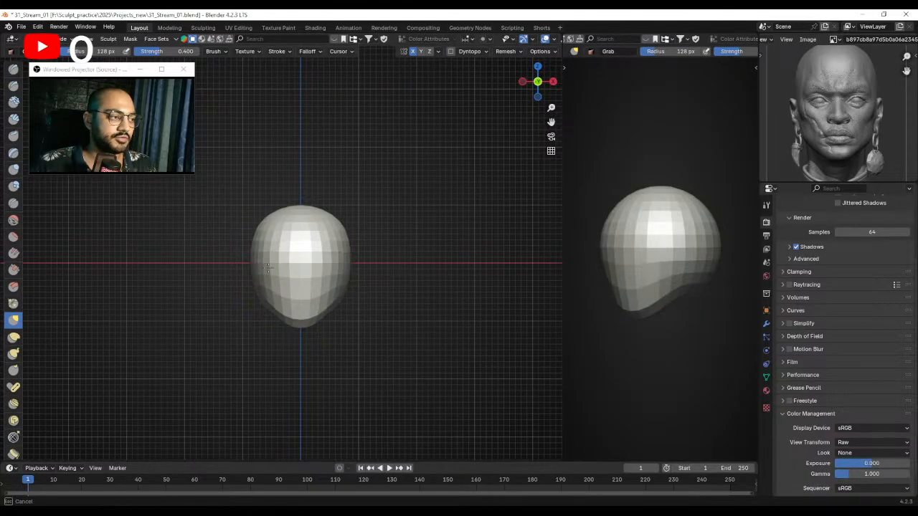
{"action": "left_click", "coordinate": [268, 268]}
{"action": "left_click_drag", "start_coordinate": [276, 270], "coordinate": [262, 269]}
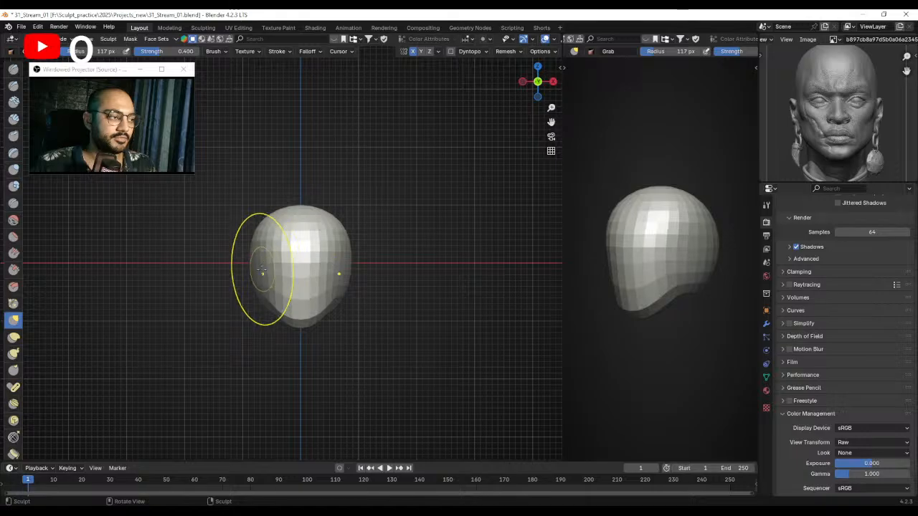
{"action": "left_click", "coordinate": [259, 273]}
Shape the head's underside behind the jaw in side view with a 112 px Grab brush.
{"action": "key", "text": "f"}
{"action": "mouse_move", "coordinate": [275, 296]}
{"action": "middle_mouse_down"}
{"action": "mouse_move", "coordinate": [344, 290]}
{"action": "mouse_move", "coordinate": [316, 274]}
{"action": "mouse_move", "coordinate": [260, 275]}
{"action": "mouse_move", "coordinate": [294, 283]}
{"action": "mouse_move", "coordinate": [307, 264]}
{"action": "middle_mouse_up"}
{"action": "key", "text": "KP_3"}
{"action": "left_click_drag", "start_coordinate": [333, 328], "coordinate": [333, 328]}
{"action": "middle_click_drag", "start_coordinate": [332, 328], "coordinate": [339, 342], "text": "shift"}
{"action": "mouse_move", "coordinate": [369, 322]}
{"action": "left_mouse_down"}
{"action": "mouse_move", "coordinate": [356, 310]}
{"action": "mouse_move", "coordinate": [349, 326]}
{"action": "left_mouse_up"}
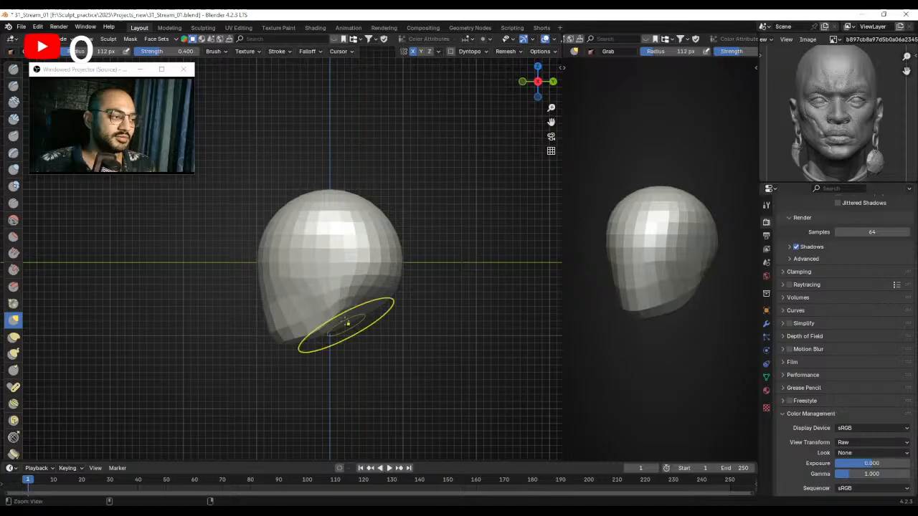
Push the underside behind the chin inward with smaller Grab strokes to form the jaw's lower edge.
{"action": "middle_click_drag", "start_coordinate": [348, 329], "coordinate": [337, 312], "text": "ctrl"}
{"action": "key", "text": "f"}
{"action": "left_click", "coordinate": [365, 304]}
{"action": "left_click_drag", "start_coordinate": [354, 318], "coordinate": [341, 310]}
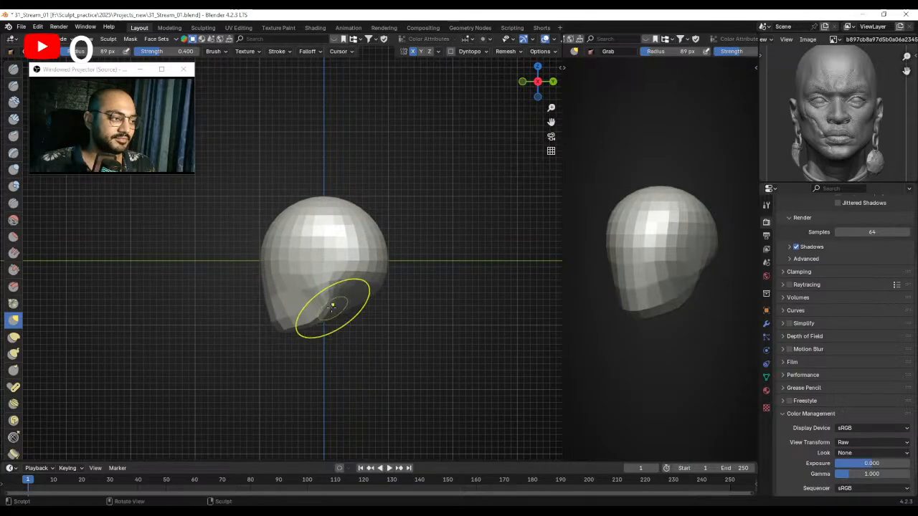
{"action": "middle_click_drag", "start_coordinate": [338, 305], "coordinate": [333, 315], "text": "ctrl"}
{"action": "key", "text": "f"}
{"action": "left_click", "coordinate": [337, 313]}
{"action": "left_click_drag", "start_coordinate": [332, 306], "coordinate": [327, 303]}
Pull the area behind the jaw upward with the Grab brush to define the jaw's rear corner.
{"action": "key", "text": "bracketright"}
{"action": "left_click_drag", "start_coordinate": [323, 289], "coordinate": [314, 275]}
{"action": "key", "text": "f"}
{"action": "left_click", "coordinate": [316, 307]}
{"action": "left_click_drag", "start_coordinate": [317, 310], "coordinate": [315, 307]}
{"action": "middle_click_drag", "start_coordinate": [319, 316], "coordinate": [324, 336], "text": "shift"}
Shape the back of the skull and push the nape area upward with the Grab brush.
{"action": "key", "text": "f"}
{"action": "left_click", "coordinate": [355, 270]}
{"action": "left_click_drag", "start_coordinate": [355, 269], "coordinate": [365, 275]}
{"action": "key", "text": "f"}
{"action": "left_click", "coordinate": [346, 317]}
{"action": "left_click_drag", "start_coordinate": [359, 316], "coordinate": [355, 300]}
Refine the profile of the crown, rear skull and forehead with the Grab brush in side view.
{"action": "middle_click_drag", "start_coordinate": [355, 297], "coordinate": [366, 305], "text": "shift"}
{"action": "key", "text": "f"}
{"action": "left_click", "coordinate": [375, 233]}
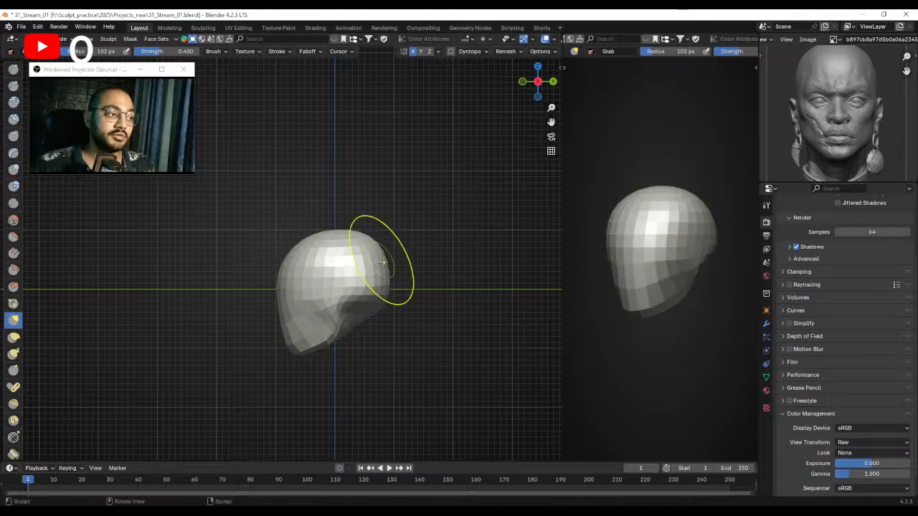
{"action": "key", "text": "f"}
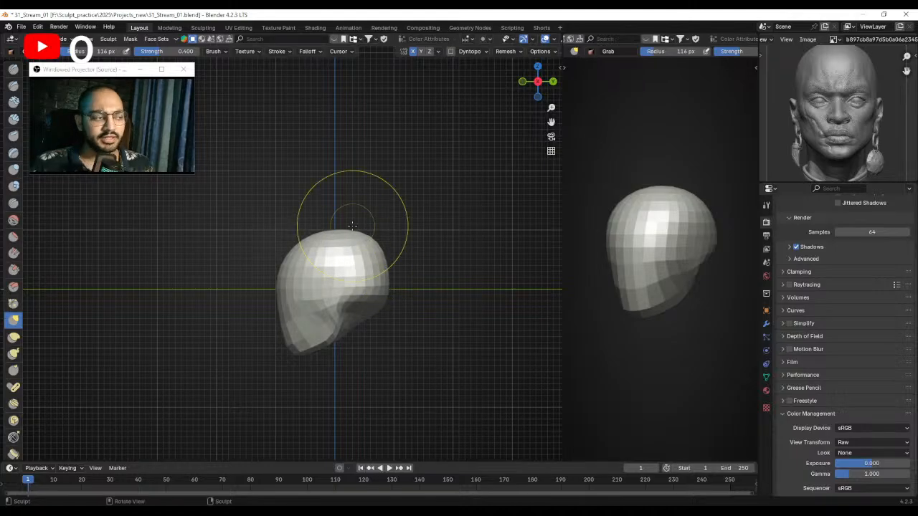
{"action": "left_click", "coordinate": [304, 287]}
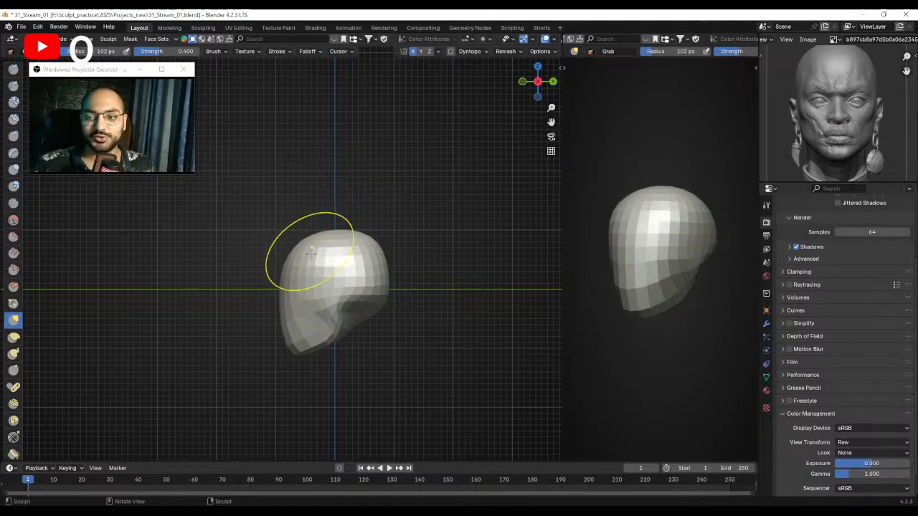
{"action": "left_click_drag", "start_coordinate": [345, 267], "coordinate": [345, 254], "text": "alt+shift"}
Adjust the sides of the jaw from below with the Grab brush.
{"action": "mouse_move", "coordinate": [345, 252]}
{"action": "middle_mouse_down"}
{"action": "mouse_move", "coordinate": [434, 265]}
{"action": "mouse_move", "coordinate": [329, 288]}
{"action": "mouse_move", "coordinate": [344, 283]}
{"action": "mouse_move", "coordinate": [304, 231]}
{"action": "mouse_move", "coordinate": [365, 265]}
{"action": "mouse_move", "coordinate": [363, 252]}
{"action": "mouse_move", "coordinate": [309, 279]}
{"action": "middle_mouse_up"}
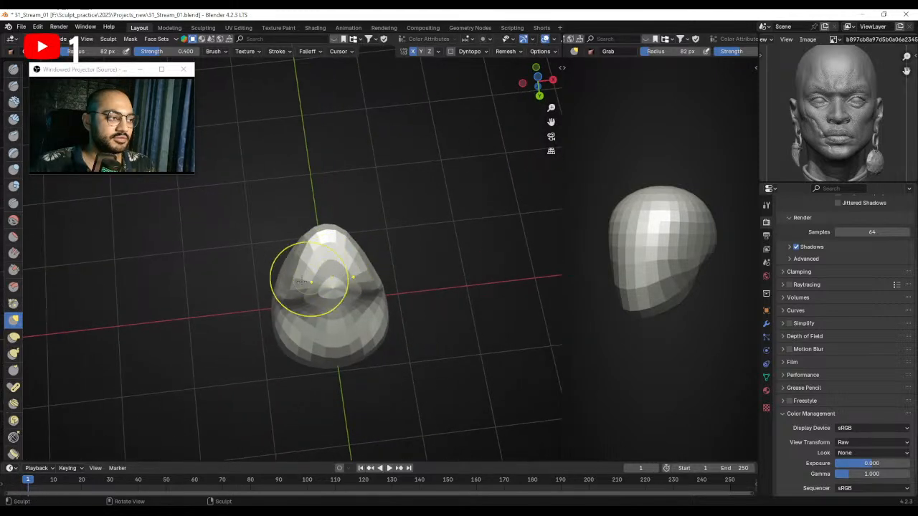
{"action": "left_click_drag", "start_coordinate": [273, 279], "coordinate": [276, 279]}
{"action": "key", "text": "f"}
{"action": "left_click", "coordinate": [351, 277]}
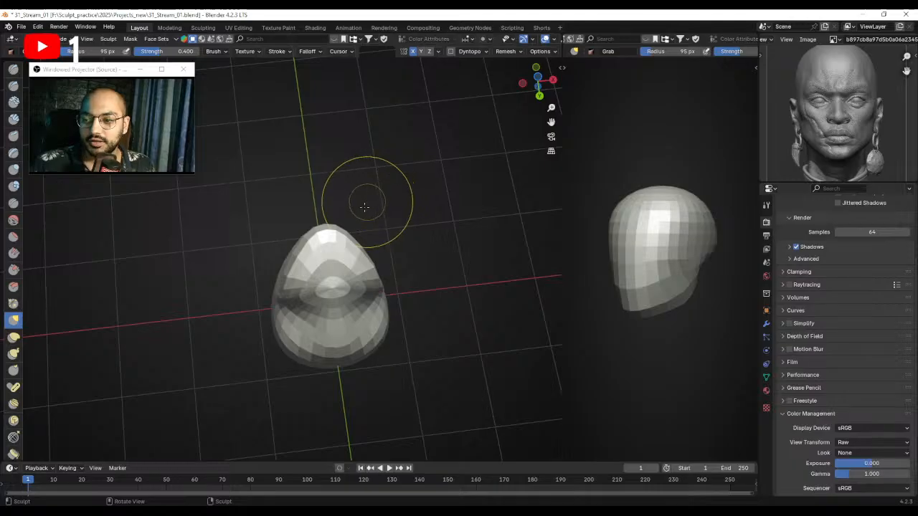
{"action": "middle_click_drag", "start_coordinate": [338, 267], "coordinate": [270, 287]}
{"action": "left_click_drag", "start_coordinate": [261, 302], "coordinate": [265, 288]}
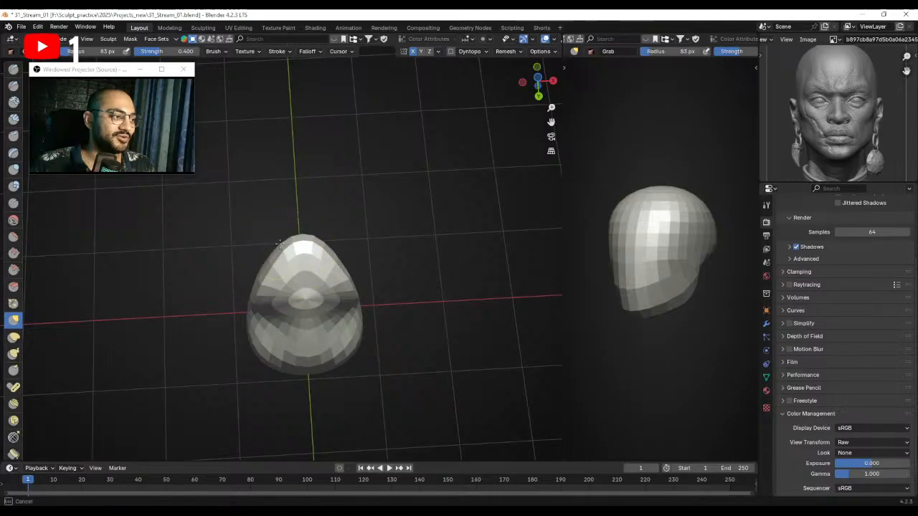
Remesh the head more densely and mask everything except the neck base on its underside.
{"action": "mouse_move", "coordinate": [270, 264]}
{"action": "middle_mouse_down"}
{"action": "mouse_move", "coordinate": [352, 369]}
{"action": "mouse_move", "coordinate": [301, 389]}
{"action": "mouse_move", "coordinate": [381, 370]}
{"action": "mouse_move", "coordinate": [308, 363]}
{"action": "mouse_move", "coordinate": [303, 327]}
{"action": "mouse_move", "coordinate": [375, 332]}
{"action": "middle_mouse_up"}
{"action": "mouse_move", "coordinate": [346, 305]}
{"action": "middle_mouse_down"}
{"action": "mouse_move", "coordinate": [299, 318]}
{"action": "mouse_move", "coordinate": [306, 285]}
{"action": "middle_mouse_up"}
{"action": "key", "text": "m"}
{"action": "mouse_move", "coordinate": [302, 234]}
{"action": "middle_mouse_down"}
{"action": "mouse_move", "coordinate": [287, 275]}
{"action": "mouse_move", "coordinate": [301, 280]}
{"action": "mouse_move", "coordinate": [265, 274]}
{"action": "mouse_move", "coordinate": [265, 250]}
{"action": "middle_mouse_up"}
{"action": "key", "text": "f"}
{"action": "left_click", "coordinate": [305, 282]}
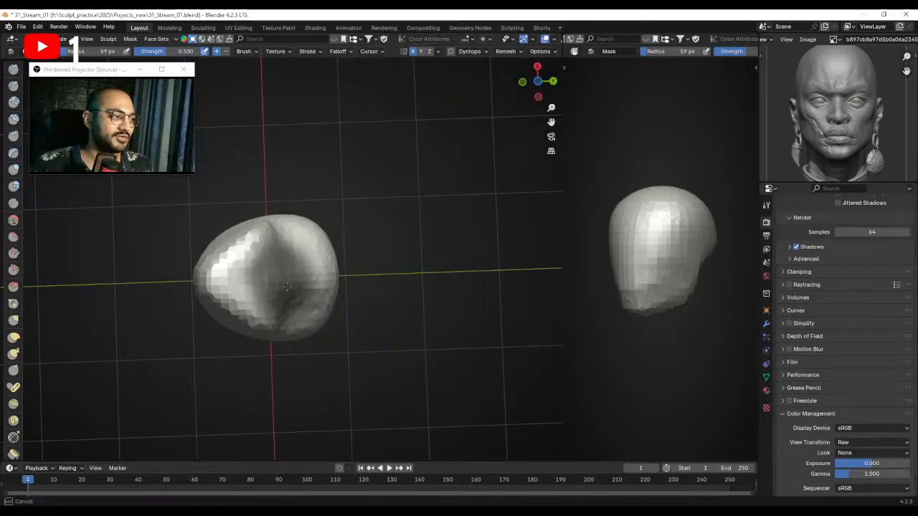
{"action": "mouse_move", "coordinate": [302, 243]}
{"action": "left_mouse_down", "text": "alt"}
{"action": "mouse_move", "coordinate": [246, 349]}
{"action": "mouse_move", "coordinate": [270, 279]}
{"action": "mouse_move", "coordinate": [234, 266]}
{"action": "left_mouse_up", "text": "alt"}
Pull the unmasked neck base downward and backward with a large Grab brush to extrude the neck.
{"action": "key", "text": "g"}
{"action": "middle_click_drag", "start_coordinate": [351, 308], "coordinate": [352, 351], "text": "ctrl"}
{"action": "middle_click_drag", "start_coordinate": [352, 351], "coordinate": [367, 333], "text": "shift"}
{"action": "key", "text": "f"}
{"action": "left_click", "coordinate": [415, 281]}
{"action": "mouse_move", "coordinate": [326, 279]}
{"action": "left_mouse_down"}
{"action": "mouse_move", "coordinate": [323, 348]}
{"action": "mouse_move", "coordinate": [308, 367]}
{"action": "left_mouse_up"}
{"action": "mouse_move", "coordinate": [281, 336]}
{"action": "left_mouse_down"}
{"action": "mouse_move", "coordinate": [302, 343]}
{"action": "mouse_move", "coordinate": [321, 330]}
{"action": "mouse_move", "coordinate": [342, 346]}
{"action": "left_mouse_up"}
Refine the neck's shape from the side and front with the Grab brush and clear the mask.
{"action": "key", "text": "f"}
{"action": "left_click", "coordinate": [350, 324]}
{"action": "left_click_drag", "start_coordinate": [332, 332], "coordinate": [339, 334]}
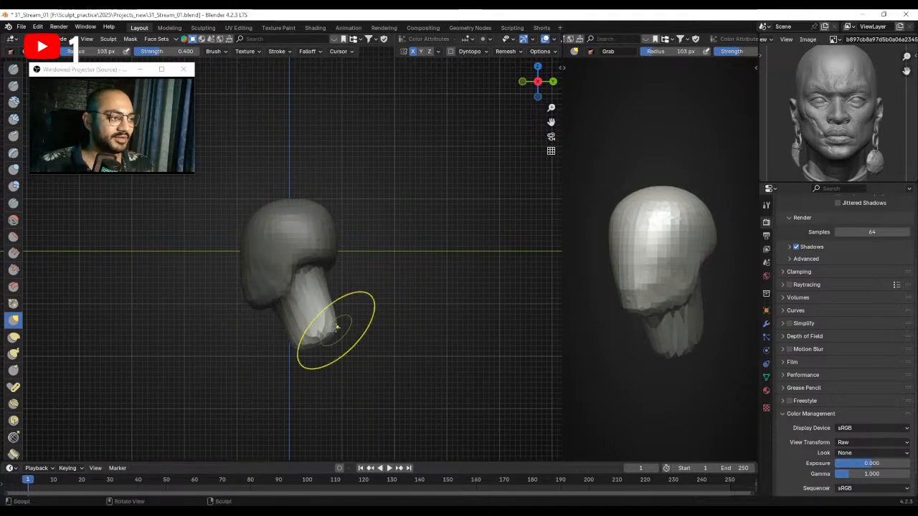
{"action": "key", "text": "KP_1"}
{"action": "middle_click_drag", "start_coordinate": [296, 320], "coordinate": [310, 310], "text": "ctrl"}
{"action": "key", "text": "f"}
{"action": "left_click", "coordinate": [268, 314]}
{"action": "left_click_drag", "start_coordinate": [238, 336], "coordinate": [231, 328]}
{"action": "key", "text": "alt+m"}
Adjust the neck's side contours from the back with the Grab brush and voxel remesh the model.
{"action": "key", "text": "ctrl+KP_1"}
{"action": "middle_click_drag", "start_coordinate": [269, 284], "coordinate": [275, 267], "text": "ctrl"}
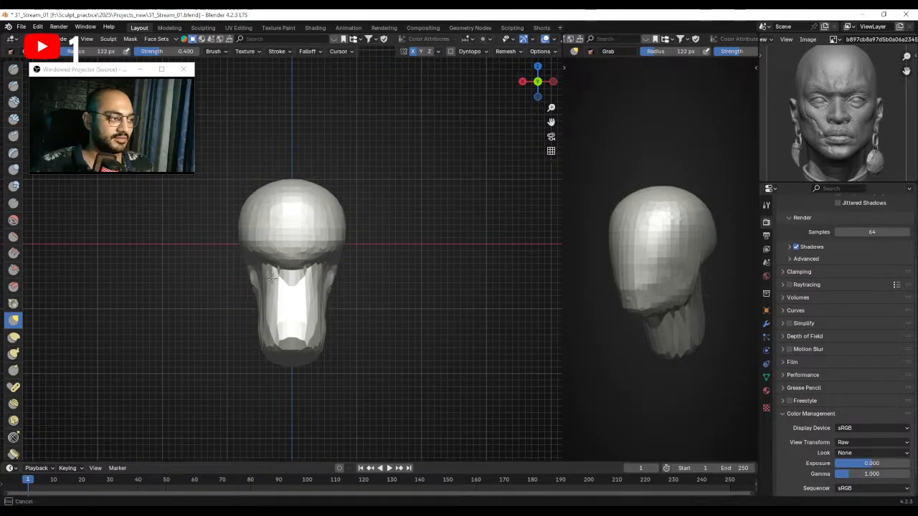
{"action": "key", "text": "f"}
{"action": "left_click", "coordinate": [262, 291]}
{"action": "left_click_drag", "start_coordinate": [258, 301], "coordinate": [261, 301]}
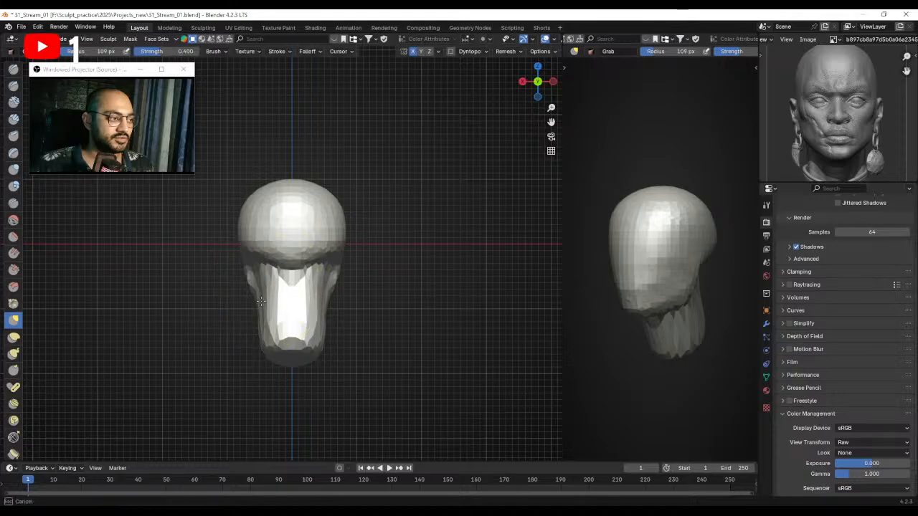
{"action": "left_click", "coordinate": [267, 319]}
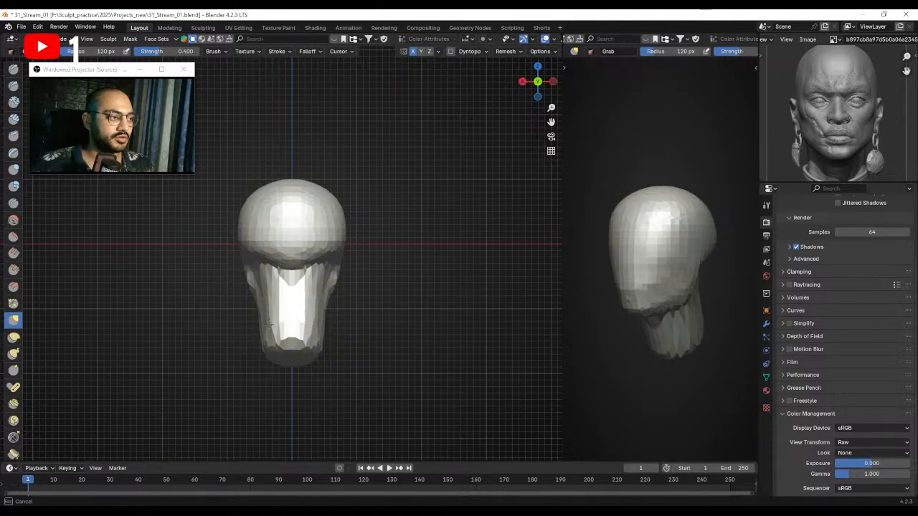
{"action": "key", "text": "ctrl+r"}
{"action": "left_click_drag", "start_coordinate": [675, 286], "coordinate": [713, 291], "text": "alt"}
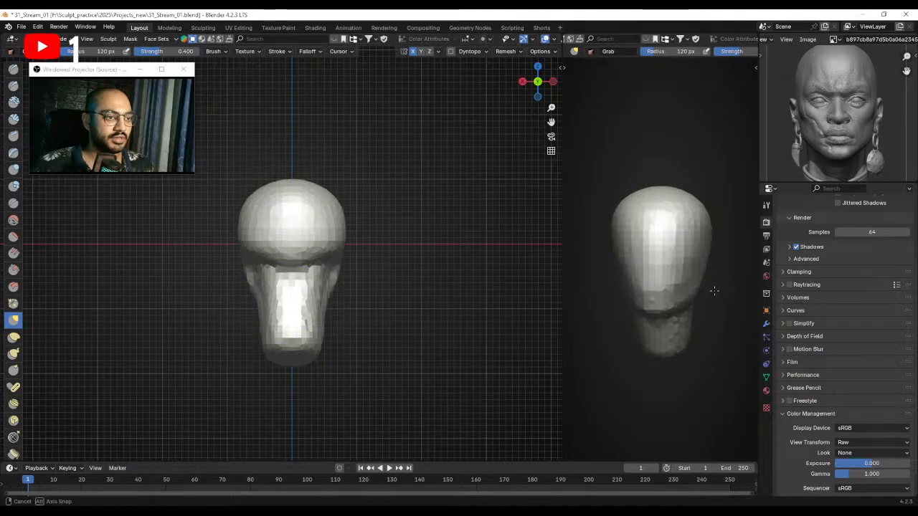
Refine the side contours of the head and jaw from several angles with the Grab brush.
{"action": "mouse_move", "coordinate": [458, 287]}
{"action": "middle_mouse_down"}
{"action": "mouse_move", "coordinate": [406, 297]}
{"action": "mouse_move", "coordinate": [250, 280]}
{"action": "mouse_move", "coordinate": [268, 299]}
{"action": "mouse_move", "coordinate": [348, 294]}
{"action": "middle_mouse_up"}
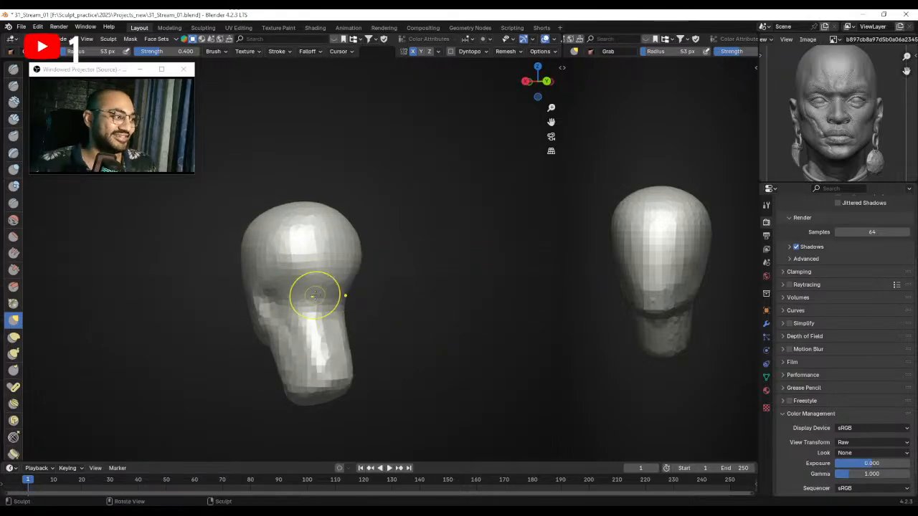
{"action": "middle_click_drag", "start_coordinate": [274, 273], "coordinate": [365, 287]}
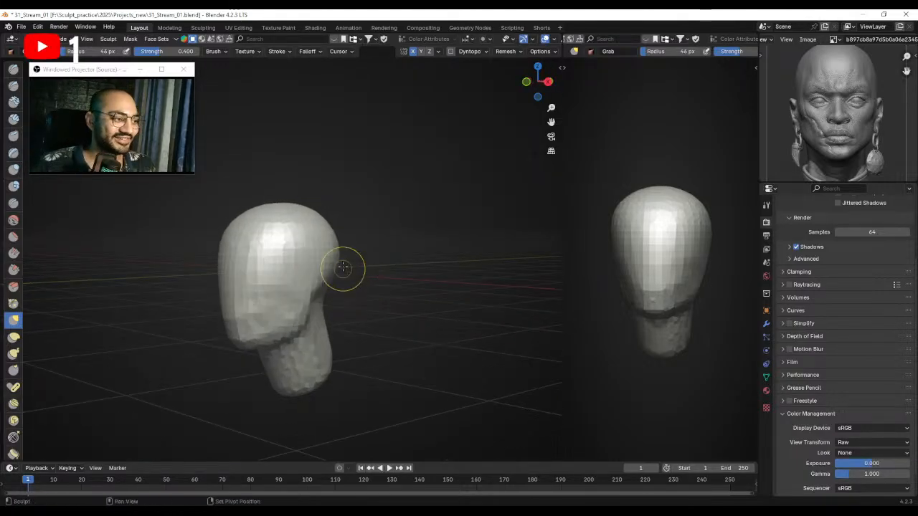
{"action": "mouse_move", "coordinate": [280, 278]}
{"action": "middle_mouse_down"}
{"action": "mouse_move", "coordinate": [373, 205]}
{"action": "mouse_move", "coordinate": [365, 301]}
{"action": "mouse_move", "coordinate": [277, 290]}
{"action": "mouse_move", "coordinate": [294, 263]}
{"action": "mouse_move", "coordinate": [266, 297]}
{"action": "mouse_move", "coordinate": [243, 296]}
{"action": "mouse_move", "coordinate": [230, 246]}
{"action": "middle_mouse_up"}
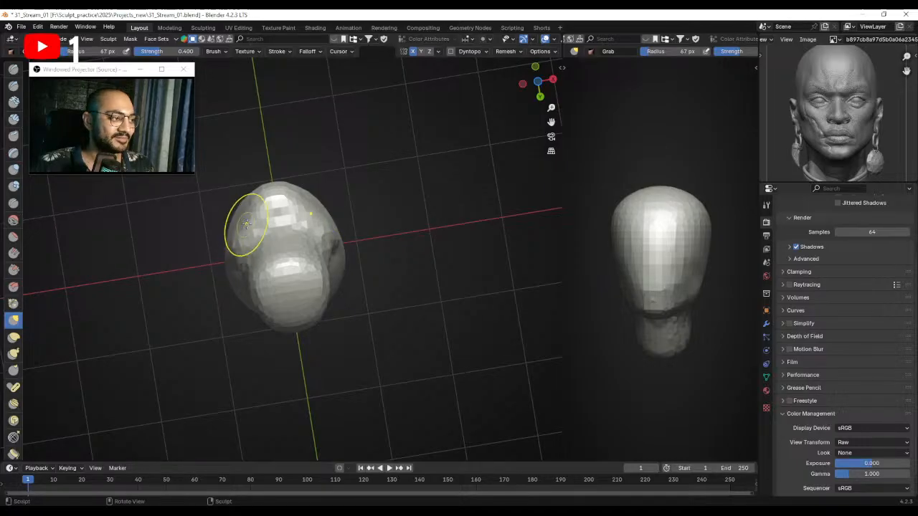
{"action": "middle_click_drag", "start_coordinate": [328, 246], "coordinate": [309, 287]}
{"action": "mouse_move", "coordinate": [256, 297]}
{"action": "middle_mouse_down"}
{"action": "mouse_move", "coordinate": [244, 307]}
{"action": "mouse_move", "coordinate": [256, 287]}
{"action": "mouse_move", "coordinate": [241, 280]}
{"action": "middle_mouse_up"}
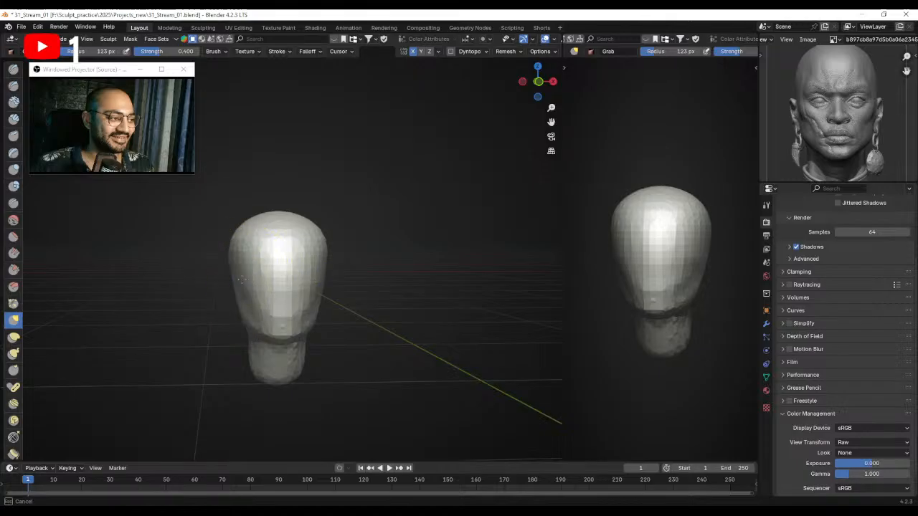
Change the voxel size and remesh the head and neck with it.
{"action": "scroll", "coordinate": [303, 266], "scroll_direction": "up", "scroll_amount": 2}
{"action": "middle_click_drag", "start_coordinate": [326, 276], "coordinate": [295, 271]}
{"action": "key", "text": "shift+r"}
{"action": "left_click", "coordinate": [319, 287]}
{"action": "key", "text": "ctrl+r"}
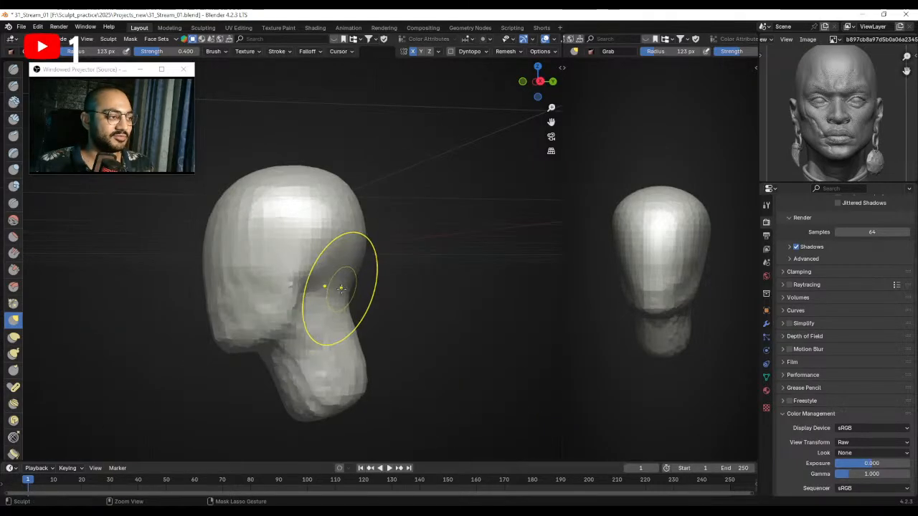
Carve the ear position into the side of the head with the Draw brush in subtract direction.
{"action": "key", "text": "m"}
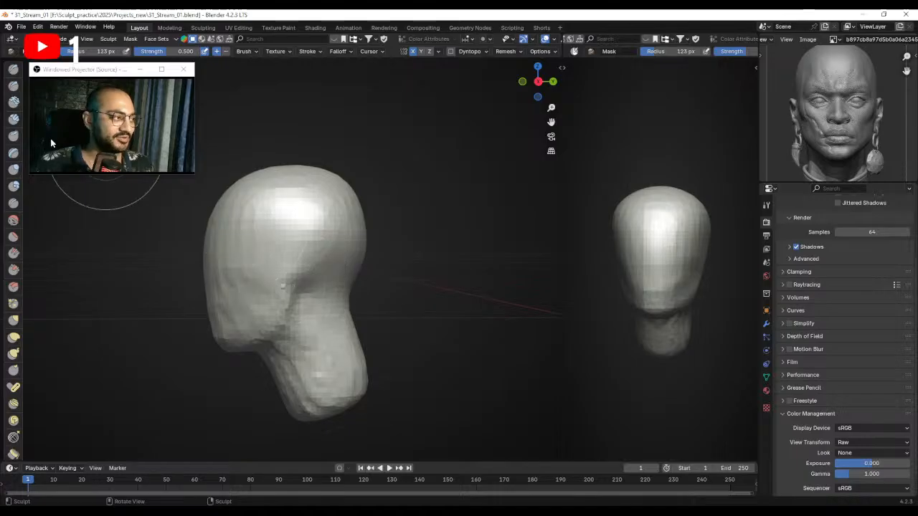
{"action": "left_click", "coordinate": [13, 69]}
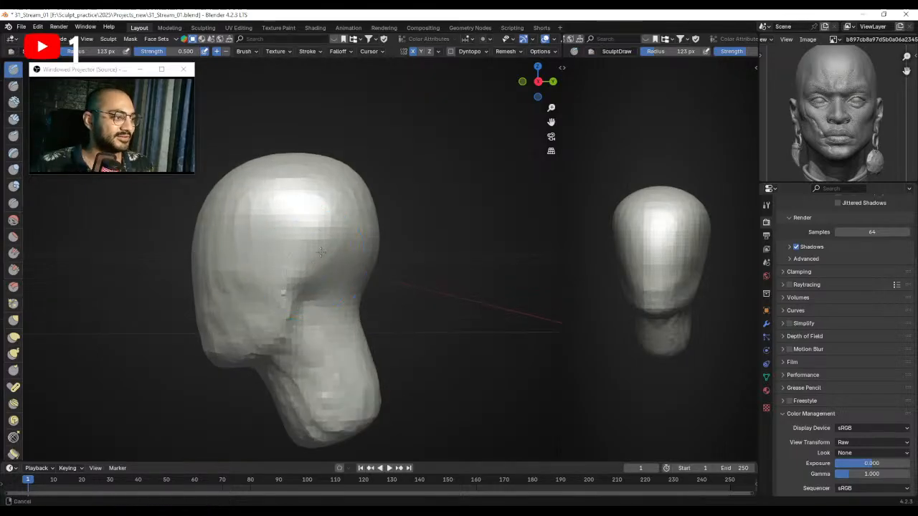
{"action": "left_click_drag", "start_coordinate": [321, 248], "coordinate": [318, 271], "text": "ctrl"}
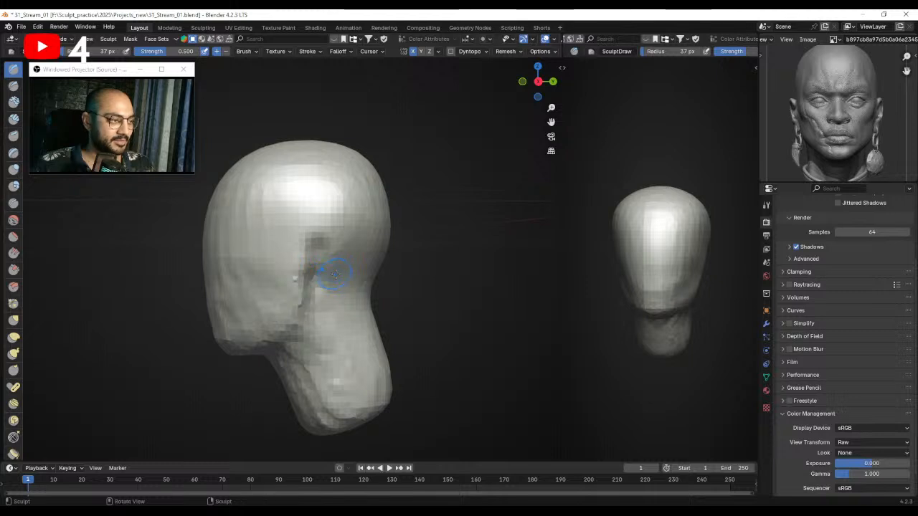
Paint a vertical ear-shaped mask on the side of the head and invert the mask.
{"action": "middle_click_drag", "start_coordinate": [333, 267], "coordinate": [324, 274], "text": "shift"}
{"action": "key", "text": "m"}
{"action": "left_click_drag", "start_coordinate": [311, 269], "coordinate": [302, 267]}
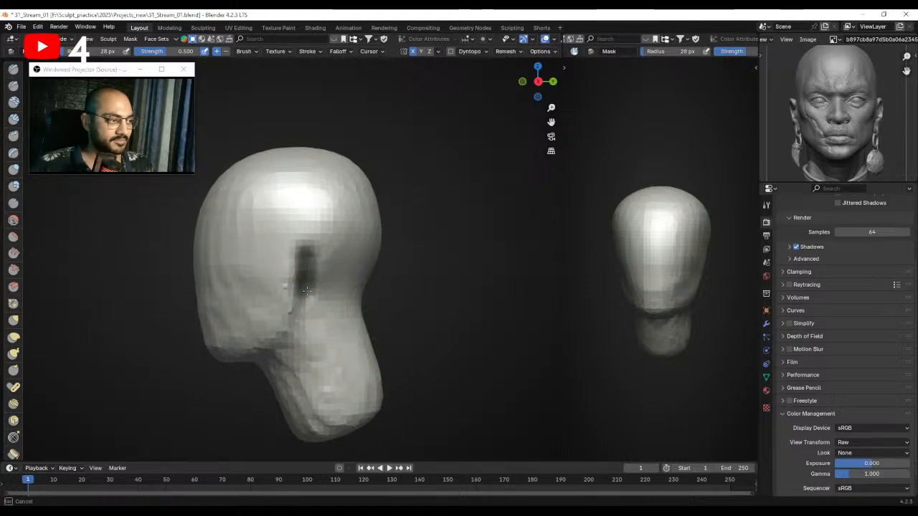
{"action": "key", "text": "ctrl+i"}
Pull the unmasked ear area outward from the head with the Grab brush.
{"action": "key", "text": "g"}
{"action": "middle_click_drag", "start_coordinate": [335, 281], "coordinate": [391, 274]}
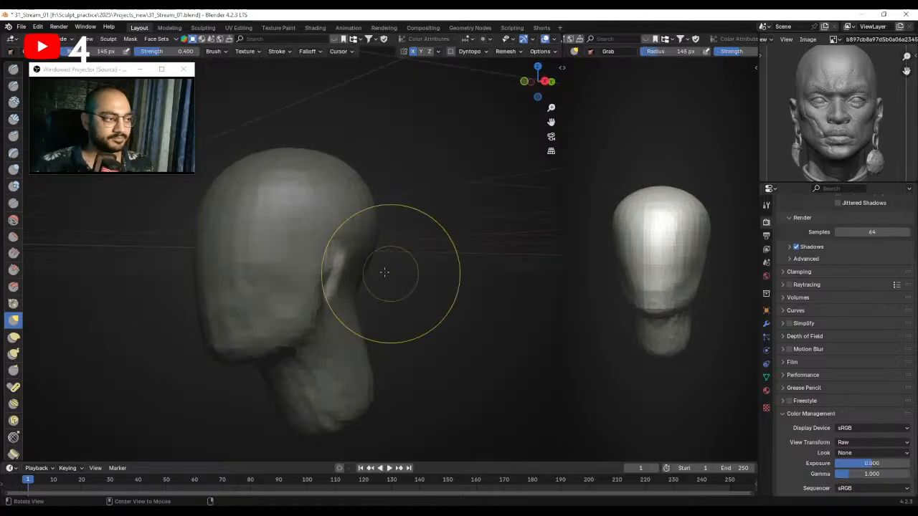
{"action": "mouse_move", "coordinate": [385, 256]}
{"action": "left_mouse_down", "text": "alt"}
{"action": "mouse_move", "coordinate": [391, 284]}
{"action": "mouse_move", "coordinate": [383, 260]}
{"action": "mouse_move", "coordinate": [342, 265]}
{"action": "mouse_move", "coordinate": [403, 254]}
{"action": "left_mouse_up", "text": "alt"}
{"action": "key", "text": "f"}
{"action": "left_click", "coordinate": [372, 267]}
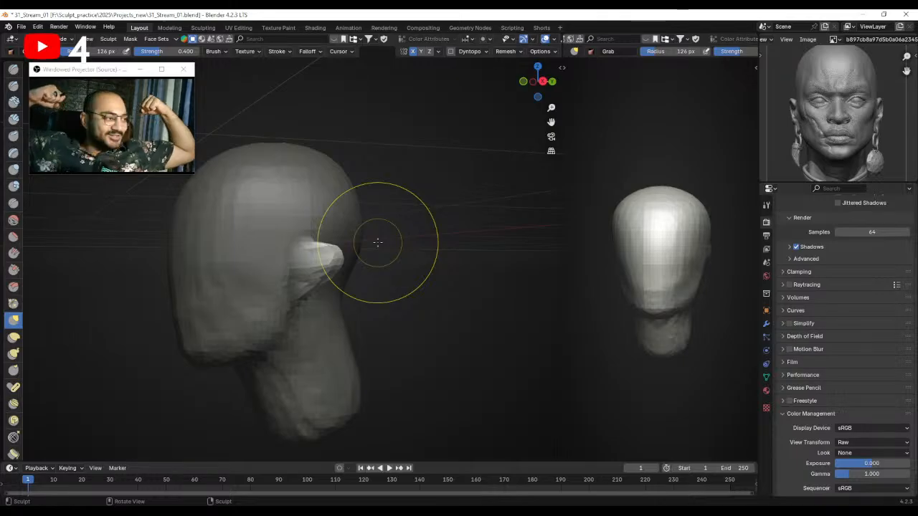
Shape the pulled-out ear with resized Grab brush strokes, undoing one unwanted stroke.
{"action": "key", "text": "f"}
{"action": "left_click", "coordinate": [321, 263]}
{"action": "mouse_move", "coordinate": [335, 252]}
{"action": "left_mouse_down", "text": "alt"}
{"action": "mouse_move", "coordinate": [351, 242]}
{"action": "mouse_move", "coordinate": [339, 268]}
{"action": "mouse_move", "coordinate": [366, 308]}
{"action": "left_mouse_up", "text": "alt"}
{"action": "key", "text": "ctrl+z"}
{"action": "key", "text": "f"}
{"action": "left_click", "coordinate": [354, 287]}
{"action": "key", "text": "f"}
{"action": "left_click", "coordinate": [342, 311]}
{"action": "left_click_drag", "start_coordinate": [319, 285], "coordinate": [323, 293]}
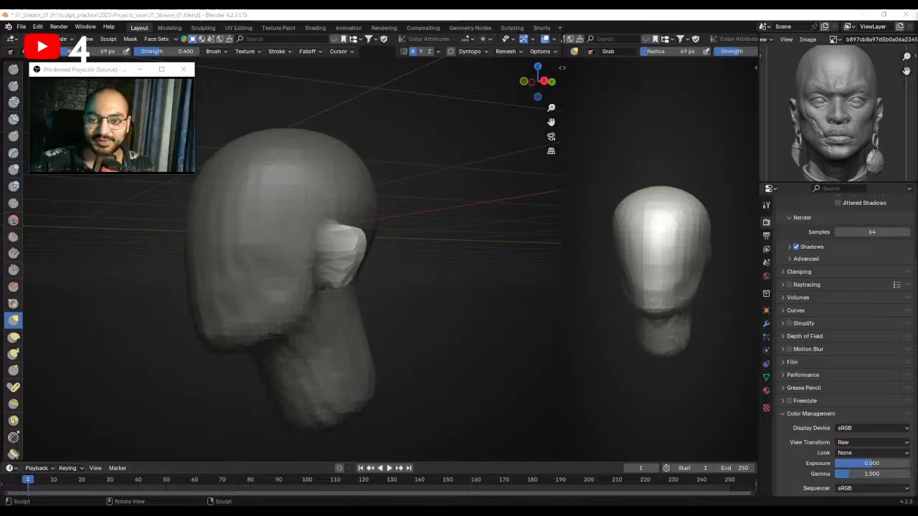
Switch to the browser and open the Stylized Anatomy course in the Davinci School classroom.
{"action": "key", "text": "alt+Tab"}
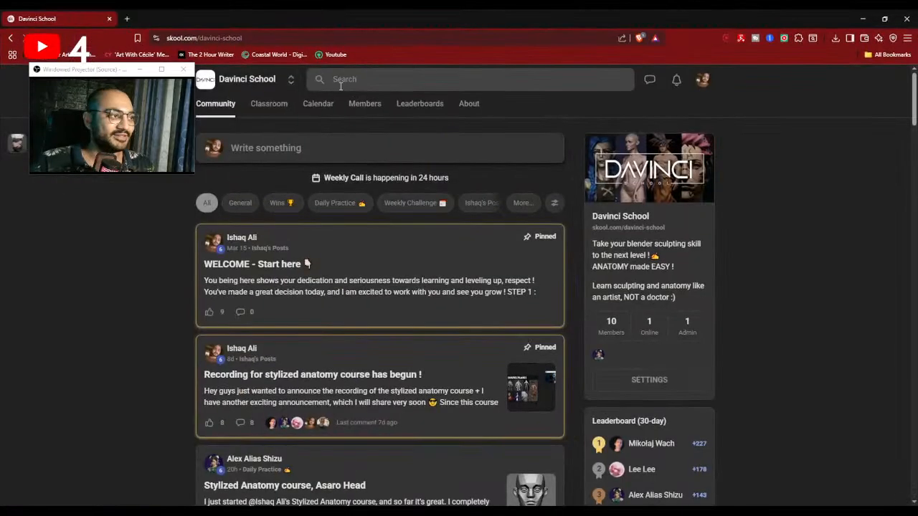
{"action": "left_click", "coordinate": [269, 103]}
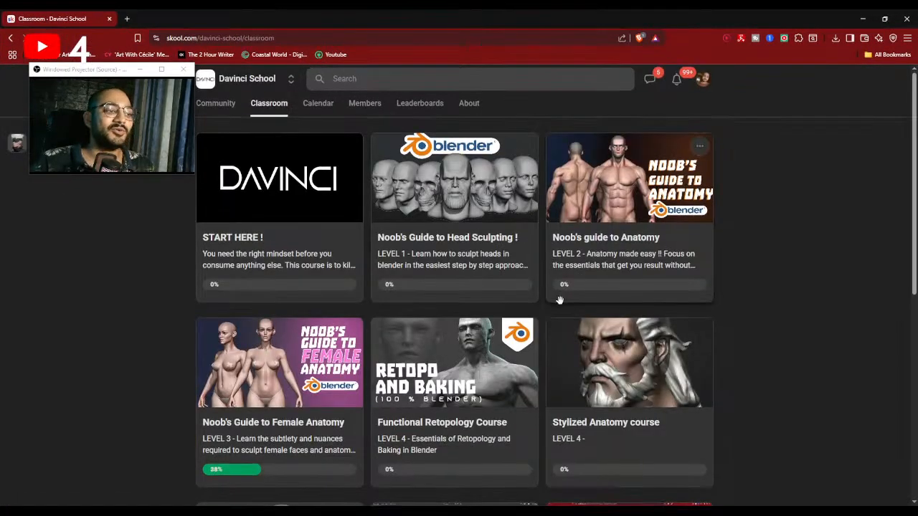
{"action": "scroll", "coordinate": [574, 301], "scroll_direction": "down", "scroll_amount": 1}
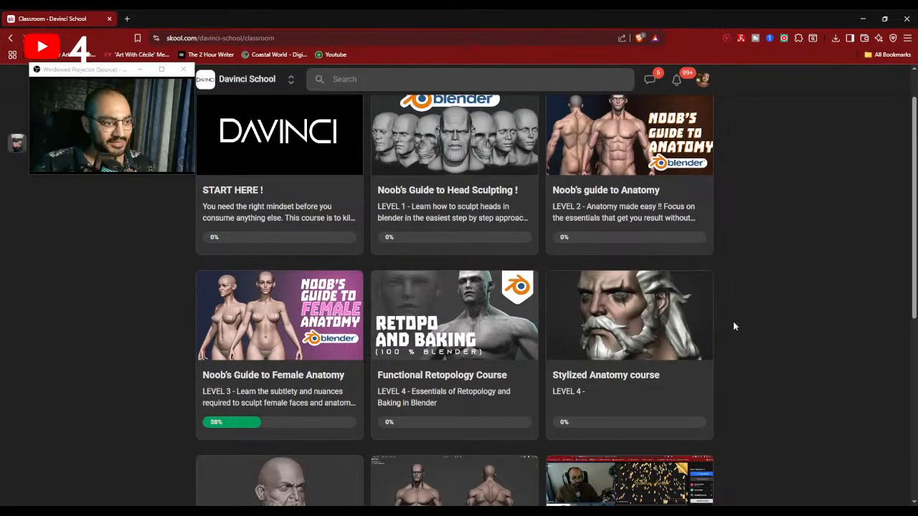
{"action": "left_click", "coordinate": [657, 342]}
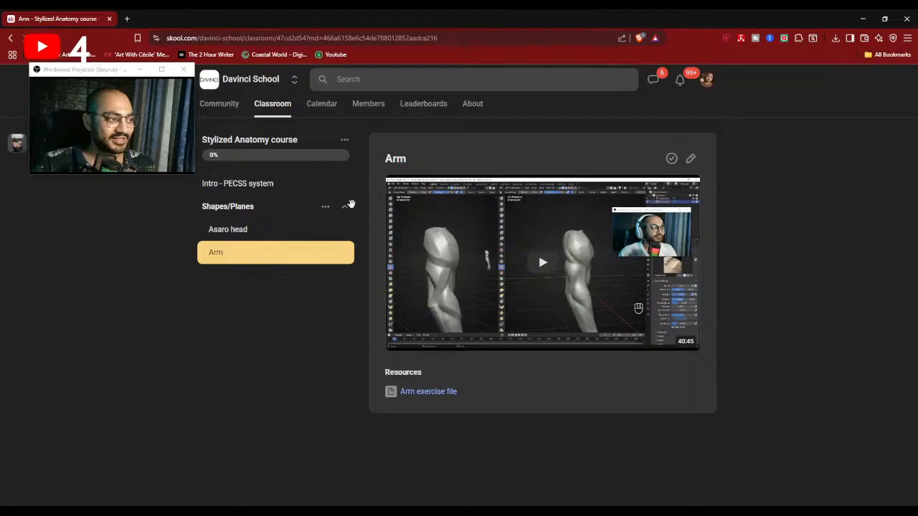
Collapse the Shapes/Planes section, open the Intro - PECSS system lesson, and return to the head sculpt in Blender.
{"action": "left_click", "coordinate": [347, 206]}
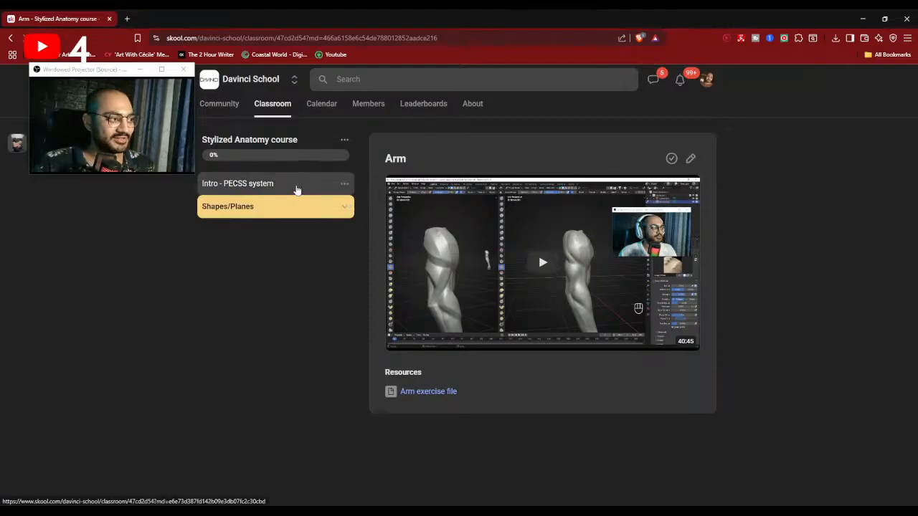
{"action": "left_click", "coordinate": [242, 185]}
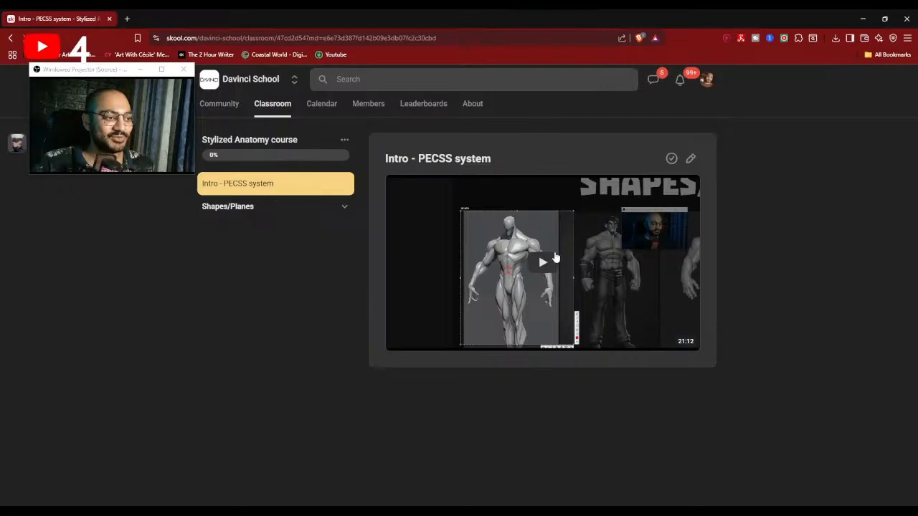
{"action": "left_click", "coordinate": [861, 20]}
Nudge the back edge of the unmasked ear upward with the Grab brush, checking it from several angles.
{"action": "mouse_move", "coordinate": [368, 256]}
{"action": "left_mouse_down"}
{"action": "mouse_move", "coordinate": [373, 226]}
{"action": "mouse_move", "coordinate": [360, 242]}
{"action": "left_mouse_up"}
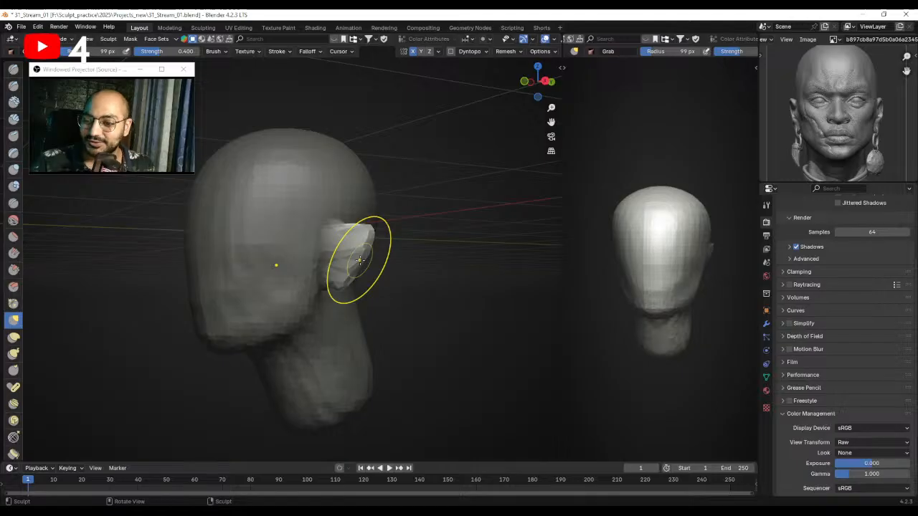
{"action": "middle_click_drag", "start_coordinate": [389, 276], "coordinate": [360, 289]}
{"action": "left_click_drag", "start_coordinate": [353, 290], "coordinate": [205, 293], "text": "alt"}
{"action": "key", "text": "f"}
{"action": "left_click", "coordinate": [218, 293]}
{"action": "mouse_move", "coordinate": [246, 292]}
{"action": "middle_mouse_down"}
{"action": "mouse_move", "coordinate": [389, 277]}
{"action": "mouse_move", "coordinate": [369, 287]}
{"action": "mouse_move", "coordinate": [373, 271]}
{"action": "mouse_move", "coordinate": [363, 268]}
{"action": "mouse_move", "coordinate": [383, 266]}
{"action": "mouse_move", "coordinate": [410, 275]}
{"action": "mouse_move", "coordinate": [365, 327]}
{"action": "mouse_move", "coordinate": [395, 308]}
{"action": "mouse_move", "coordinate": [498, 304]}
{"action": "mouse_move", "coordinate": [414, 307]}
{"action": "mouse_move", "coordinate": [358, 260]}
{"action": "mouse_move", "coordinate": [315, 266]}
{"action": "middle_mouse_up"}
Pull the upper edge of the ear upward from the side with a resized Grab brush.
{"action": "key", "text": "f"}
{"action": "left_click", "coordinate": [375, 269]}
{"action": "middle_click_drag", "start_coordinate": [375, 268], "coordinate": [373, 252]}
{"action": "left_click_drag", "start_coordinate": [373, 252], "coordinate": [368, 244]}
{"action": "key", "text": "f"}
{"action": "left_click", "coordinate": [351, 252]}
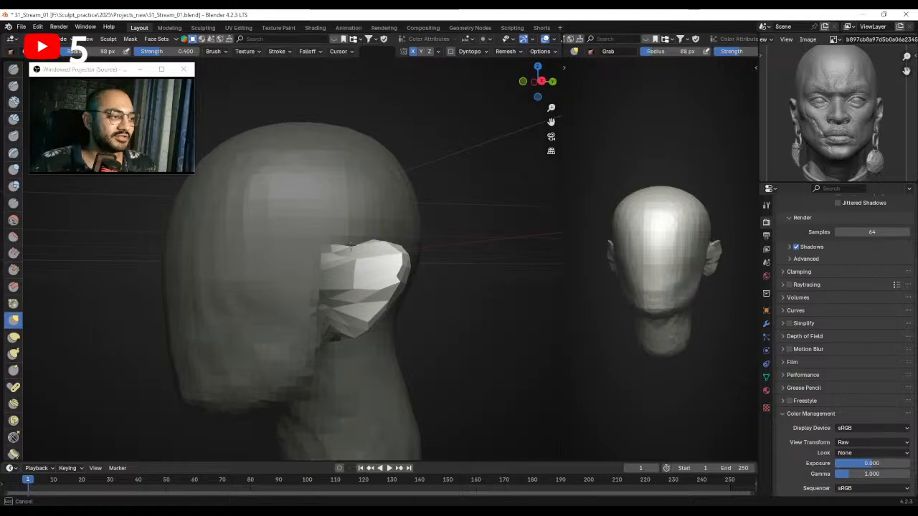
Reshape the ear's lower half and its angle to the head with resized Grab brush strokes.
{"action": "mouse_move", "coordinate": [395, 272]}
{"action": "left_mouse_down", "text": "alt"}
{"action": "mouse_move", "coordinate": [451, 278]}
{"action": "mouse_move", "coordinate": [394, 272]}
{"action": "left_mouse_up", "text": "alt"}
{"action": "mouse_move", "coordinate": [395, 287]}
{"action": "left_mouse_down", "text": "alt"}
{"action": "mouse_move", "coordinate": [423, 305]}
{"action": "mouse_move", "coordinate": [375, 305]}
{"action": "left_mouse_up", "text": "alt"}
{"action": "key", "text": "f"}
{"action": "left_click", "coordinate": [388, 302]}
{"action": "left_click_drag", "start_coordinate": [384, 312], "coordinate": [402, 314], "text": "alt"}
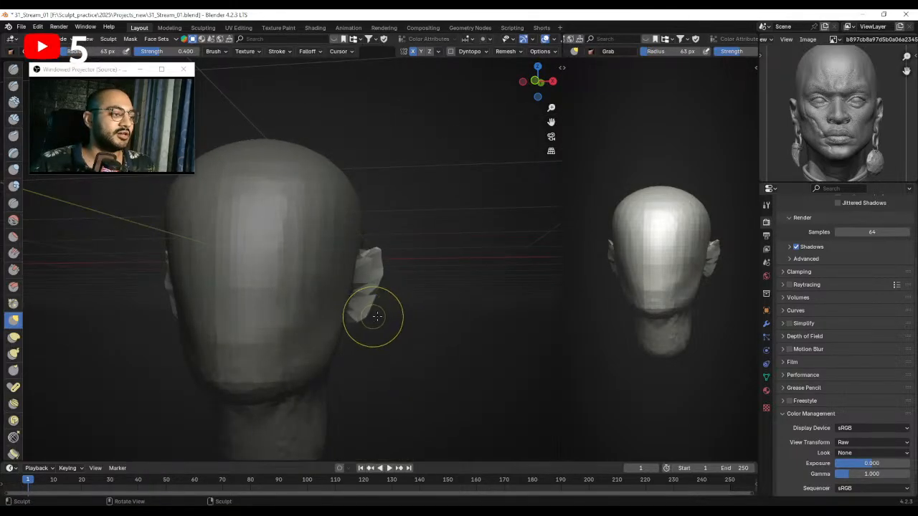
{"action": "middle_click_drag", "start_coordinate": [368, 288], "coordinate": [359, 256]}
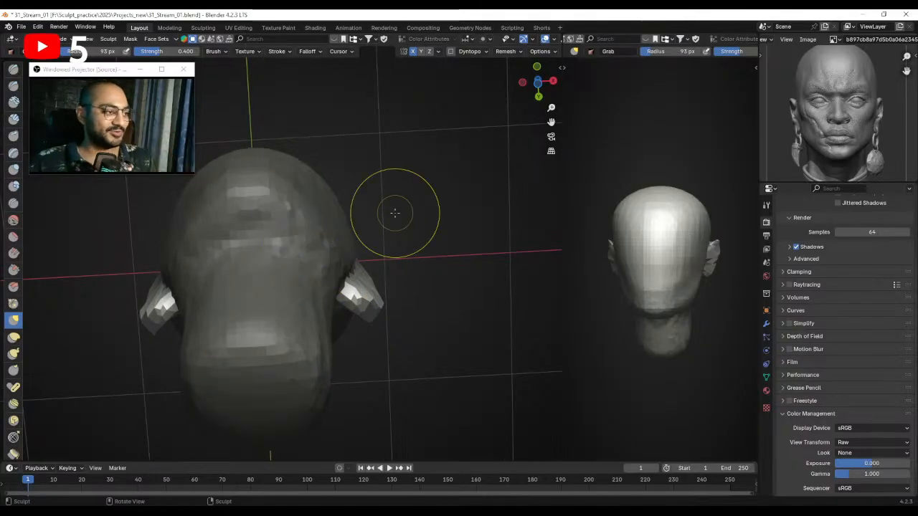
{"action": "mouse_move", "coordinate": [365, 270]}
{"action": "middle_mouse_down"}
{"action": "mouse_move", "coordinate": [373, 308]}
{"action": "mouse_move", "coordinate": [315, 266]}
{"action": "mouse_move", "coordinate": [194, 312]}
{"action": "mouse_move", "coordinate": [215, 281]}
{"action": "mouse_move", "coordinate": [256, 266]}
{"action": "middle_mouse_up"}
{"action": "mouse_move", "coordinate": [266, 311]}
{"action": "middle_mouse_down"}
{"action": "mouse_move", "coordinate": [389, 277]}
{"action": "mouse_move", "coordinate": [375, 272]}
{"action": "mouse_move", "coordinate": [385, 268]}
{"action": "mouse_move", "coordinate": [367, 275]}
{"action": "mouse_move", "coordinate": [372, 290]}
{"action": "middle_mouse_up"}
{"action": "key", "text": "f"}
{"action": "left_click", "coordinate": [381, 289]}
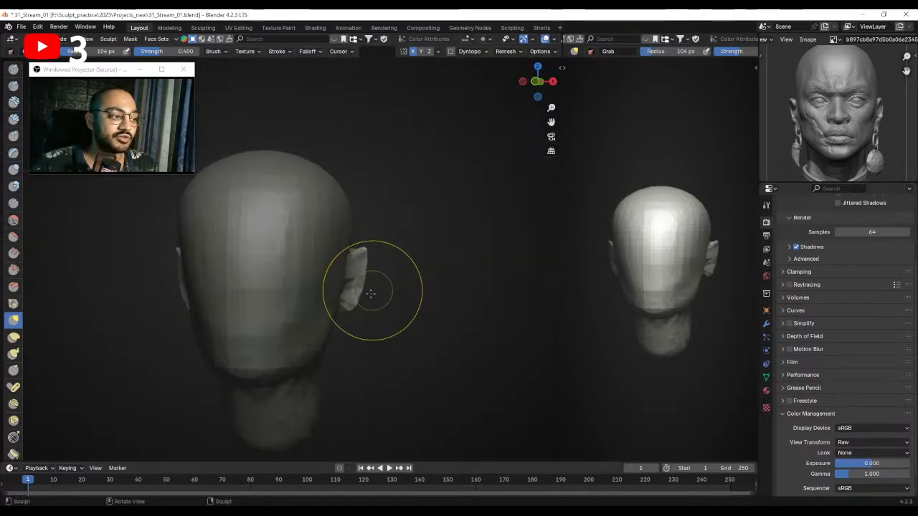
Refine the earlobe where it meets the jaw with the Grab brush and clear the mask from the head.
{"action": "left_click_drag", "start_coordinate": [347, 305], "coordinate": [348, 306]}
{"action": "middle_click_drag", "start_coordinate": [369, 298], "coordinate": [344, 313]}
{"action": "key", "text": "f"}
{"action": "left_click", "coordinate": [358, 307]}
{"action": "left_click_drag", "start_coordinate": [342, 301], "coordinate": [341, 297]}
{"action": "mouse_move", "coordinate": [366, 298]}
{"action": "middle_mouse_down"}
{"action": "mouse_move", "coordinate": [290, 304]}
{"action": "mouse_move", "coordinate": [219, 294]}
{"action": "mouse_move", "coordinate": [416, 291]}
{"action": "mouse_move", "coordinate": [390, 194]}
{"action": "middle_mouse_up"}
Carve hollows into the cheeks below the cheekbones with the Draw brush in subtract mode at a 74 px radius.
{"action": "left_click", "coordinate": [13, 69]}
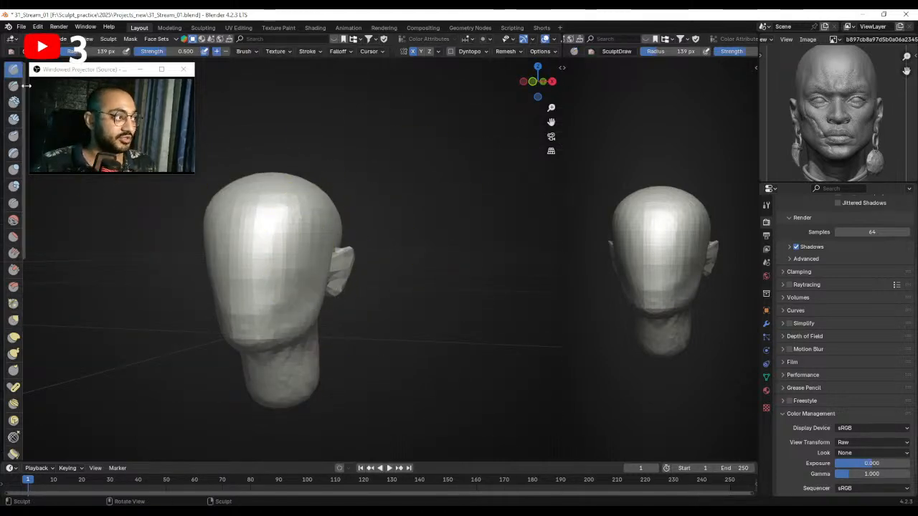
{"action": "mouse_move", "coordinate": [280, 287]}
{"action": "middle_mouse_down"}
{"action": "mouse_move", "coordinate": [280, 274]}
{"action": "mouse_move", "coordinate": [302, 262]}
{"action": "mouse_move", "coordinate": [344, 268]}
{"action": "mouse_move", "coordinate": [373, 258]}
{"action": "middle_mouse_up"}
{"action": "scroll", "coordinate": [280, 275], "scroll_direction": "up", "scroll_amount": 1}
{"action": "key", "text": "f"}
{"action": "left_click", "coordinate": [272, 264]}
{"action": "scroll", "coordinate": [358, 268], "scroll_direction": "up", "scroll_amount": 1}
{"action": "key", "text": "f"}
{"action": "left_click", "coordinate": [359, 266]}
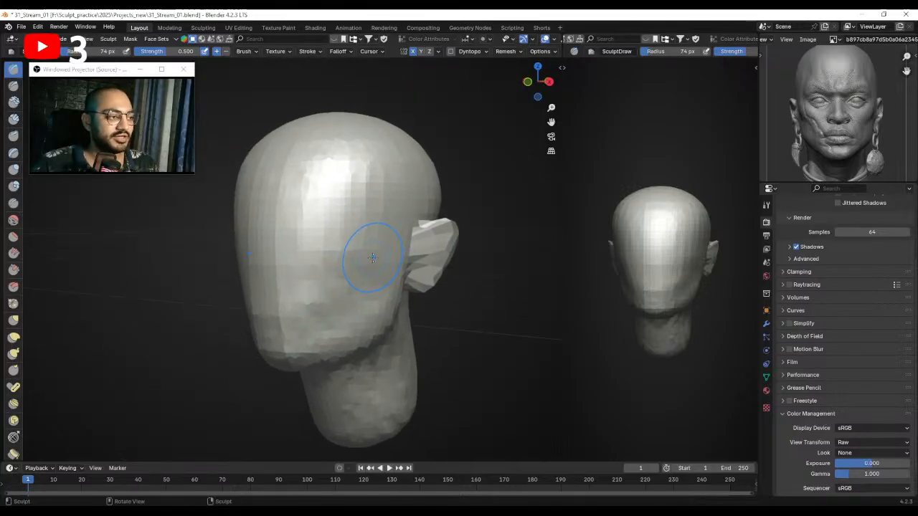
{"action": "mouse_move", "coordinate": [325, 276]}
{"action": "left_mouse_down", "text": "ctrl"}
{"action": "mouse_move", "coordinate": [372, 277]}
{"action": "mouse_move", "coordinate": [339, 252]}
{"action": "left_mouse_up", "text": "ctrl"}
{"action": "key", "text": "f"}
{"action": "left_click", "coordinate": [387, 275]}
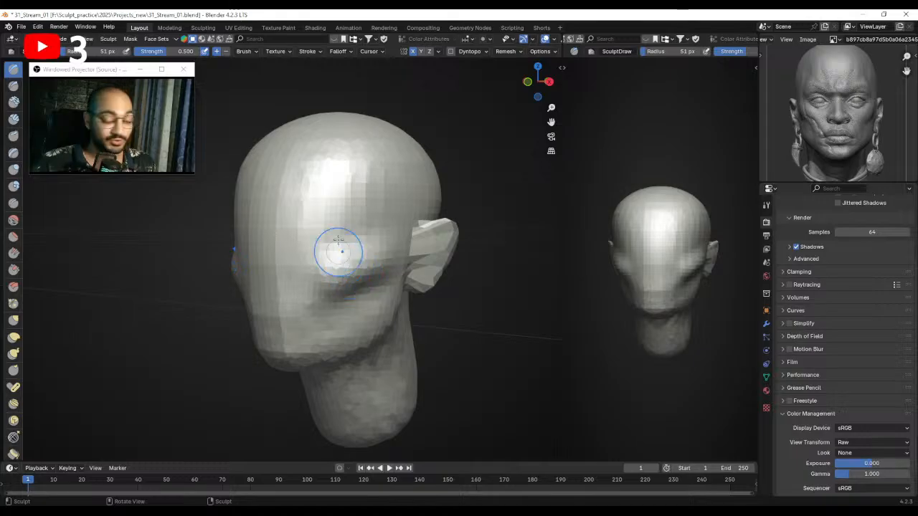
Deepen the hollow under the cheekbone toward the ear with a smaller subtracting Draw brush of about 27 px.
{"action": "middle_click_drag", "start_coordinate": [378, 254], "coordinate": [404, 260], "text": "shift"}
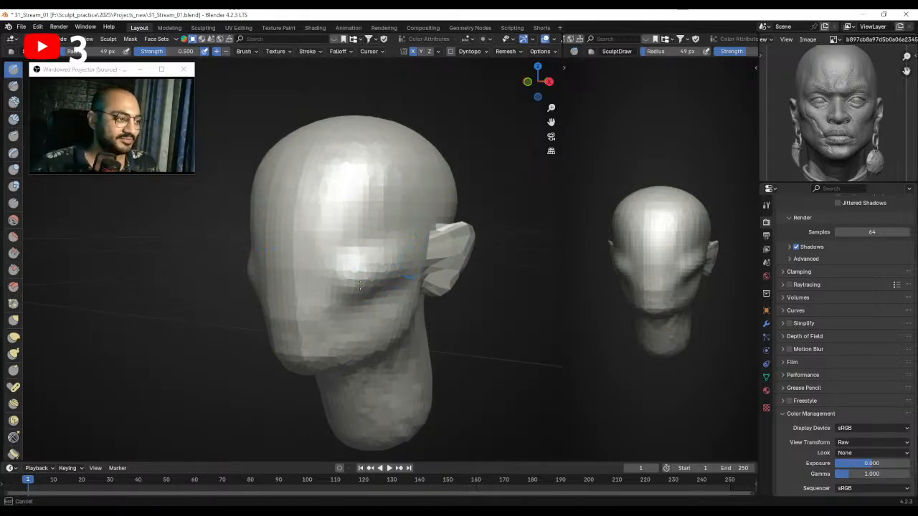
{"action": "middle_click_drag", "start_coordinate": [338, 311], "coordinate": [379, 277]}
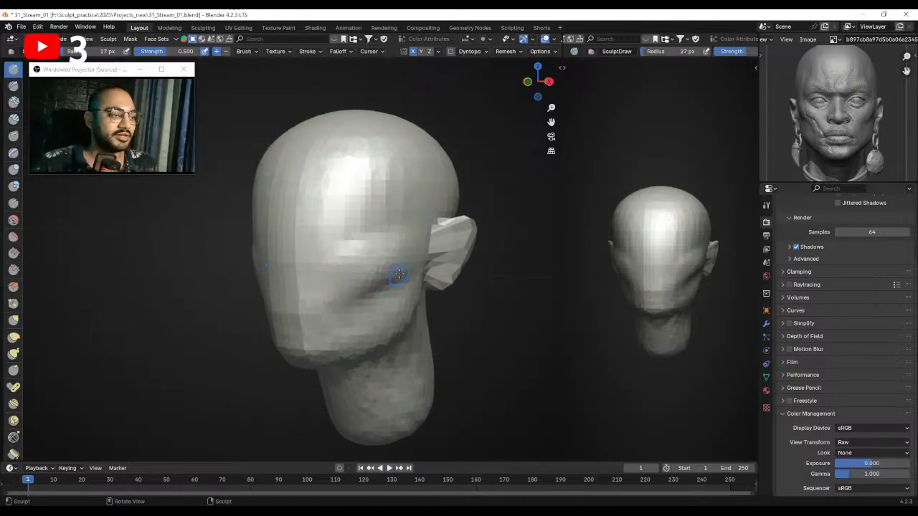
{"action": "mouse_move", "coordinate": [376, 281]}
{"action": "left_mouse_down", "text": "ctrl"}
{"action": "mouse_move", "coordinate": [344, 343]}
{"action": "mouse_move", "coordinate": [395, 295]}
{"action": "left_mouse_up", "text": "ctrl"}
{"action": "key", "text": "f"}
{"action": "left_click", "coordinate": [374, 324]}
Push the side of the face beside the ear inward from the front view with the Grab brush at 121 px.
{"action": "mouse_move", "coordinate": [394, 274]}
{"action": "middle_mouse_down"}
{"action": "mouse_move", "coordinate": [352, 304]}
{"action": "mouse_move", "coordinate": [272, 308]}
{"action": "mouse_move", "coordinate": [336, 349]}
{"action": "mouse_move", "coordinate": [351, 287]}
{"action": "mouse_move", "coordinate": [310, 265]}
{"action": "mouse_move", "coordinate": [306, 244]}
{"action": "mouse_move", "coordinate": [303, 252]}
{"action": "middle_mouse_up"}
{"action": "key", "text": "g"}
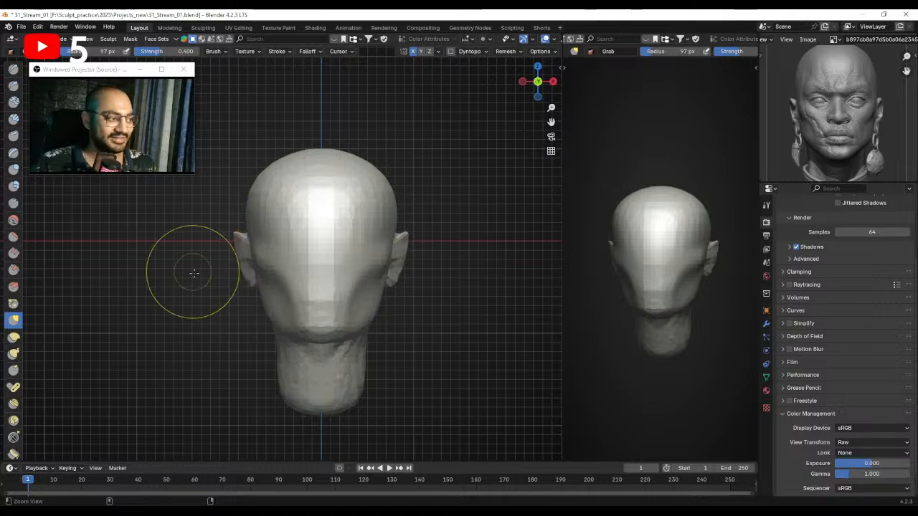
{"action": "middle_click_drag", "start_coordinate": [192, 267], "coordinate": [202, 255], "text": "ctrl"}
{"action": "middle_click_drag", "start_coordinate": [208, 256], "coordinate": [219, 266], "text": "shift"}
{"action": "key", "text": "f"}
{"action": "left_click", "coordinate": [251, 263]}
{"action": "left_click_drag", "start_coordinate": [262, 261], "coordinate": [272, 252]}
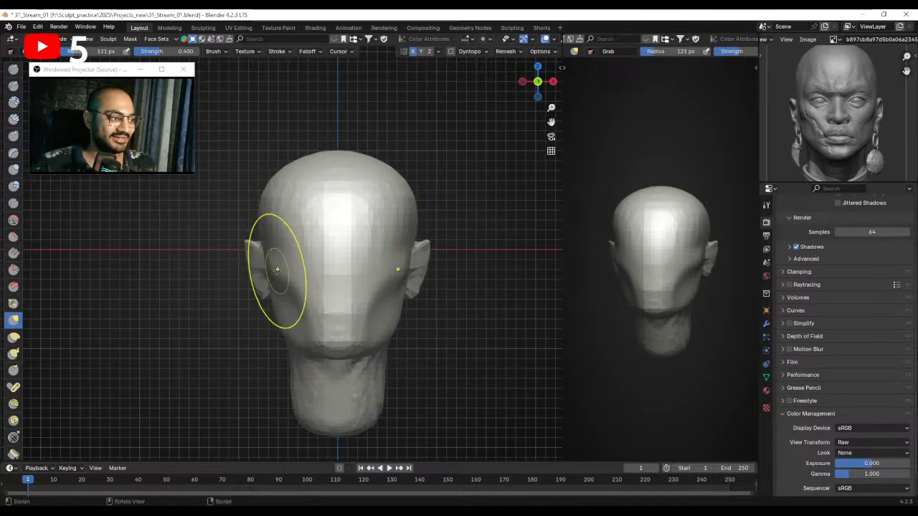
{"action": "mouse_move", "coordinate": [268, 269]}
{"action": "middle_mouse_down"}
{"action": "mouse_move", "coordinate": [428, 266]}
{"action": "mouse_move", "coordinate": [262, 277]}
{"action": "mouse_move", "coordinate": [292, 259]}
{"action": "mouse_move", "coordinate": [292, 241]}
{"action": "middle_mouse_up"}
Refine the cheek surface with the Draw brush at a 68 px radius, checking the face from the front.
{"action": "left_click", "coordinate": [13, 69]}
{"action": "middle_click_drag", "start_coordinate": [345, 259], "coordinate": [352, 240]}
{"action": "key", "text": "f"}
{"action": "left_click", "coordinate": [312, 250]}
{"action": "mouse_move", "coordinate": [267, 252]}
{"action": "middle_mouse_down"}
{"action": "mouse_move", "coordinate": [306, 254]}
{"action": "mouse_move", "coordinate": [327, 224]}
{"action": "middle_mouse_up"}
{"action": "key", "text": "KP_1"}
{"action": "middle_click_drag", "start_coordinate": [317, 257], "coordinate": [297, 231], "text": "ctrl"}
{"action": "middle_click_drag", "start_coordinate": [348, 209], "coordinate": [280, 308]}
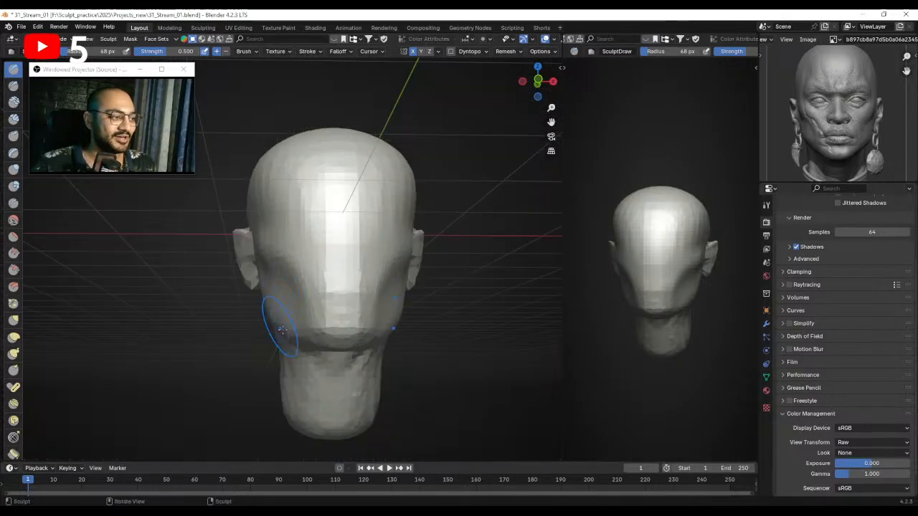
Pull the jaw corners and the sides of the neck inward with the Grab brush.
{"action": "key", "text": "g"}
{"action": "middle_click_drag", "start_coordinate": [300, 346], "coordinate": [270, 359]}
{"action": "left_click_drag", "start_coordinate": [277, 359], "coordinate": [289, 356]}
{"action": "key", "text": "f"}
{"action": "left_click", "coordinate": [291, 388]}
{"action": "left_click_drag", "start_coordinate": [287, 401], "coordinate": [298, 400]}
Pull the sides and base of the neck outward from the back view with a larger Grab brush.
{"action": "key", "text": "ctrl+KP_1"}
{"action": "middle_click_drag", "start_coordinate": [252, 291], "coordinate": [297, 312], "text": "shift"}
{"action": "scroll", "coordinate": [246, 328], "scroll_direction": "down", "scroll_amount": 1}
{"action": "key", "text": "f"}
{"action": "left_click", "coordinate": [231, 336]}
{"action": "left_click_drag", "start_coordinate": [226, 336], "coordinate": [216, 336]}
{"action": "left_click_drag", "start_coordinate": [233, 380], "coordinate": [217, 398]}
{"action": "middle_click_drag", "start_coordinate": [301, 346], "coordinate": [180, 266]}
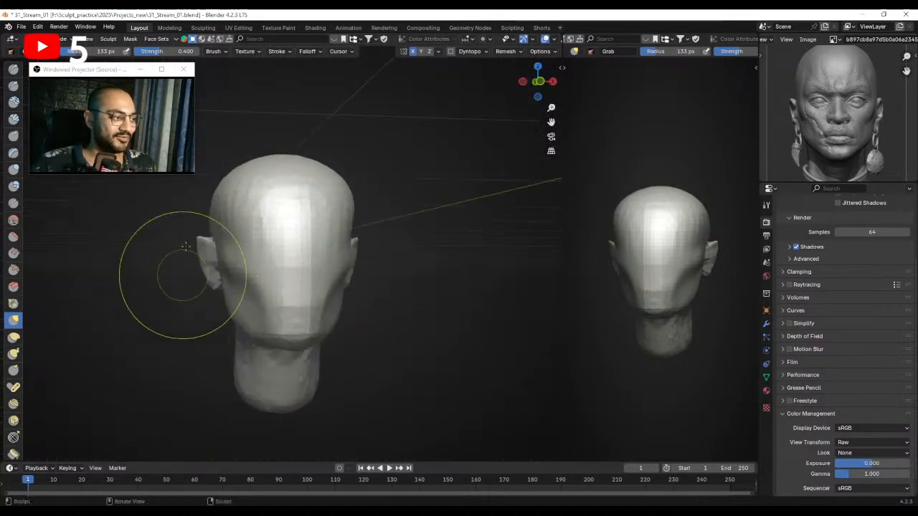
Narrow the lower jaw from the front with the Grab brush at 142 px.
{"action": "left_click", "coordinate": [11, 71]}
{"action": "mouse_move", "coordinate": [338, 285]}
{"action": "middle_mouse_down"}
{"action": "mouse_move", "coordinate": [311, 285]}
{"action": "mouse_move", "coordinate": [281, 262]}
{"action": "middle_mouse_up"}
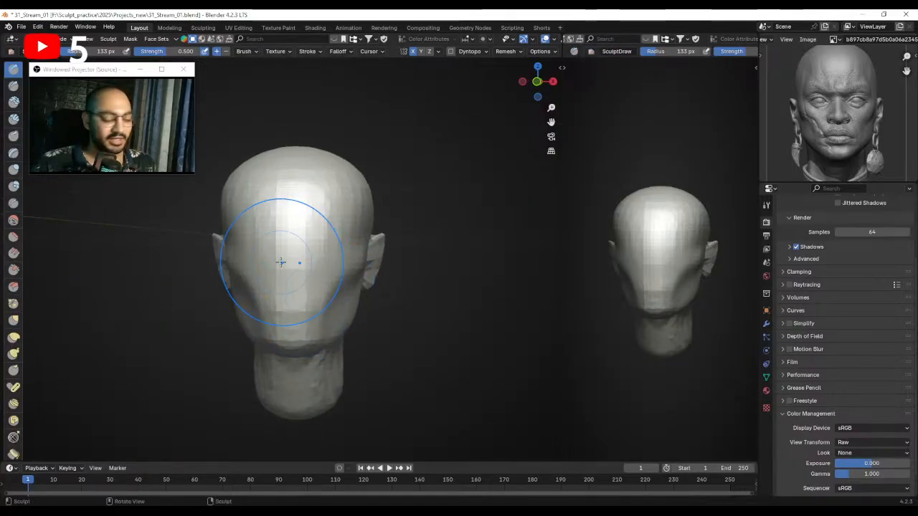
{"action": "key", "text": "KP_1"}
{"action": "middle_click_drag", "start_coordinate": [340, 304], "coordinate": [226, 308]}
{"action": "key", "text": "g"}
{"action": "key", "text": "f"}
{"action": "left_click", "coordinate": [218, 305]}
{"action": "left_click_drag", "start_coordinate": [241, 319], "coordinate": [259, 327]}
{"action": "left_click_drag", "start_coordinate": [332, 322], "coordinate": [236, 320], "text": "alt"}
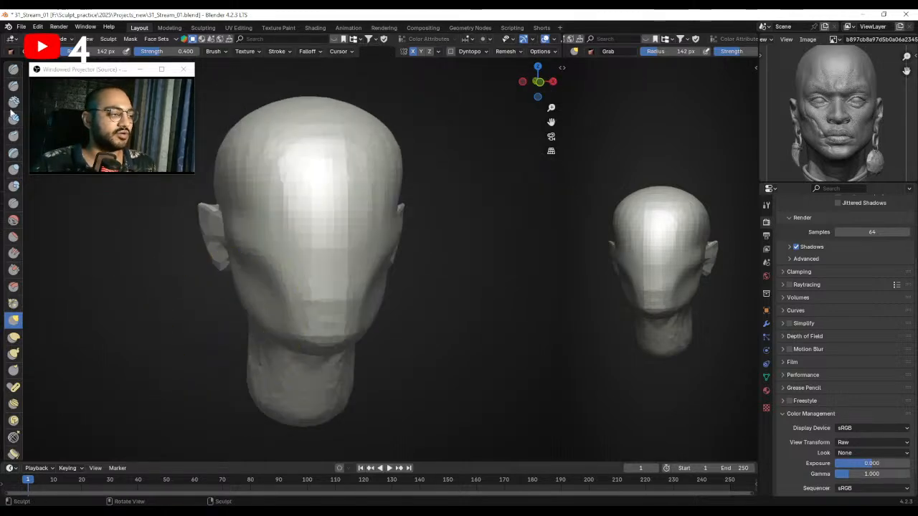
Carve both eye sockets below the brow line with the subtracting Draw brush at a 48 px radius.
{"action": "left_click", "coordinate": [14, 70]}
{"action": "mouse_move", "coordinate": [343, 240]}
{"action": "middle_mouse_down", "text": "alt"}
{"action": "mouse_move", "coordinate": [322, 237]}
{"action": "mouse_move", "coordinate": [335, 231]}
{"action": "mouse_move", "coordinate": [340, 254]}
{"action": "mouse_move", "coordinate": [318, 249]}
{"action": "middle_mouse_up", "text": "alt"}
{"action": "key", "text": "f"}
{"action": "left_click", "coordinate": [288, 270]}
{"action": "key", "text": "f"}
{"action": "left_click", "coordinate": [291, 276]}
{"action": "mouse_move", "coordinate": [329, 280]}
{"action": "middle_mouse_down", "text": "ctrl"}
{"action": "mouse_move", "coordinate": [308, 260]}
{"action": "mouse_move", "coordinate": [318, 227]}
{"action": "mouse_move", "coordinate": [320, 261]}
{"action": "mouse_move", "coordinate": [305, 249]}
{"action": "middle_mouse_up", "text": "ctrl"}
{"action": "middle_click_drag", "start_coordinate": [306, 250], "coordinate": [301, 256], "text": "shift"}
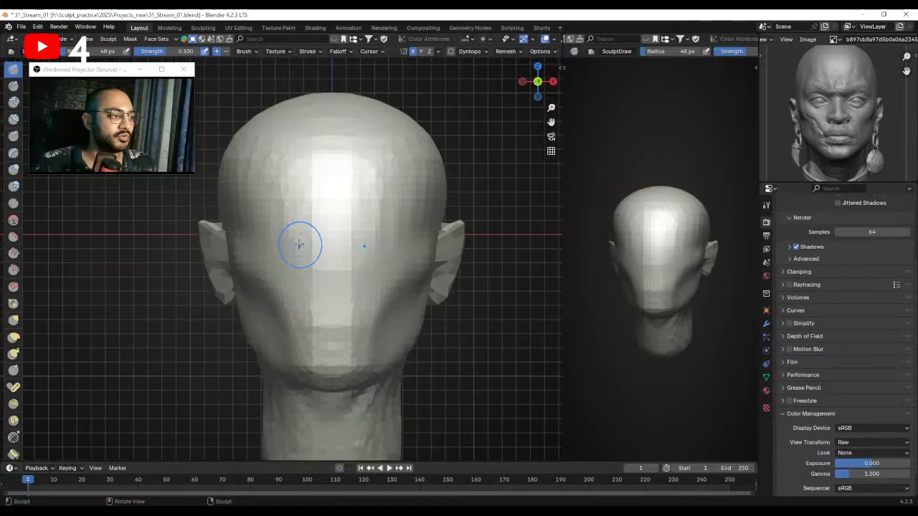
{"action": "left_click_drag", "start_coordinate": [296, 243], "coordinate": [268, 247], "text": "ctrl"}
{"action": "middle_click_drag", "start_coordinate": [284, 248], "coordinate": [299, 254], "text": "ctrl"}
{"action": "mouse_move", "coordinate": [299, 249]}
{"action": "left_mouse_down", "text": "ctrl"}
{"action": "mouse_move", "coordinate": [266, 248]}
{"action": "mouse_move", "coordinate": [298, 259]}
{"action": "mouse_move", "coordinate": [300, 246]}
{"action": "left_mouse_up", "text": "ctrl"}
Build up the cheek area beside the nose, below the eye sockets, with the Draw brush.
{"action": "mouse_move", "coordinate": [300, 250]}
{"action": "middle_mouse_down"}
{"action": "mouse_move", "coordinate": [332, 275]}
{"action": "mouse_move", "coordinate": [282, 273]}
{"action": "middle_mouse_up"}
{"action": "mouse_move", "coordinate": [281, 299]}
{"action": "left_mouse_down"}
{"action": "mouse_move", "coordinate": [301, 262]}
{"action": "mouse_move", "coordinate": [291, 313]}
{"action": "left_mouse_up"}
{"action": "key", "text": "f"}
{"action": "left_click", "coordinate": [303, 294]}
Adjust the inner eye sockets and nose bridge with the Grab brush, check the profile, and undo the last stroke.
{"action": "mouse_move", "coordinate": [323, 294]}
{"action": "middle_mouse_down"}
{"action": "mouse_move", "coordinate": [269, 266]}
{"action": "mouse_move", "coordinate": [282, 263]}
{"action": "middle_mouse_up"}
{"action": "key", "text": "g"}
{"action": "left_click_drag", "start_coordinate": [297, 264], "coordinate": [315, 257]}
{"action": "left_click", "coordinate": [304, 256]}
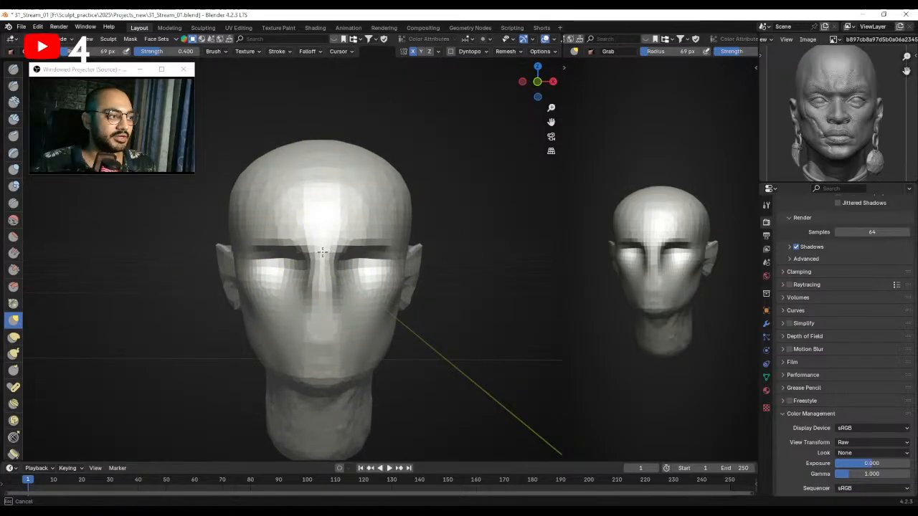
{"action": "key", "text": "3"}
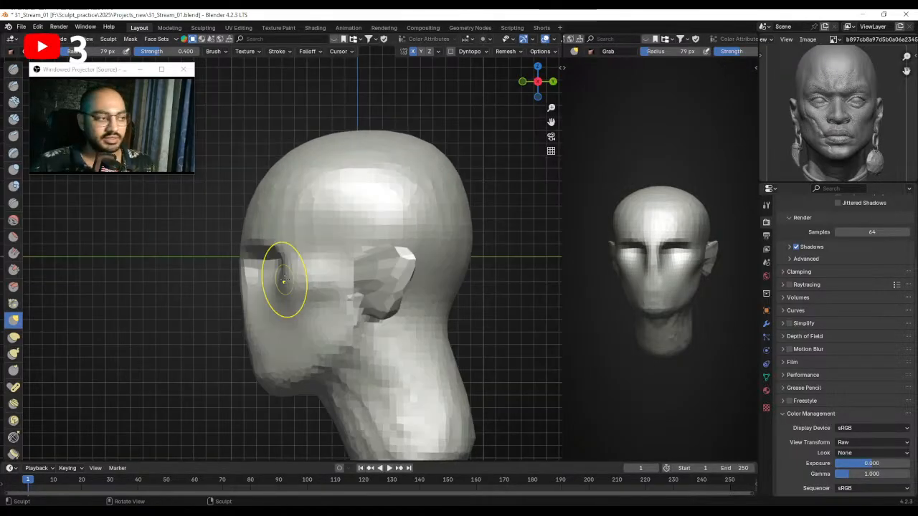
{"action": "middle_click_drag", "start_coordinate": [348, 284], "coordinate": [362, 246]}
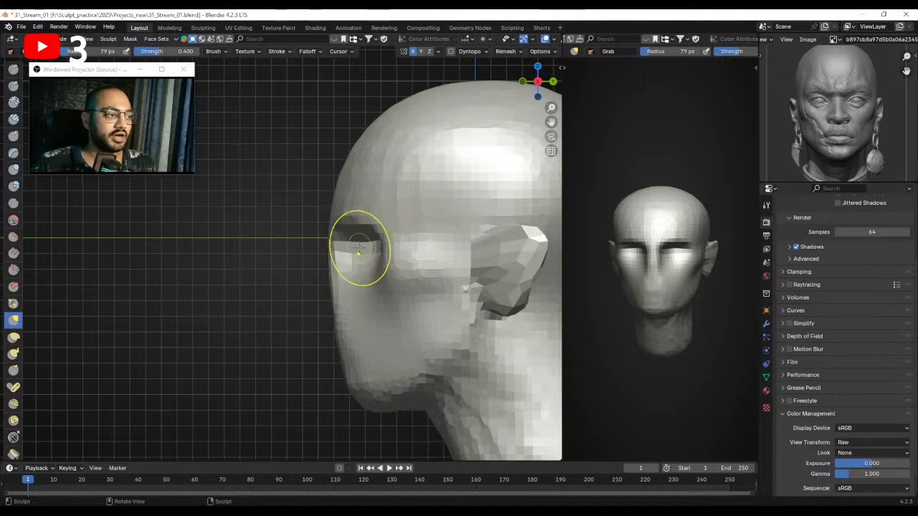
{"action": "mouse_move", "coordinate": [345, 297]}
{"action": "middle_mouse_down"}
{"action": "mouse_move", "coordinate": [324, 301]}
{"action": "mouse_move", "coordinate": [349, 307]}
{"action": "middle_mouse_up"}
{"action": "key", "text": "ctrl+z"}
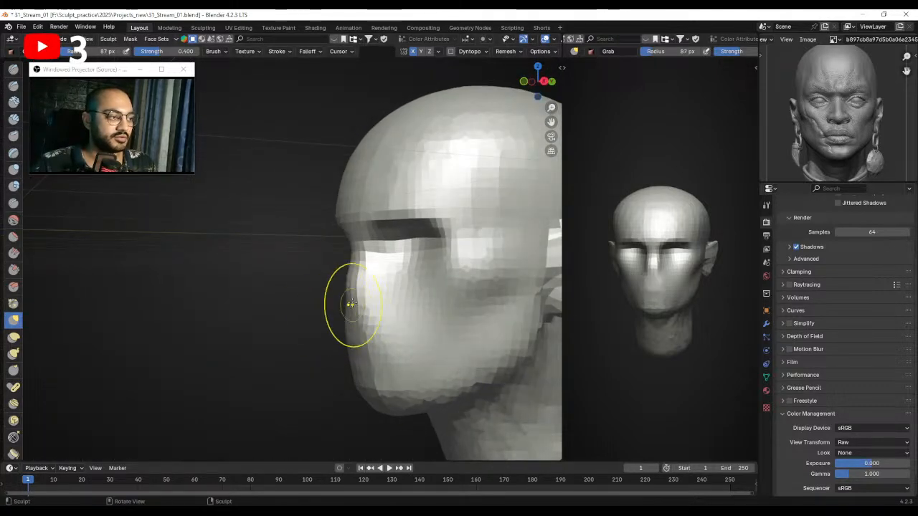
Pull the nose forward out of the face and shape its underside with Grab brush strokes.
{"action": "left_click_drag", "start_coordinate": [312, 305], "coordinate": [309, 305]}
{"action": "middle_click_drag", "start_coordinate": [332, 304], "coordinate": [312, 307]}
{"action": "left_click_drag", "start_coordinate": [344, 333], "coordinate": [334, 308]}
{"action": "mouse_move", "coordinate": [332, 308]}
{"action": "middle_mouse_down", "text": "alt"}
{"action": "mouse_move", "coordinate": [344, 309]}
{"action": "mouse_move", "coordinate": [337, 301]}
{"action": "mouse_move", "coordinate": [358, 287]}
{"action": "mouse_move", "coordinate": [306, 307]}
{"action": "mouse_move", "coordinate": [324, 324]}
{"action": "mouse_move", "coordinate": [327, 309]}
{"action": "mouse_move", "coordinate": [307, 287]}
{"action": "mouse_move", "coordinate": [335, 290]}
{"action": "mouse_move", "coordinate": [299, 299]}
{"action": "middle_mouse_up", "text": "alt"}
{"action": "mouse_move", "coordinate": [292, 299]}
{"action": "left_mouse_down"}
{"action": "mouse_move", "coordinate": [329, 261]}
{"action": "mouse_move", "coordinate": [309, 312]}
{"action": "left_mouse_up"}
{"action": "key", "text": "f"}
{"action": "left_click", "coordinate": [318, 308]}
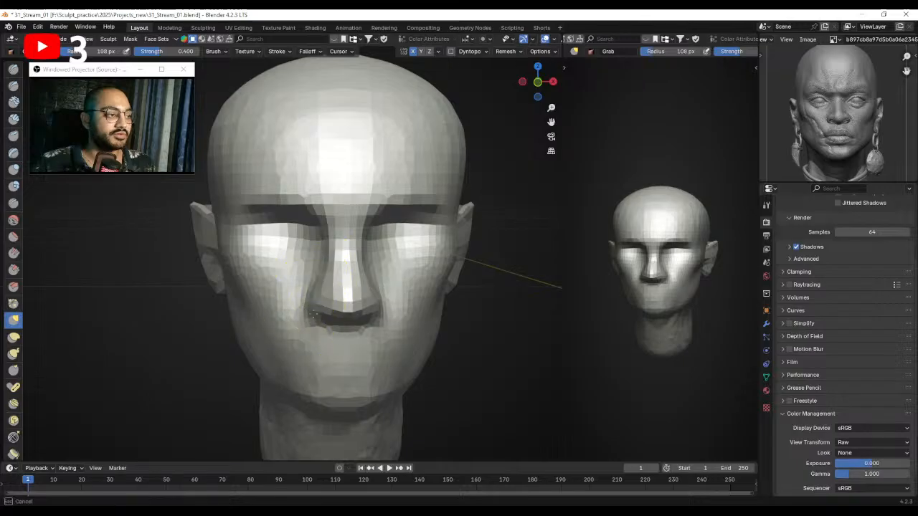
Form the sides of the nose with resized Grab brush strokes, working from a steep view over the face.
{"action": "mouse_move", "coordinate": [312, 309]}
{"action": "middle_mouse_down"}
{"action": "mouse_move", "coordinate": [334, 282]}
{"action": "mouse_move", "coordinate": [315, 255]}
{"action": "middle_mouse_up"}
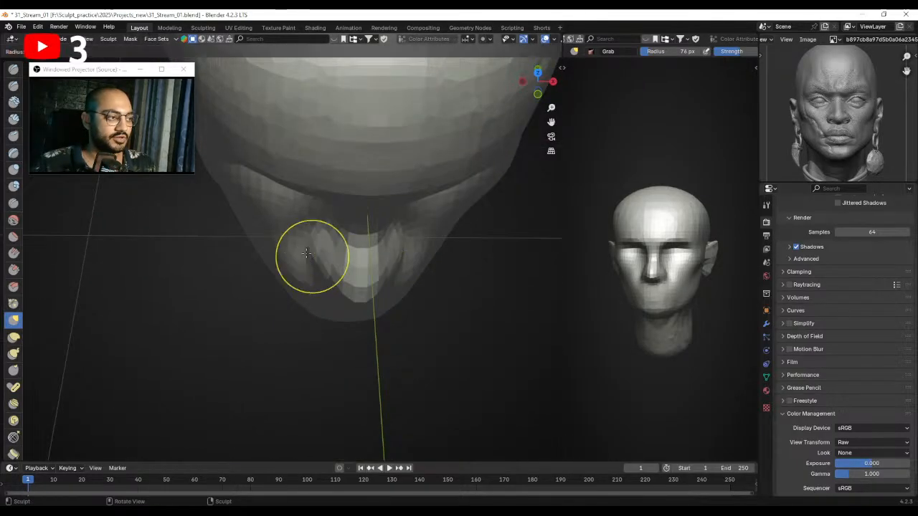
{"action": "left_click_drag", "start_coordinate": [319, 263], "coordinate": [322, 268]}
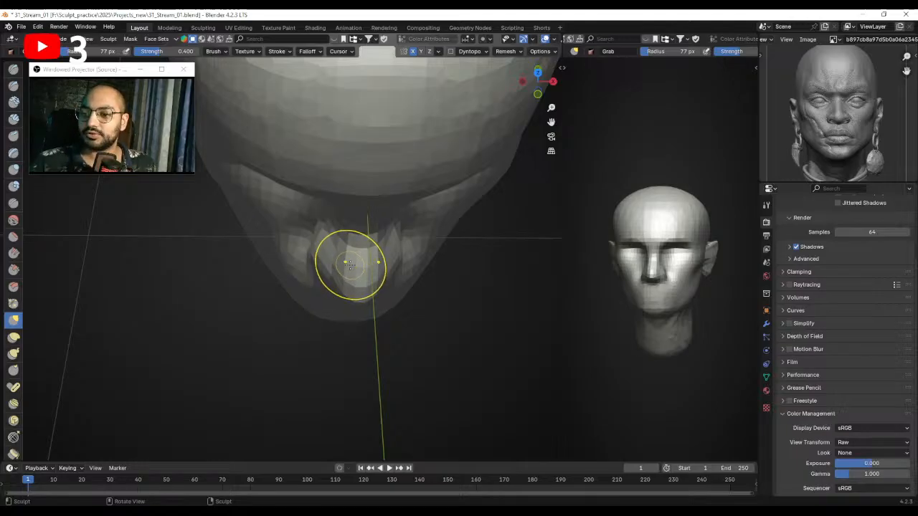
{"action": "mouse_move", "coordinate": [344, 259]}
{"action": "middle_mouse_down"}
{"action": "mouse_move", "coordinate": [351, 296]}
{"action": "mouse_move", "coordinate": [342, 242]}
{"action": "mouse_move", "coordinate": [336, 251]}
{"action": "mouse_move", "coordinate": [371, 265]}
{"action": "middle_mouse_up"}
{"action": "key", "text": "f"}
{"action": "left_click", "coordinate": [379, 270]}
{"action": "key", "text": "f"}
{"action": "left_click", "coordinate": [382, 265]}
{"action": "left_click_drag", "start_coordinate": [335, 272], "coordinate": [332, 260]}
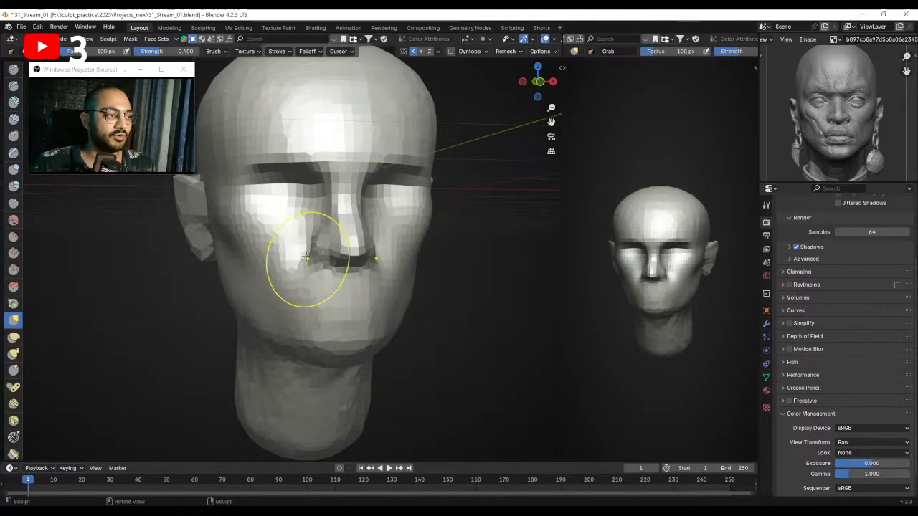
Pull the lower corners of the nose inward from the front with the Grab brush at 76 px.
{"action": "middle_click_drag", "start_coordinate": [313, 262], "coordinate": [313, 260]}
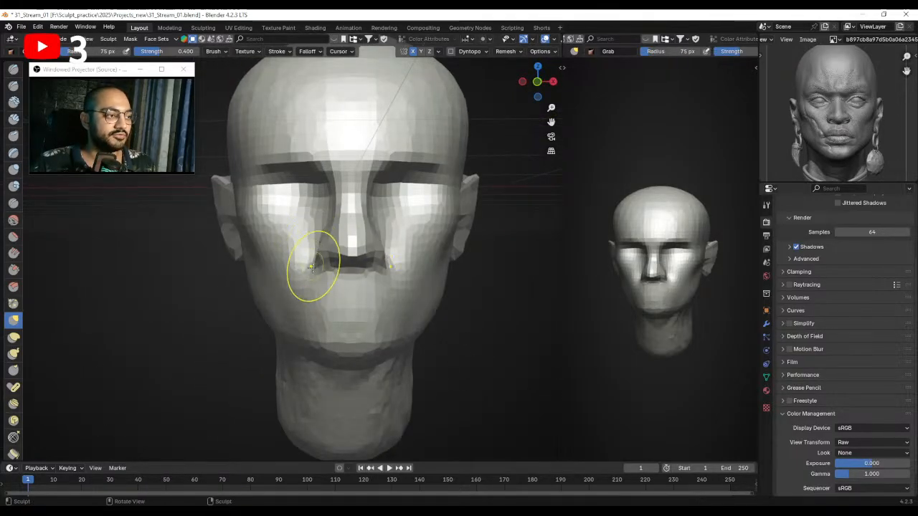
{"action": "key", "text": "f"}
{"action": "left_click", "coordinate": [316, 264]}
{"action": "left_click_drag", "start_coordinate": [316, 265], "coordinate": [320, 272]}
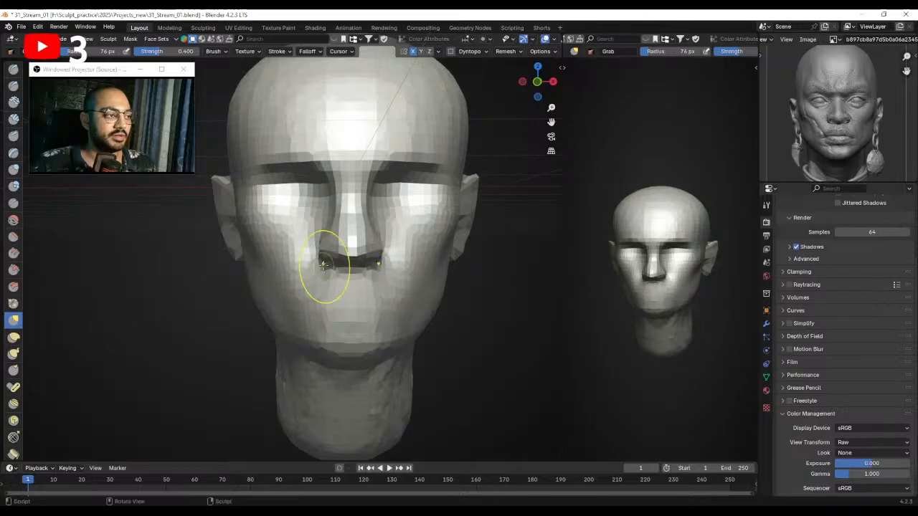
Adjust the nose profile from the side view with the Grab brush enlarged to 127 px.
{"action": "mouse_move", "coordinate": [321, 252]}
{"action": "middle_mouse_down"}
{"action": "mouse_move", "coordinate": [402, 255]}
{"action": "mouse_move", "coordinate": [392, 251]}
{"action": "middle_mouse_up"}
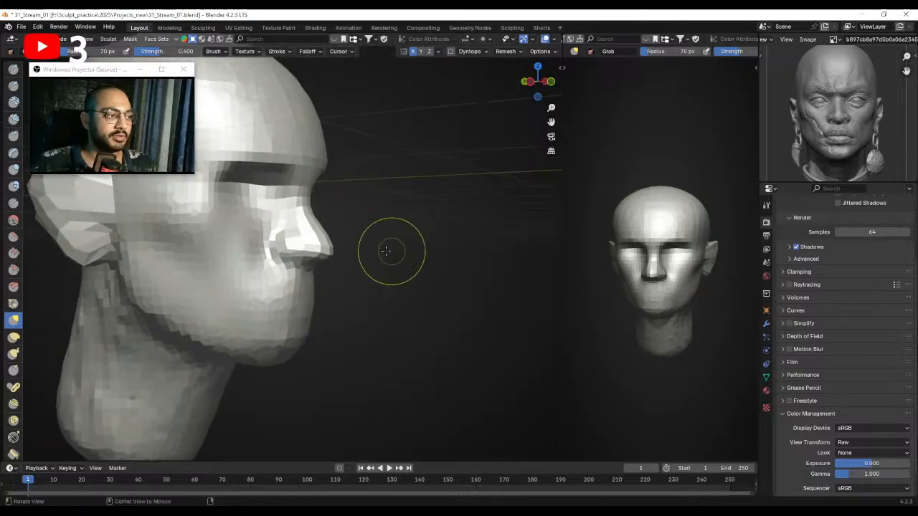
{"action": "key", "text": "KP_3"}
{"action": "middle_click_drag", "start_coordinate": [302, 272], "coordinate": [300, 264], "text": "ctrl"}
{"action": "middle_click_drag", "start_coordinate": [293, 229], "coordinate": [309, 269], "text": "shift"}
{"action": "key", "text": "f"}
{"action": "left_click", "coordinate": [335, 268]}
{"action": "middle_click_drag", "start_coordinate": [294, 236], "coordinate": [300, 243], "text": "ctrl"}
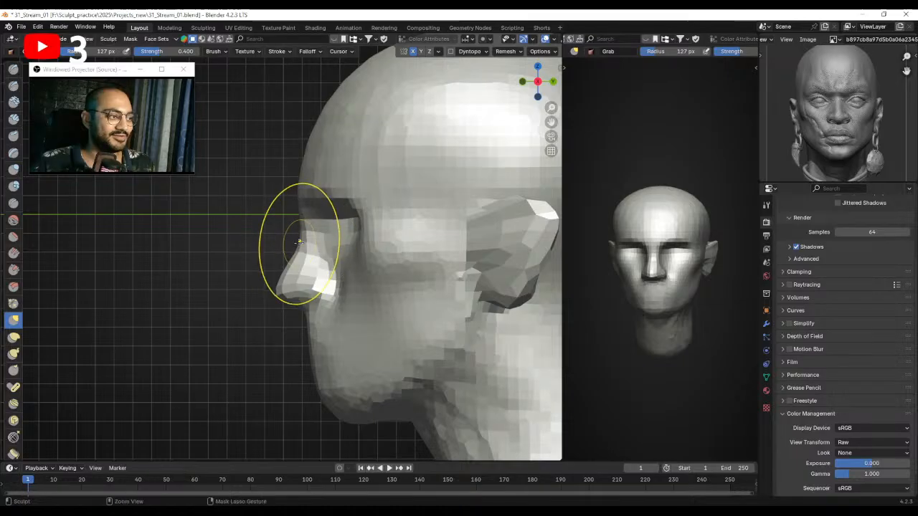
Pull the brow ridge forward in the side view with the Grab brush and refine the nose bridge.
{"action": "scroll", "coordinate": [299, 231], "scroll_direction": "down", "scroll_amount": 3}
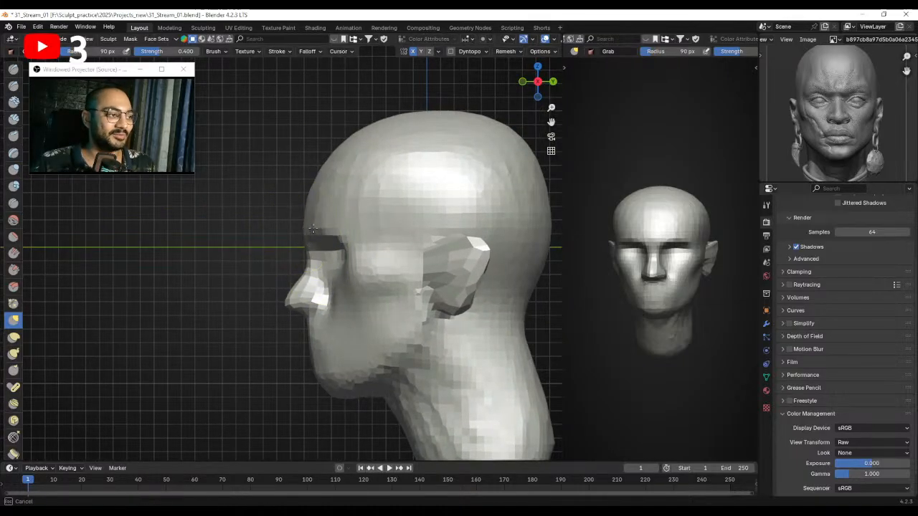
{"action": "key", "text": "f"}
{"action": "left_click", "coordinate": [304, 224]}
{"action": "left_click_drag", "start_coordinate": [320, 225], "coordinate": [307, 224]}
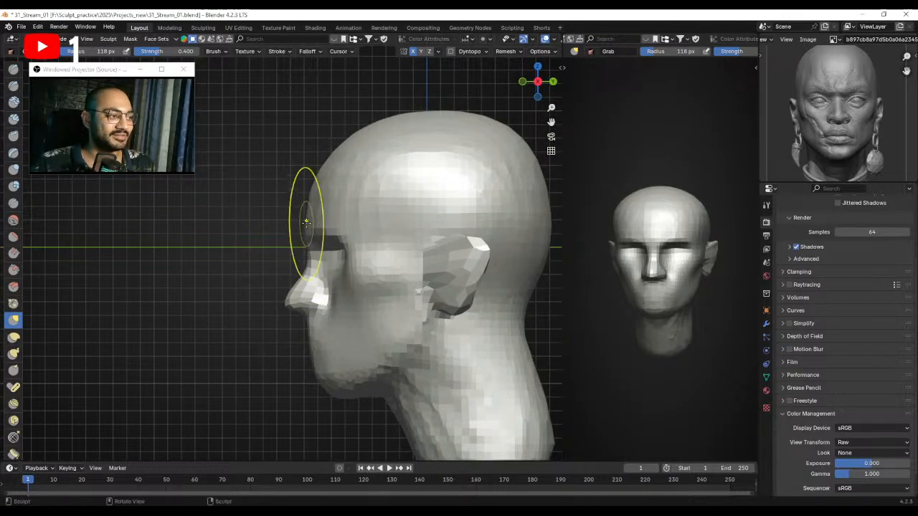
{"action": "scroll", "coordinate": [316, 251], "scroll_direction": "up", "scroll_amount": 4}
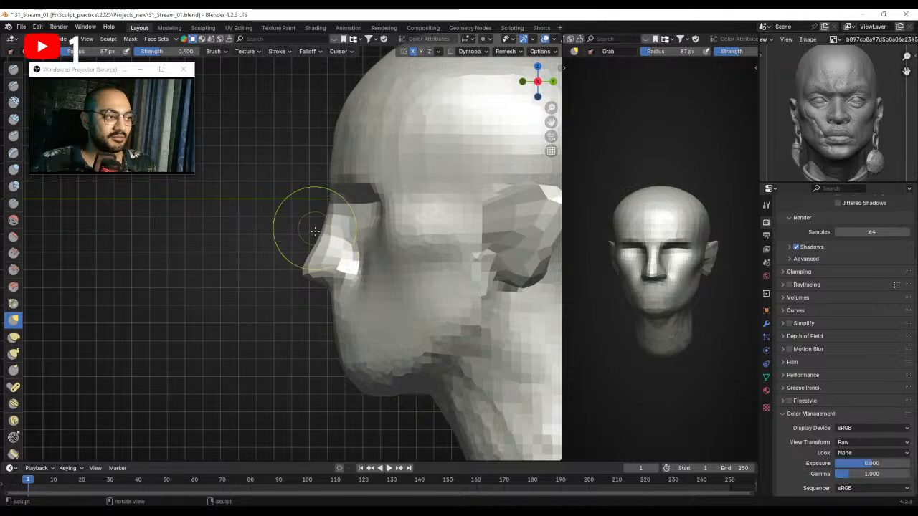
{"action": "scroll", "coordinate": [340, 225], "scroll_direction": "down", "scroll_amount": 3}
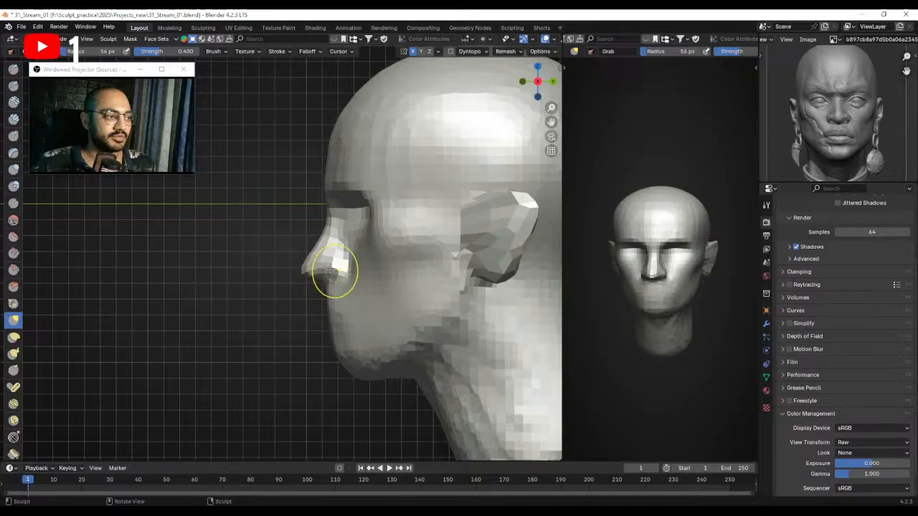
Shape the lower nose and its wings from the front view with the Grab brush at 44 px.
{"action": "middle_click_drag", "start_coordinate": [327, 269], "coordinate": [421, 267]}
{"action": "left_click_drag", "start_coordinate": [422, 267], "coordinate": [419, 264], "text": "alt"}
{"action": "left_click_drag", "start_coordinate": [342, 266], "coordinate": [338, 264], "text": "alt"}
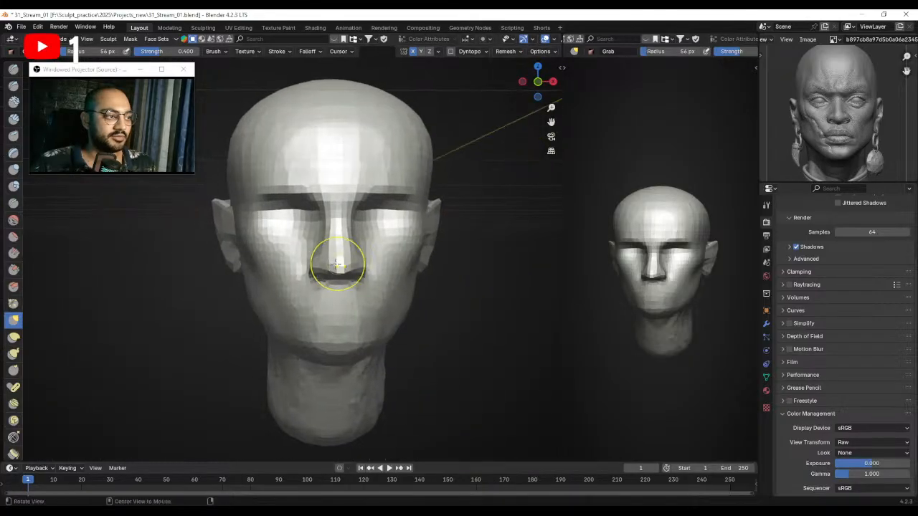
{"action": "key", "text": "f"}
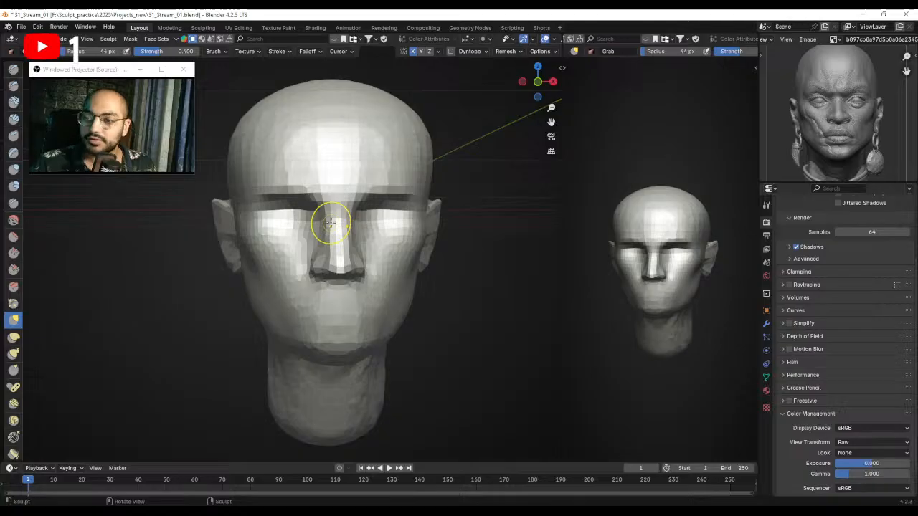
Adjust the voxel size to a finer grid in two rounds and remesh the head at the denser resolution.
{"action": "mouse_move", "coordinate": [316, 300]}
{"action": "left_mouse_down", "text": "ctrl+alt"}
{"action": "mouse_move", "coordinate": [342, 225]}
{"action": "mouse_move", "coordinate": [314, 250]}
{"action": "mouse_move", "coordinate": [324, 215]}
{"action": "mouse_move", "coordinate": [300, 248]}
{"action": "mouse_move", "coordinate": [314, 232]}
{"action": "left_mouse_up", "text": "ctrl+alt"}
{"action": "mouse_move", "coordinate": [330, 272]}
{"action": "left_mouse_down", "text": "ctrl+alt"}
{"action": "mouse_move", "coordinate": [332, 256]}
{"action": "mouse_move", "coordinate": [334, 293]}
{"action": "left_mouse_up", "text": "ctrl+alt"}
{"action": "left_click_drag", "start_coordinate": [325, 248], "coordinate": [338, 274], "text": "alt+shift"}
{"action": "key", "text": "r"}
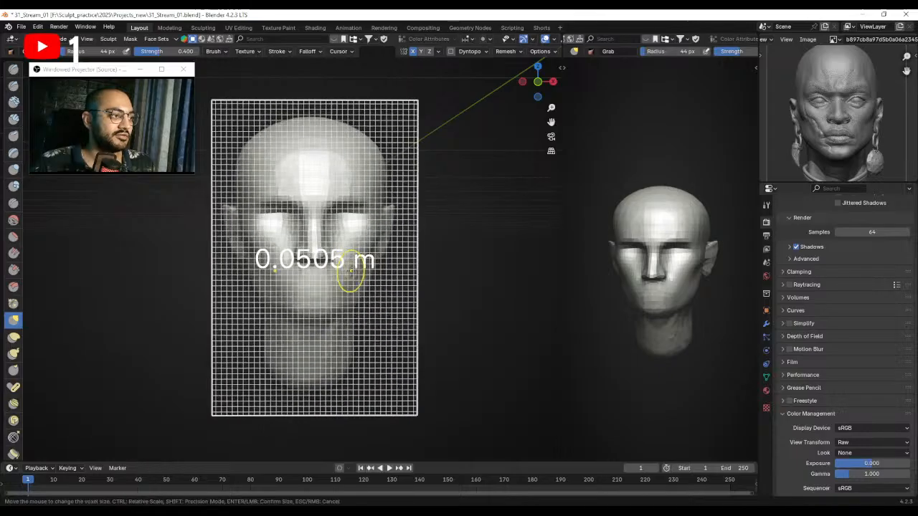
{"action": "left_click", "coordinate": [357, 271]}
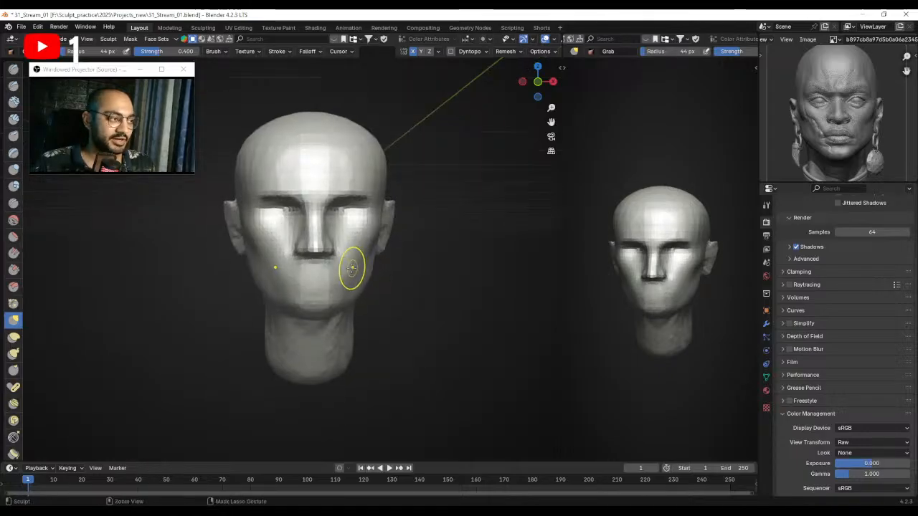
{"action": "key", "text": "r"}
{"action": "left_click", "coordinate": [362, 273]}
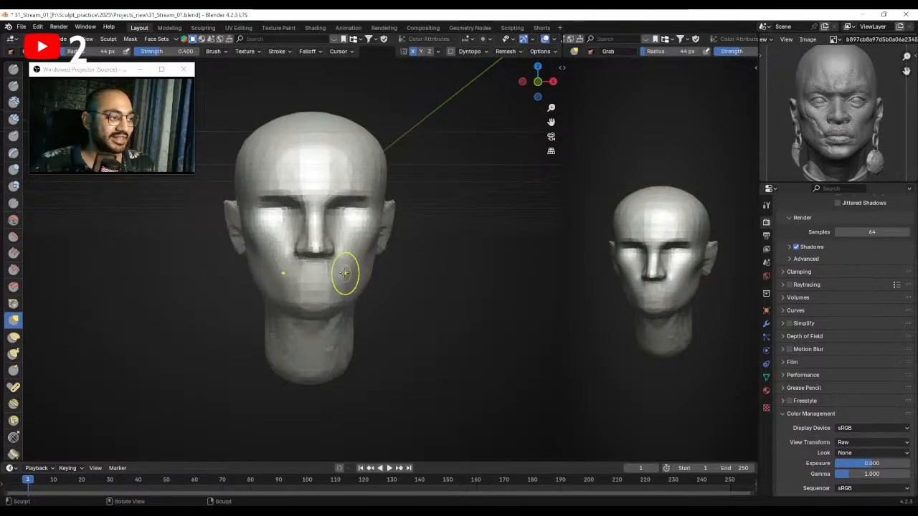
Resize the Draw Sharp brush and sculpt strokes over the mouth and chin area from several angles.
{"action": "middle_click_drag", "start_coordinate": [370, 216], "coordinate": [418, 247]}
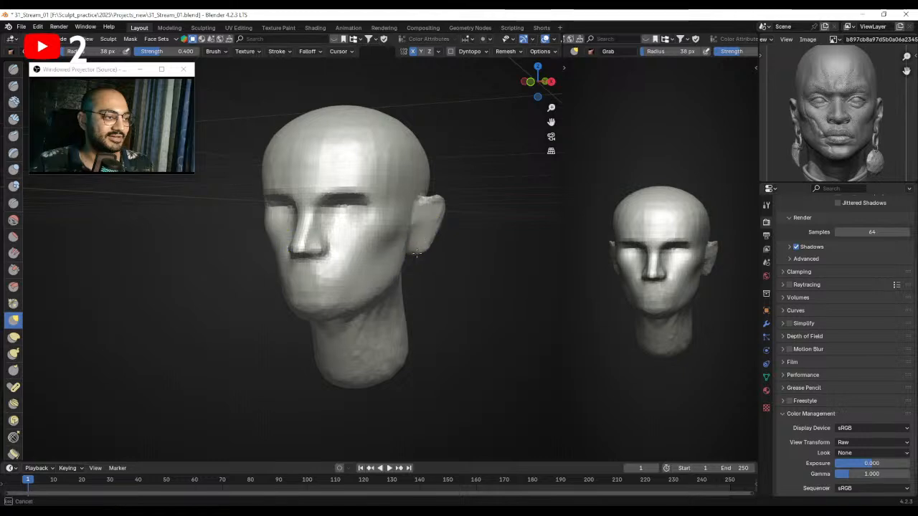
{"action": "middle_click_drag", "start_coordinate": [346, 265], "coordinate": [357, 208]}
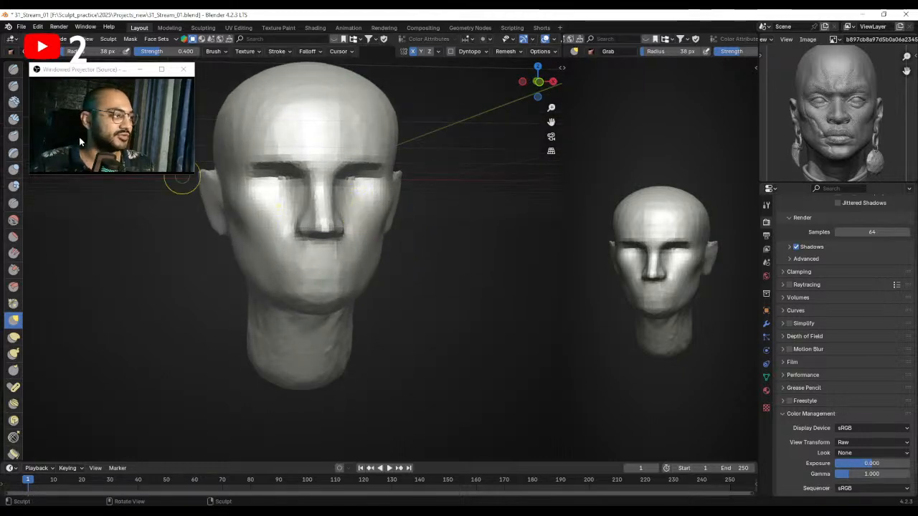
{"action": "left_click", "coordinate": [13, 84]}
{"action": "scroll", "coordinate": [309, 205], "scroll_direction": "up", "scroll_amount": 3}
{"action": "mouse_move", "coordinate": [337, 226]}
{"action": "left_mouse_down", "text": "alt"}
{"action": "mouse_move", "coordinate": [319, 229]}
{"action": "mouse_move", "coordinate": [338, 228]}
{"action": "mouse_move", "coordinate": [315, 253]}
{"action": "mouse_move", "coordinate": [338, 258]}
{"action": "left_mouse_up", "text": "alt"}
{"action": "key", "text": "f"}
{"action": "left_click", "coordinate": [338, 260]}
{"action": "mouse_move", "coordinate": [362, 257]}
{"action": "middle_mouse_down"}
{"action": "mouse_move", "coordinate": [344, 256]}
{"action": "mouse_move", "coordinate": [375, 231]}
{"action": "middle_mouse_up"}
{"action": "left_click_drag", "start_coordinate": [375, 228], "coordinate": [337, 267]}
Resize the brush further and smooth the surface around the mouth and chin.
{"action": "mouse_move", "coordinate": [308, 267]}
{"action": "middle_mouse_down"}
{"action": "mouse_move", "coordinate": [332, 262]}
{"action": "mouse_move", "coordinate": [266, 259]}
{"action": "middle_mouse_up"}
{"action": "key", "text": "f"}
{"action": "left_click", "coordinate": [315, 260]}
{"action": "key", "text": "f"}
{"action": "left_click", "coordinate": [293, 258]}
{"action": "mouse_move", "coordinate": [293, 258]}
{"action": "left_mouse_down", "text": "shift"}
{"action": "mouse_move", "coordinate": [316, 248]}
{"action": "mouse_move", "coordinate": [276, 251]}
{"action": "left_mouse_up", "text": "shift"}
Reshape the jaw and chin contour with the Grab brush enlarged to 118 px.
{"action": "mouse_move", "coordinate": [265, 251]}
{"action": "middle_mouse_down"}
{"action": "mouse_move", "coordinate": [291, 249]}
{"action": "mouse_move", "coordinate": [287, 268]}
{"action": "mouse_move", "coordinate": [349, 250]}
{"action": "mouse_move", "coordinate": [305, 278]}
{"action": "mouse_move", "coordinate": [236, 282]}
{"action": "middle_mouse_up"}
{"action": "key", "text": "g"}
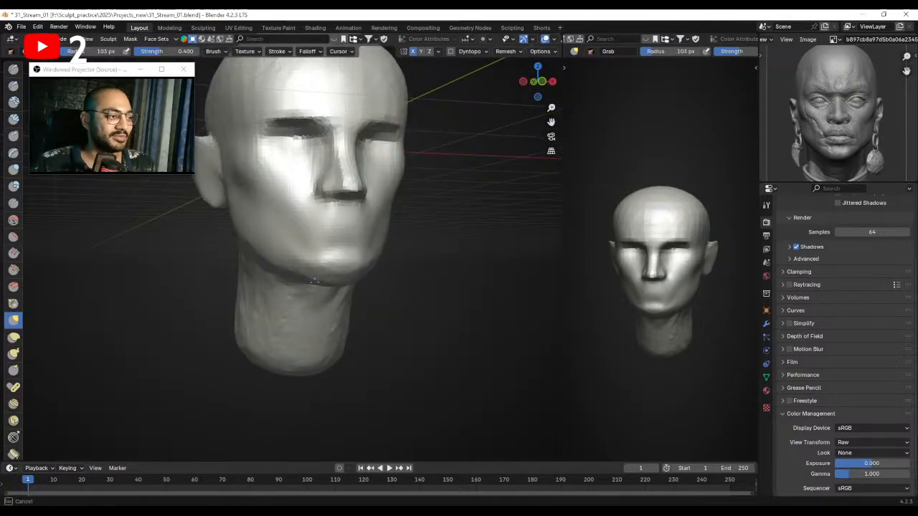
{"action": "middle_click_drag", "start_coordinate": [344, 282], "coordinate": [315, 283], "text": "alt"}
{"action": "left_click_drag", "start_coordinate": [321, 280], "coordinate": [334, 283]}
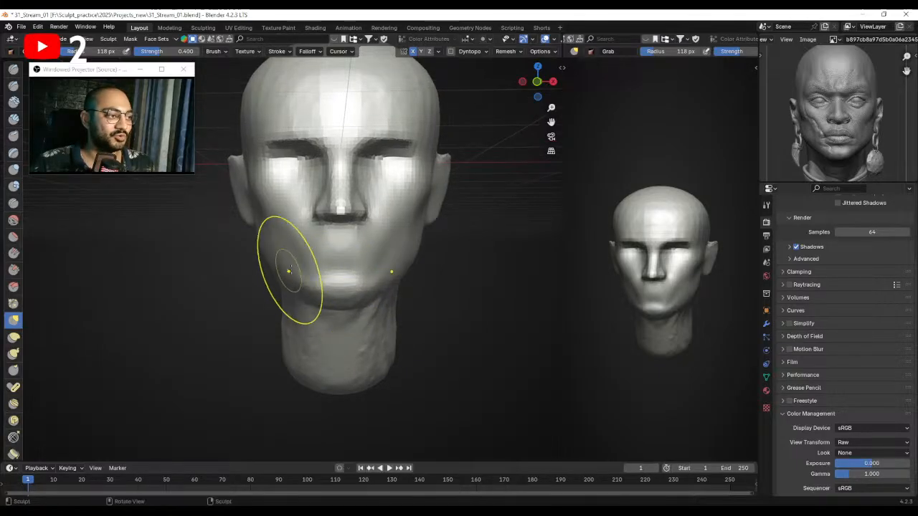
Adjust the outer contour of the head from the front with the Grab brush at 134 px.
{"action": "left_click_drag", "start_coordinate": [317, 271], "coordinate": [314, 291], "text": "alt"}
{"action": "left_click_drag", "start_coordinate": [316, 244], "coordinate": [317, 271], "text": "ctrl+alt"}
{"action": "left_click_drag", "start_coordinate": [319, 218], "coordinate": [320, 255], "text": "alt+shift"}
{"action": "key", "text": "f"}
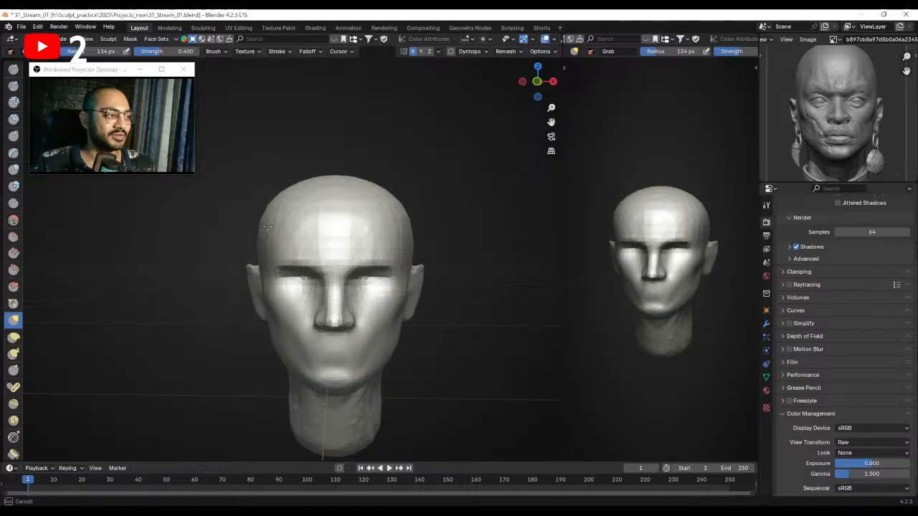
{"action": "left_click", "coordinate": [267, 230]}
{"action": "mouse_move", "coordinate": [275, 231]}
{"action": "middle_mouse_down"}
{"action": "mouse_move", "coordinate": [279, 251]}
{"action": "mouse_move", "coordinate": [285, 235]}
{"action": "mouse_move", "coordinate": [266, 240]}
{"action": "mouse_move", "coordinate": [297, 180]}
{"action": "middle_mouse_up"}
{"action": "middle_click_drag", "start_coordinate": [301, 236], "coordinate": [314, 189], "text": "ctrl"}
Pull the mouth area below the nose into shape with the Grab brush at 126 px from a three-quarter view.
{"action": "left_click", "coordinate": [13, 84]}
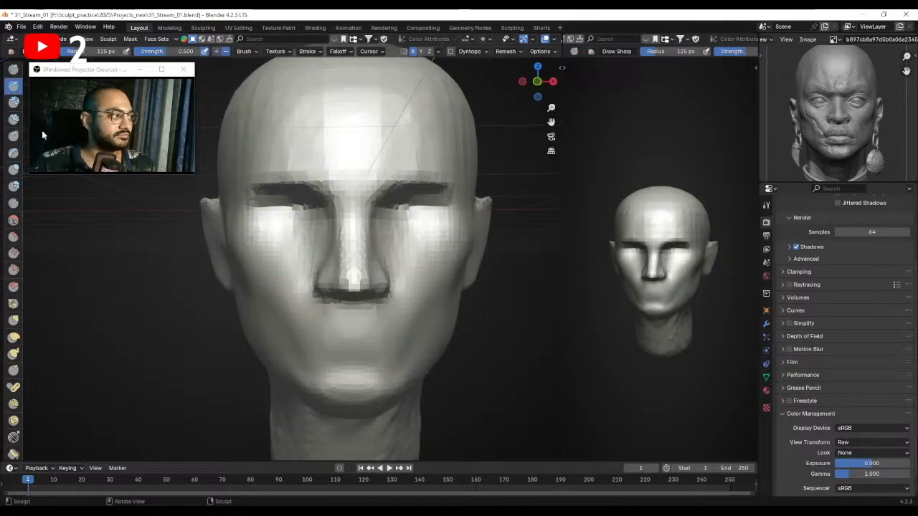
{"action": "scroll", "coordinate": [328, 222], "scroll_direction": "up", "scroll_amount": 3}
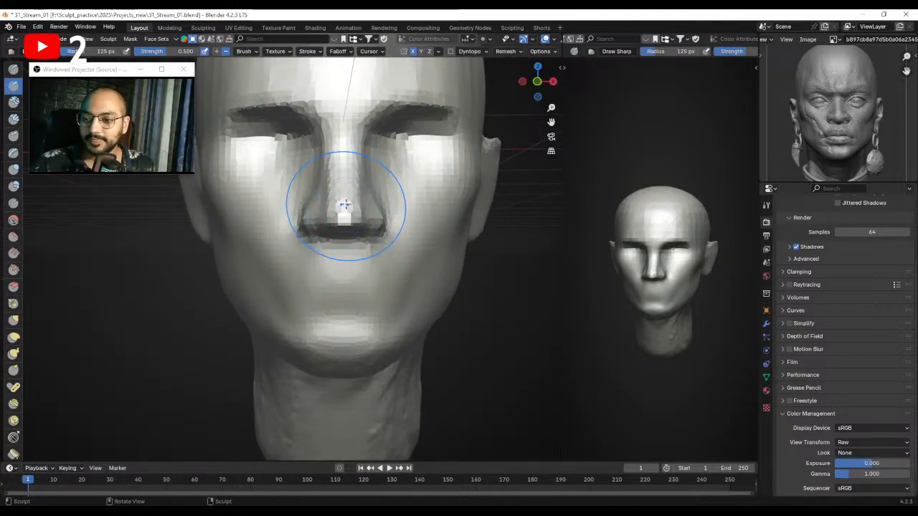
{"action": "mouse_move", "coordinate": [359, 236]}
{"action": "middle_mouse_down"}
{"action": "mouse_move", "coordinate": [358, 266]}
{"action": "mouse_move", "coordinate": [328, 219]}
{"action": "mouse_move", "coordinate": [307, 246]}
{"action": "middle_mouse_up"}
{"action": "key", "text": "g"}
{"action": "mouse_move", "coordinate": [307, 232]}
{"action": "left_mouse_down"}
{"action": "mouse_move", "coordinate": [317, 228]}
{"action": "mouse_move", "coordinate": [308, 230]}
{"action": "left_mouse_up"}
{"action": "left_click_drag", "start_coordinate": [332, 285], "coordinate": [314, 283]}
{"action": "left_click_drag", "start_coordinate": [334, 285], "coordinate": [313, 276]}
{"action": "key", "text": "f"}
{"action": "left_click", "coordinate": [386, 280]}
{"action": "middle_click_drag", "start_coordinate": [318, 266], "coordinate": [351, 215]}
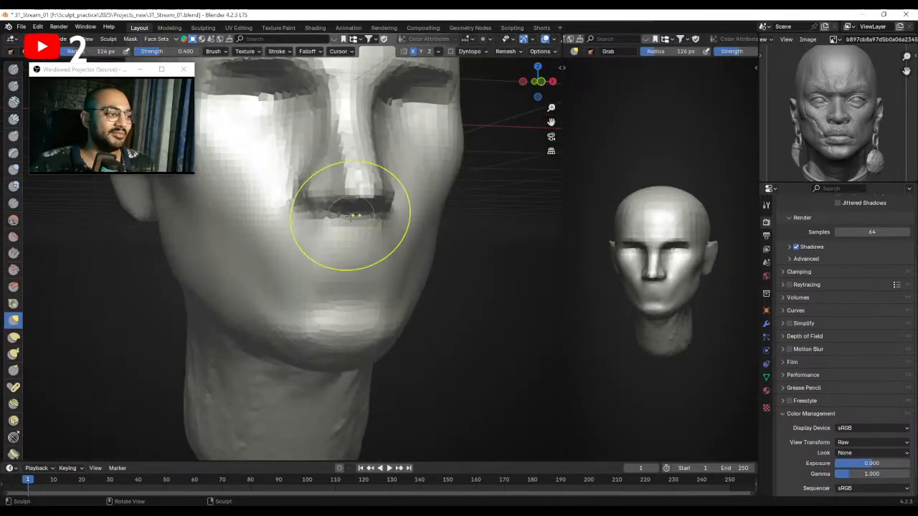
Smooth the area between the nose and the mouth in the front view, with the Draw Sharp brush sized to 52 px.
{"action": "mouse_move", "coordinate": [309, 228]}
{"action": "left_mouse_down", "text": "alt+shift"}
{"action": "mouse_move", "coordinate": [297, 205]}
{"action": "mouse_move", "coordinate": [344, 188]}
{"action": "mouse_move", "coordinate": [344, 215]}
{"action": "mouse_move", "coordinate": [369, 232]}
{"action": "left_mouse_up", "text": "alt+shift"}
{"action": "left_click", "coordinate": [13, 86]}
{"action": "key", "text": "f"}
{"action": "left_click", "coordinate": [335, 229]}
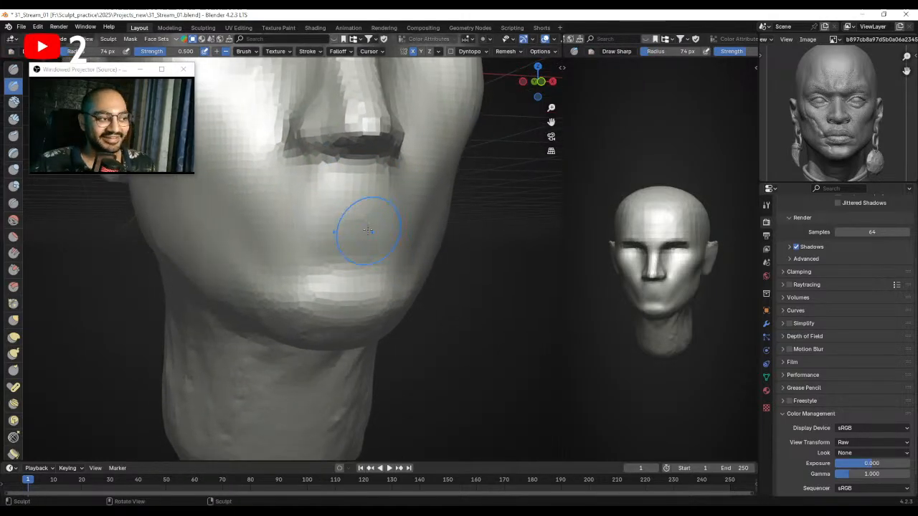
{"action": "mouse_move", "coordinate": [346, 196]}
{"action": "left_mouse_down", "text": "alt"}
{"action": "mouse_move", "coordinate": [371, 215]}
{"action": "mouse_move", "coordinate": [376, 235]}
{"action": "left_mouse_up", "text": "alt"}
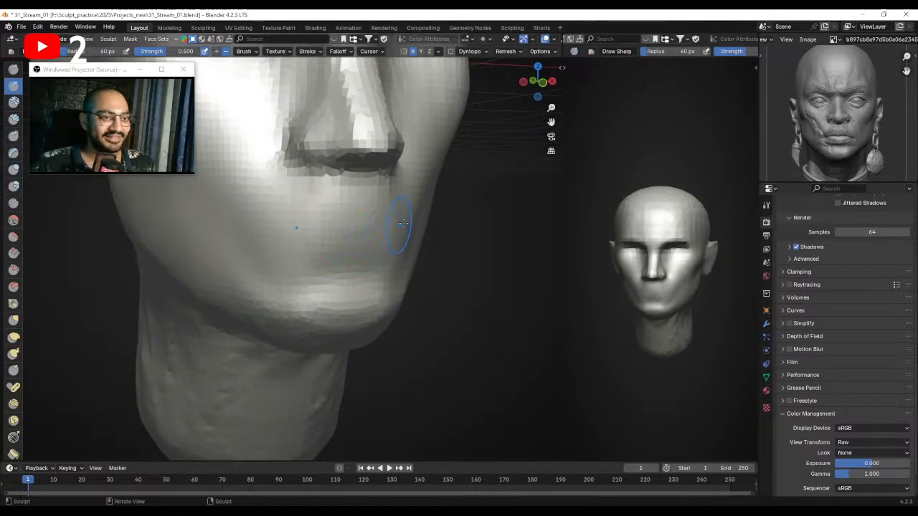
{"action": "mouse_move", "coordinate": [380, 235]}
{"action": "middle_mouse_down"}
{"action": "mouse_move", "coordinate": [338, 216]}
{"action": "mouse_move", "coordinate": [332, 243]}
{"action": "mouse_move", "coordinate": [342, 189]}
{"action": "middle_mouse_up"}
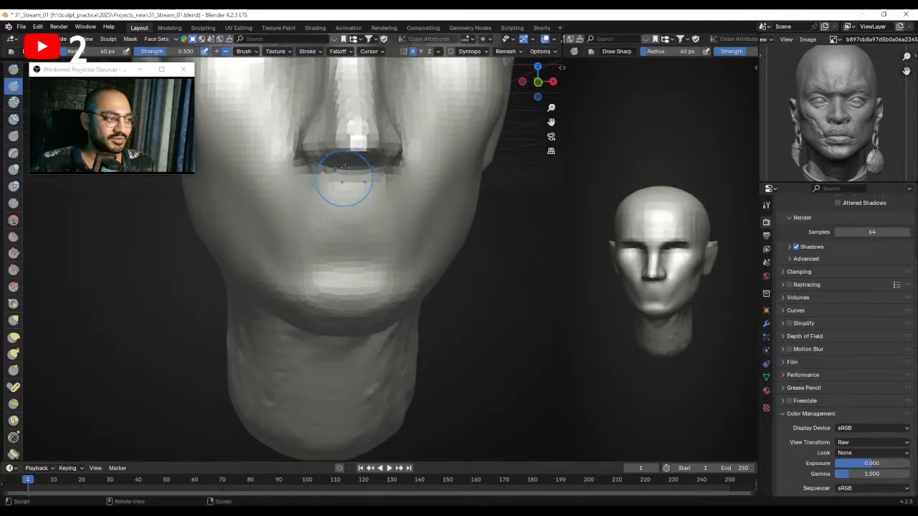
{"action": "mouse_move", "coordinate": [358, 236]}
{"action": "middle_mouse_down", "text": "ctrl"}
{"action": "mouse_move", "coordinate": [320, 223]}
{"action": "mouse_move", "coordinate": [328, 232]}
{"action": "mouse_move", "coordinate": [313, 155]}
{"action": "middle_mouse_up", "text": "ctrl"}
{"action": "key", "text": "KP_1"}
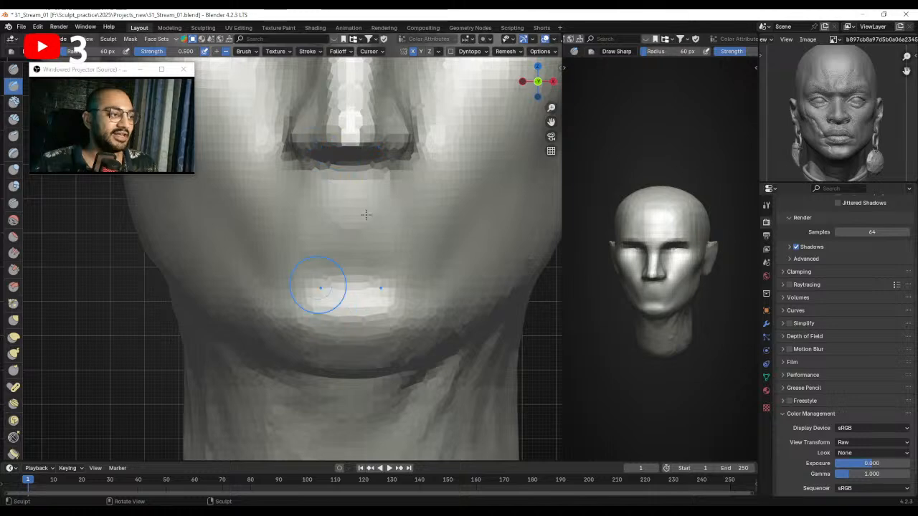
{"action": "mouse_move", "coordinate": [361, 241]}
{"action": "middle_mouse_down", "text": "shift"}
{"action": "mouse_move", "coordinate": [380, 230]}
{"action": "mouse_move", "coordinate": [370, 225]}
{"action": "middle_mouse_up", "text": "shift"}
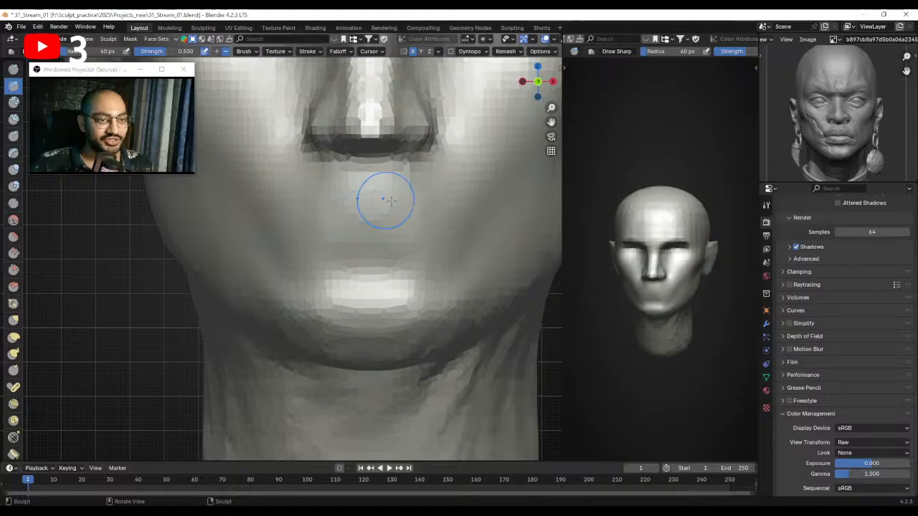
{"action": "key", "text": "f"}
{"action": "left_click", "coordinate": [332, 157]}
{"action": "left_click_drag", "start_coordinate": [337, 156], "coordinate": [330, 171], "text": "shift"}
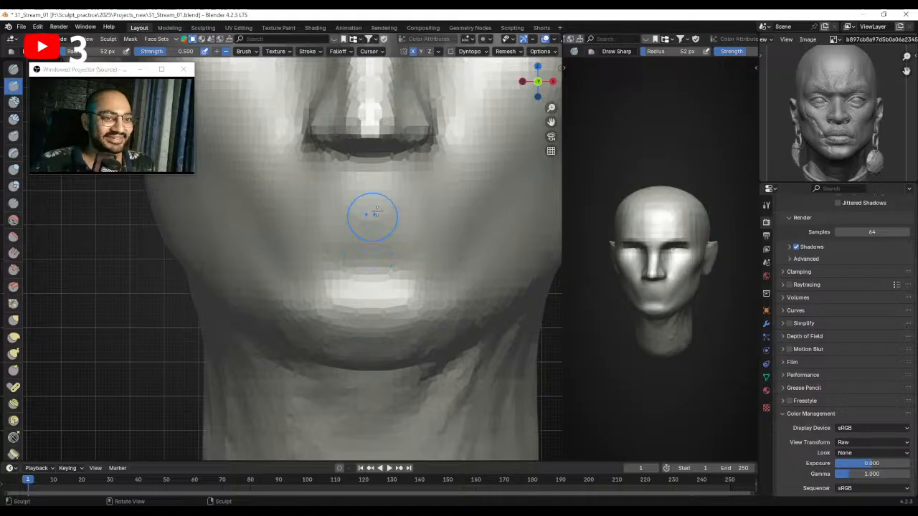
Carve a horizontal mouth line between the nose and the chin with the resized Draw Sharp brush.
{"action": "key", "text": "f"}
{"action": "left_click", "coordinate": [339, 226]}
{"action": "mouse_move", "coordinate": [368, 225]}
{"action": "left_mouse_down"}
{"action": "mouse_move", "coordinate": [446, 225]}
{"action": "mouse_move", "coordinate": [353, 225]}
{"action": "left_mouse_up"}
{"action": "left_click_drag", "start_coordinate": [353, 225], "coordinate": [301, 226]}
Deepen the mouth line and define the lower lip's edge from the side with the Draw Sharp brush at 64 px.
{"action": "mouse_move", "coordinate": [237, 247]}
{"action": "middle_mouse_down"}
{"action": "mouse_move", "coordinate": [304, 226]}
{"action": "mouse_move", "coordinate": [359, 240]}
{"action": "middle_mouse_up"}
{"action": "key", "text": "f"}
{"action": "left_click", "coordinate": [302, 225]}
{"action": "mouse_move", "coordinate": [309, 238]}
{"action": "left_mouse_down"}
{"action": "mouse_move", "coordinate": [281, 232]}
{"action": "mouse_move", "coordinate": [293, 243]}
{"action": "mouse_move", "coordinate": [380, 254]}
{"action": "left_mouse_up"}
{"action": "key", "text": "f"}
{"action": "left_click", "coordinate": [291, 251]}
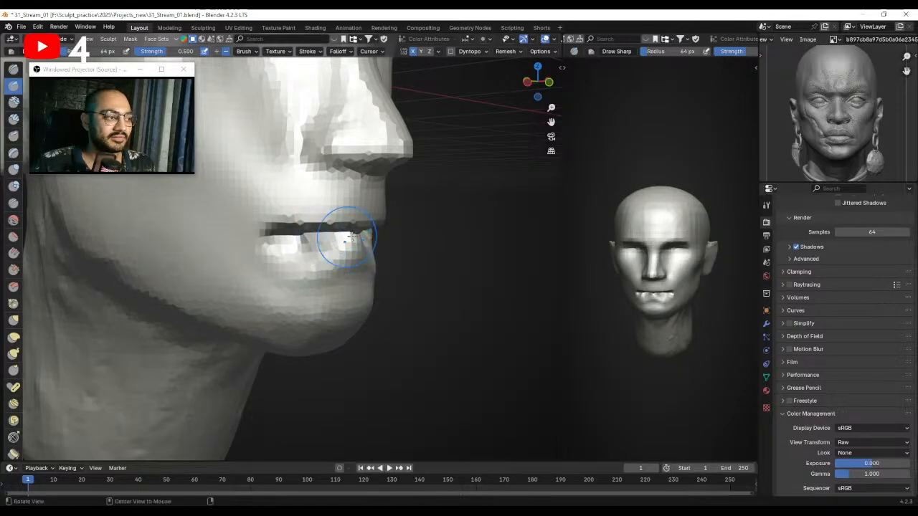
{"action": "middle_click_drag", "start_coordinate": [318, 239], "coordinate": [295, 228]}
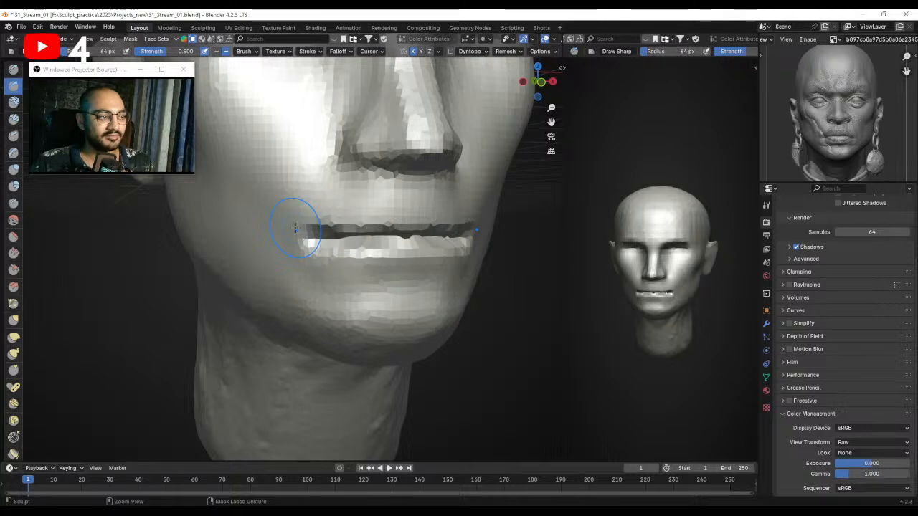
Pull the upper lip's edge upward into two arched peaks from the front with a resized Grab brush.
{"action": "key", "text": "KP_1"}
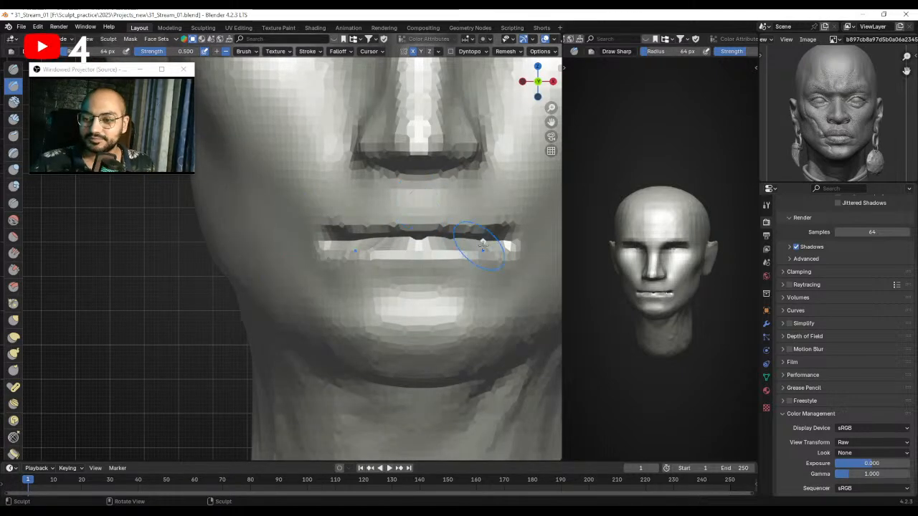
{"action": "middle_click_drag", "start_coordinate": [469, 237], "coordinate": [436, 251], "text": "shift"}
{"action": "mouse_move", "coordinate": [430, 276]}
{"action": "middle_mouse_down", "text": "ctrl"}
{"action": "mouse_move", "coordinate": [392, 253]}
{"action": "mouse_move", "coordinate": [387, 266]}
{"action": "middle_mouse_up", "text": "ctrl"}
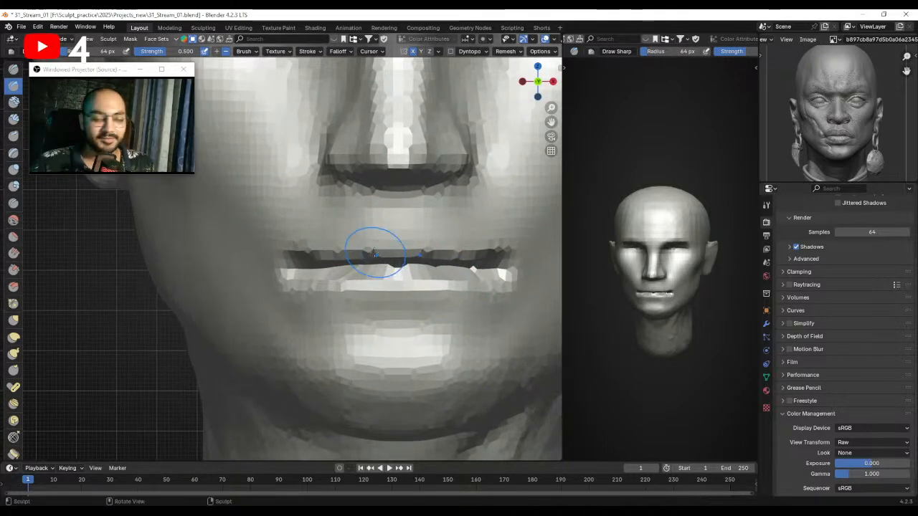
{"action": "key", "text": "g"}
{"action": "mouse_move", "coordinate": [383, 246]}
{"action": "left_mouse_down"}
{"action": "mouse_move", "coordinate": [371, 223]}
{"action": "mouse_move", "coordinate": [377, 214]}
{"action": "mouse_move", "coordinate": [340, 225]}
{"action": "left_mouse_up"}
{"action": "key", "text": "ctrl+z"}
{"action": "key", "text": "f"}
{"action": "left_click", "coordinate": [369, 237]}
{"action": "key", "text": "f"}
{"action": "left_click", "coordinate": [350, 234]}
{"action": "left_click_drag", "start_coordinate": [335, 243], "coordinate": [329, 234]}
{"action": "left_click_drag", "start_coordinate": [310, 265], "coordinate": [298, 252]}
Refine the lip outline and mouth corners from the front with the Grab brush reduced to 163 px and 97 px.
{"action": "scroll", "coordinate": [300, 256], "scroll_direction": "down", "scroll_amount": 1}
{"action": "key", "text": "f"}
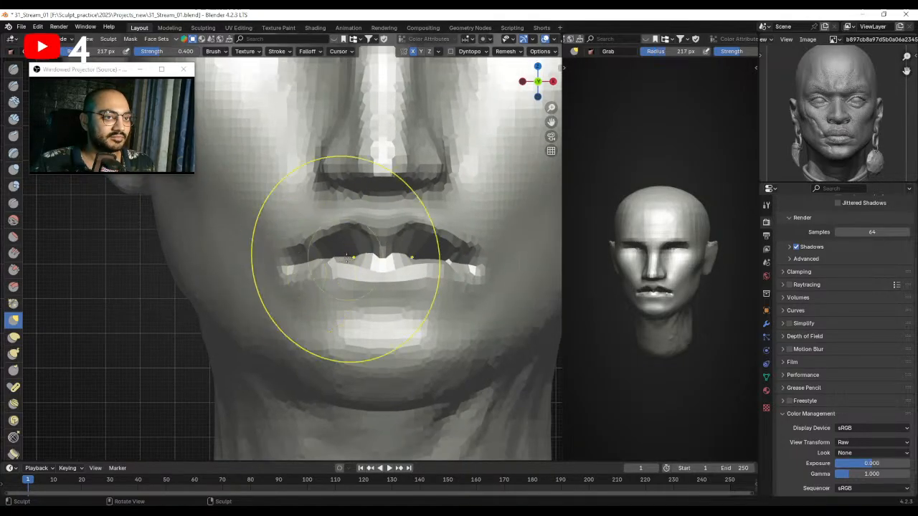
{"action": "left_click", "coordinate": [330, 268]}
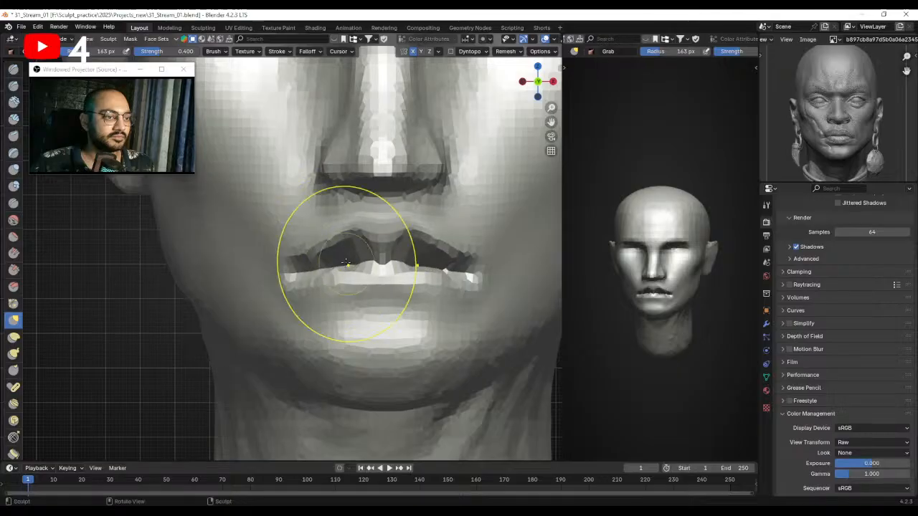
{"action": "scroll", "coordinate": [310, 264], "scroll_direction": "down", "scroll_amount": 1}
{"action": "key", "text": "f"}
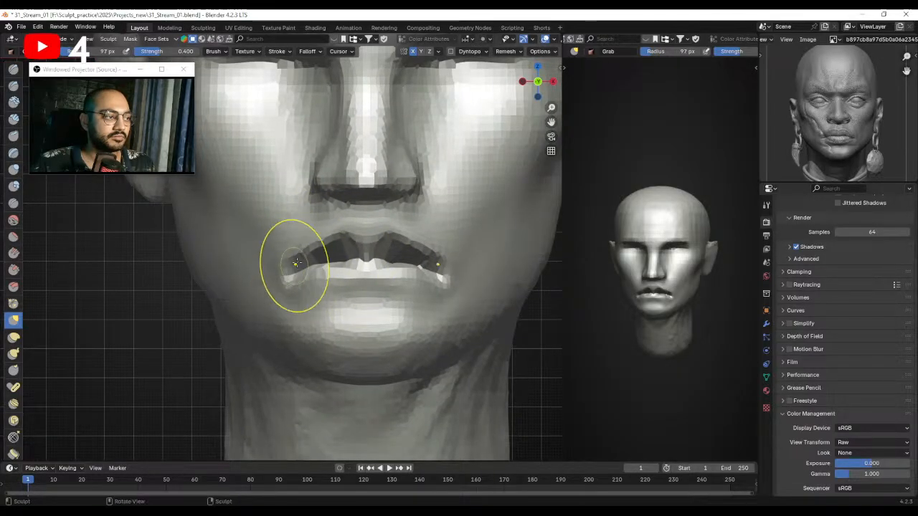
{"action": "middle_click_drag", "start_coordinate": [330, 272], "coordinate": [348, 266]}
Build up the fullness of the lower lip with the Draw brush at 52 px.
{"action": "left_click", "coordinate": [13, 70]}
{"action": "mouse_move", "coordinate": [362, 228]}
{"action": "middle_mouse_down"}
{"action": "mouse_move", "coordinate": [358, 210]}
{"action": "mouse_move", "coordinate": [327, 230]}
{"action": "middle_mouse_up"}
{"action": "key", "text": "f"}
{"action": "left_click", "coordinate": [326, 235]}
{"action": "mouse_move", "coordinate": [332, 233]}
{"action": "left_mouse_down"}
{"action": "mouse_move", "coordinate": [373, 224]}
{"action": "mouse_move", "coordinate": [297, 229]}
{"action": "mouse_move", "coordinate": [359, 238]}
{"action": "left_mouse_up"}
{"action": "middle_click_drag", "start_coordinate": [328, 236], "coordinate": [233, 248]}
{"action": "left_click_drag", "start_coordinate": [275, 228], "coordinate": [284, 219]}
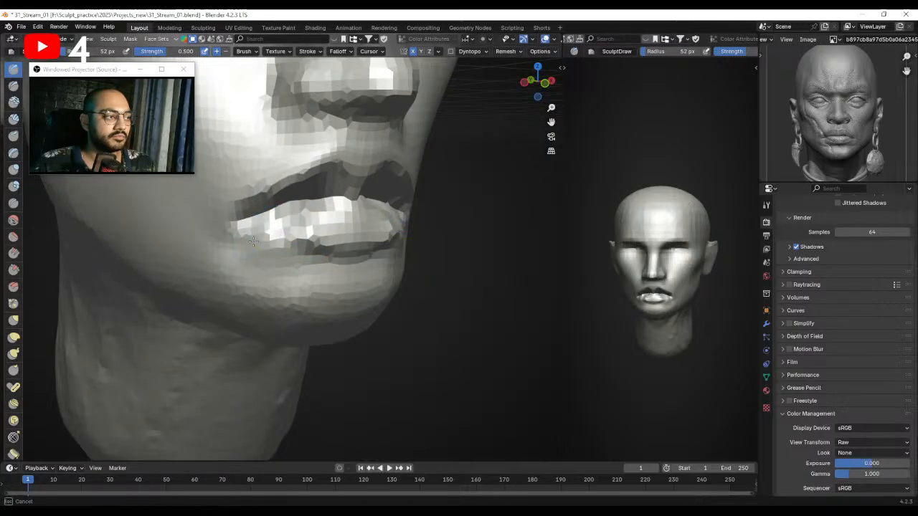
Sculpt the hollow beneath the lower lip and add volume below its corners with the Draw brush at 52 px.
{"action": "left_click_drag", "start_coordinate": [251, 248], "coordinate": [293, 248], "text": "ctrl"}
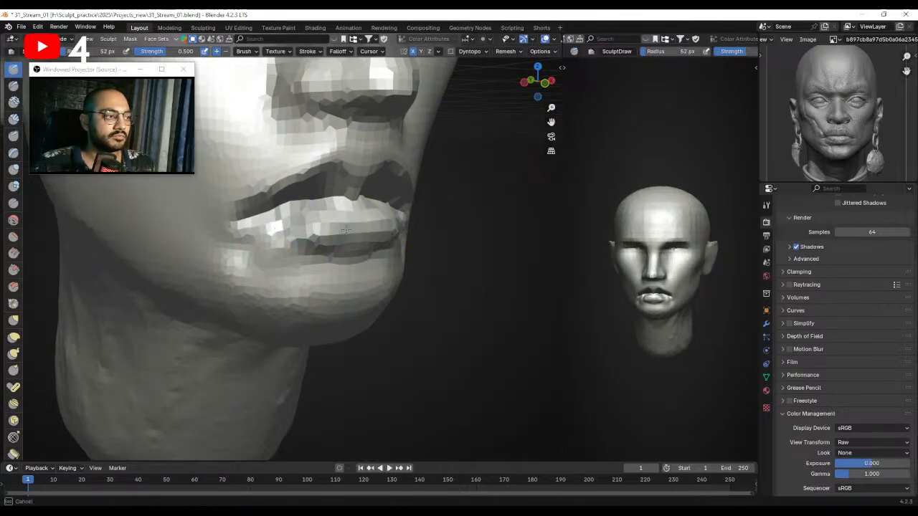
{"action": "mouse_move", "coordinate": [226, 258]}
{"action": "left_mouse_down"}
{"action": "mouse_move", "coordinate": [256, 275]}
{"action": "mouse_move", "coordinate": [328, 262]}
{"action": "left_mouse_up"}
{"action": "mouse_move", "coordinate": [328, 263]}
{"action": "middle_mouse_down"}
{"action": "mouse_move", "coordinate": [318, 256]}
{"action": "mouse_move", "coordinate": [344, 234]}
{"action": "mouse_move", "coordinate": [325, 233]}
{"action": "middle_mouse_up"}
{"action": "key", "text": "bracketleft"}
{"action": "key", "text": "bracketleft"}
{"action": "key", "text": "bracketleft"}
{"action": "key", "text": "bracketleft"}
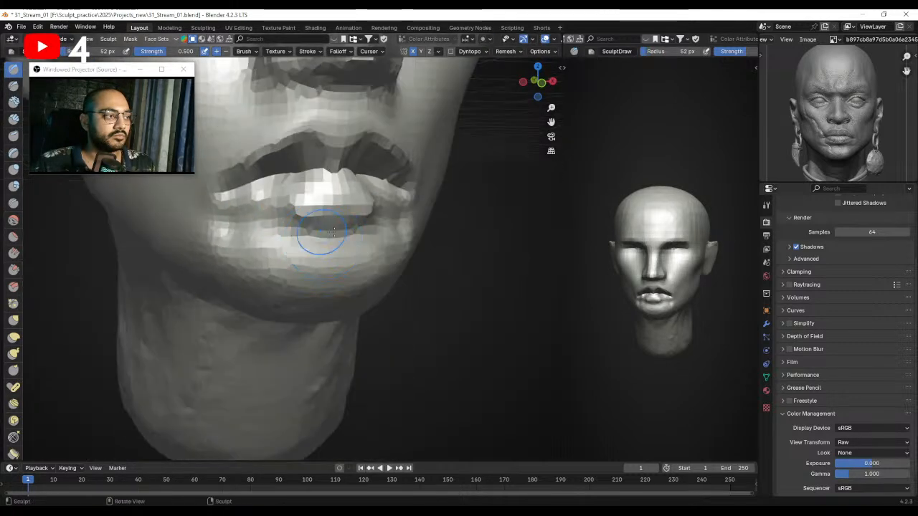
Fill in the area under the mouth corners with the Draw brush reduced to 47 px.
{"action": "mouse_move", "coordinate": [270, 228]}
{"action": "left_mouse_down"}
{"action": "mouse_move", "coordinate": [255, 235]}
{"action": "mouse_move", "coordinate": [258, 246]}
{"action": "mouse_move", "coordinate": [274, 237]}
{"action": "left_mouse_up"}
{"action": "middle_click_drag", "start_coordinate": [274, 237], "coordinate": [316, 235]}
{"action": "key", "text": "bracketleft"}
{"action": "mouse_move", "coordinate": [253, 205]}
{"action": "left_mouse_down"}
{"action": "mouse_move", "coordinate": [201, 228]}
{"action": "mouse_move", "coordinate": [226, 204]}
{"action": "left_mouse_up"}
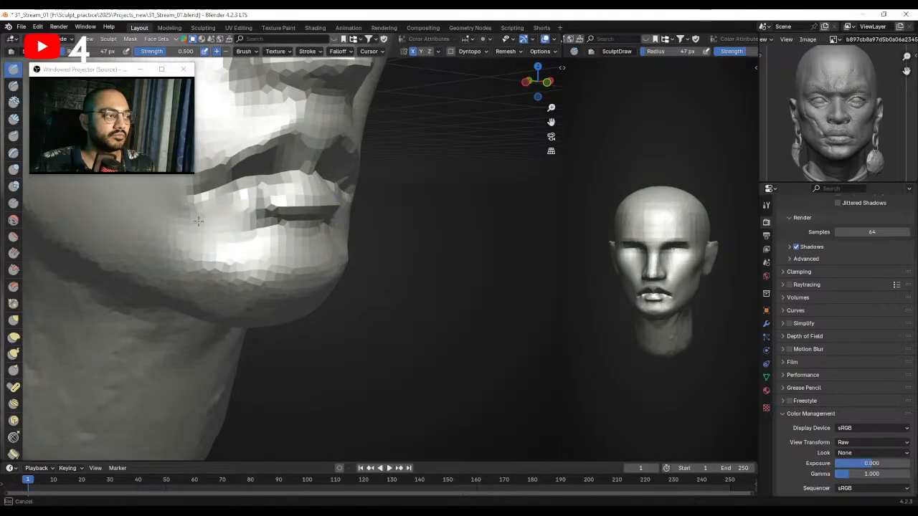
{"action": "scroll", "coordinate": [263, 298], "scroll_direction": "down", "scroll_amount": 4}
{"action": "middle_click_drag", "start_coordinate": [306, 292], "coordinate": [319, 242]}
Refine the lower lip's side volume with small Draw brush strokes, adjusting the brush to 42 px.
{"action": "scroll", "coordinate": [304, 247], "scroll_direction": "up", "scroll_amount": 2}
{"action": "key", "text": "bracketleft"}
{"action": "key", "text": "bracketleft"}
{"action": "key", "text": "bracketleft"}
{"action": "key", "text": "bracketleft"}
{"action": "key", "text": "bracketleft"}
{"action": "key", "text": "bracketleft"}
{"action": "key", "text": "bracketleft"}
{"action": "left_click_drag", "start_coordinate": [277, 241], "coordinate": [261, 244]}
{"action": "key", "text": "bracketright"}
{"action": "key", "text": "bracketright"}
{"action": "key", "text": "bracketright"}
{"action": "key", "text": "bracketright"}
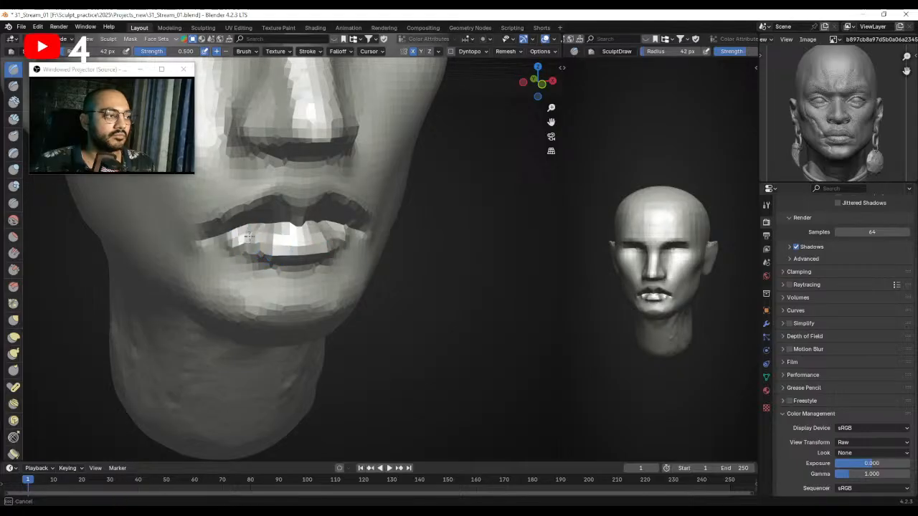
Sharpen the line between the lips toward the mouth corners with the Crease brush at 35 px.
{"action": "mouse_move", "coordinate": [266, 252]}
{"action": "middle_mouse_down"}
{"action": "mouse_move", "coordinate": [287, 258]}
{"action": "mouse_move", "coordinate": [303, 234]}
{"action": "mouse_move", "coordinate": [314, 244]}
{"action": "mouse_move", "coordinate": [297, 246]}
{"action": "mouse_move", "coordinate": [344, 264]}
{"action": "middle_mouse_up"}
{"action": "scroll", "coordinate": [312, 243], "scroll_direction": "up", "scroll_amount": 5}
{"action": "left_click", "coordinate": [13, 204]}
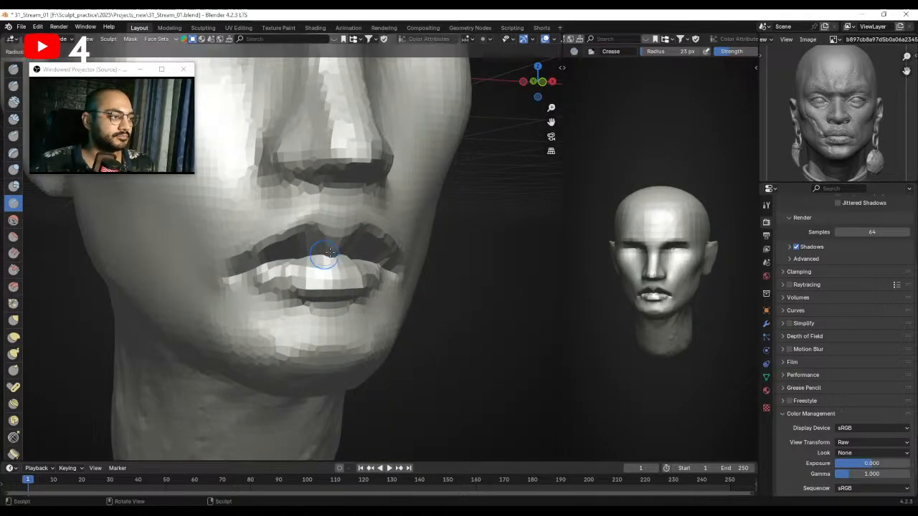
{"action": "scroll", "coordinate": [223, 270], "scroll_direction": "down", "scroll_amount": 4}
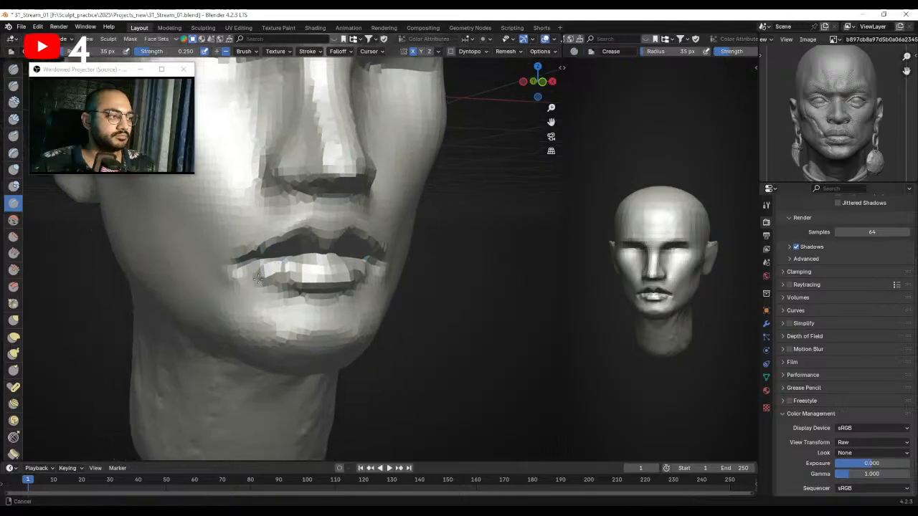
{"action": "mouse_move", "coordinate": [302, 253]}
{"action": "middle_mouse_down"}
{"action": "mouse_move", "coordinate": [319, 244]}
{"action": "mouse_move", "coordinate": [304, 276]}
{"action": "mouse_move", "coordinate": [332, 271]}
{"action": "mouse_move", "coordinate": [322, 272]}
{"action": "middle_mouse_up"}
{"action": "scroll", "coordinate": [307, 276], "scroll_direction": "down", "scroll_amount": 3}
{"action": "scroll", "coordinate": [330, 264], "scroll_direction": "up", "scroll_amount": 4}
Deepen the creases at the mouth corners with the Crease brush at 44 px.
{"action": "key", "text": "f"}
{"action": "left_click", "coordinate": [328, 273]}
{"action": "left_click_drag", "start_coordinate": [313, 272], "coordinate": [308, 274]}
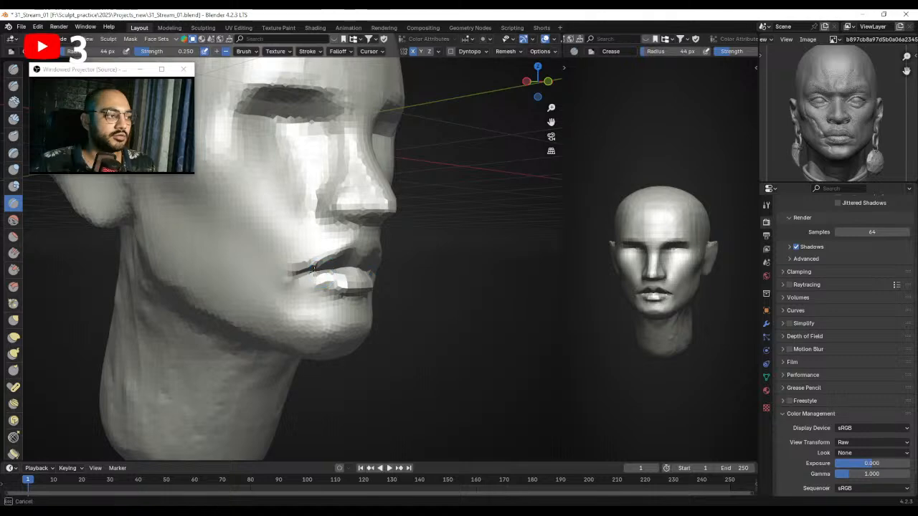
{"action": "middle_click_drag", "start_coordinate": [335, 270], "coordinate": [331, 258]}
{"action": "scroll", "coordinate": [330, 261], "scroll_direction": "down", "scroll_amount": 5}
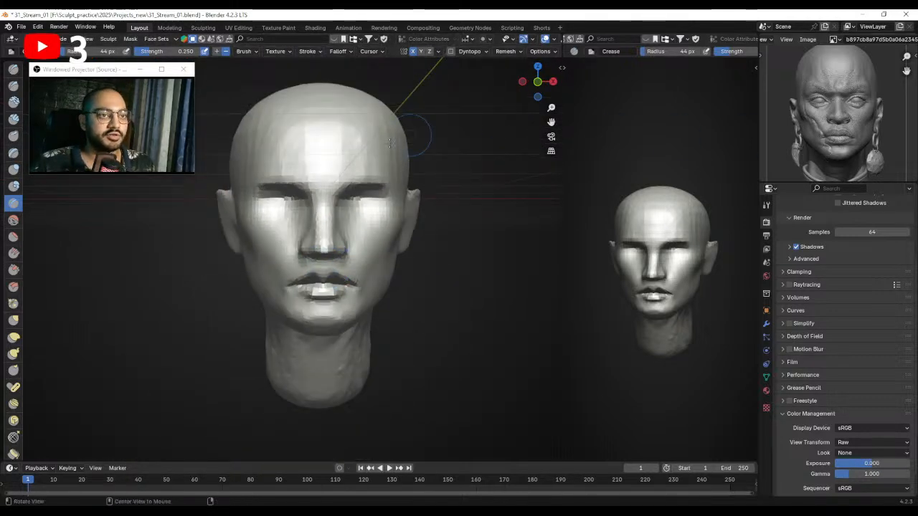
Reshape the nostril area at the base of the nose with the Grab brush.
{"action": "scroll", "coordinate": [342, 247], "scroll_direction": "up", "scroll_amount": 2}
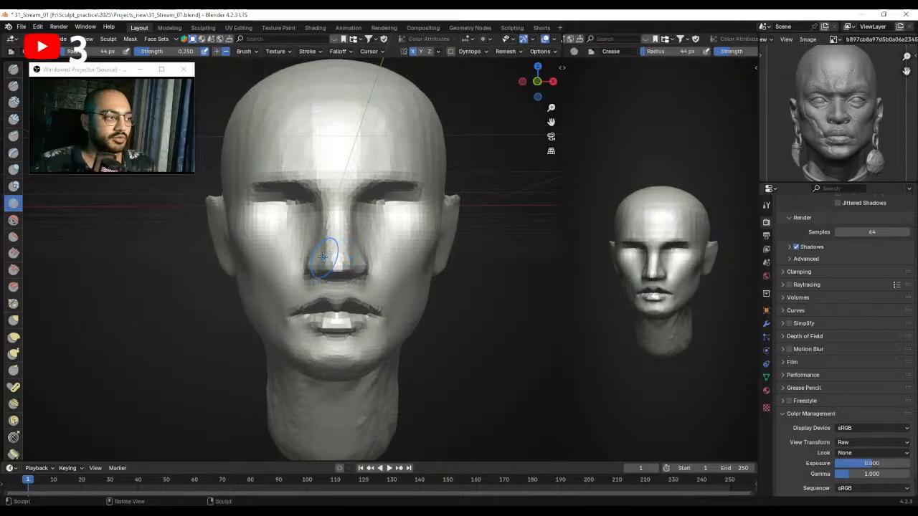
{"action": "key", "text": "g"}
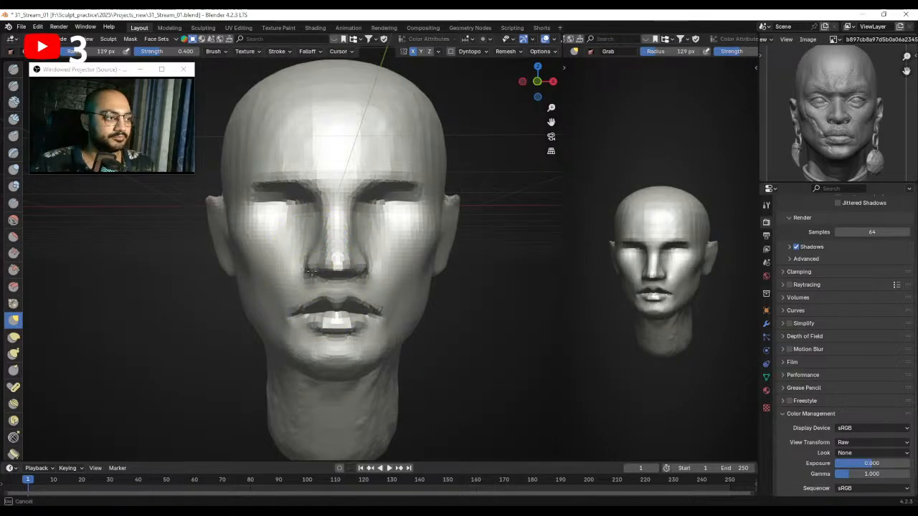
{"action": "left_click_drag", "start_coordinate": [315, 261], "coordinate": [315, 259]}
{"action": "left_click_drag", "start_coordinate": [337, 284], "coordinate": [316, 242], "text": "alt+shift"}
{"action": "key", "text": "f"}
{"action": "left_click", "coordinate": [353, 262]}
Shape the cheekbone area below the eye socket with the Draw brush at 45 and 66 px.
{"action": "mouse_move", "coordinate": [317, 264]}
{"action": "middle_mouse_down"}
{"action": "mouse_move", "coordinate": [301, 251]}
{"action": "mouse_move", "coordinate": [338, 271]}
{"action": "mouse_move", "coordinate": [319, 224]}
{"action": "mouse_move", "coordinate": [378, 234]}
{"action": "middle_mouse_up"}
{"action": "key", "text": "x"}
{"action": "key", "text": "f"}
{"action": "mouse_move", "coordinate": [378, 234]}
{"action": "left_mouse_down", "text": "alt+shift"}
{"action": "mouse_move", "coordinate": [365, 218]}
{"action": "mouse_move", "coordinate": [333, 230]}
{"action": "mouse_move", "coordinate": [345, 237]}
{"action": "mouse_move", "coordinate": [337, 257]}
{"action": "left_mouse_up", "text": "alt+shift"}
{"action": "left_click", "coordinate": [340, 229]}
{"action": "key", "text": "f"}
{"action": "left_click", "coordinate": [349, 219]}
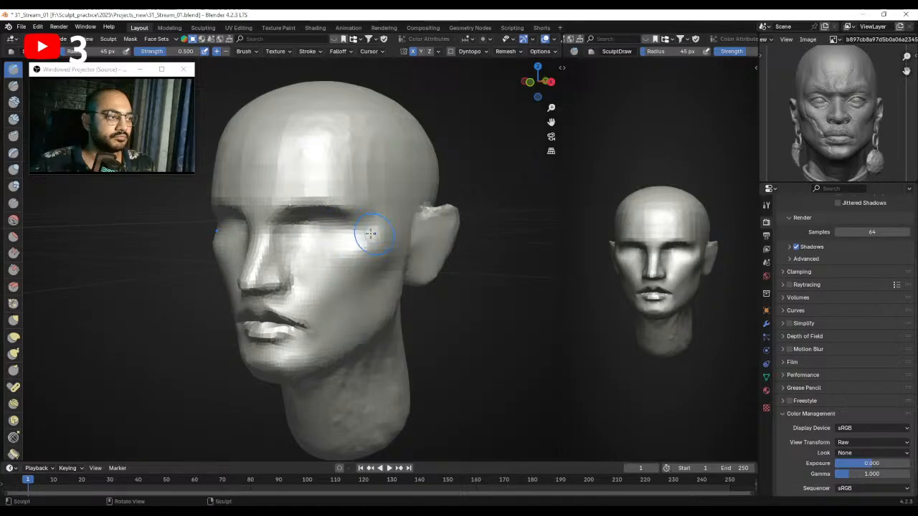
{"action": "middle_click_drag", "start_coordinate": [327, 272], "coordinate": [349, 256]}
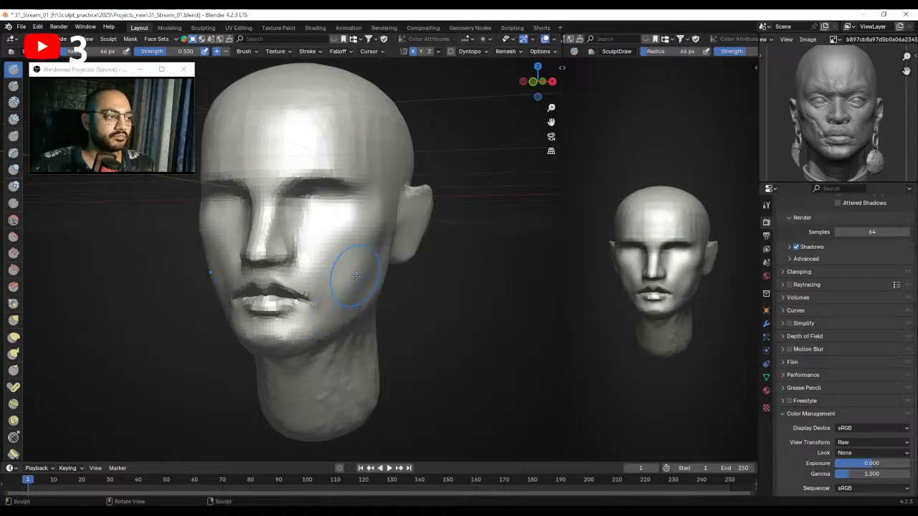
Define the hollow below the cheekbone with the Draw brush, reducing its radius from 48 to 33 px.
{"action": "key", "text": "f"}
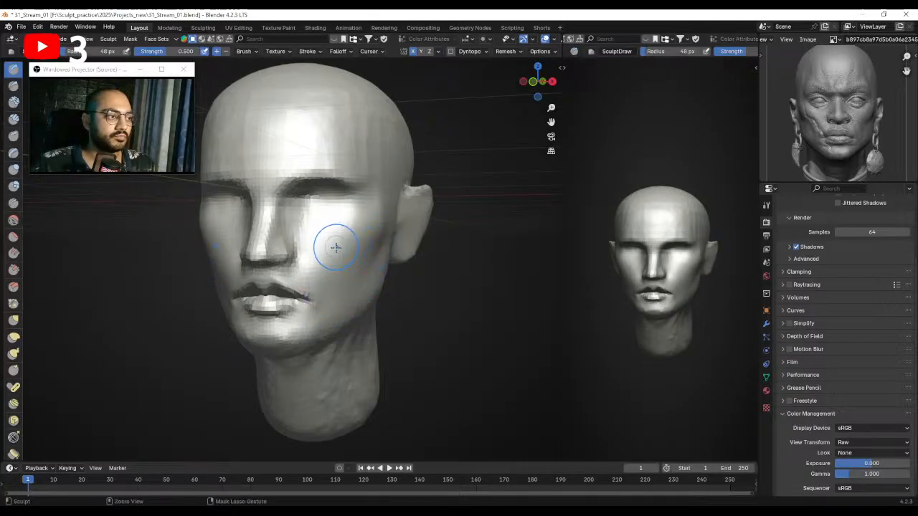
{"action": "middle_click_drag", "start_coordinate": [338, 251], "coordinate": [358, 255]}
{"action": "key", "text": "f"}
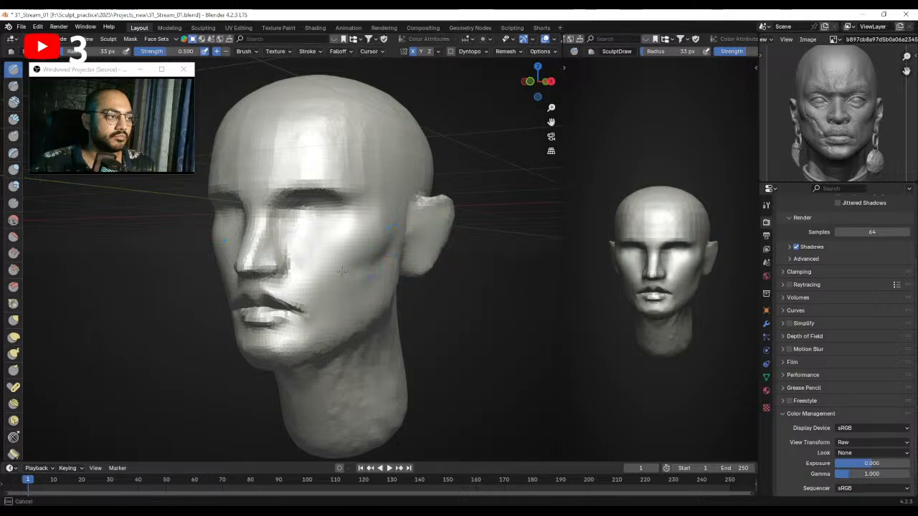
{"action": "left_click", "coordinate": [364, 279]}
{"action": "middle_click_drag", "start_coordinate": [364, 278], "coordinate": [383, 243]}
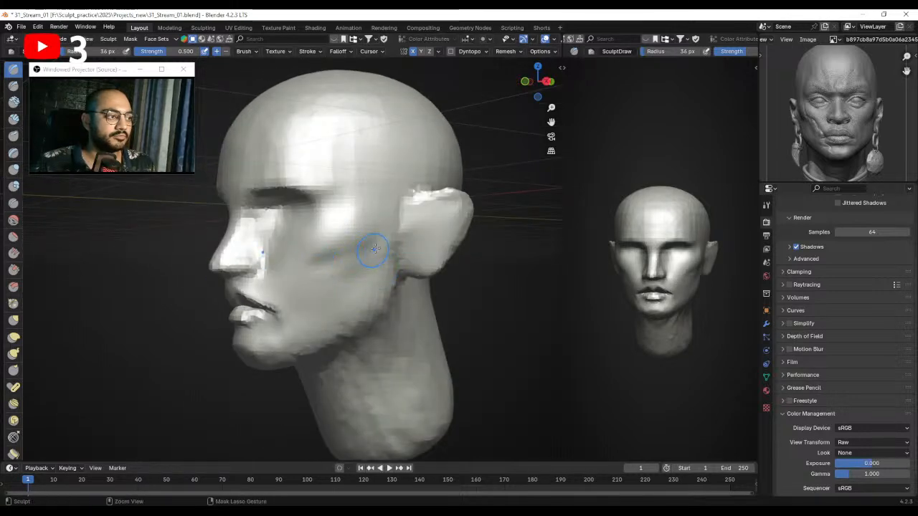
Undo the last cheek stroke and rework the cheek between the mouth corner and ear with the Draw brush at 54 px.
{"action": "key", "text": "ctrl+z"}
{"action": "key", "text": "f"}
{"action": "left_click", "coordinate": [335, 271]}
{"action": "left_click_drag", "start_coordinate": [302, 295], "coordinate": [373, 249]}
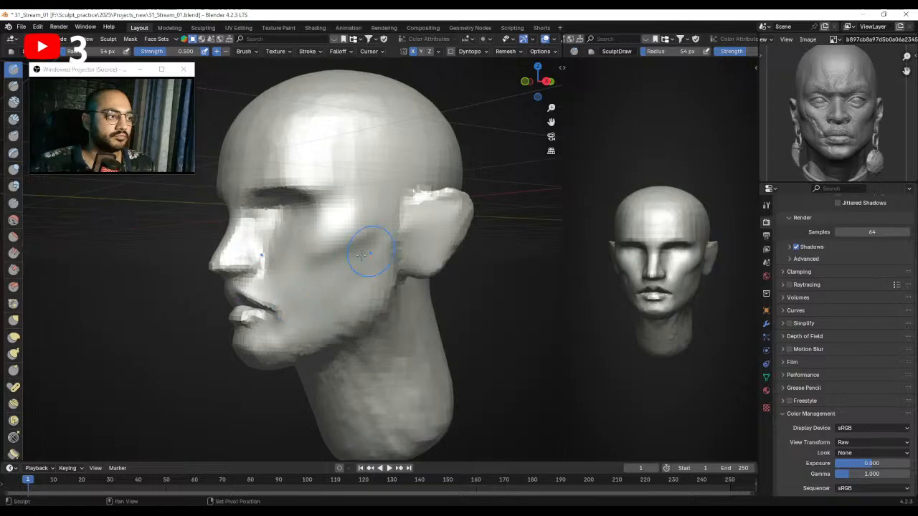
{"action": "middle_click_drag", "start_coordinate": [305, 285], "coordinate": [334, 252]}
{"action": "mouse_move", "coordinate": [341, 292]}
{"action": "middle_mouse_down"}
{"action": "mouse_move", "coordinate": [369, 277]}
{"action": "mouse_move", "coordinate": [355, 285]}
{"action": "middle_mouse_up"}
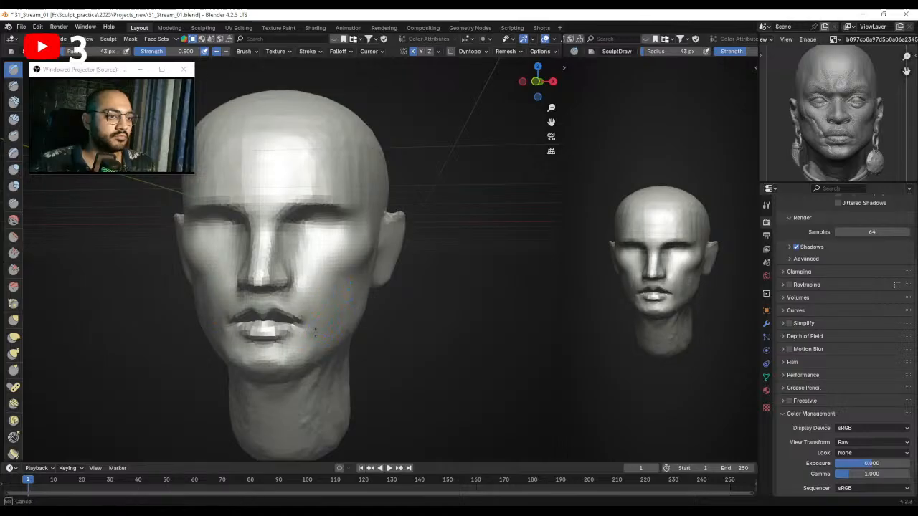
Adjust the ear's outline in the side view with the Grab brush, enlarging its radius to 121 px.
{"action": "mouse_move", "coordinate": [312, 257]}
{"action": "middle_mouse_down"}
{"action": "mouse_move", "coordinate": [307, 233]}
{"action": "mouse_move", "coordinate": [365, 252]}
{"action": "mouse_move", "coordinate": [314, 228]}
{"action": "mouse_move", "coordinate": [301, 236]}
{"action": "middle_mouse_up"}
{"action": "key", "text": "g"}
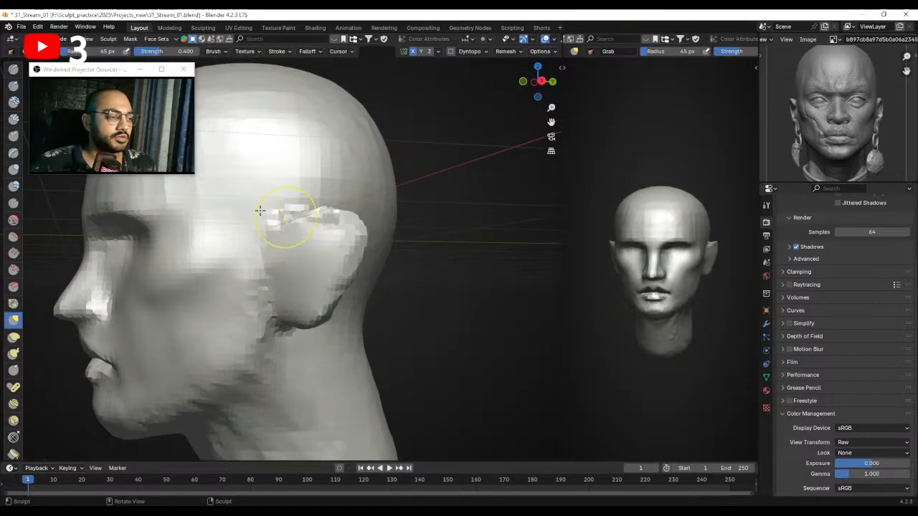
{"action": "key", "text": "KP_3"}
{"action": "scroll", "coordinate": [300, 291], "scroll_direction": "down", "scroll_amount": 1}
{"action": "mouse_move", "coordinate": [278, 273]}
{"action": "middle_mouse_down", "text": "shift"}
{"action": "mouse_move", "coordinate": [345, 272]}
{"action": "mouse_move", "coordinate": [377, 288]}
{"action": "middle_mouse_up", "text": "shift"}
{"action": "key", "text": "f"}
{"action": "left_click", "coordinate": [405, 270]}
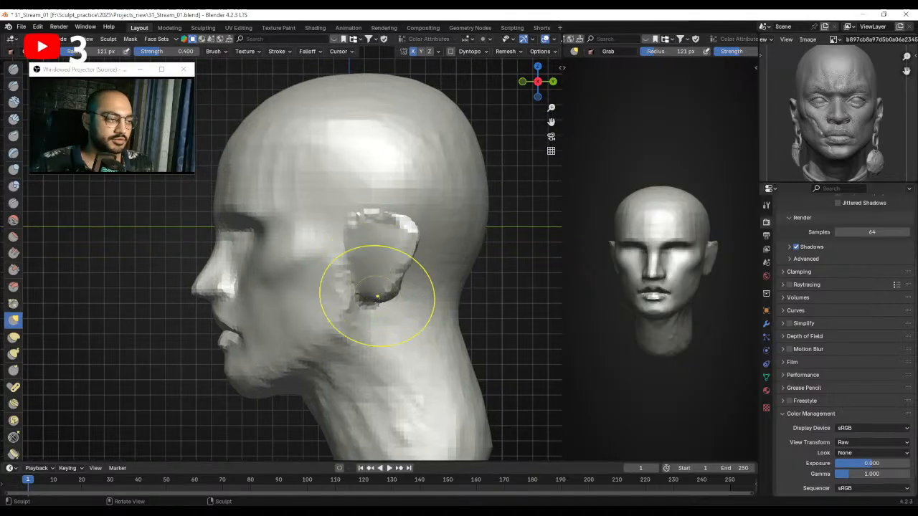
Round out the ear's outline and front edge in the side view with the Grab brush at 81 and 74 px.
{"action": "key", "text": "f"}
{"action": "left_click_drag", "start_coordinate": [360, 280], "coordinate": [359, 284]}
{"action": "left_click", "coordinate": [401, 285]}
{"action": "key", "text": "f"}
{"action": "left_click", "coordinate": [355, 293]}
{"action": "mouse_move", "coordinate": [350, 299]}
{"action": "middle_mouse_down", "text": "shift"}
{"action": "mouse_move", "coordinate": [354, 285]}
{"action": "mouse_move", "coordinate": [368, 330]}
{"action": "middle_mouse_up", "text": "shift"}
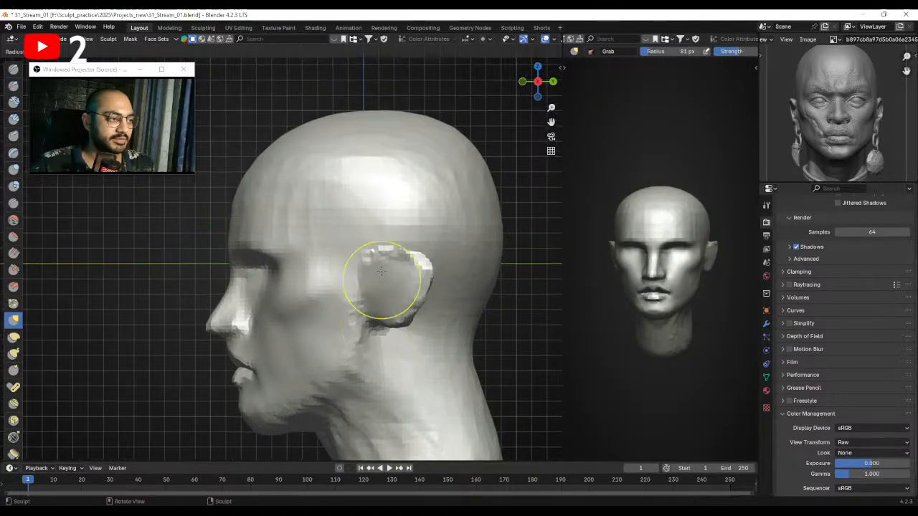
{"action": "left_click", "coordinate": [380, 275]}
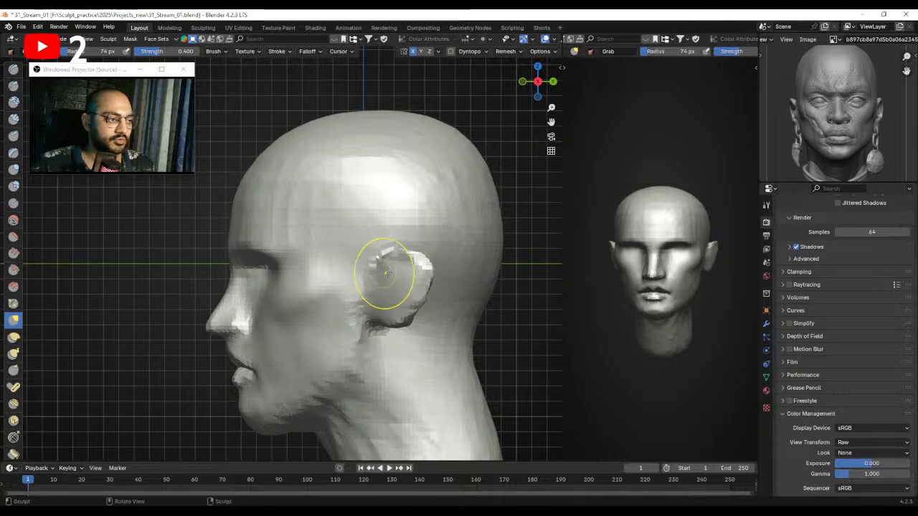
Reshape the earlobe and lower ear from an angled front view with the Grab brush at 89 px.
{"action": "mouse_move", "coordinate": [407, 253]}
{"action": "middle_mouse_down"}
{"action": "mouse_move", "coordinate": [410, 264]}
{"action": "mouse_move", "coordinate": [358, 268]}
{"action": "middle_mouse_up"}
{"action": "key", "text": "f"}
{"action": "left_click", "coordinate": [449, 268]}
{"action": "middle_click_drag", "start_coordinate": [453, 274], "coordinate": [409, 305]}
{"action": "key", "text": "bracketleft"}
{"action": "key", "text": "bracketleft"}
{"action": "key", "text": "bracketleft"}
{"action": "key", "text": "bracketleft"}
{"action": "key", "text": "bracketleft"}
{"action": "left_click_drag", "start_coordinate": [387, 315], "coordinate": [377, 328]}
{"action": "left_click", "coordinate": [387, 310]}
{"action": "middle_click_drag", "start_coordinate": [389, 308], "coordinate": [408, 310]}
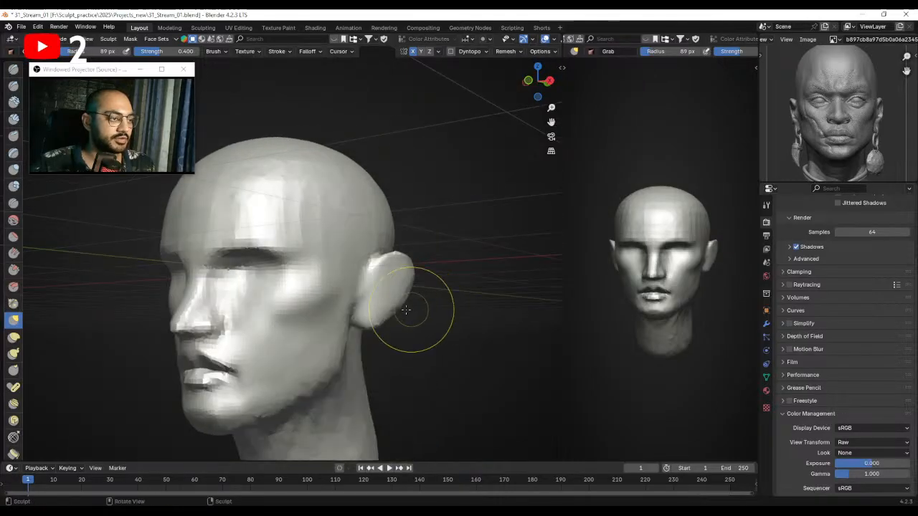
Refine the lower edge of the ear with the Grab brush enlarged to 107 px.
{"action": "left_click_drag", "start_coordinate": [392, 310], "coordinate": [395, 309]}
{"action": "mouse_move", "coordinate": [416, 309]}
{"action": "middle_mouse_down"}
{"action": "mouse_move", "coordinate": [365, 302]}
{"action": "mouse_move", "coordinate": [369, 317]}
{"action": "middle_mouse_up"}
{"action": "key", "text": "f"}
{"action": "left_click", "coordinate": [418, 318]}
{"action": "left_click_drag", "start_coordinate": [380, 314], "coordinate": [375, 317]}
{"action": "middle_click_drag", "start_coordinate": [375, 318], "coordinate": [364, 318]}
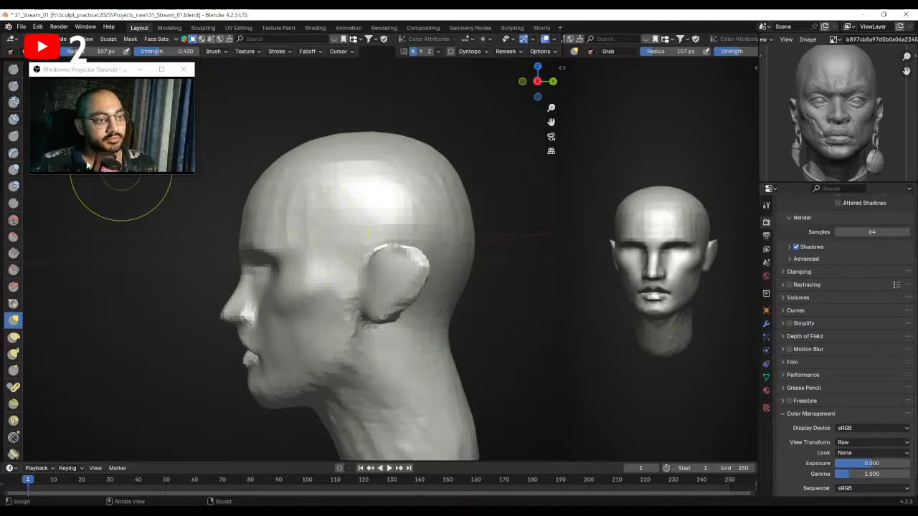
Define the jaw edge from below the ear toward the chin with the Draw brush, enlarging its radius from 19 to 47 px.
{"action": "left_click", "coordinate": [13, 69]}
{"action": "mouse_move", "coordinate": [344, 258]}
{"action": "middle_mouse_down"}
{"action": "mouse_move", "coordinate": [369, 266]}
{"action": "mouse_move", "coordinate": [340, 285]}
{"action": "mouse_move", "coordinate": [352, 264]}
{"action": "mouse_move", "coordinate": [371, 257]}
{"action": "middle_mouse_up"}
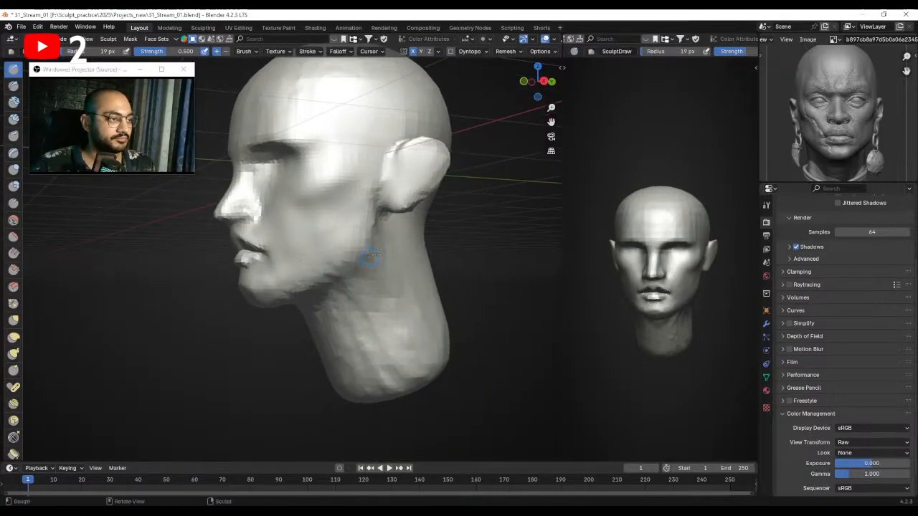
{"action": "left_click_drag", "start_coordinate": [372, 227], "coordinate": [356, 254]}
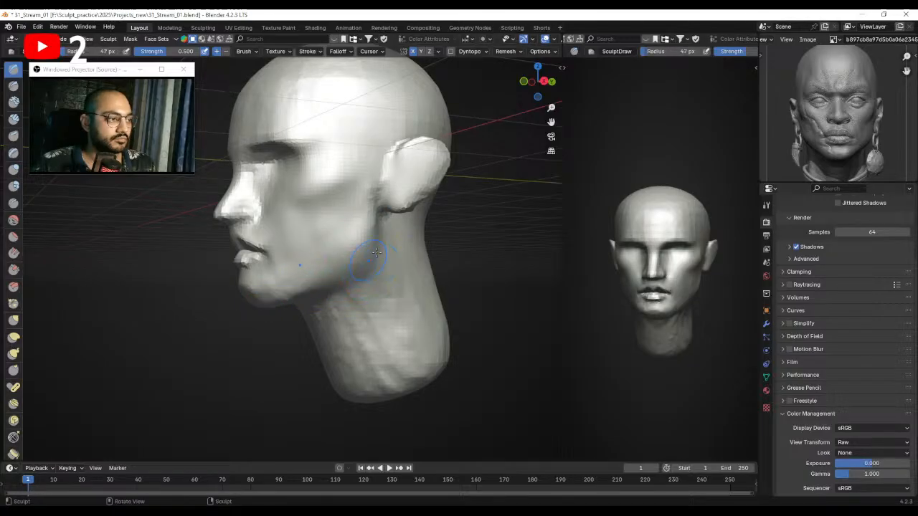
{"action": "left_click_drag", "start_coordinate": [372, 258], "coordinate": [309, 305]}
Build up the diagonal neck muscle from behind the jaw to the base of the throat with the Draw brush.
{"action": "middle_click_drag", "start_coordinate": [222, 324], "coordinate": [342, 273]}
{"action": "left_click_drag", "start_coordinate": [355, 266], "coordinate": [303, 348]}
{"action": "middle_click_drag", "start_coordinate": [303, 348], "coordinate": [323, 263]}
{"action": "key", "text": "f"}
{"action": "left_click", "coordinate": [336, 272]}
{"action": "mouse_move", "coordinate": [327, 270]}
{"action": "left_mouse_down"}
{"action": "mouse_move", "coordinate": [284, 324]}
{"action": "mouse_move", "coordinate": [303, 285]}
{"action": "left_mouse_up"}
{"action": "mouse_move", "coordinate": [280, 347]}
{"action": "left_mouse_down"}
{"action": "mouse_move", "coordinate": [311, 329]}
{"action": "mouse_move", "coordinate": [327, 299]}
{"action": "mouse_move", "coordinate": [301, 352]}
{"action": "left_mouse_up"}
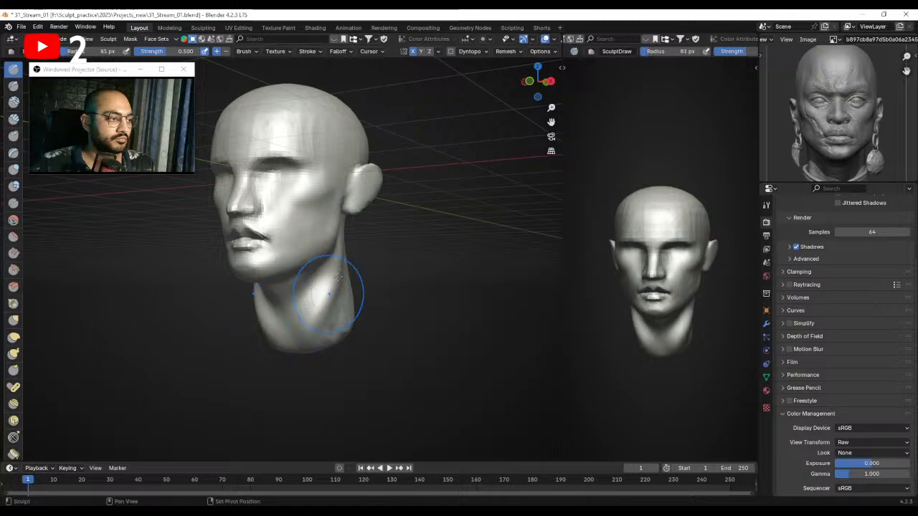
{"action": "left_click_drag", "start_coordinate": [332, 289], "coordinate": [302, 335]}
Carve the hollow behind the diagonal neck muscle with the Draw brush and smooth the side of the neck at 46 px.
{"action": "mouse_move", "coordinate": [373, 284]}
{"action": "middle_mouse_down"}
{"action": "mouse_move", "coordinate": [309, 276]}
{"action": "mouse_move", "coordinate": [320, 269]}
{"action": "middle_mouse_up"}
{"action": "key", "text": "f"}
{"action": "left_click", "coordinate": [378, 266]}
{"action": "left_click_drag", "start_coordinate": [380, 267], "coordinate": [346, 348], "text": "ctrl"}
{"action": "mouse_move", "coordinate": [370, 301]}
{"action": "middle_mouse_down"}
{"action": "mouse_move", "coordinate": [316, 291]}
{"action": "mouse_move", "coordinate": [380, 262]}
{"action": "middle_mouse_up"}
{"action": "key", "text": "f"}
{"action": "left_click", "coordinate": [375, 243]}
{"action": "left_click_drag", "start_coordinate": [365, 268], "coordinate": [334, 352], "text": "shift"}
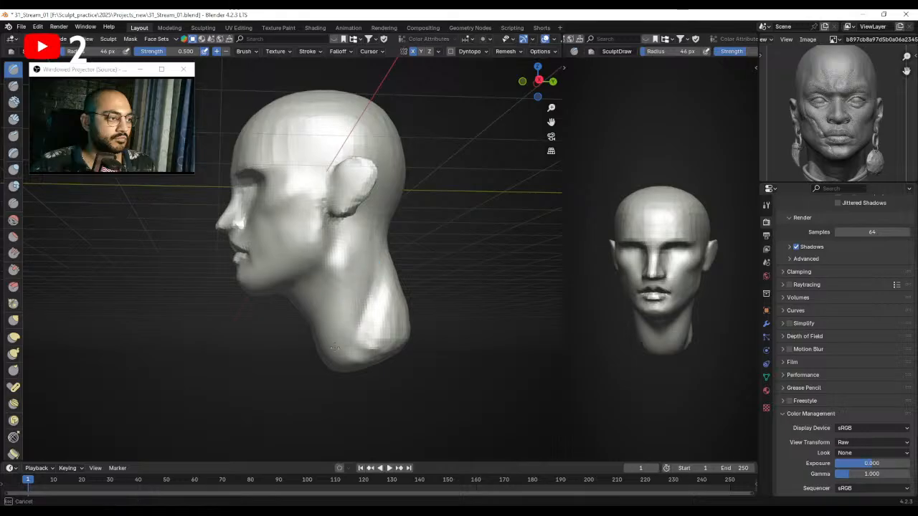
Pull the lower sides of the neck outward from the back with the Grab brush to flare them toward the shoulders.
{"action": "mouse_move", "coordinate": [342, 260]}
{"action": "middle_mouse_down"}
{"action": "mouse_move", "coordinate": [307, 317]}
{"action": "mouse_move", "coordinate": [301, 369]}
{"action": "middle_mouse_up"}
{"action": "key", "text": "g"}
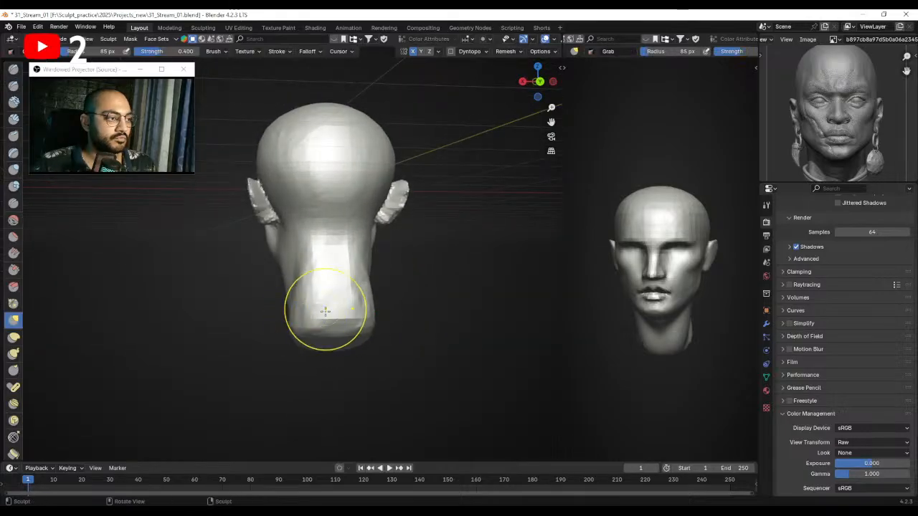
{"action": "left_click_drag", "start_coordinate": [225, 320], "coordinate": [220, 320]}
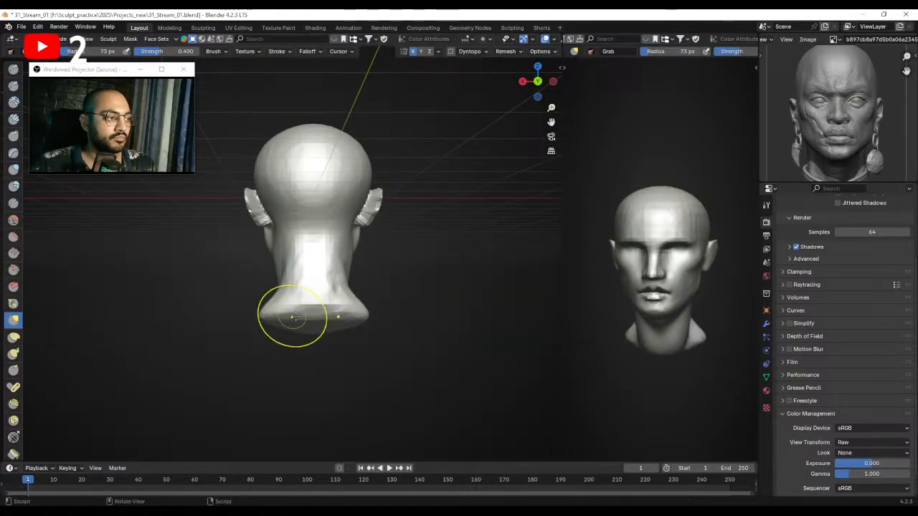
Refine the flared base of the neck with the Grab brush, adjusting its radius to 86 px.
{"action": "mouse_move", "coordinate": [314, 274]}
{"action": "middle_mouse_down"}
{"action": "mouse_move", "coordinate": [385, 265]}
{"action": "mouse_move", "coordinate": [301, 293]}
{"action": "mouse_move", "coordinate": [339, 320]}
{"action": "mouse_move", "coordinate": [324, 332]}
{"action": "mouse_move", "coordinate": [278, 330]}
{"action": "middle_mouse_up"}
{"action": "key", "text": "f"}
{"action": "left_click", "coordinate": [352, 269]}
{"action": "key", "text": "f"}
{"action": "left_click", "coordinate": [304, 286]}
{"action": "key", "text": "f"}
{"action": "left_click", "coordinate": [311, 313]}
Undo the stroke at the front base of the neck and redo it with the Draw brush at 47 px.
{"action": "key", "text": "x"}
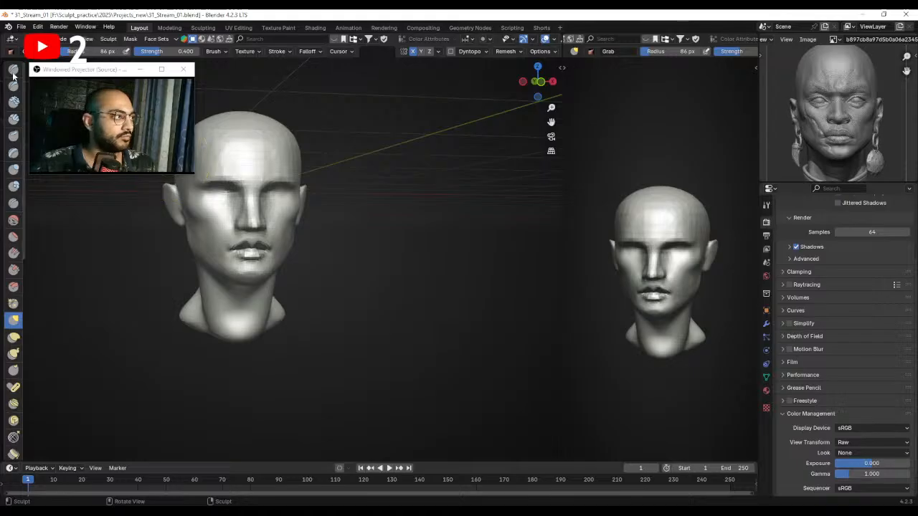
{"action": "mouse_move", "coordinate": [339, 297]}
{"action": "middle_mouse_down"}
{"action": "mouse_move", "coordinate": [347, 300]}
{"action": "mouse_move", "coordinate": [327, 302]}
{"action": "mouse_move", "coordinate": [359, 284]}
{"action": "mouse_move", "coordinate": [333, 304]}
{"action": "middle_mouse_up"}
{"action": "left_click", "coordinate": [344, 305]}
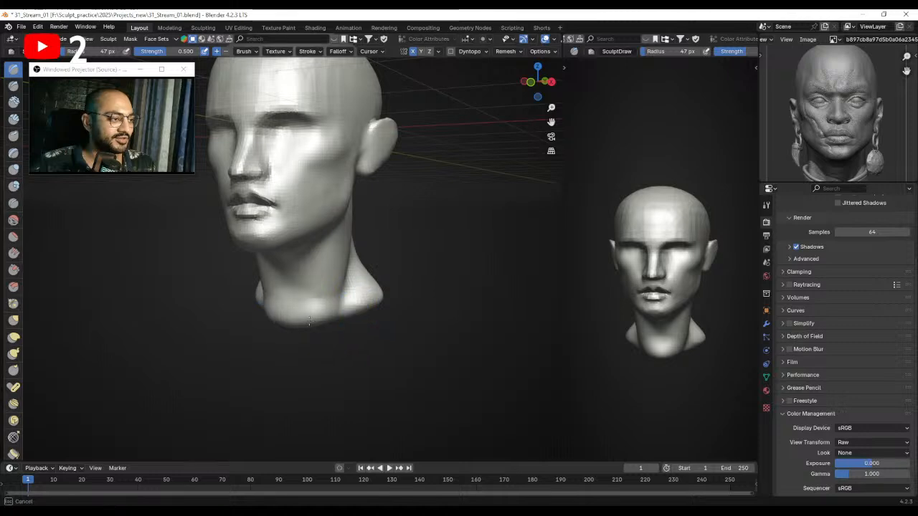
{"action": "key", "text": "ctrl+z"}
{"action": "left_click_drag", "start_coordinate": [305, 323], "coordinate": [342, 315]}
Strengthen the diagonal neck muscles down to the pit of the throat with the Draw brush and smooth their lower ends at 41 px.
{"action": "middle_click_drag", "start_coordinate": [341, 321], "coordinate": [335, 282]}
{"action": "key", "text": "f"}
{"action": "left_click", "coordinate": [329, 276]}
{"action": "left_click_drag", "start_coordinate": [345, 250], "coordinate": [304, 349]}
{"action": "key", "text": "f"}
{"action": "left_click", "coordinate": [354, 286]}
{"action": "middle_click_drag", "start_coordinate": [305, 350], "coordinate": [291, 352]}
{"action": "left_click_drag", "start_coordinate": [283, 339], "coordinate": [290, 366], "text": "shift"}
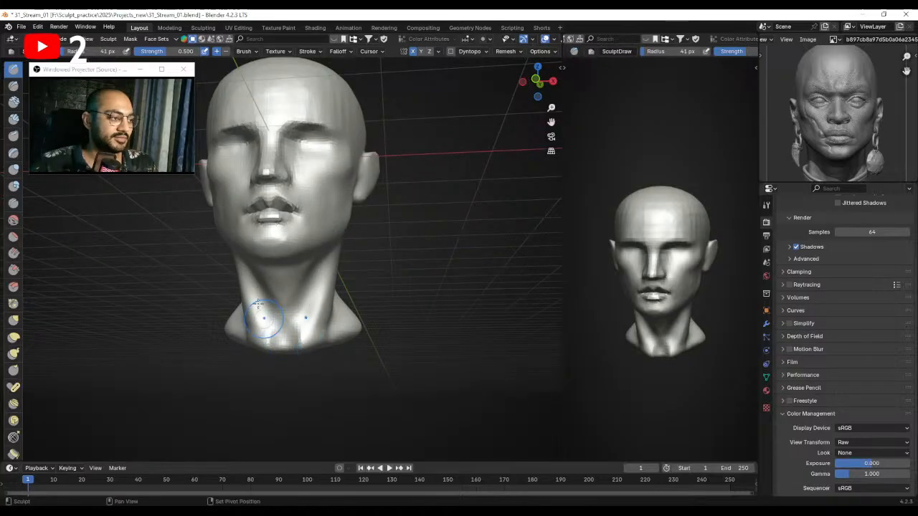
Shape the slope from neck to shoulders in the back view with the Grab brush at 115 and 93 px.
{"action": "mouse_move", "coordinate": [263, 365]}
{"action": "middle_mouse_down"}
{"action": "mouse_move", "coordinate": [266, 318]}
{"action": "mouse_move", "coordinate": [246, 287]}
{"action": "middle_mouse_up"}
{"action": "key", "text": "g"}
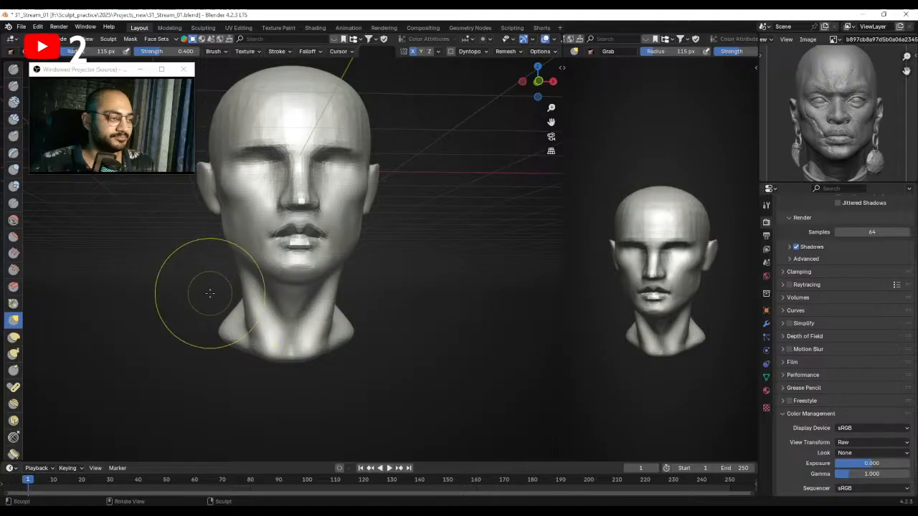
{"action": "key", "text": "ctrl+KP_1"}
{"action": "middle_click_drag", "start_coordinate": [284, 252], "coordinate": [242, 280], "text": "ctrl"}
{"action": "mouse_move", "coordinate": [242, 280]}
{"action": "left_mouse_down"}
{"action": "mouse_move", "coordinate": [261, 281]}
{"action": "mouse_move", "coordinate": [252, 302]}
{"action": "left_mouse_up"}
{"action": "key", "text": "f"}
{"action": "left_click", "coordinate": [280, 281]}
{"action": "key", "text": "f"}
{"action": "left_click", "coordinate": [255, 308]}
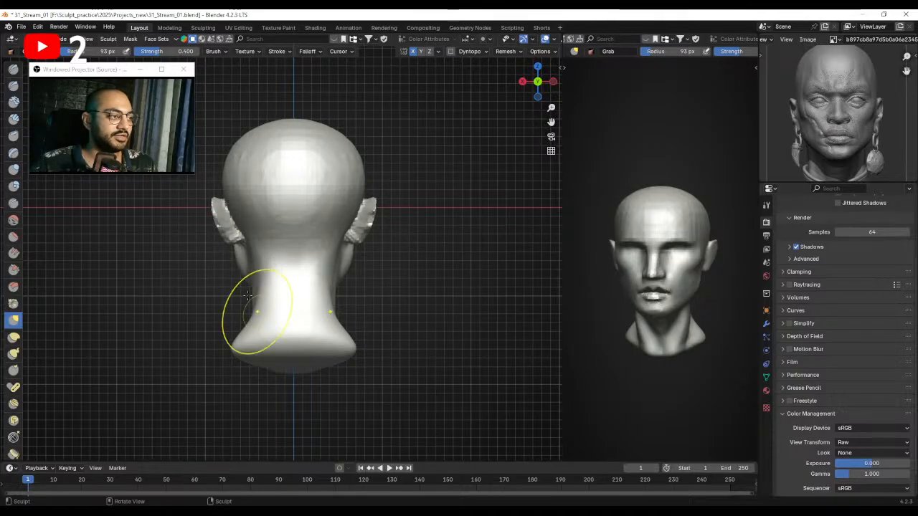
Sculpt the vertical muscle forms on the back of the neck with the Draw brush at 35 and 30 px.
{"action": "left_click", "coordinate": [13, 69]}
{"action": "scroll", "coordinate": [305, 229], "scroll_direction": "down", "scroll_amount": 2}
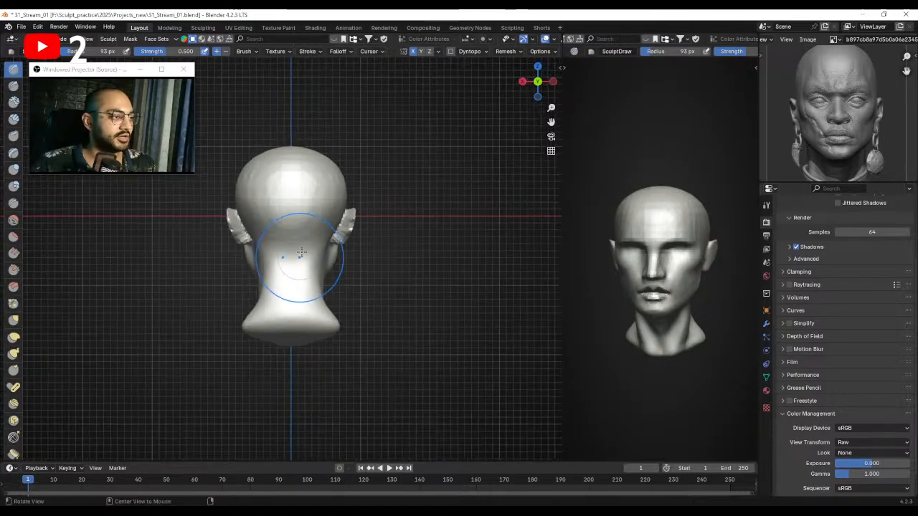
{"action": "left_click_drag", "start_coordinate": [302, 306], "coordinate": [291, 327]}
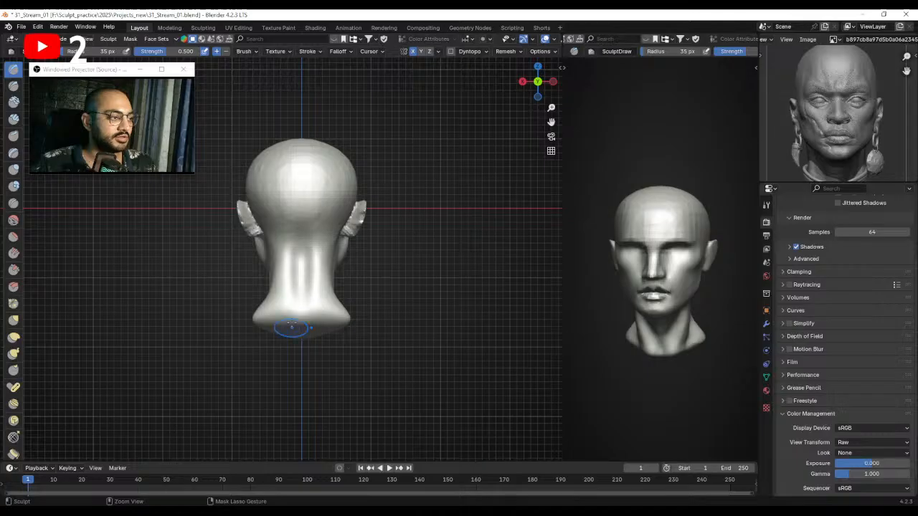
{"action": "middle_click_drag", "start_coordinate": [305, 278], "coordinate": [306, 263], "text": "ctrl"}
{"action": "key", "text": "f"}
{"action": "left_click", "coordinate": [295, 264]}
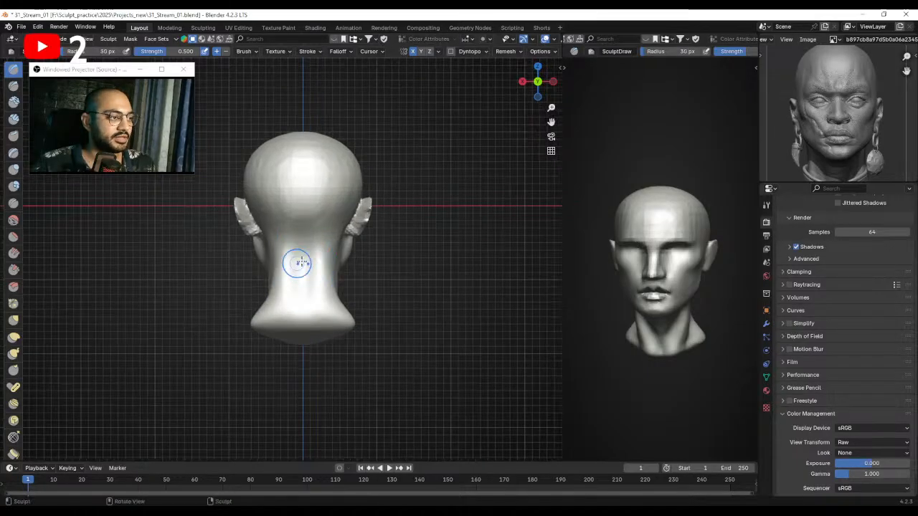
Refine the forms on the side and front of the neck with the Draw brush at 41 and 44 px.
{"action": "middle_click_drag", "start_coordinate": [282, 298], "coordinate": [316, 290]}
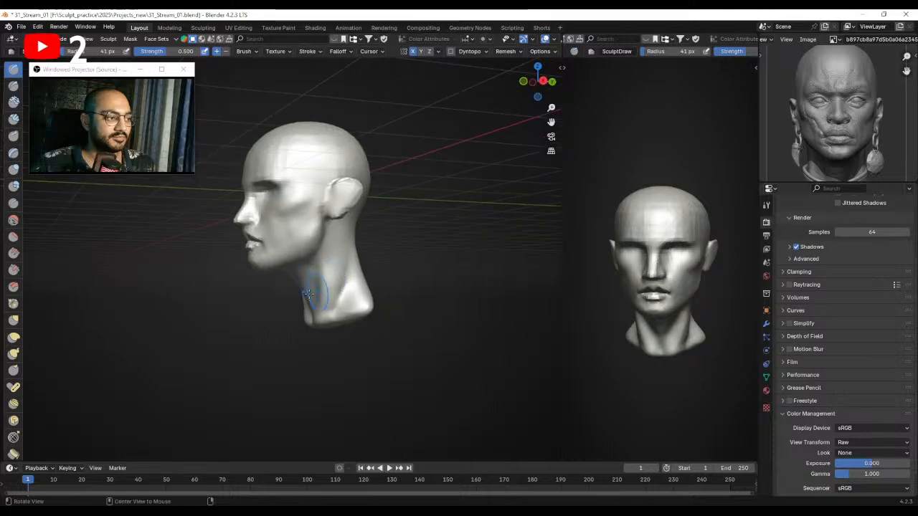
{"action": "left_click_drag", "start_coordinate": [316, 290], "coordinate": [325, 297], "text": "alt"}
{"action": "key", "text": "f"}
{"action": "left_click", "coordinate": [316, 296]}
{"action": "key", "text": "bracketright"}
{"action": "key", "text": "bracketright"}
{"action": "key", "text": "bracketright"}
{"action": "key", "text": "bracketright"}
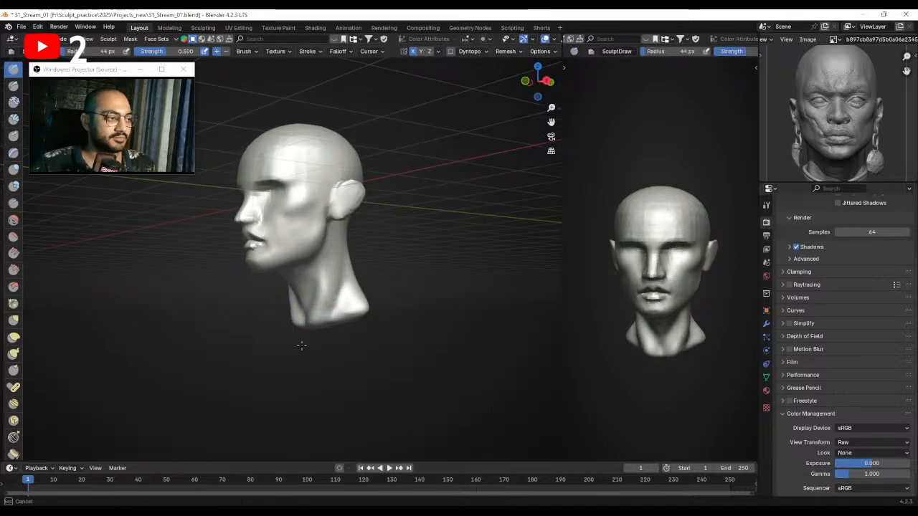
Adjust the side contours of the neck from the front with the Grab brush at 78 px.
{"action": "middle_click_drag", "start_coordinate": [308, 332], "coordinate": [338, 375]}
{"action": "key", "text": "g"}
{"action": "mouse_move", "coordinate": [313, 287]}
{"action": "middle_mouse_down"}
{"action": "mouse_move", "coordinate": [287, 303]}
{"action": "mouse_move", "coordinate": [250, 277]}
{"action": "mouse_move", "coordinate": [244, 306]}
{"action": "middle_mouse_up"}
{"action": "left_click_drag", "start_coordinate": [240, 303], "coordinate": [241, 298]}
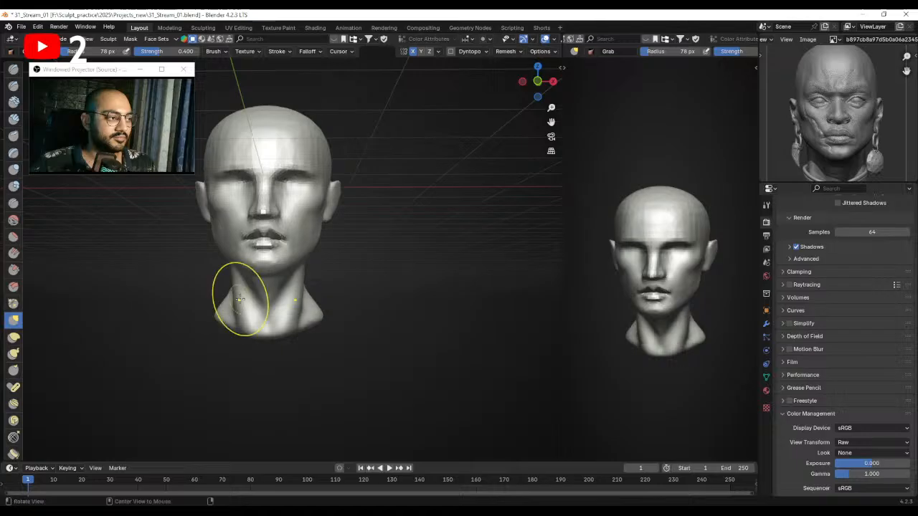
{"action": "middle_click_drag", "start_coordinate": [241, 298], "coordinate": [237, 300]}
Fine-tune the neck and head contours with the Grab brush at 85 px and save the file.
{"action": "key", "text": "f"}
{"action": "left_click", "coordinate": [239, 301]}
{"action": "mouse_move", "coordinate": [240, 301]}
{"action": "left_mouse_down"}
{"action": "mouse_move", "coordinate": [294, 331]}
{"action": "mouse_move", "coordinate": [358, 199]}
{"action": "left_mouse_up"}
{"action": "left_click_drag", "start_coordinate": [298, 273], "coordinate": [296, 253], "text": "alt+shift"}
{"action": "scroll", "coordinate": [297, 251], "scroll_direction": "up", "scroll_amount": 3}
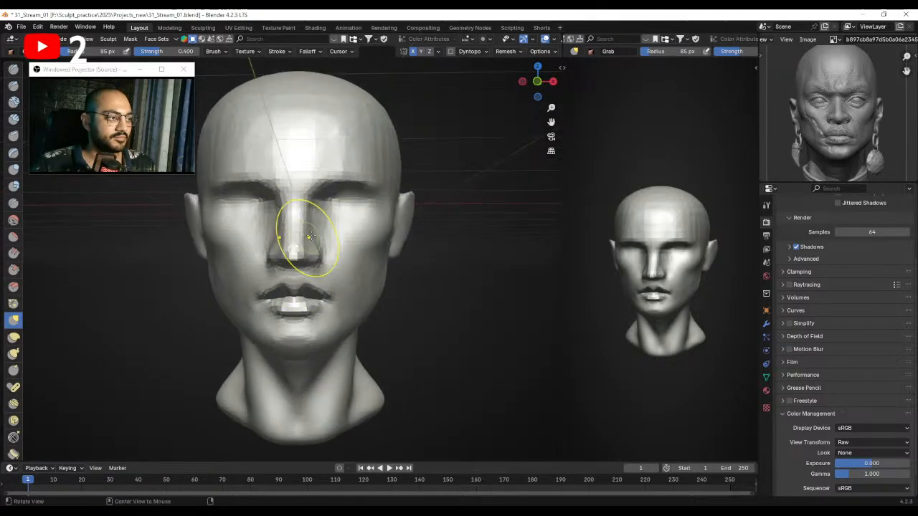
{"action": "key", "text": "ctrl+s"}
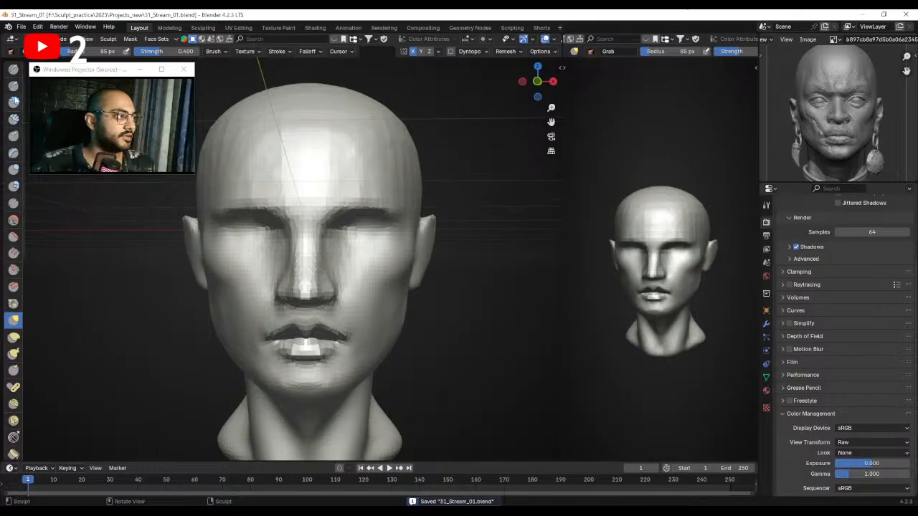
Try to voxel-remesh the whole head with a voxel size of 0.0250 m.
{"action": "left_click", "coordinate": [14, 71]}
{"action": "middle_click_drag", "start_coordinate": [285, 215], "coordinate": [393, 238]}
{"action": "scroll", "coordinate": [332, 256], "scroll_direction": "down", "scroll_amount": 2}
{"action": "key", "text": "r"}
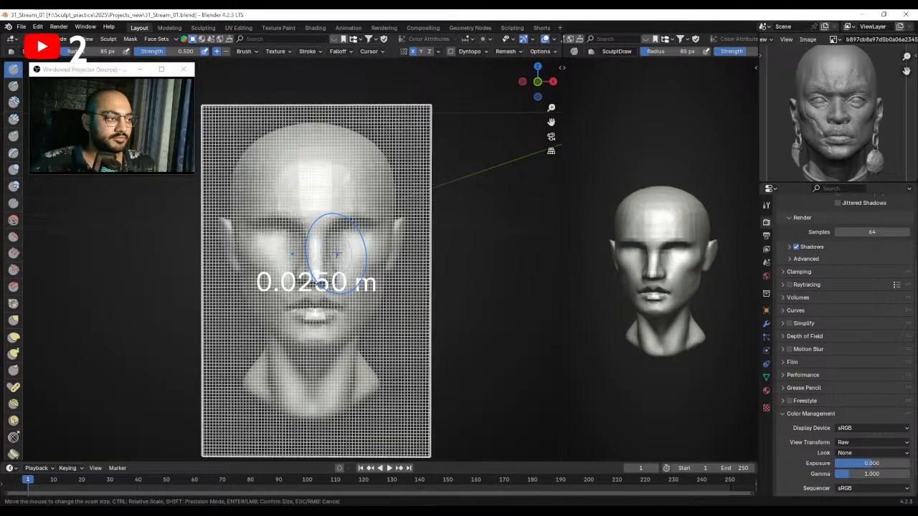
{"action": "left_click", "coordinate": [331, 251]}
{"action": "key", "text": "ctrl+r"}
{"action": "middle_click_drag", "start_coordinate": [341, 277], "coordinate": [312, 227]}
{"action": "scroll", "coordinate": [347, 266], "scroll_direction": "up", "scroll_amount": 1}
{"action": "key", "text": "ctrl+z"}
{"action": "scroll", "coordinate": [332, 262], "scroll_direction": "up", "scroll_amount": 2}
{"action": "scroll", "coordinate": [345, 242], "scroll_direction": "up", "scroll_amount": 1}
Build up rounded eyeball volumes inside the eye sockets with the Draw brush, starting at 46 px.
{"action": "left_click", "coordinate": [316, 231]}
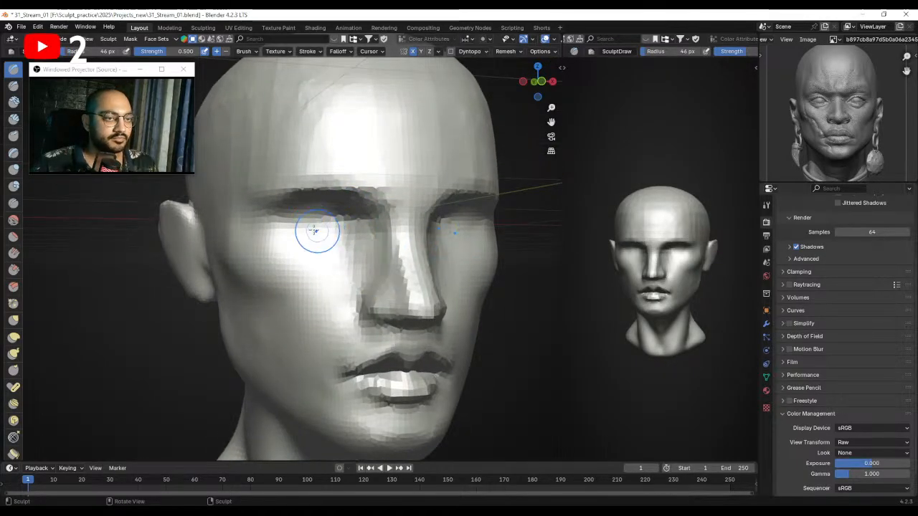
{"action": "mouse_move", "coordinate": [342, 228]}
{"action": "left_mouse_down"}
{"action": "mouse_move", "coordinate": [299, 230]}
{"action": "mouse_move", "coordinate": [362, 244]}
{"action": "mouse_move", "coordinate": [327, 278]}
{"action": "left_mouse_up"}
{"action": "key", "text": "f"}
{"action": "left_click", "coordinate": [360, 234]}
{"action": "mouse_move", "coordinate": [352, 228]}
{"action": "left_mouse_down"}
{"action": "mouse_move", "coordinate": [300, 236]}
{"action": "mouse_move", "coordinate": [324, 251]}
{"action": "mouse_move", "coordinate": [346, 229]}
{"action": "mouse_move", "coordinate": [295, 230]}
{"action": "mouse_move", "coordinate": [344, 247]}
{"action": "mouse_move", "coordinate": [339, 229]}
{"action": "mouse_move", "coordinate": [350, 231]}
{"action": "left_mouse_up"}
{"action": "key", "text": "bracketleft"}
{"action": "key", "text": "bracketleft"}
{"action": "mouse_move", "coordinate": [349, 231]}
{"action": "middle_mouse_down"}
{"action": "mouse_move", "coordinate": [315, 229]}
{"action": "mouse_move", "coordinate": [367, 240]}
{"action": "middle_mouse_up"}
Try to reshape the cheek beside the nose and mouth with the Draw brush at up to 95 px.
{"action": "mouse_move", "coordinate": [348, 283]}
{"action": "left_mouse_down"}
{"action": "mouse_move", "coordinate": [317, 316]}
{"action": "mouse_move", "coordinate": [311, 340]}
{"action": "left_mouse_up"}
{"action": "key", "text": "f"}
{"action": "left_click", "coordinate": [342, 313]}
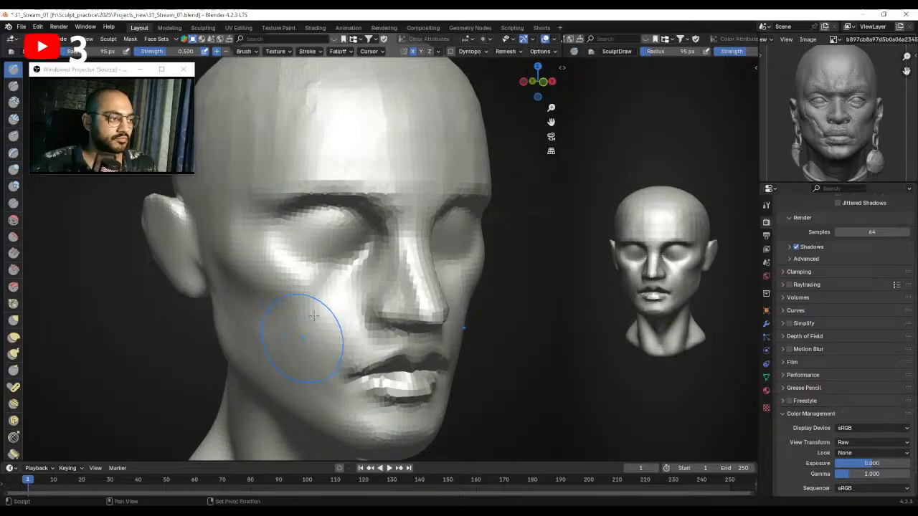
{"action": "key", "text": "ctrl+z"}
{"action": "key", "text": "ctrl+z"}
Sculpt the area from the inner eye corner down to the cheek with the Draw brush at 59 and 45 px.
{"action": "key", "text": "f"}
{"action": "left_click", "coordinate": [349, 281]}
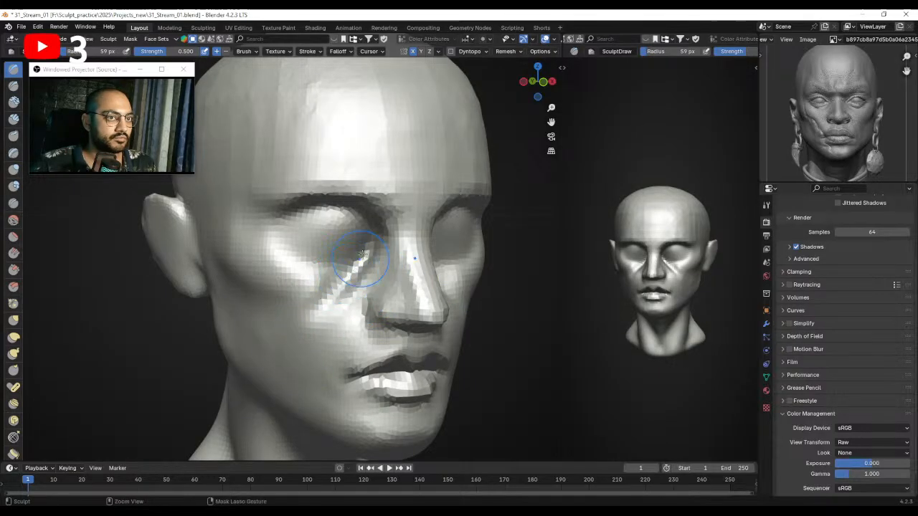
{"action": "left_click_drag", "start_coordinate": [336, 299], "coordinate": [324, 316]}
{"action": "key", "text": "f"}
{"action": "left_click", "coordinate": [346, 276]}
{"action": "left_click_drag", "start_coordinate": [368, 248], "coordinate": [320, 325]}
{"action": "mouse_move", "coordinate": [349, 251]}
{"action": "left_mouse_down"}
{"action": "mouse_move", "coordinate": [273, 307]}
{"action": "mouse_move", "coordinate": [306, 313]}
{"action": "left_mouse_up"}
{"action": "scroll", "coordinate": [316, 287], "scroll_direction": "down", "scroll_amount": 3}
{"action": "mouse_move", "coordinate": [341, 254]}
{"action": "middle_mouse_down"}
{"action": "mouse_move", "coordinate": [318, 268]}
{"action": "mouse_move", "coordinate": [265, 274]}
{"action": "mouse_move", "coordinate": [345, 253]}
{"action": "mouse_move", "coordinate": [322, 242]}
{"action": "middle_mouse_up"}
{"action": "scroll", "coordinate": [308, 240], "scroll_direction": "up", "scroll_amount": 2}
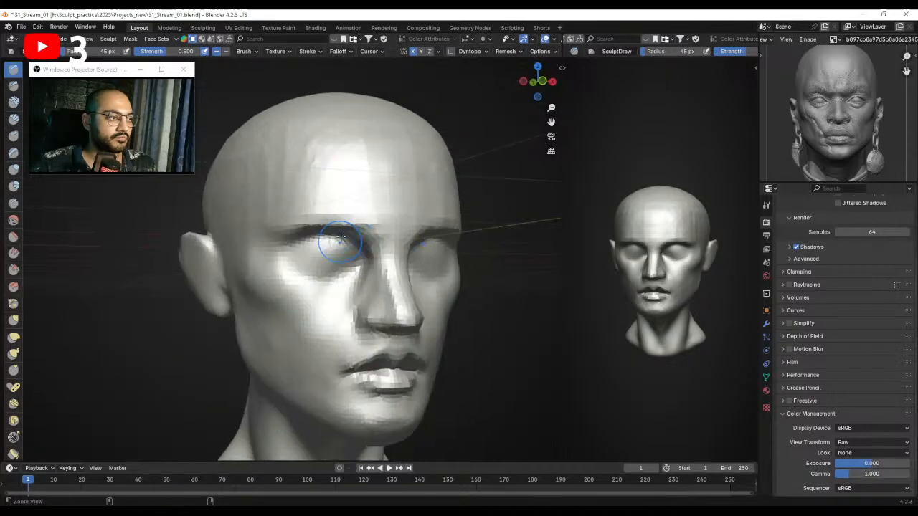
Define the lower edge of the eye and its inner corner with the Draw brush at 34 px.
{"action": "scroll", "coordinate": [326, 223], "scroll_direction": "up", "scroll_amount": 2}
{"action": "key", "text": "f"}
{"action": "left_click", "coordinate": [332, 243]}
{"action": "mouse_move", "coordinate": [323, 250]}
{"action": "left_mouse_down"}
{"action": "mouse_move", "coordinate": [347, 252]}
{"action": "mouse_move", "coordinate": [311, 259]}
{"action": "mouse_move", "coordinate": [367, 260]}
{"action": "left_mouse_up"}
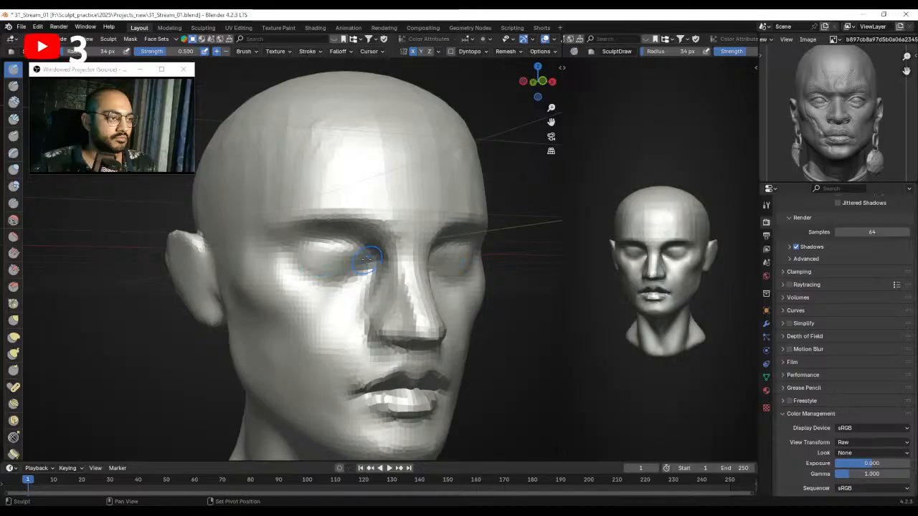
{"action": "mouse_move", "coordinate": [345, 259]}
{"action": "middle_mouse_down"}
{"action": "mouse_move", "coordinate": [344, 209]}
{"action": "mouse_move", "coordinate": [348, 275]}
{"action": "middle_mouse_up"}
{"action": "left_click_drag", "start_coordinate": [358, 274], "coordinate": [326, 309]}
Refine the eye sockets and the area under the brows with the Draw brush, down to 26 px.
{"action": "key", "text": "f"}
{"action": "left_click", "coordinate": [346, 276]}
{"action": "mouse_move", "coordinate": [301, 323]}
{"action": "middle_mouse_down"}
{"action": "mouse_move", "coordinate": [348, 325]}
{"action": "mouse_move", "coordinate": [260, 317]}
{"action": "middle_mouse_up"}
{"action": "key", "text": "f"}
{"action": "left_click", "coordinate": [336, 269]}
{"action": "left_click_drag", "start_coordinate": [335, 268], "coordinate": [323, 258]}
{"action": "mouse_move", "coordinate": [332, 260]}
{"action": "middle_mouse_down"}
{"action": "mouse_move", "coordinate": [296, 261]}
{"action": "mouse_move", "coordinate": [342, 268]}
{"action": "middle_mouse_up"}
{"action": "key", "text": "f"}
{"action": "left_click", "coordinate": [313, 237]}
{"action": "middle_click_drag", "start_coordinate": [302, 237], "coordinate": [314, 246]}
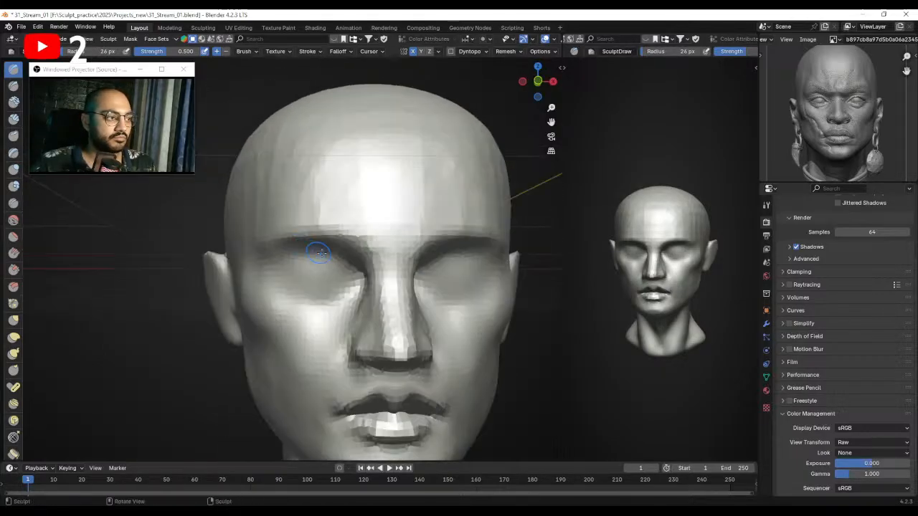
Pull the brows into a lower, inward-slanting shape with the Grab brush at 92, 84 and 98 px.
{"action": "key", "text": "g"}
{"action": "left_click_drag", "start_coordinate": [344, 254], "coordinate": [345, 270]}
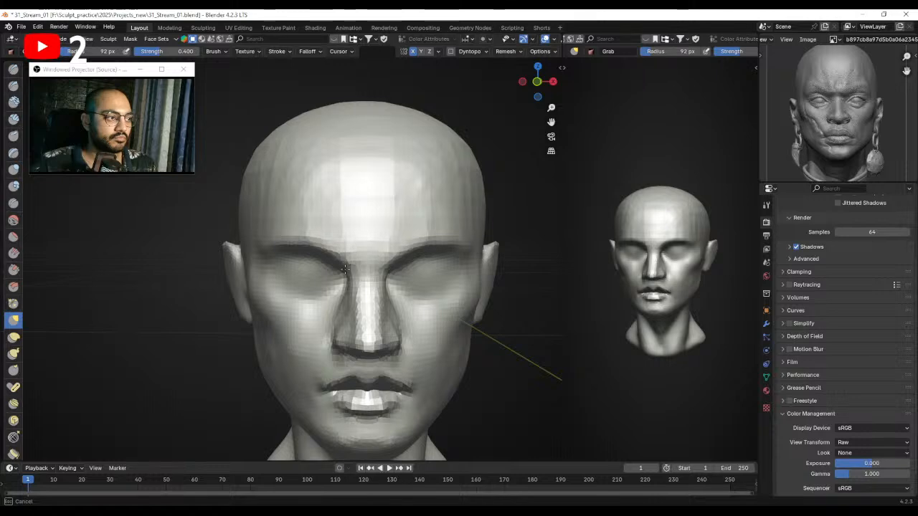
{"action": "key", "text": "f"}
{"action": "left_click", "coordinate": [304, 247]}
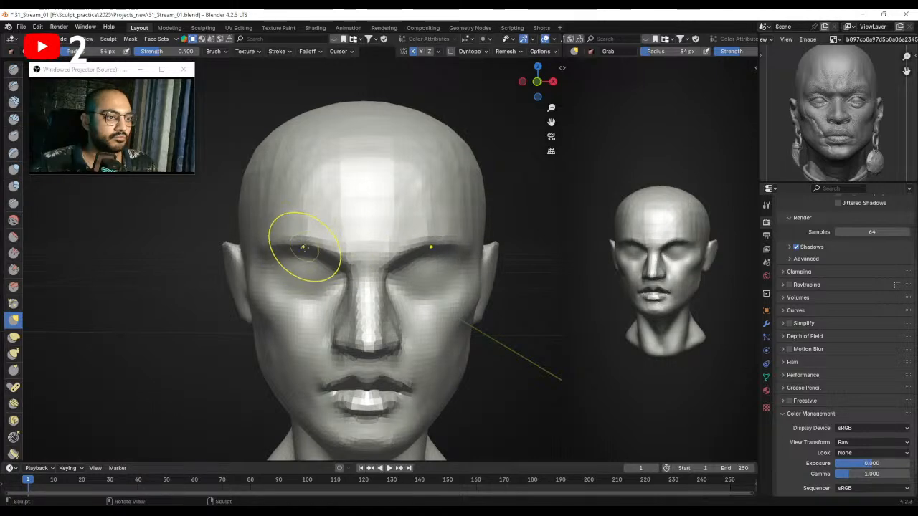
{"action": "left_click_drag", "start_coordinate": [304, 249], "coordinate": [310, 246]}
{"action": "key", "text": "f"}
{"action": "mouse_move", "coordinate": [396, 285]}
{"action": "middle_mouse_down"}
{"action": "mouse_move", "coordinate": [400, 261]}
{"action": "mouse_move", "coordinate": [314, 264]}
{"action": "middle_mouse_up"}
{"action": "left_click", "coordinate": [398, 262]}
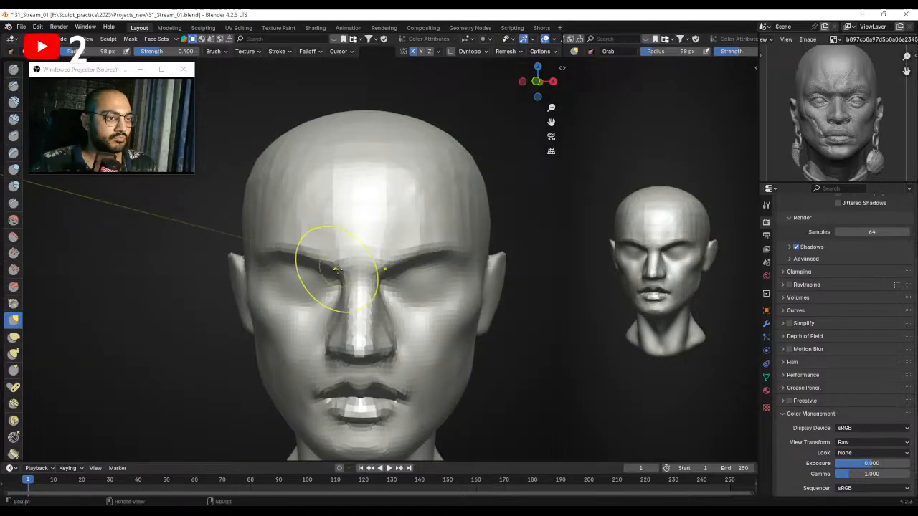
Adjust the outer brows and eye area with the Grab brush at 125 px.
{"action": "scroll", "coordinate": [333, 265], "scroll_direction": "down", "scroll_amount": 1}
{"action": "key", "text": "f"}
{"action": "left_click", "coordinate": [322, 258]}
{"action": "mouse_move", "coordinate": [328, 263]}
{"action": "middle_mouse_down"}
{"action": "mouse_move", "coordinate": [342, 265]}
{"action": "mouse_move", "coordinate": [299, 248]}
{"action": "middle_mouse_up"}
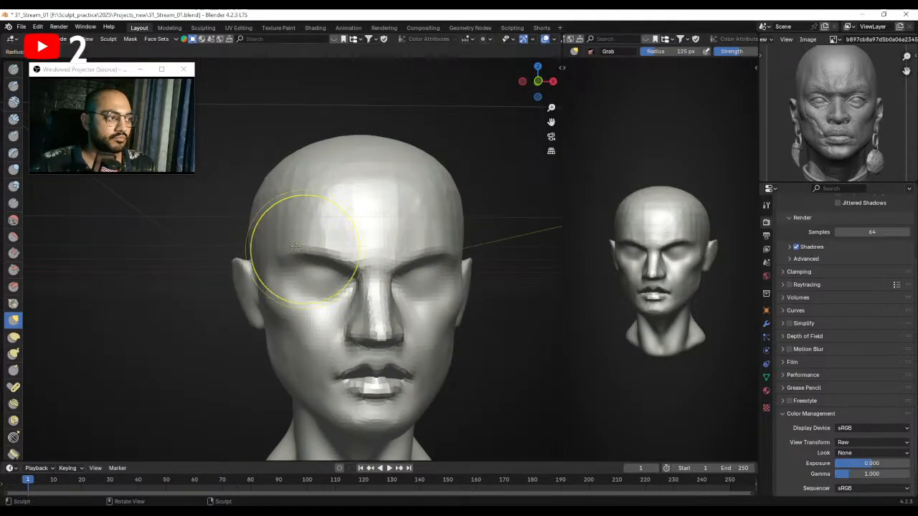
{"action": "left_click_drag", "start_coordinate": [307, 264], "coordinate": [280, 284]}
Reshape the temples and the outer sides of the eyes with the Grab brush at 136 and 100 px.
{"action": "mouse_move", "coordinate": [364, 301]}
{"action": "middle_mouse_down"}
{"action": "mouse_move", "coordinate": [386, 258]}
{"action": "mouse_move", "coordinate": [348, 267]}
{"action": "mouse_move", "coordinate": [374, 285]}
{"action": "mouse_move", "coordinate": [384, 274]}
{"action": "mouse_move", "coordinate": [369, 252]}
{"action": "middle_mouse_up"}
{"action": "scroll", "coordinate": [359, 253], "scroll_direction": "up", "scroll_amount": 1}
{"action": "key", "text": "f"}
{"action": "left_click", "coordinate": [406, 252]}
{"action": "left_click_drag", "start_coordinate": [387, 253], "coordinate": [385, 252]}
{"action": "middle_click_drag", "start_coordinate": [385, 252], "coordinate": [380, 259]}
{"action": "left_click_drag", "start_coordinate": [379, 258], "coordinate": [382, 249], "text": "alt"}
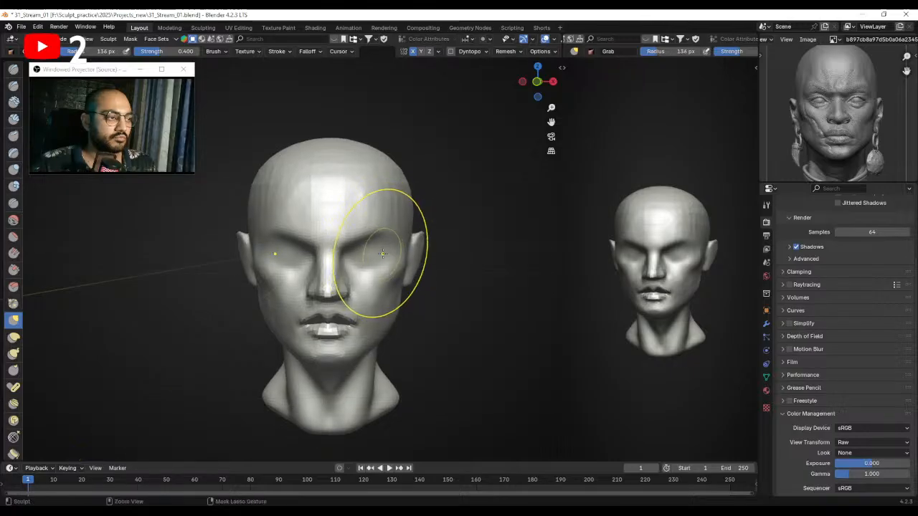
{"action": "key", "text": "ctrl+z"}
{"action": "middle_click_drag", "start_coordinate": [383, 254], "coordinate": [392, 252]}
{"action": "key", "text": "bracketleft"}
{"action": "left_click_drag", "start_coordinate": [391, 243], "coordinate": [373, 246]}
{"action": "mouse_move", "coordinate": [372, 246]}
{"action": "middle_mouse_down"}
{"action": "mouse_move", "coordinate": [293, 265]}
{"action": "mouse_move", "coordinate": [297, 297]}
{"action": "mouse_move", "coordinate": [334, 195]}
{"action": "middle_mouse_up"}
Build up the temple beside the forehead with the Clay Strips brush at 75 px and smooth the strokes.
{"action": "left_click", "coordinate": [13, 69]}
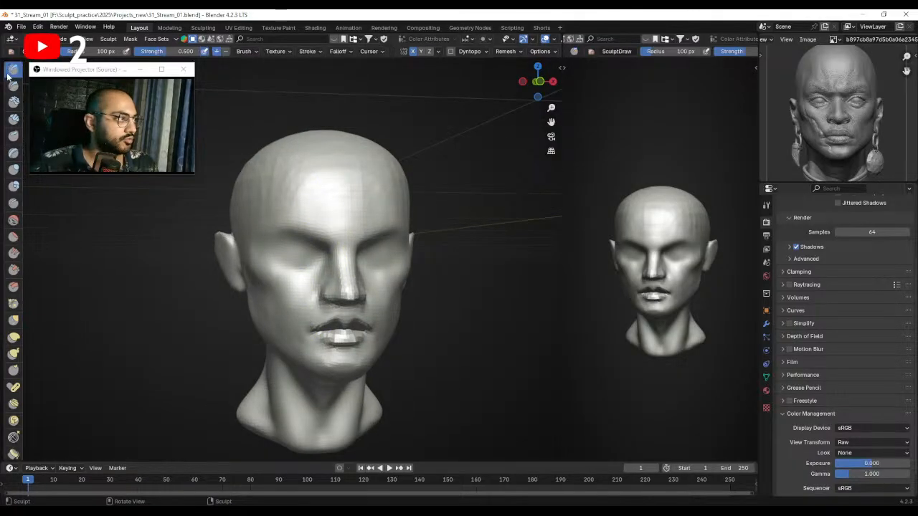
{"action": "mouse_move", "coordinate": [364, 205]}
{"action": "middle_mouse_down"}
{"action": "mouse_move", "coordinate": [310, 210]}
{"action": "mouse_move", "coordinate": [308, 227]}
{"action": "middle_mouse_up"}
{"action": "left_click", "coordinate": [13, 119]}
{"action": "key", "text": "f"}
{"action": "left_click", "coordinate": [354, 184]}
{"action": "left_click_drag", "start_coordinate": [354, 184], "coordinate": [320, 243]}
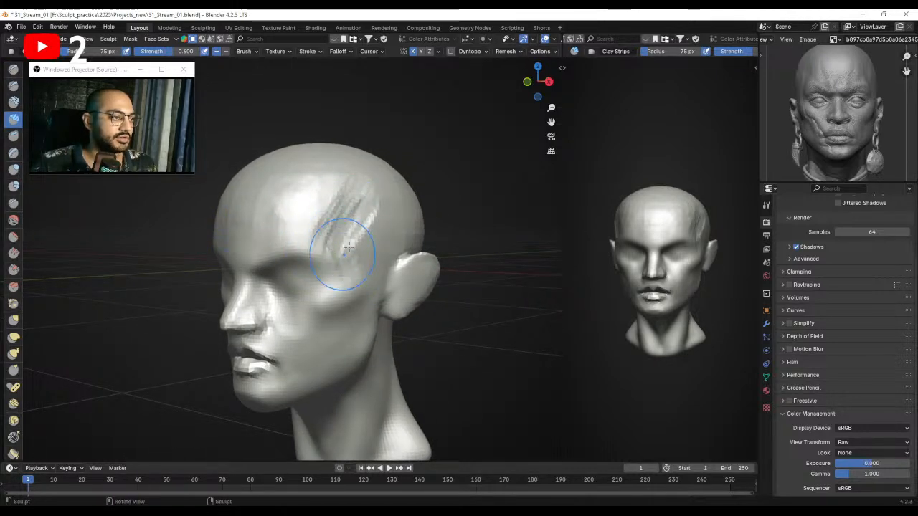
{"action": "mouse_move", "coordinate": [335, 242]}
{"action": "middle_mouse_down"}
{"action": "mouse_move", "coordinate": [382, 229]}
{"action": "mouse_move", "coordinate": [351, 228]}
{"action": "middle_mouse_up"}
{"action": "left_click_drag", "start_coordinate": [377, 210], "coordinate": [357, 211], "text": "shift"}
{"action": "middle_click_drag", "start_coordinate": [356, 211], "coordinate": [420, 227]}
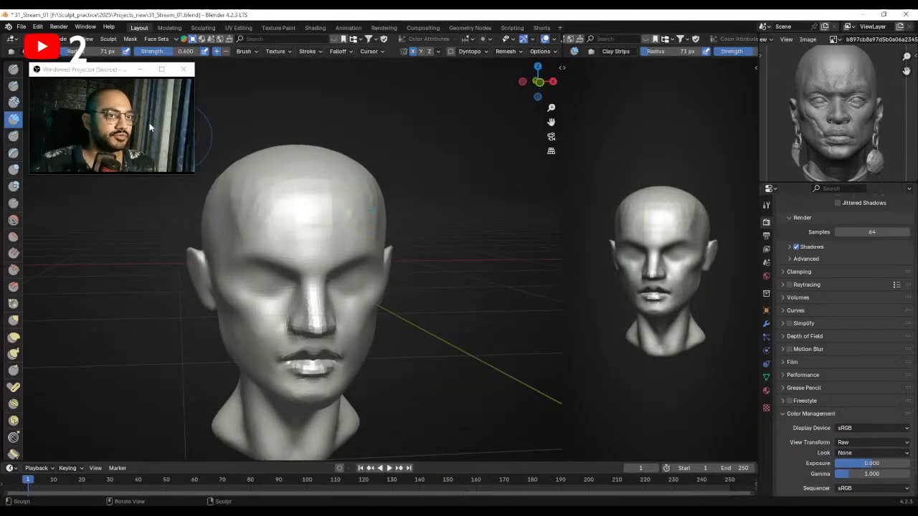
Carve into the forehead above the brows with the Draw brush at 45 px.
{"action": "left_click", "coordinate": [14, 68]}
{"action": "middle_click_drag", "start_coordinate": [336, 226], "coordinate": [323, 223]}
{"action": "key", "text": "f"}
{"action": "left_click", "coordinate": [311, 223]}
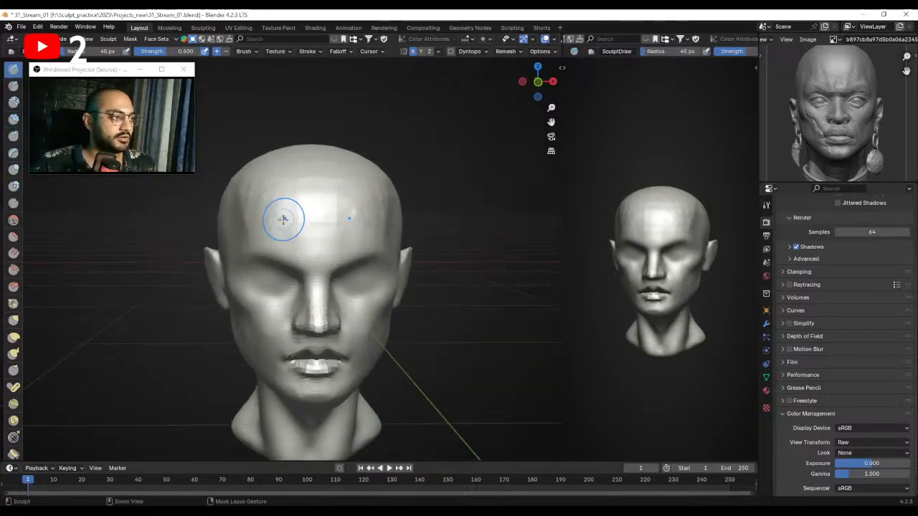
{"action": "mouse_move", "coordinate": [270, 215]}
{"action": "left_mouse_down", "text": "ctrl"}
{"action": "mouse_move", "coordinate": [297, 237]}
{"action": "mouse_move", "coordinate": [345, 213]}
{"action": "mouse_move", "coordinate": [304, 208]}
{"action": "mouse_move", "coordinate": [332, 240]}
{"action": "mouse_move", "coordinate": [307, 214]}
{"action": "left_mouse_up", "text": "ctrl"}
Refine the brow ridge and the centre of the forehead with the Draw brush at 62 px.
{"action": "key", "text": "f"}
{"action": "left_click", "coordinate": [342, 228]}
{"action": "key", "text": "f"}
{"action": "left_click", "coordinate": [315, 230]}
{"action": "key", "text": "f"}
{"action": "left_click", "coordinate": [319, 197]}
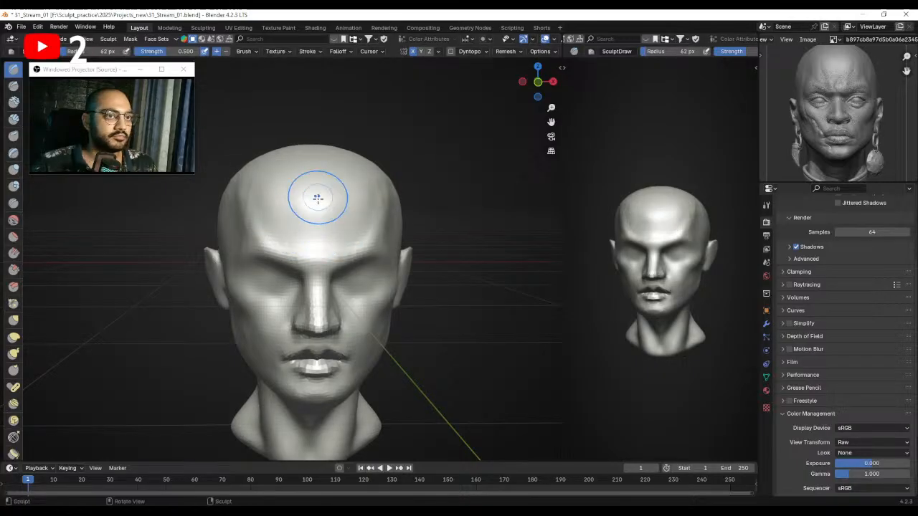
{"action": "mouse_move", "coordinate": [364, 218]}
{"action": "middle_mouse_down"}
{"action": "mouse_move", "coordinate": [321, 224]}
{"action": "mouse_move", "coordinate": [365, 227]}
{"action": "middle_mouse_up"}
Try to carve diagonal creases across the forehead with the Draw Sharp brush at 43 and 27 px.
{"action": "left_click", "coordinate": [13, 85]}
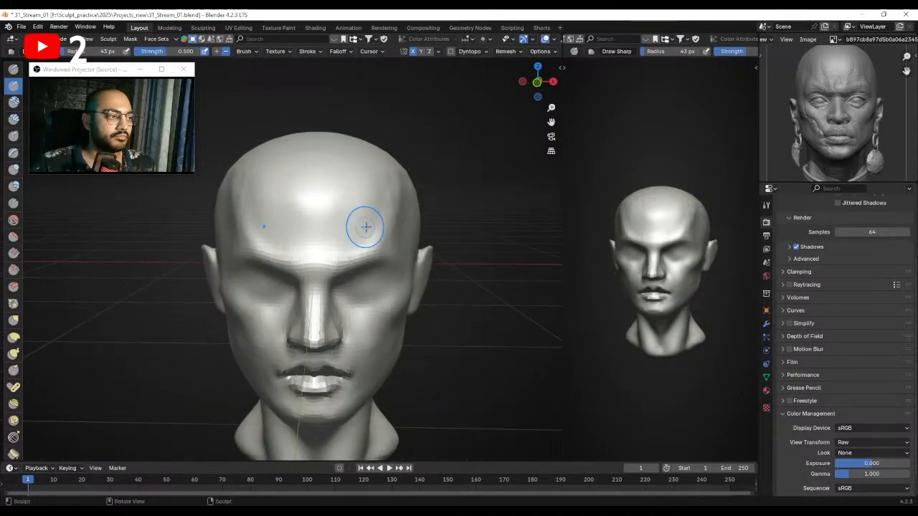
{"action": "left_click_drag", "start_coordinate": [370, 188], "coordinate": [342, 234]}
{"action": "key", "text": "ctrl+z"}
{"action": "key", "text": "f"}
{"action": "left_click", "coordinate": [314, 232]}
{"action": "left_click_drag", "start_coordinate": [265, 192], "coordinate": [286, 234]}
{"action": "key", "text": "f"}
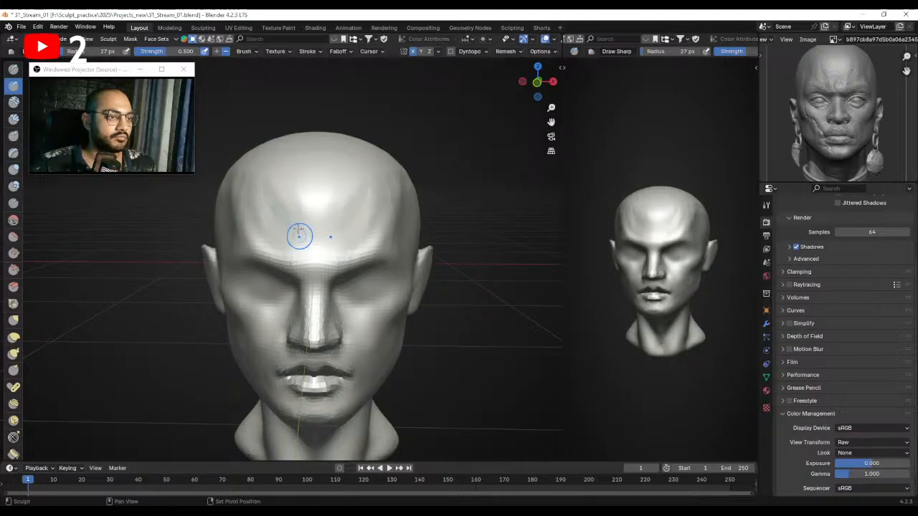
Refine the forehead planes above the brows with the Draw Sharp brush at 62 px.
{"action": "key", "text": "f"}
{"action": "left_click", "coordinate": [339, 211]}
{"action": "left_click_drag", "start_coordinate": [276, 174], "coordinate": [273, 171]}
{"action": "left_click", "coordinate": [296, 231]}
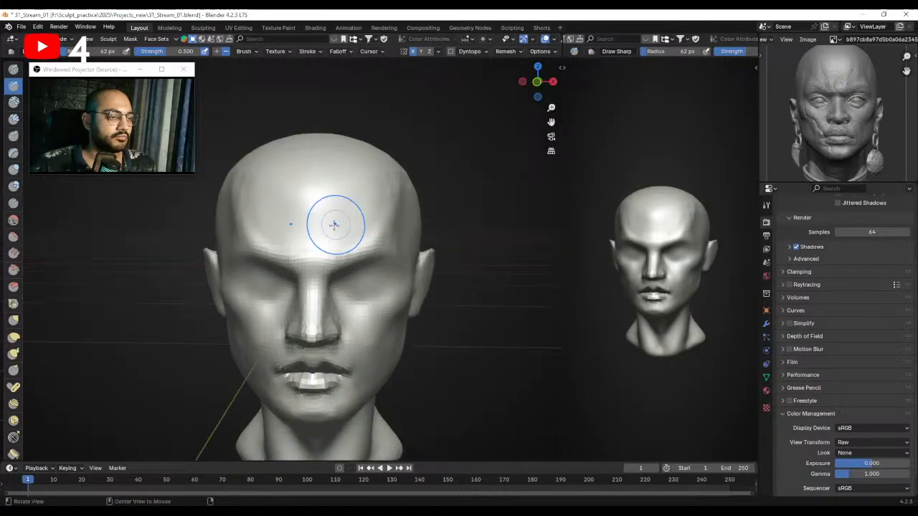
{"action": "mouse_move", "coordinate": [330, 220]}
{"action": "middle_mouse_down"}
{"action": "mouse_move", "coordinate": [341, 233]}
{"action": "mouse_move", "coordinate": [333, 204]}
{"action": "middle_mouse_up"}
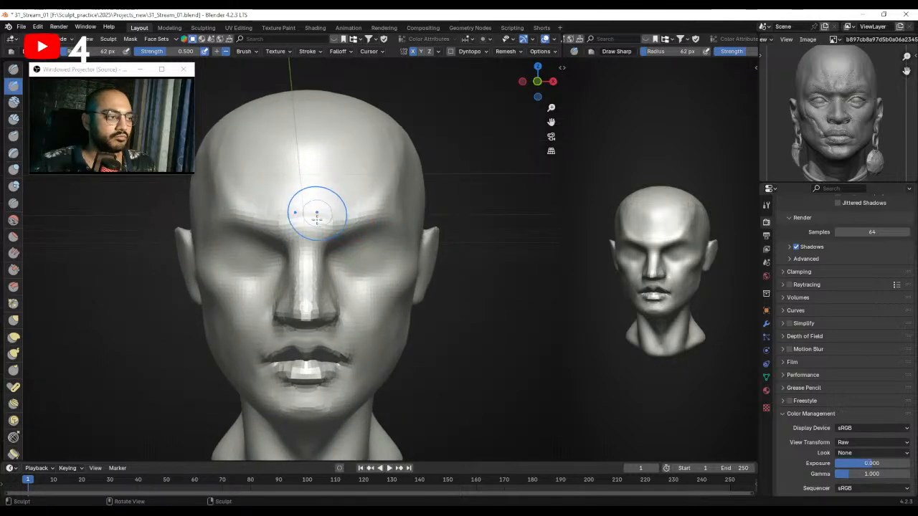
Adjust the inner brows and nose bridge from the front with the Grab brush at 62 and 66 px.
{"action": "scroll", "coordinate": [318, 208], "scroll_direction": "down", "scroll_amount": 3}
{"action": "middle_click_drag", "start_coordinate": [336, 266], "coordinate": [303, 288]}
{"action": "key", "text": "g"}
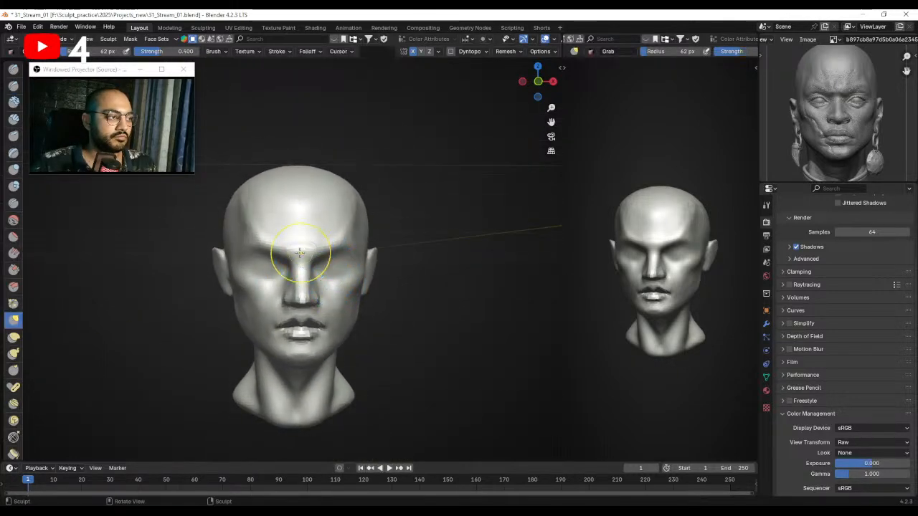
{"action": "left_click_drag", "start_coordinate": [278, 234], "coordinate": [278, 247]}
{"action": "mouse_move", "coordinate": [296, 253]}
{"action": "middle_mouse_down"}
{"action": "mouse_move", "coordinate": [311, 251]}
{"action": "mouse_move", "coordinate": [295, 262]}
{"action": "middle_mouse_up"}
{"action": "key", "text": "f"}
{"action": "left_click", "coordinate": [295, 253]}
{"action": "left_click_drag", "start_coordinate": [307, 263], "coordinate": [302, 261]}
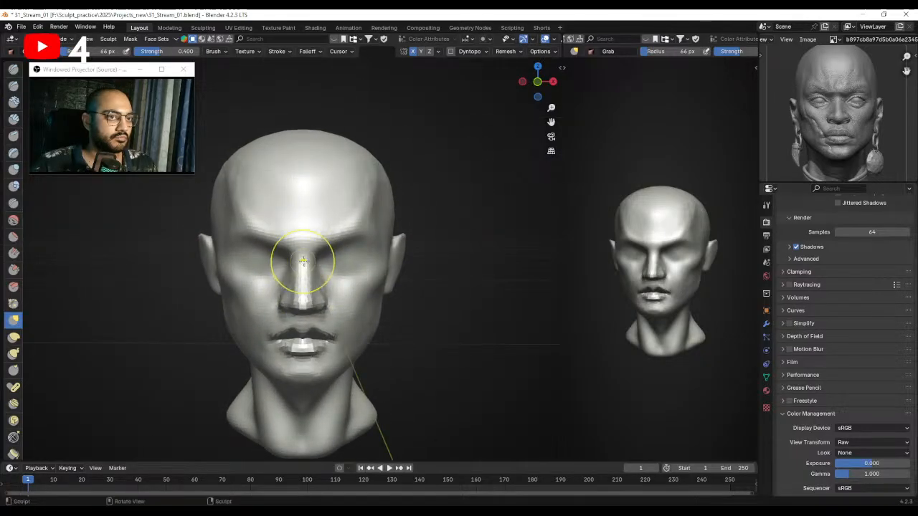
Adjust the nose bridge and lower forehead profile in side view with the Grab brush at 66 and 86 px.
{"action": "key", "text": "KP_3"}
{"action": "middle_click_drag", "start_coordinate": [252, 250], "coordinate": [270, 208], "text": "ctrl"}
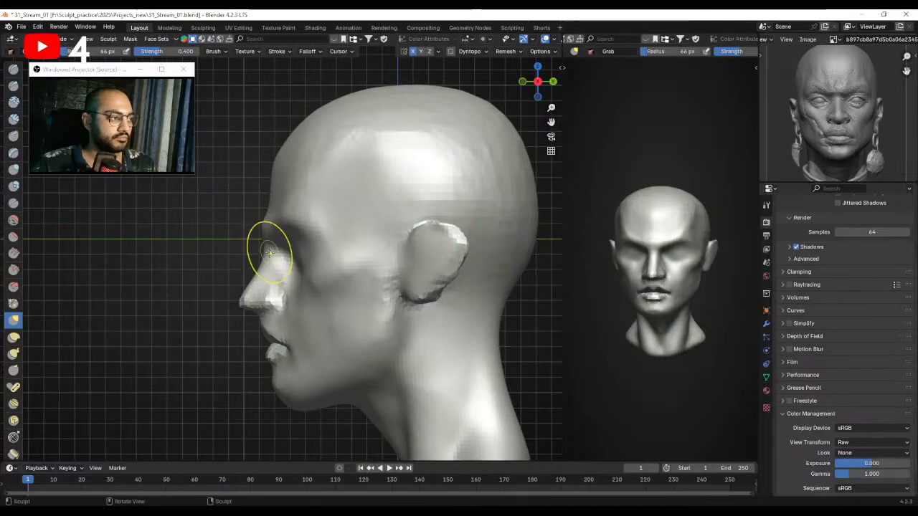
{"action": "left_click_drag", "start_coordinate": [272, 255], "coordinate": [272, 252]}
{"action": "middle_click_drag", "start_coordinate": [272, 252], "coordinate": [286, 279], "text": "shift"}
{"action": "key", "text": "f"}
{"action": "left_click", "coordinate": [317, 235]}
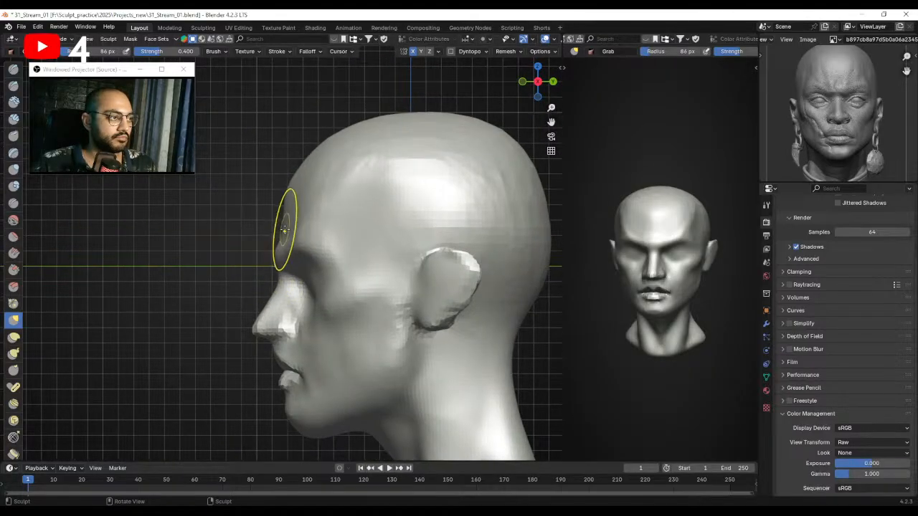
{"action": "left_click_drag", "start_coordinate": [275, 229], "coordinate": [279, 225]}
Push the upper forehead's profile slightly inward in side view with a resized Grab brush.
{"action": "middle_click_drag", "start_coordinate": [293, 209], "coordinate": [298, 239], "text": "ctrl"}
{"action": "key", "text": "f"}
{"action": "left_click", "coordinate": [318, 199]}
{"action": "left_click_drag", "start_coordinate": [287, 191], "coordinate": [298, 195]}
Reshape the mouth and chin profile in side view with the Grab brush at 157 px.
{"action": "middle_click_drag", "start_coordinate": [304, 341], "coordinate": [313, 260], "text": "shift"}
{"action": "middle_click_drag", "start_coordinate": [312, 309], "coordinate": [302, 250], "text": "ctrl"}
{"action": "key", "text": "f"}
{"action": "left_click", "coordinate": [325, 266]}
{"action": "left_click_drag", "start_coordinate": [302, 269], "coordinate": [275, 265]}
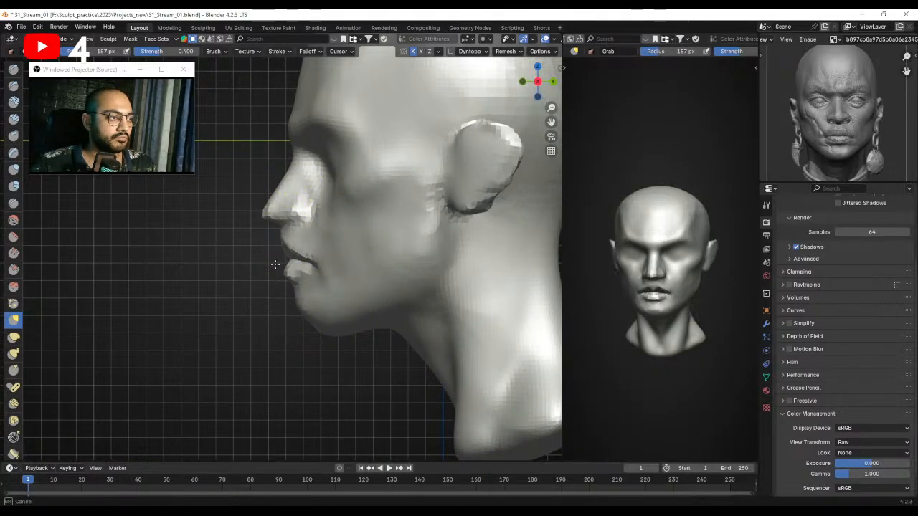
{"action": "mouse_move", "coordinate": [281, 265]}
{"action": "middle_mouse_down"}
{"action": "mouse_move", "coordinate": [307, 301]}
{"action": "mouse_move", "coordinate": [277, 257]}
{"action": "mouse_move", "coordinate": [289, 253]}
{"action": "middle_mouse_up"}
{"action": "key", "text": "KP_3"}
{"action": "mouse_move", "coordinate": [318, 301]}
{"action": "left_mouse_down"}
{"action": "mouse_move", "coordinate": [308, 309]}
{"action": "mouse_move", "coordinate": [318, 302]}
{"action": "left_mouse_up"}
Adjust the nose root and brow profile in side view with the Grab brush at 123 and 173 px.
{"action": "middle_click_drag", "start_coordinate": [331, 188], "coordinate": [335, 250], "text": "shift"}
{"action": "middle_click_drag", "start_coordinate": [336, 249], "coordinate": [339, 270], "text": "ctrl"}
{"action": "left_click", "coordinate": [308, 241]}
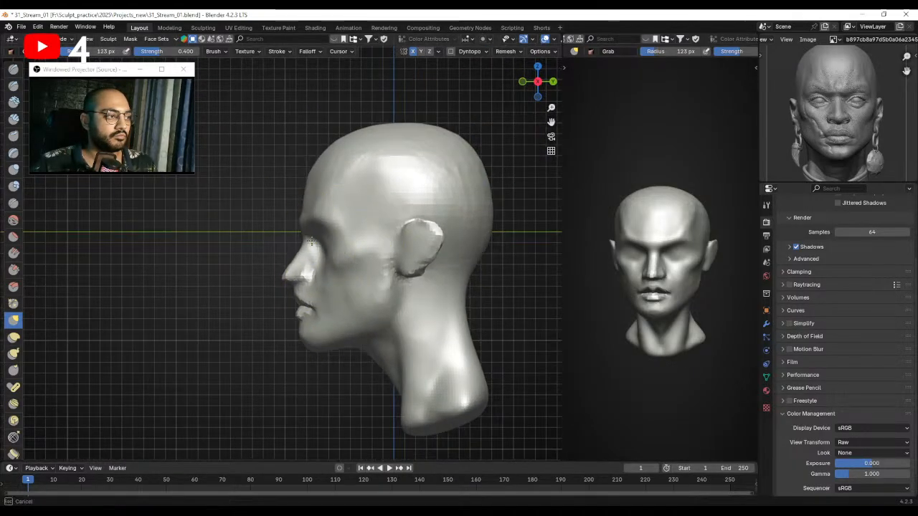
{"action": "middle_click_drag", "start_coordinate": [290, 249], "coordinate": [301, 266], "text": "ctrl"}
{"action": "key", "text": "f"}
{"action": "left_click", "coordinate": [351, 234]}
{"action": "left_click_drag", "start_coordinate": [309, 219], "coordinate": [311, 219]}
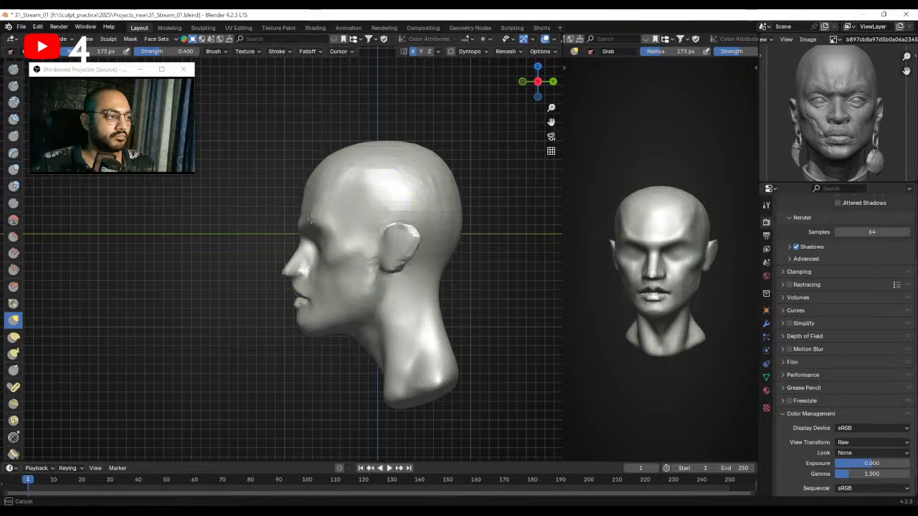
Adjust the eye and cheek area in side view with the Grab brush, starting at 120 px.
{"action": "key", "text": "f"}
{"action": "left_click", "coordinate": [308, 258]}
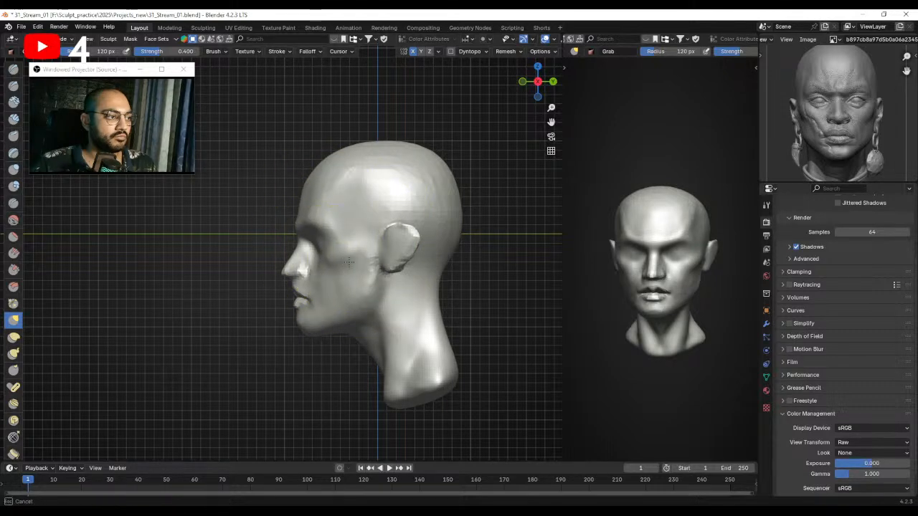
{"action": "key", "text": "f"}
{"action": "left_click", "coordinate": [337, 256]}
{"action": "key", "text": "f"}
{"action": "left_click", "coordinate": [356, 256]}
{"action": "left_click_drag", "start_coordinate": [338, 257], "coordinate": [330, 260]}
Fine-tune the lips and lower face profile with the Grab brush at 126, 114 and 139 px.
{"action": "middle_click_drag", "start_coordinate": [326, 277], "coordinate": [344, 244], "text": "shift"}
{"action": "mouse_move", "coordinate": [344, 243]}
{"action": "middle_mouse_down", "text": "ctrl"}
{"action": "mouse_move", "coordinate": [344, 215]}
{"action": "mouse_move", "coordinate": [338, 244]}
{"action": "mouse_move", "coordinate": [344, 229]}
{"action": "mouse_move", "coordinate": [352, 266]}
{"action": "middle_mouse_up", "text": "ctrl"}
{"action": "key", "text": "f"}
{"action": "left_click", "coordinate": [326, 256]}
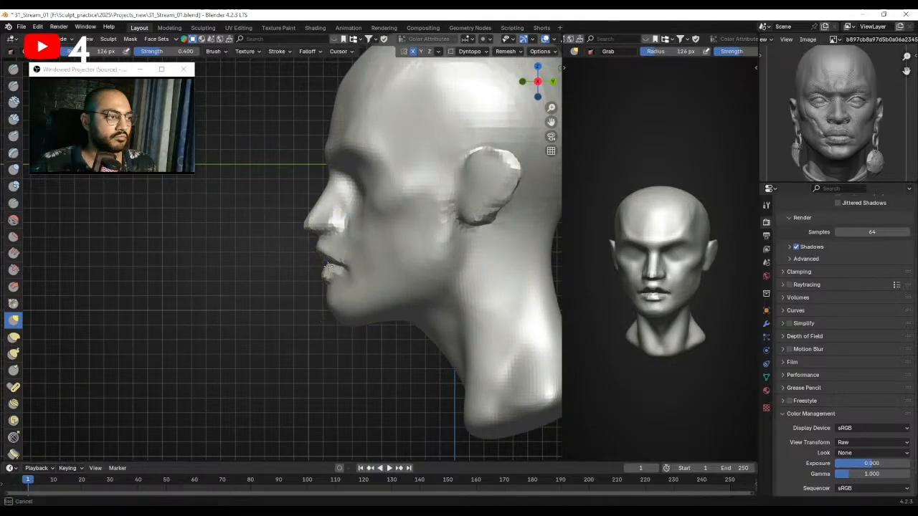
{"action": "key", "text": "f"}
{"action": "left_click", "coordinate": [321, 313]}
{"action": "key", "text": "f"}
{"action": "left_click", "coordinate": [341, 272]}
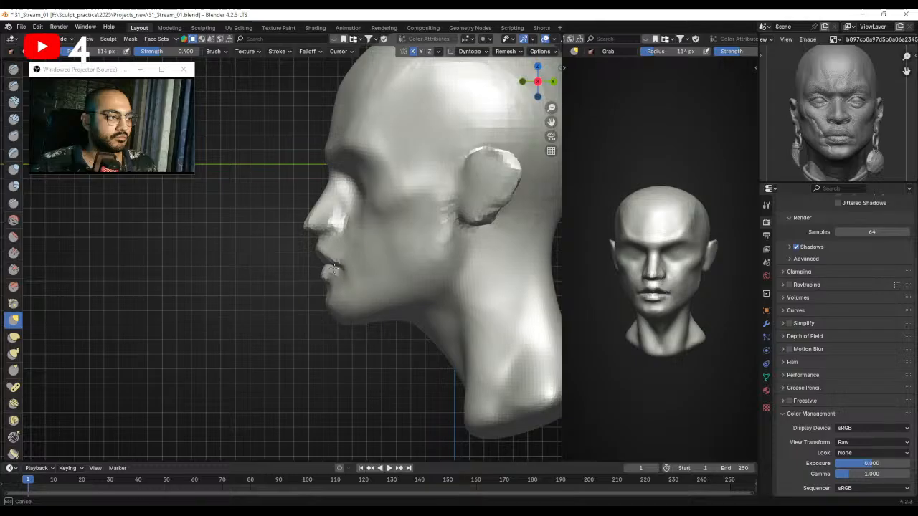
{"action": "scroll", "coordinate": [339, 271], "scroll_direction": "down", "scroll_amount": 3}
{"action": "left_click", "coordinate": [310, 271]}
{"action": "middle_click_drag", "start_coordinate": [310, 271], "coordinate": [414, 251]}
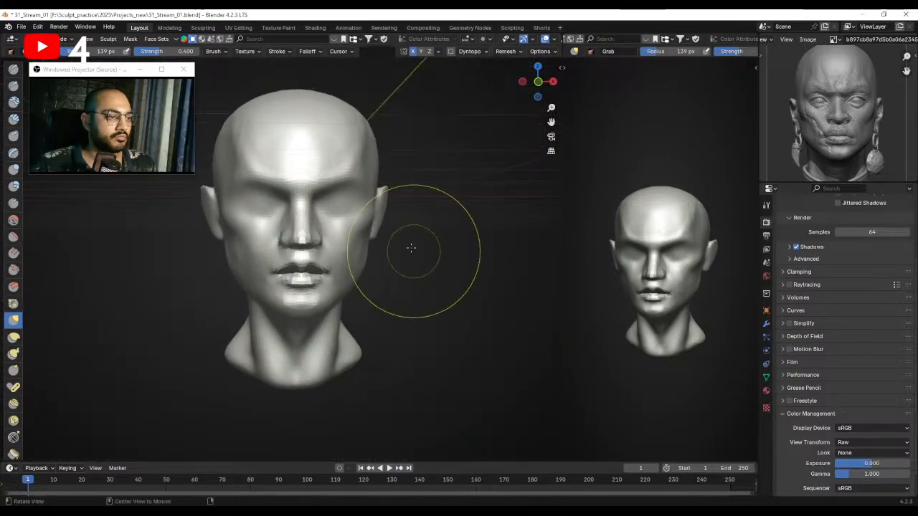
Adjust the nose profile in side view with a smaller Grab brush.
{"action": "scroll", "coordinate": [337, 237], "scroll_direction": "up", "scroll_amount": 2}
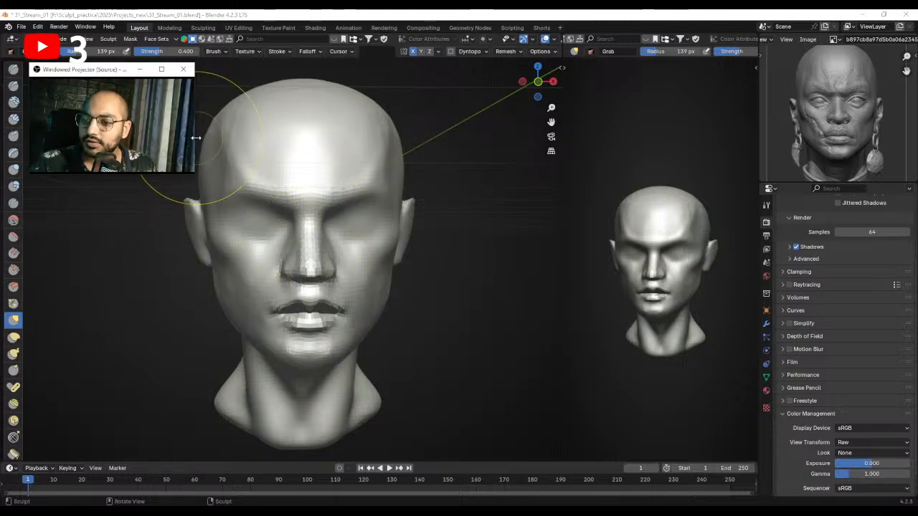
{"action": "mouse_move", "coordinate": [309, 302]}
{"action": "middle_mouse_down", "text": "shift"}
{"action": "mouse_move", "coordinate": [307, 266]}
{"action": "mouse_move", "coordinate": [340, 277]}
{"action": "middle_mouse_up", "text": "shift"}
{"action": "scroll", "coordinate": [341, 278], "scroll_direction": "up", "scroll_amount": 1}
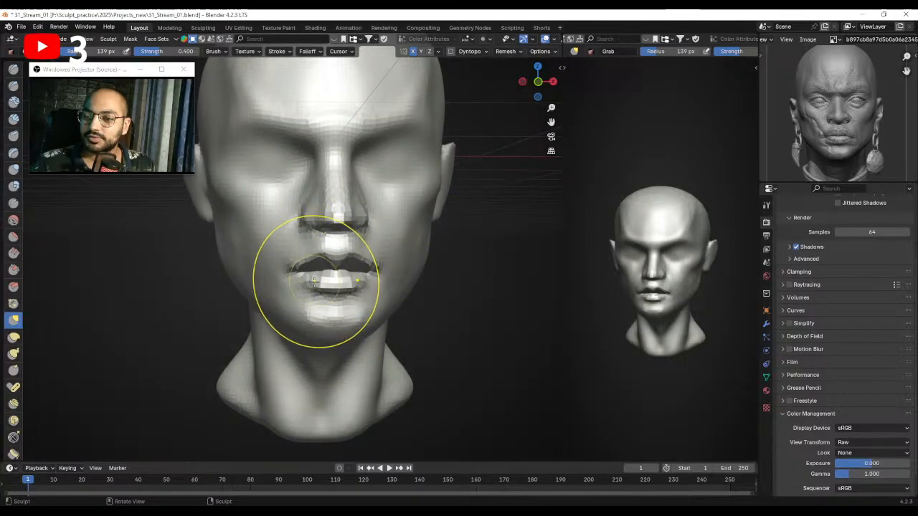
{"action": "middle_click_drag", "start_coordinate": [375, 174], "coordinate": [375, 241]}
{"action": "key", "text": "KP_3"}
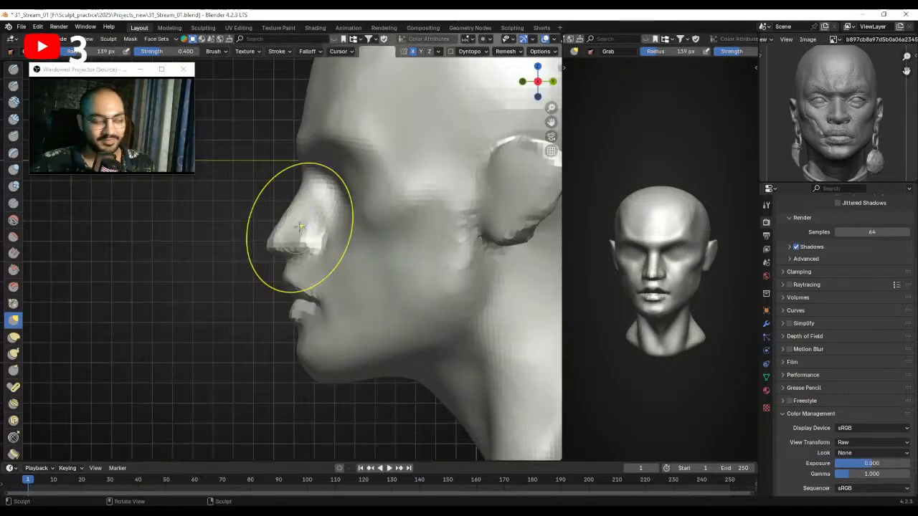
{"action": "mouse_move", "coordinate": [299, 225]}
{"action": "middle_mouse_down", "text": "shift"}
{"action": "mouse_move", "coordinate": [312, 291]}
{"action": "mouse_move", "coordinate": [315, 251]}
{"action": "mouse_move", "coordinate": [308, 268]}
{"action": "middle_mouse_up", "text": "shift"}
{"action": "key", "text": "f"}
{"action": "left_click", "coordinate": [301, 252]}
{"action": "left_click_drag", "start_coordinate": [311, 266], "coordinate": [313, 270]}
Refine the underside of the nose and the upper lip profile in side view with the Grab brush at 76, 66 and 87 px.
{"action": "middle_click_drag", "start_coordinate": [326, 271], "coordinate": [322, 245], "text": "shift"}
{"action": "key", "text": "f"}
{"action": "left_click", "coordinate": [315, 259]}
{"action": "left_click_drag", "start_coordinate": [305, 265], "coordinate": [302, 268]}
{"action": "middle_click_drag", "start_coordinate": [302, 268], "coordinate": [304, 290], "text": "ctrl"}
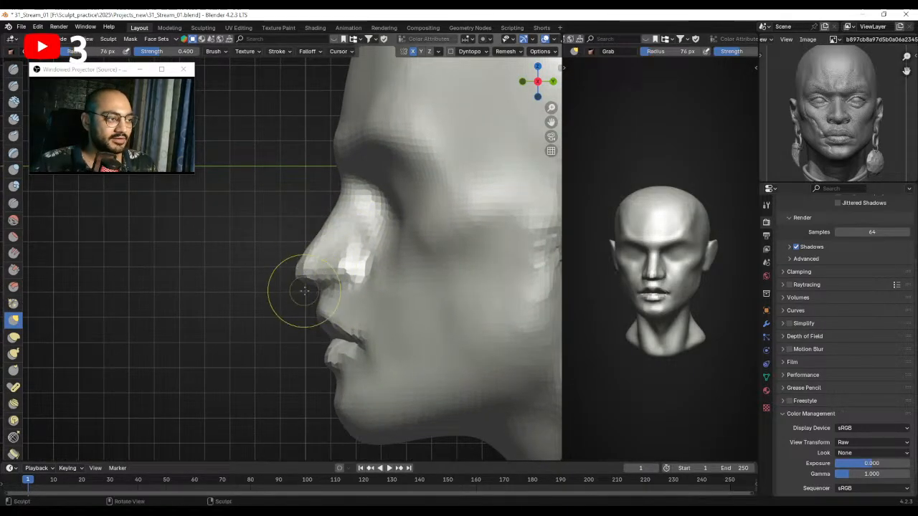
{"action": "left_click_drag", "start_coordinate": [325, 288], "coordinate": [327, 285]}
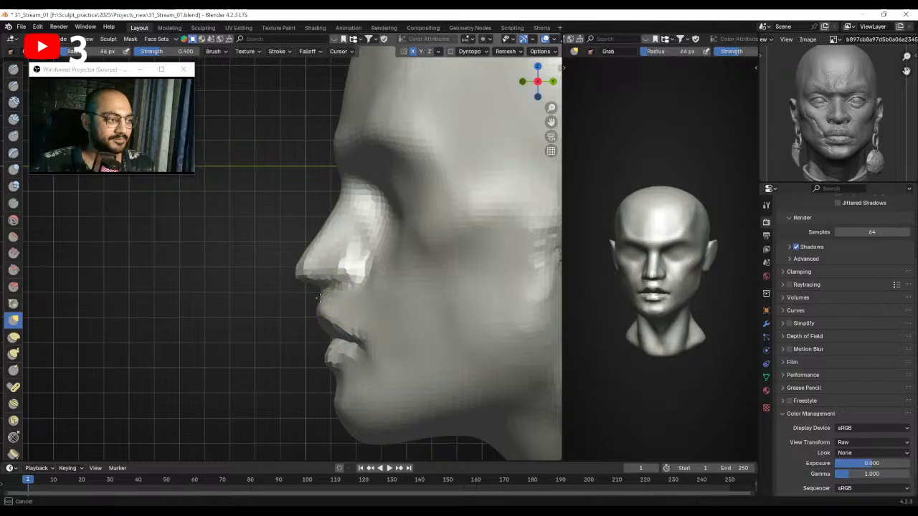
{"action": "middle_click_drag", "start_coordinate": [321, 300], "coordinate": [337, 302]}
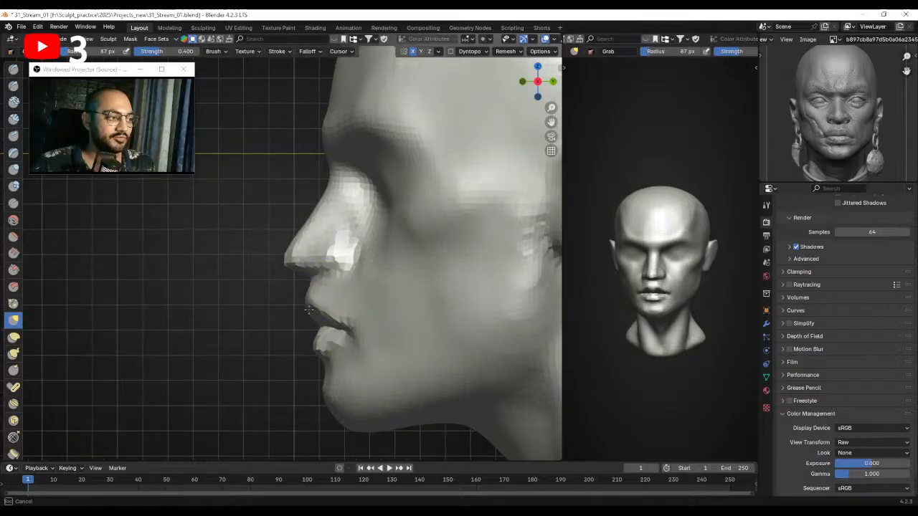
{"action": "left_click_drag", "start_coordinate": [309, 310], "coordinate": [305, 324], "text": "ctrl+alt"}
{"action": "left_click_drag", "start_coordinate": [314, 244], "coordinate": [312, 274], "text": "alt+shift"}
Build up the cheek beside the nose with the Clay Strips brush at 59 and 53 px, and smooth the strokes.
{"action": "mouse_move", "coordinate": [304, 268]}
{"action": "middle_mouse_down"}
{"action": "mouse_move", "coordinate": [471, 262]}
{"action": "mouse_move", "coordinate": [376, 275]}
{"action": "mouse_move", "coordinate": [236, 180]}
{"action": "middle_mouse_up"}
{"action": "left_click", "coordinate": [14, 119]}
{"action": "middle_click_drag", "start_coordinate": [190, 256], "coordinate": [294, 255]}
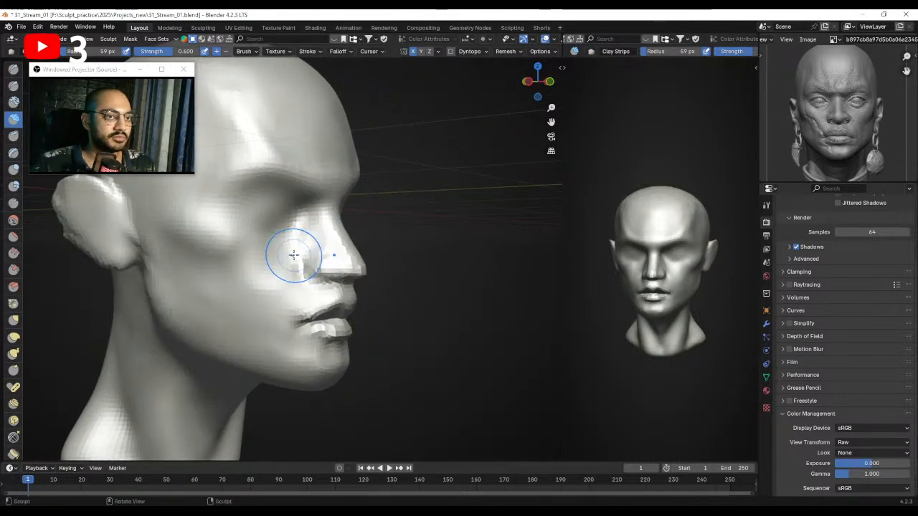
{"action": "left_click_drag", "start_coordinate": [278, 272], "coordinate": [294, 237]}
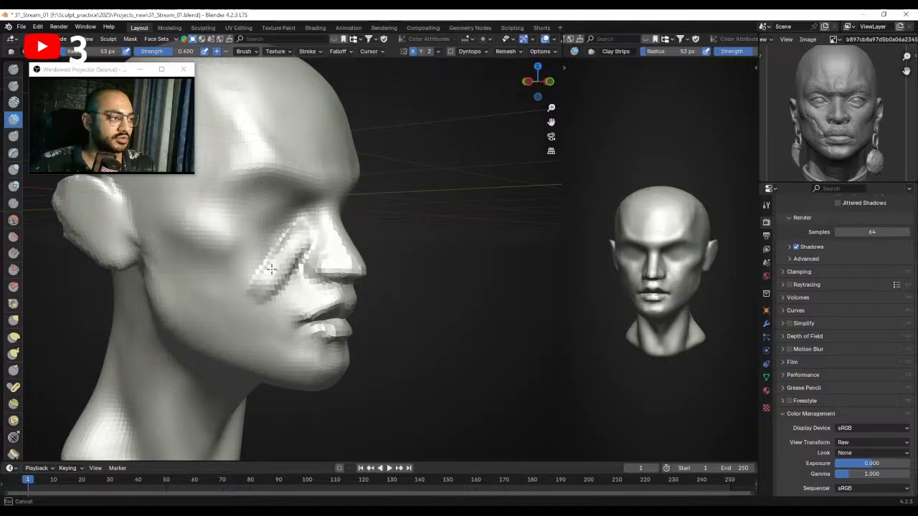
{"action": "left_click_drag", "start_coordinate": [244, 266], "coordinate": [237, 278]}
{"action": "mouse_move", "coordinate": [295, 239]}
{"action": "left_mouse_down", "text": "shift"}
{"action": "mouse_move", "coordinate": [217, 270]}
{"action": "mouse_move", "coordinate": [276, 268]}
{"action": "left_mouse_up", "text": "shift"}
{"action": "left_click_drag", "start_coordinate": [246, 309], "coordinate": [251, 304]}
Add volume between the nostril and the cheek with the Clay Strips brush at 46 and 47 px.
{"action": "middle_click_drag", "start_coordinate": [292, 294], "coordinate": [230, 283]}
{"action": "scroll", "coordinate": [236, 283], "scroll_direction": "down", "scroll_amount": 1}
{"action": "middle_click_drag", "start_coordinate": [291, 282], "coordinate": [287, 269]}
{"action": "middle_click_drag", "start_coordinate": [228, 236], "coordinate": [305, 249]}
{"action": "scroll", "coordinate": [278, 247], "scroll_direction": "up", "scroll_amount": 1}
{"action": "key", "text": "f"}
{"action": "left_click", "coordinate": [307, 251]}
{"action": "key", "text": "f"}
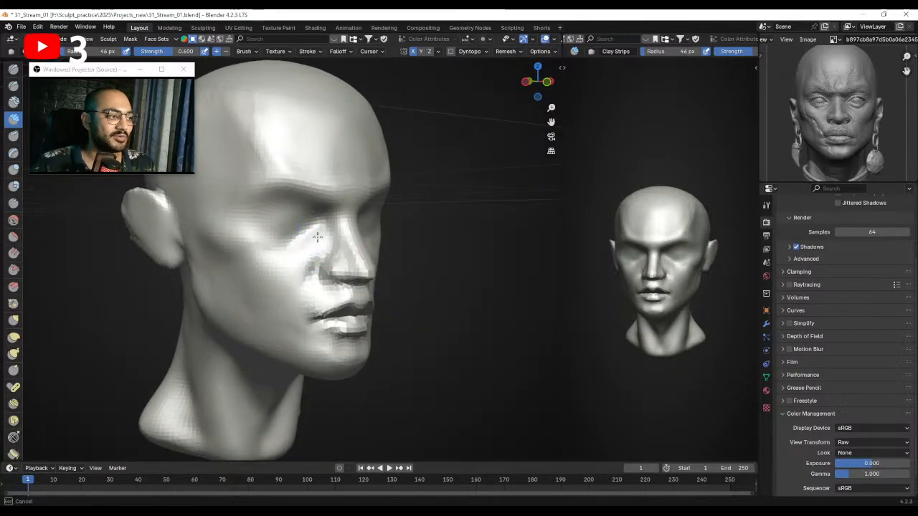
{"action": "left_click", "coordinate": [300, 257]}
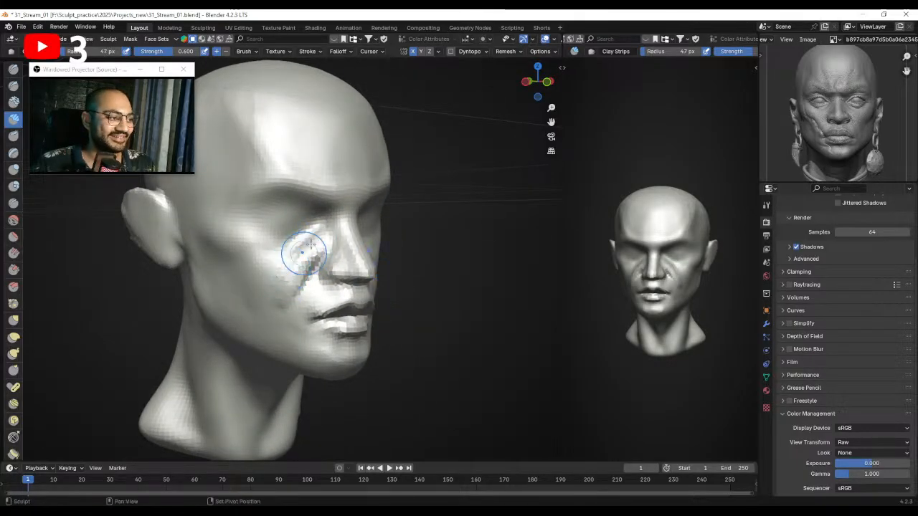
Reshape the mouth corner seen from below the chin with the Grab brush at 68 px.
{"action": "mouse_move", "coordinate": [277, 317]}
{"action": "middle_mouse_down"}
{"action": "mouse_move", "coordinate": [294, 257]}
{"action": "mouse_move", "coordinate": [337, 280]}
{"action": "mouse_move", "coordinate": [306, 181]}
{"action": "middle_mouse_up"}
{"action": "mouse_move", "coordinate": [276, 293]}
{"action": "middle_mouse_down", "text": "ctrl"}
{"action": "mouse_move", "coordinate": [271, 264]}
{"action": "mouse_move", "coordinate": [371, 279]}
{"action": "mouse_move", "coordinate": [312, 322]}
{"action": "mouse_move", "coordinate": [350, 280]}
{"action": "mouse_move", "coordinate": [222, 262]}
{"action": "mouse_move", "coordinate": [244, 279]}
{"action": "mouse_move", "coordinate": [308, 211]}
{"action": "mouse_move", "coordinate": [375, 251]}
{"action": "mouse_move", "coordinate": [337, 267]}
{"action": "mouse_move", "coordinate": [348, 277]}
{"action": "mouse_move", "coordinate": [292, 260]}
{"action": "middle_mouse_up", "text": "ctrl"}
{"action": "key", "text": "g"}
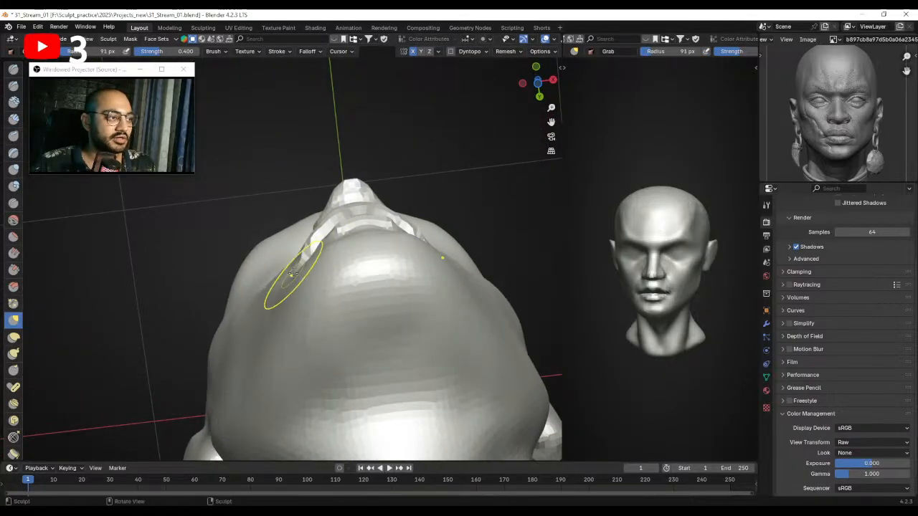
{"action": "key", "text": "f"}
{"action": "left_click", "coordinate": [337, 251]}
{"action": "middle_click_drag", "start_coordinate": [322, 246], "coordinate": [321, 239]}
{"action": "left_click_drag", "start_coordinate": [320, 239], "coordinate": [313, 240]}
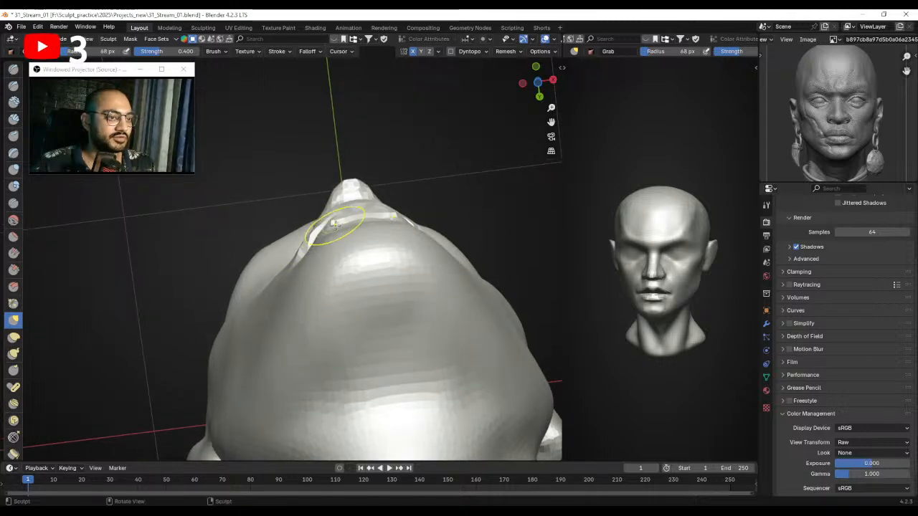
{"action": "mouse_move", "coordinate": [329, 220]}
{"action": "middle_mouse_down"}
{"action": "mouse_move", "coordinate": [282, 322]}
{"action": "mouse_move", "coordinate": [296, 263]}
{"action": "mouse_move", "coordinate": [298, 275]}
{"action": "middle_mouse_up"}
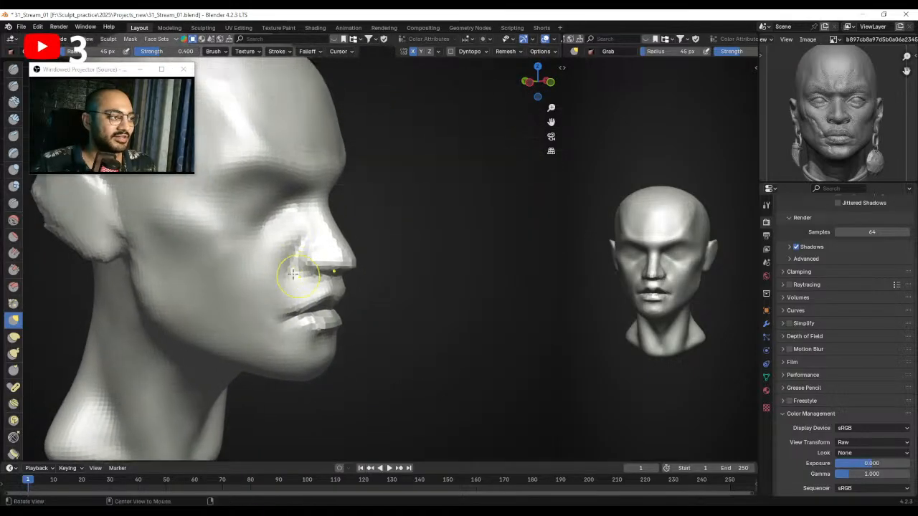
Switch to the Clay Strips brush and set its radius to 64 px over the cheek beside the mouth.
{"action": "left_click", "coordinate": [13, 119]}
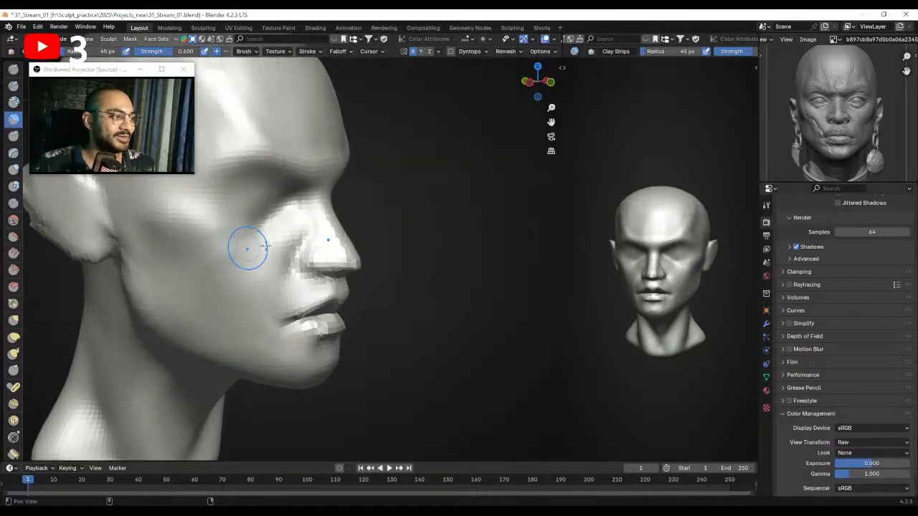
{"action": "middle_click_drag", "start_coordinate": [246, 246], "coordinate": [281, 248]}
{"action": "key", "text": "f"}
{"action": "left_click", "coordinate": [295, 278]}
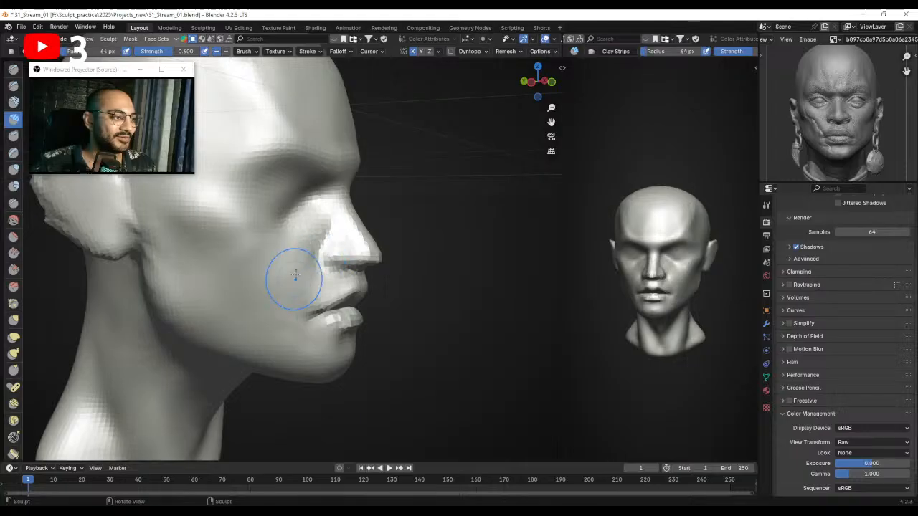
Reshape the nostril wing in a near-front view with the Grab brush at 85 px.
{"action": "middle_click_drag", "start_coordinate": [285, 276], "coordinate": [222, 142]}
{"action": "mouse_move", "coordinate": [320, 239]}
{"action": "middle_mouse_down"}
{"action": "mouse_move", "coordinate": [355, 246]}
{"action": "mouse_move", "coordinate": [328, 263]}
{"action": "mouse_move", "coordinate": [335, 256]}
{"action": "mouse_move", "coordinate": [327, 283]}
{"action": "middle_mouse_up"}
{"action": "key", "text": "g"}
{"action": "key", "text": "f"}
{"action": "left_click_drag", "start_coordinate": [309, 275], "coordinate": [330, 277]}
{"action": "key", "text": "f"}
{"action": "left_click", "coordinate": [377, 277]}
{"action": "middle_click_drag", "start_coordinate": [348, 279], "coordinate": [345, 270]}
{"action": "left_click_drag", "start_coordinate": [345, 271], "coordinate": [346, 270]}
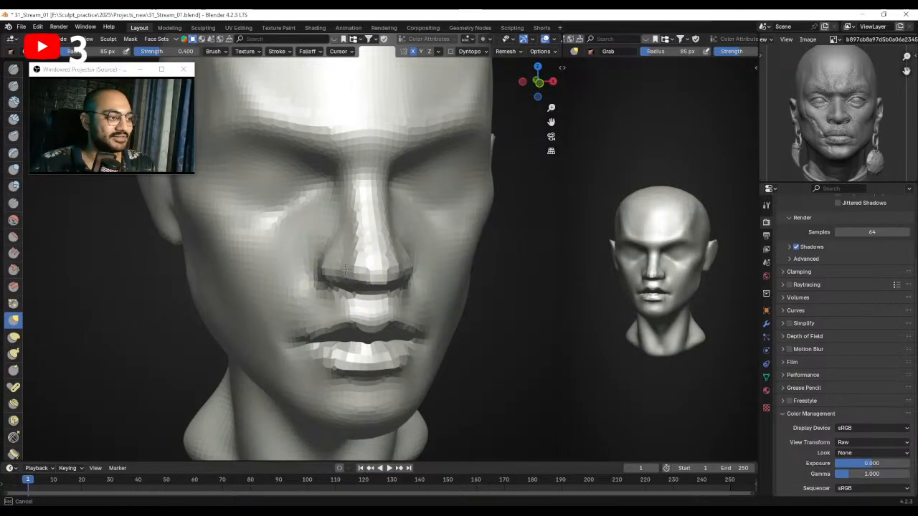
Adjust the nostril and nose base in side view with a resized Grab brush.
{"action": "key", "text": "KP_3"}
{"action": "middle_click_drag", "start_coordinate": [215, 252], "coordinate": [242, 269], "text": "shift"}
{"action": "middle_click_drag", "start_coordinate": [242, 269], "coordinate": [285, 274], "text": "ctrl"}
{"action": "key", "text": "f"}
{"action": "left_click", "coordinate": [272, 273]}
{"action": "left_click_drag", "start_coordinate": [279, 271], "coordinate": [278, 270]}
Reshape the nose tip in side view with the Grab brush at 102 and 97 px.
{"action": "mouse_move", "coordinate": [269, 276]}
{"action": "middle_mouse_down", "text": "ctrl"}
{"action": "mouse_move", "coordinate": [254, 256]}
{"action": "mouse_move", "coordinate": [282, 259]}
{"action": "middle_mouse_up", "text": "ctrl"}
{"action": "key", "text": "f"}
{"action": "left_click", "coordinate": [282, 260]}
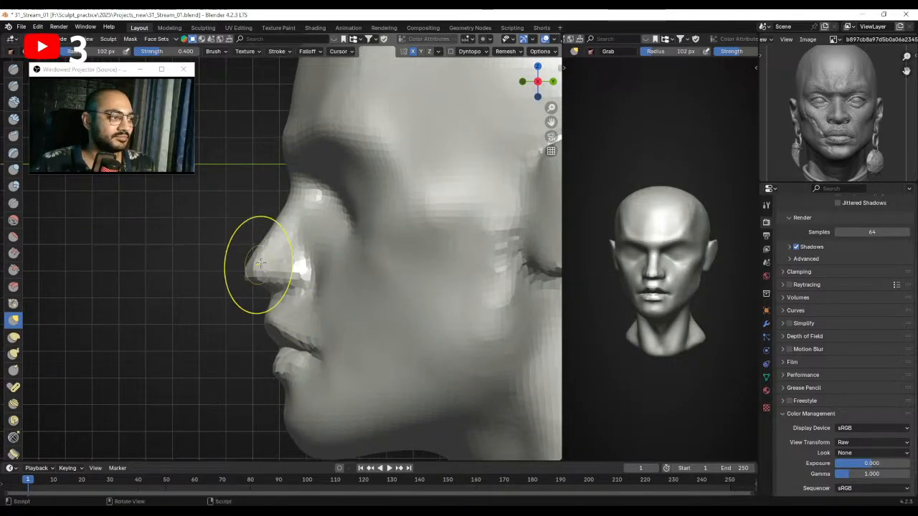
{"action": "left_click_drag", "start_coordinate": [238, 243], "coordinate": [246, 250]}
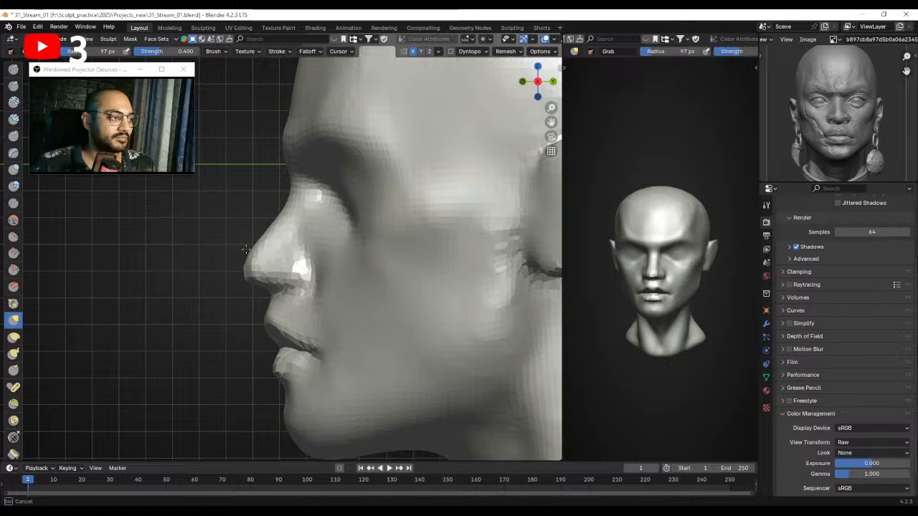
Fine-tune the nose tip in a closer side view with the Grab brush at 75 and 93 px.
{"action": "middle_click_drag", "start_coordinate": [272, 270], "coordinate": [277, 271], "text": "ctrl"}
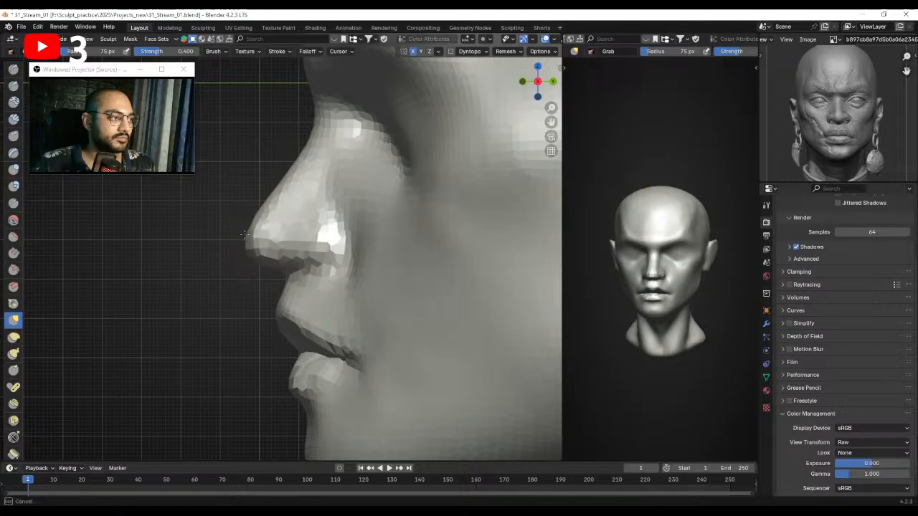
{"action": "key", "text": "f"}
{"action": "left_click", "coordinate": [264, 239]}
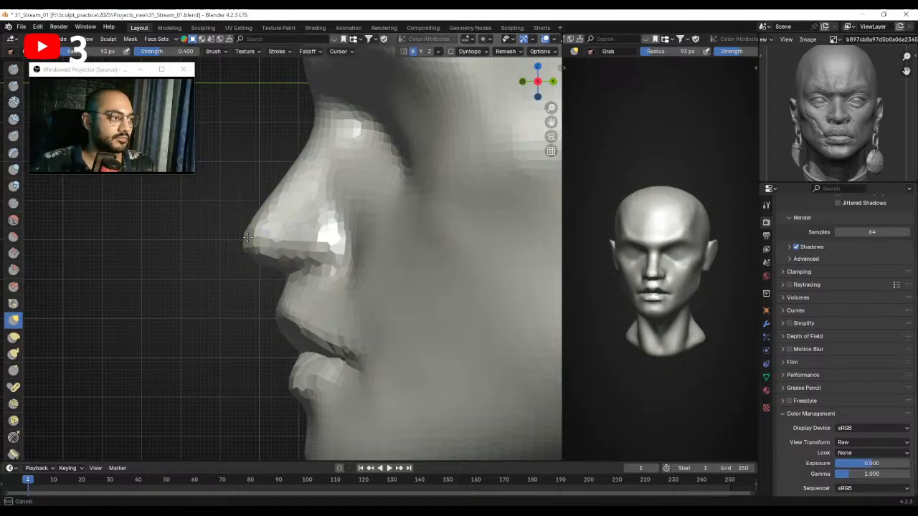
{"action": "left_click_drag", "start_coordinate": [251, 221], "coordinate": [252, 265], "text": "ctrl+alt"}
{"action": "left_click_drag", "start_coordinate": [252, 265], "coordinate": [315, 237], "text": "alt"}
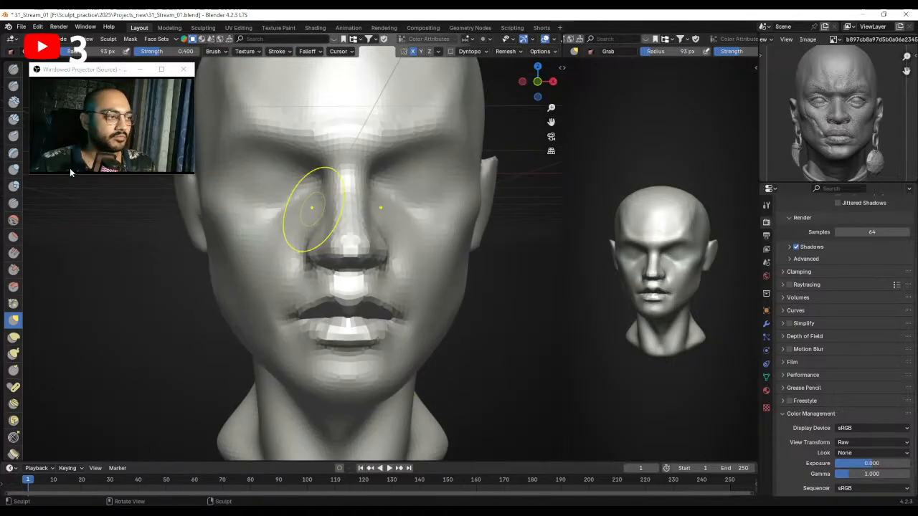
Adjust the cheek beside the nose from the front with the Grab brush at 59 px.
{"action": "left_click", "coordinate": [14, 85]}
{"action": "left_click_drag", "start_coordinate": [246, 205], "coordinate": [324, 251], "text": "ctrl+alt"}
{"action": "scroll", "coordinate": [314, 244], "scroll_direction": "up", "scroll_amount": 2}
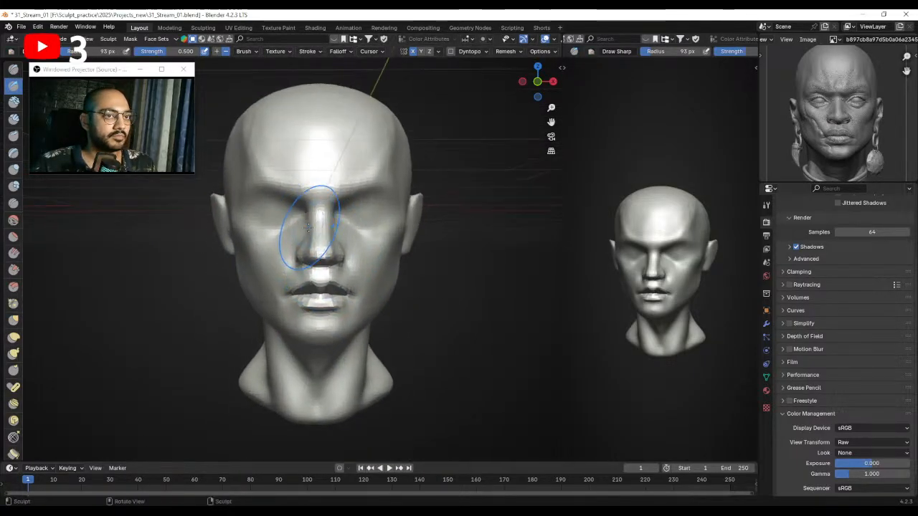
{"action": "key", "text": "g"}
{"action": "left_click_drag", "start_coordinate": [285, 228], "coordinate": [289, 236]}
{"action": "scroll", "coordinate": [294, 219], "scroll_direction": "down", "scroll_amount": 3}
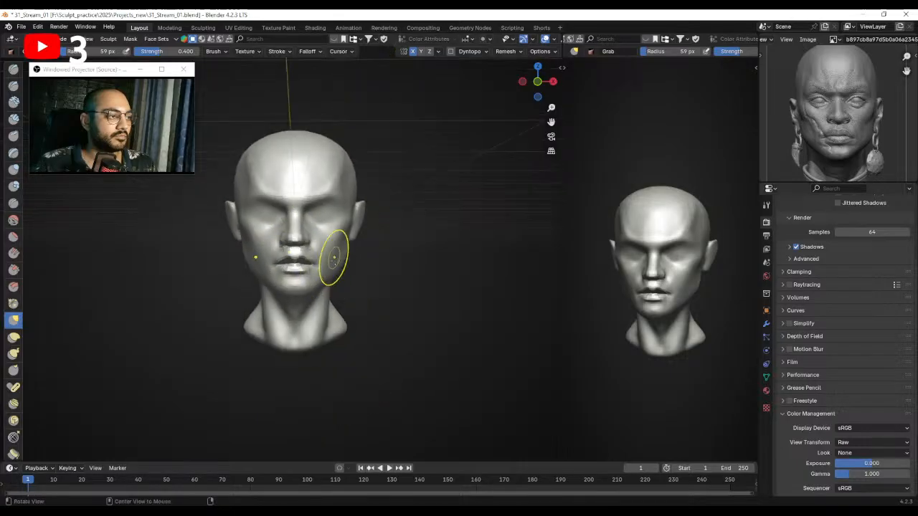
Remesh the head with a voxel size of 0.0170 m and save the file.
{"action": "middle_click_drag", "start_coordinate": [328, 256], "coordinate": [349, 262]}
{"action": "key", "text": "shift+r"}
{"action": "left_click", "coordinate": [349, 266]}
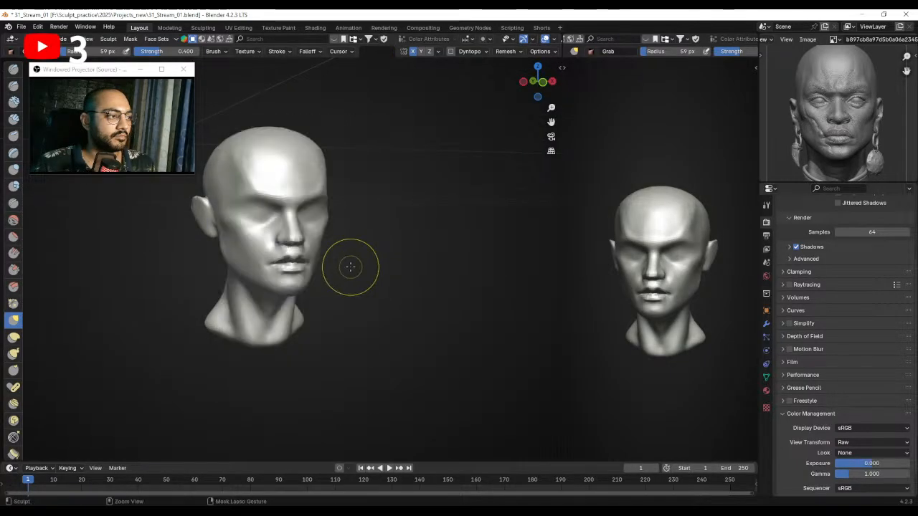
{"action": "scroll", "coordinate": [346, 269], "scroll_direction": "up", "scroll_amount": 2}
{"action": "key", "text": "shift+r"}
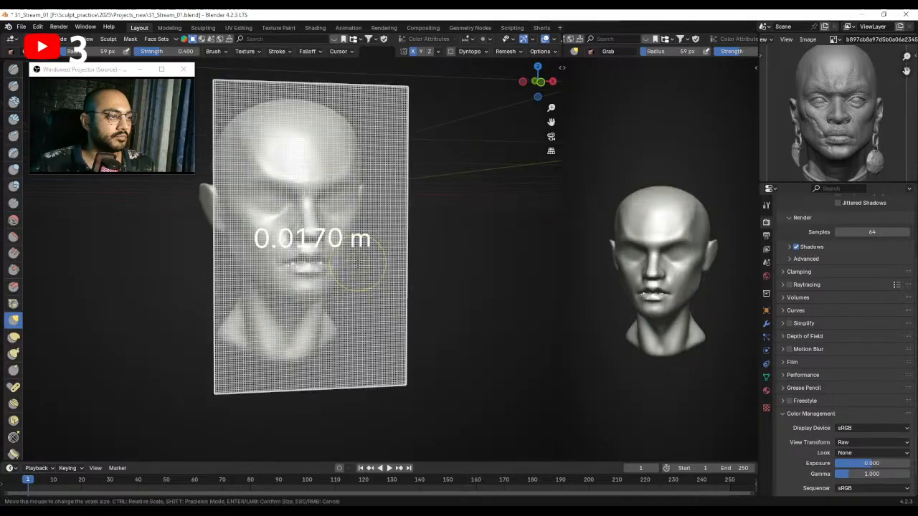
{"action": "left_click", "coordinate": [357, 264]}
{"action": "middle_click_drag", "start_coordinate": [357, 266], "coordinate": [345, 266]}
{"action": "key", "text": "ctrl+s"}
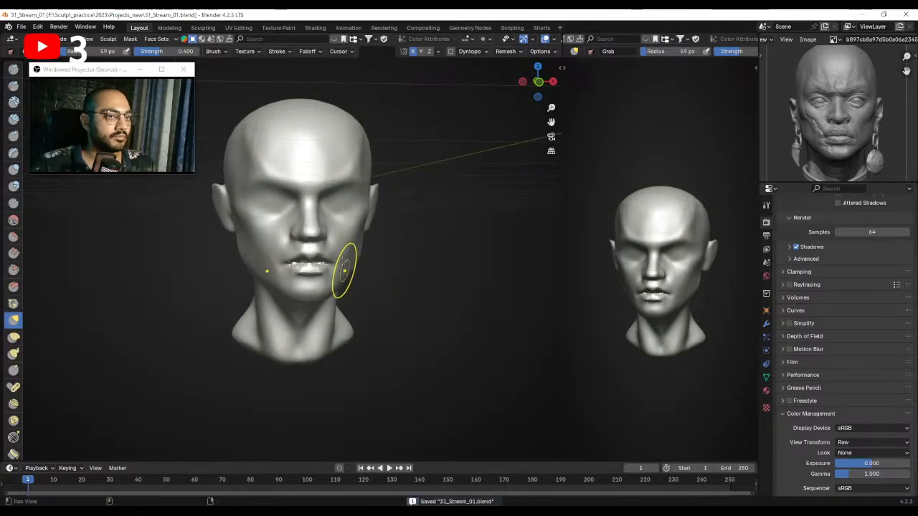
Sharpen the line between the lips toward the mouth corner with the Crease brush at 25 px.
{"action": "scroll", "coordinate": [344, 266], "scroll_direction": "up", "scroll_amount": 2}
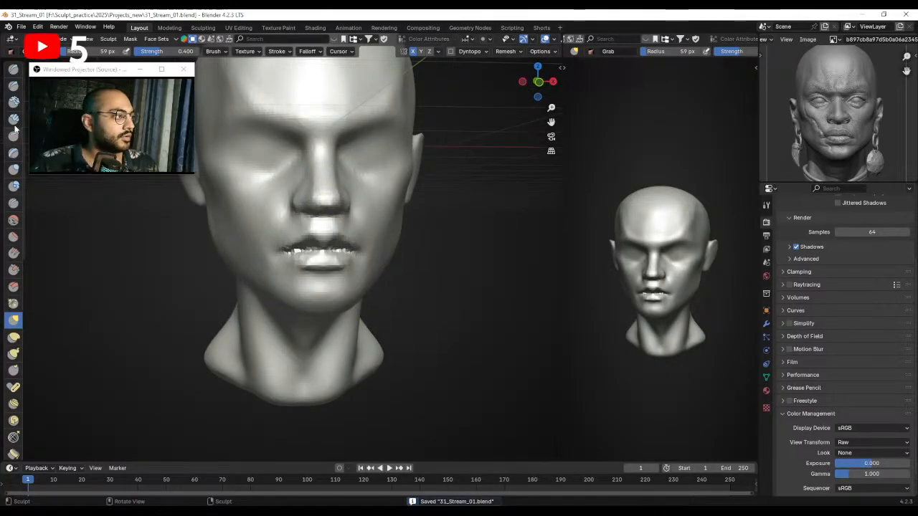
{"action": "left_click", "coordinate": [13, 85]}
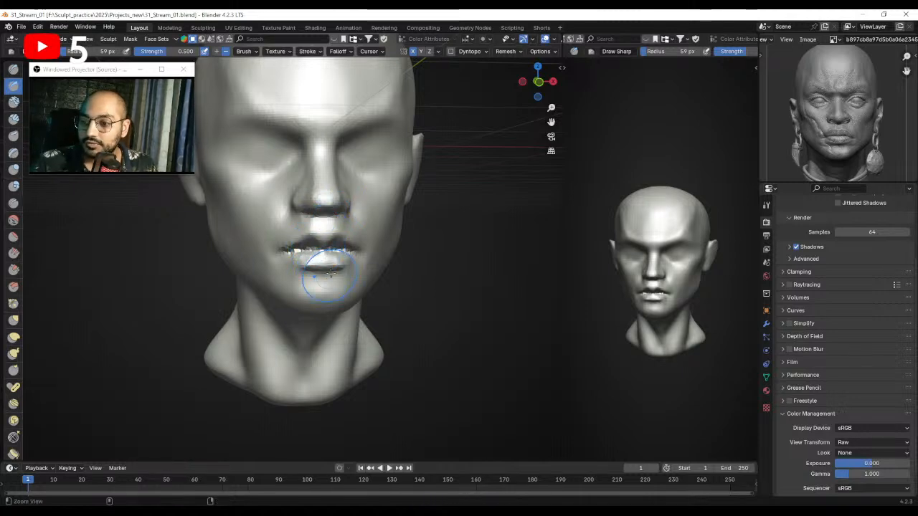
{"action": "scroll", "coordinate": [215, 190], "scroll_direction": "up", "scroll_amount": 1}
{"action": "left_click", "coordinate": [13, 203]}
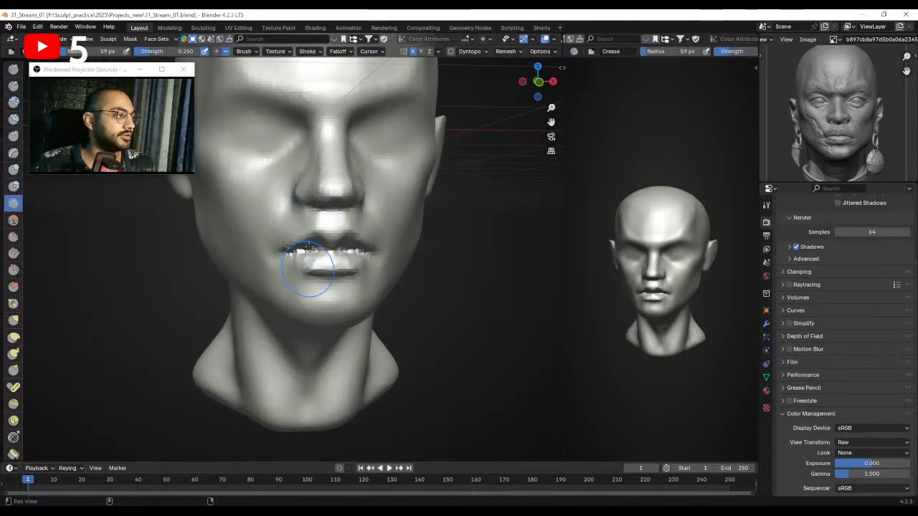
{"action": "scroll", "coordinate": [297, 237], "scroll_direction": "up", "scroll_amount": 3}
{"action": "left_click_drag", "start_coordinate": [315, 234], "coordinate": [336, 258], "text": "alt"}
{"action": "middle_click_drag", "start_coordinate": [333, 254], "coordinate": [287, 243]}
{"action": "mouse_move", "coordinate": [283, 243]}
{"action": "left_mouse_down"}
{"action": "mouse_move", "coordinate": [247, 243]}
{"action": "mouse_move", "coordinate": [261, 243]}
{"action": "left_mouse_up"}
Sketch three adjoining red ovals with shaded lower halves on a screen capture beside the lips, and discard the capture.
{"action": "key", "text": "Print"}
{"action": "mouse_move", "coordinate": [269, 109]}
{"action": "left_mouse_down"}
{"action": "mouse_move", "coordinate": [488, 205]}
{"action": "mouse_move", "coordinate": [560, 405]}
{"action": "left_mouse_up"}
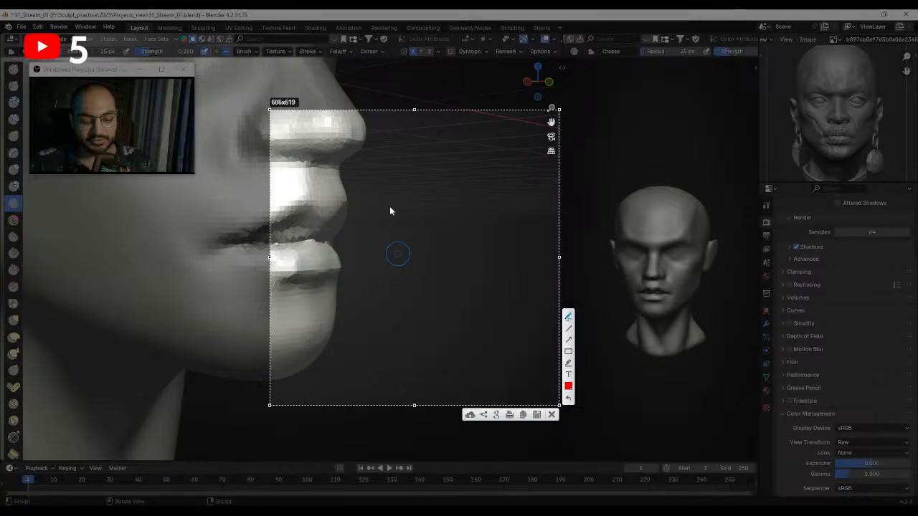
{"action": "mouse_move", "coordinate": [398, 198]}
{"action": "left_mouse_down"}
{"action": "mouse_move", "coordinate": [399, 214]}
{"action": "mouse_move", "coordinate": [374, 199]}
{"action": "mouse_move", "coordinate": [426, 216]}
{"action": "mouse_move", "coordinate": [453, 197]}
{"action": "mouse_move", "coordinate": [490, 201]}
{"action": "mouse_move", "coordinate": [461, 198]}
{"action": "left_mouse_up"}
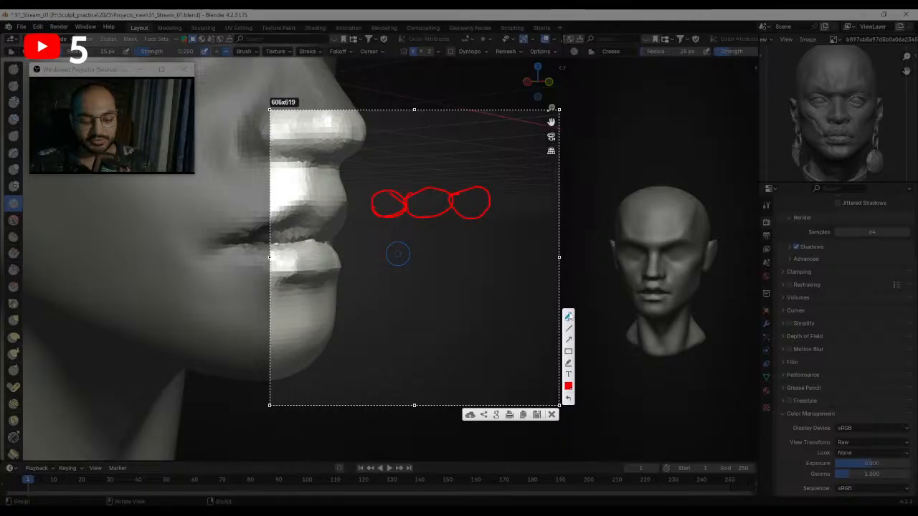
{"action": "left_click_drag", "start_coordinate": [376, 205], "coordinate": [491, 203]}
{"action": "mouse_move", "coordinate": [379, 205]}
{"action": "left_mouse_down"}
{"action": "mouse_move", "coordinate": [420, 205]}
{"action": "mouse_move", "coordinate": [383, 213]}
{"action": "left_mouse_up"}
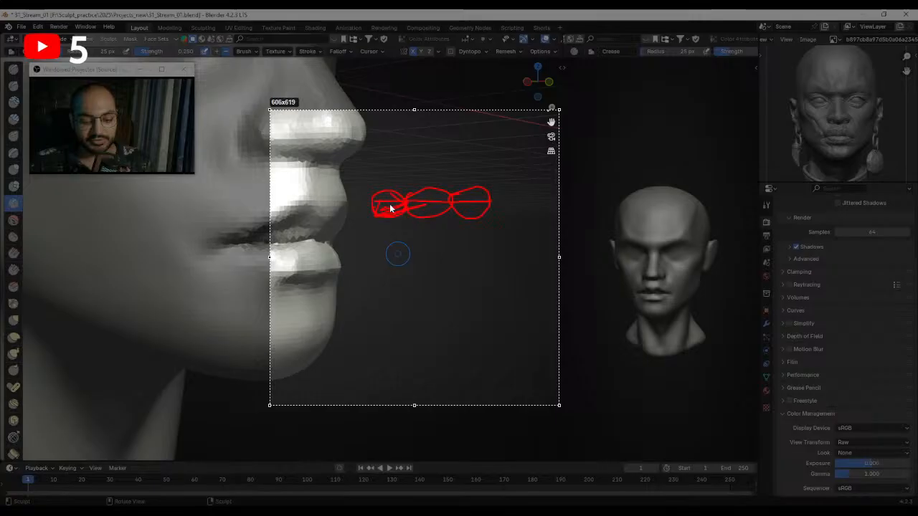
{"action": "left_click_drag", "start_coordinate": [455, 207], "coordinate": [484, 201]}
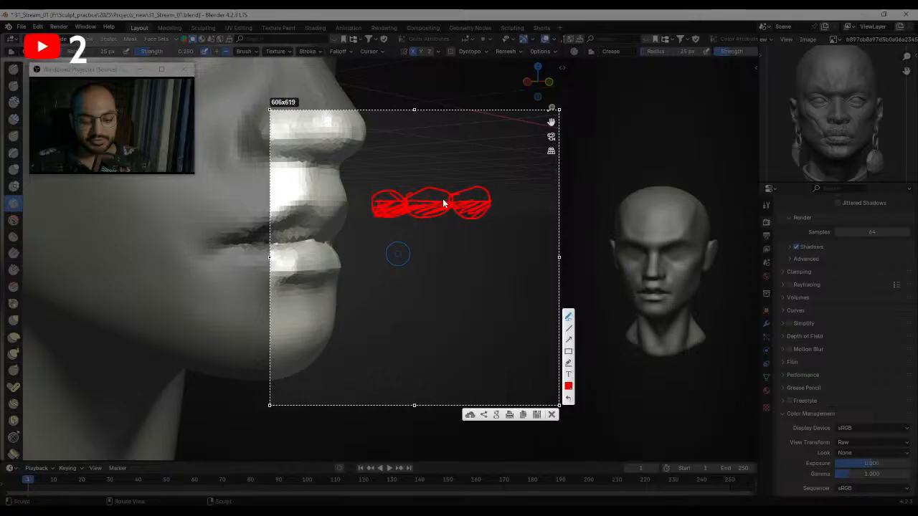
{"action": "key", "text": "Escape"}
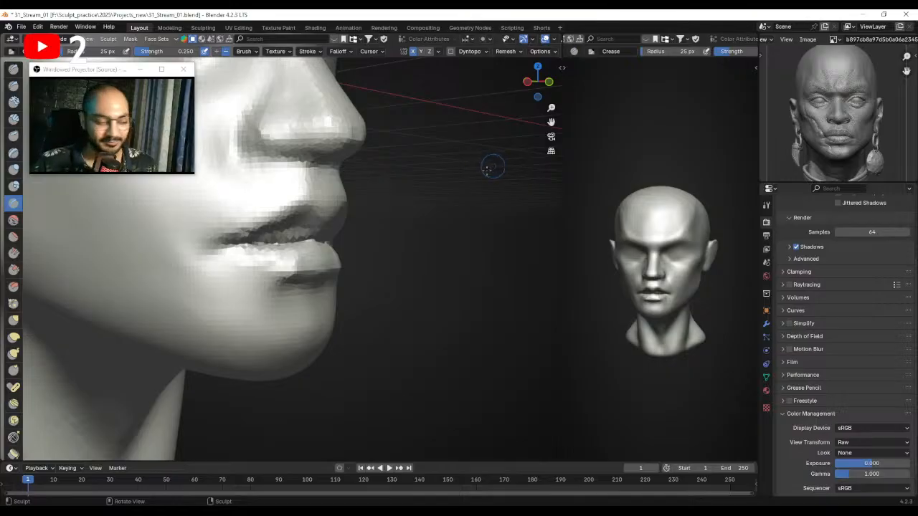
Sketch three red ovals above three boxes on a screen capture beside the lips, and discard the capture.
{"action": "key", "text": "Print"}
{"action": "left_click_drag", "start_coordinate": [338, 137], "coordinate": [570, 395]}
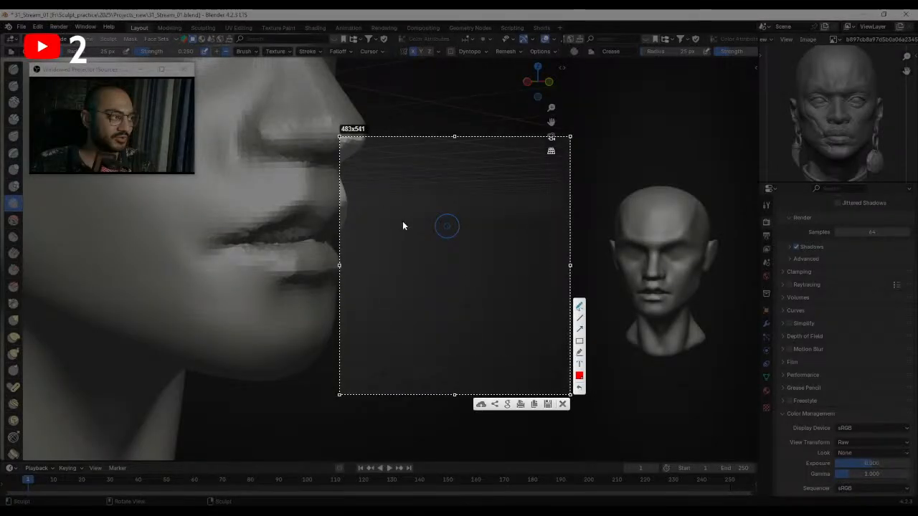
{"action": "mouse_move", "coordinate": [385, 232]}
{"action": "left_mouse_down"}
{"action": "mouse_move", "coordinate": [414, 242]}
{"action": "mouse_move", "coordinate": [442, 229]}
{"action": "mouse_move", "coordinate": [432, 248]}
{"action": "mouse_move", "coordinate": [426, 233]}
{"action": "mouse_move", "coordinate": [502, 232]}
{"action": "left_mouse_up"}
{"action": "mouse_move", "coordinate": [380, 261]}
{"action": "left_mouse_down"}
{"action": "mouse_move", "coordinate": [419, 299]}
{"action": "mouse_move", "coordinate": [387, 261]}
{"action": "mouse_move", "coordinate": [476, 294]}
{"action": "mouse_move", "coordinate": [433, 266]}
{"action": "mouse_move", "coordinate": [509, 286]}
{"action": "mouse_move", "coordinate": [476, 264]}
{"action": "left_mouse_up"}
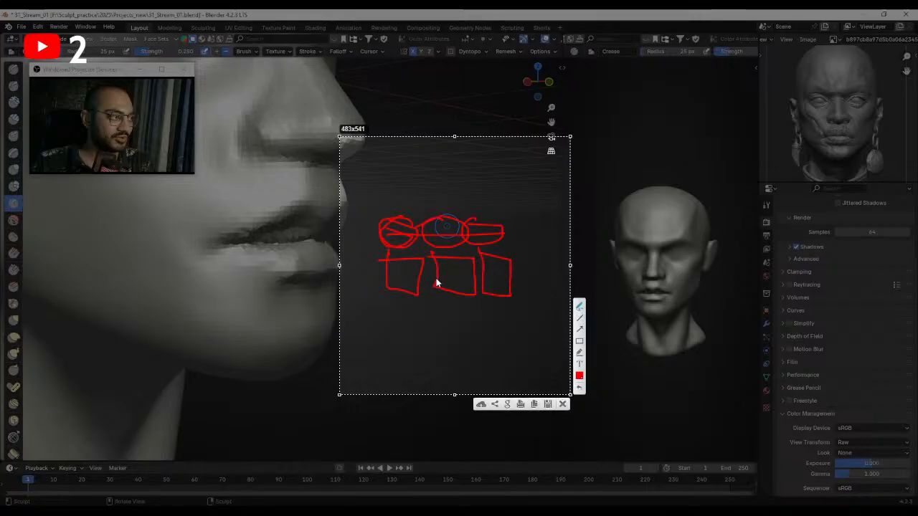
{"action": "mouse_move", "coordinate": [497, 251]}
{"action": "left_mouse_down"}
{"action": "mouse_move", "coordinate": [500, 268]}
{"action": "mouse_move", "coordinate": [518, 254]}
{"action": "left_mouse_up"}
{"action": "mouse_move", "coordinate": [489, 211]}
{"action": "left_mouse_down"}
{"action": "mouse_move", "coordinate": [514, 230]}
{"action": "mouse_move", "coordinate": [498, 258]}
{"action": "left_mouse_up"}
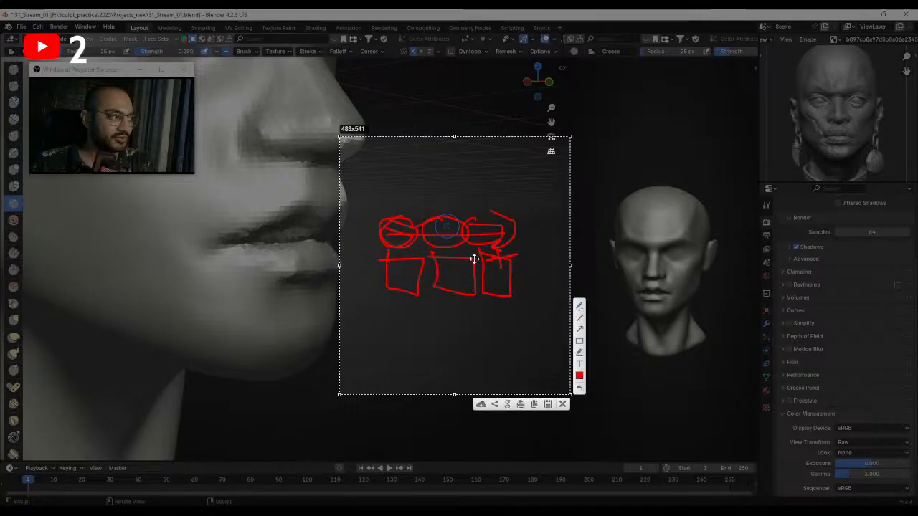
{"action": "key", "text": "Escape"}
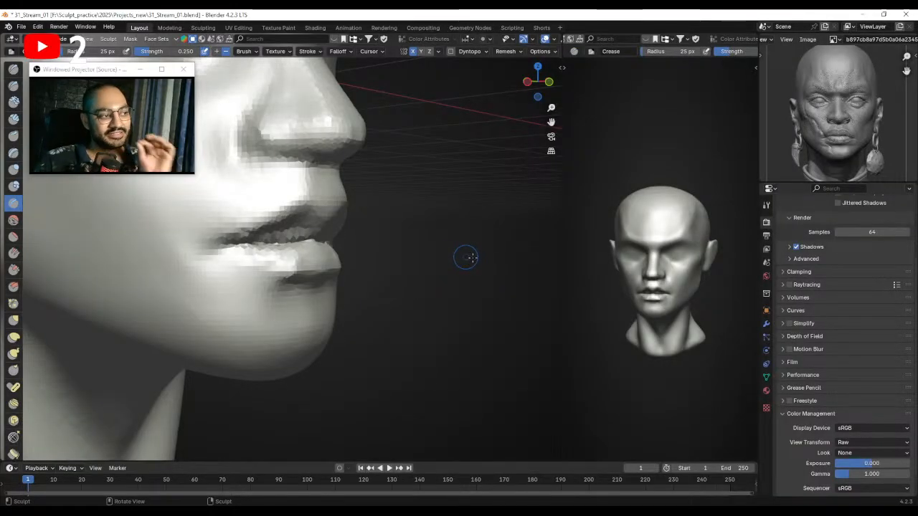
Adjust the lips near the mouth corner in side view with the Grab brush.
{"action": "key", "text": "ctrl+s"}
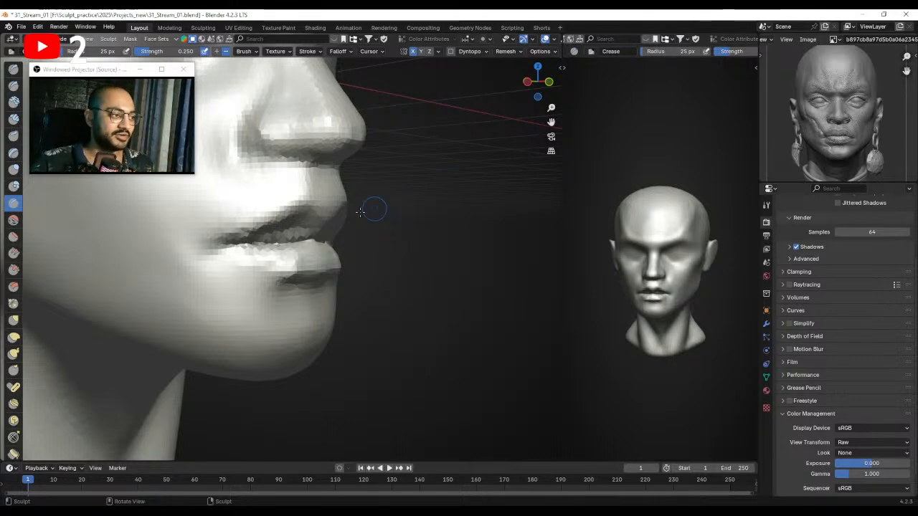
{"action": "mouse_move", "coordinate": [348, 250]}
{"action": "middle_mouse_down"}
{"action": "mouse_move", "coordinate": [389, 260]}
{"action": "mouse_move", "coordinate": [296, 228]}
{"action": "mouse_move", "coordinate": [314, 251]}
{"action": "mouse_move", "coordinate": [301, 225]}
{"action": "mouse_move", "coordinate": [316, 260]}
{"action": "middle_mouse_up"}
{"action": "key", "text": "KP_3"}
{"action": "key", "text": "g"}
{"action": "key", "text": "f"}
{"action": "left_click", "coordinate": [326, 251]}
{"action": "left_click_drag", "start_coordinate": [327, 252], "coordinate": [307, 255]}
{"action": "key", "text": "f"}
{"action": "left_click", "coordinate": [310, 254]}
Build up the upper lip toward the mouth corner with the Clay Strips brush at 41 px.
{"action": "mouse_move", "coordinate": [286, 246]}
{"action": "middle_mouse_down", "text": "ctrl"}
{"action": "mouse_move", "coordinate": [280, 268]}
{"action": "mouse_move", "coordinate": [383, 256]}
{"action": "mouse_move", "coordinate": [356, 240]}
{"action": "mouse_move", "coordinate": [309, 173]}
{"action": "middle_mouse_up", "text": "ctrl"}
{"action": "key", "text": "c"}
{"action": "middle_click_drag", "start_coordinate": [348, 256], "coordinate": [345, 233]}
{"action": "mouse_move", "coordinate": [345, 233]}
{"action": "left_mouse_down"}
{"action": "mouse_move", "coordinate": [348, 246]}
{"action": "mouse_move", "coordinate": [412, 233]}
{"action": "mouse_move", "coordinate": [348, 234]}
{"action": "left_mouse_up"}
{"action": "left_click_drag", "start_coordinate": [297, 247], "coordinate": [287, 256]}
{"action": "middle_click_drag", "start_coordinate": [286, 256], "coordinate": [312, 239]}
{"action": "mouse_move", "coordinate": [313, 240]}
{"action": "left_mouse_down", "text": "alt"}
{"action": "mouse_move", "coordinate": [344, 251]}
{"action": "mouse_move", "coordinate": [348, 230]}
{"action": "mouse_move", "coordinate": [339, 229]}
{"action": "left_mouse_up", "text": "alt"}
{"action": "key", "text": "bracketleft"}
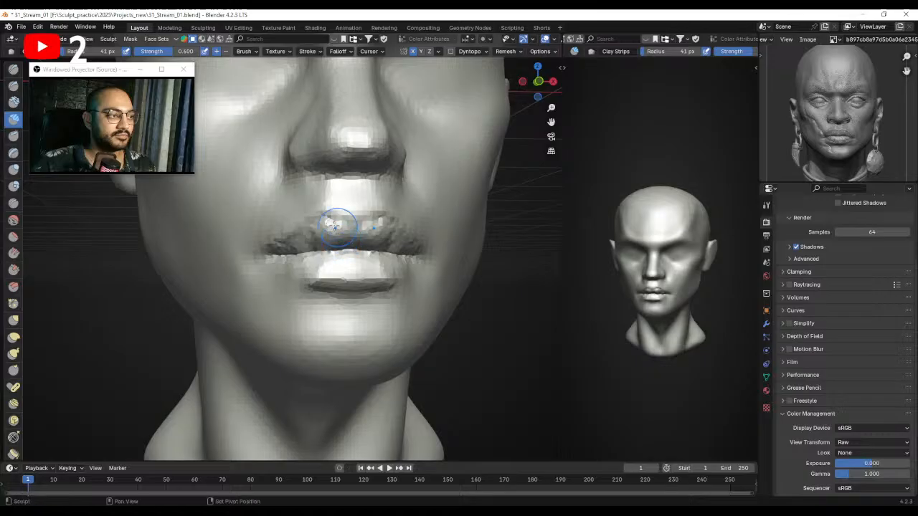
Sharpen the line between the lips toward the mouth corner with the Crease brush at 33 px.
{"action": "middle_click_drag", "start_coordinate": [310, 237], "coordinate": [166, 167]}
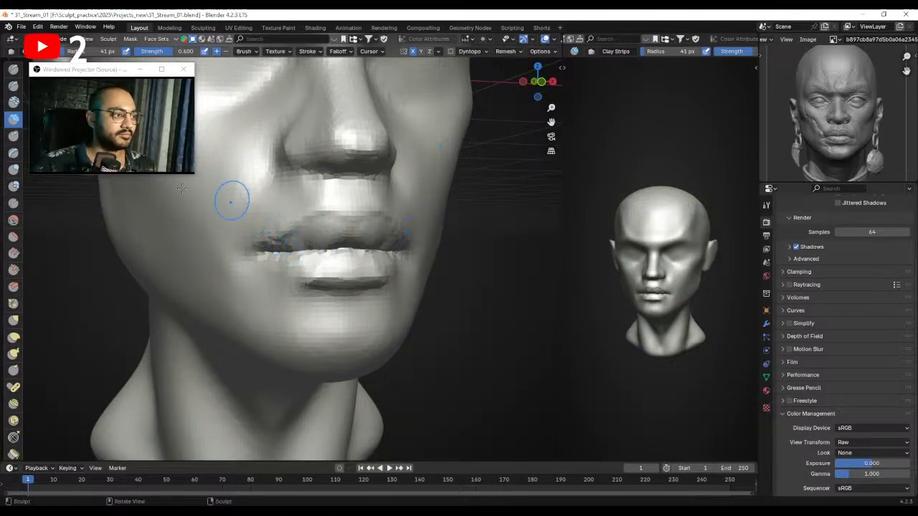
{"action": "left_click", "coordinate": [13, 203]}
{"action": "middle_click_drag", "start_coordinate": [237, 237], "coordinate": [344, 241]}
{"action": "key", "text": "f"}
{"action": "left_click", "coordinate": [350, 241]}
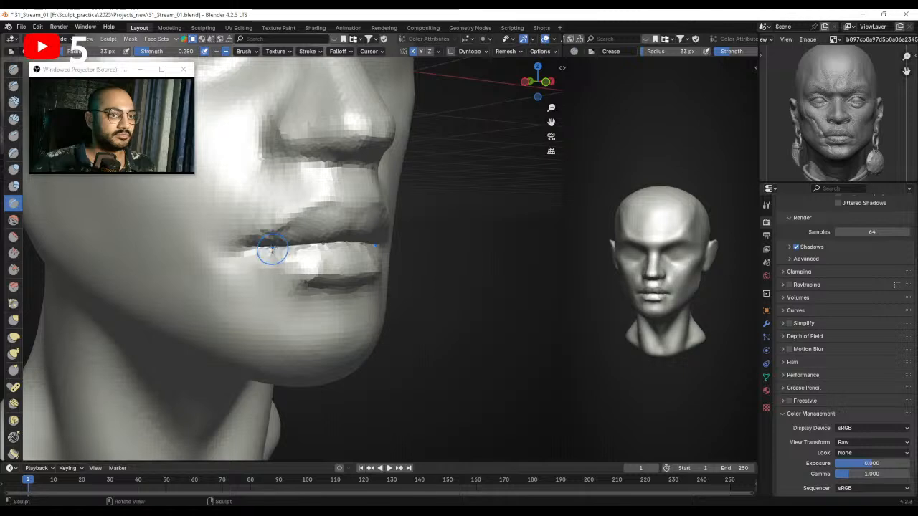
{"action": "middle_click_drag", "start_coordinate": [272, 246], "coordinate": [300, 248]}
{"action": "left_click_drag", "start_coordinate": [271, 250], "coordinate": [276, 250]}
{"action": "mouse_move", "coordinate": [301, 251]}
{"action": "middle_mouse_down", "text": "ctrl"}
{"action": "mouse_move", "coordinate": [313, 289]}
{"action": "mouse_move", "coordinate": [244, 277]}
{"action": "mouse_move", "coordinate": [254, 264]}
{"action": "middle_mouse_up", "text": "ctrl"}
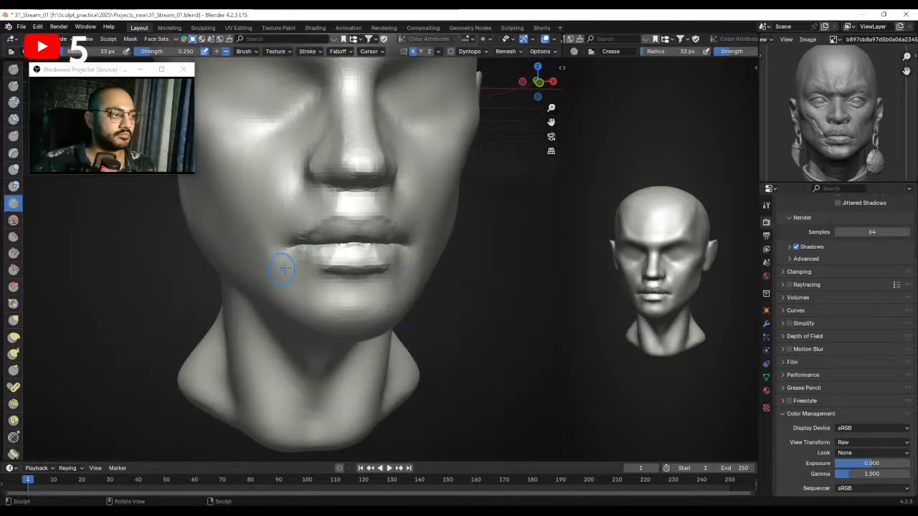
Reshape the upper lip edge and lower lip from the front with the Grab brush at 61 px, and save the file.
{"action": "left_click_drag", "start_coordinate": [282, 269], "coordinate": [281, 301], "text": "ctrl+alt"}
{"action": "left_click_drag", "start_coordinate": [323, 264], "coordinate": [316, 237], "text": "alt"}
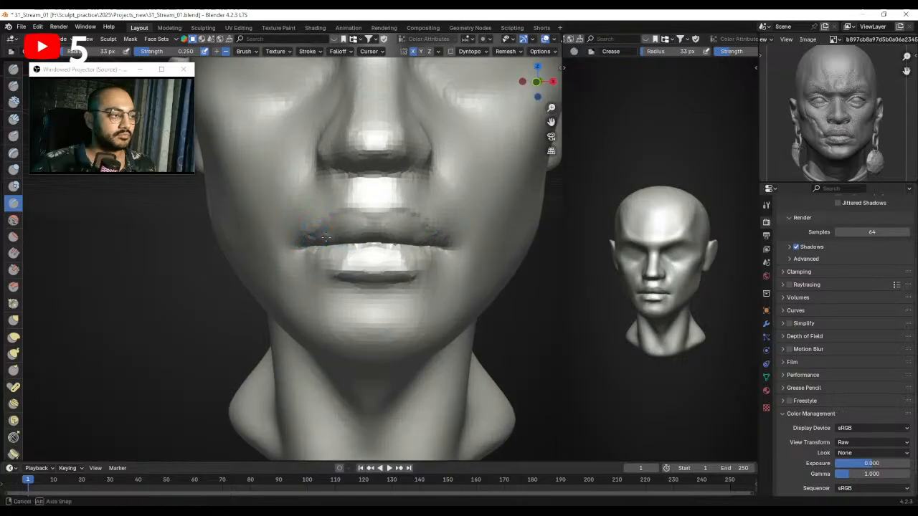
{"action": "middle_click_drag", "start_coordinate": [316, 237], "coordinate": [318, 239]}
{"action": "key", "text": "g"}
{"action": "left_click_drag", "start_coordinate": [320, 213], "coordinate": [321, 225]}
{"action": "middle_click_drag", "start_coordinate": [338, 236], "coordinate": [341, 260]}
{"action": "key", "text": "f"}
{"action": "left_click", "coordinate": [327, 261]}
{"action": "left_click_drag", "start_coordinate": [317, 261], "coordinate": [315, 261]}
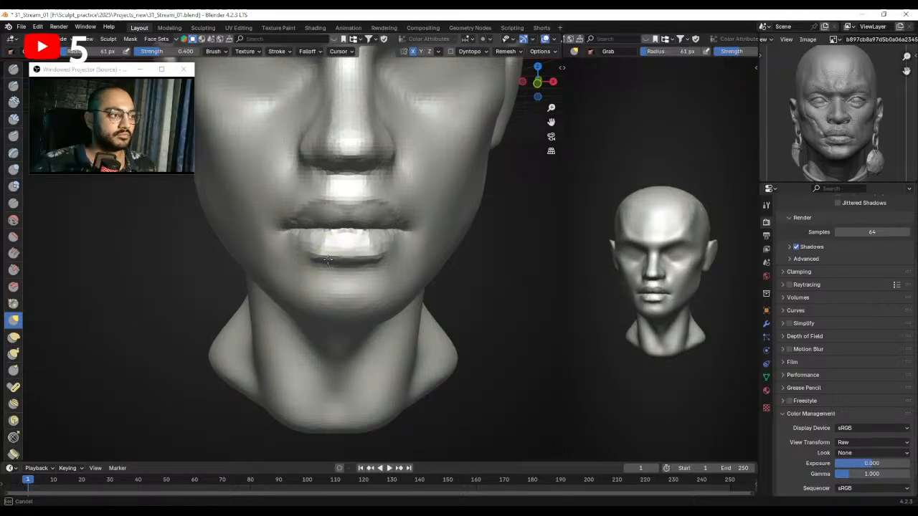
{"action": "scroll", "coordinate": [330, 246], "scroll_direction": "down", "scroll_amount": 5}
{"action": "middle_click_drag", "start_coordinate": [311, 287], "coordinate": [330, 247]}
{"action": "key", "text": "ctrl+s"}
Build up and smooth the eyeball volume inside the eye sockets with the Draw brush at 35 px.
{"action": "middle_click_drag", "start_coordinate": [369, 222], "coordinate": [336, 250]}
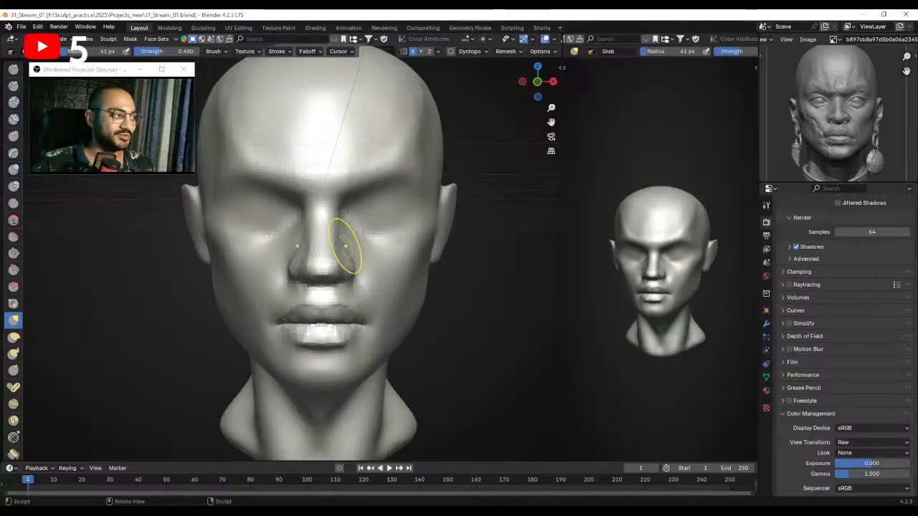
{"action": "middle_click_drag", "start_coordinate": [348, 251], "coordinate": [344, 248]}
{"action": "middle_click_drag", "start_coordinate": [359, 202], "coordinate": [307, 215]}
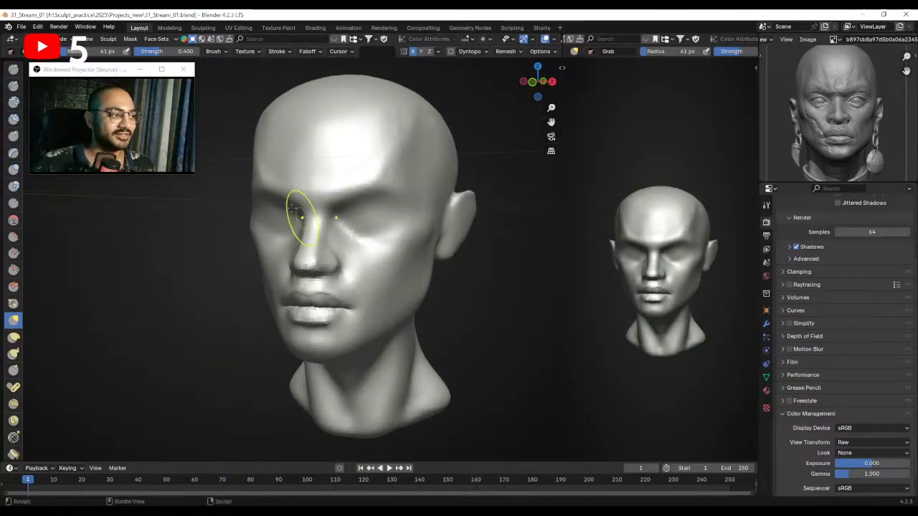
{"action": "left_click", "coordinate": [13, 70]}
{"action": "mouse_move", "coordinate": [227, 202]}
{"action": "left_mouse_down", "text": "alt"}
{"action": "mouse_move", "coordinate": [287, 192]}
{"action": "mouse_move", "coordinate": [338, 198]}
{"action": "mouse_move", "coordinate": [325, 216]}
{"action": "mouse_move", "coordinate": [344, 213]}
{"action": "mouse_move", "coordinate": [305, 216]}
{"action": "mouse_move", "coordinate": [316, 217]}
{"action": "left_mouse_up", "text": "alt"}
{"action": "mouse_move", "coordinate": [326, 211]}
{"action": "left_mouse_down", "text": "shift"}
{"action": "mouse_move", "coordinate": [346, 211]}
{"action": "mouse_move", "coordinate": [299, 215]}
{"action": "mouse_move", "coordinate": [341, 231]}
{"action": "mouse_move", "coordinate": [328, 242]}
{"action": "mouse_move", "coordinate": [335, 233]}
{"action": "left_mouse_up", "text": "shift"}
{"action": "key", "text": "f"}
{"action": "left_click", "coordinate": [307, 215]}
{"action": "key", "text": "f"}
{"action": "left_click", "coordinate": [332, 231]}
{"action": "middle_click_drag", "start_coordinate": [331, 231], "coordinate": [319, 216]}
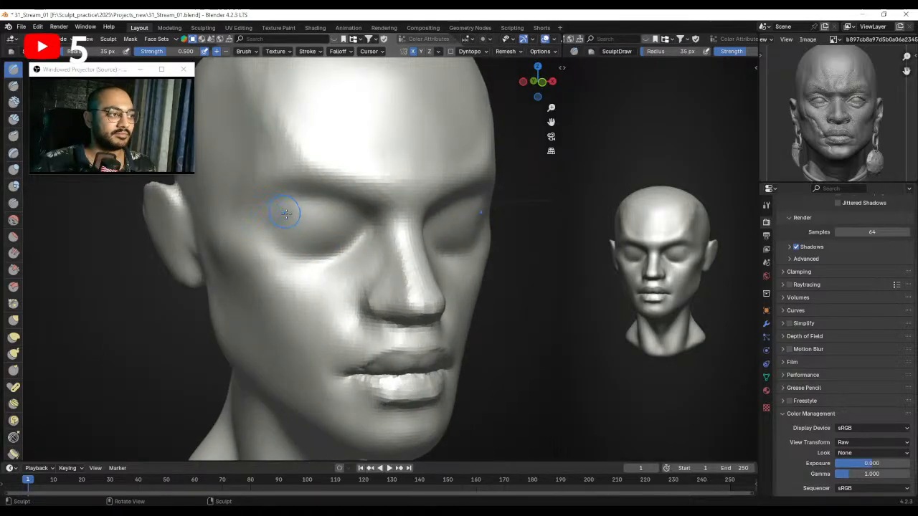
Round out the eyeball and the area beneath it with the Draw brush at 52 px and 48 px.
{"action": "key", "text": "f"}
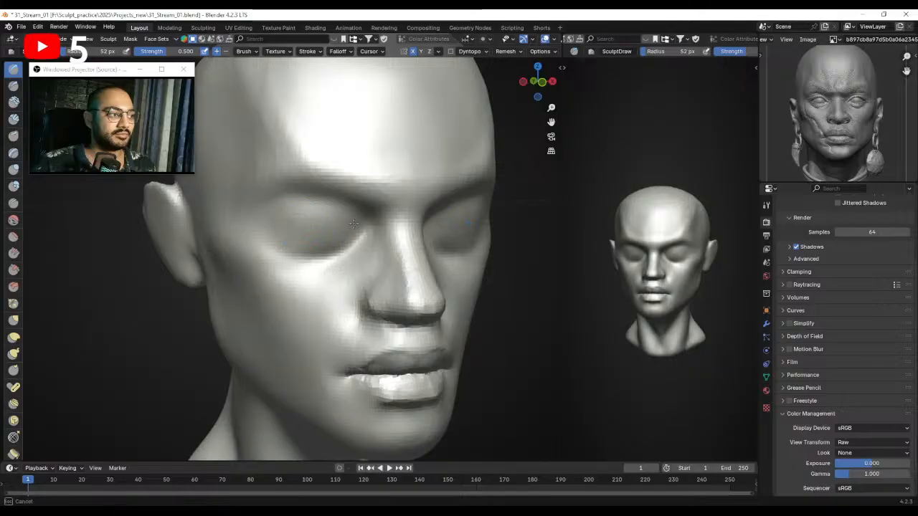
{"action": "left_click", "coordinate": [324, 252]}
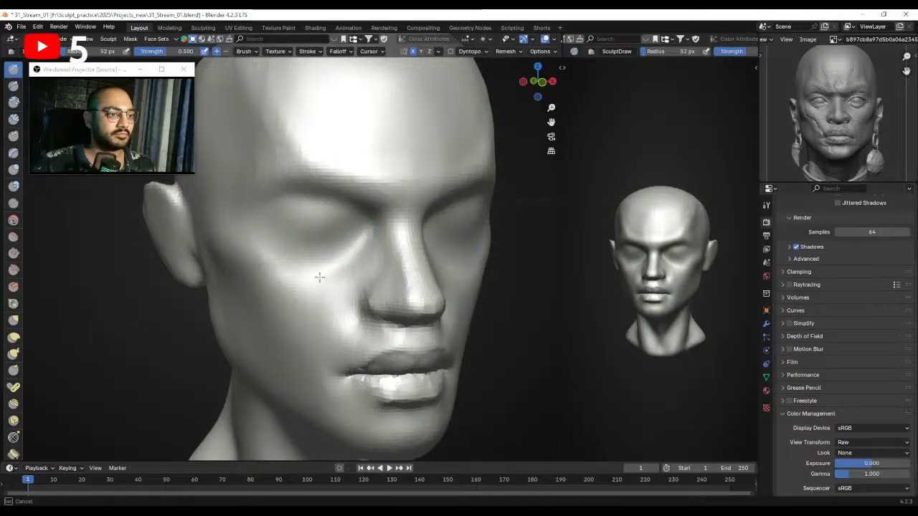
{"action": "mouse_move", "coordinate": [305, 291]}
{"action": "middle_mouse_down"}
{"action": "mouse_move", "coordinate": [321, 171]}
{"action": "mouse_move", "coordinate": [329, 281]}
{"action": "middle_mouse_up"}
{"action": "middle_click_drag", "start_coordinate": [347, 248], "coordinate": [352, 261]}
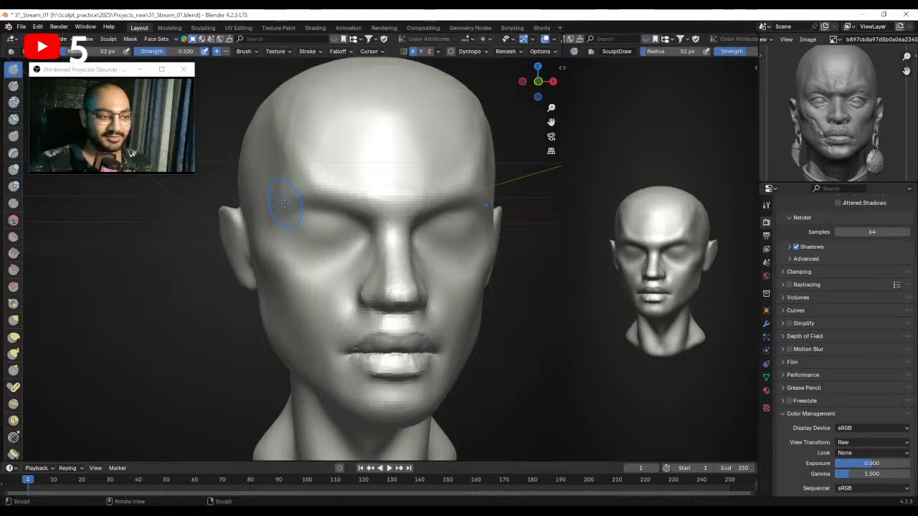
{"action": "mouse_move", "coordinate": [315, 228]}
{"action": "left_mouse_down"}
{"action": "mouse_move", "coordinate": [338, 223]}
{"action": "mouse_move", "coordinate": [309, 234]}
{"action": "left_mouse_up"}
{"action": "middle_click_drag", "start_coordinate": [372, 233], "coordinate": [351, 233]}
{"action": "left_click_drag", "start_coordinate": [322, 215], "coordinate": [360, 231]}
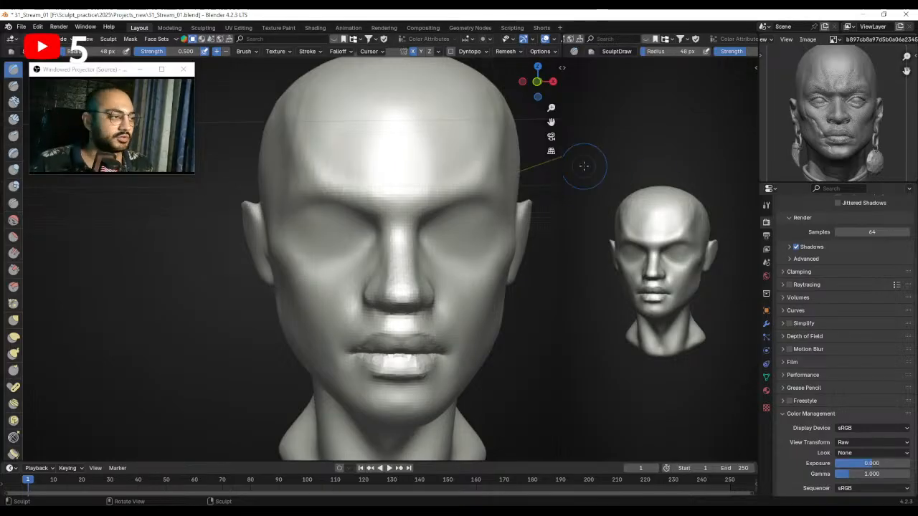
Switch to the Draw Sharp brush and frame the eye in the front orthographic view.
{"action": "left_click_drag", "start_coordinate": [80, 66], "coordinate": [102, 85]}
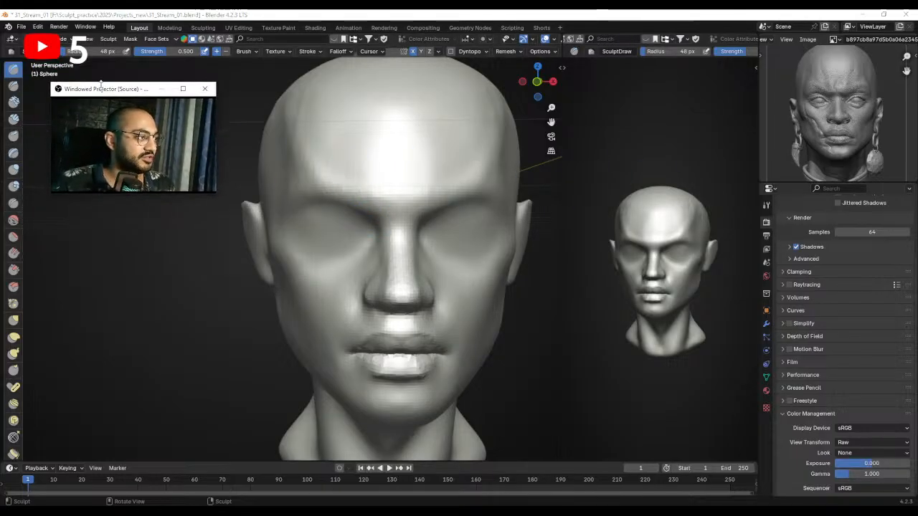
{"action": "left_click", "coordinate": [13, 84]}
{"action": "scroll", "coordinate": [331, 195], "scroll_direction": "up", "scroll_amount": 2}
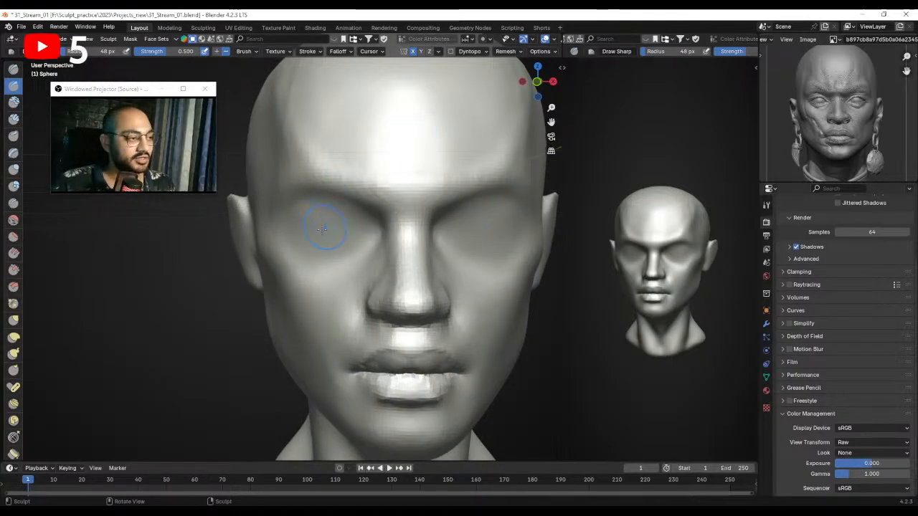
{"action": "key", "text": "KP_1"}
{"action": "scroll", "coordinate": [337, 193], "scroll_direction": "up", "scroll_amount": 3}
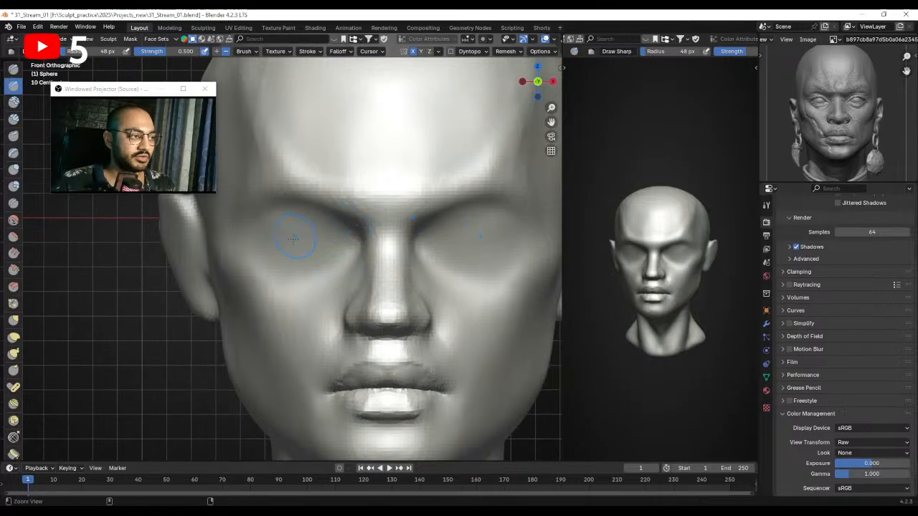
{"action": "middle_click_drag", "start_coordinate": [297, 231], "coordinate": [323, 230], "text": "shift"}
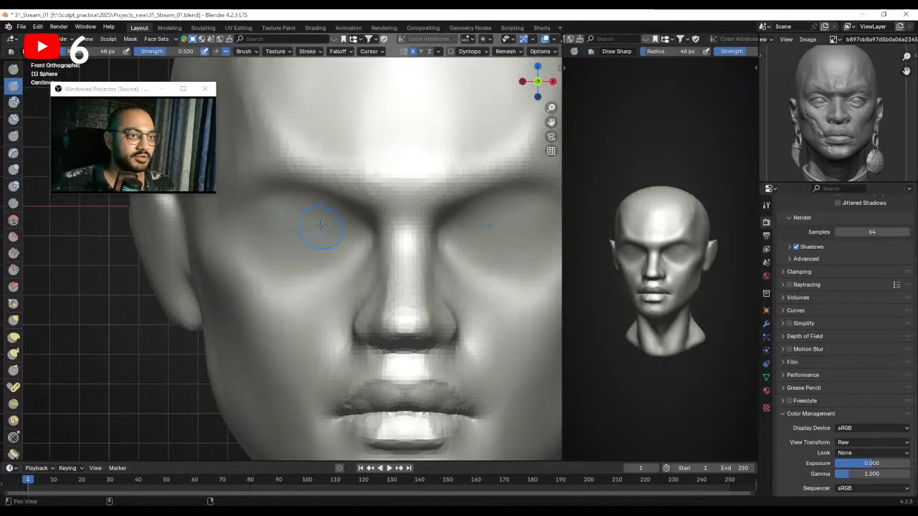
{"action": "scroll", "coordinate": [293, 230], "scroll_direction": "up", "scroll_amount": 1}
{"action": "middle_click_drag", "start_coordinate": [280, 231], "coordinate": [287, 229], "text": "shift"}
{"action": "mouse_move", "coordinate": [262, 238]}
{"action": "left_mouse_down", "text": "ctrl"}
{"action": "mouse_move", "coordinate": [303, 214]}
{"action": "mouse_move", "coordinate": [339, 219]}
{"action": "left_mouse_up", "text": "ctrl"}
{"action": "key", "text": "ctrl+z"}
{"action": "key", "text": "bracketleft"}
{"action": "key", "text": "ctrl+z"}
Carve the arched upper eyelid line across the eye with the Draw Sharp brush at 33 px, refining it at 28 px.
{"action": "middle_click_drag", "start_coordinate": [355, 241], "coordinate": [340, 237], "text": "shift"}
{"action": "key", "text": "f"}
{"action": "left_click", "coordinate": [351, 232]}
{"action": "mouse_move", "coordinate": [313, 226]}
{"action": "left_mouse_down", "text": "shift"}
{"action": "mouse_move", "coordinate": [310, 216]}
{"action": "mouse_move", "coordinate": [288, 214]}
{"action": "mouse_move", "coordinate": [335, 233]}
{"action": "mouse_move", "coordinate": [308, 234]}
{"action": "left_mouse_up", "text": "shift"}
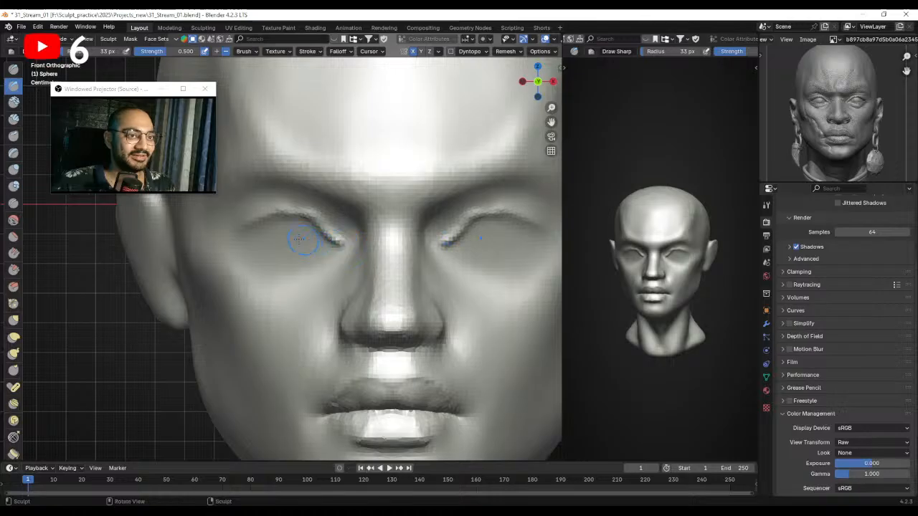
{"action": "middle_click_drag", "start_coordinate": [308, 233], "coordinate": [287, 231]}
{"action": "mouse_move", "coordinate": [291, 234]}
{"action": "left_mouse_down"}
{"action": "mouse_move", "coordinate": [273, 220]}
{"action": "mouse_move", "coordinate": [238, 219]}
{"action": "mouse_move", "coordinate": [228, 237]}
{"action": "mouse_move", "coordinate": [198, 243]}
{"action": "left_mouse_up"}
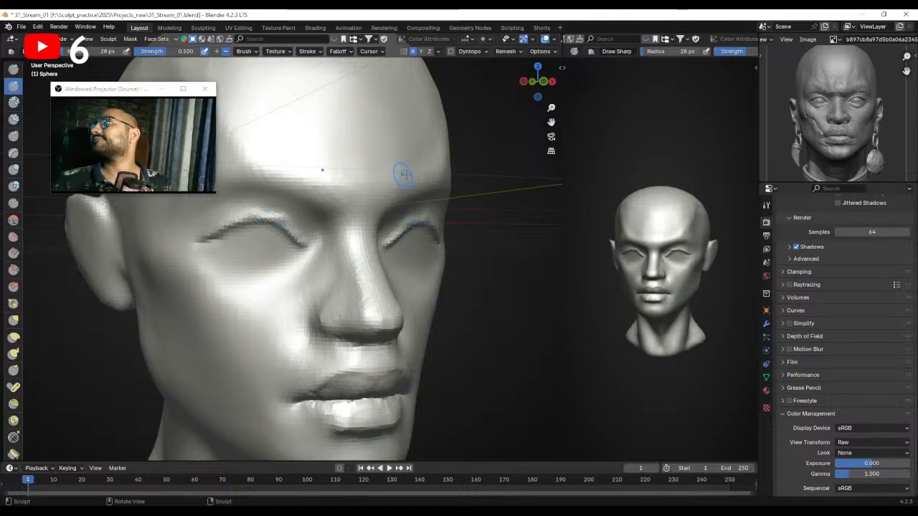
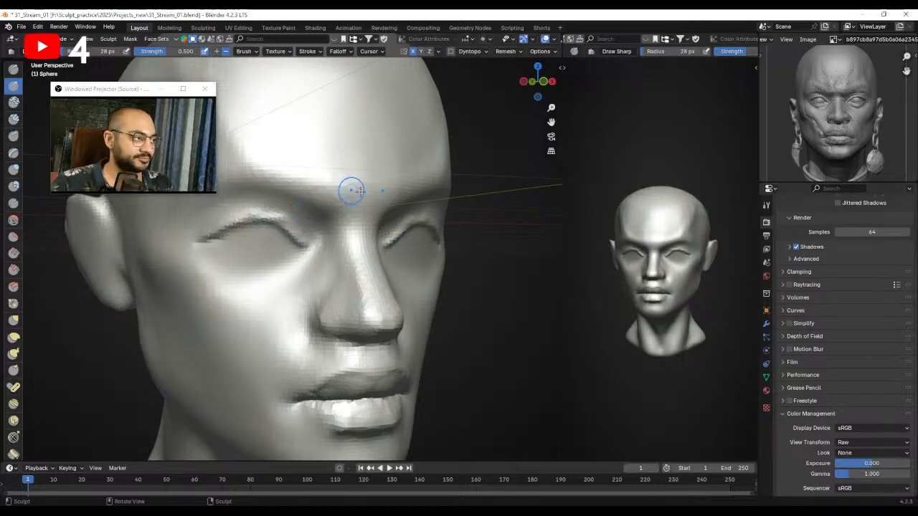
Deepen the upper eyelid line from outer to inner corner with the Draw Sharp brush at 28 px and 49 px.
{"action": "mouse_move", "coordinate": [339, 254]}
{"action": "middle_mouse_down"}
{"action": "mouse_move", "coordinate": [331, 233]}
{"action": "mouse_move", "coordinate": [330, 257]}
{"action": "mouse_move", "coordinate": [335, 250]}
{"action": "middle_mouse_up"}
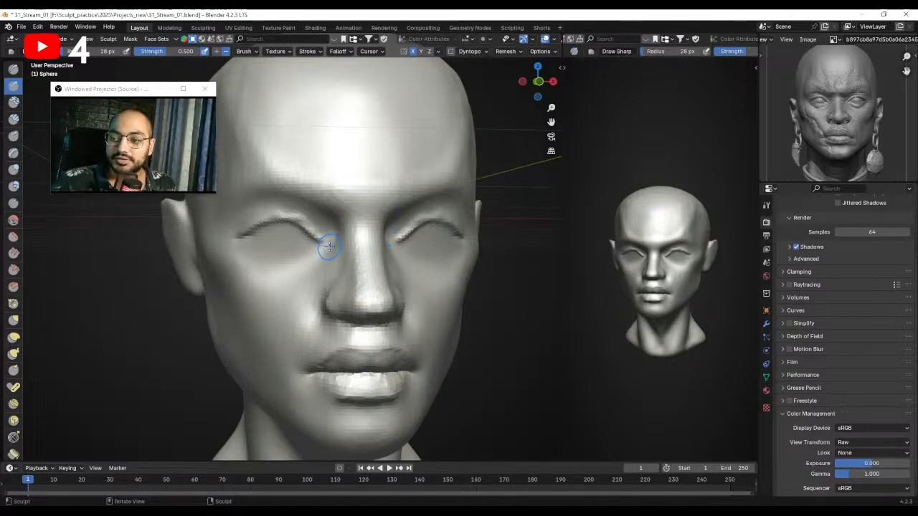
{"action": "mouse_move", "coordinate": [290, 254]}
{"action": "left_mouse_down", "text": "alt"}
{"action": "mouse_move", "coordinate": [319, 265]}
{"action": "mouse_move", "coordinate": [306, 218]}
{"action": "left_mouse_up", "text": "alt"}
{"action": "mouse_move", "coordinate": [289, 233]}
{"action": "middle_mouse_down"}
{"action": "mouse_move", "coordinate": [349, 232]}
{"action": "mouse_move", "coordinate": [265, 225]}
{"action": "middle_mouse_up"}
{"action": "scroll", "coordinate": [263, 226], "scroll_direction": "up", "scroll_amount": 1}
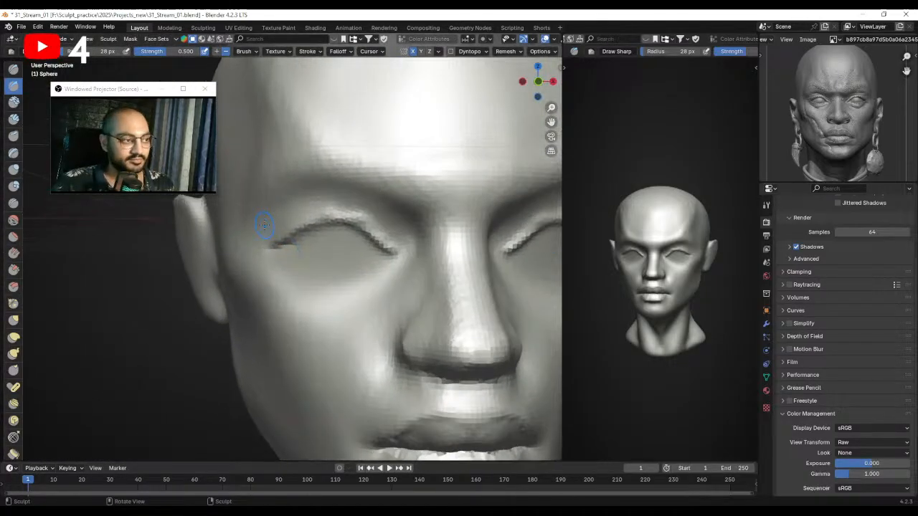
{"action": "mouse_move", "coordinate": [342, 256]}
{"action": "middle_mouse_down"}
{"action": "mouse_move", "coordinate": [311, 230]}
{"action": "mouse_move", "coordinate": [274, 225]}
{"action": "middle_mouse_up"}
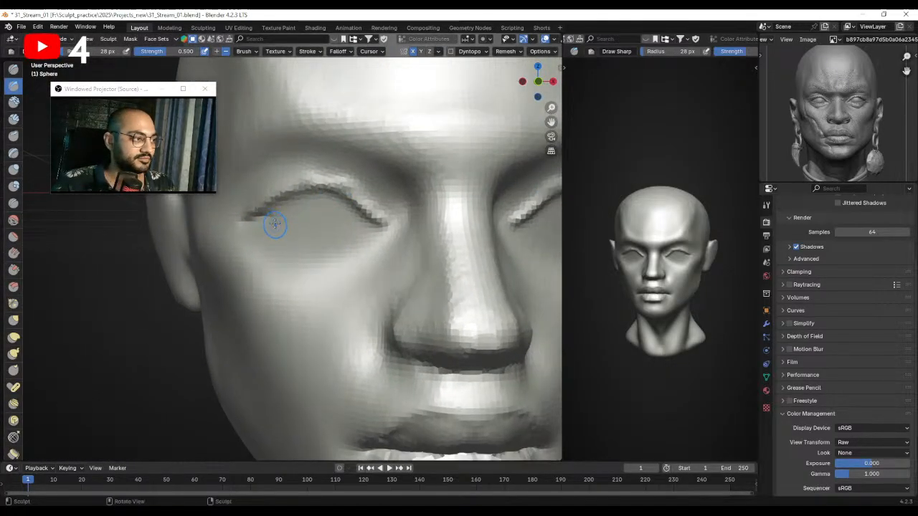
{"action": "left_click_drag", "start_coordinate": [293, 202], "coordinate": [252, 220]}
{"action": "left_click_drag", "start_coordinate": [303, 200], "coordinate": [315, 198]}
{"action": "key", "text": "f"}
{"action": "left_click", "coordinate": [320, 203]}
{"action": "left_click_drag", "start_coordinate": [363, 221], "coordinate": [370, 227]}
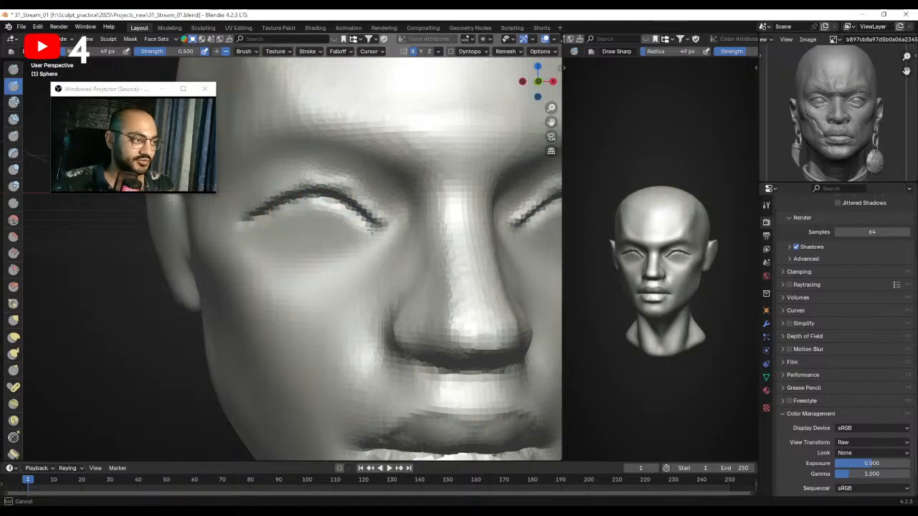
Adjust the curvature of the eye area from below and from the side with the Grab brush at about 88 px.
{"action": "mouse_move", "coordinate": [334, 215]}
{"action": "middle_mouse_down"}
{"action": "mouse_move", "coordinate": [352, 184]}
{"action": "mouse_move", "coordinate": [341, 208]}
{"action": "mouse_move", "coordinate": [343, 190]}
{"action": "mouse_move", "coordinate": [332, 207]}
{"action": "mouse_move", "coordinate": [312, 203]}
{"action": "middle_mouse_up"}
{"action": "key", "text": "g"}
{"action": "key", "text": "bracketleft"}
{"action": "key", "text": "bracketleft"}
{"action": "key", "text": "bracketleft"}
{"action": "left_click_drag", "start_coordinate": [324, 206], "coordinate": [319, 207]}
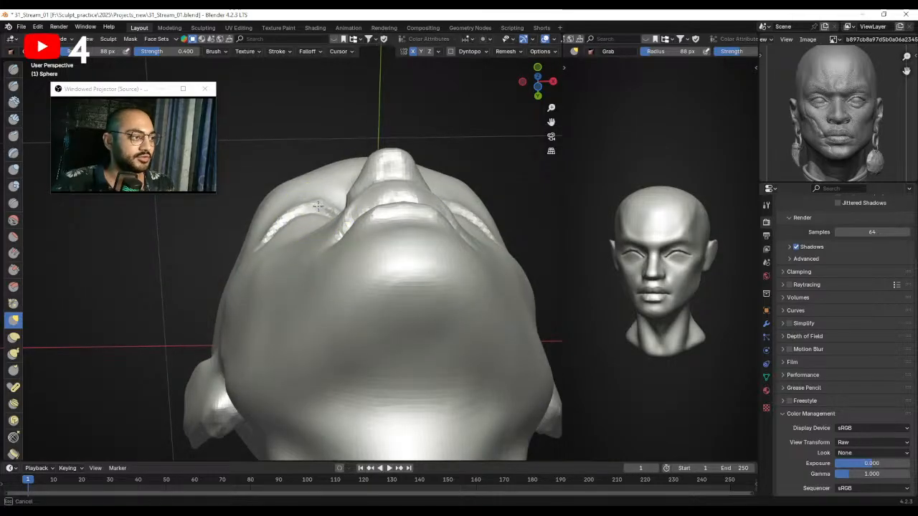
{"action": "mouse_move", "coordinate": [317, 208]}
{"action": "middle_mouse_down"}
{"action": "mouse_move", "coordinate": [328, 266]}
{"action": "mouse_move", "coordinate": [266, 216]}
{"action": "mouse_move", "coordinate": [355, 223]}
{"action": "mouse_move", "coordinate": [308, 222]}
{"action": "mouse_move", "coordinate": [340, 232]}
{"action": "mouse_move", "coordinate": [299, 271]}
{"action": "mouse_move", "coordinate": [308, 250]}
{"action": "mouse_move", "coordinate": [340, 242]}
{"action": "mouse_move", "coordinate": [324, 246]}
{"action": "middle_mouse_up"}
{"action": "key", "text": "f"}
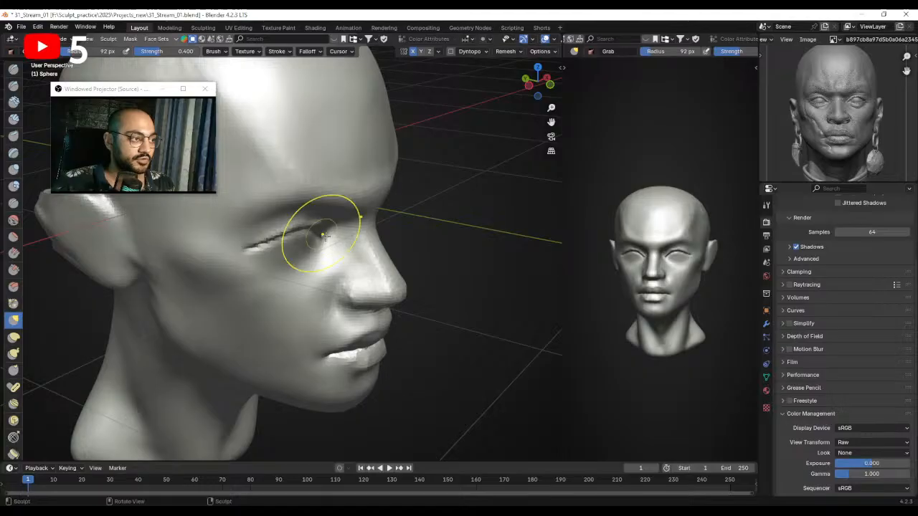
{"action": "left_click", "coordinate": [322, 231]}
{"action": "mouse_move", "coordinate": [327, 245]}
{"action": "middle_mouse_down"}
{"action": "mouse_move", "coordinate": [355, 206]}
{"action": "mouse_move", "coordinate": [311, 232]}
{"action": "mouse_move", "coordinate": [301, 269]}
{"action": "mouse_move", "coordinate": [241, 236]}
{"action": "mouse_move", "coordinate": [328, 230]}
{"action": "mouse_move", "coordinate": [332, 241]}
{"action": "mouse_move", "coordinate": [307, 257]}
{"action": "mouse_move", "coordinate": [248, 175]}
{"action": "middle_mouse_up"}
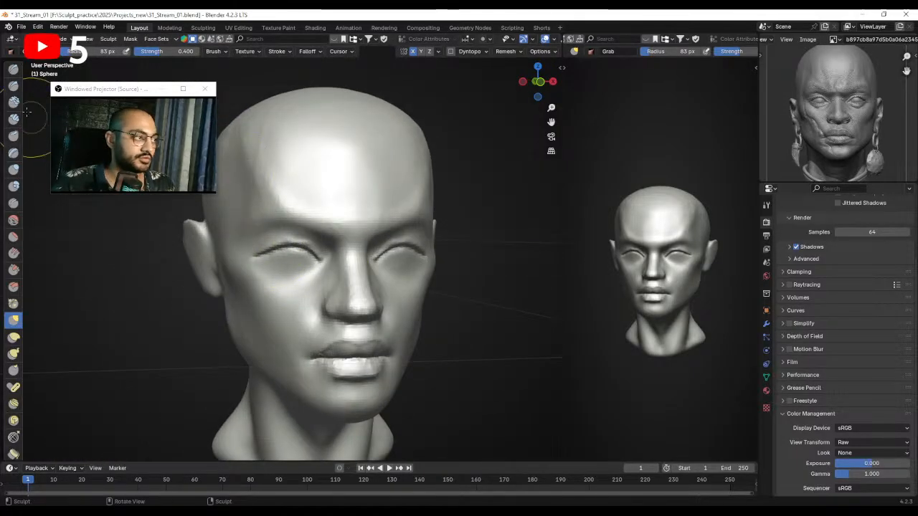
Carve the lower eyelid line beneath the eye toward the inner corner with the Draw Sharp brush at 53 px.
{"action": "left_click", "coordinate": [13, 85]}
{"action": "scroll", "coordinate": [284, 233], "scroll_direction": "up", "scroll_amount": 5}
{"action": "mouse_move", "coordinate": [284, 233]}
{"action": "middle_mouse_down"}
{"action": "mouse_move", "coordinate": [302, 213]}
{"action": "mouse_move", "coordinate": [270, 208]}
{"action": "mouse_move", "coordinate": [295, 239]}
{"action": "mouse_move", "coordinate": [289, 232]}
{"action": "mouse_move", "coordinate": [285, 240]}
{"action": "middle_mouse_up"}
{"action": "key", "text": "f"}
{"action": "left_click", "coordinate": [289, 231]}
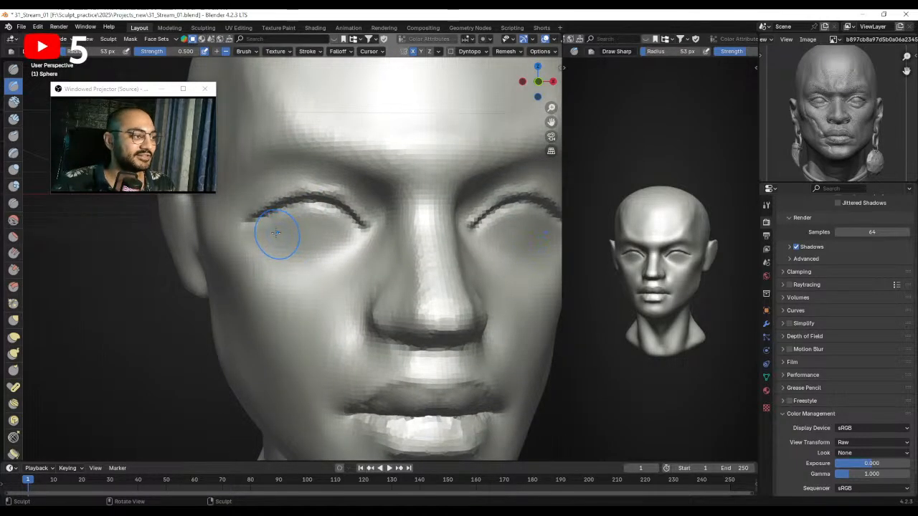
{"action": "mouse_move", "coordinate": [256, 227]}
{"action": "left_mouse_down"}
{"action": "mouse_move", "coordinate": [281, 240]}
{"action": "mouse_move", "coordinate": [323, 239]}
{"action": "left_mouse_up"}
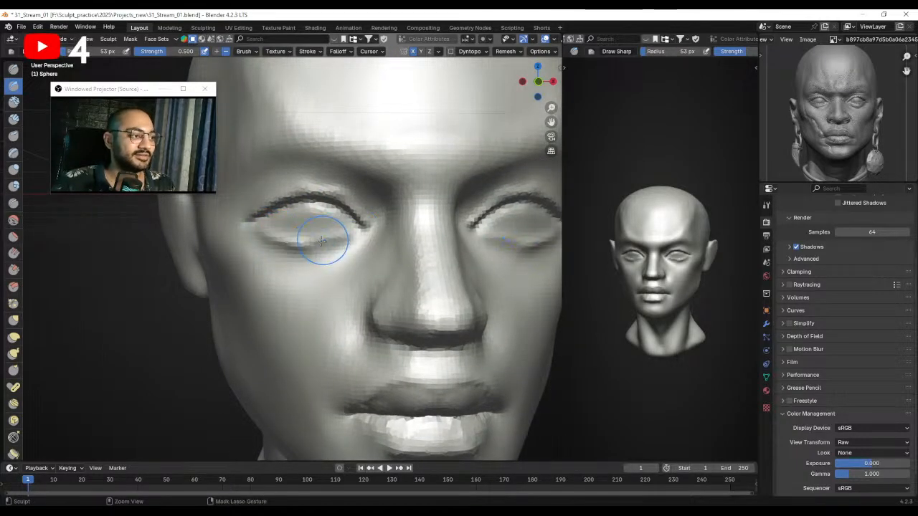
{"action": "key", "text": "ctrl+z"}
{"action": "key", "text": "ctrl+z"}
{"action": "mouse_move", "coordinate": [264, 235]}
{"action": "left_mouse_down"}
{"action": "mouse_move", "coordinate": [292, 246]}
{"action": "mouse_move", "coordinate": [346, 231]}
{"action": "left_mouse_up"}
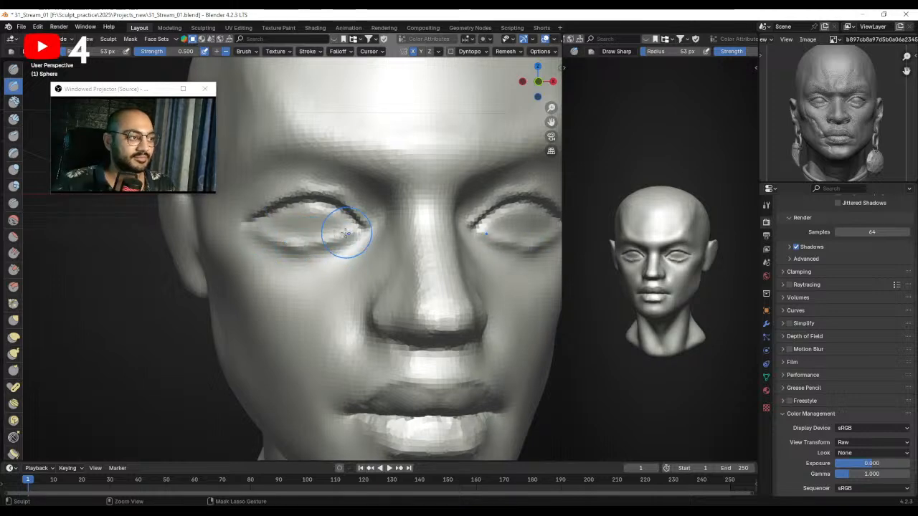
Deepen the lower eyelid line from the inner corner outward with the Draw Sharp brush at about 53 px.
{"action": "middle_click_drag", "start_coordinate": [331, 235], "coordinate": [323, 251], "text": "ctrl"}
{"action": "mouse_move", "coordinate": [347, 236]}
{"action": "left_mouse_down"}
{"action": "mouse_move", "coordinate": [311, 267]}
{"action": "mouse_move", "coordinate": [264, 246]}
{"action": "mouse_move", "coordinate": [294, 266]}
{"action": "mouse_move", "coordinate": [326, 248]}
{"action": "left_mouse_up"}
{"action": "key", "text": "f"}
{"action": "left_click", "coordinate": [284, 264]}
{"action": "left_click_drag", "start_coordinate": [265, 260], "coordinate": [339, 249]}
{"action": "key", "text": "f"}
{"action": "left_click", "coordinate": [251, 261]}
{"action": "left_click_drag", "start_coordinate": [340, 251], "coordinate": [297, 268]}
Undo the last eyelid stroke and recarve the lower lid line from the inner corner with the Draw Sharp brush.
{"action": "key", "text": "f"}
{"action": "left_click", "coordinate": [326, 265]}
{"action": "key", "text": "ctrl+z"}
{"action": "mouse_move", "coordinate": [347, 247]}
{"action": "left_mouse_down"}
{"action": "mouse_move", "coordinate": [291, 270]}
{"action": "mouse_move", "coordinate": [341, 246]}
{"action": "mouse_move", "coordinate": [303, 279]}
{"action": "mouse_move", "coordinate": [296, 266]}
{"action": "left_mouse_up"}
{"action": "key", "text": "f"}
{"action": "left_click", "coordinate": [331, 258]}
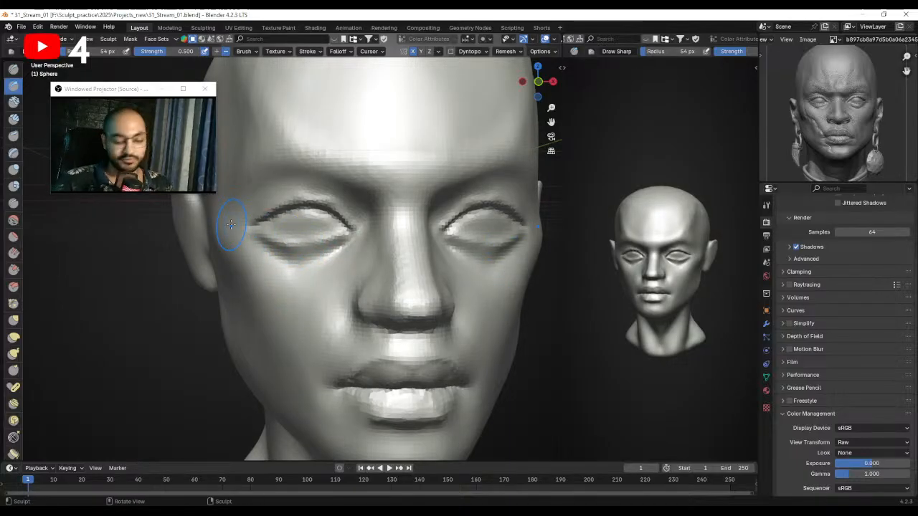
Adjust the eye area in side view and from the front with the Grab brush at about 95 to 108 px.
{"action": "key", "text": "KP_3"}
{"action": "middle_click_drag", "start_coordinate": [230, 237], "coordinate": [356, 263], "text": "shift"}
{"action": "key", "text": "g"}
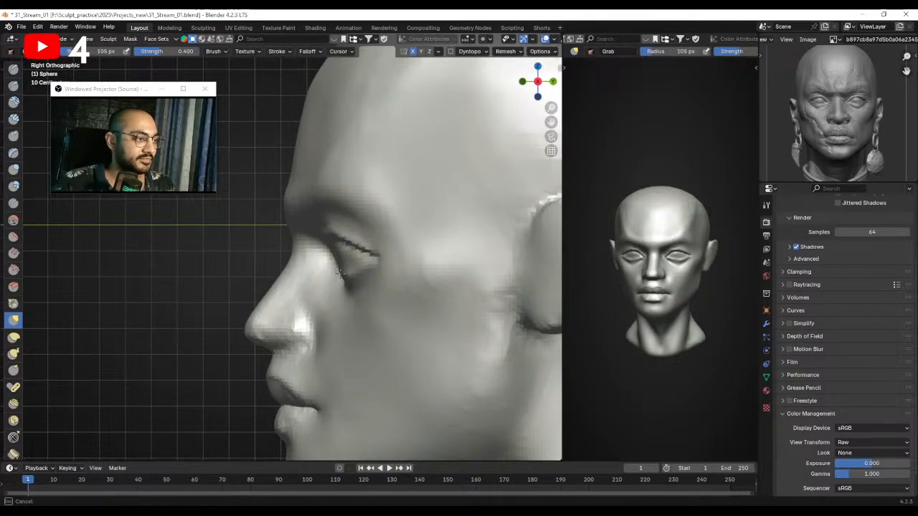
{"action": "mouse_move", "coordinate": [342, 271]}
{"action": "middle_mouse_down"}
{"action": "mouse_move", "coordinate": [415, 251]}
{"action": "mouse_move", "coordinate": [338, 262]}
{"action": "mouse_move", "coordinate": [368, 256]}
{"action": "mouse_move", "coordinate": [358, 267]}
{"action": "mouse_move", "coordinate": [327, 259]}
{"action": "mouse_move", "coordinate": [336, 268]}
{"action": "mouse_move", "coordinate": [349, 264]}
{"action": "mouse_move", "coordinate": [311, 242]}
{"action": "mouse_move", "coordinate": [344, 270]}
{"action": "mouse_move", "coordinate": [334, 229]}
{"action": "mouse_move", "coordinate": [335, 264]}
{"action": "mouse_move", "coordinate": [348, 251]}
{"action": "middle_mouse_up"}
{"action": "scroll", "coordinate": [322, 227], "scroll_direction": "up", "scroll_amount": 1}
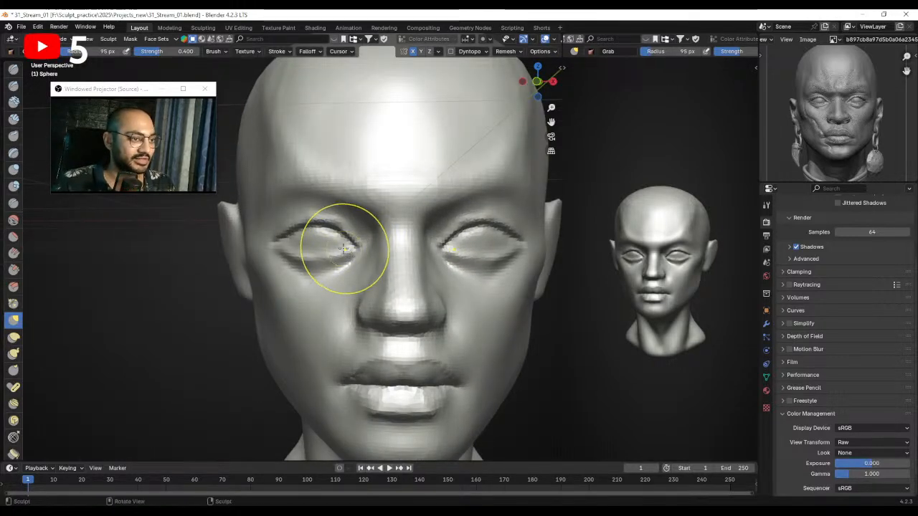
{"action": "scroll", "coordinate": [334, 260], "scroll_direction": "down", "scroll_amount": 1}
{"action": "mouse_move", "coordinate": [311, 277]}
{"action": "middle_mouse_down"}
{"action": "mouse_move", "coordinate": [285, 251]}
{"action": "mouse_move", "coordinate": [363, 269]}
{"action": "mouse_move", "coordinate": [311, 277]}
{"action": "middle_mouse_up"}
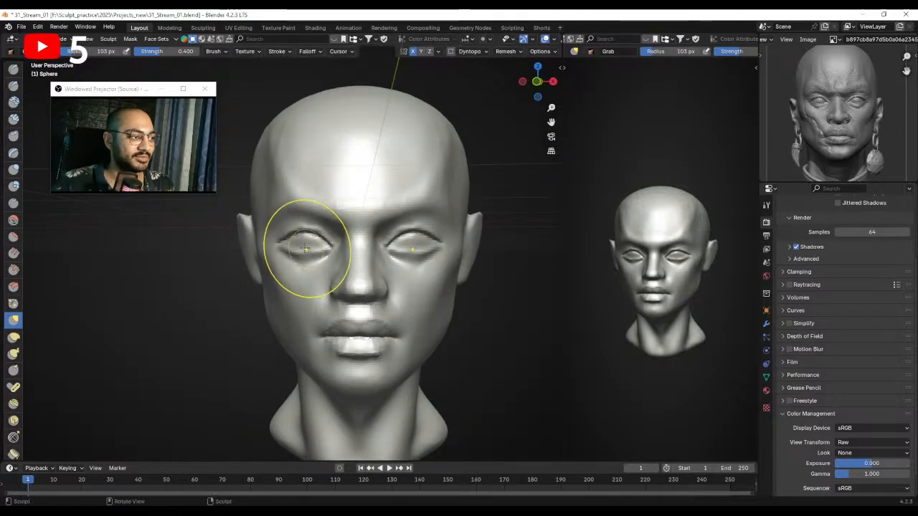
{"action": "middle_click_drag", "start_coordinate": [280, 247], "coordinate": [284, 272]}
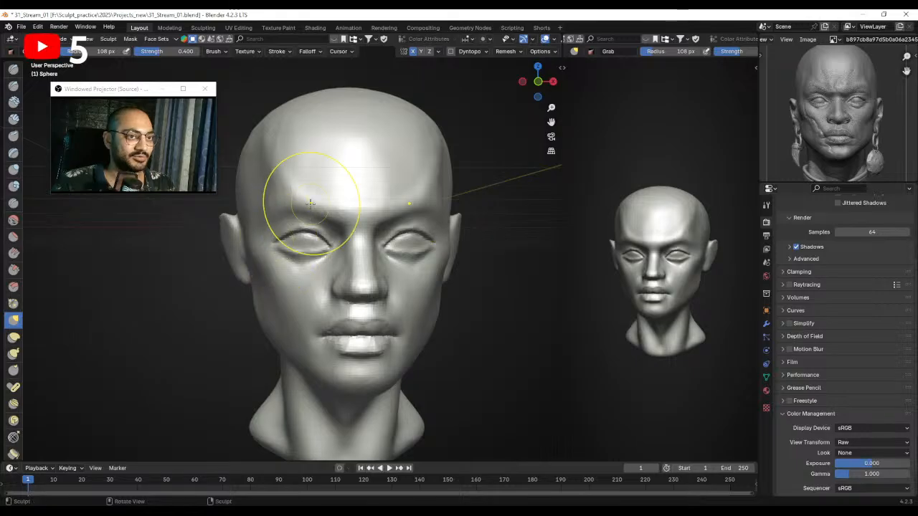
Reshape the eye outline between the inner and outer corners with the Grab brush.
{"action": "mouse_move", "coordinate": [303, 222]}
{"action": "middle_mouse_down", "text": "ctrl"}
{"action": "mouse_move", "coordinate": [289, 207]}
{"action": "mouse_move", "coordinate": [319, 244]}
{"action": "middle_mouse_up", "text": "ctrl"}
{"action": "key", "text": "f"}
{"action": "left_click", "coordinate": [348, 244]}
{"action": "left_click_drag", "start_coordinate": [348, 243], "coordinate": [281, 236]}
{"action": "mouse_move", "coordinate": [346, 236]}
{"action": "left_mouse_down", "text": "ctrl+alt"}
{"action": "mouse_move", "coordinate": [357, 268]}
{"action": "mouse_move", "coordinate": [330, 248]}
{"action": "left_mouse_up", "text": "ctrl+alt"}
{"action": "mouse_move", "coordinate": [330, 247]}
{"action": "left_mouse_down", "text": "ctrl+alt"}
{"action": "mouse_move", "coordinate": [318, 222]}
{"action": "mouse_move", "coordinate": [312, 239]}
{"action": "left_mouse_up", "text": "ctrl+alt"}
Refine the curve of the lower eyelid with a resized Grab brush.
{"action": "key", "text": "f"}
{"action": "left_click", "coordinate": [306, 253]}
{"action": "key", "text": "f"}
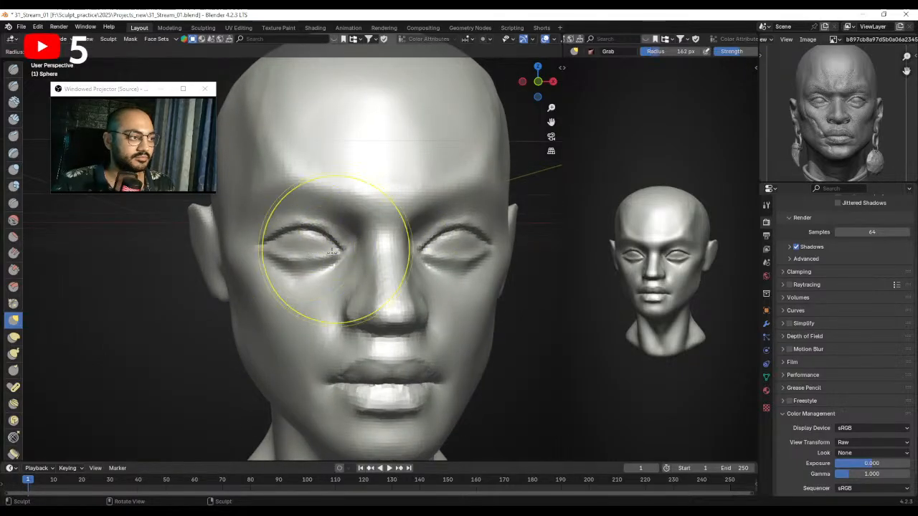
{"action": "left_click", "coordinate": [303, 259]}
{"action": "left_click_drag", "start_coordinate": [306, 258], "coordinate": [308, 252]}
{"action": "mouse_move", "coordinate": [307, 253]}
{"action": "left_mouse_down", "text": "ctrl+alt"}
{"action": "mouse_move", "coordinate": [319, 231]}
{"action": "mouse_move", "coordinate": [360, 248]}
{"action": "mouse_move", "coordinate": [363, 234]}
{"action": "left_mouse_up", "text": "ctrl+alt"}
Refine the inner eye corner and the upper eyelid curve with the Grab brush at about 67 px.
{"action": "key", "text": "f"}
{"action": "left_click", "coordinate": [338, 257]}
{"action": "key", "text": "f"}
{"action": "left_click", "coordinate": [348, 244]}
{"action": "key", "text": "f"}
{"action": "left_click", "coordinate": [376, 247]}
{"action": "key", "text": "f"}
{"action": "left_click", "coordinate": [371, 241]}
{"action": "left_click_drag", "start_coordinate": [361, 231], "coordinate": [348, 239], "text": "ctrl+alt"}
{"action": "key", "text": "f"}
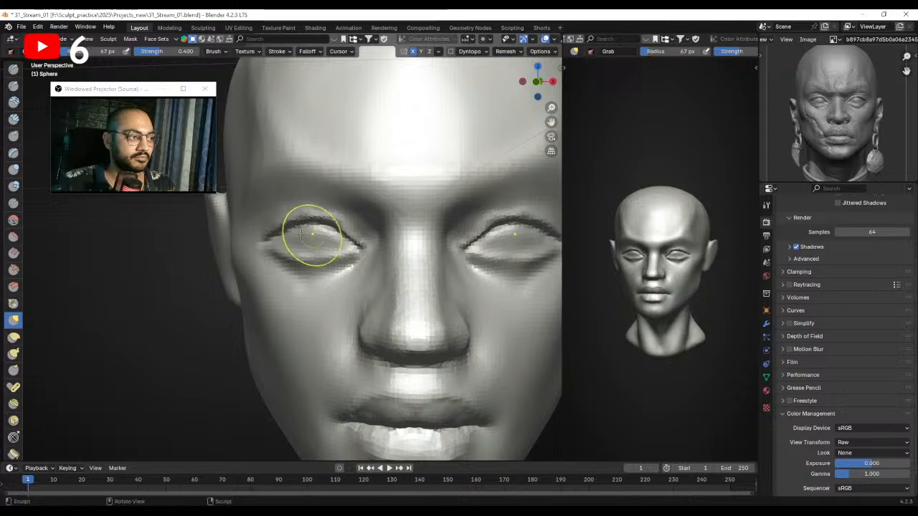
{"action": "left_click", "coordinate": [326, 240]}
{"action": "left_click_drag", "start_coordinate": [335, 275], "coordinate": [286, 224], "text": "ctrl+alt"}
Carve out the eye opening beneath the upper eyelid with the Draw Sharp brush.
{"action": "left_click", "coordinate": [13, 87]}
{"action": "mouse_move", "coordinate": [286, 222]}
{"action": "left_mouse_down", "text": "alt"}
{"action": "mouse_move", "coordinate": [315, 218]}
{"action": "mouse_move", "coordinate": [281, 237]}
{"action": "mouse_move", "coordinate": [300, 234]}
{"action": "left_mouse_up", "text": "alt"}
{"action": "key", "text": "f"}
{"action": "left_click", "coordinate": [339, 218]}
{"action": "key", "text": "f"}
{"action": "left_click", "coordinate": [327, 236]}
{"action": "mouse_move", "coordinate": [316, 233]}
{"action": "left_mouse_down"}
{"action": "mouse_move", "coordinate": [352, 229]}
{"action": "mouse_move", "coordinate": [369, 242]}
{"action": "mouse_move", "coordinate": [322, 234]}
{"action": "mouse_move", "coordinate": [305, 245]}
{"action": "mouse_move", "coordinate": [333, 243]}
{"action": "left_mouse_up"}
{"action": "key", "text": "f"}
{"action": "left_click", "coordinate": [340, 239]}
{"action": "key", "text": "f"}
{"action": "left_click", "coordinate": [306, 245]}
Deepen the eye opening along the lower lid and toward the outer corner with the Draw Sharp brush.
{"action": "left_click_drag", "start_coordinate": [301, 239], "coordinate": [320, 245], "text": "alt"}
{"action": "key", "text": "f"}
{"action": "left_click", "coordinate": [322, 249]}
{"action": "mouse_move", "coordinate": [308, 242]}
{"action": "left_mouse_down", "text": "alt"}
{"action": "mouse_move", "coordinate": [340, 246]}
{"action": "mouse_move", "coordinate": [320, 267]}
{"action": "mouse_move", "coordinate": [311, 243]}
{"action": "mouse_move", "coordinate": [340, 242]}
{"action": "mouse_move", "coordinate": [323, 238]}
{"action": "left_mouse_up", "text": "alt"}
{"action": "key", "text": "f"}
{"action": "left_click", "coordinate": [319, 268]}
{"action": "key", "text": "f"}
{"action": "left_click", "coordinate": [264, 242]}
{"action": "left_click_drag", "start_coordinate": [258, 243], "coordinate": [271, 244], "text": "alt"}
Smooth the surface inside the hollowed eye opening.
{"action": "mouse_move", "coordinate": [306, 249]}
{"action": "middle_mouse_down"}
{"action": "mouse_move", "coordinate": [327, 255]}
{"action": "mouse_move", "coordinate": [297, 231]}
{"action": "middle_mouse_up"}
{"action": "key", "text": "f"}
{"action": "left_click", "coordinate": [339, 252]}
{"action": "left_click_drag", "start_coordinate": [287, 235], "coordinate": [310, 234], "text": "shift"}
Adjust the overall eye shape in front view with the Grab brush at about 160 to 169 px.
{"action": "mouse_move", "coordinate": [307, 233]}
{"action": "middle_mouse_down"}
{"action": "mouse_move", "coordinate": [337, 229]}
{"action": "mouse_move", "coordinate": [287, 248]}
{"action": "mouse_move", "coordinate": [297, 261]}
{"action": "mouse_move", "coordinate": [351, 265]}
{"action": "mouse_move", "coordinate": [330, 265]}
{"action": "mouse_move", "coordinate": [334, 272]}
{"action": "mouse_move", "coordinate": [340, 256]}
{"action": "middle_mouse_up"}
{"action": "key", "text": "g"}
{"action": "left_click_drag", "start_coordinate": [340, 257], "coordinate": [340, 285], "text": "ctrl+alt"}
{"action": "key", "text": "KP_1"}
{"action": "mouse_move", "coordinate": [343, 259]}
{"action": "middle_mouse_down", "text": "ctrl"}
{"action": "mouse_move", "coordinate": [340, 246]}
{"action": "mouse_move", "coordinate": [348, 255]}
{"action": "middle_mouse_up", "text": "ctrl"}
{"action": "key", "text": "f"}
{"action": "left_click", "coordinate": [371, 246]}
{"action": "left_click_drag", "start_coordinate": [304, 240], "coordinate": [302, 235]}
{"action": "scroll", "coordinate": [303, 248], "scroll_direction": "down", "scroll_amount": 1}
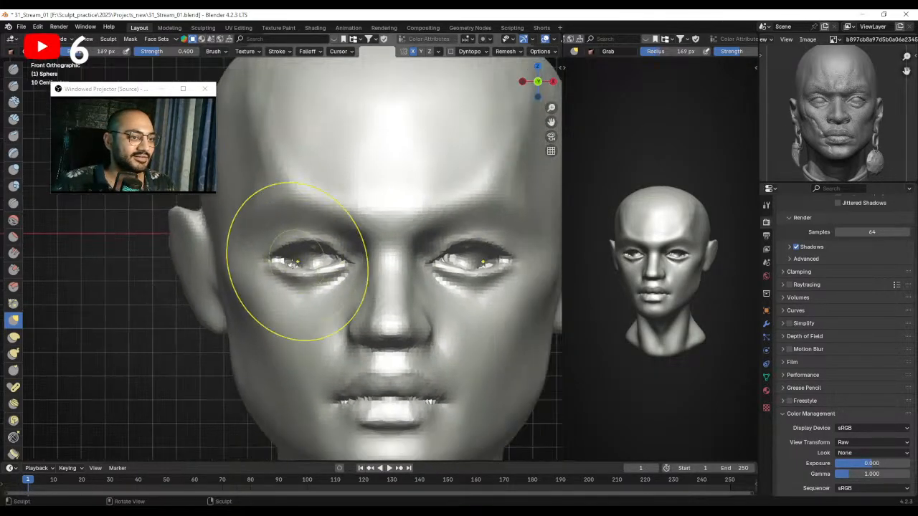
{"action": "scroll", "coordinate": [302, 269], "scroll_direction": "down", "scroll_amount": 1}
{"action": "left_click", "coordinate": [301, 272]}
{"action": "middle_click_drag", "start_coordinate": [294, 278], "coordinate": [162, 192]}
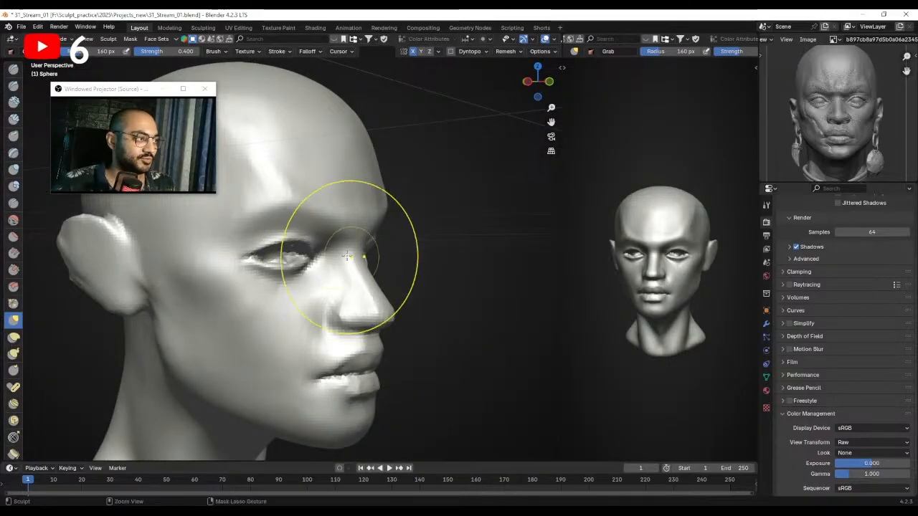
Add a UV sphere in Object Mode and shade it smooth.
{"action": "key", "text": "ctrl+Tab"}
{"action": "key", "text": "shift+a"}
{"action": "mouse_move", "coordinate": [396, 247]}
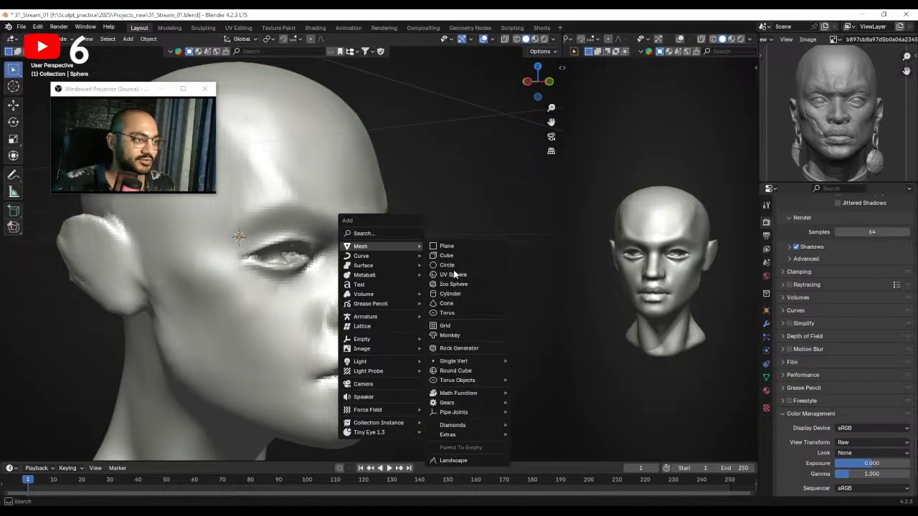
{"action": "left_click", "coordinate": [441, 275]}
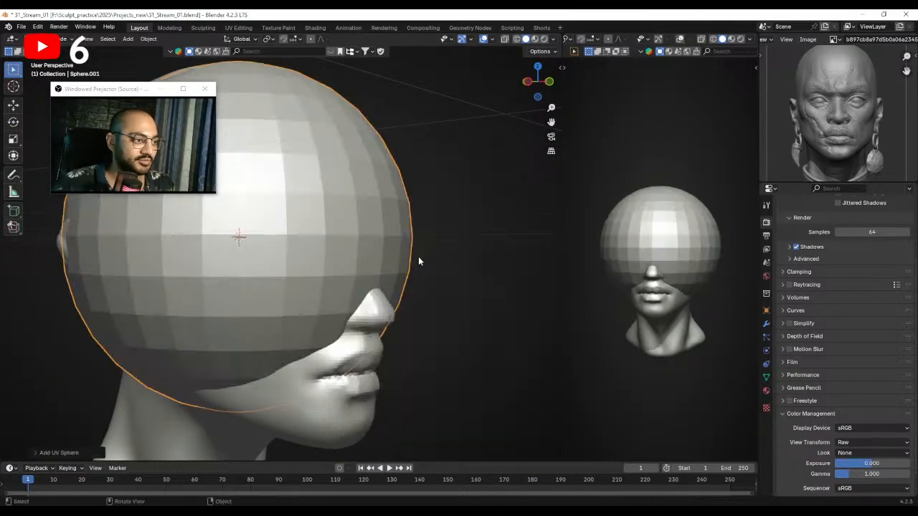
{"action": "right_click", "coordinate": [343, 220]}
{"action": "left_click", "coordinate": [315, 221]}
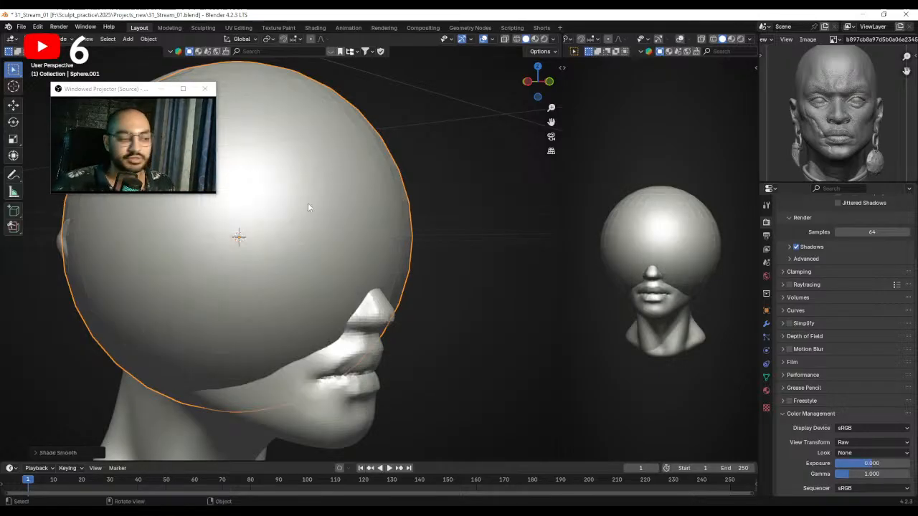
Scale the new sphere down to eyeball size in front view and position it over the hollowed eye.
{"action": "key", "text": "KP_1"}
{"action": "middle_click_drag", "start_coordinate": [404, 225], "coordinate": [346, 257], "text": "ctrl"}
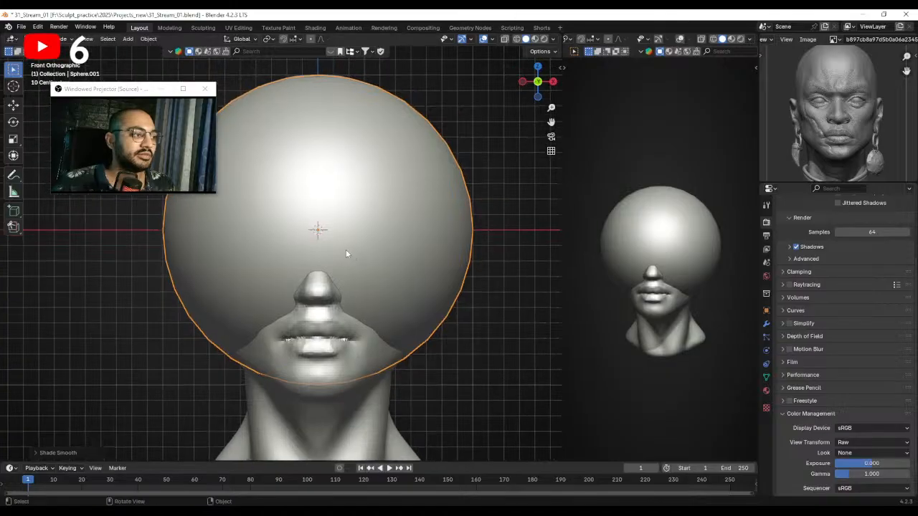
{"action": "key", "text": "s"}
{"action": "left_click", "coordinate": [316, 228]}
{"action": "key", "text": "s"}
{"action": "left_click", "coordinate": [397, 262]}
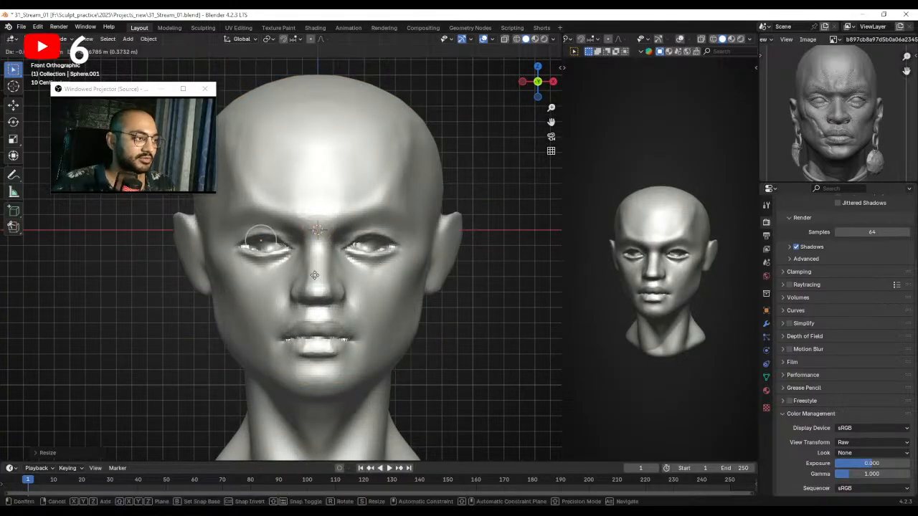
{"action": "left_click", "coordinate": [354, 285]}
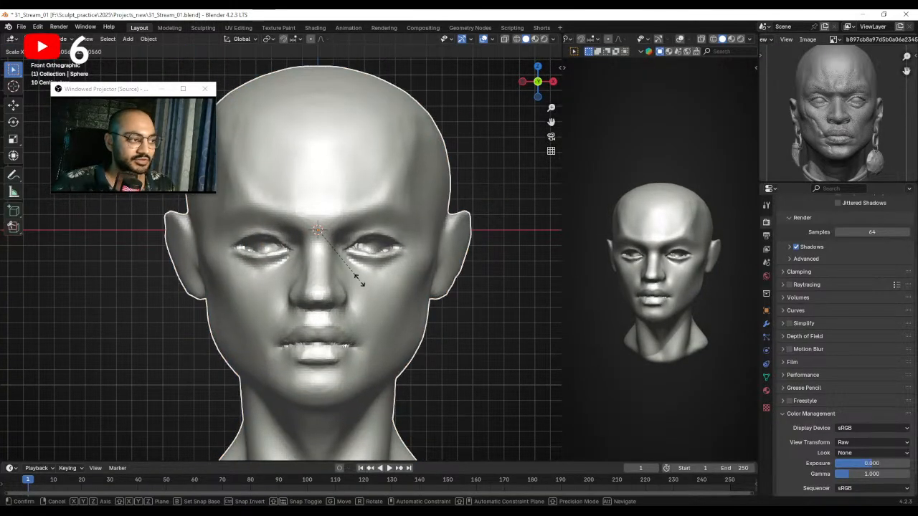
Resize the eyeball sphere and move it forward toward the eye socket in side view.
{"action": "left_click_drag", "start_coordinate": [381, 208], "coordinate": [391, 279], "text": "ctrl"}
{"action": "key", "text": "s"}
{"action": "left_click", "coordinate": [356, 269]}
{"action": "key", "text": "ctrl+KP_3"}
{"action": "scroll", "coordinate": [356, 272], "scroll_direction": "up", "scroll_amount": 4}
{"action": "key", "text": "g"}
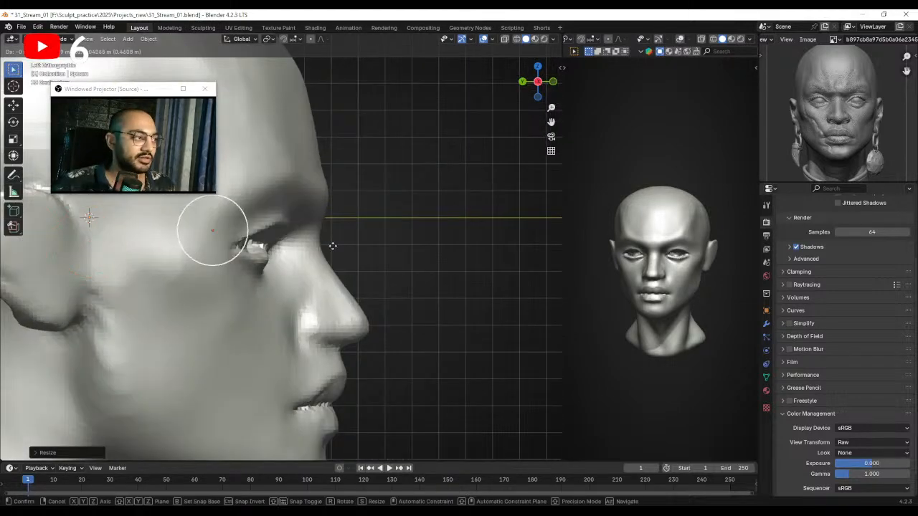
{"action": "left_click", "coordinate": [351, 248]}
Touch up the eyelid in Sculpt Mode and shift the eyeball along the X axis within the socket.
{"action": "middle_click_drag", "start_coordinate": [370, 236], "coordinate": [280, 215]}
{"action": "key", "text": "ctrl+Tab"}
{"action": "mouse_move", "coordinate": [275, 256]}
{"action": "left_mouse_down", "text": "alt"}
{"action": "mouse_move", "coordinate": [302, 194]}
{"action": "mouse_move", "coordinate": [359, 203]}
{"action": "mouse_move", "coordinate": [332, 232]}
{"action": "left_mouse_up", "text": "alt"}
{"action": "key", "text": "ctrl+Tab"}
{"action": "mouse_move", "coordinate": [333, 230]}
{"action": "middle_mouse_down"}
{"action": "mouse_move", "coordinate": [355, 254]}
{"action": "mouse_move", "coordinate": [305, 239]}
{"action": "middle_mouse_up"}
{"action": "key", "text": "g"}
{"action": "key", "text": "x"}
{"action": "left_click", "coordinate": [320, 240]}
{"action": "left_click", "coordinate": [326, 255]}
Sculpt the upper and lower eyelids around the eyeball with a resized brush.
{"action": "key", "text": "ctrl+Tab"}
{"action": "left_click_drag", "start_coordinate": [330, 237], "coordinate": [341, 212], "text": "alt+shift"}
{"action": "key", "text": "f"}
{"action": "left_click", "coordinate": [327, 241]}
{"action": "mouse_move", "coordinate": [341, 212]}
{"action": "left_mouse_down", "text": "alt"}
{"action": "mouse_move", "coordinate": [340, 274]}
{"action": "mouse_move", "coordinate": [322, 251]}
{"action": "mouse_move", "coordinate": [335, 274]}
{"action": "mouse_move", "coordinate": [357, 274]}
{"action": "mouse_move", "coordinate": [348, 266]}
{"action": "left_mouse_up", "text": "alt"}
{"action": "key", "text": "f"}
{"action": "left_click", "coordinate": [329, 269]}
{"action": "left_click_drag", "start_coordinate": [348, 267], "coordinate": [367, 263], "text": "alt"}
Rescale the eyeball and reposition it along the Y and Z axes so it sits behind the eyelids.
{"action": "key", "text": "ctrl+Tab"}
{"action": "left_click", "coordinate": [241, 244]}
{"action": "left_click", "coordinate": [302, 262]}
{"action": "left_click", "coordinate": [294, 256]}
{"action": "key", "text": "s"}
{"action": "left_click", "coordinate": [320, 259]}
{"action": "middle_click_drag", "start_coordinate": [368, 265], "coordinate": [384, 266]}
{"action": "key", "text": "g"}
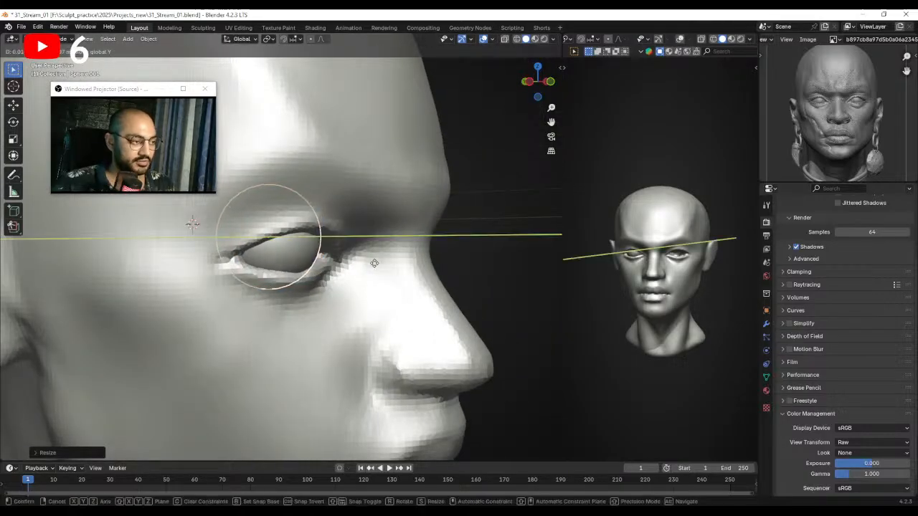
{"action": "key", "text": "z"}
{"action": "left_click", "coordinate": [395, 257]}
{"action": "left_click", "coordinate": [416, 244]}
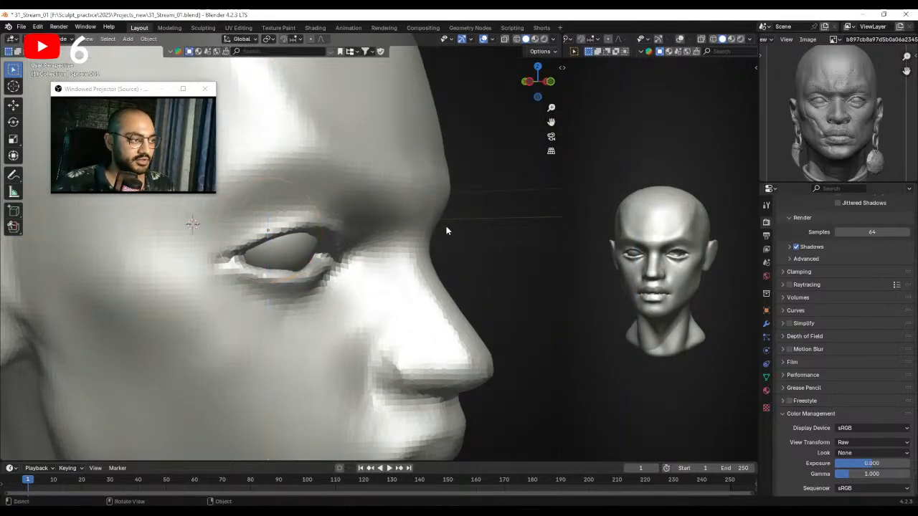
Fit the eyelids around the eyeball from below with the Grab brush at about 88 px.
{"action": "middle_click_drag", "start_coordinate": [449, 224], "coordinate": [375, 241]}
{"action": "key", "text": "ctrl+Tab"}
{"action": "left_click", "coordinate": [350, 272]}
{"action": "middle_click_drag", "start_coordinate": [342, 276], "coordinate": [343, 287]}
{"action": "mouse_move", "coordinate": [308, 260]}
{"action": "middle_mouse_down"}
{"action": "mouse_move", "coordinate": [338, 168]}
{"action": "mouse_move", "coordinate": [310, 217]}
{"action": "mouse_move", "coordinate": [322, 236]}
{"action": "middle_mouse_up"}
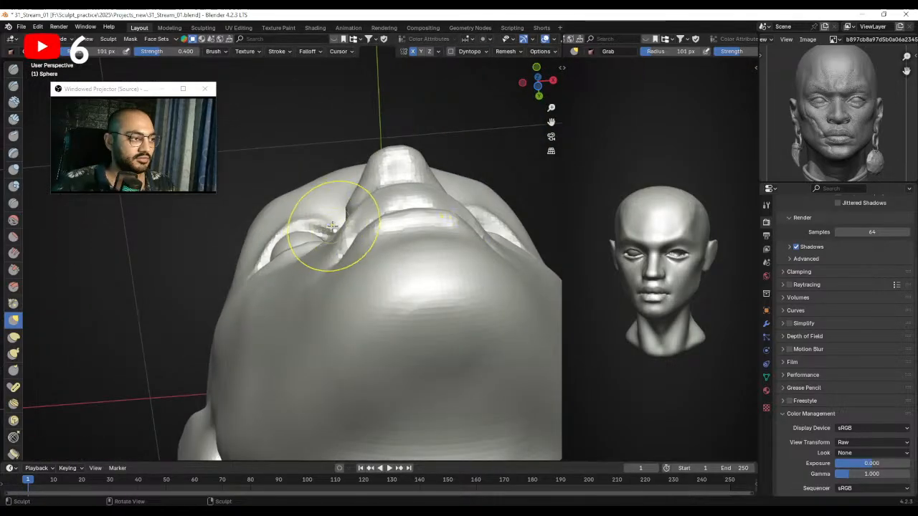
{"action": "key", "text": "f"}
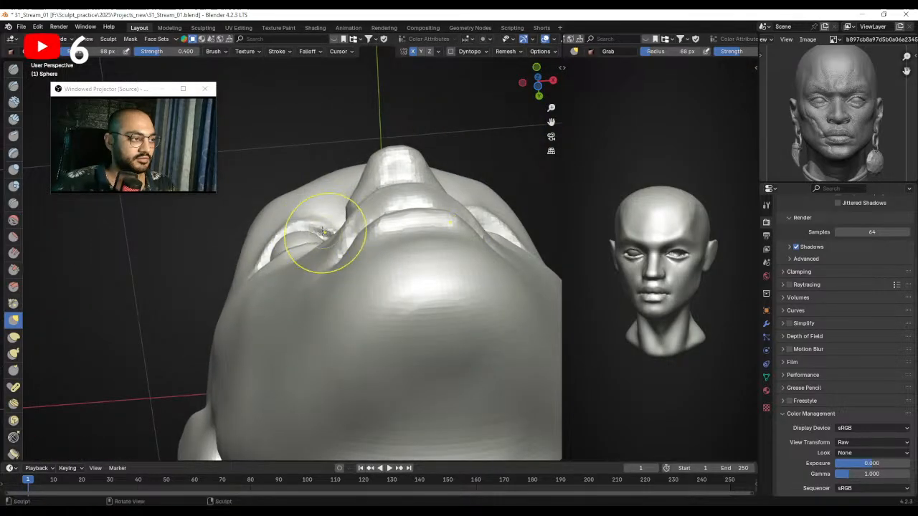
{"action": "middle_click_drag", "start_coordinate": [303, 228], "coordinate": [305, 220]}
{"action": "key", "text": "f"}
{"action": "mouse_move", "coordinate": [293, 237]}
{"action": "left_mouse_down"}
{"action": "mouse_move", "coordinate": [282, 234]}
{"action": "mouse_move", "coordinate": [299, 231]}
{"action": "left_mouse_up"}
{"action": "key", "text": "f"}
{"action": "left_click", "coordinate": [301, 231]}
Adjust the outer eye corner and lower eyelid against the eyeball from the side with the Grab brush.
{"action": "mouse_move", "coordinate": [300, 231]}
{"action": "middle_mouse_down"}
{"action": "mouse_move", "coordinate": [318, 315]}
{"action": "mouse_move", "coordinate": [312, 266]}
{"action": "mouse_move", "coordinate": [347, 248]}
{"action": "mouse_move", "coordinate": [297, 286]}
{"action": "middle_mouse_up"}
{"action": "scroll", "coordinate": [318, 301], "scroll_direction": "up", "scroll_amount": 3}
{"action": "key", "text": "f"}
{"action": "left_click", "coordinate": [322, 241]}
{"action": "key", "text": "f"}
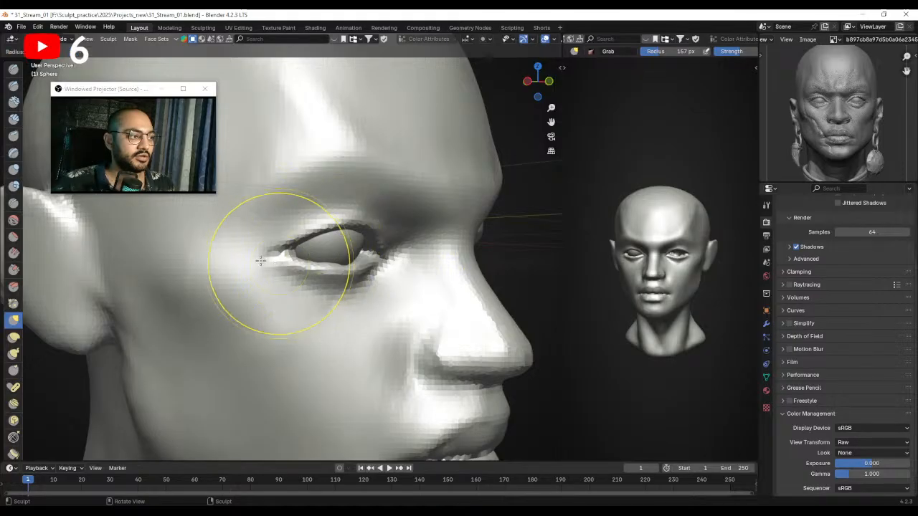
{"action": "mouse_move", "coordinate": [341, 262]}
{"action": "left_mouse_down", "text": "alt"}
{"action": "mouse_move", "coordinate": [301, 267]}
{"action": "mouse_move", "coordinate": [344, 270]}
{"action": "mouse_move", "coordinate": [332, 270]}
{"action": "left_mouse_up", "text": "alt"}
{"action": "key", "text": "f"}
{"action": "left_click", "coordinate": [320, 271]}
{"action": "mouse_move", "coordinate": [272, 267]}
{"action": "middle_mouse_down"}
{"action": "mouse_move", "coordinate": [281, 285]}
{"action": "mouse_move", "coordinate": [312, 261]}
{"action": "middle_mouse_up"}
{"action": "key", "text": "f"}
{"action": "left_click", "coordinate": [296, 274]}
Select the eyeball in Object Mode and rescale it to fit the eye socket.
{"action": "key", "text": "ctrl+Tab"}
{"action": "left_click", "coordinate": [288, 262]}
{"action": "scroll", "coordinate": [313, 261], "scroll_direction": "down", "scroll_amount": 2}
{"action": "key", "text": "s"}
{"action": "left_click", "coordinate": [316, 266]}
{"action": "scroll", "coordinate": [498, 238], "scroll_direction": "down", "scroll_amount": 2}
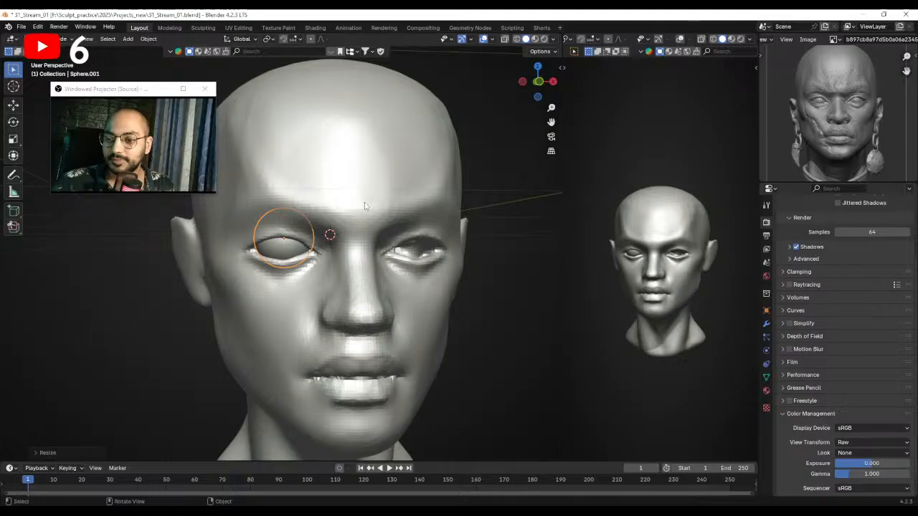
Select the head mesh and switch it to Sculpt Mode in the front view.
{"action": "mouse_move", "coordinate": [466, 279]}
{"action": "middle_mouse_down"}
{"action": "mouse_move", "coordinate": [390, 264]}
{"action": "mouse_move", "coordinate": [353, 230]}
{"action": "mouse_move", "coordinate": [314, 229]}
{"action": "middle_mouse_up"}
{"action": "scroll", "coordinate": [389, 264], "scroll_direction": "up", "scroll_amount": 1}
{"action": "left_click", "coordinate": [347, 230]}
{"action": "key", "text": "ctrl+Tab"}
{"action": "left_click", "coordinate": [335, 278]}
{"action": "key", "text": "KP_1"}
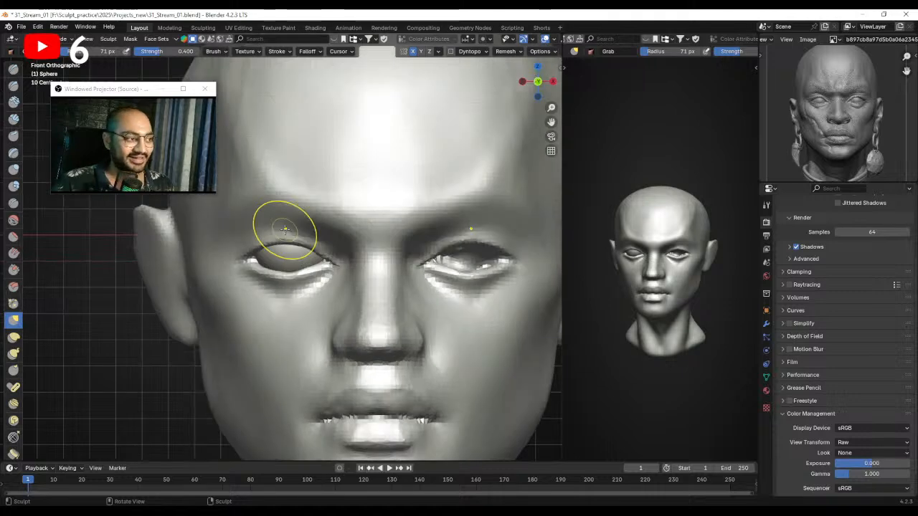
Reshape the upper eyelid above the eyeball from the front with the Grab brush at 108 px.
{"action": "scroll", "coordinate": [196, 221], "scroll_direction": "up", "scroll_amount": 1}
{"action": "scroll", "coordinate": [289, 237], "scroll_direction": "down", "scroll_amount": 1}
{"action": "key", "text": "f"}
{"action": "left_click", "coordinate": [293, 242]}
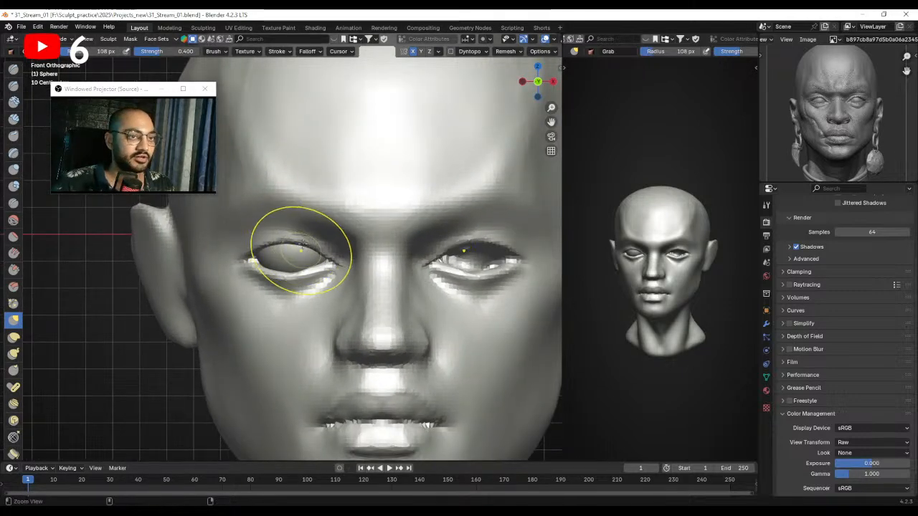
{"action": "middle_click_drag", "start_coordinate": [299, 250], "coordinate": [308, 234], "text": "ctrl"}
{"action": "left_click_drag", "start_coordinate": [309, 238], "coordinate": [307, 234]}
Fit the inner part of the upper eyelid around the eyeball with the Grab brush, reducing its radius from 83 to about 44 px.
{"action": "key", "text": "f"}
{"action": "left_click", "coordinate": [357, 243]}
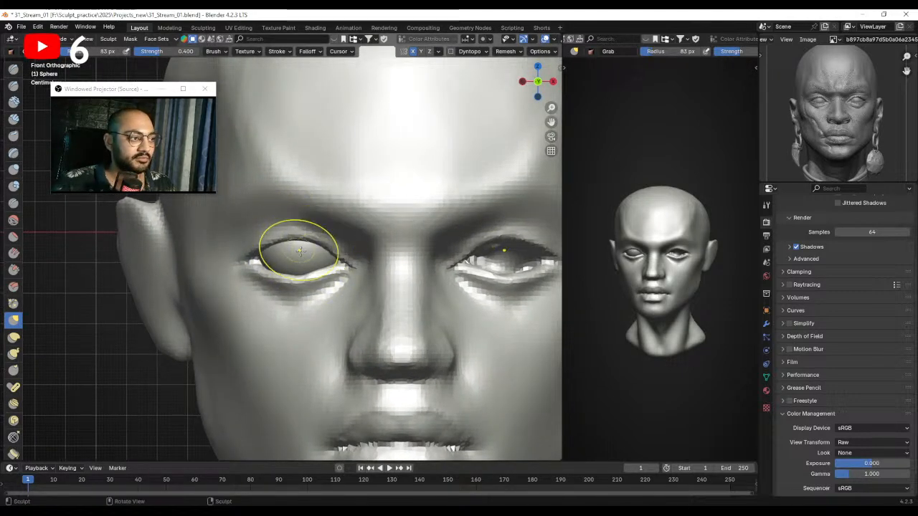
{"action": "left_click_drag", "start_coordinate": [320, 264], "coordinate": [373, 255], "text": "alt"}
{"action": "mouse_move", "coordinate": [285, 264]}
{"action": "left_mouse_down", "text": "alt"}
{"action": "mouse_move", "coordinate": [291, 254]}
{"action": "mouse_move", "coordinate": [265, 259]}
{"action": "left_mouse_up", "text": "alt"}
{"action": "key", "text": "f"}
{"action": "left_click", "coordinate": [296, 254]}
{"action": "mouse_move", "coordinate": [358, 260]}
{"action": "left_mouse_down", "text": "alt"}
{"action": "mouse_move", "coordinate": [297, 263]}
{"action": "mouse_move", "coordinate": [309, 248]}
{"action": "mouse_move", "coordinate": [317, 260]}
{"action": "left_mouse_up", "text": "alt"}
{"action": "key", "text": "f"}
{"action": "left_click", "coordinate": [329, 260]}
{"action": "key", "text": "f"}
{"action": "left_click", "coordinate": [313, 256]}
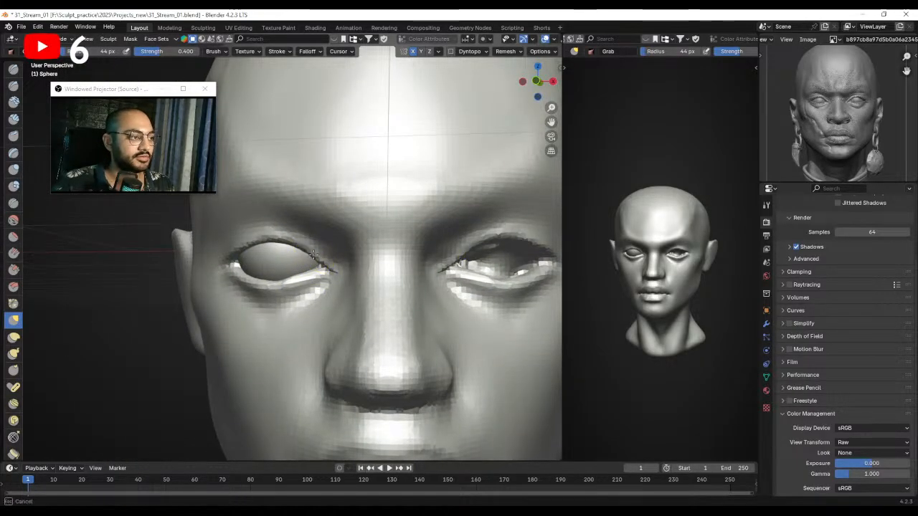
{"action": "key", "text": "f"}
{"action": "left_click", "coordinate": [315, 260]}
Nudge the inner eye corner slightly outward with a resized Grab brush.
{"action": "middle_click_drag", "start_coordinate": [318, 262], "coordinate": [318, 280]}
{"action": "key", "text": "f"}
{"action": "left_click", "coordinate": [316, 279]}
{"action": "left_click_drag", "start_coordinate": [317, 281], "coordinate": [312, 280]}
Refine the lower eyelid under the eyeball with the Grab brush at about 40 px.
{"action": "mouse_move", "coordinate": [312, 280]}
{"action": "middle_mouse_down", "text": "ctrl"}
{"action": "mouse_move", "coordinate": [309, 272]}
{"action": "mouse_move", "coordinate": [297, 297]}
{"action": "middle_mouse_up", "text": "ctrl"}
{"action": "key", "text": "f"}
{"action": "left_click", "coordinate": [290, 291]}
{"action": "key", "text": "f"}
{"action": "left_click", "coordinate": [284, 297]}
{"action": "left_click_drag", "start_coordinate": [285, 297], "coordinate": [286, 297]}
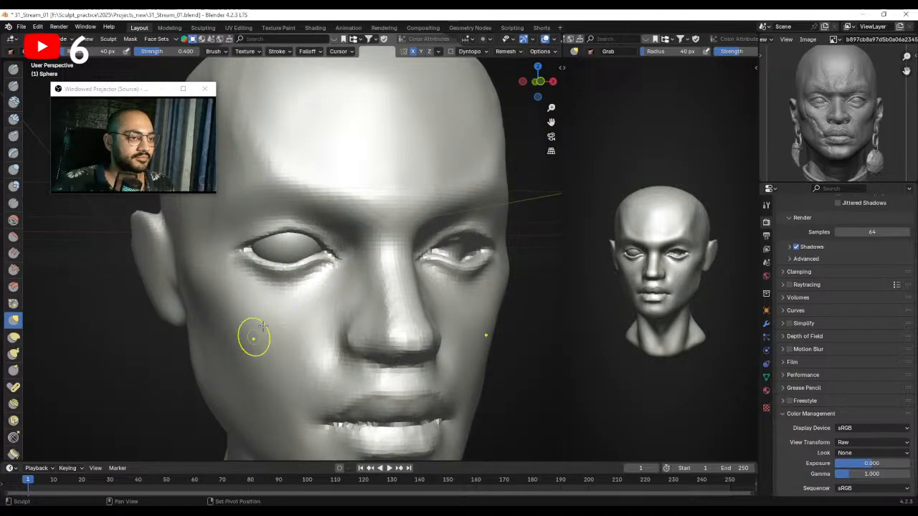
{"action": "middle_click_drag", "start_coordinate": [287, 299], "coordinate": [286, 314], "text": "ctrl"}
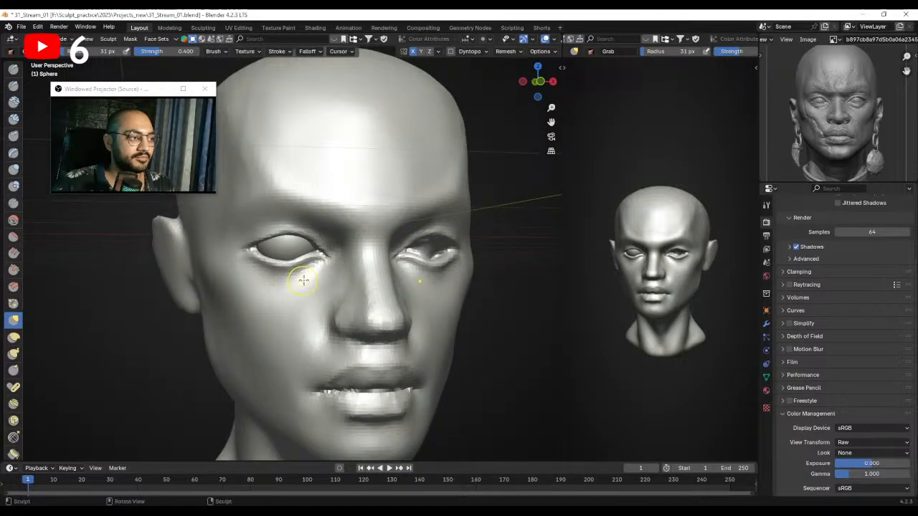
Reshape the eyelids and outer eye corners with the Grab brush, following the eyeball's curvature from above and the side.
{"action": "middle_click_drag", "start_coordinate": [266, 283], "coordinate": [237, 234]}
{"action": "mouse_move", "coordinate": [254, 248]}
{"action": "left_mouse_down", "text": "alt"}
{"action": "mouse_move", "coordinate": [303, 263]}
{"action": "mouse_move", "coordinate": [301, 189]}
{"action": "left_mouse_up", "text": "alt"}
{"action": "key", "text": "f"}
{"action": "left_click", "coordinate": [334, 226]}
{"action": "mouse_move", "coordinate": [333, 226]}
{"action": "middle_mouse_down"}
{"action": "mouse_move", "coordinate": [308, 236]}
{"action": "mouse_move", "coordinate": [253, 232]}
{"action": "middle_mouse_up"}
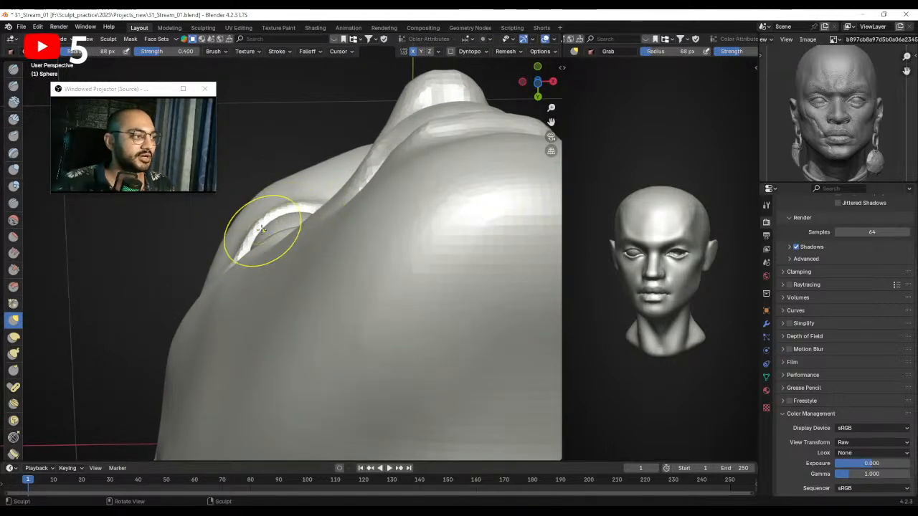
{"action": "mouse_move", "coordinate": [281, 223]}
{"action": "middle_mouse_down"}
{"action": "mouse_move", "coordinate": [328, 260]}
{"action": "mouse_move", "coordinate": [354, 262]}
{"action": "mouse_move", "coordinate": [334, 167]}
{"action": "middle_mouse_up"}
{"action": "mouse_move", "coordinate": [304, 247]}
{"action": "middle_mouse_down"}
{"action": "mouse_move", "coordinate": [291, 266]}
{"action": "mouse_move", "coordinate": [309, 261]}
{"action": "mouse_move", "coordinate": [328, 277]}
{"action": "mouse_move", "coordinate": [308, 253]}
{"action": "mouse_move", "coordinate": [297, 246]}
{"action": "mouse_move", "coordinate": [293, 256]}
{"action": "mouse_move", "coordinate": [294, 244]}
{"action": "mouse_move", "coordinate": [253, 256]}
{"action": "middle_mouse_up"}
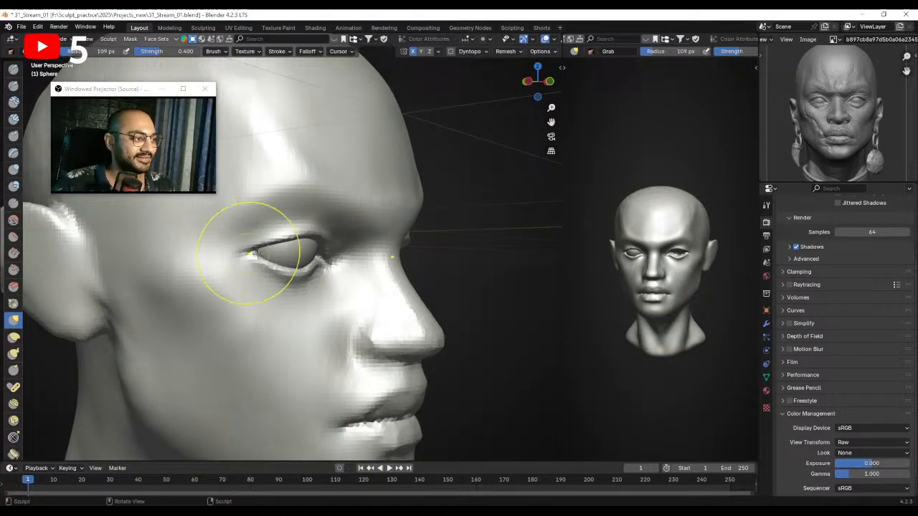
{"action": "scroll", "coordinate": [250, 254], "scroll_direction": "down", "scroll_amount": 2}
{"action": "middle_click_drag", "start_coordinate": [317, 268], "coordinate": [295, 269]}
Switch to Object Mode and add a Mirror modifier to the eyeball, using the head as the mirror object.
{"action": "key", "text": "ctrl+Tab"}
{"action": "left_click", "coordinate": [216, 268]}
{"action": "left_click", "coordinate": [305, 257]}
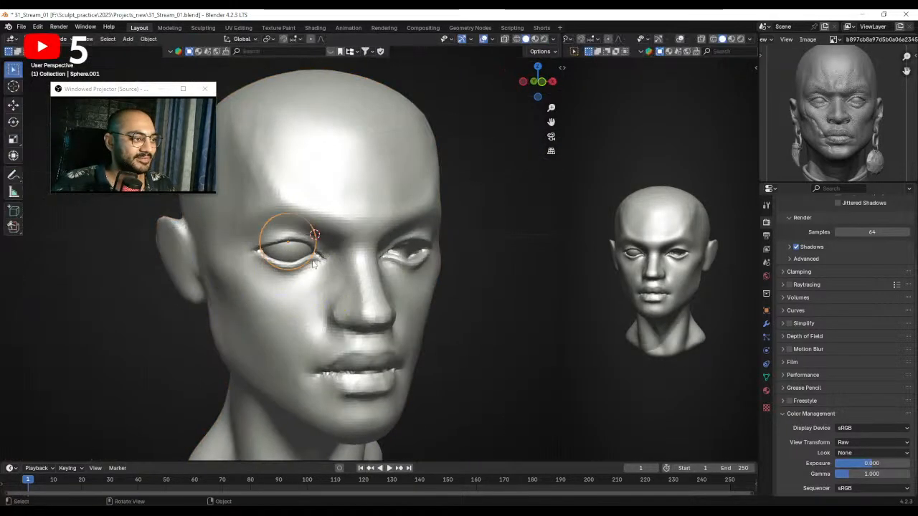
{"action": "left_click", "coordinate": [766, 324]}
{"action": "left_click", "coordinate": [811, 222]}
{"action": "type", "text": "mirror"}
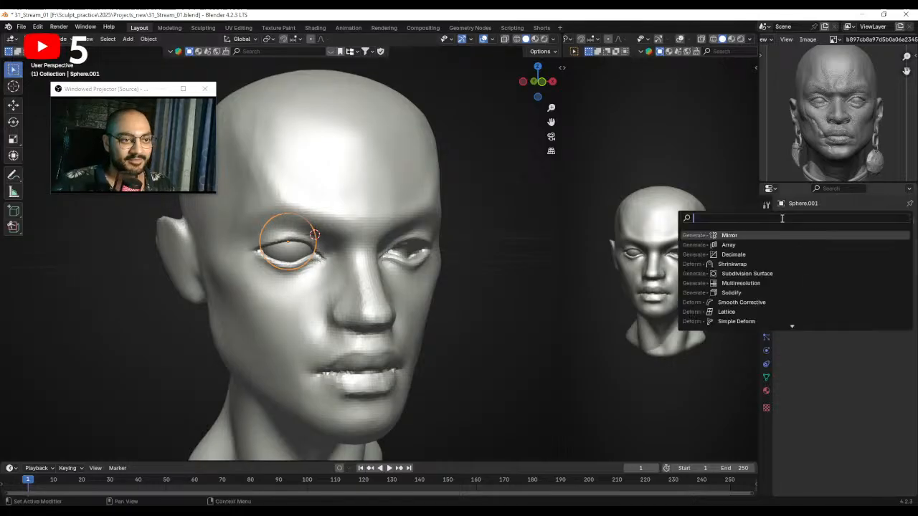
{"action": "key", "text": "Return"}
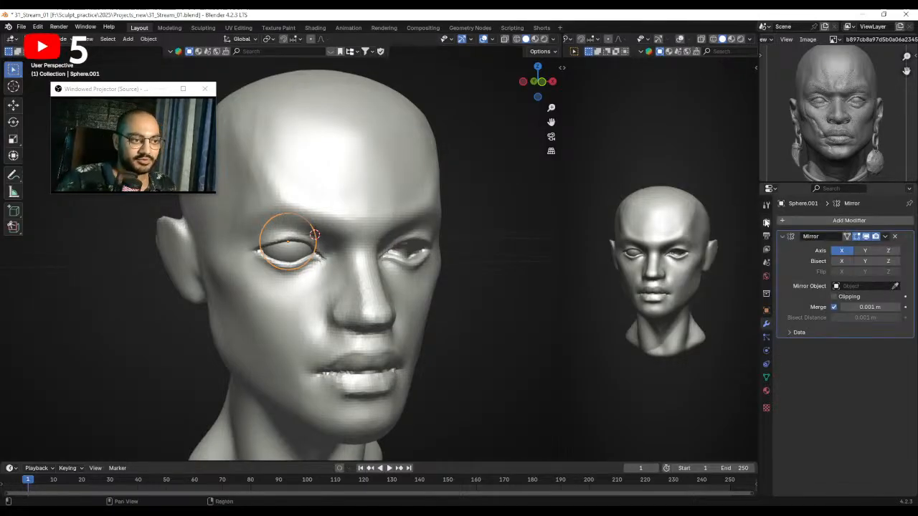
{"action": "left_click", "coordinate": [368, 202]}
Select the head mesh, return it to Sculpt Mode and activate the Draw brush.
{"action": "middle_click_drag", "start_coordinate": [471, 230], "coordinate": [396, 264]}
{"action": "left_click_drag", "start_coordinate": [396, 264], "coordinate": [382, 244], "text": "alt"}
{"action": "left_click", "coordinate": [383, 244]}
{"action": "key", "text": "ctrl+Tab"}
{"action": "left_click", "coordinate": [380, 330]}
{"action": "mouse_move", "coordinate": [368, 271]}
{"action": "middle_mouse_down"}
{"action": "mouse_move", "coordinate": [380, 269]}
{"action": "mouse_move", "coordinate": [364, 266]}
{"action": "mouse_move", "coordinate": [347, 173]}
{"action": "middle_mouse_up"}
{"action": "left_click", "coordinate": [13, 70]}
Carve a curved groove inside the ear's outer rim with a small Draw brush to define the helix.
{"action": "mouse_move", "coordinate": [431, 266]}
{"action": "left_mouse_down", "text": "alt"}
{"action": "mouse_move", "coordinate": [306, 268]}
{"action": "mouse_move", "coordinate": [312, 291]}
{"action": "mouse_move", "coordinate": [322, 270]}
{"action": "mouse_move", "coordinate": [310, 241]}
{"action": "left_mouse_up", "text": "alt"}
{"action": "key", "text": "f"}
{"action": "left_click", "coordinate": [316, 260]}
{"action": "mouse_move", "coordinate": [326, 244]}
{"action": "middle_mouse_down"}
{"action": "mouse_move", "coordinate": [367, 235]}
{"action": "mouse_move", "coordinate": [342, 233]}
{"action": "middle_mouse_up"}
{"action": "key", "text": "f"}
{"action": "left_click", "coordinate": [352, 234]}
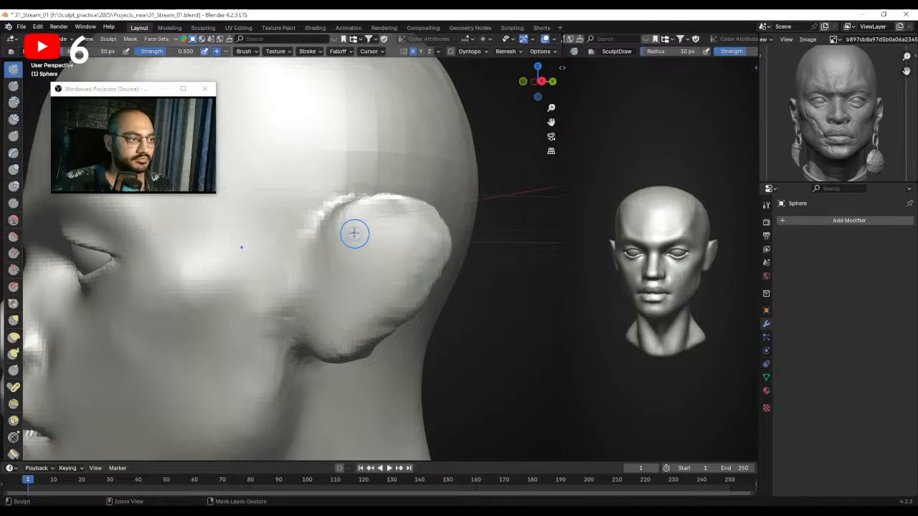
{"action": "mouse_move", "coordinate": [342, 245]}
{"action": "left_mouse_down"}
{"action": "mouse_move", "coordinate": [394, 215]}
{"action": "mouse_move", "coordinate": [373, 226]}
{"action": "mouse_move", "coordinate": [412, 232]}
{"action": "mouse_move", "coordinate": [400, 242]}
{"action": "mouse_move", "coordinate": [412, 273]}
{"action": "mouse_move", "coordinate": [387, 306]}
{"action": "mouse_move", "coordinate": [432, 239]}
{"action": "left_mouse_up"}
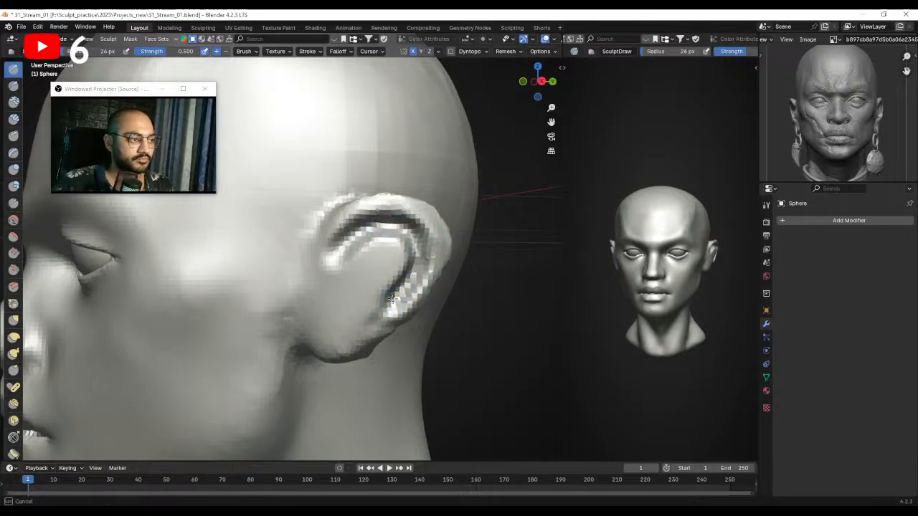
Extend the groove along the front of the ear toward the tragus with the Draw brush.
{"action": "mouse_move", "coordinate": [357, 315]}
{"action": "middle_mouse_down"}
{"action": "mouse_move", "coordinate": [340, 282]}
{"action": "mouse_move", "coordinate": [360, 266]}
{"action": "middle_mouse_up"}
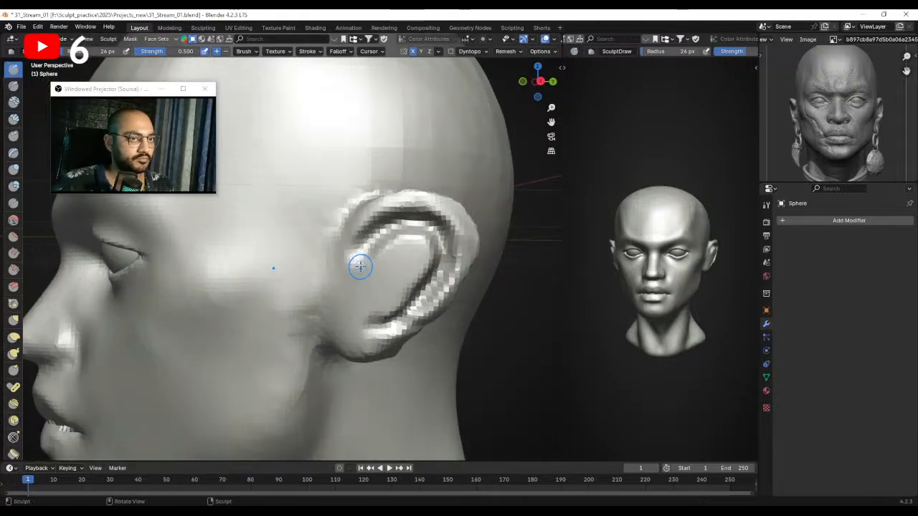
{"action": "key", "text": "f"}
{"action": "left_click", "coordinate": [344, 258]}
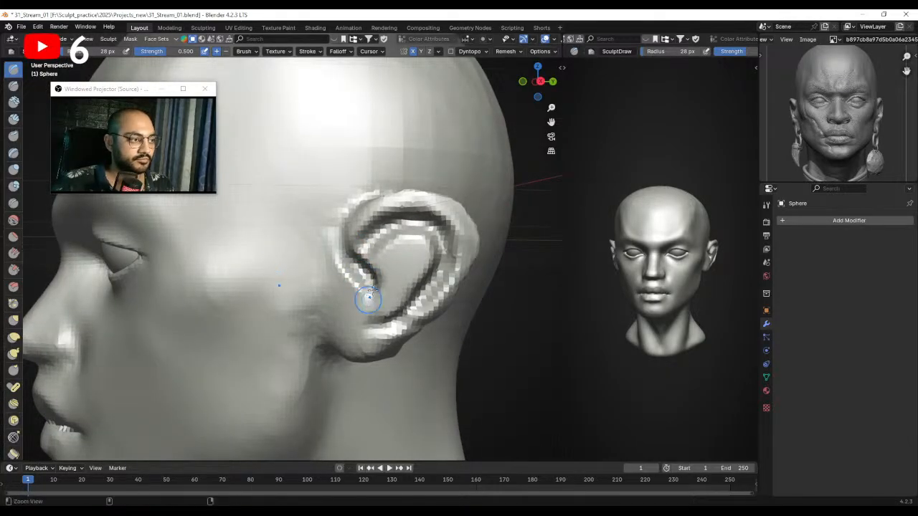
{"action": "middle_click_drag", "start_coordinate": [368, 298], "coordinate": [354, 279]}
{"action": "key", "text": "f"}
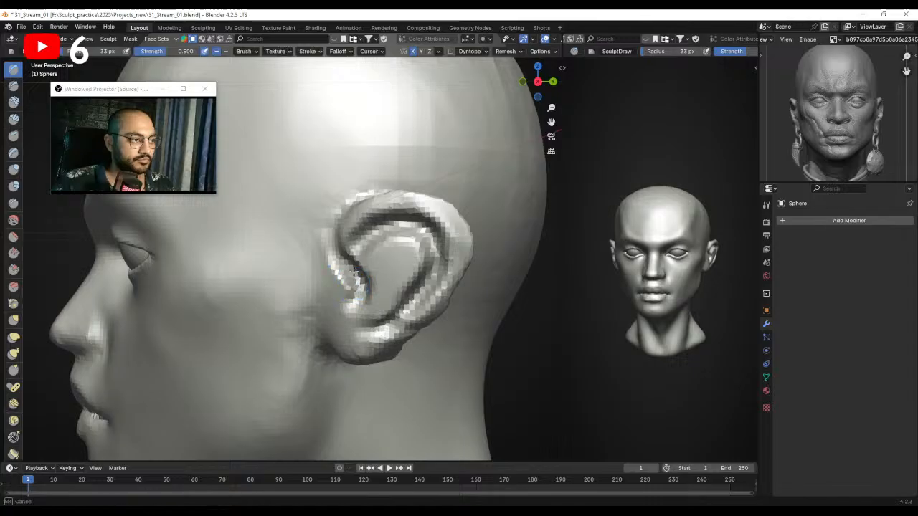
{"action": "left_click_drag", "start_coordinate": [352, 285], "coordinate": [354, 289]}
Hollow out the ear's central bowl with a Draw brush of about 48 px and shape the inner ridge.
{"action": "mouse_move", "coordinate": [352, 286]}
{"action": "middle_mouse_down"}
{"action": "mouse_move", "coordinate": [395, 281]}
{"action": "mouse_move", "coordinate": [361, 294]}
{"action": "middle_mouse_up"}
{"action": "key", "text": "f"}
{"action": "left_click", "coordinate": [365, 279]}
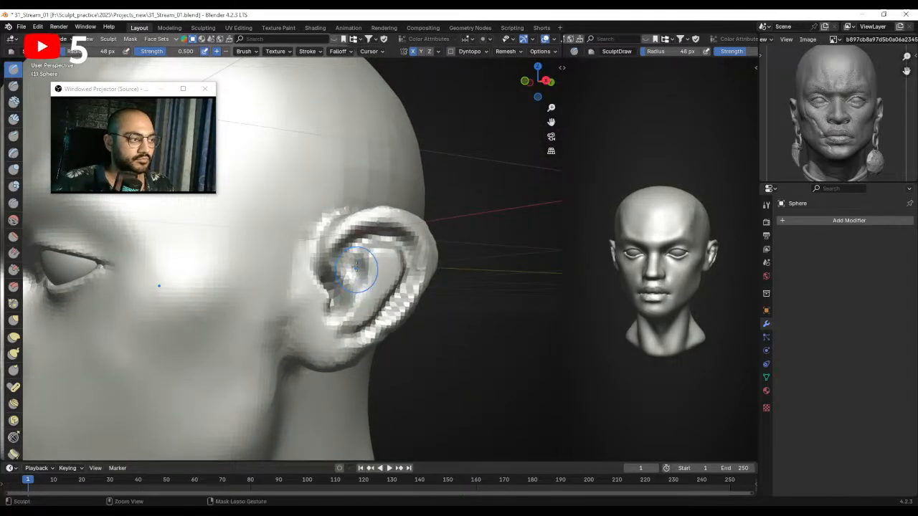
{"action": "left_click_drag", "start_coordinate": [354, 284], "coordinate": [351, 286]}
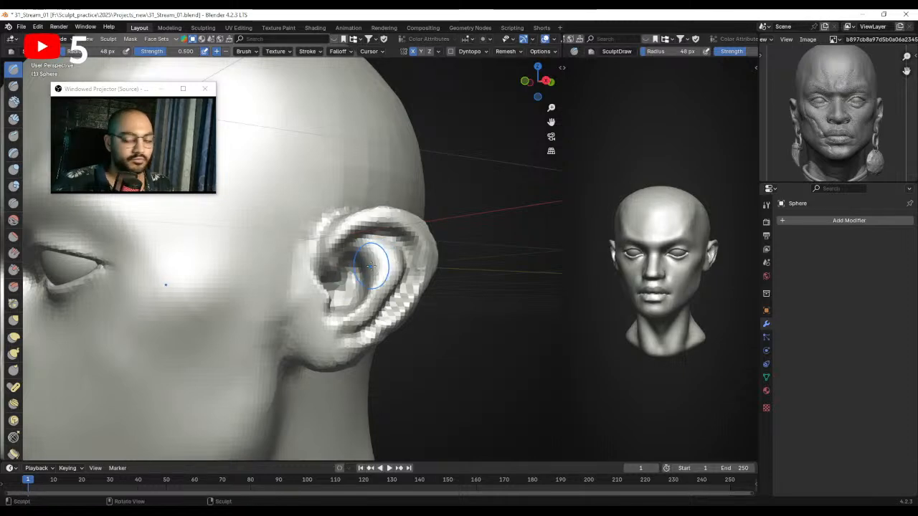
{"action": "middle_click_drag", "start_coordinate": [354, 256], "coordinate": [358, 266]}
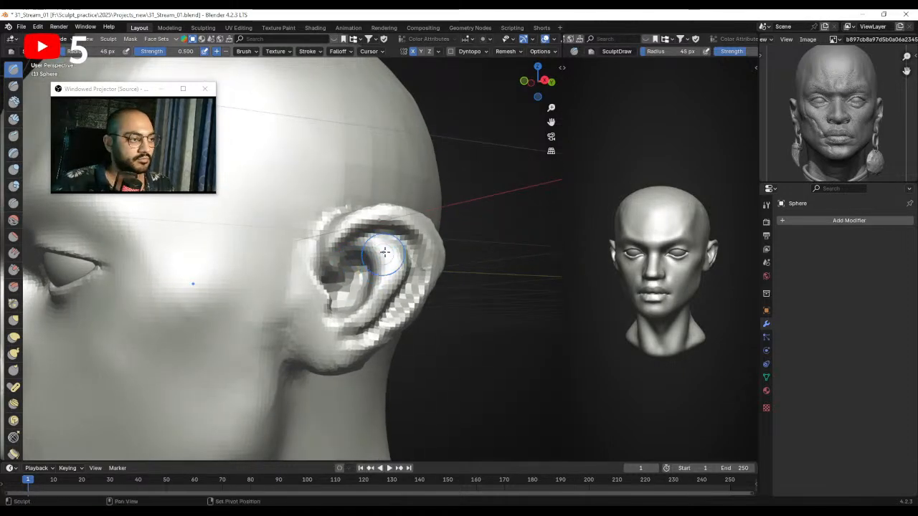
{"action": "left_click_drag", "start_coordinate": [383, 285], "coordinate": [380, 290]}
Refine the ear canal opening and the notch behind the tragus with a smaller Draw brush.
{"action": "key", "text": "f"}
{"action": "left_click", "coordinate": [366, 268]}
{"action": "middle_click_drag", "start_coordinate": [354, 279], "coordinate": [336, 287]}
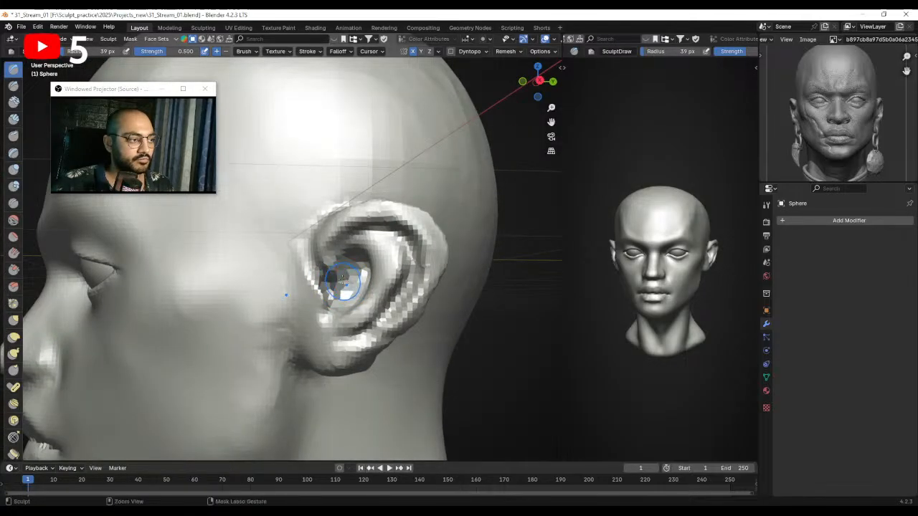
{"action": "left_click_drag", "start_coordinate": [346, 276], "coordinate": [337, 275], "text": "alt"}
{"action": "key", "text": "f"}
{"action": "left_click", "coordinate": [330, 273]}
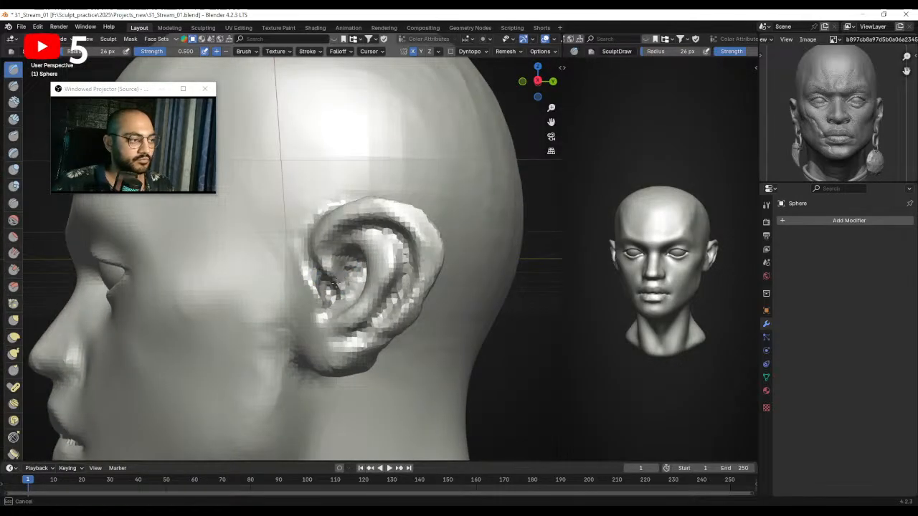
{"action": "middle_click_drag", "start_coordinate": [344, 294], "coordinate": [308, 289]}
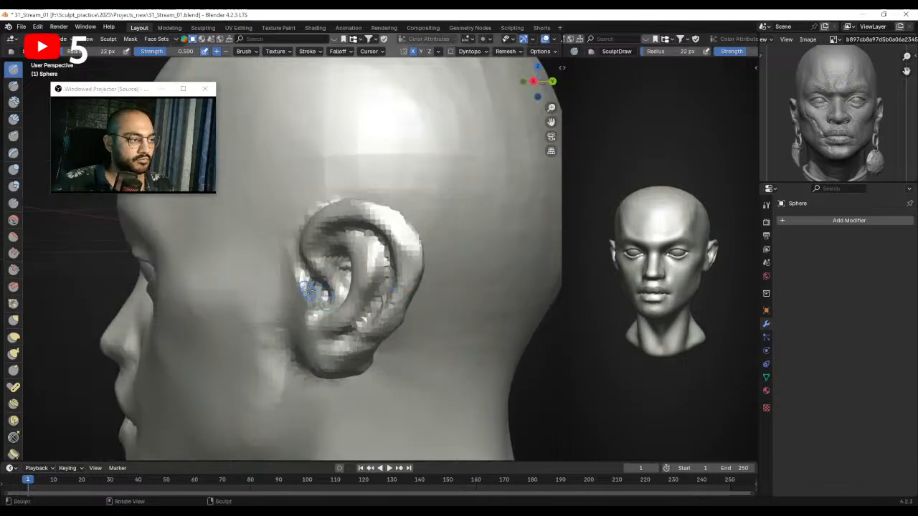
{"action": "key", "text": "f"}
{"action": "left_click", "coordinate": [309, 290]}
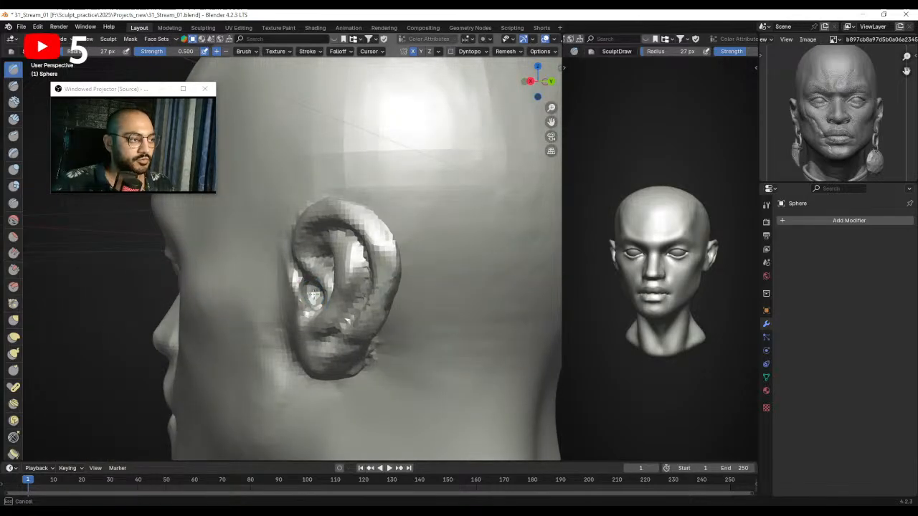
Pull the tragus into shape over the ear canal with a Grab brush of about 65 px.
{"action": "middle_click_drag", "start_coordinate": [313, 308], "coordinate": [363, 310]}
{"action": "key", "text": "g"}
{"action": "key", "text": "f"}
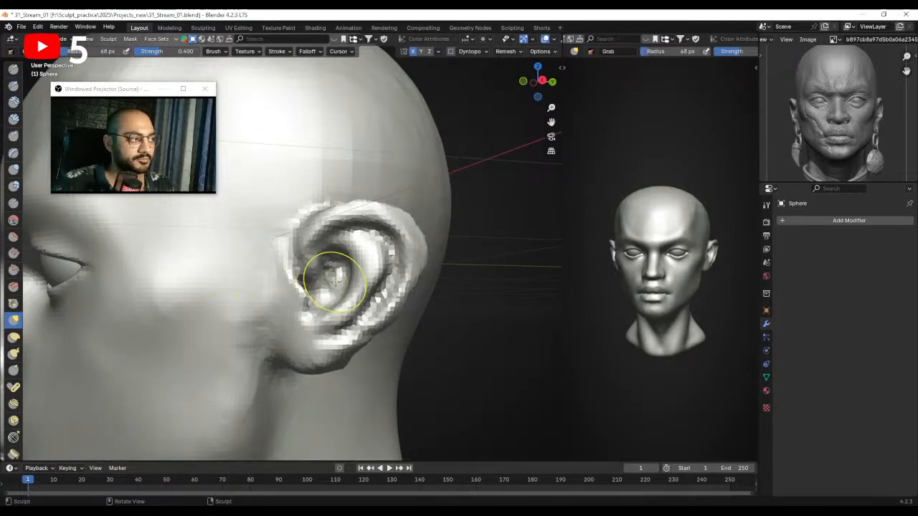
{"action": "left_click", "coordinate": [342, 285]}
{"action": "middle_click_drag", "start_coordinate": [321, 287], "coordinate": [336, 284]}
{"action": "key", "text": "f"}
{"action": "left_click", "coordinate": [315, 275]}
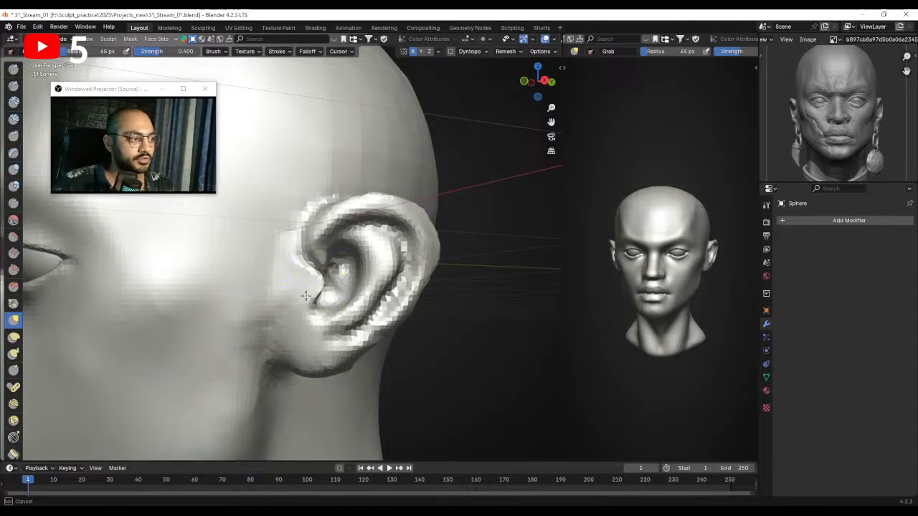
Reshape the earlobe and lower ear from the right side view with a Grab brush of about 58 px.
{"action": "scroll", "coordinate": [310, 302], "scroll_direction": "down", "scroll_amount": 1}
{"action": "mouse_move", "coordinate": [320, 307]}
{"action": "middle_mouse_down"}
{"action": "mouse_move", "coordinate": [387, 294]}
{"action": "mouse_move", "coordinate": [362, 285]}
{"action": "mouse_move", "coordinate": [337, 251]}
{"action": "mouse_move", "coordinate": [343, 272]}
{"action": "middle_mouse_up"}
{"action": "key", "text": "KP_3"}
{"action": "middle_click_drag", "start_coordinate": [260, 274], "coordinate": [360, 224], "text": "shift"}
{"action": "scroll", "coordinate": [330, 248], "scroll_direction": "up", "scroll_amount": 1}
{"action": "key", "text": "f"}
{"action": "left_click", "coordinate": [335, 283]}
{"action": "middle_click_drag", "start_coordinate": [373, 297], "coordinate": [362, 306], "text": "ctrl"}
{"action": "left_click_drag", "start_coordinate": [364, 297], "coordinate": [359, 289]}
{"action": "middle_click_drag", "start_coordinate": [360, 289], "coordinate": [372, 300], "text": "shift"}
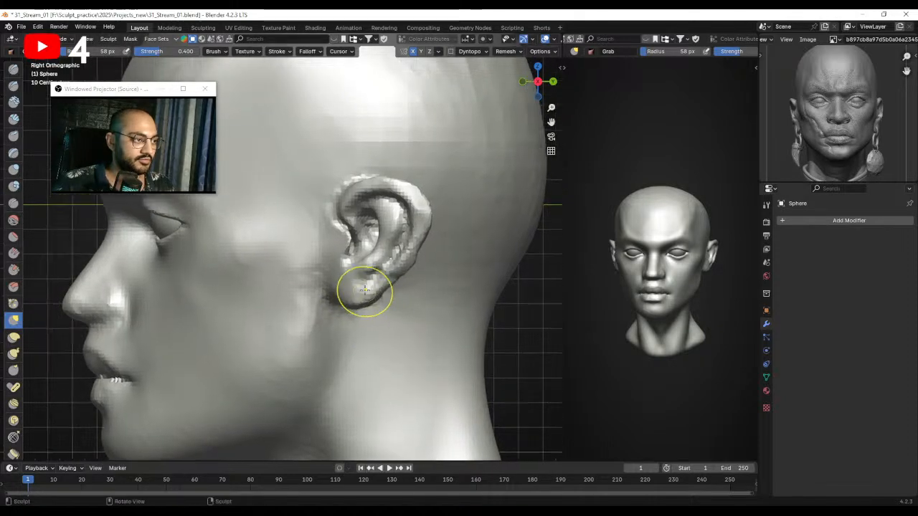
{"action": "left_click_drag", "start_coordinate": [371, 291], "coordinate": [391, 283], "text": "shift"}
Adjust the ear's overall side profile with a resized Grab brush.
{"action": "key", "text": "f"}
{"action": "left_click", "coordinate": [391, 279]}
{"action": "mouse_move", "coordinate": [392, 282]}
{"action": "middle_mouse_down"}
{"action": "mouse_move", "coordinate": [411, 279]}
{"action": "mouse_move", "coordinate": [358, 277]}
{"action": "mouse_move", "coordinate": [366, 275]}
{"action": "mouse_move", "coordinate": [344, 248]}
{"action": "mouse_move", "coordinate": [363, 273]}
{"action": "mouse_move", "coordinate": [387, 272]}
{"action": "mouse_move", "coordinate": [327, 273]}
{"action": "middle_mouse_up"}
{"action": "key", "text": "KP_3"}
{"action": "key", "text": "f"}
{"action": "left_click", "coordinate": [365, 245]}
{"action": "scroll", "coordinate": [367, 247], "scroll_direction": "down", "scroll_amount": 1}
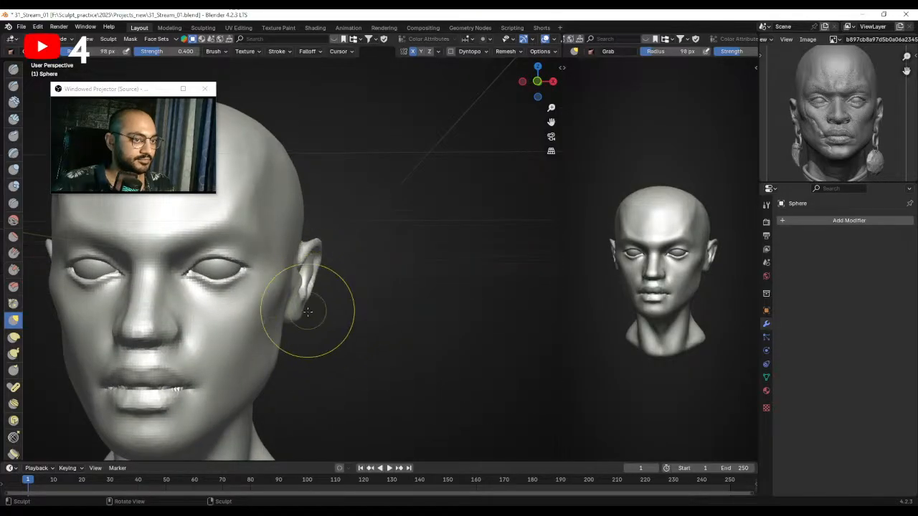
Try to pull the ear's outer edge away from the head with the Grab brush and undo the attempts.
{"action": "middle_click_drag", "start_coordinate": [308, 309], "coordinate": [311, 318]}
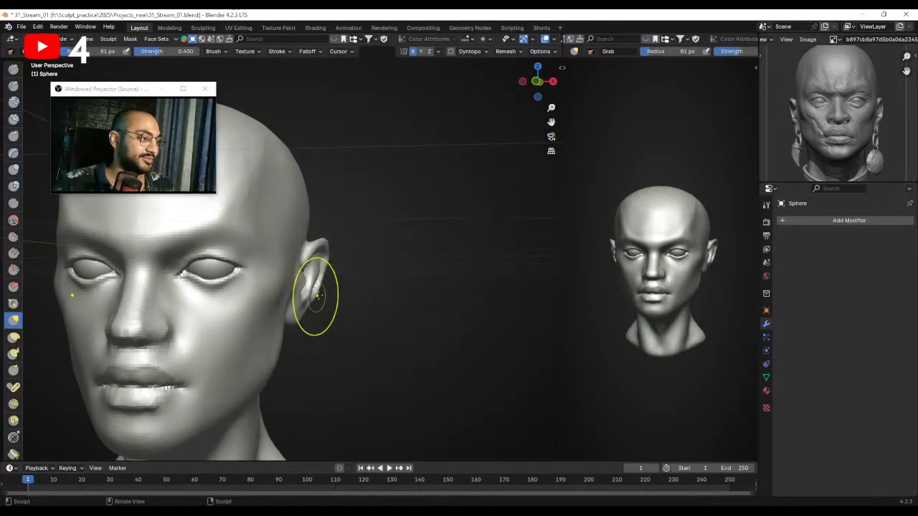
{"action": "left_click_drag", "start_coordinate": [322, 284], "coordinate": [345, 273]}
{"action": "key", "text": "f"}
{"action": "left_click", "coordinate": [343, 272]}
{"action": "key", "text": "ctrl+z"}
{"action": "key", "text": "ctrl+z"}
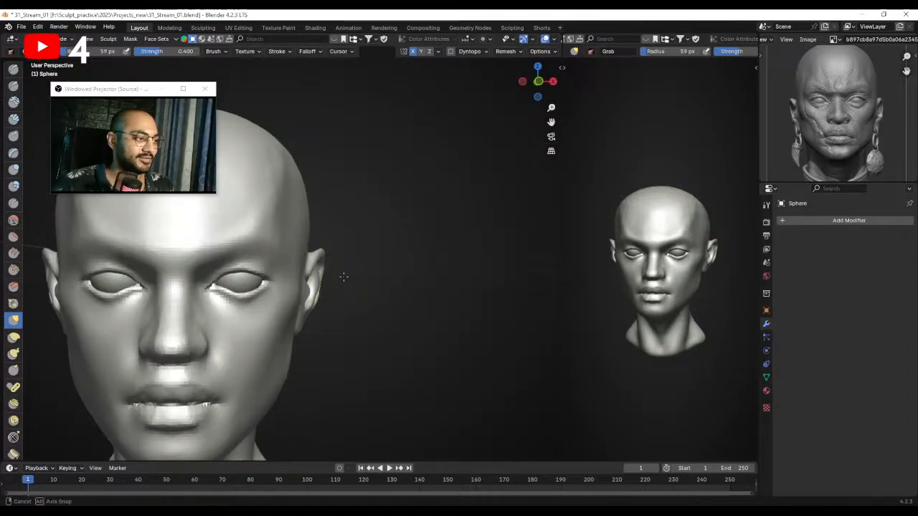
{"action": "key", "text": "ctrl+z"}
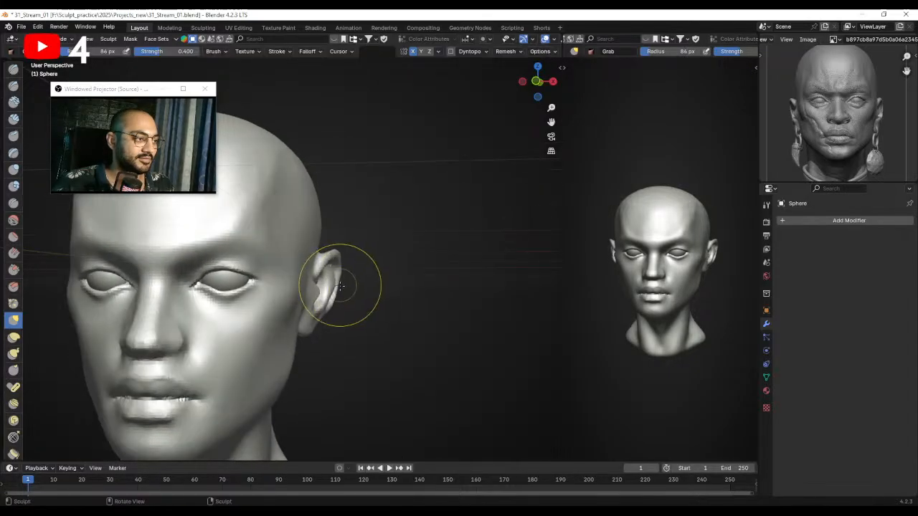
{"action": "key", "text": "ctrl+z"}
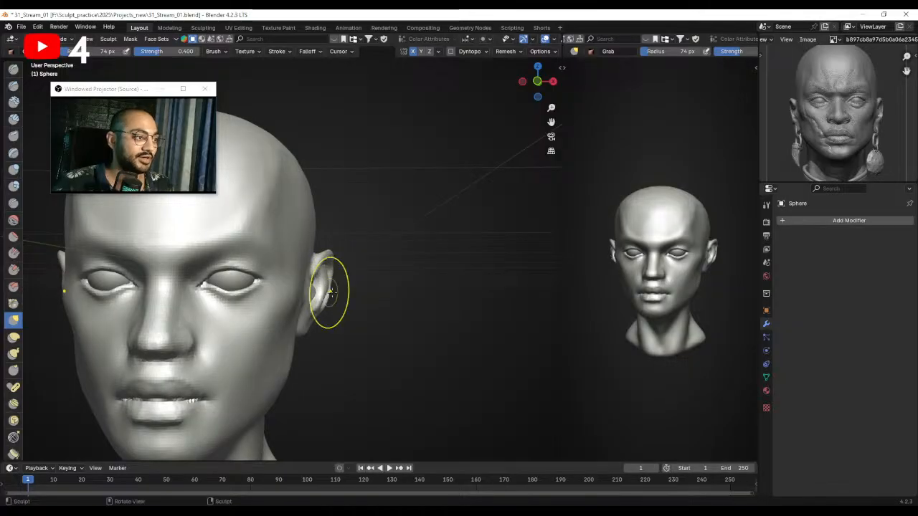
Adjust the ears' outward angle from the back view with the Grab brush.
{"action": "key", "text": "ctrl+KP_1"}
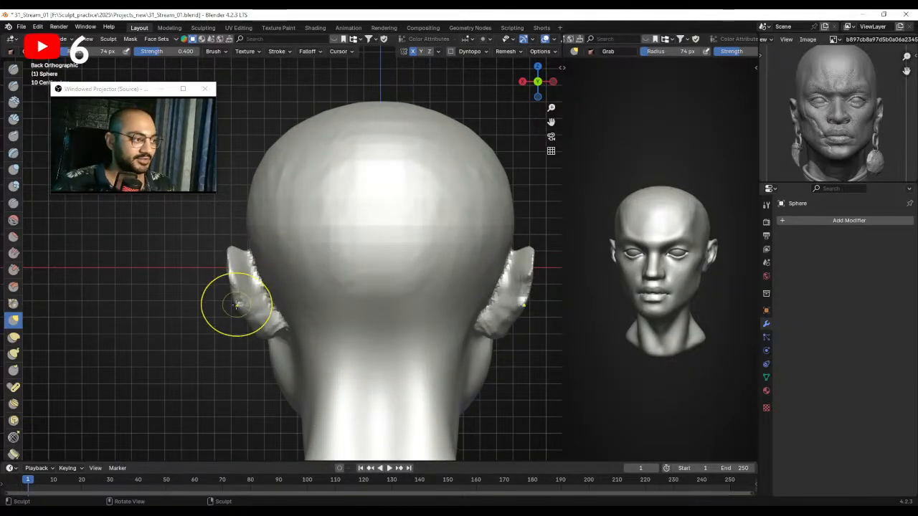
{"action": "key", "text": "ctrl+z"}
{"action": "key", "text": "bracketleft"}
{"action": "left_click_drag", "start_coordinate": [235, 270], "coordinate": [227, 278]}
{"action": "key", "text": "f"}
{"action": "left_click", "coordinate": [253, 278]}
{"action": "key", "text": "f"}
{"action": "left_click", "coordinate": [227, 276]}
Refine the ear's outer edge and earlobe from the front, reducing the Grab brush to about 52 px.
{"action": "mouse_move", "coordinate": [238, 290]}
{"action": "middle_mouse_down"}
{"action": "mouse_move", "coordinate": [342, 286]}
{"action": "mouse_move", "coordinate": [334, 281]}
{"action": "middle_mouse_up"}
{"action": "key", "text": "f"}
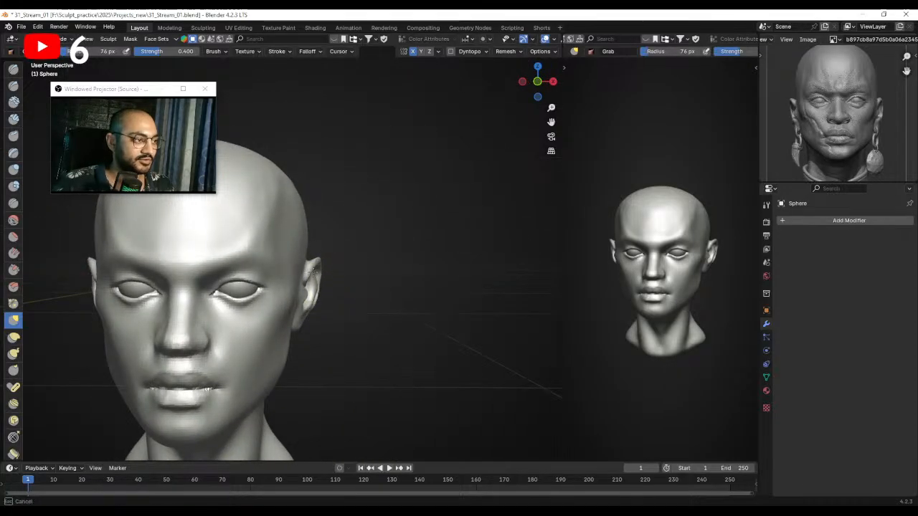
{"action": "left_click_drag", "start_coordinate": [313, 273], "coordinate": [308, 278]}
{"action": "mouse_move", "coordinate": [332, 291]}
{"action": "middle_mouse_down"}
{"action": "mouse_move", "coordinate": [323, 266]}
{"action": "mouse_move", "coordinate": [330, 276]}
{"action": "middle_mouse_up"}
{"action": "key", "text": "f"}
{"action": "left_click", "coordinate": [328, 289]}
{"action": "left_click_drag", "start_coordinate": [303, 309], "coordinate": [301, 313]}
{"action": "left_click", "coordinate": [296, 323]}
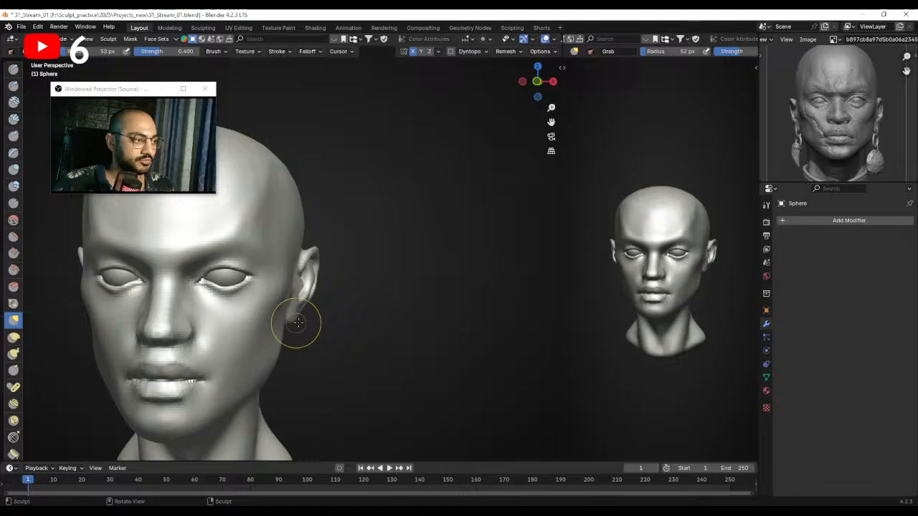
{"action": "left_click_drag", "start_coordinate": [297, 326], "coordinate": [298, 326]}
Adjust the silhouette of the temples, cheeks and jaw from the front with a large Grab brush.
{"action": "mouse_move", "coordinate": [298, 326]}
{"action": "middle_mouse_down", "text": "ctrl"}
{"action": "mouse_move", "coordinate": [297, 335]}
{"action": "mouse_move", "coordinate": [344, 331]}
{"action": "middle_mouse_up", "text": "ctrl"}
{"action": "mouse_move", "coordinate": [352, 297]}
{"action": "middle_mouse_down", "text": "ctrl"}
{"action": "mouse_move", "coordinate": [333, 312]}
{"action": "mouse_move", "coordinate": [312, 308]}
{"action": "middle_mouse_up", "text": "ctrl"}
{"action": "scroll", "coordinate": [312, 309], "scroll_direction": "down", "scroll_amount": 2}
{"action": "key", "text": "KP_1"}
{"action": "middle_click_drag", "start_coordinate": [240, 270], "coordinate": [248, 251], "text": "ctrl"}
{"action": "middle_click_drag", "start_coordinate": [247, 251], "coordinate": [269, 272], "text": "shift"}
{"action": "left_click_drag", "start_coordinate": [218, 259], "coordinate": [221, 260]}
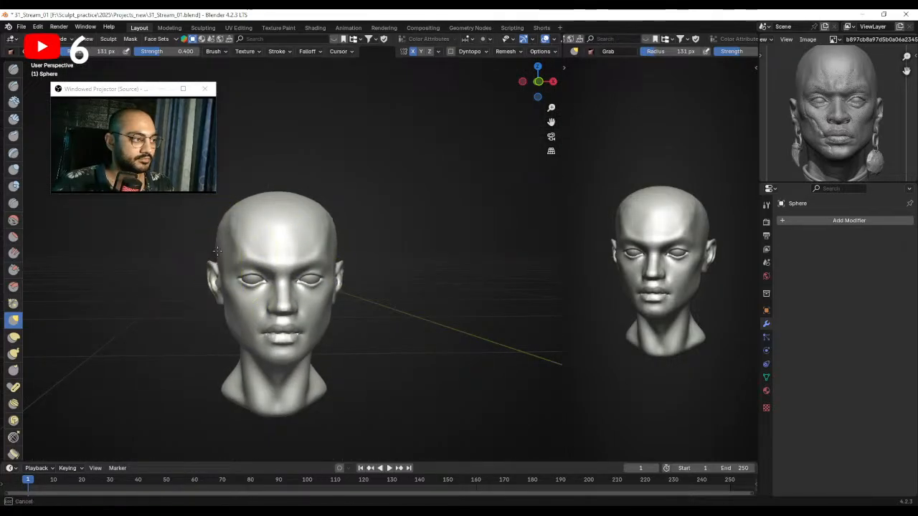
{"action": "left_click", "coordinate": [227, 328]}
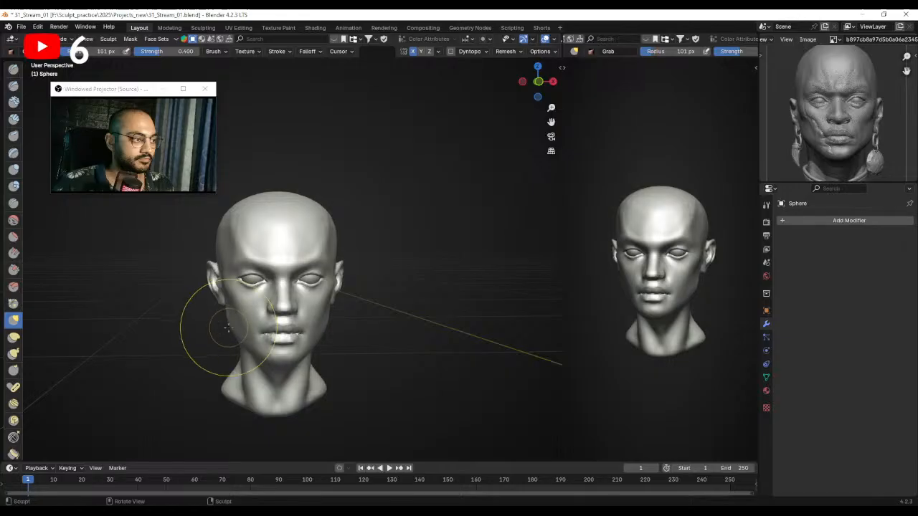
{"action": "mouse_move", "coordinate": [228, 326]}
{"action": "middle_mouse_down"}
{"action": "mouse_move", "coordinate": [233, 335]}
{"action": "mouse_move", "coordinate": [240, 330]}
{"action": "mouse_move", "coordinate": [233, 310]}
{"action": "middle_mouse_up"}
{"action": "left_click_drag", "start_coordinate": [228, 284], "coordinate": [227, 283]}
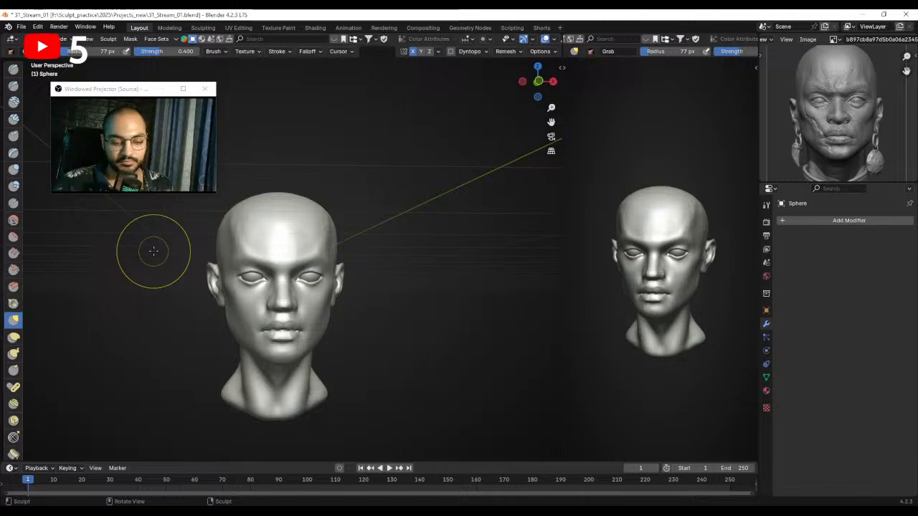
Reshape the skull and forehead contours from above and the front, reducing the Grab brush to about 61 px.
{"action": "key", "text": "KP_7"}
{"action": "mouse_move", "coordinate": [245, 287]}
{"action": "middle_mouse_down"}
{"action": "mouse_move", "coordinate": [348, 205]}
{"action": "mouse_move", "coordinate": [340, 226]}
{"action": "mouse_move", "coordinate": [348, 244]}
{"action": "mouse_move", "coordinate": [251, 230]}
{"action": "middle_mouse_up"}
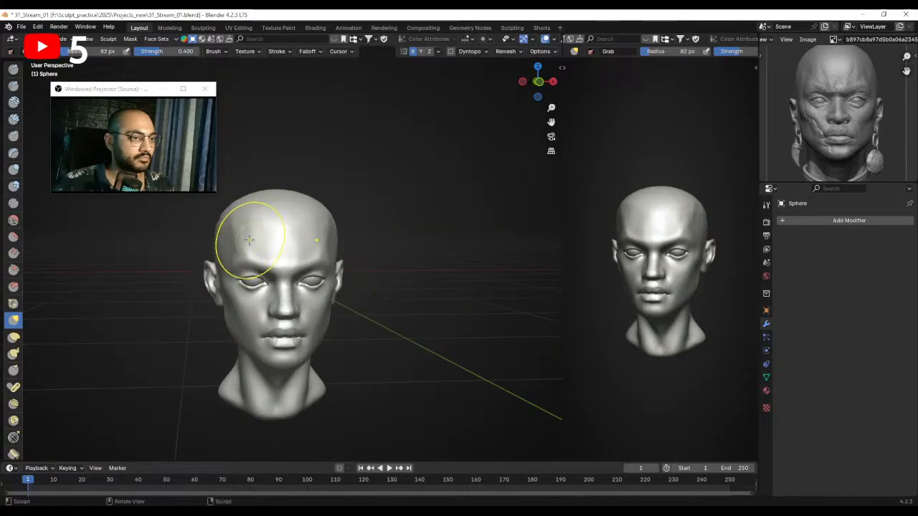
{"action": "key", "text": "bracketleft"}
{"action": "key", "text": "bracketleft"}
{"action": "key", "text": "bracketleft"}
{"action": "key", "text": "bracketleft"}
{"action": "key", "text": "bracketleft"}
{"action": "key", "text": "bracketleft"}
{"action": "mouse_move", "coordinate": [248, 242]}
{"action": "middle_mouse_down"}
{"action": "mouse_move", "coordinate": [307, 242]}
{"action": "mouse_move", "coordinate": [287, 222]}
{"action": "mouse_move", "coordinate": [261, 225]}
{"action": "middle_mouse_up"}
{"action": "key", "text": "bracketleft"}
{"action": "key", "text": "bracketleft"}
{"action": "key", "text": "bracketleft"}
{"action": "key", "text": "bracketleft"}
{"action": "key", "text": "bracketleft"}
{"action": "key", "text": "f"}
{"action": "left_click", "coordinate": [244, 226]}
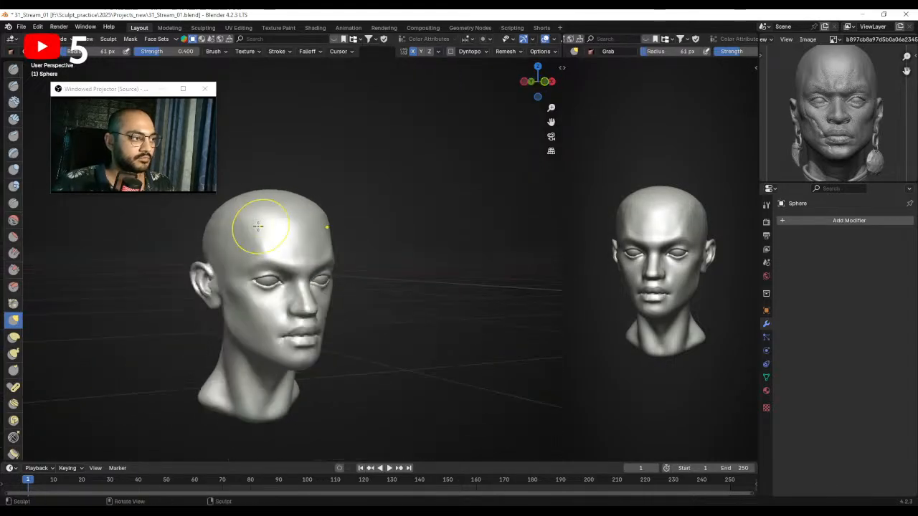
Adjust the inner eye corners with a Grab brush of 29 px and check the face from the front.
{"action": "middle_click_drag", "start_coordinate": [217, 246], "coordinate": [272, 185]}
{"action": "left_click_drag", "start_coordinate": [290, 272], "coordinate": [290, 255], "text": "ctrl+alt"}
{"action": "mouse_move", "coordinate": [290, 256]}
{"action": "left_mouse_down", "text": "alt"}
{"action": "mouse_move", "coordinate": [246, 261]}
{"action": "mouse_move", "coordinate": [286, 254]}
{"action": "left_mouse_up", "text": "alt"}
{"action": "left_click_drag", "start_coordinate": [286, 254], "coordinate": [286, 238], "text": "ctrl+alt"}
{"action": "middle_click_drag", "start_coordinate": [286, 239], "coordinate": [277, 240]}
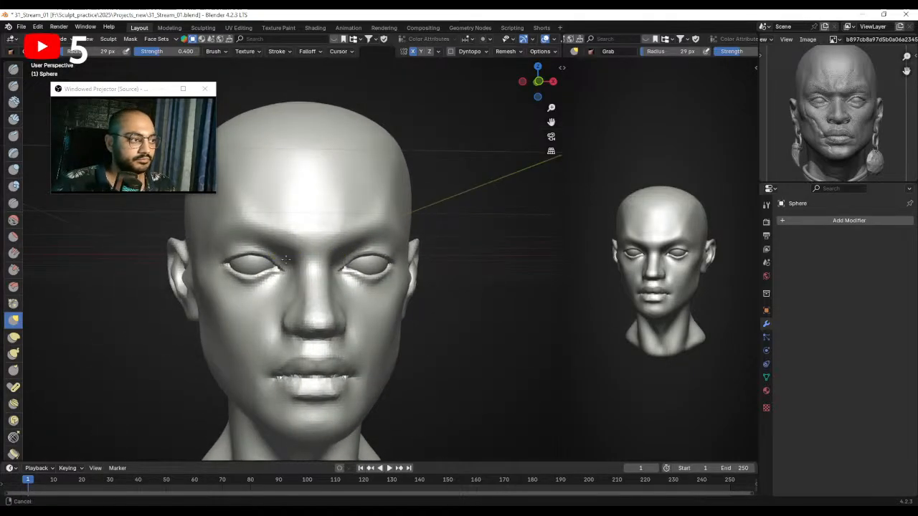
{"action": "scroll", "coordinate": [277, 240], "scroll_direction": "down", "scroll_amount": 3}
{"action": "mouse_move", "coordinate": [315, 268]}
{"action": "middle_mouse_down"}
{"action": "mouse_move", "coordinate": [270, 263]}
{"action": "mouse_move", "coordinate": [314, 270]}
{"action": "middle_mouse_up"}
{"action": "left_click_drag", "start_coordinate": [314, 269], "coordinate": [341, 265], "text": "alt"}
{"action": "mouse_move", "coordinate": [341, 265]}
{"action": "middle_mouse_down"}
{"action": "mouse_move", "coordinate": [338, 255]}
{"action": "mouse_move", "coordinate": [345, 262]}
{"action": "middle_mouse_up"}
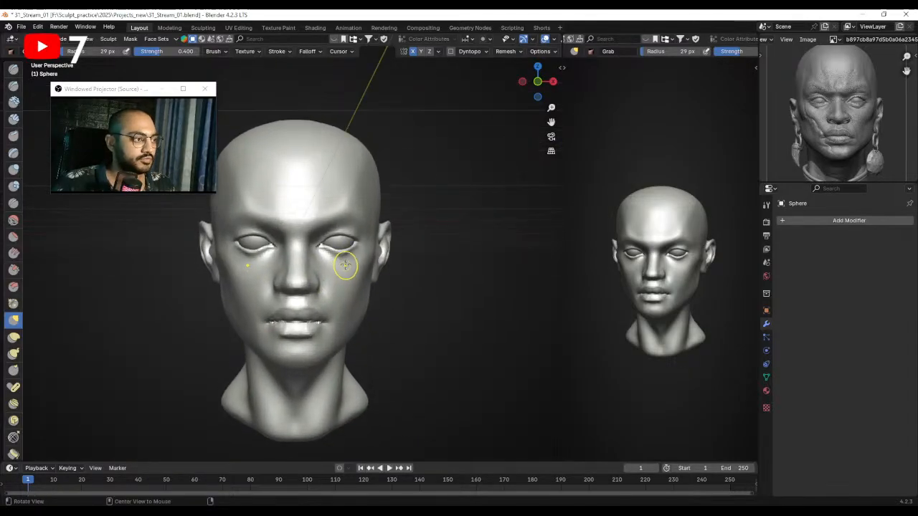
Adjust the voxel size on the head, save the file and voxel-remesh the sculpt.
{"action": "key", "text": "r"}
{"action": "left_click", "coordinate": [348, 266]}
{"action": "key", "text": "ctrl+s"}
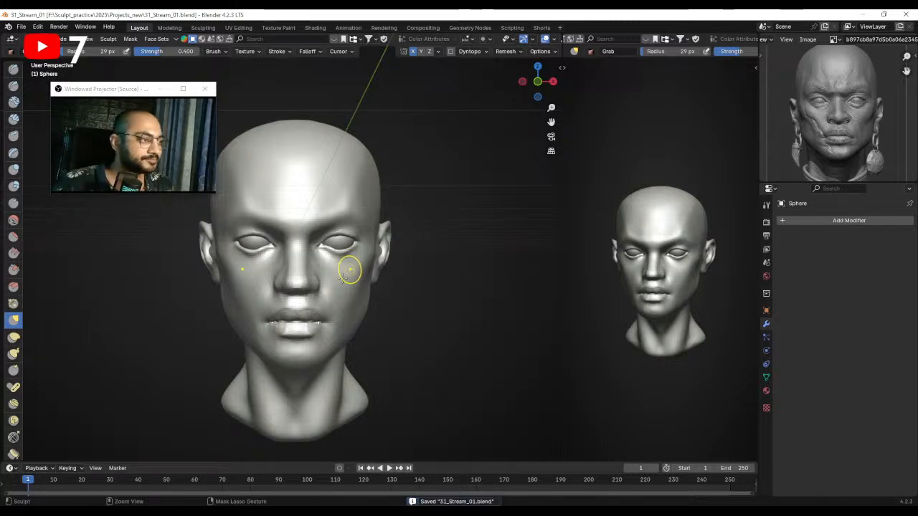
{"action": "key", "text": "ctrl+r"}
Sculpt the cheek below the cheekbone with the Draw brush, reducing its radius from 62 px to 50 px.
{"action": "left_click", "coordinate": [13, 69]}
{"action": "mouse_move", "coordinate": [402, 266]}
{"action": "left_mouse_down", "text": "alt"}
{"action": "mouse_move", "coordinate": [334, 266]}
{"action": "mouse_move", "coordinate": [335, 189]}
{"action": "left_mouse_up", "text": "alt"}
{"action": "left_click_drag", "start_coordinate": [334, 255], "coordinate": [287, 256], "text": "alt"}
{"action": "middle_click_drag", "start_coordinate": [287, 256], "coordinate": [318, 256]}
{"action": "key", "text": "f"}
{"action": "left_click", "coordinate": [362, 241]}
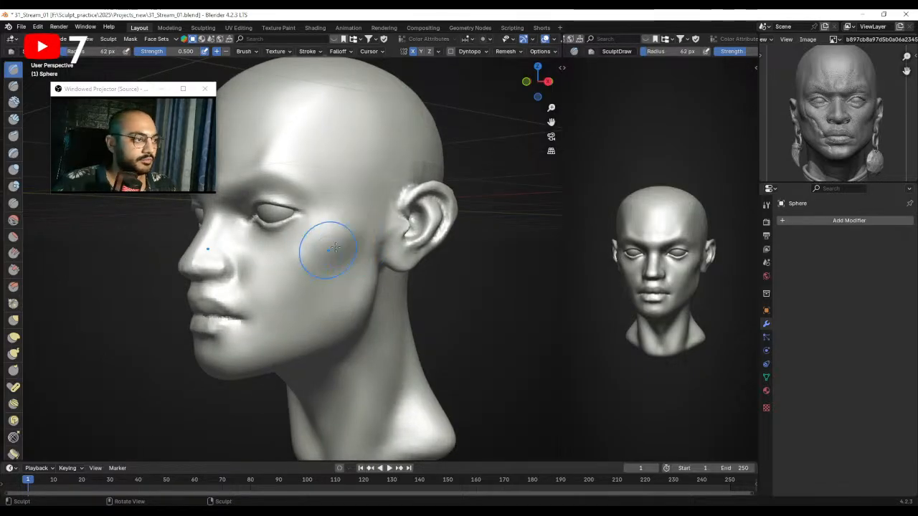
{"action": "middle_click_drag", "start_coordinate": [322, 262], "coordinate": [352, 256]}
{"action": "left_click_drag", "start_coordinate": [322, 272], "coordinate": [327, 287]}
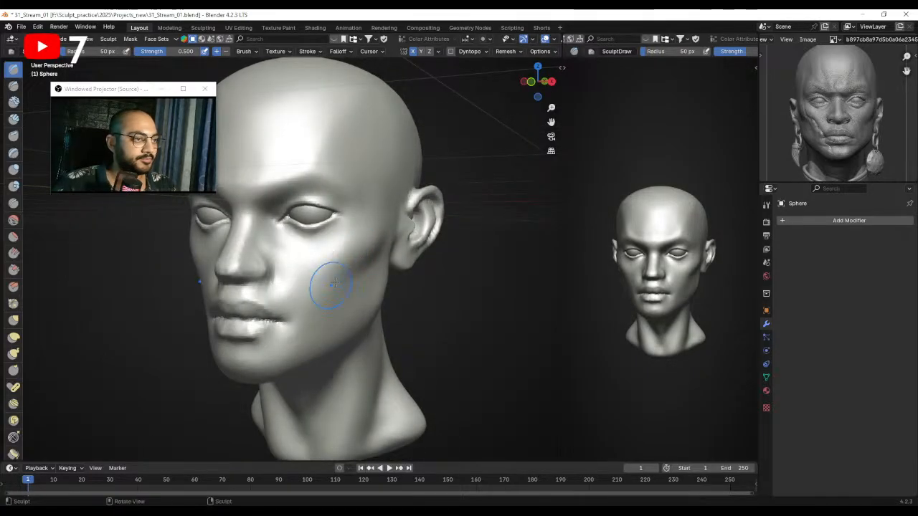
Carve the cheek hollow from the cheekbone towards the mouth, enlarging the Draw brush to 58 px.
{"action": "middle_click_drag", "start_coordinate": [327, 287], "coordinate": [330, 282]}
{"action": "key", "text": "bracketleft"}
{"action": "key", "text": "bracketleft"}
{"action": "mouse_move", "coordinate": [360, 268]}
{"action": "left_mouse_down", "text": "ctrl"}
{"action": "mouse_move", "coordinate": [328, 278]}
{"action": "mouse_move", "coordinate": [326, 298]}
{"action": "left_mouse_up", "text": "ctrl"}
{"action": "key", "text": "bracketright"}
{"action": "key", "text": "bracketright"}
{"action": "key", "text": "bracketright"}
{"action": "key", "text": "bracketright"}
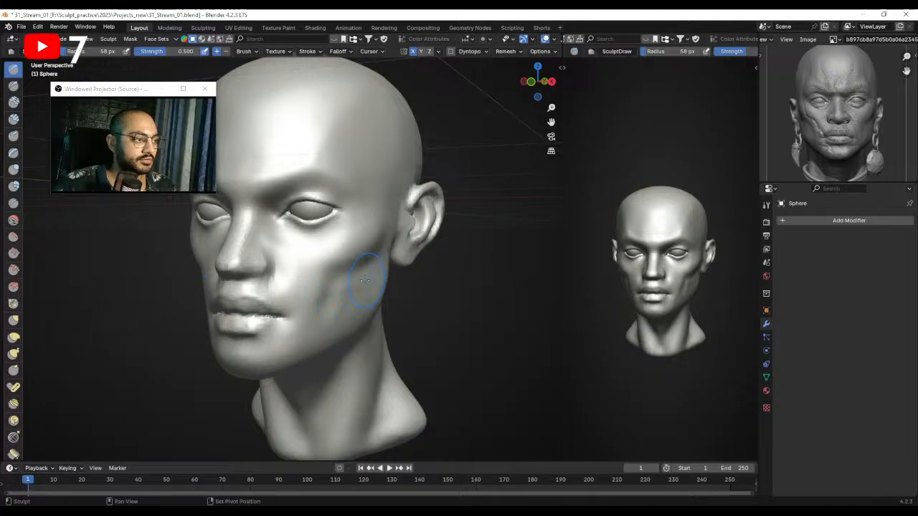
{"action": "mouse_move", "coordinate": [331, 314]}
{"action": "middle_mouse_down"}
{"action": "mouse_move", "coordinate": [354, 301]}
{"action": "mouse_move", "coordinate": [355, 281]}
{"action": "middle_mouse_up"}
{"action": "key", "text": "bracketleft"}
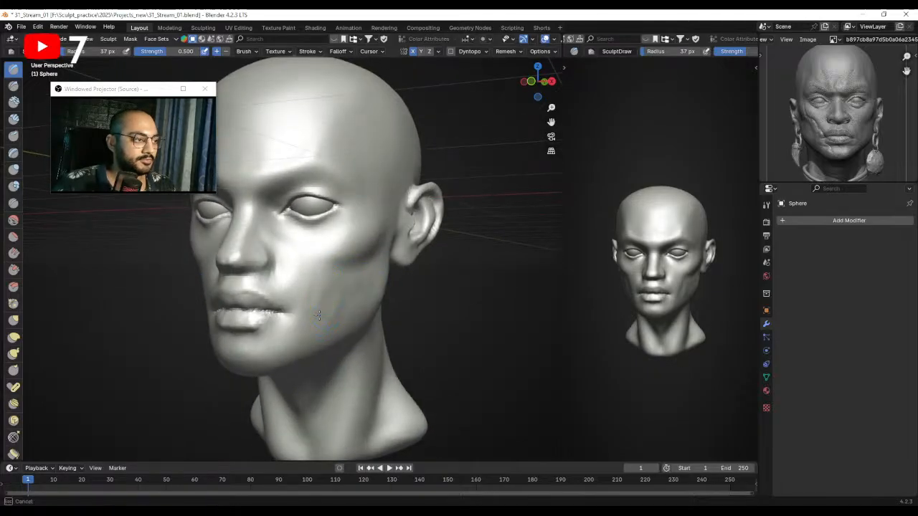
Define the lower edge of the cheekbone towards the ear with a Draw brush of about 35 px.
{"action": "key", "text": "f"}
{"action": "left_click_drag", "start_coordinate": [344, 303], "coordinate": [368, 251]}
{"action": "left_click", "coordinate": [376, 262]}
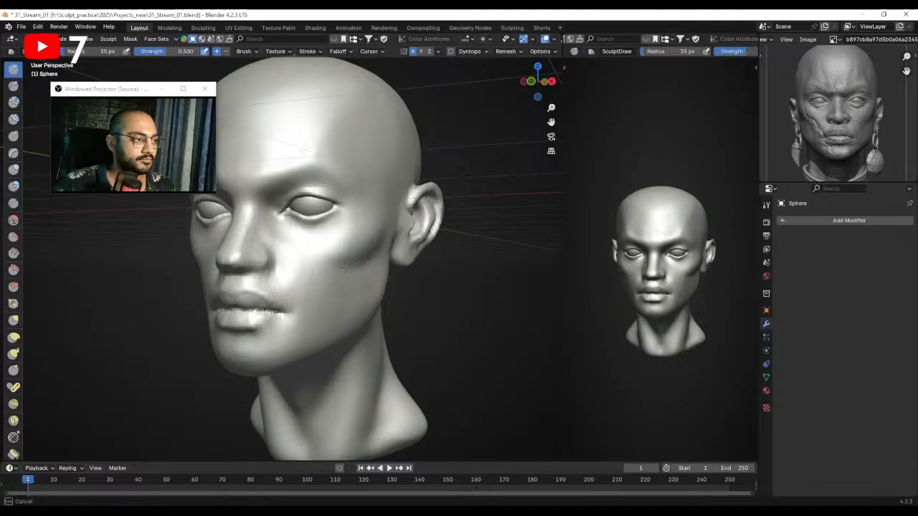
{"action": "middle_click_drag", "start_coordinate": [338, 282], "coordinate": [352, 271]}
{"action": "key", "text": "bracketright"}
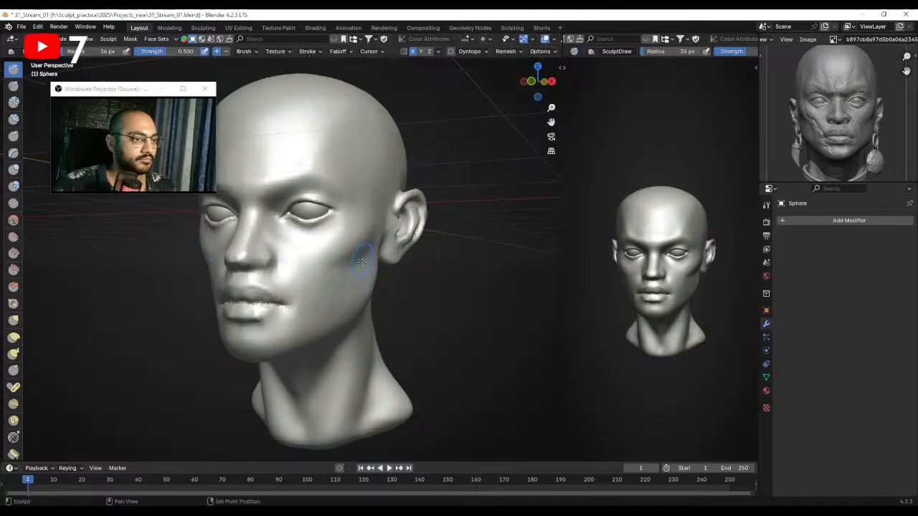
Shape the area below the lower lip and the mouth corners with a Draw brush of 27 to 38 px.
{"action": "middle_click_drag", "start_coordinate": [302, 299], "coordinate": [334, 280]}
{"action": "middle_click_drag", "start_coordinate": [335, 279], "coordinate": [303, 251], "text": "ctrl"}
{"action": "mouse_move", "coordinate": [303, 251]}
{"action": "left_mouse_down", "text": "ctrl+alt"}
{"action": "mouse_move", "coordinate": [307, 291]}
{"action": "mouse_move", "coordinate": [311, 280]}
{"action": "mouse_move", "coordinate": [298, 278]}
{"action": "left_mouse_up", "text": "ctrl+alt"}
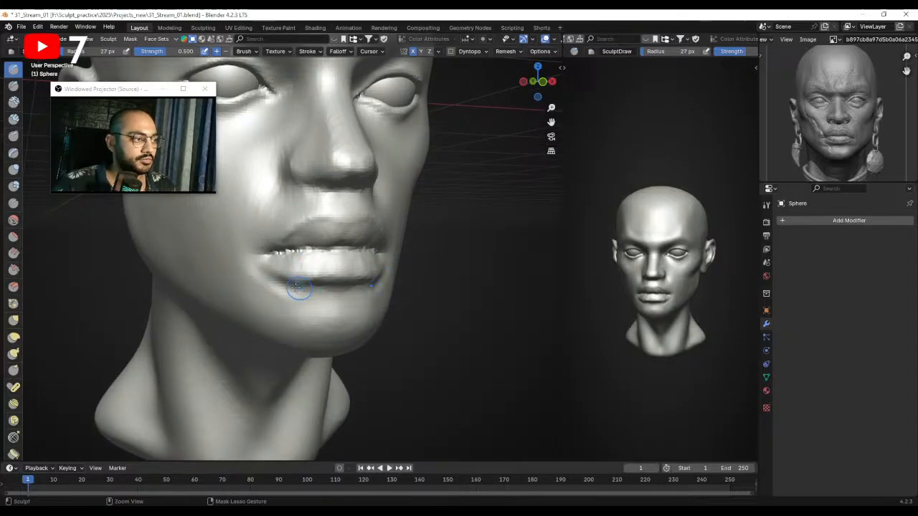
{"action": "key", "text": "bracketleft"}
{"action": "key", "text": "bracketleft"}
{"action": "key", "text": "bracketleft"}
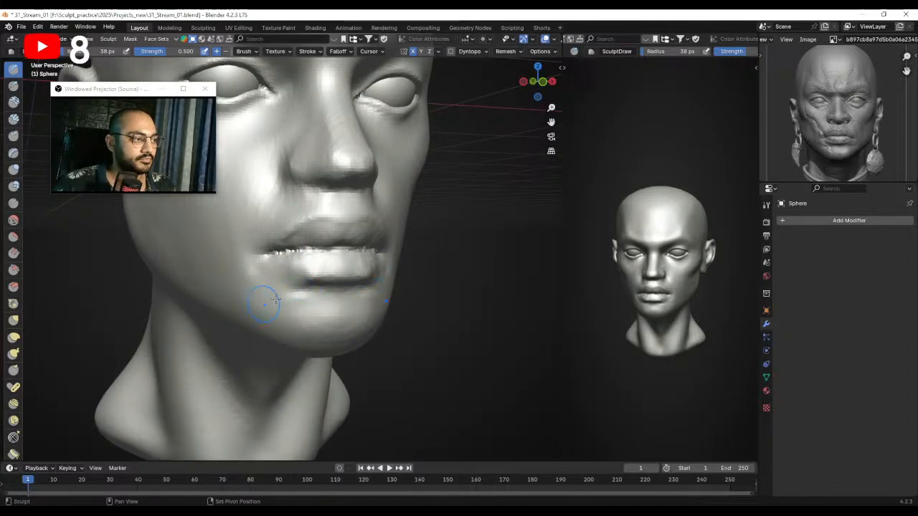
{"action": "left_click_drag", "start_coordinate": [319, 285], "coordinate": [314, 307], "text": "ctrl+alt"}
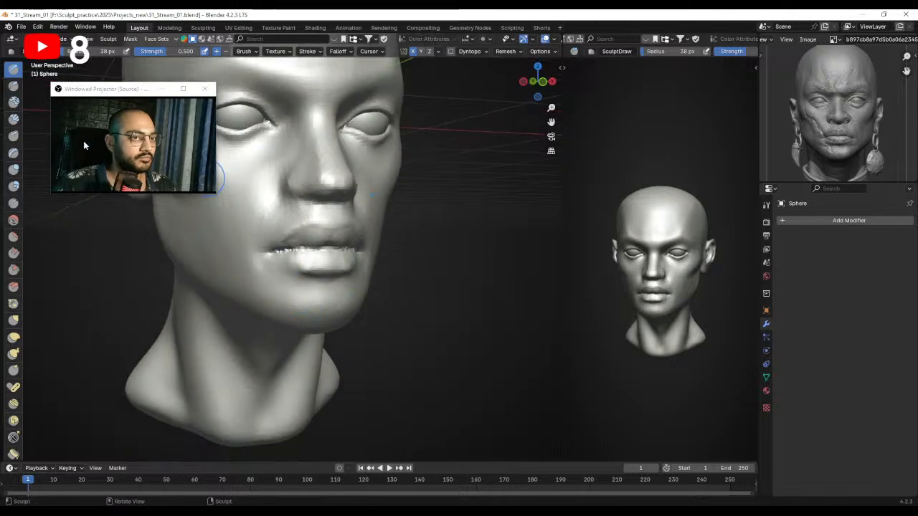
Cut a sharper crease under the lower lip with the Draw Sharp brush at 39 to 33 px.
{"action": "left_click", "coordinate": [13, 85]}
{"action": "mouse_move", "coordinate": [312, 260]}
{"action": "left_mouse_down", "text": "alt"}
{"action": "mouse_move", "coordinate": [320, 266]}
{"action": "mouse_move", "coordinate": [293, 241]}
{"action": "left_mouse_up", "text": "alt"}
{"action": "mouse_move", "coordinate": [293, 241]}
{"action": "middle_mouse_down"}
{"action": "mouse_move", "coordinate": [288, 251]}
{"action": "mouse_move", "coordinate": [320, 278]}
{"action": "middle_mouse_up"}
{"action": "key", "text": "bracketright"}
{"action": "key", "text": "bracketleft"}
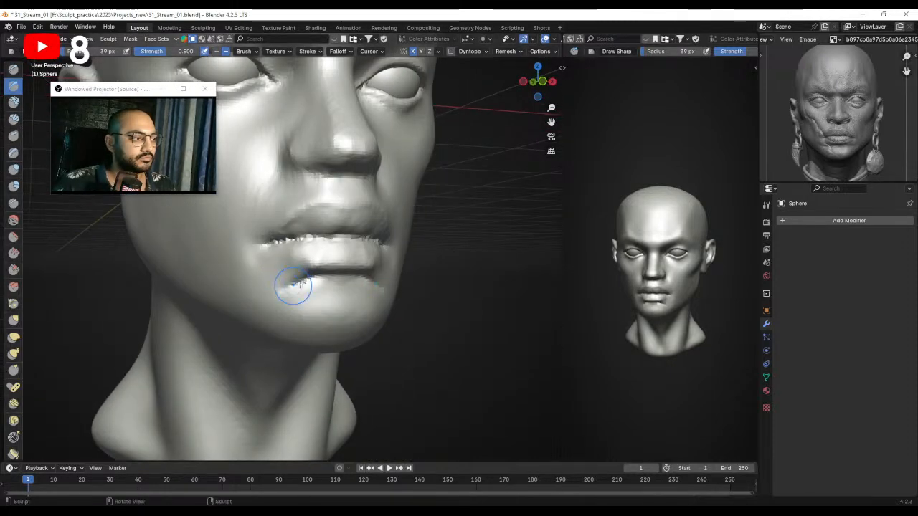
{"action": "mouse_move", "coordinate": [289, 296]}
{"action": "left_mouse_down"}
{"action": "mouse_move", "coordinate": [265, 290]}
{"action": "mouse_move", "coordinate": [287, 275]}
{"action": "left_mouse_up"}
{"action": "middle_click_drag", "start_coordinate": [287, 272], "coordinate": [304, 275]}
{"action": "scroll", "coordinate": [288, 261], "scroll_direction": "up", "scroll_amount": 3}
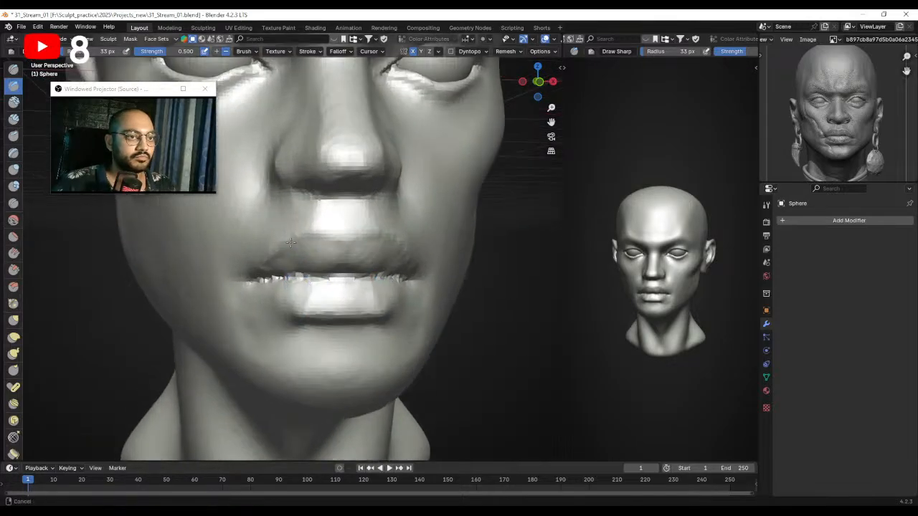
Sharpen the parting line between the lips out to the mouth corners with a Crease brush of about 31 px.
{"action": "left_click", "coordinate": [13, 204]}
{"action": "mouse_move", "coordinate": [327, 275]}
{"action": "middle_mouse_down", "text": "shift"}
{"action": "mouse_move", "coordinate": [327, 244]}
{"action": "mouse_move", "coordinate": [351, 249]}
{"action": "middle_mouse_up", "text": "shift"}
{"action": "left_click_drag", "start_coordinate": [368, 256], "coordinate": [294, 255]}
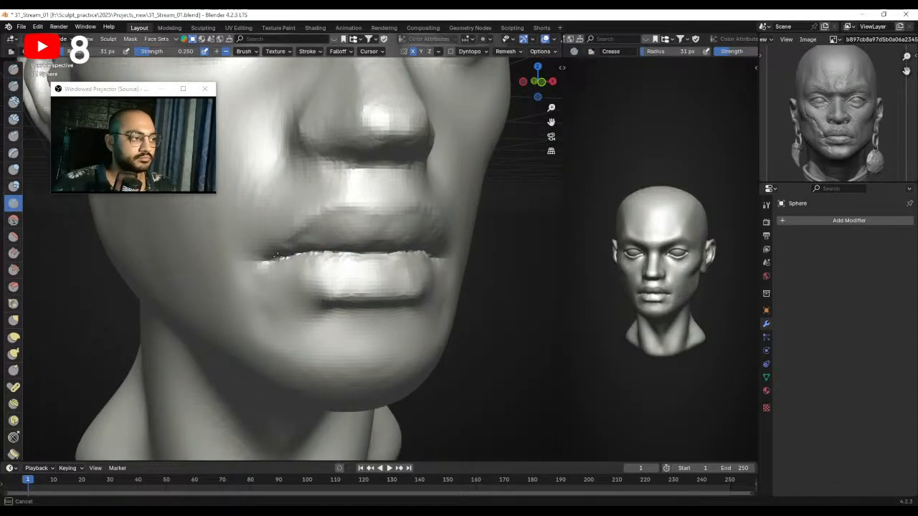
{"action": "left_click_drag", "start_coordinate": [380, 257], "coordinate": [374, 255]}
{"action": "middle_click_drag", "start_coordinate": [374, 255], "coordinate": [361, 254]}
{"action": "key", "text": "f"}
{"action": "left_click", "coordinate": [363, 256]}
{"action": "mouse_move", "coordinate": [363, 256]}
{"action": "left_mouse_down"}
{"action": "mouse_move", "coordinate": [273, 256]}
{"action": "mouse_move", "coordinate": [261, 278]}
{"action": "mouse_move", "coordinate": [281, 288]}
{"action": "left_mouse_up"}
Smooth the lower lip and the area beneath it with a brush radius of 56 px.
{"action": "middle_click_drag", "start_coordinate": [287, 287], "coordinate": [287, 309], "text": "ctrl"}
{"action": "key", "text": "f"}
{"action": "left_click", "coordinate": [297, 310]}
{"action": "left_click_drag", "start_coordinate": [296, 310], "coordinate": [290, 330], "text": "shift"}
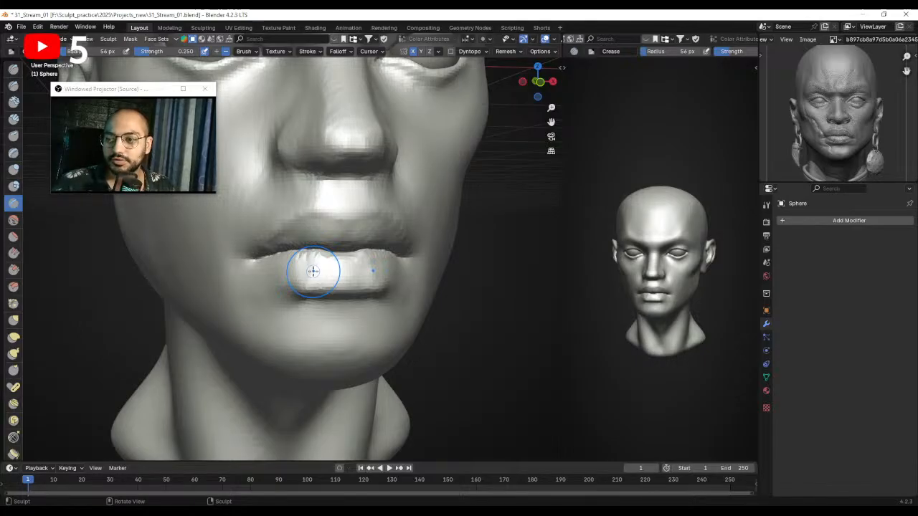
Carve the philtrum groove between the nose and upper lip with the Draw Sharp brush.
{"action": "mouse_move", "coordinate": [313, 270]}
{"action": "middle_mouse_down"}
{"action": "mouse_move", "coordinate": [328, 215]}
{"action": "mouse_move", "coordinate": [318, 226]}
{"action": "mouse_move", "coordinate": [308, 194]}
{"action": "mouse_move", "coordinate": [334, 188]}
{"action": "middle_mouse_up"}
{"action": "left_click", "coordinate": [13, 86]}
{"action": "middle_click_drag", "start_coordinate": [203, 258], "coordinate": [216, 233], "text": "ctrl"}
{"action": "middle_click_drag", "start_coordinate": [314, 260], "coordinate": [321, 242], "text": "ctrl"}
{"action": "key", "text": "f"}
{"action": "left_click_drag", "start_coordinate": [321, 241], "coordinate": [320, 234], "text": "ctrl+alt"}
{"action": "mouse_move", "coordinate": [320, 235]}
{"action": "left_mouse_down"}
{"action": "mouse_move", "coordinate": [320, 266]}
{"action": "mouse_move", "coordinate": [322, 241]}
{"action": "mouse_move", "coordinate": [320, 258]}
{"action": "left_mouse_up"}
{"action": "key", "text": "f"}
{"action": "mouse_move", "coordinate": [319, 239]}
{"action": "left_mouse_down"}
{"action": "mouse_move", "coordinate": [319, 255]}
{"action": "mouse_move", "coordinate": [322, 236]}
{"action": "left_mouse_up"}
{"action": "mouse_move", "coordinate": [322, 236]}
{"action": "middle_mouse_down", "text": "ctrl"}
{"action": "mouse_move", "coordinate": [346, 247]}
{"action": "mouse_move", "coordinate": [322, 262]}
{"action": "middle_mouse_up", "text": "ctrl"}
Adjust the shape of the upper lip from the front with a Grab brush of about 73 px.
{"action": "key", "text": "g"}
{"action": "key", "text": "f"}
{"action": "left_click", "coordinate": [352, 247]}
{"action": "left_click_drag", "start_coordinate": [322, 263], "coordinate": [305, 262]}
{"action": "key", "text": "f"}
{"action": "left_click", "coordinate": [313, 263]}
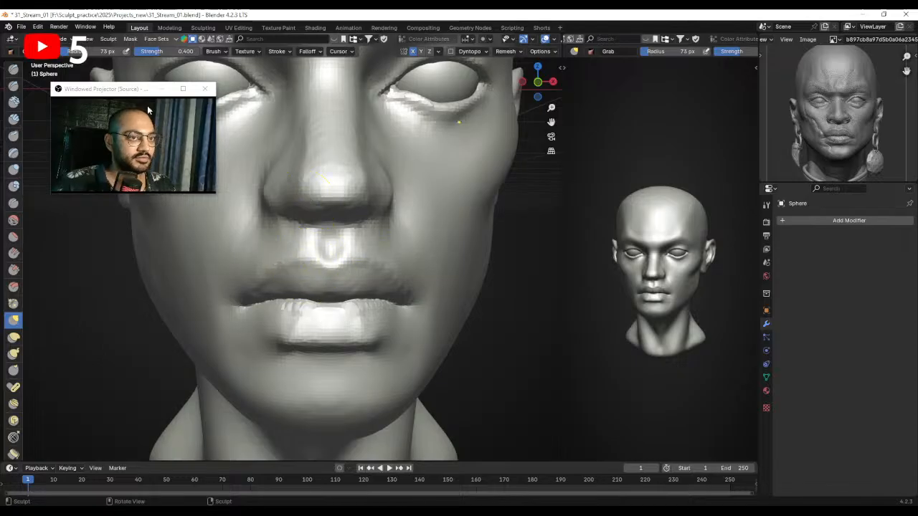
Carve the nostril openings from below with the Draw Sharp brush, reducing its radius to 58 px.
{"action": "left_click", "coordinate": [14, 85]}
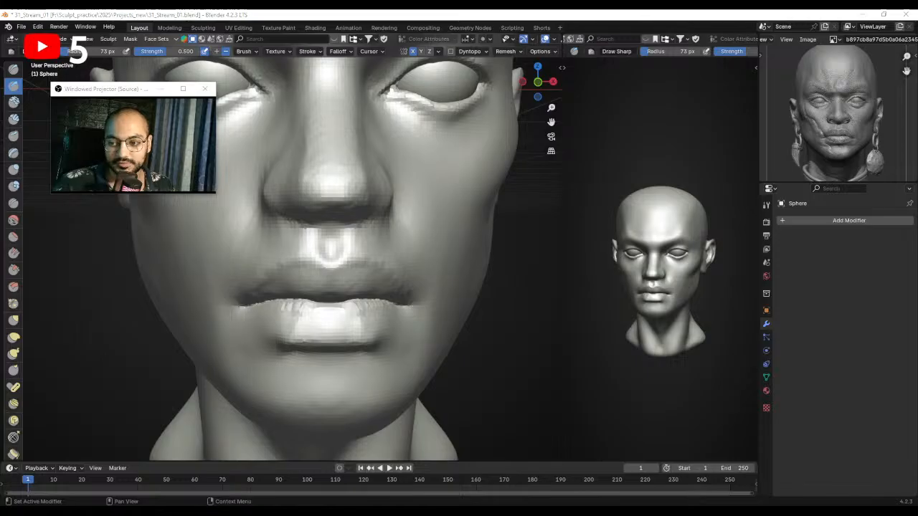
{"action": "middle_click_drag", "start_coordinate": [397, 254], "coordinate": [444, 231]}
{"action": "mouse_move", "coordinate": [445, 230]}
{"action": "left_mouse_down", "text": "alt+shift"}
{"action": "mouse_move", "coordinate": [334, 251]}
{"action": "mouse_move", "coordinate": [341, 241]}
{"action": "mouse_move", "coordinate": [324, 258]}
{"action": "left_mouse_up", "text": "alt+shift"}
{"action": "key", "text": "f"}
{"action": "left_click", "coordinate": [344, 242]}
{"action": "key", "text": "f"}
{"action": "left_click", "coordinate": [352, 243]}
{"action": "mouse_move", "coordinate": [331, 241]}
{"action": "left_mouse_down"}
{"action": "mouse_move", "coordinate": [327, 256]}
{"action": "mouse_move", "coordinate": [336, 256]}
{"action": "left_mouse_up"}
{"action": "key", "text": "f"}
{"action": "left_click", "coordinate": [364, 254]}
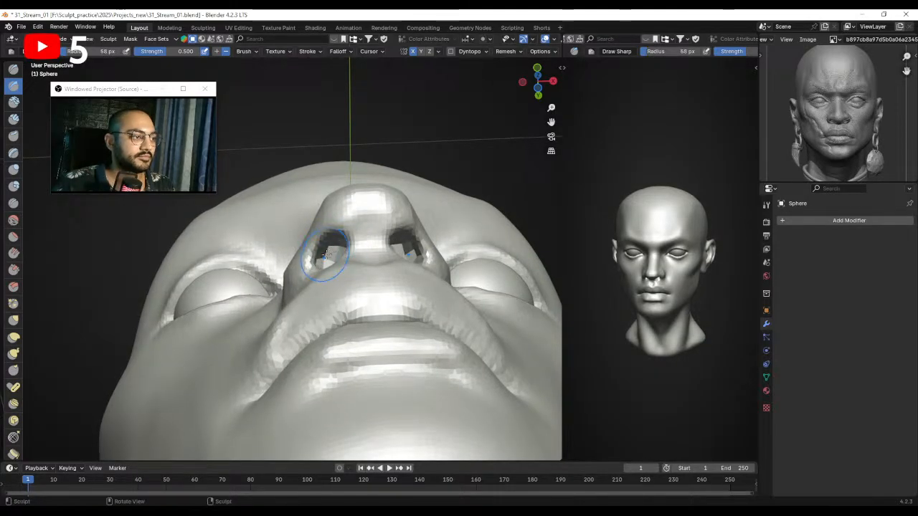
Deepen the creases around the nostril wings with the Draw Sharp brush.
{"action": "middle_click_drag", "start_coordinate": [316, 260], "coordinate": [363, 316]}
{"action": "mouse_move", "coordinate": [375, 218]}
{"action": "left_mouse_down", "text": "alt"}
{"action": "mouse_move", "coordinate": [344, 251]}
{"action": "mouse_move", "coordinate": [334, 324]}
{"action": "mouse_move", "coordinate": [362, 297]}
{"action": "mouse_move", "coordinate": [358, 287]}
{"action": "left_mouse_up", "text": "alt"}
{"action": "left_click_drag", "start_coordinate": [307, 286], "coordinate": [324, 276]}
{"action": "middle_click_drag", "start_coordinate": [301, 275], "coordinate": [341, 267]}
{"action": "key", "text": "f"}
{"action": "left_click", "coordinate": [341, 267]}
{"action": "key", "text": "f"}
{"action": "left_click", "coordinate": [334, 278]}
{"action": "mouse_move", "coordinate": [338, 320]}
{"action": "left_mouse_down", "text": "alt"}
{"action": "mouse_move", "coordinate": [287, 307]}
{"action": "mouse_move", "coordinate": [332, 309]}
{"action": "left_mouse_up", "text": "alt"}
Reshape the nostril wings from above and the front, reducing the Grab brush from 100 px to 67 px.
{"action": "key", "text": "g"}
{"action": "mouse_move", "coordinate": [332, 308]}
{"action": "middle_mouse_down"}
{"action": "mouse_move", "coordinate": [302, 271]}
{"action": "mouse_move", "coordinate": [326, 317]}
{"action": "mouse_move", "coordinate": [315, 293]}
{"action": "middle_mouse_up"}
{"action": "left_click_drag", "start_coordinate": [308, 285], "coordinate": [309, 280]}
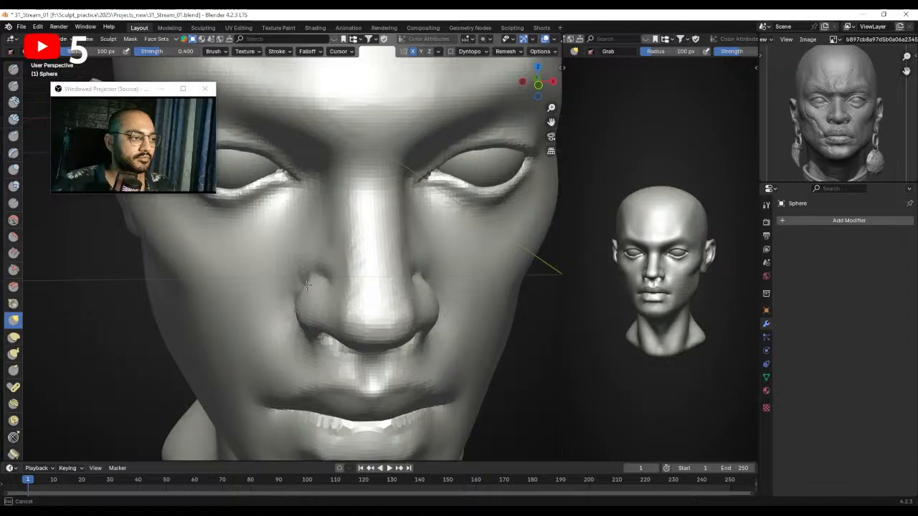
{"action": "middle_click_drag", "start_coordinate": [315, 294], "coordinate": [322, 271]}
{"action": "key", "text": "f"}
{"action": "left_click", "coordinate": [386, 271]}
{"action": "left_click_drag", "start_coordinate": [320, 264], "coordinate": [296, 252]}
{"action": "middle_click_drag", "start_coordinate": [317, 313], "coordinate": [320, 269]}
{"action": "key", "text": "f"}
{"action": "left_click", "coordinate": [307, 268]}
{"action": "left_click_drag", "start_coordinate": [314, 284], "coordinate": [309, 271]}
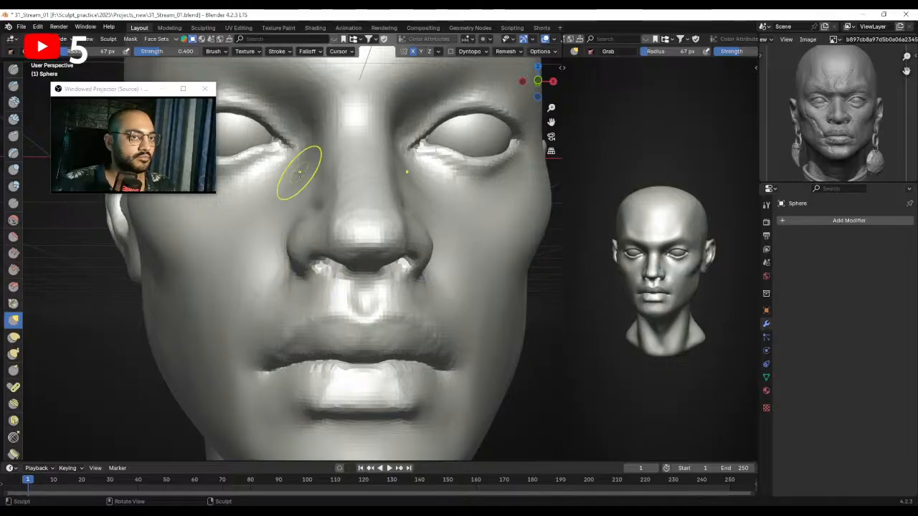
Add volume to the nose tip and nostril wings with the Draw brush, starting at 67 px.
{"action": "left_click", "coordinate": [13, 70]}
{"action": "middle_click_drag", "start_coordinate": [337, 258], "coordinate": [375, 219]}
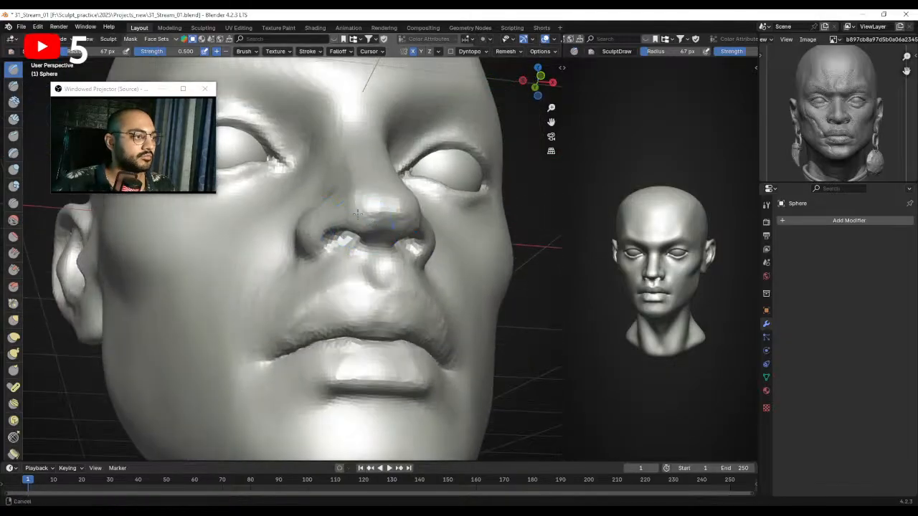
{"action": "scroll", "coordinate": [375, 220], "scroll_direction": "up", "scroll_amount": 1}
{"action": "middle_click_drag", "start_coordinate": [315, 217], "coordinate": [326, 234]}
{"action": "key", "text": "f"}
{"action": "left_click", "coordinate": [362, 232]}
{"action": "left_click_drag", "start_coordinate": [310, 235], "coordinate": [320, 233]}
Smooth the transition from the nostril wing into the cheek and upper lip with a 62 px brush radius.
{"action": "mouse_move", "coordinate": [321, 240]}
{"action": "middle_mouse_down"}
{"action": "mouse_move", "coordinate": [335, 268]}
{"action": "mouse_move", "coordinate": [322, 284]}
{"action": "middle_mouse_up"}
{"action": "key", "text": "f"}
{"action": "left_click", "coordinate": [322, 283]}
{"action": "key", "text": "f"}
{"action": "left_click", "coordinate": [323, 283]}
{"action": "mouse_move", "coordinate": [322, 285]}
{"action": "left_mouse_down", "text": "shift"}
{"action": "mouse_move", "coordinate": [334, 274]}
{"action": "mouse_move", "coordinate": [264, 321]}
{"action": "left_mouse_up", "text": "shift"}
{"action": "middle_click_drag", "start_coordinate": [302, 285], "coordinate": [266, 294]}
{"action": "left_click_drag", "start_coordinate": [266, 306], "coordinate": [257, 277], "text": "shift"}
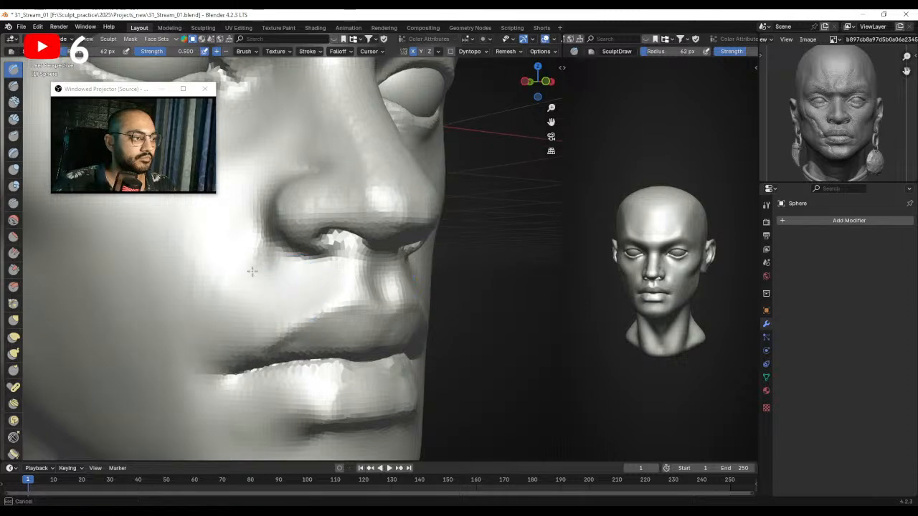
Refine the lower rim of the nostrils with a Draw brush between 16 and 46 px.
{"action": "key", "text": "f"}
{"action": "left_click", "coordinate": [295, 265]}
{"action": "left_click_drag", "start_coordinate": [320, 250], "coordinate": [303, 251], "text": "alt"}
{"action": "key", "text": "f"}
{"action": "left_click", "coordinate": [311, 248]}
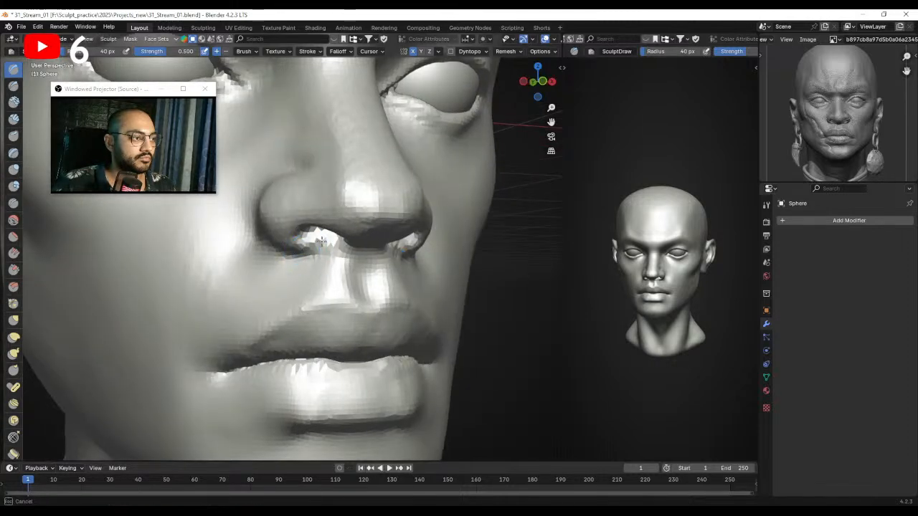
{"action": "middle_click_drag", "start_coordinate": [285, 255], "coordinate": [299, 256]}
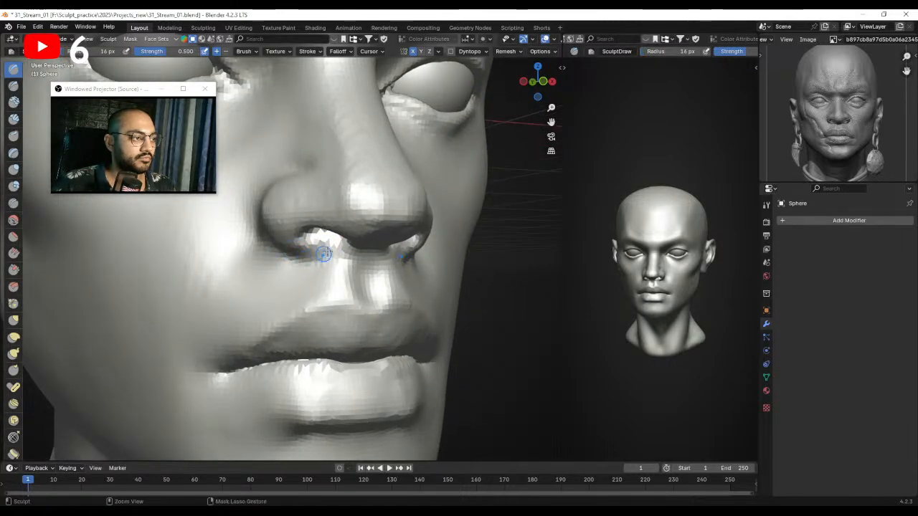
{"action": "key", "text": "f"}
{"action": "mouse_move", "coordinate": [302, 261]}
{"action": "left_mouse_down"}
{"action": "mouse_move", "coordinate": [320, 261]}
{"action": "mouse_move", "coordinate": [264, 257]}
{"action": "left_mouse_up"}
{"action": "left_click", "coordinate": [330, 260]}
{"action": "left_click", "coordinate": [275, 263]}
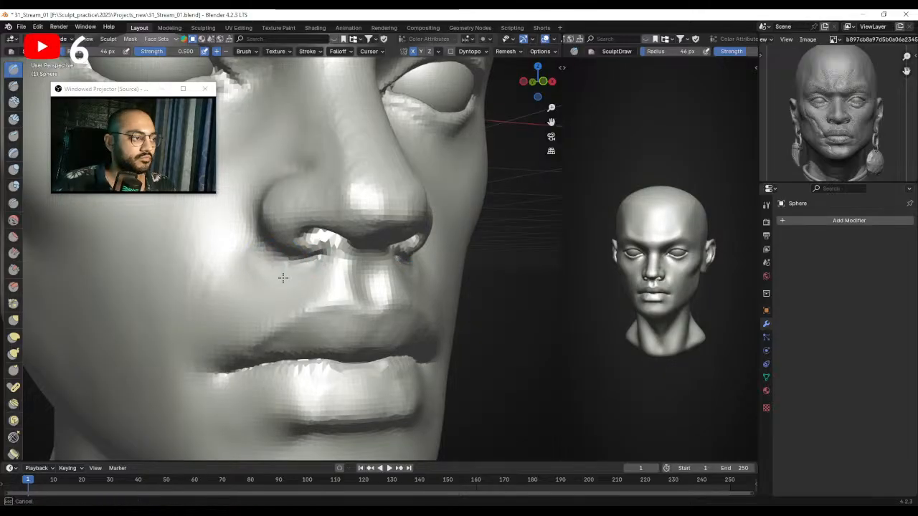
Adjust the base of the nostril wings from the front, reducing the Grab brush from 89 px to 67 px.
{"action": "scroll", "coordinate": [283, 271], "scroll_direction": "down", "scroll_amount": 2}
{"action": "key", "text": "g"}
{"action": "scroll", "coordinate": [294, 258], "scroll_direction": "down", "scroll_amount": 1}
{"action": "left_click_drag", "start_coordinate": [267, 259], "coordinate": [263, 267]}
{"action": "scroll", "coordinate": [283, 274], "scroll_direction": "down", "scroll_amount": 1}
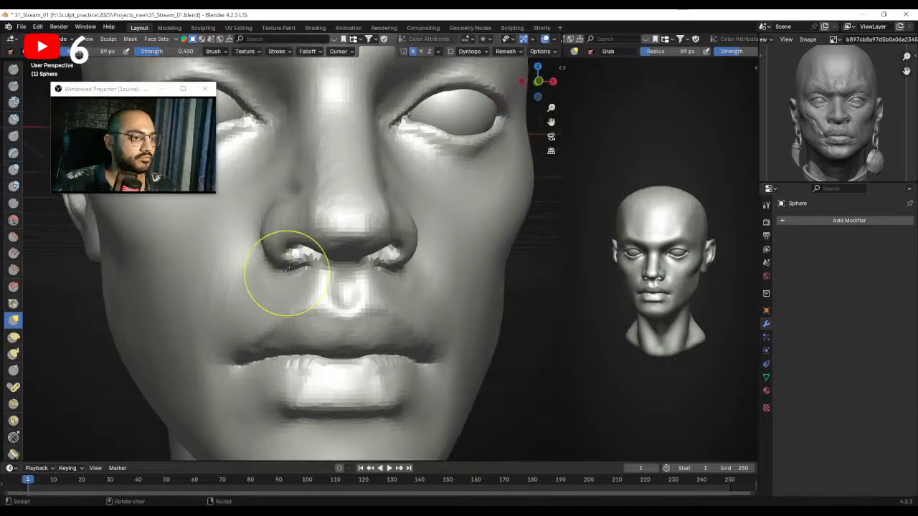
{"action": "scroll", "coordinate": [285, 266], "scroll_direction": "down", "scroll_amount": 1}
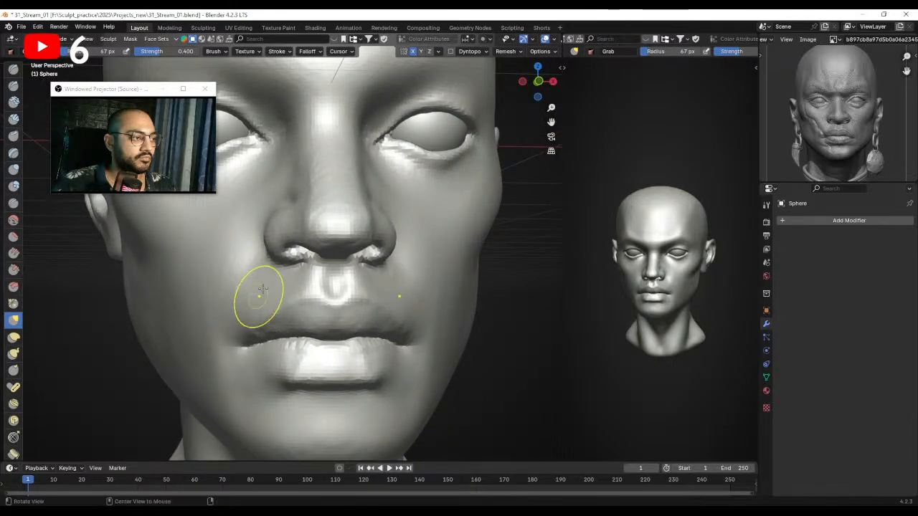
Adjust the upper lip and philtrum area with a Grab brush of 42 px.
{"action": "left_click_drag", "start_coordinate": [256, 299], "coordinate": [256, 337], "text": "ctrl+alt"}
{"action": "left_click_drag", "start_coordinate": [294, 286], "coordinate": [306, 285], "text": "alt"}
{"action": "key", "text": "f"}
{"action": "left_click", "coordinate": [287, 285]}
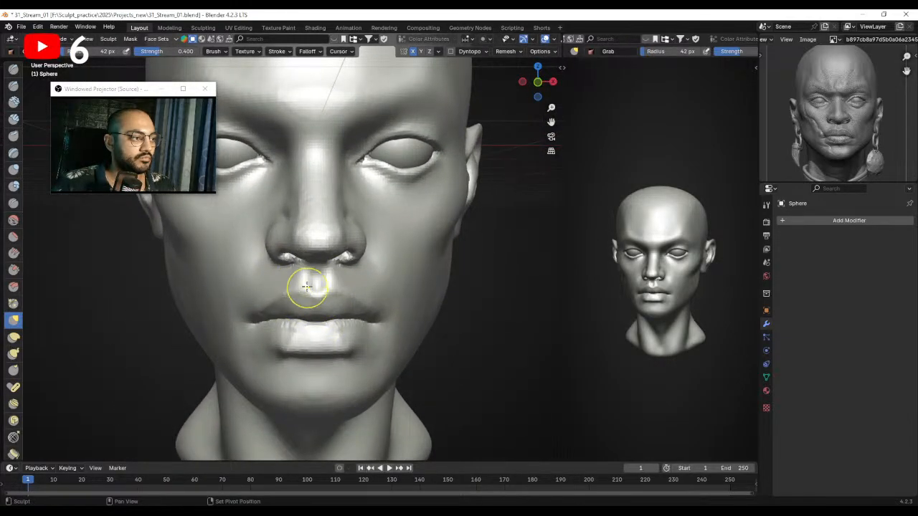
{"action": "mouse_move", "coordinate": [310, 292]}
{"action": "middle_mouse_down"}
{"action": "mouse_move", "coordinate": [252, 276]}
{"action": "mouse_move", "coordinate": [340, 274]}
{"action": "mouse_move", "coordinate": [340, 315]}
{"action": "middle_mouse_up"}
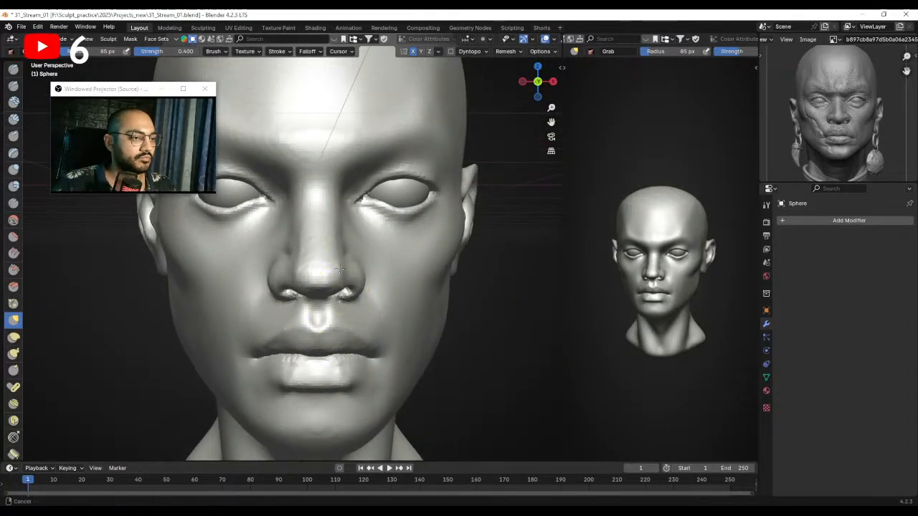
Carve frown creases between the eyebrows with the Draw Sharp brush, reducing its radius from 58 px to 36 px.
{"action": "middle_click_drag", "start_coordinate": [337, 246], "coordinate": [335, 297], "text": "ctrl"}
{"action": "mouse_move", "coordinate": [297, 240]}
{"action": "middle_mouse_down", "text": "shift"}
{"action": "mouse_move", "coordinate": [305, 287]}
{"action": "mouse_move", "coordinate": [305, 237]}
{"action": "mouse_move", "coordinate": [289, 220]}
{"action": "mouse_move", "coordinate": [289, 198]}
{"action": "middle_mouse_up", "text": "shift"}
{"action": "left_click", "coordinate": [13, 86]}
{"action": "mouse_move", "coordinate": [320, 237]}
{"action": "middle_mouse_down", "text": "shift"}
{"action": "mouse_move", "coordinate": [344, 236]}
{"action": "mouse_move", "coordinate": [337, 231]}
{"action": "middle_mouse_up", "text": "shift"}
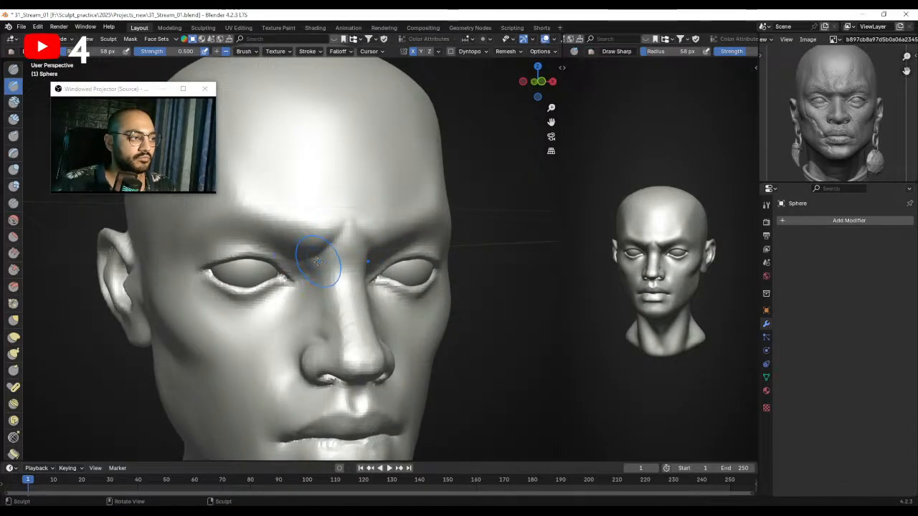
{"action": "key", "text": "f"}
{"action": "left_click_drag", "start_coordinate": [312, 266], "coordinate": [329, 254], "text": "shift"}
{"action": "key", "text": "f"}
{"action": "left_click", "coordinate": [335, 254]}
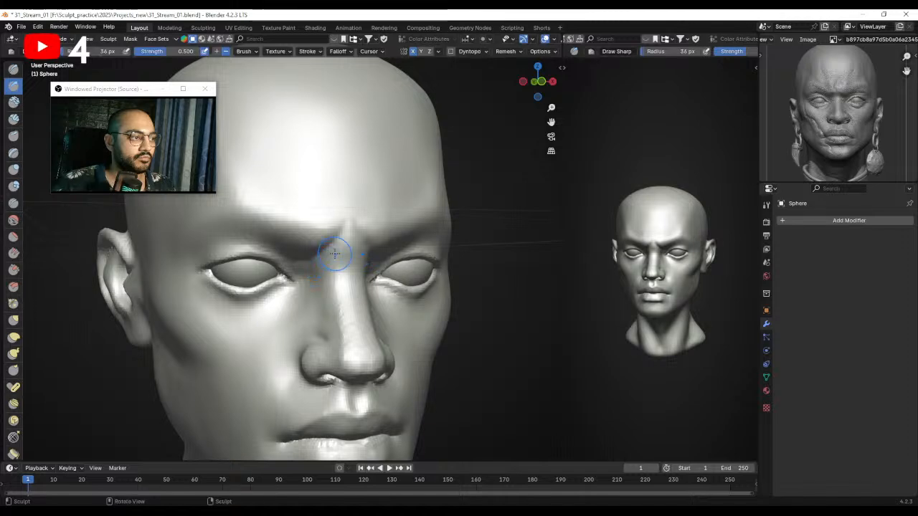
{"action": "middle_click_drag", "start_coordinate": [338, 242], "coordinate": [307, 215]}
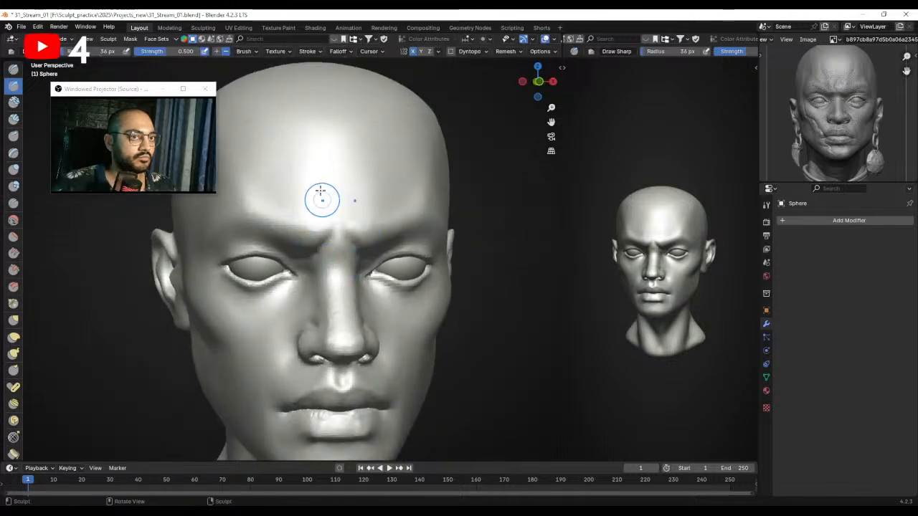
Build up the side of the forehead and the brow ridge with a Clay Strips brush of about 51 to 58 px.
{"action": "left_click", "coordinate": [14, 119]}
{"action": "middle_click_drag", "start_coordinate": [404, 219], "coordinate": [316, 215]}
{"action": "mouse_move", "coordinate": [358, 172]}
{"action": "middle_mouse_down"}
{"action": "mouse_move", "coordinate": [309, 232]}
{"action": "mouse_move", "coordinate": [320, 226]}
{"action": "middle_mouse_up"}
{"action": "key", "text": "f"}
{"action": "left_click", "coordinate": [327, 223]}
{"action": "left_click_drag", "start_coordinate": [344, 195], "coordinate": [348, 210]}
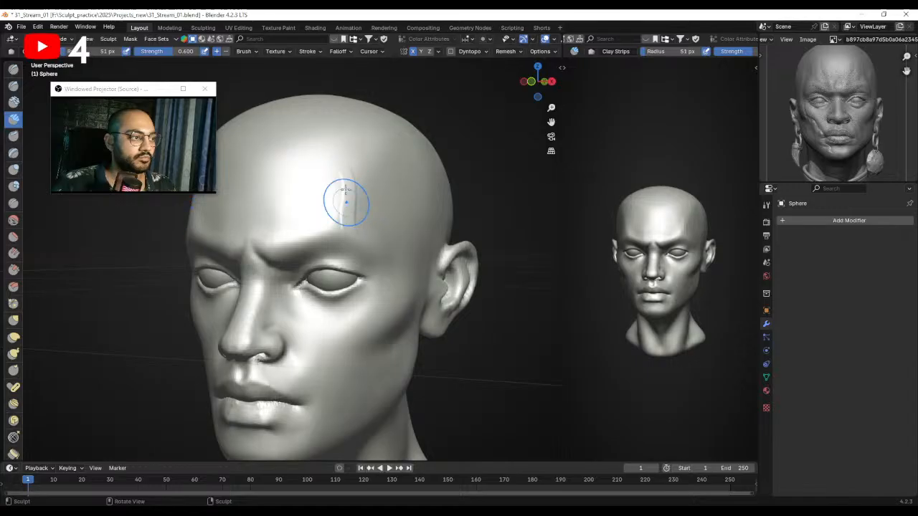
{"action": "left_click_drag", "start_coordinate": [317, 241], "coordinate": [368, 227]}
{"action": "middle_click_drag", "start_coordinate": [309, 241], "coordinate": [327, 246]}
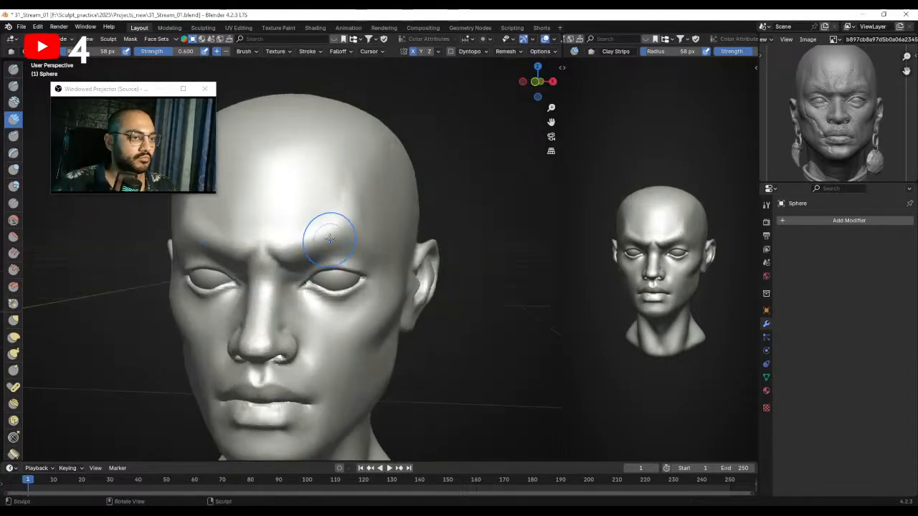
{"action": "middle_click_drag", "start_coordinate": [357, 219], "coordinate": [386, 195]}
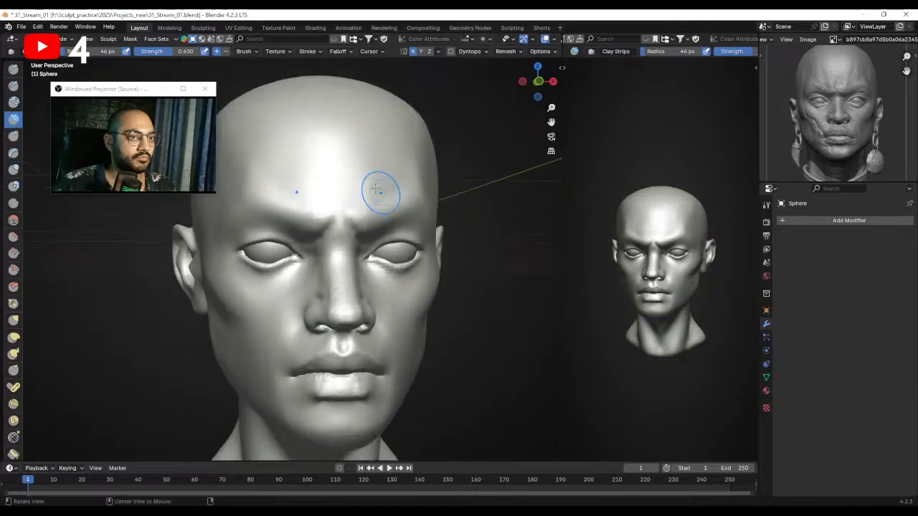
Carve the upper eyelid crease toward the outer eye corner with the Draw Sharp brush, reducing its radius from 46 px to 9 px.
{"action": "left_click", "coordinate": [14, 86]}
{"action": "scroll", "coordinate": [324, 237], "scroll_direction": "up", "scroll_amount": 3}
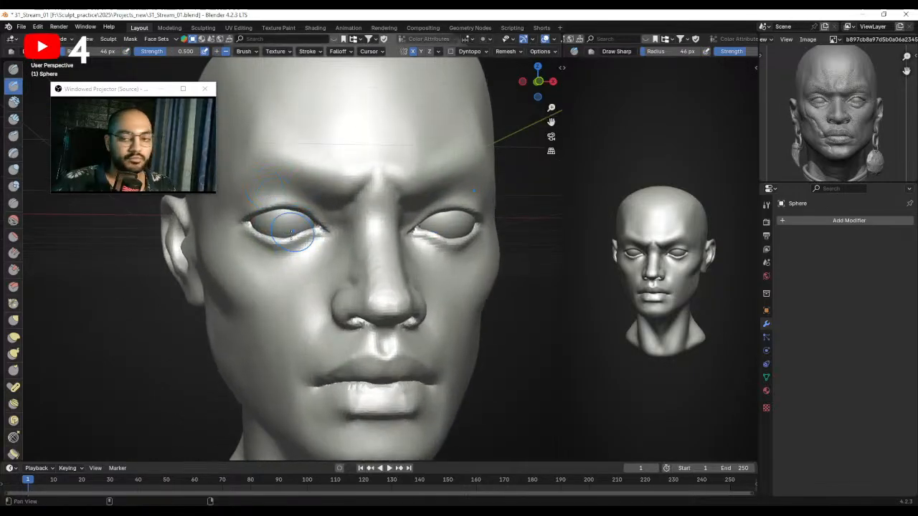
{"action": "middle_click_drag", "start_coordinate": [323, 238], "coordinate": [332, 235], "text": "shift"}
{"action": "key", "text": "bracketleft"}
{"action": "key", "text": "bracketleft"}
{"action": "key", "text": "bracketleft"}
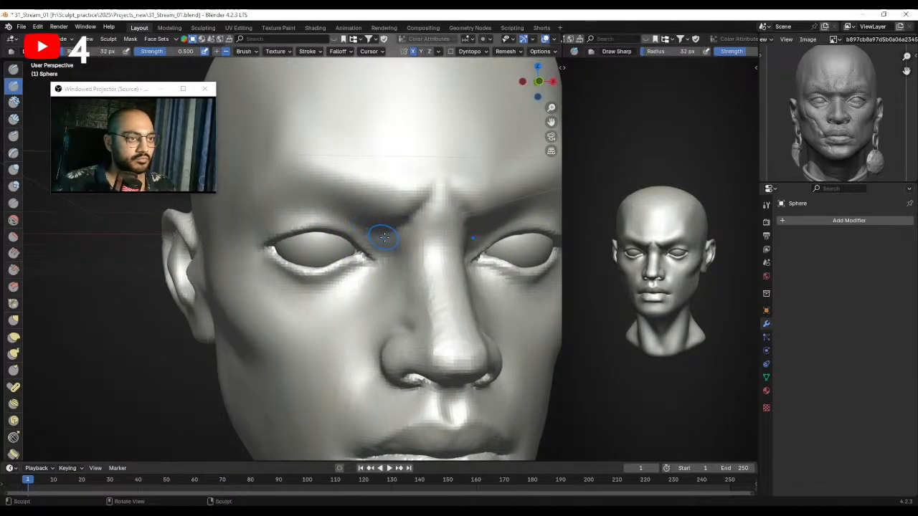
{"action": "mouse_move", "coordinate": [344, 224]}
{"action": "left_mouse_down"}
{"action": "mouse_move", "coordinate": [376, 248]}
{"action": "mouse_move", "coordinate": [306, 220]}
{"action": "left_mouse_up"}
{"action": "mouse_move", "coordinate": [347, 229]}
{"action": "middle_mouse_down"}
{"action": "mouse_move", "coordinate": [355, 229]}
{"action": "mouse_move", "coordinate": [324, 230]}
{"action": "middle_mouse_up"}
{"action": "key", "text": "f"}
{"action": "left_click", "coordinate": [319, 229]}
{"action": "middle_click_drag", "start_coordinate": [266, 231], "coordinate": [296, 226]}
{"action": "left_click_drag", "start_coordinate": [320, 224], "coordinate": [253, 245]}
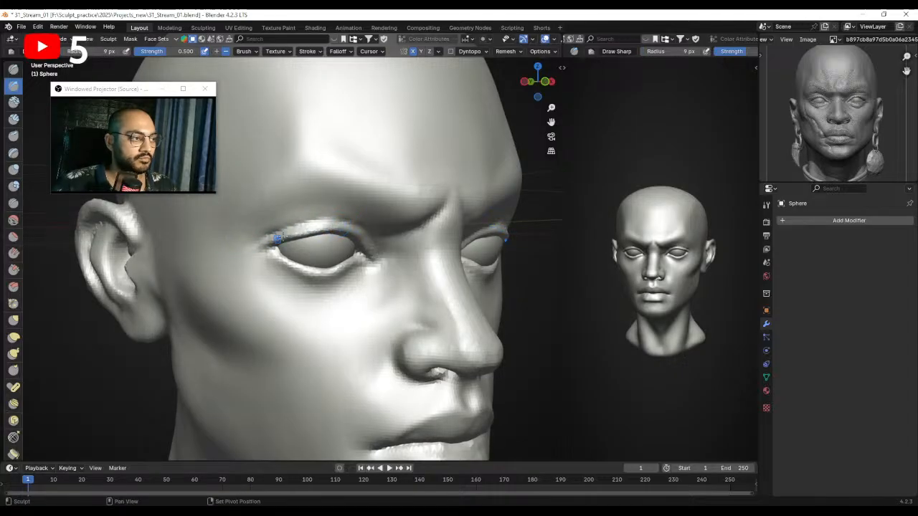
Smooth the carved upper eyelid crease, enlarging the brush radius to 19 px.
{"action": "left_click_drag", "start_coordinate": [280, 243], "coordinate": [335, 229], "text": "shift"}
{"action": "key", "text": "f"}
{"action": "left_click", "coordinate": [370, 230]}
{"action": "middle_click_drag", "start_coordinate": [366, 229], "coordinate": [317, 230]}
{"action": "left_click_drag", "start_coordinate": [301, 232], "coordinate": [343, 232], "text": "shift"}
Sharpen the eyelid folds around the eye and its inner corner with a Crease brush of about 15 to 27 px.
{"action": "left_click", "coordinate": [13, 203]}
{"action": "middle_click_drag", "start_coordinate": [223, 220], "coordinate": [274, 229]}
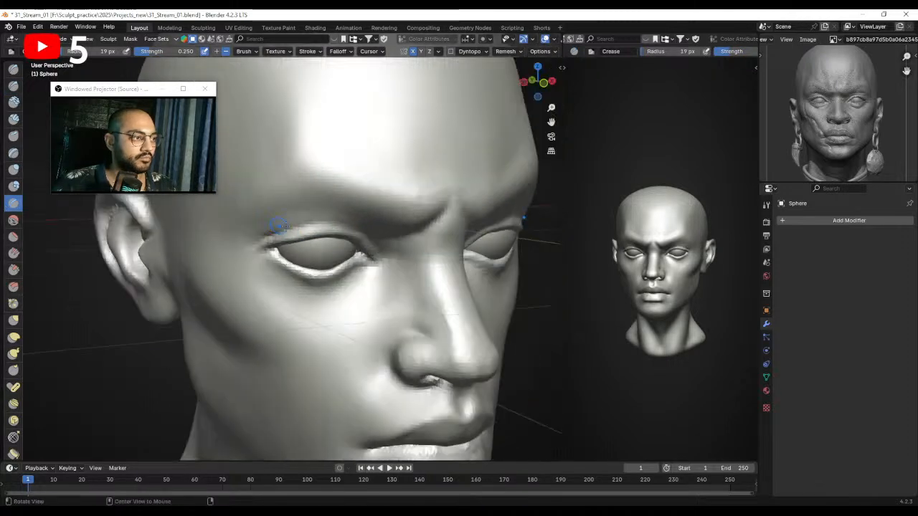
{"action": "scroll", "coordinate": [275, 230], "scroll_direction": "up", "scroll_amount": 1}
{"action": "middle_click_drag", "start_coordinate": [430, 242], "coordinate": [389, 245]}
{"action": "key", "text": "f"}
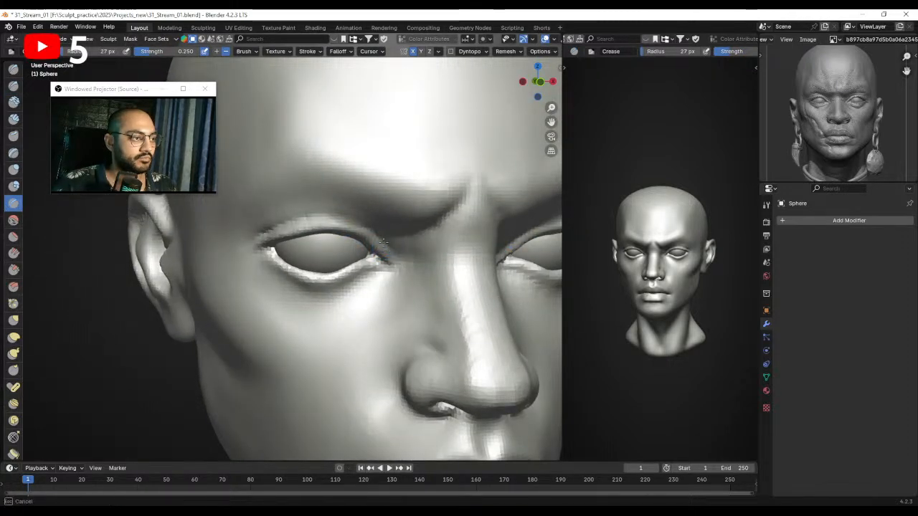
{"action": "left_click_drag", "start_coordinate": [292, 221], "coordinate": [282, 223]}
{"action": "middle_click_drag", "start_coordinate": [290, 221], "coordinate": [352, 215]}
{"action": "left_click_drag", "start_coordinate": [340, 219], "coordinate": [284, 234]}
{"action": "middle_click_drag", "start_coordinate": [319, 225], "coordinate": [315, 227]}
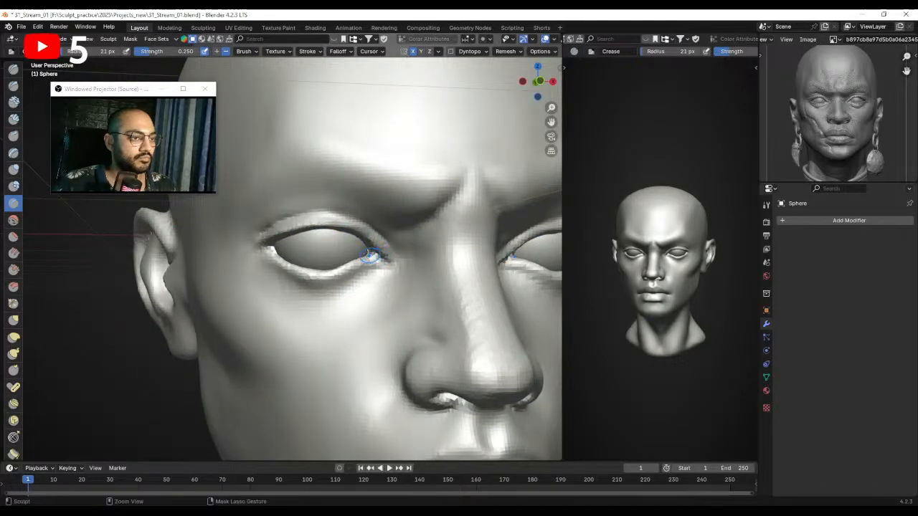
{"action": "mouse_move", "coordinate": [327, 231]}
{"action": "left_mouse_down"}
{"action": "mouse_move", "coordinate": [282, 235]}
{"action": "mouse_move", "coordinate": [293, 233]}
{"action": "left_mouse_up"}
{"action": "scroll", "coordinate": [310, 231], "scroll_direction": "down", "scroll_amount": 2}
{"action": "scroll", "coordinate": [293, 245], "scroll_direction": "down", "scroll_amount": 2}
{"action": "middle_click_drag", "start_coordinate": [295, 262], "coordinate": [296, 209]}
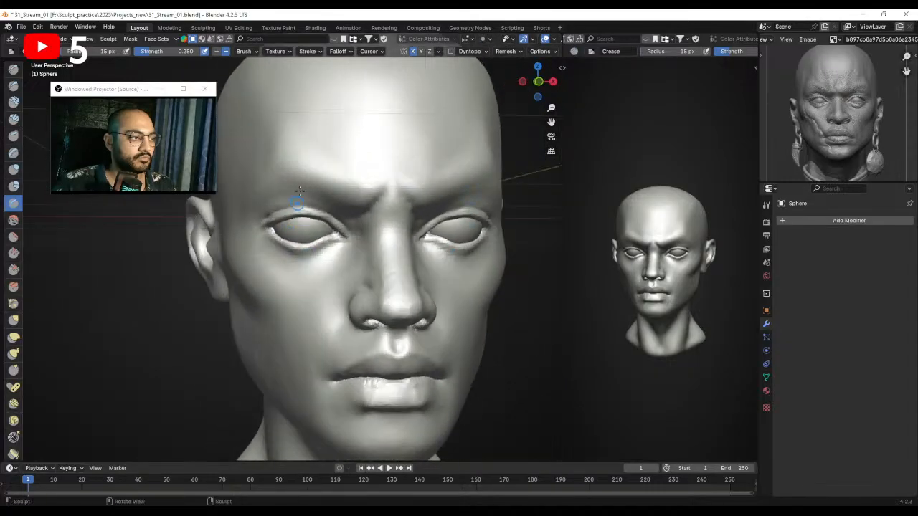
Carve and soften creases beneath the lower eyelids with a Draw Sharp brush of about 23 to 33 px.
{"action": "left_click", "coordinate": [13, 87]}
{"action": "scroll", "coordinate": [333, 248], "scroll_direction": "up", "scroll_amount": 1}
{"action": "middle_click_drag", "start_coordinate": [333, 249], "coordinate": [344, 236]}
{"action": "key", "text": "f"}
{"action": "left_click", "coordinate": [349, 236]}
{"action": "mouse_move", "coordinate": [343, 236]}
{"action": "left_mouse_down"}
{"action": "mouse_move", "coordinate": [307, 256]}
{"action": "mouse_move", "coordinate": [274, 242]}
{"action": "mouse_move", "coordinate": [302, 250]}
{"action": "left_mouse_up"}
{"action": "left_click", "coordinate": [291, 252]}
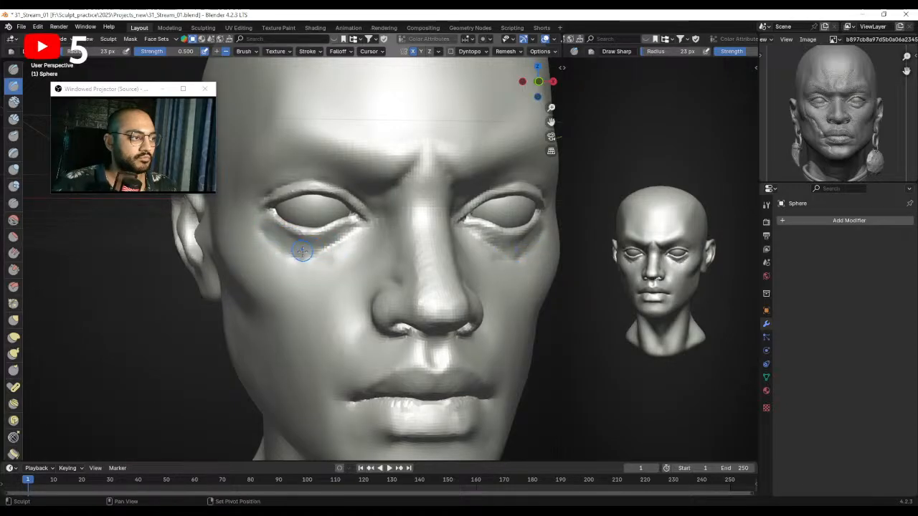
{"action": "key", "text": "f"}
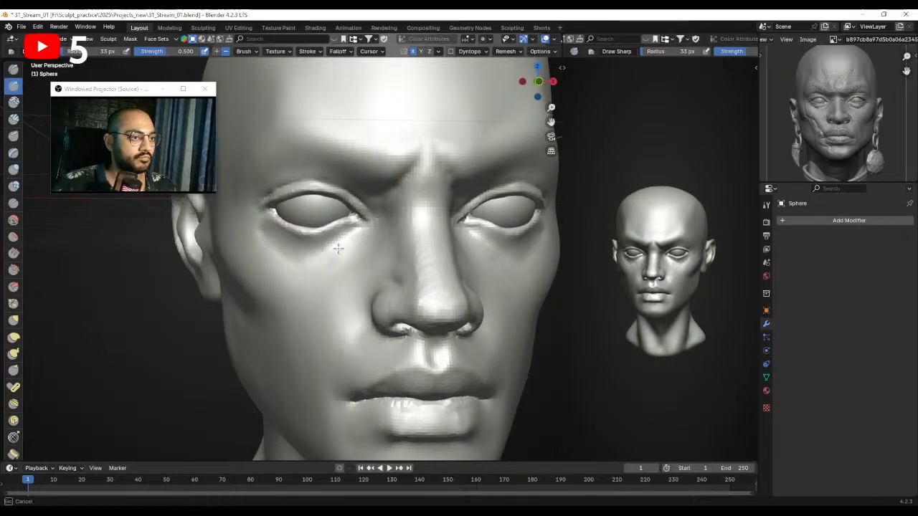
{"action": "left_click", "coordinate": [312, 266]}
Carve a groove from the inner eye corner down beside the nose with a Draw Sharp brush of about 25 px.
{"action": "scroll", "coordinate": [330, 265], "scroll_direction": "down", "scroll_amount": 1}
{"action": "middle_click_drag", "start_coordinate": [337, 265], "coordinate": [318, 259], "text": "shift"}
{"action": "key", "text": "f"}
{"action": "left_click", "coordinate": [344, 219]}
{"action": "mouse_move", "coordinate": [345, 225]}
{"action": "left_mouse_down"}
{"action": "mouse_move", "coordinate": [291, 287]}
{"action": "mouse_move", "coordinate": [308, 255]}
{"action": "mouse_move", "coordinate": [332, 260]}
{"action": "left_mouse_up"}
{"action": "key", "text": "f"}
{"action": "left_click", "coordinate": [315, 254]}
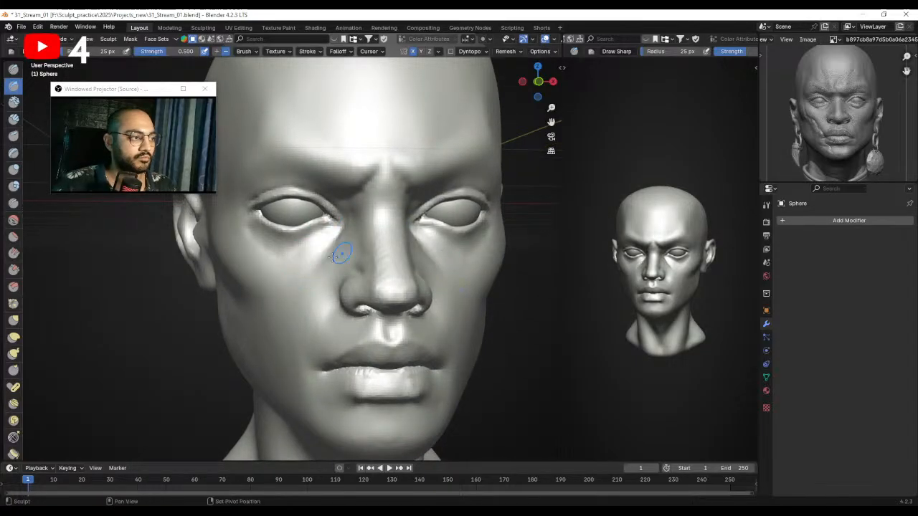
Deepen the under-eye crease from the inner eye corner outward with a Draw Sharp brush of about 33 px.
{"action": "middle_click_drag", "start_coordinate": [320, 253], "coordinate": [326, 251], "text": "ctrl"}
{"action": "key", "text": "f"}
{"action": "left_click", "coordinate": [329, 251]}
{"action": "mouse_move", "coordinate": [327, 237]}
{"action": "left_mouse_down"}
{"action": "mouse_move", "coordinate": [310, 251]}
{"action": "mouse_move", "coordinate": [311, 241]}
{"action": "mouse_move", "coordinate": [264, 237]}
{"action": "mouse_move", "coordinate": [284, 249]}
{"action": "left_mouse_up"}
{"action": "key", "text": "f"}
{"action": "left_click", "coordinate": [314, 238]}
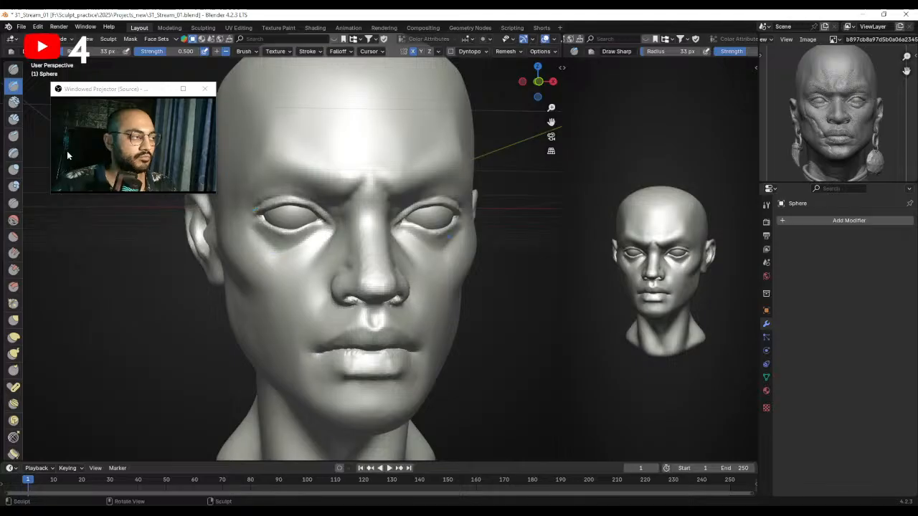
Hollow out the area below the eyes with an inverted Clay Strips brush of 55 px and smooth the strokes.
{"action": "left_click", "coordinate": [14, 120]}
{"action": "middle_click_drag", "start_coordinate": [280, 244], "coordinate": [278, 225], "text": "ctrl"}
{"action": "key", "text": "f"}
{"action": "left_click", "coordinate": [300, 225]}
{"action": "mouse_move", "coordinate": [244, 214]}
{"action": "left_mouse_down", "text": "ctrl"}
{"action": "mouse_move", "coordinate": [282, 247]}
{"action": "mouse_move", "coordinate": [335, 213]}
{"action": "left_mouse_up", "text": "ctrl"}
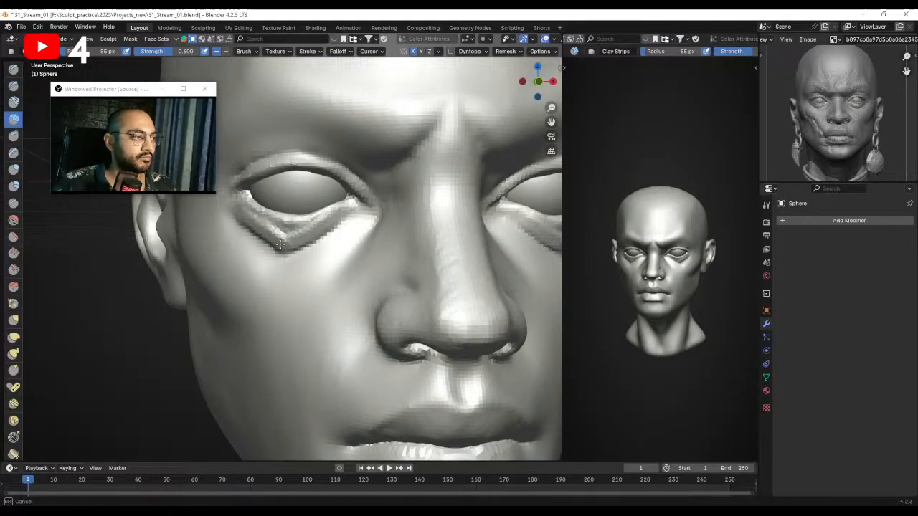
{"action": "mouse_move", "coordinate": [286, 242]}
{"action": "left_mouse_down", "text": "shift"}
{"action": "mouse_move", "coordinate": [277, 238]}
{"action": "mouse_move", "coordinate": [313, 234]}
{"action": "mouse_move", "coordinate": [273, 234]}
{"action": "left_mouse_up", "text": "shift"}
Blend the under-eye hollow into the cheek by smoothing, with the brush radius at 37 to 39 px.
{"action": "key", "text": "f"}
{"action": "left_click", "coordinate": [285, 252]}
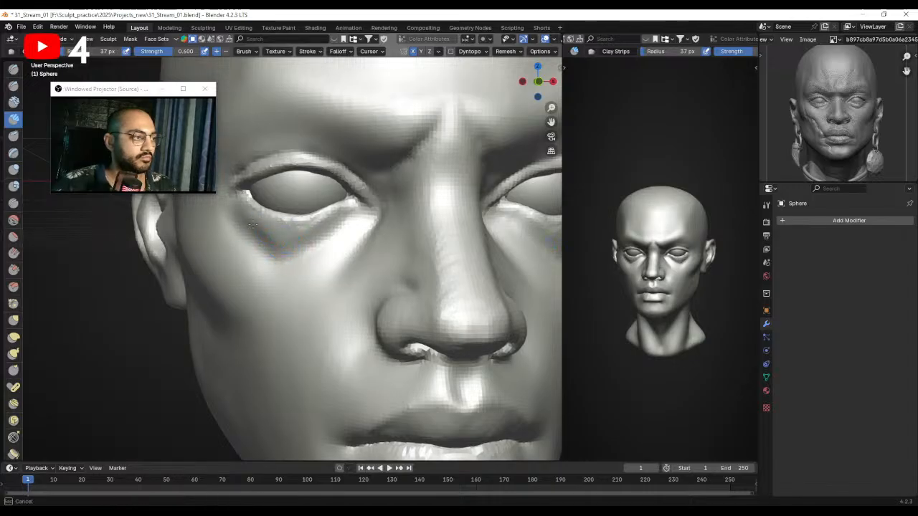
{"action": "middle_click_drag", "start_coordinate": [283, 250], "coordinate": [275, 252], "text": "ctrl"}
{"action": "key", "text": "f"}
{"action": "left_click", "coordinate": [276, 252]}
{"action": "mouse_move", "coordinate": [262, 264]}
{"action": "left_mouse_down", "text": "shift"}
{"action": "mouse_move", "coordinate": [274, 277]}
{"action": "mouse_move", "coordinate": [326, 237]}
{"action": "left_mouse_up", "text": "shift"}
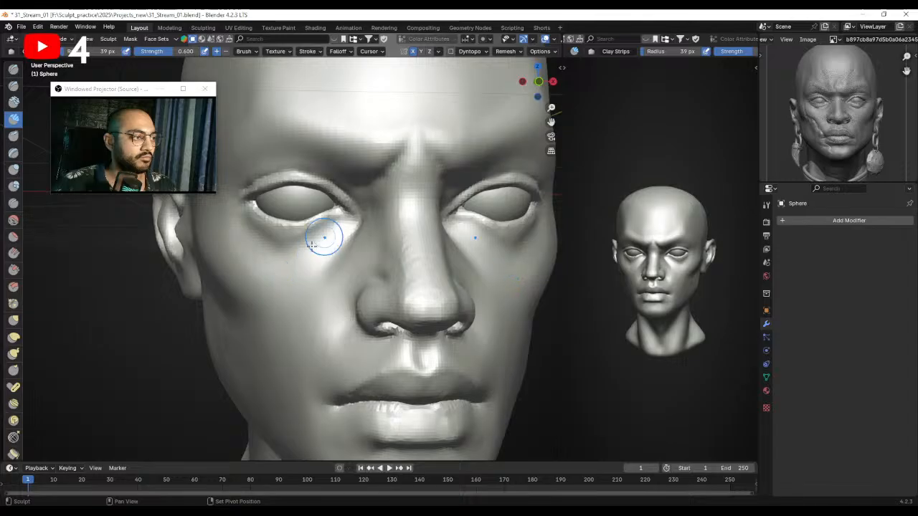
Define the lower edge of the eye bags with the Crease brush, starting at 39 px.
{"action": "left_click", "coordinate": [13, 202]}
{"action": "scroll", "coordinate": [299, 242], "scroll_direction": "up", "scroll_amount": 2}
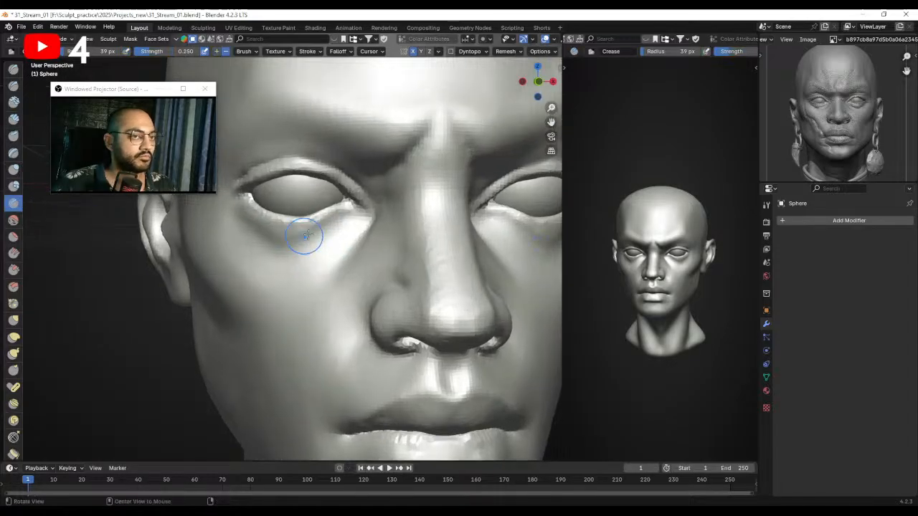
{"action": "mouse_move", "coordinate": [244, 230]}
{"action": "left_mouse_down"}
{"action": "mouse_move", "coordinate": [324, 246]}
{"action": "mouse_move", "coordinate": [335, 312]}
{"action": "left_mouse_up"}
{"action": "key", "text": "f"}
{"action": "left_click", "coordinate": [311, 251]}
Adjust the nose bridge and brow area from the side with a Grab brush of 64 px.
{"action": "mouse_move", "coordinate": [342, 305]}
{"action": "middle_mouse_down"}
{"action": "mouse_move", "coordinate": [311, 277]}
{"action": "mouse_move", "coordinate": [328, 241]}
{"action": "mouse_move", "coordinate": [371, 260]}
{"action": "mouse_move", "coordinate": [307, 248]}
{"action": "mouse_move", "coordinate": [365, 256]}
{"action": "mouse_move", "coordinate": [385, 237]}
{"action": "mouse_move", "coordinate": [383, 259]}
{"action": "mouse_move", "coordinate": [378, 244]}
{"action": "middle_mouse_up"}
{"action": "key", "text": "bracketleft"}
{"action": "key", "text": "bracketleft"}
{"action": "key", "text": "bracketleft"}
{"action": "key", "text": "bracketleft"}
{"action": "key", "text": "g"}
{"action": "middle_click_drag", "start_coordinate": [323, 245], "coordinate": [308, 239]}
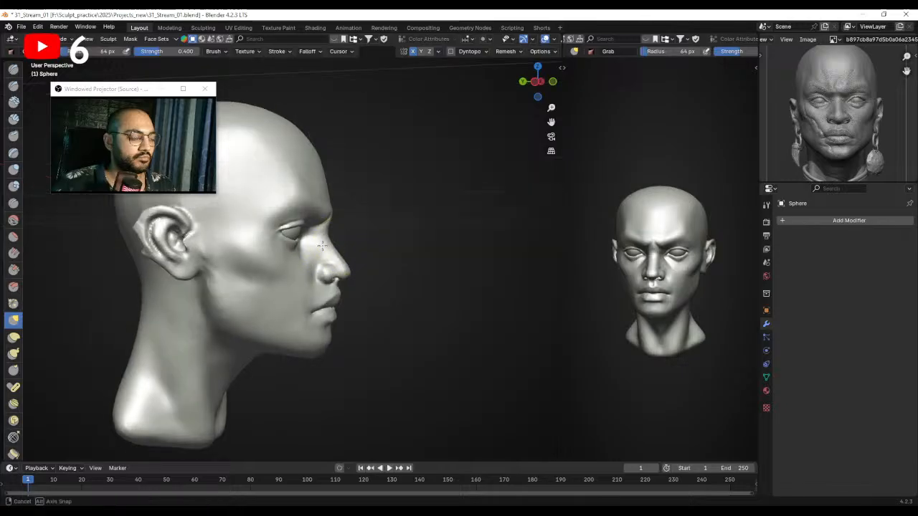
{"action": "left_click_drag", "start_coordinate": [300, 237], "coordinate": [316, 238]}
{"action": "mouse_move", "coordinate": [304, 241]}
{"action": "middle_mouse_down"}
{"action": "mouse_move", "coordinate": [203, 239]}
{"action": "mouse_move", "coordinate": [292, 256]}
{"action": "mouse_move", "coordinate": [273, 245]}
{"action": "mouse_move", "coordinate": [273, 266]}
{"action": "middle_mouse_up"}
{"action": "left_click_drag", "start_coordinate": [289, 216], "coordinate": [284, 220]}
Reshape the brow profile above the nose root with a Grab brush of about 131 px.
{"action": "key", "text": "f"}
{"action": "left_click", "coordinate": [353, 219]}
{"action": "middle_click_drag", "start_coordinate": [299, 223], "coordinate": [319, 193], "text": "shift"}
{"action": "scroll", "coordinate": [301, 213], "scroll_direction": "up", "scroll_amount": 5}
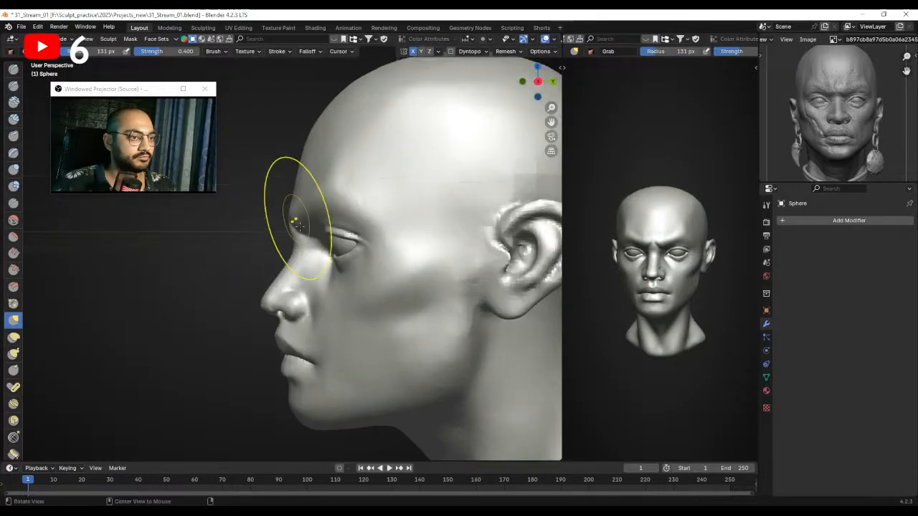
{"action": "key", "text": "f"}
{"action": "left_click", "coordinate": [332, 231]}
{"action": "left_click_drag", "start_coordinate": [287, 231], "coordinate": [283, 232]}
Reshape the nose tip in profile, reducing the Grab brush from 104 px to 89 px.
{"action": "mouse_move", "coordinate": [294, 243]}
{"action": "middle_mouse_down", "text": "ctrl"}
{"action": "mouse_move", "coordinate": [272, 266]}
{"action": "mouse_move", "coordinate": [322, 260]}
{"action": "middle_mouse_up", "text": "ctrl"}
{"action": "mouse_move", "coordinate": [323, 260]}
{"action": "middle_mouse_down", "text": "ctrl"}
{"action": "mouse_move", "coordinate": [330, 279]}
{"action": "mouse_move", "coordinate": [289, 268]}
{"action": "middle_mouse_up", "text": "ctrl"}
{"action": "key", "text": "bracketleft"}
{"action": "key", "text": "bracketleft"}
{"action": "key", "text": "bracketleft"}
{"action": "key", "text": "bracketleft"}
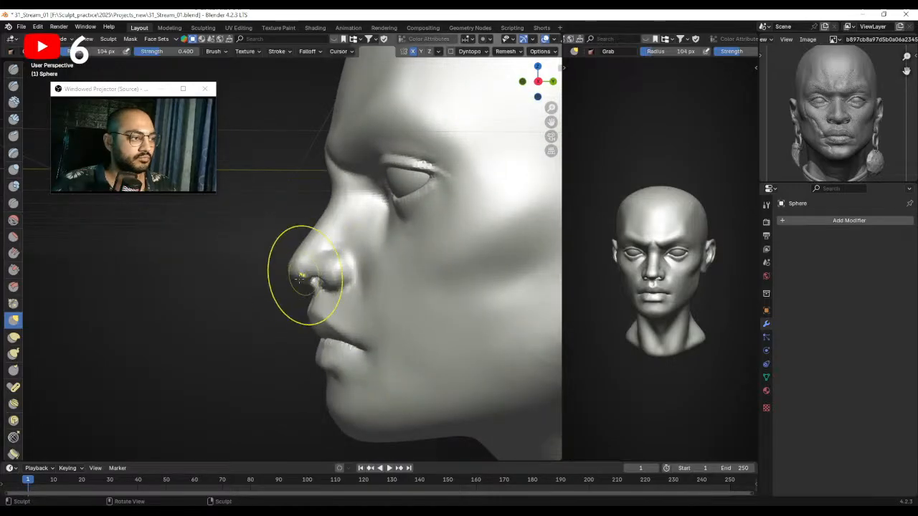
{"action": "middle_click_drag", "start_coordinate": [328, 303], "coordinate": [332, 222], "text": "ctrl"}
{"action": "mouse_move", "coordinate": [372, 226]}
{"action": "left_mouse_down"}
{"action": "mouse_move", "coordinate": [376, 267]}
{"action": "mouse_move", "coordinate": [281, 254]}
{"action": "left_mouse_up"}
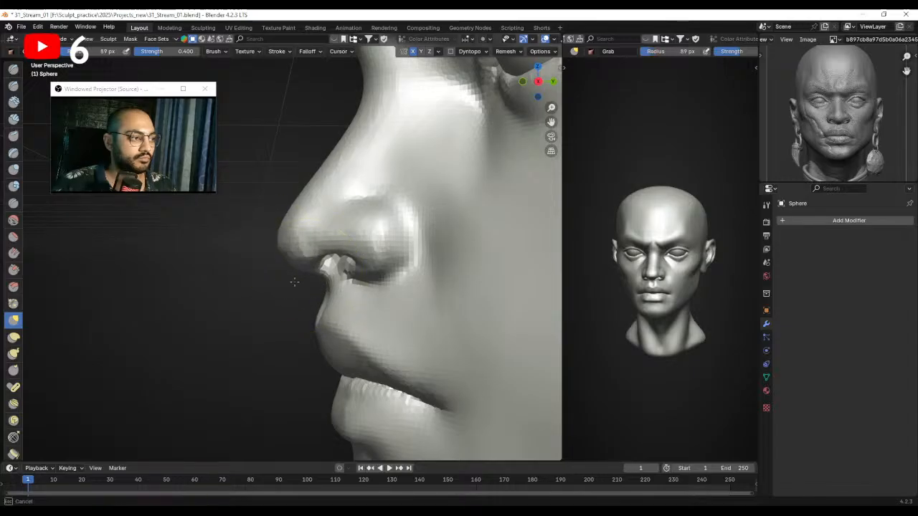
{"action": "left_click_drag", "start_coordinate": [276, 253], "coordinate": [277, 253]}
Lift the nose tip slightly in the side view with the Grab brush.
{"action": "middle_click_drag", "start_coordinate": [278, 248], "coordinate": [295, 309], "text": "ctrl"}
{"action": "key", "text": "f"}
{"action": "left_click", "coordinate": [291, 253]}
{"action": "left_click_drag", "start_coordinate": [293, 254], "coordinate": [291, 239]}
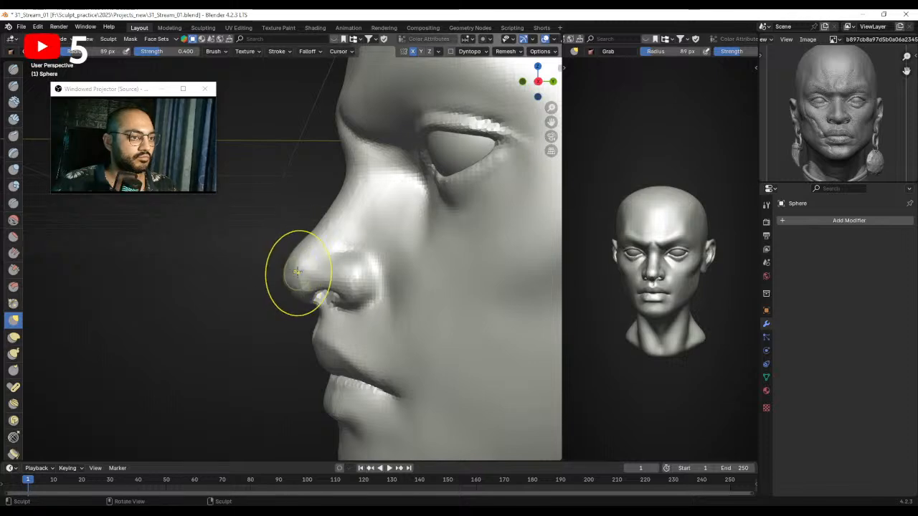
Refine the nose and the surrounding face from several angles with the Grab brush at varying radii.
{"action": "middle_click_drag", "start_coordinate": [291, 275], "coordinate": [398, 286]}
{"action": "key", "text": "f"}
{"action": "left_click", "coordinate": [412, 287]}
{"action": "key", "text": "f"}
{"action": "left_click", "coordinate": [399, 288]}
{"action": "left_click_drag", "start_coordinate": [392, 288], "coordinate": [377, 287]}
{"action": "middle_click_drag", "start_coordinate": [373, 286], "coordinate": [362, 312], "text": "ctrl"}
{"action": "left_click_drag", "start_coordinate": [362, 312], "coordinate": [359, 351], "text": "alt+shift"}
{"action": "mouse_move", "coordinate": [357, 278]}
{"action": "left_mouse_down", "text": "alt"}
{"action": "mouse_move", "coordinate": [367, 256]}
{"action": "mouse_move", "coordinate": [352, 229]}
{"action": "left_mouse_up", "text": "alt"}
{"action": "key", "text": "f"}
{"action": "left_click", "coordinate": [318, 281]}
{"action": "left_click_drag", "start_coordinate": [318, 280], "coordinate": [335, 271]}
{"action": "key", "text": "f"}
{"action": "left_click", "coordinate": [349, 272]}
{"action": "mouse_move", "coordinate": [335, 270]}
{"action": "left_mouse_down", "text": "ctrl+alt"}
{"action": "mouse_move", "coordinate": [330, 287]}
{"action": "mouse_move", "coordinate": [286, 284]}
{"action": "left_mouse_up", "text": "ctrl+alt"}
Adjust the mouth profile in the right orthographic view with the Grab brush.
{"action": "left_click", "coordinate": [13, 119]}
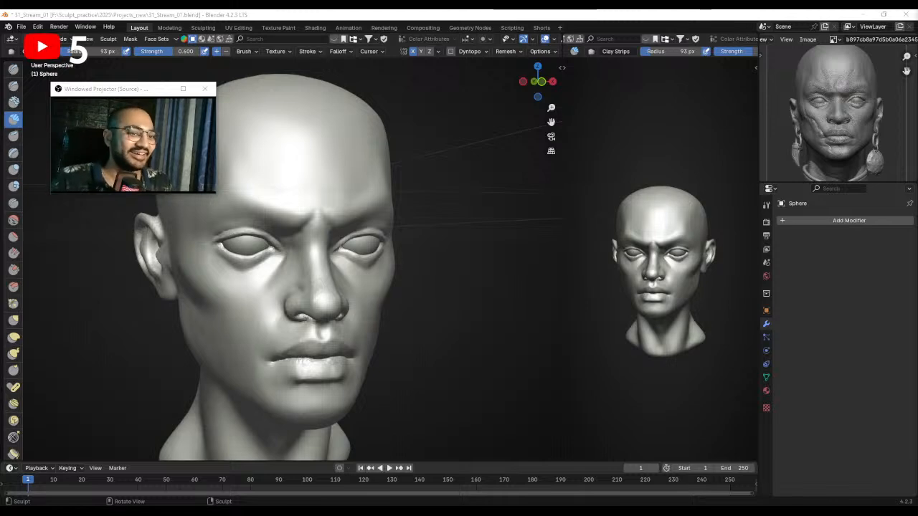
{"action": "middle_click_drag", "start_coordinate": [373, 309], "coordinate": [278, 272]}
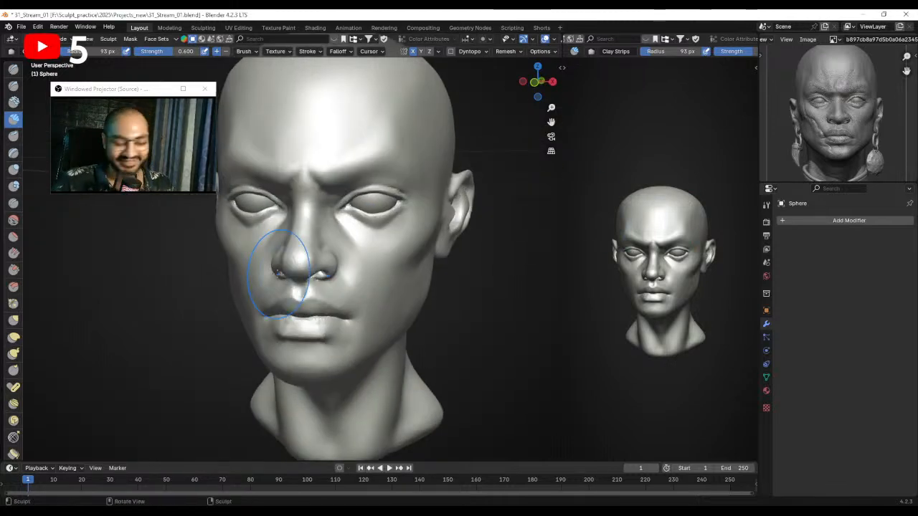
{"action": "key", "text": "KP_3"}
{"action": "scroll", "coordinate": [321, 281], "scroll_direction": "up", "scroll_amount": 1}
{"action": "mouse_move", "coordinate": [326, 337]}
{"action": "middle_mouse_down", "text": "shift"}
{"action": "mouse_move", "coordinate": [286, 294]}
{"action": "mouse_move", "coordinate": [295, 277]}
{"action": "middle_mouse_up", "text": "shift"}
{"action": "key", "text": "g"}
{"action": "key", "text": "f"}
{"action": "left_click", "coordinate": [301, 274]}
{"action": "mouse_move", "coordinate": [296, 272]}
{"action": "left_mouse_down"}
{"action": "mouse_move", "coordinate": [283, 268]}
{"action": "mouse_move", "coordinate": [290, 271]}
{"action": "left_mouse_up"}
{"action": "scroll", "coordinate": [297, 275], "scroll_direction": "down", "scroll_amount": 1}
{"action": "scroll", "coordinate": [294, 279], "scroll_direction": "up", "scroll_amount": 1}
Refine the upper and lower lip contours in profile, reducing the Grab brush from 86 px to 64 px.
{"action": "key", "text": "bracketleft"}
{"action": "key", "text": "bracketleft"}
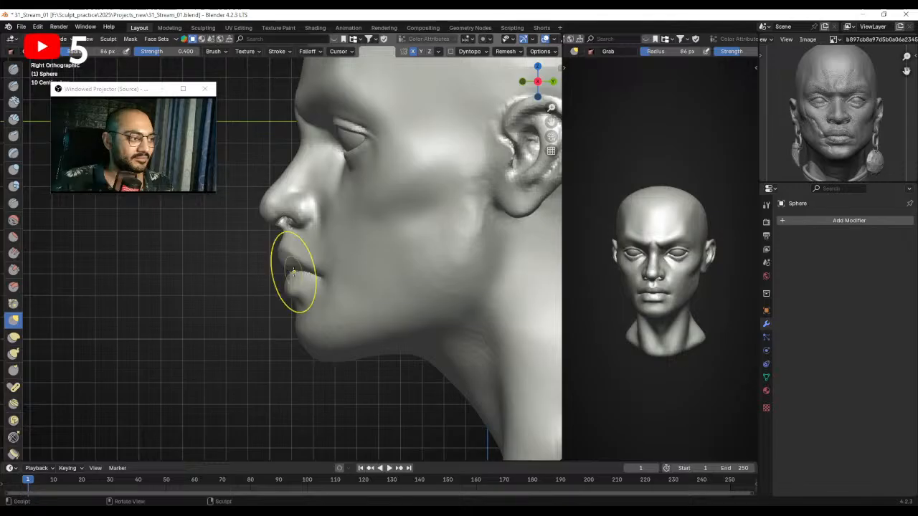
{"action": "left_click", "coordinate": [283, 265]}
{"action": "left_click", "coordinate": [294, 292]}
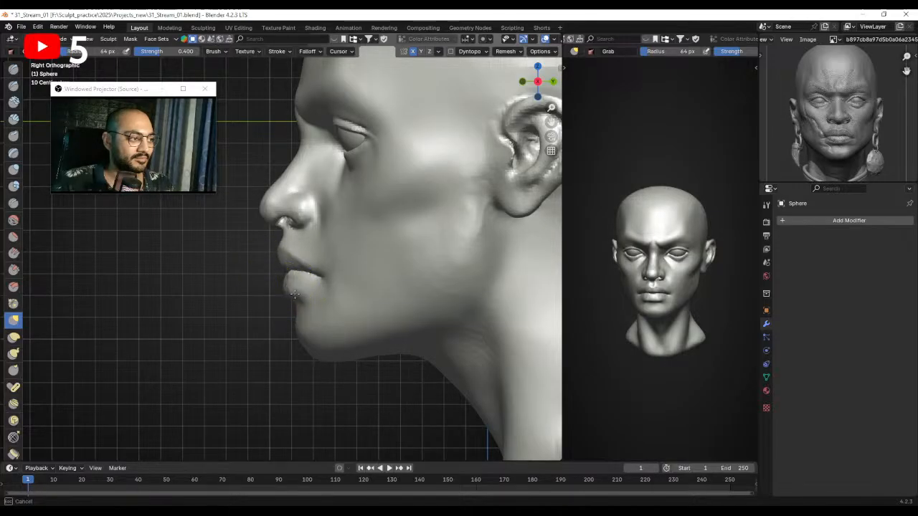
{"action": "mouse_move", "coordinate": [294, 292]}
{"action": "middle_mouse_down"}
{"action": "mouse_move", "coordinate": [298, 265]}
{"action": "mouse_move", "coordinate": [287, 262]}
{"action": "mouse_move", "coordinate": [297, 266]}
{"action": "middle_mouse_up"}
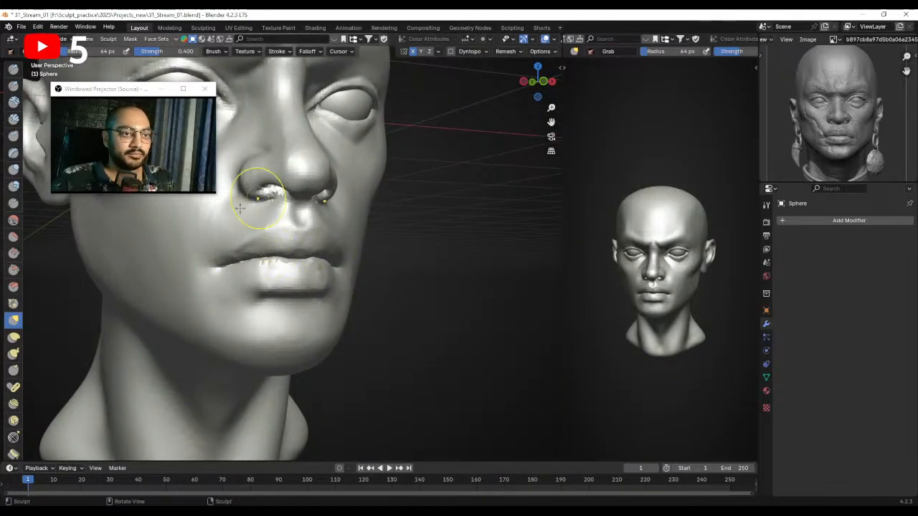
Define the upper lip's border with a Draw Sharp brush of 18 px.
{"action": "left_click", "coordinate": [13, 85]}
{"action": "left_click_drag", "start_coordinate": [315, 238], "coordinate": [332, 233], "text": "alt+shift"}
{"action": "left_click_drag", "start_coordinate": [301, 265], "coordinate": [301, 244], "text": "ctrl+alt"}
{"action": "key", "text": "f"}
{"action": "left_click_drag", "start_coordinate": [251, 258], "coordinate": [343, 262], "text": "alt"}
{"action": "left_click", "coordinate": [276, 256]}
{"action": "mouse_move", "coordinate": [330, 244]}
{"action": "middle_mouse_down", "text": "ctrl"}
{"action": "mouse_move", "coordinate": [308, 203]}
{"action": "mouse_move", "coordinate": [335, 219]}
{"action": "middle_mouse_up", "text": "ctrl"}
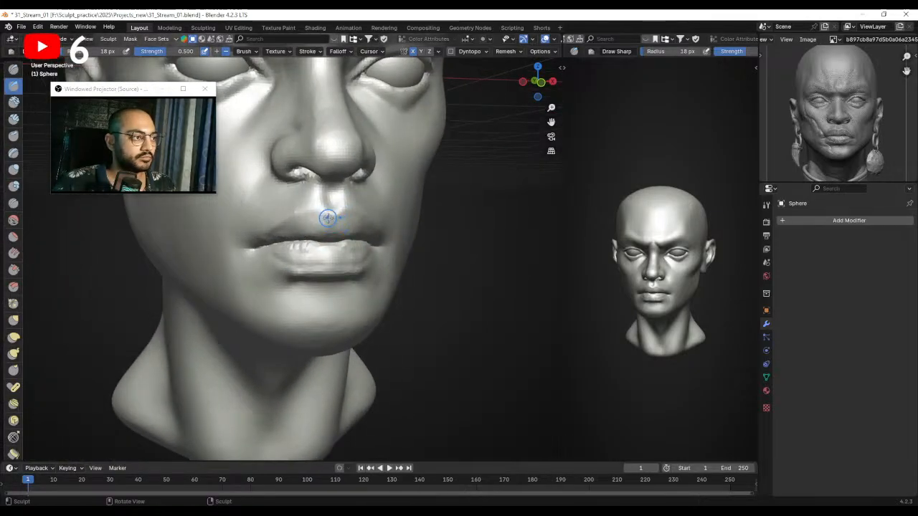
Sharpen the upper lip outline toward the mouth corners, enlarging the Draw Sharp brush from 24 px to 37 px.
{"action": "key", "text": "f"}
{"action": "left_click", "coordinate": [294, 229]}
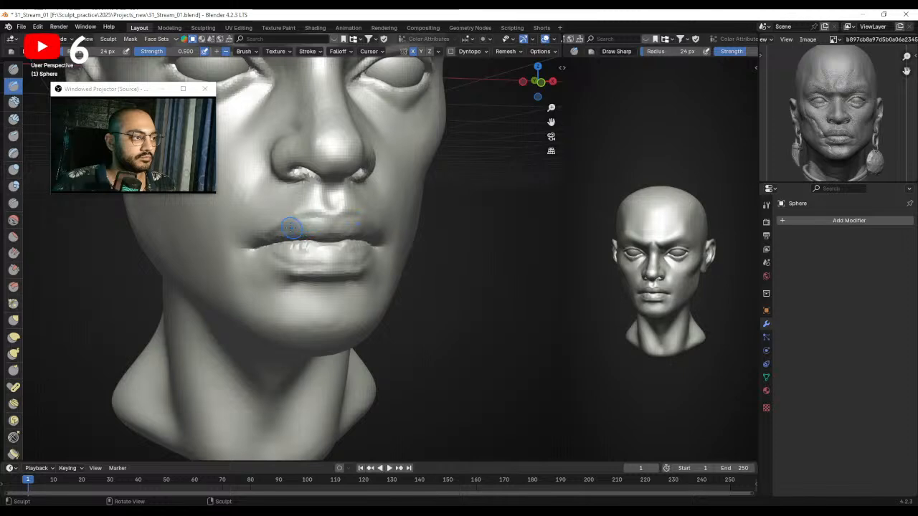
{"action": "middle_click_drag", "start_coordinate": [293, 229], "coordinate": [316, 225]}
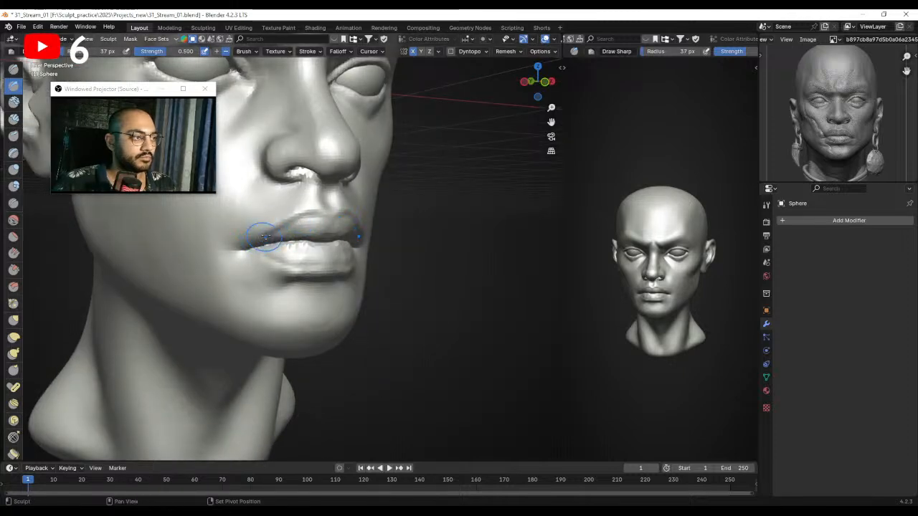
Carve the nasolabial fold with a 38 px Draw Sharp brush and build up the cheek beside it with Clay Strips of about 38 to 41 px.
{"action": "mouse_move", "coordinate": [307, 235]}
{"action": "middle_mouse_down"}
{"action": "mouse_move", "coordinate": [287, 245]}
{"action": "mouse_move", "coordinate": [297, 258]}
{"action": "mouse_move", "coordinate": [303, 194]}
{"action": "mouse_move", "coordinate": [379, 205]}
{"action": "mouse_move", "coordinate": [309, 198]}
{"action": "mouse_move", "coordinate": [301, 218]}
{"action": "mouse_move", "coordinate": [320, 215]}
{"action": "middle_mouse_up"}
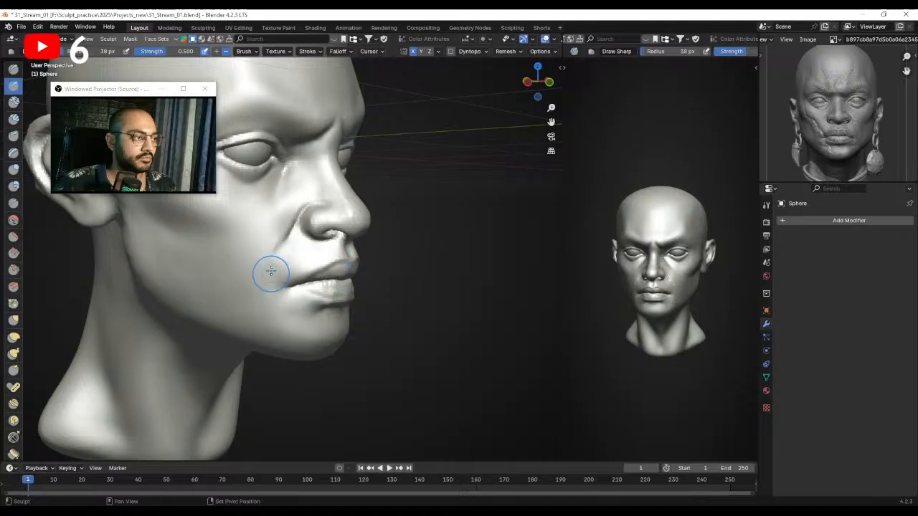
{"action": "mouse_move", "coordinate": [303, 246]}
{"action": "middle_mouse_down"}
{"action": "mouse_move", "coordinate": [280, 231]}
{"action": "mouse_move", "coordinate": [345, 199]}
{"action": "middle_mouse_up"}
{"action": "left_click", "coordinate": [12, 118]}
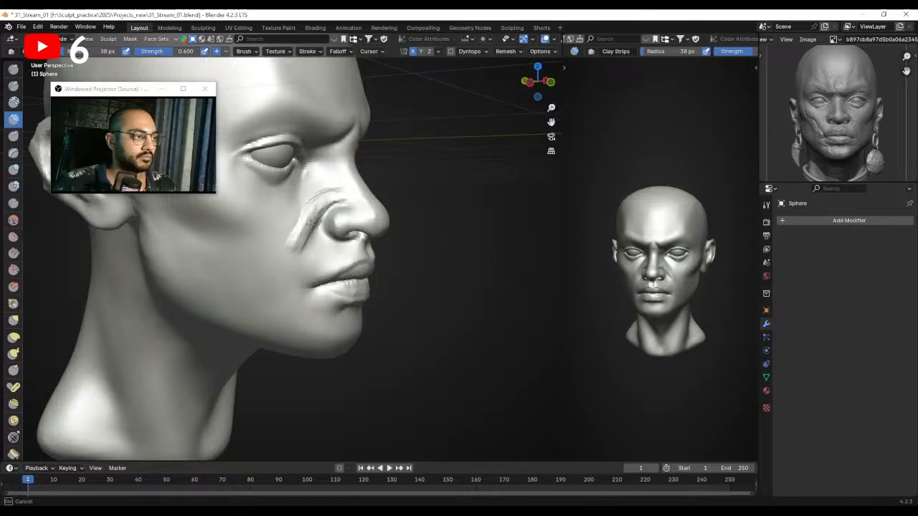
{"action": "mouse_move", "coordinate": [333, 192]}
{"action": "left_mouse_down"}
{"action": "mouse_move", "coordinate": [303, 221]}
{"action": "mouse_move", "coordinate": [316, 198]}
{"action": "left_mouse_up"}
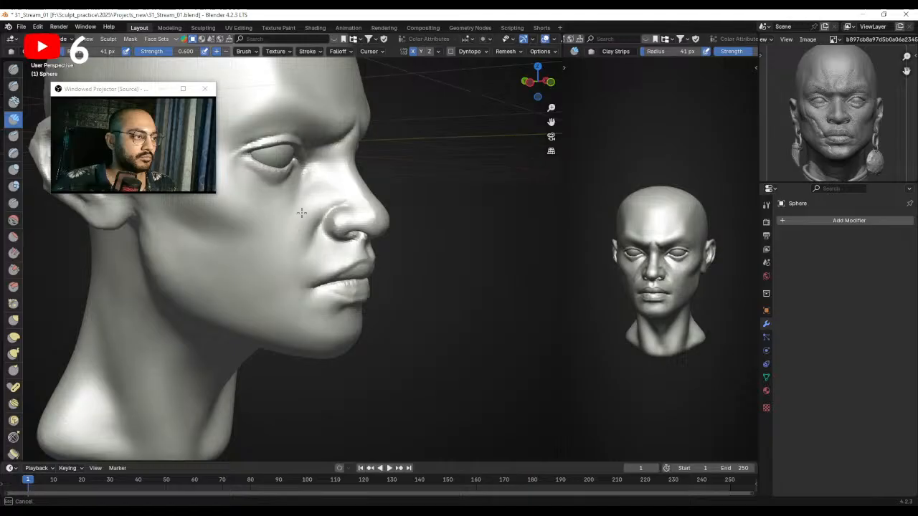
{"action": "middle_click_drag", "start_coordinate": [307, 256], "coordinate": [318, 229]}
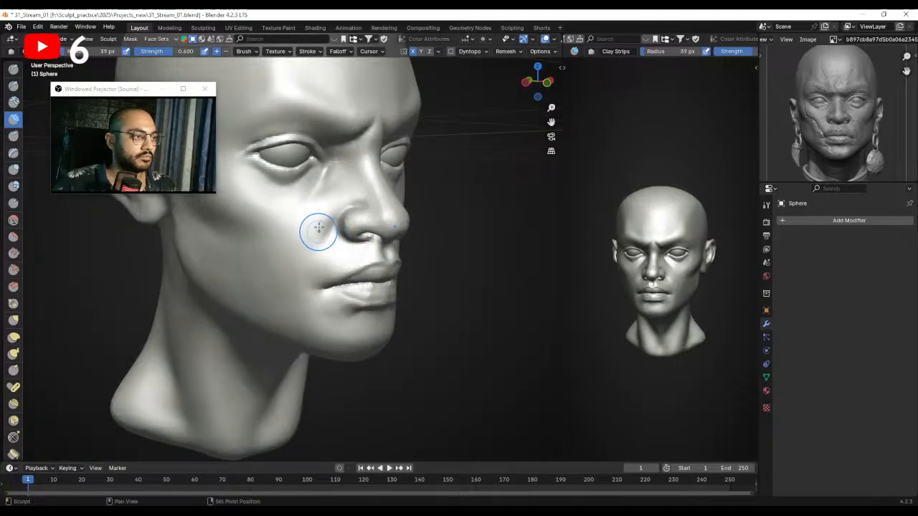
Build up skin folds from the inner eye corners down across the cheeks with a Clay Strips brush of 24 px.
{"action": "mouse_move", "coordinate": [299, 263]}
{"action": "middle_mouse_down"}
{"action": "mouse_move", "coordinate": [329, 237]}
{"action": "mouse_move", "coordinate": [381, 230]}
{"action": "mouse_move", "coordinate": [370, 222]}
{"action": "mouse_move", "coordinate": [383, 207]}
{"action": "mouse_move", "coordinate": [381, 225]}
{"action": "middle_mouse_up"}
{"action": "scroll", "coordinate": [380, 229], "scroll_direction": "up", "scroll_amount": 2}
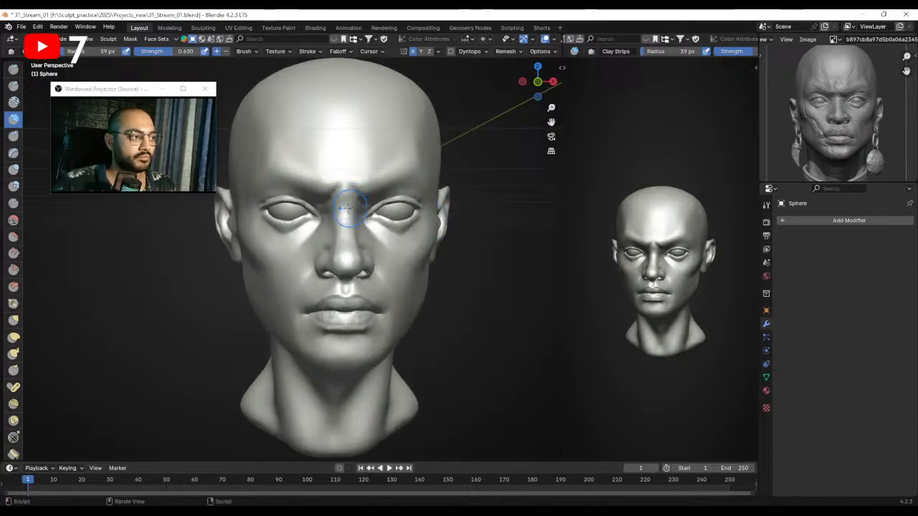
{"action": "scroll", "coordinate": [333, 201], "scroll_direction": "up", "scroll_amount": 1}
{"action": "scroll", "coordinate": [312, 188], "scroll_direction": "up", "scroll_amount": 1}
{"action": "middle_click_drag", "start_coordinate": [315, 194], "coordinate": [322, 217]}
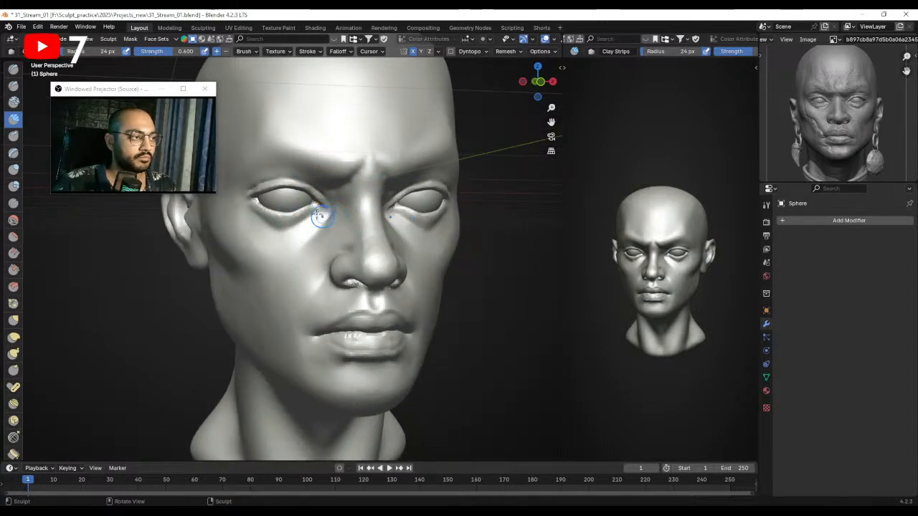
{"action": "left_click_drag", "start_coordinate": [335, 208], "coordinate": [301, 254]}
{"action": "left_click_drag", "start_coordinate": [335, 228], "coordinate": [299, 265]}
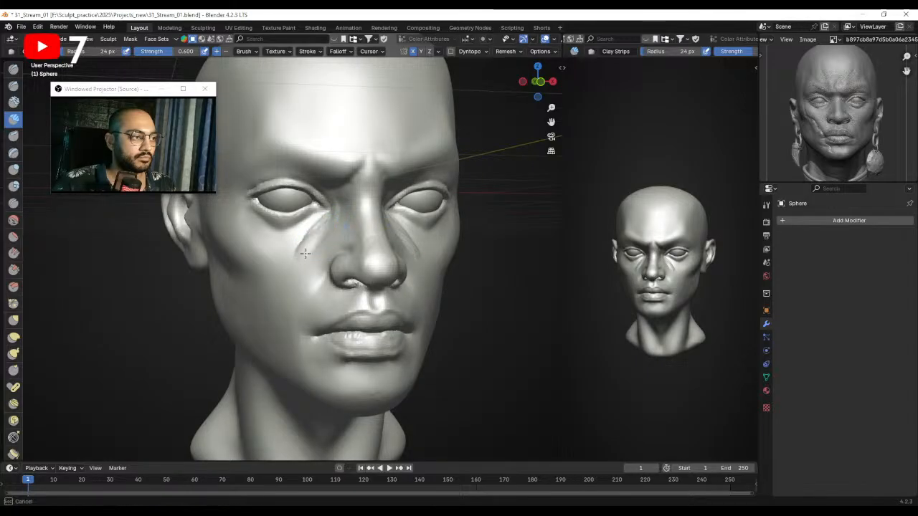
Blend the Clay Strips folds under the inner eye corners and carve the crease running down the cheek with Draw Sharp.
{"action": "mouse_move", "coordinate": [332, 222]}
{"action": "left_mouse_down"}
{"action": "mouse_move", "coordinate": [307, 265]}
{"action": "mouse_move", "coordinate": [304, 246]}
{"action": "mouse_move", "coordinate": [317, 254]}
{"action": "left_mouse_up"}
{"action": "middle_click_drag", "start_coordinate": [328, 231], "coordinate": [320, 224]}
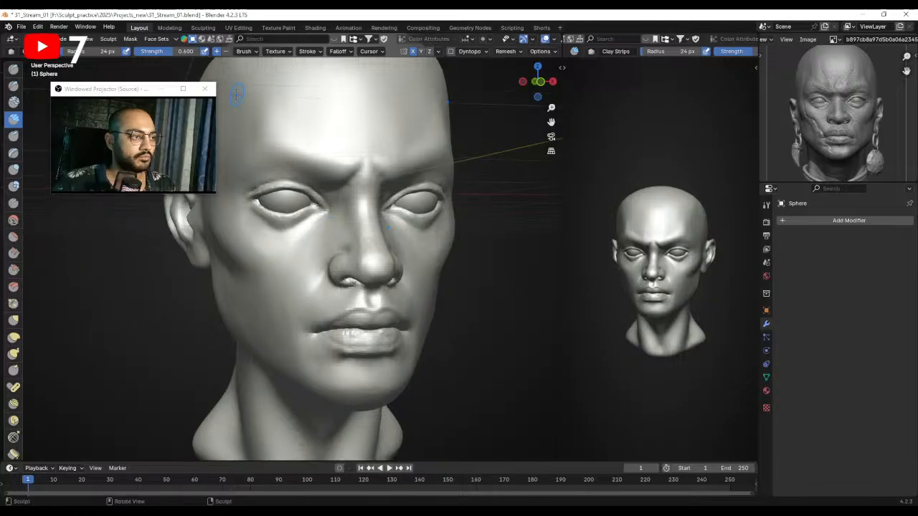
{"action": "left_click", "coordinate": [14, 85]}
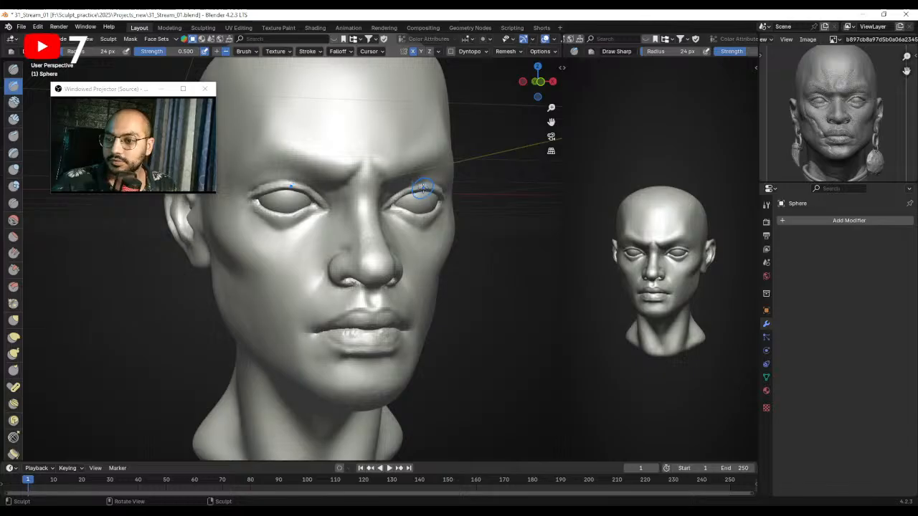
{"action": "mouse_move", "coordinate": [432, 189]}
{"action": "middle_mouse_down", "text": "ctrl"}
{"action": "mouse_move", "coordinate": [324, 223]}
{"action": "mouse_move", "coordinate": [324, 234]}
{"action": "mouse_move", "coordinate": [337, 218]}
{"action": "middle_mouse_up", "text": "ctrl"}
{"action": "key", "text": "f"}
{"action": "left_click", "coordinate": [326, 219]}
{"action": "key", "text": "f"}
{"action": "left_click", "coordinate": [324, 216]}
{"action": "left_click_drag", "start_coordinate": [322, 221], "coordinate": [297, 250]}
{"action": "left_click", "coordinate": [309, 236]}
{"action": "key", "text": "f"}
{"action": "left_click", "coordinate": [320, 226]}
{"action": "key", "text": "f"}
{"action": "left_click", "coordinate": [368, 160]}
Deepen the crease running from the inner eye corner over the cheek with a Draw Sharp brush of 38 px.
{"action": "middle_click_drag", "start_coordinate": [373, 206], "coordinate": [334, 214]}
{"action": "left_click_drag", "start_coordinate": [334, 215], "coordinate": [295, 253]}
{"action": "key", "text": "bracketleft"}
{"action": "key", "text": "bracketleft"}
{"action": "key", "text": "bracketleft"}
{"action": "middle_click_drag", "start_coordinate": [315, 238], "coordinate": [342, 237]}
{"action": "left_click_drag", "start_coordinate": [328, 221], "coordinate": [301, 250]}
{"action": "mouse_move", "coordinate": [310, 239]}
{"action": "left_mouse_down"}
{"action": "mouse_move", "coordinate": [293, 252]}
{"action": "mouse_move", "coordinate": [295, 264]}
{"action": "left_mouse_up"}
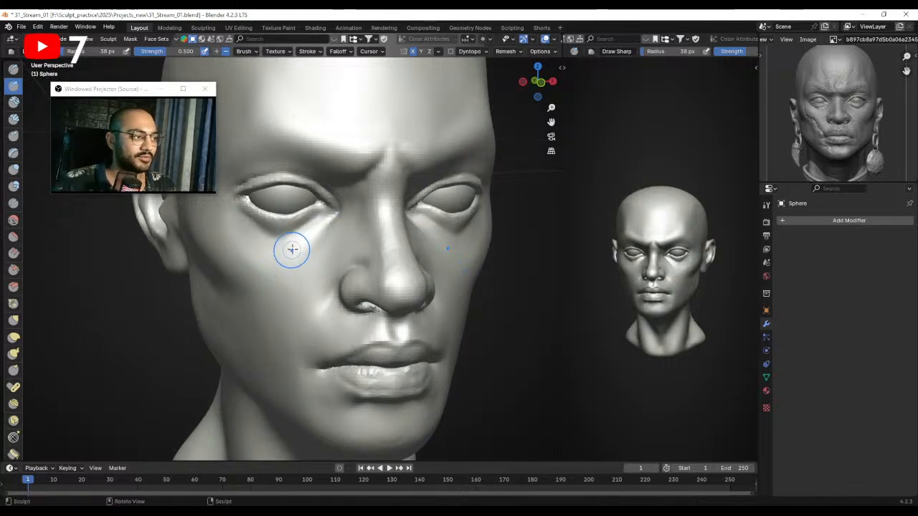
{"action": "mouse_move", "coordinate": [299, 237]}
{"action": "middle_mouse_down", "text": "ctrl"}
{"action": "mouse_move", "coordinate": [315, 282]}
{"action": "mouse_move", "coordinate": [286, 240]}
{"action": "middle_mouse_up", "text": "ctrl"}
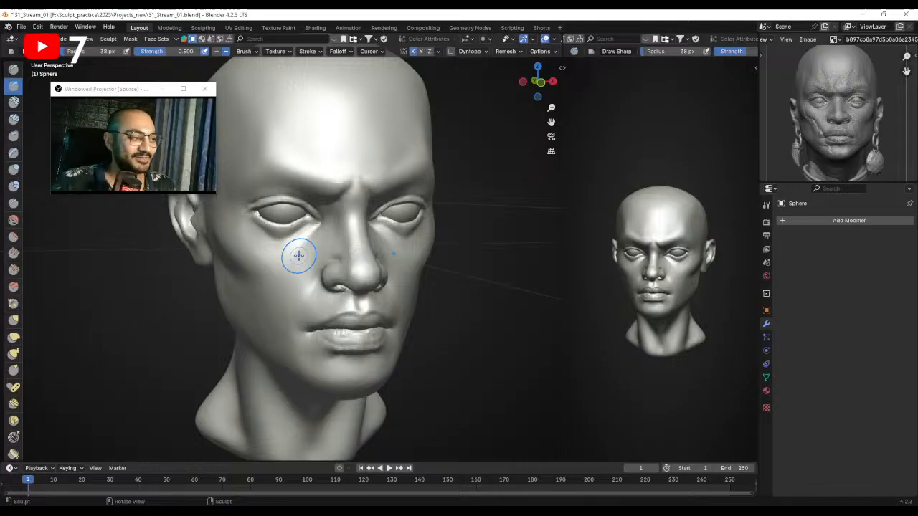
Carve and smooth the brow area above the eyes with a Draw Sharp brush of 40 px, undoing one stroke.
{"action": "middle_click_drag", "start_coordinate": [441, 197], "coordinate": [406, 196], "text": "ctrl"}
{"action": "mouse_move", "coordinate": [406, 197]}
{"action": "middle_mouse_down"}
{"action": "mouse_move", "coordinate": [363, 197]}
{"action": "mouse_move", "coordinate": [403, 180]}
{"action": "mouse_move", "coordinate": [373, 205]}
{"action": "mouse_move", "coordinate": [374, 192]}
{"action": "mouse_move", "coordinate": [398, 205]}
{"action": "mouse_move", "coordinate": [372, 220]}
{"action": "middle_mouse_up"}
{"action": "mouse_move", "coordinate": [398, 199]}
{"action": "left_mouse_down"}
{"action": "mouse_move", "coordinate": [380, 239]}
{"action": "mouse_move", "coordinate": [352, 263]}
{"action": "left_mouse_up"}
{"action": "key", "text": "f"}
{"action": "left_click", "coordinate": [389, 225]}
{"action": "key", "text": "ctrl+z"}
{"action": "key", "text": "f"}
{"action": "left_click", "coordinate": [388, 228]}
{"action": "left_click_drag", "start_coordinate": [375, 209], "coordinate": [352, 256], "text": "shift"}
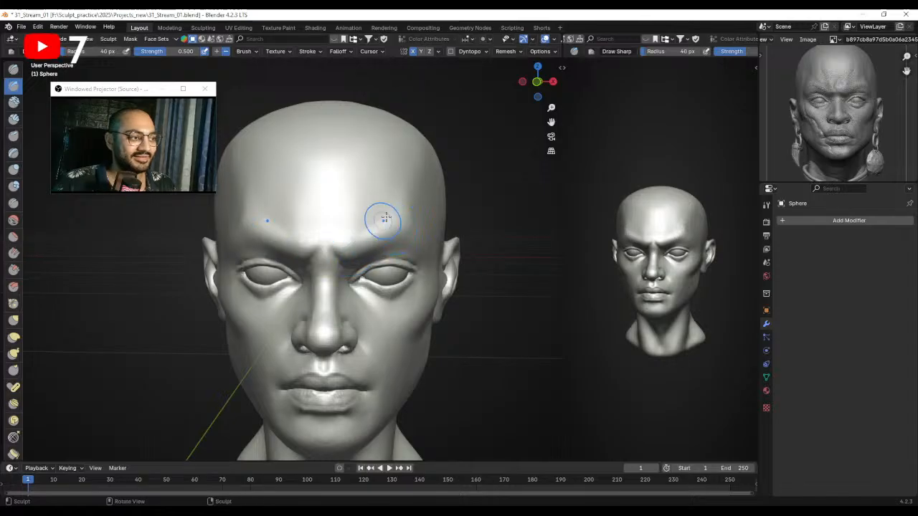
{"action": "left_click_drag", "start_coordinate": [396, 210], "coordinate": [364, 244]}
{"action": "key", "text": "f"}
{"action": "left_click", "coordinate": [394, 211]}
Define the frown crease between the inner brow and the nose bridge with Draw Sharp, varying the brush between 28 and 37 px.
{"action": "mouse_move", "coordinate": [380, 212]}
{"action": "left_mouse_down", "text": "ctrl+alt"}
{"action": "mouse_move", "coordinate": [379, 237]}
{"action": "mouse_move", "coordinate": [354, 182]}
{"action": "left_mouse_up", "text": "ctrl+alt"}
{"action": "mouse_move", "coordinate": [335, 246]}
{"action": "left_mouse_down", "text": "ctrl+alt"}
{"action": "mouse_move", "coordinate": [311, 215]}
{"action": "mouse_move", "coordinate": [342, 213]}
{"action": "left_mouse_up", "text": "ctrl+alt"}
{"action": "key", "text": "f"}
{"action": "left_click", "coordinate": [330, 213]}
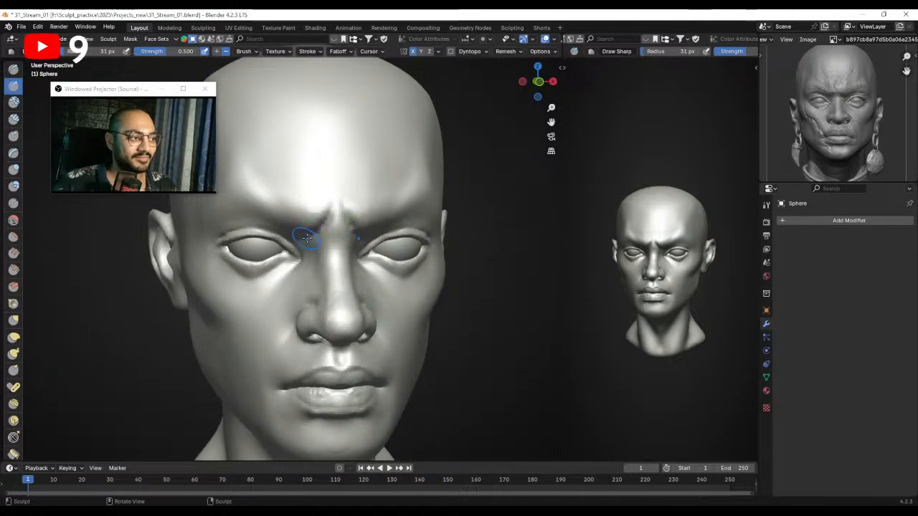
{"action": "middle_click_drag", "start_coordinate": [324, 245], "coordinate": [331, 236]}
{"action": "key", "text": "bracketleft"}
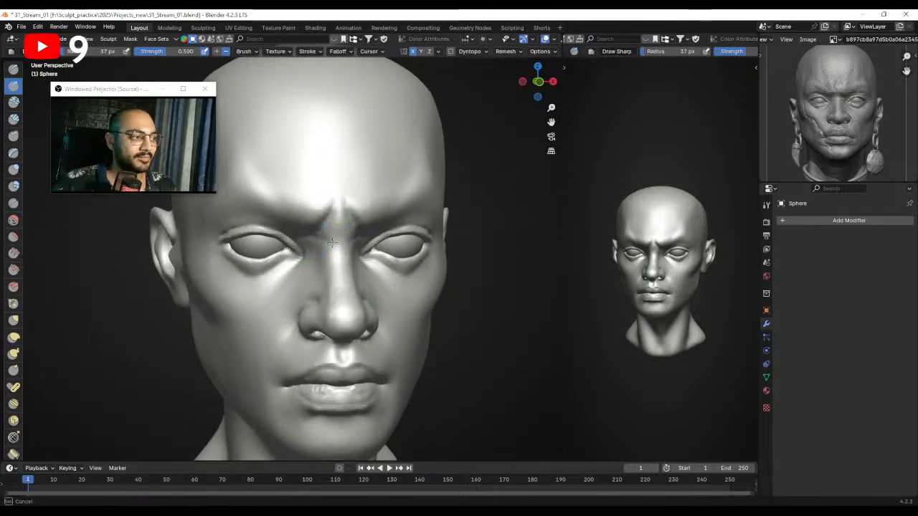
{"action": "key", "text": "bracketright"}
{"action": "key", "text": "bracketright"}
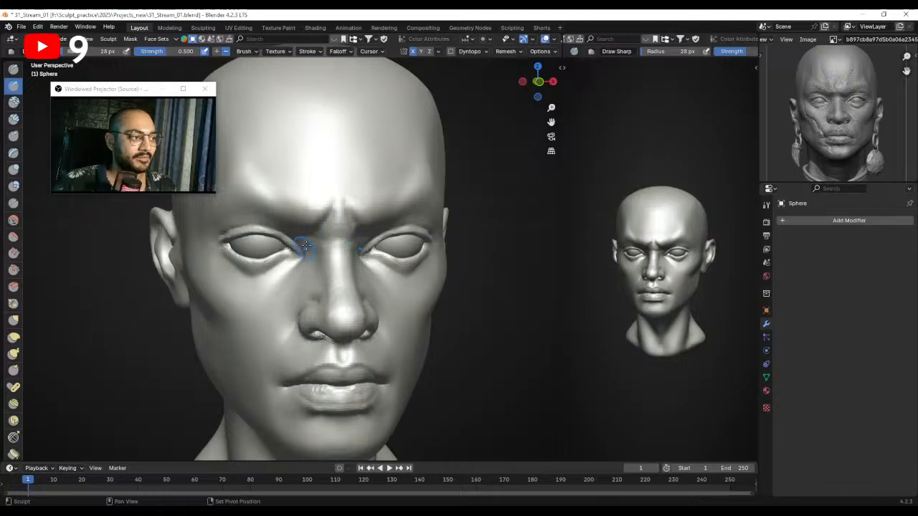
Deepen the hollow between the inner eye corner and the nose bridge with a 49 px Draw Sharp brush.
{"action": "middle_click_drag", "start_coordinate": [334, 227], "coordinate": [345, 209]}
{"action": "key", "text": "bracketright"}
{"action": "key", "text": "bracketright"}
{"action": "key", "text": "bracketright"}
{"action": "key", "text": "bracketright"}
{"action": "key", "text": "bracketright"}
{"action": "key", "text": "bracketright"}
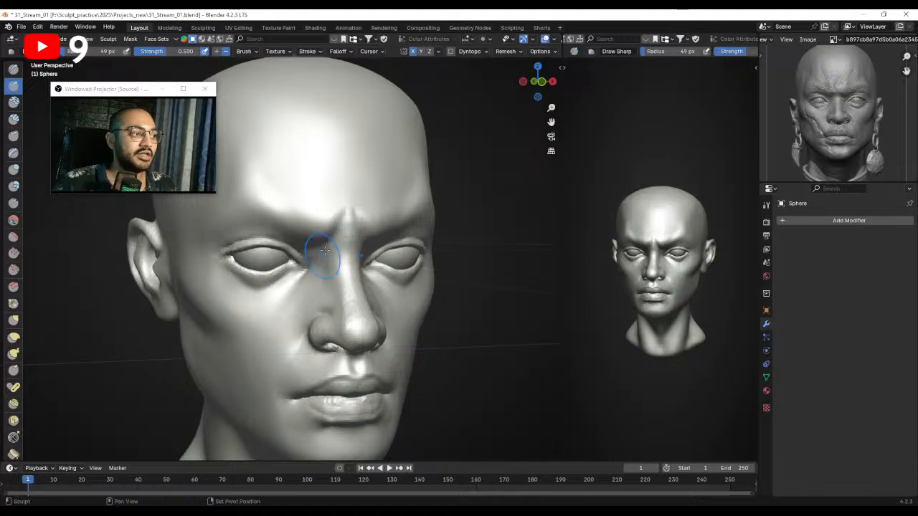
Sharpen the side of the nose bridge below the brow with a 25 px Draw Sharp brush.
{"action": "left_click_drag", "start_coordinate": [319, 237], "coordinate": [276, 240], "text": "alt"}
{"action": "left_click_drag", "start_coordinate": [333, 218], "coordinate": [336, 246], "text": "ctrl+alt"}
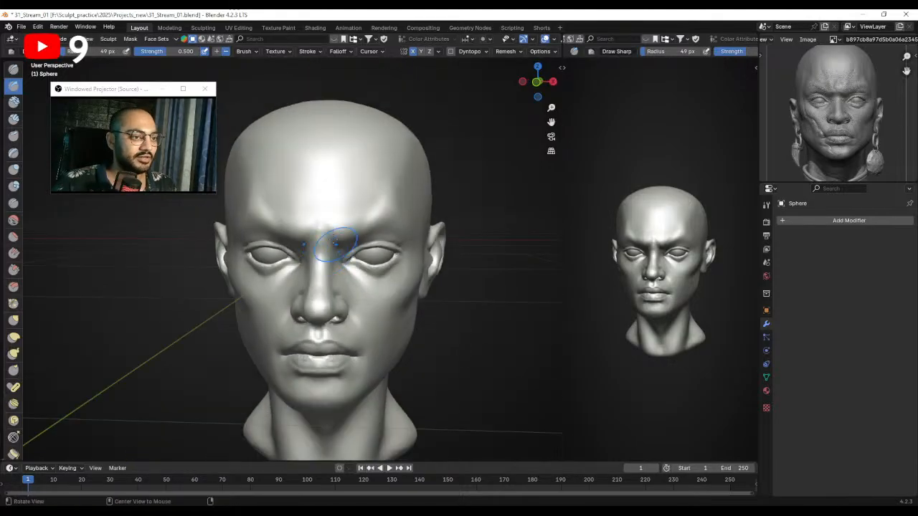
{"action": "middle_click_drag", "start_coordinate": [326, 248], "coordinate": [339, 235], "text": "ctrl"}
{"action": "key", "text": "f"}
{"action": "left_click", "coordinate": [319, 236]}
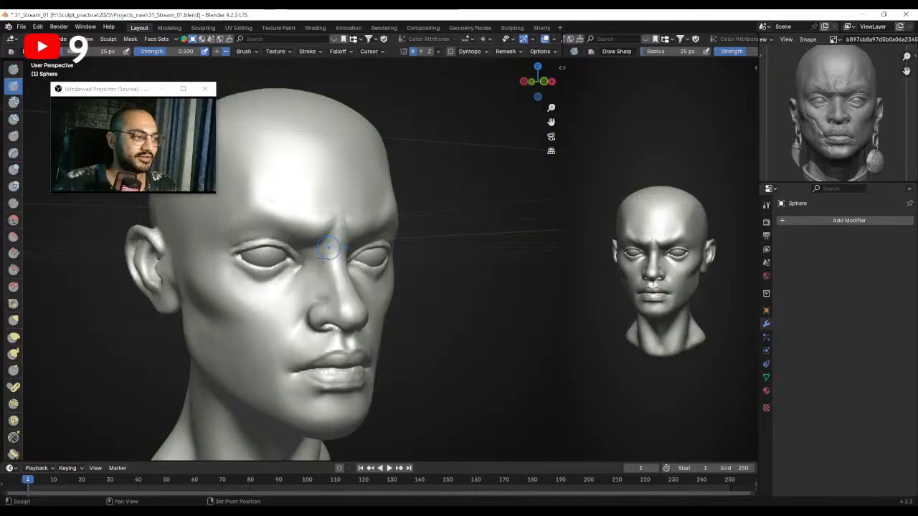
Build up the skin fold above the outer eye corner with Clay Strips, reducing the brush from 54 px to 19 px.
{"action": "scroll", "coordinate": [330, 263], "scroll_direction": "down", "scroll_amount": 2}
{"action": "mouse_move", "coordinate": [310, 249]}
{"action": "middle_mouse_down"}
{"action": "mouse_move", "coordinate": [329, 264]}
{"action": "mouse_move", "coordinate": [293, 242]}
{"action": "middle_mouse_up"}
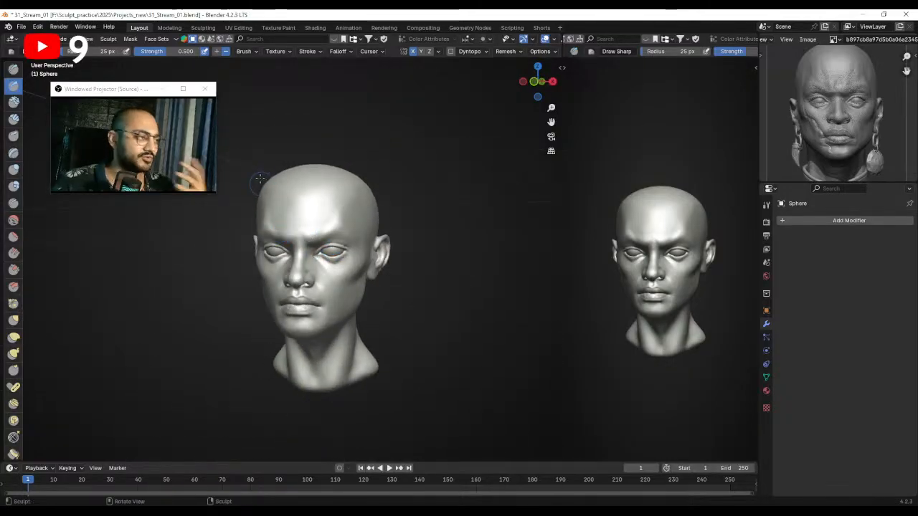
{"action": "scroll", "coordinate": [334, 223], "scroll_direction": "up", "scroll_amount": 1}
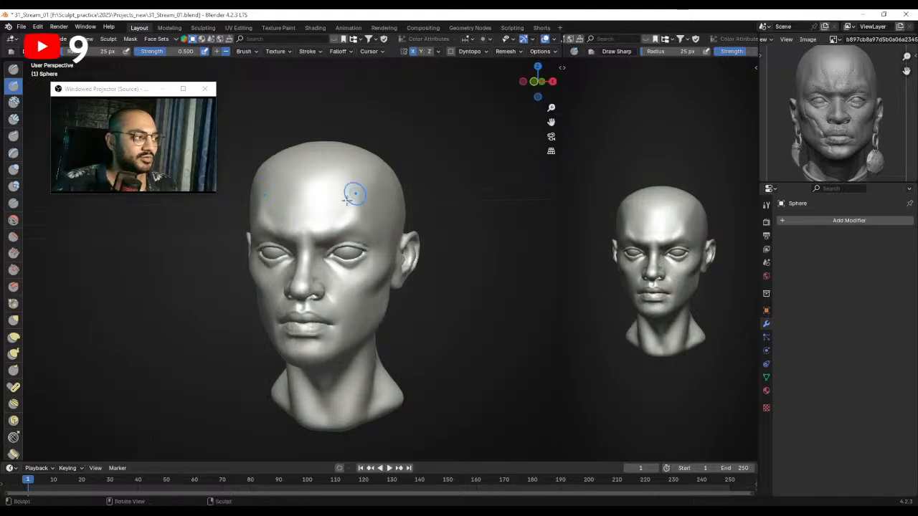
{"action": "middle_click_drag", "start_coordinate": [345, 252], "coordinate": [379, 211]}
{"action": "scroll", "coordinate": [320, 211], "scroll_direction": "up", "scroll_amount": 1}
{"action": "middle_click_drag", "start_coordinate": [320, 211], "coordinate": [339, 193]}
{"action": "left_click", "coordinate": [14, 118]}
{"action": "mouse_move", "coordinate": [242, 213]}
{"action": "middle_mouse_down"}
{"action": "mouse_move", "coordinate": [328, 194]}
{"action": "mouse_move", "coordinate": [314, 197]}
{"action": "middle_mouse_up"}
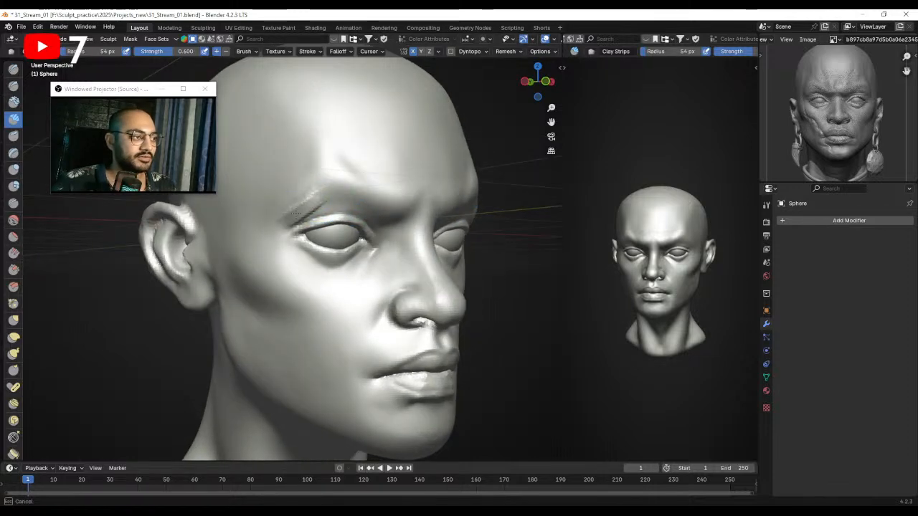
{"action": "key", "text": "f"}
{"action": "left_click", "coordinate": [296, 203]}
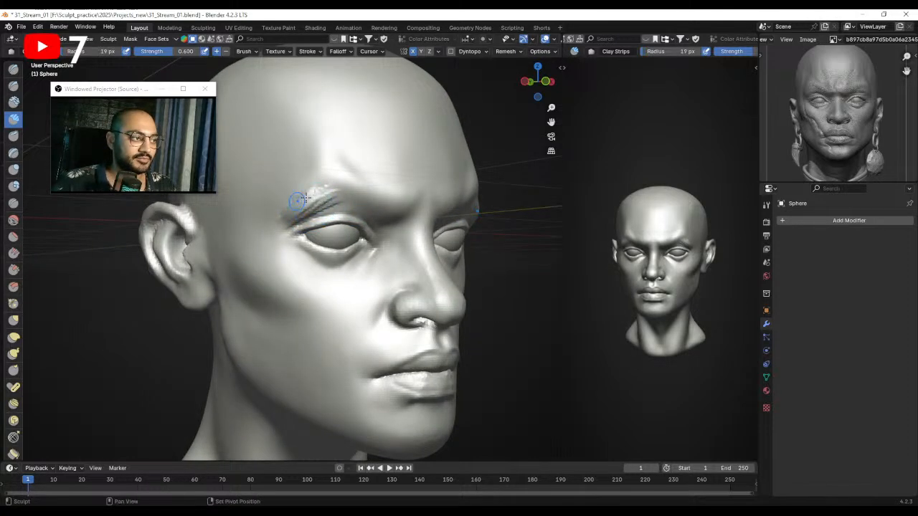
{"action": "left_click_drag", "start_coordinate": [309, 202], "coordinate": [284, 223]}
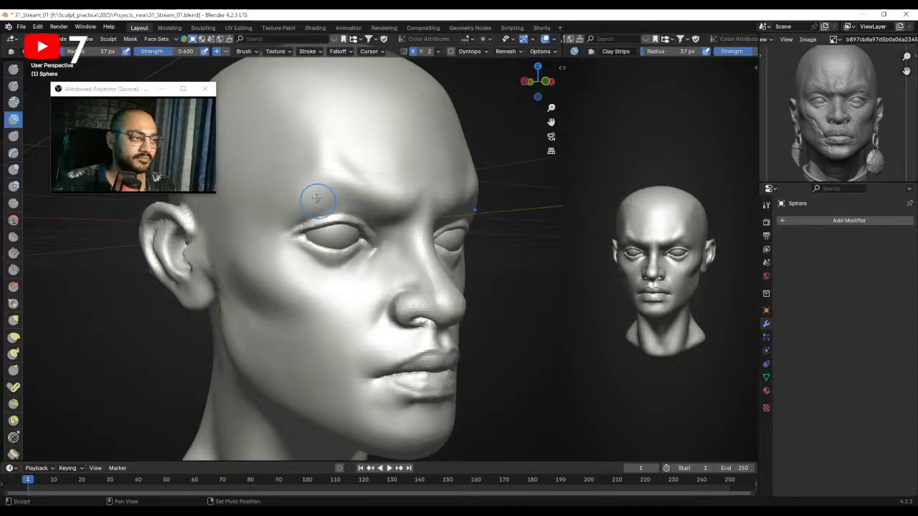
Refine the outer brow fold beside the upper eyelid with a 17 px Clay Strips brush.
{"action": "middle_click_drag", "start_coordinate": [289, 220], "coordinate": [355, 241], "text": "ctrl"}
{"action": "key", "text": "f"}
{"action": "left_click", "coordinate": [298, 229]}
{"action": "left_click_drag", "start_coordinate": [332, 244], "coordinate": [294, 246], "text": "alt"}
{"action": "left_click_drag", "start_coordinate": [294, 246], "coordinate": [327, 253], "text": "ctrl+alt"}
{"action": "scroll", "coordinate": [326, 255], "scroll_direction": "up", "scroll_amount": 2}
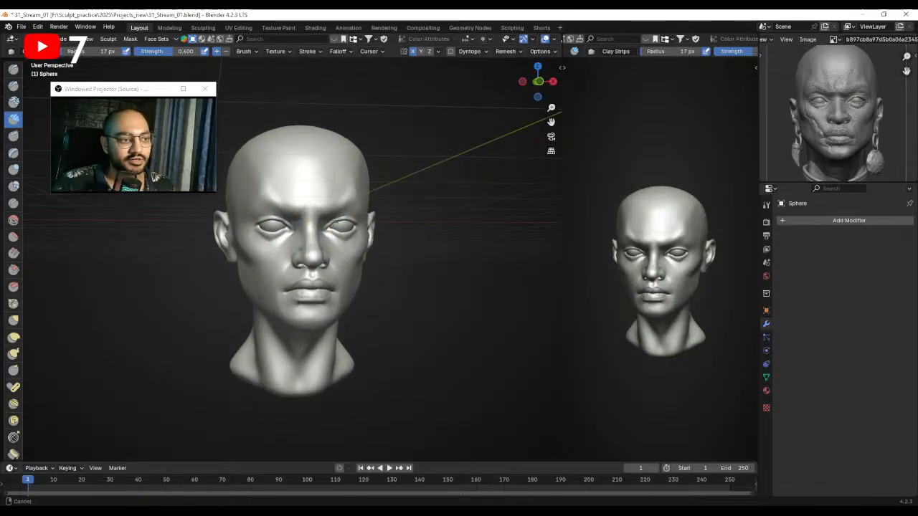
{"action": "scroll", "coordinate": [343, 247], "scroll_direction": "up", "scroll_amount": 2}
{"action": "scroll", "coordinate": [293, 216], "scroll_direction": "up", "scroll_amount": 2}
{"action": "scroll", "coordinate": [308, 221], "scroll_direction": "down", "scroll_amount": 1}
Reshape the brow and upper lid near the inner eye corner with a Grab brush of 61 px.
{"action": "key", "text": "g"}
{"action": "key", "text": "f"}
{"action": "left_click", "coordinate": [326, 221]}
{"action": "left_click_drag", "start_coordinate": [302, 234], "coordinate": [291, 224], "text": "alt"}
{"action": "middle_click_drag", "start_coordinate": [290, 224], "coordinate": [313, 228]}
{"action": "key", "text": "f"}
{"action": "left_click", "coordinate": [289, 230]}
{"action": "left_click_drag", "start_coordinate": [296, 229], "coordinate": [293, 225]}
{"action": "mouse_move", "coordinate": [294, 230]}
{"action": "left_mouse_down"}
{"action": "mouse_move", "coordinate": [260, 239]}
{"action": "mouse_move", "coordinate": [293, 213]}
{"action": "left_mouse_up"}
{"action": "scroll", "coordinate": [315, 224], "scroll_direction": "up", "scroll_amount": 4}
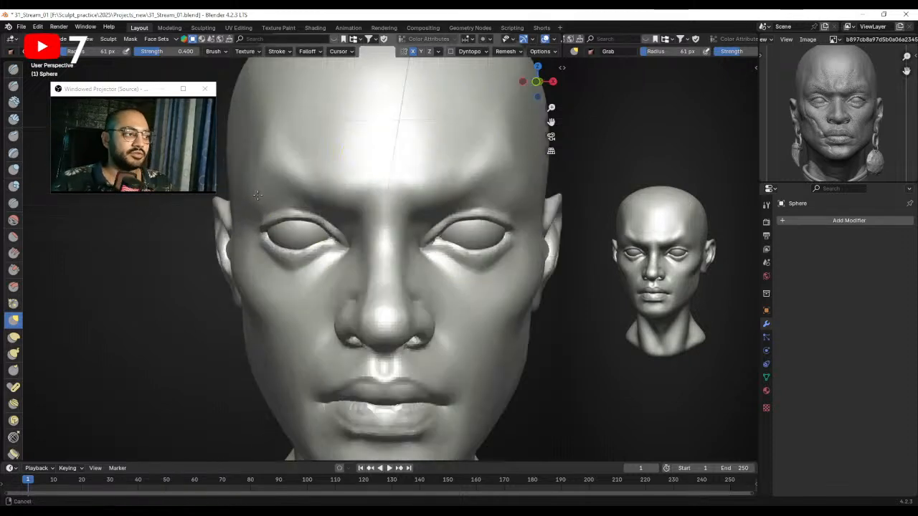
{"action": "left_click_drag", "start_coordinate": [321, 214], "coordinate": [302, 221], "text": "alt+shift"}
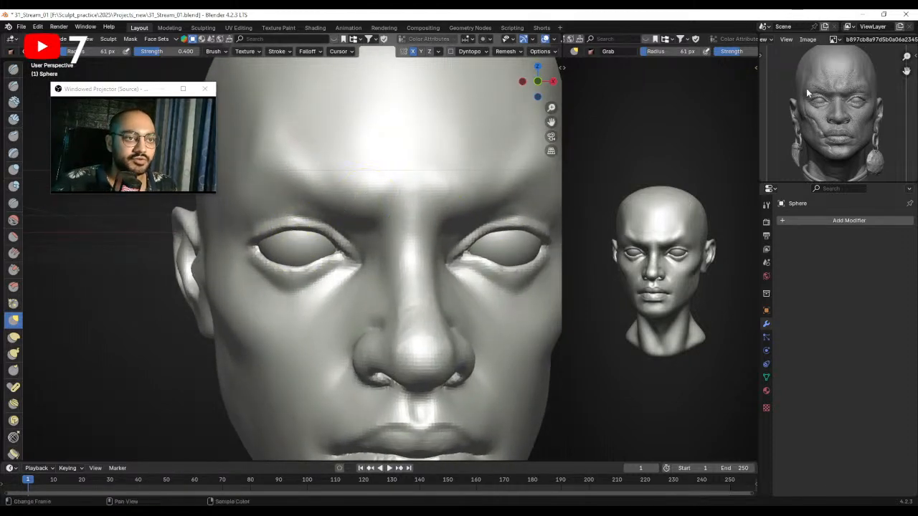
Adjust the arch of the upper eyelid with small Grab strokes.
{"action": "scroll", "coordinate": [319, 230], "scroll_direction": "up", "scroll_amount": 1}
{"action": "middle_click_drag", "start_coordinate": [304, 225], "coordinate": [319, 228]}
{"action": "key", "text": "bracketleft"}
{"action": "left_click_drag", "start_coordinate": [330, 230], "coordinate": [328, 225]}
{"action": "left_click_drag", "start_coordinate": [316, 229], "coordinate": [295, 235]}
{"action": "key", "text": "f"}
{"action": "left_click", "coordinate": [298, 238]}
{"action": "key", "text": "bracketright"}
Reshape the outer eye corner and the eyelid's side profile with the Grab brush.
{"action": "middle_click_drag", "start_coordinate": [264, 250], "coordinate": [299, 249]}
{"action": "left_click_drag", "start_coordinate": [247, 247], "coordinate": [263, 263]}
{"action": "key", "text": "bracketleft"}
{"action": "middle_click_drag", "start_coordinate": [344, 261], "coordinate": [309, 273]}
{"action": "key", "text": "f"}
{"action": "left_click", "coordinate": [315, 272]}
{"action": "mouse_move", "coordinate": [284, 266]}
{"action": "left_mouse_down"}
{"action": "mouse_move", "coordinate": [313, 280]}
{"action": "mouse_move", "coordinate": [333, 267]}
{"action": "mouse_move", "coordinate": [337, 244]}
{"action": "mouse_move", "coordinate": [332, 284]}
{"action": "mouse_move", "coordinate": [428, 230]}
{"action": "mouse_move", "coordinate": [300, 246]}
{"action": "left_mouse_up"}
Switch to Object Mode and move the mirrored eyeball along the Z axis.
{"action": "key", "text": "ctrl+Tab"}
{"action": "left_click", "coordinate": [276, 266]}
{"action": "left_click", "coordinate": [338, 251]}
{"action": "key", "text": "g"}
{"action": "key", "text": "z"}
{"action": "left_click", "coordinate": [331, 248]}
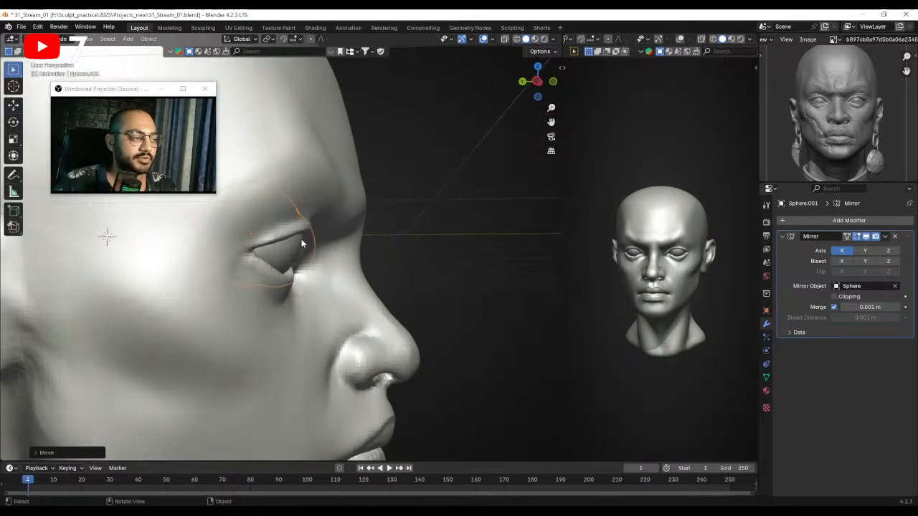
{"action": "left_click", "coordinate": [368, 226]}
{"action": "scroll", "coordinate": [381, 251], "scroll_direction": "down", "scroll_amount": 2}
Fine-tune the eyeball's height along the Z axis to fit between the eyelids.
{"action": "left_click_drag", "start_coordinate": [385, 260], "coordinate": [328, 247], "text": "alt"}
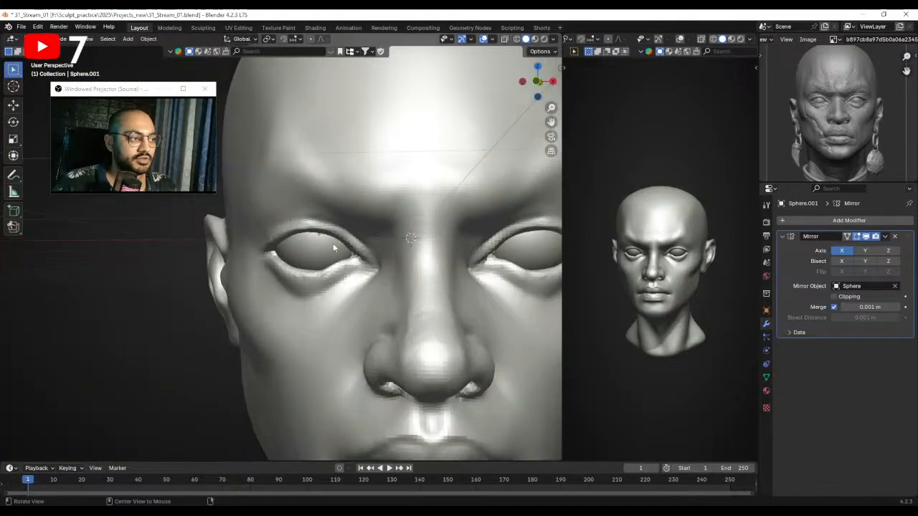
{"action": "left_click", "coordinate": [328, 251]}
{"action": "middle_click_drag", "start_coordinate": [328, 252], "coordinate": [404, 269]}
{"action": "key", "text": "g"}
{"action": "key", "text": "z"}
{"action": "left_click", "coordinate": [402, 275]}
{"action": "left_click", "coordinate": [402, 279]}
{"action": "left_click_drag", "start_coordinate": [331, 271], "coordinate": [345, 248], "text": "alt"}
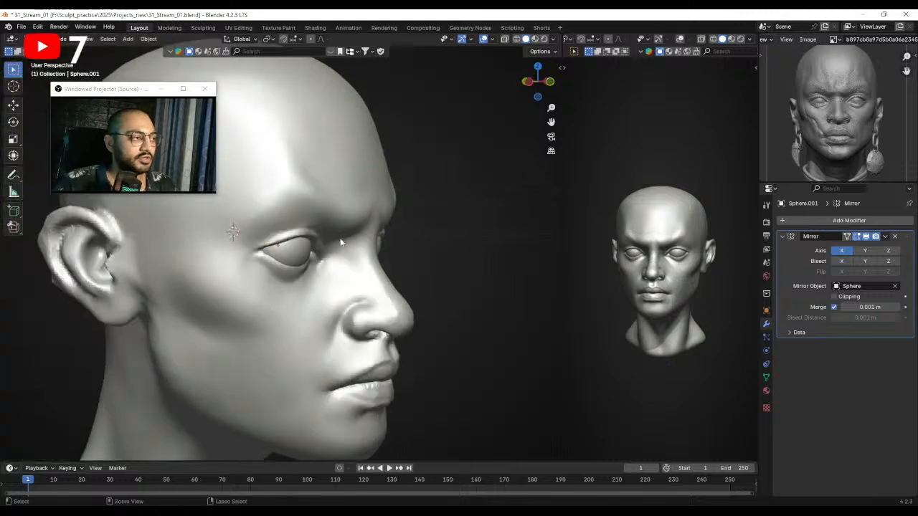
{"action": "middle_click_drag", "start_coordinate": [336, 230], "coordinate": [287, 223]}
{"action": "scroll", "coordinate": [287, 223], "scroll_direction": "up", "scroll_amount": 4}
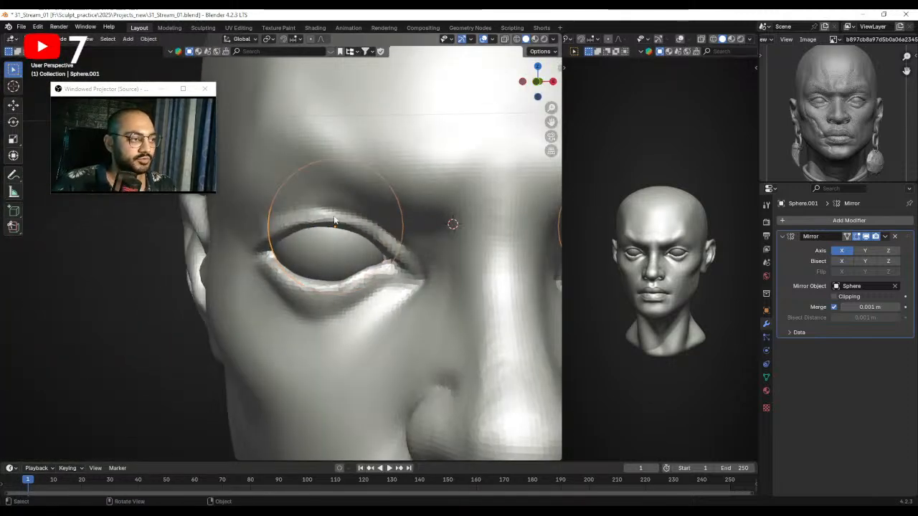
{"action": "scroll", "coordinate": [343, 215], "scroll_direction": "down", "scroll_amount": 3}
Return the head to Sculpt Mode and fit the lower eyelid against the eyeball with the Grab brush.
{"action": "left_click", "coordinate": [364, 210]}
{"action": "key", "text": "ctrl+Tab"}
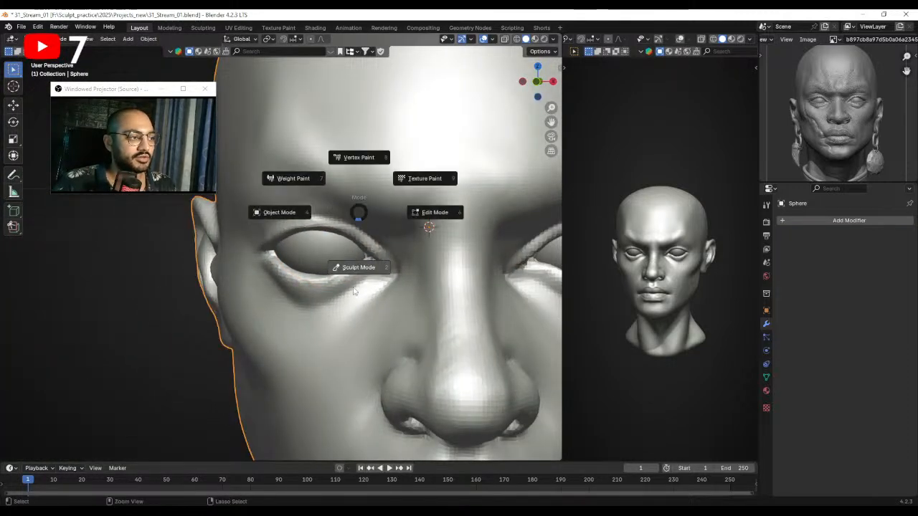
{"action": "left_click", "coordinate": [357, 277]}
{"action": "mouse_move", "coordinate": [357, 282]}
{"action": "middle_mouse_down"}
{"action": "mouse_move", "coordinate": [370, 248]}
{"action": "mouse_move", "coordinate": [333, 268]}
{"action": "middle_mouse_up"}
{"action": "key", "text": "f"}
{"action": "left_click", "coordinate": [330, 276]}
{"action": "left_click_drag", "start_coordinate": [331, 277], "coordinate": [332, 276]}
{"action": "middle_click_drag", "start_coordinate": [331, 276], "coordinate": [340, 285]}
{"action": "left_click_drag", "start_coordinate": [338, 283], "coordinate": [334, 275]}
{"action": "key", "text": "f"}
{"action": "left_click", "coordinate": [328, 277]}
Try to pull the inner eye corner downward with the Grab brush.
{"action": "middle_click_drag", "start_coordinate": [340, 254], "coordinate": [334, 261], "text": "shift"}
{"action": "mouse_move", "coordinate": [361, 263]}
{"action": "left_mouse_down"}
{"action": "mouse_move", "coordinate": [349, 261]}
{"action": "mouse_move", "coordinate": [373, 280]}
{"action": "left_mouse_up"}
{"action": "key", "text": "f"}
{"action": "left_click", "coordinate": [357, 266]}
{"action": "key", "text": "f"}
{"action": "left_click", "coordinate": [343, 266]}
{"action": "key", "text": "ctrl+z"}
Nudge the lower eyelid near the inner eye corner with a 43 px Grab brush, undoing the last stroke.
{"action": "key", "text": "f"}
{"action": "key", "text": "bracketleft"}
{"action": "key", "text": "bracketleft"}
{"action": "key", "text": "bracketleft"}
{"action": "key", "text": "bracketleft"}
{"action": "left_click_drag", "start_coordinate": [360, 277], "coordinate": [355, 276]}
{"action": "left_click_drag", "start_coordinate": [357, 281], "coordinate": [351, 281]}
{"action": "key", "text": "ctrl+z"}
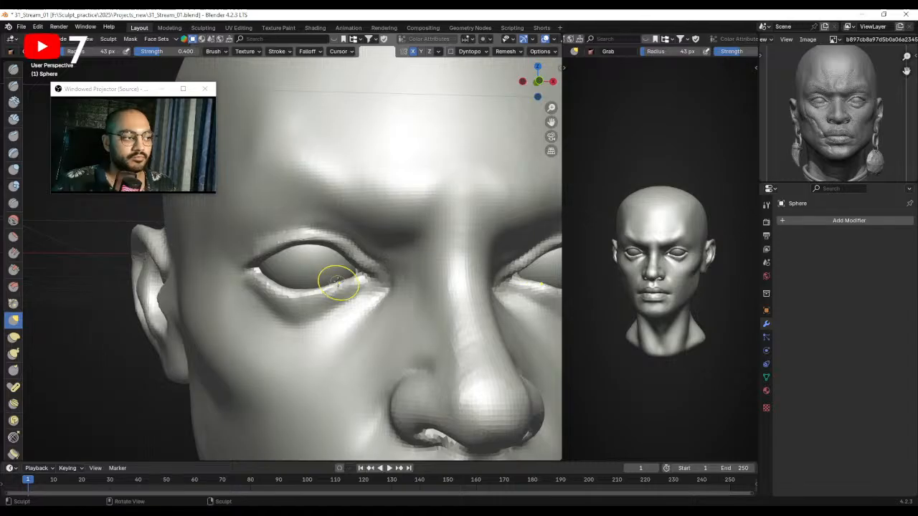
Examine the eyes and the whole head's proportions from several angles against the reference.
{"action": "mouse_move", "coordinate": [334, 239]}
{"action": "middle_mouse_down"}
{"action": "mouse_move", "coordinate": [328, 275]}
{"action": "mouse_move", "coordinate": [308, 256]}
{"action": "middle_mouse_up"}
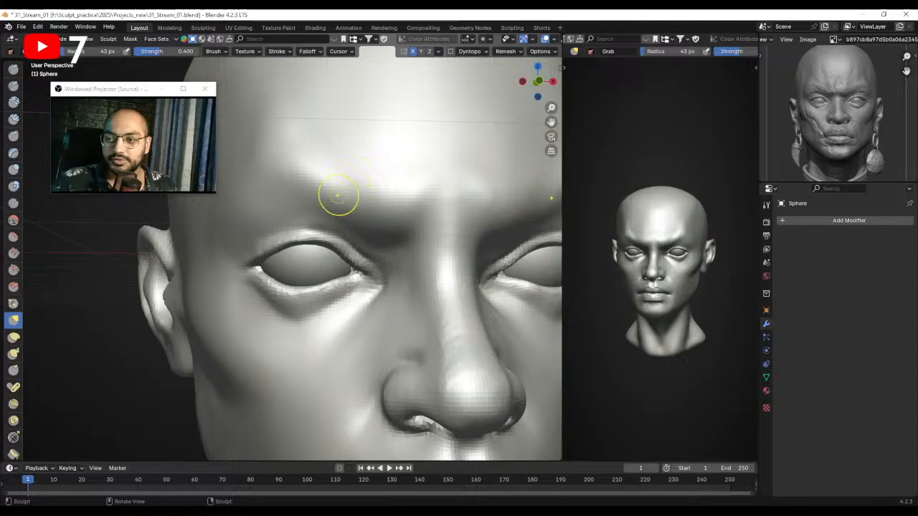
{"action": "mouse_move", "coordinate": [319, 219]}
{"action": "middle_mouse_down", "text": "ctrl"}
{"action": "mouse_move", "coordinate": [318, 251]}
{"action": "mouse_move", "coordinate": [309, 227]}
{"action": "mouse_move", "coordinate": [276, 215]}
{"action": "mouse_move", "coordinate": [299, 287]}
{"action": "mouse_move", "coordinate": [284, 289]}
{"action": "mouse_move", "coordinate": [326, 263]}
{"action": "middle_mouse_up", "text": "ctrl"}
{"action": "left_click_drag", "start_coordinate": [325, 262], "coordinate": [324, 248], "text": "alt"}
{"action": "mouse_move", "coordinate": [324, 247]}
{"action": "left_mouse_down", "text": "ctrl+alt"}
{"action": "mouse_move", "coordinate": [327, 301]}
{"action": "mouse_move", "coordinate": [326, 212]}
{"action": "left_mouse_up", "text": "ctrl+alt"}
{"action": "mouse_move", "coordinate": [282, 254]}
{"action": "left_mouse_down", "text": "ctrl+alt"}
{"action": "mouse_move", "coordinate": [293, 220]}
{"action": "mouse_move", "coordinate": [373, 223]}
{"action": "mouse_move", "coordinate": [307, 231]}
{"action": "mouse_move", "coordinate": [311, 273]}
{"action": "left_mouse_up", "text": "ctrl+alt"}
{"action": "mouse_move", "coordinate": [311, 232]}
{"action": "left_mouse_down", "text": "alt"}
{"action": "mouse_move", "coordinate": [327, 244]}
{"action": "mouse_move", "coordinate": [316, 222]}
{"action": "left_mouse_up", "text": "alt"}
{"action": "mouse_move", "coordinate": [319, 261]}
{"action": "left_mouse_down", "text": "ctrl+alt"}
{"action": "mouse_move", "coordinate": [323, 236]}
{"action": "mouse_move", "coordinate": [297, 201]}
{"action": "mouse_move", "coordinate": [303, 231]}
{"action": "left_mouse_up", "text": "ctrl+alt"}
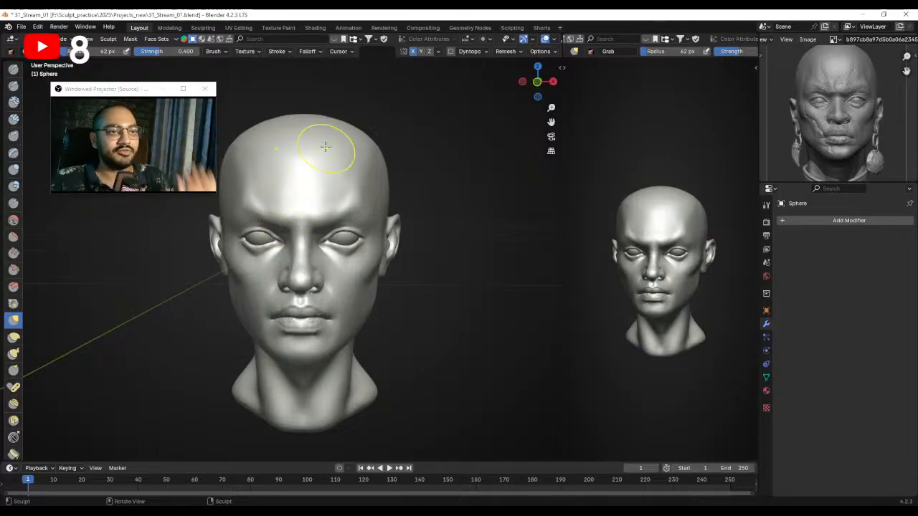
{"action": "mouse_move", "coordinate": [258, 215]}
{"action": "left_mouse_down", "text": "ctrl+alt"}
{"action": "mouse_move", "coordinate": [256, 195]}
{"action": "mouse_move", "coordinate": [292, 207]}
{"action": "left_mouse_up", "text": "ctrl+alt"}
{"action": "mouse_move", "coordinate": [292, 207]}
{"action": "left_mouse_down", "text": "alt"}
{"action": "mouse_move", "coordinate": [301, 215]}
{"action": "mouse_move", "coordinate": [320, 208]}
{"action": "mouse_move", "coordinate": [316, 228]}
{"action": "left_mouse_up", "text": "alt"}
Adjust the outer brow and temple with a Grab brush of about 93 px radius.
{"action": "key", "text": "f"}
{"action": "left_click", "coordinate": [311, 225]}
{"action": "key", "text": "f"}
{"action": "left_click", "coordinate": [288, 213]}
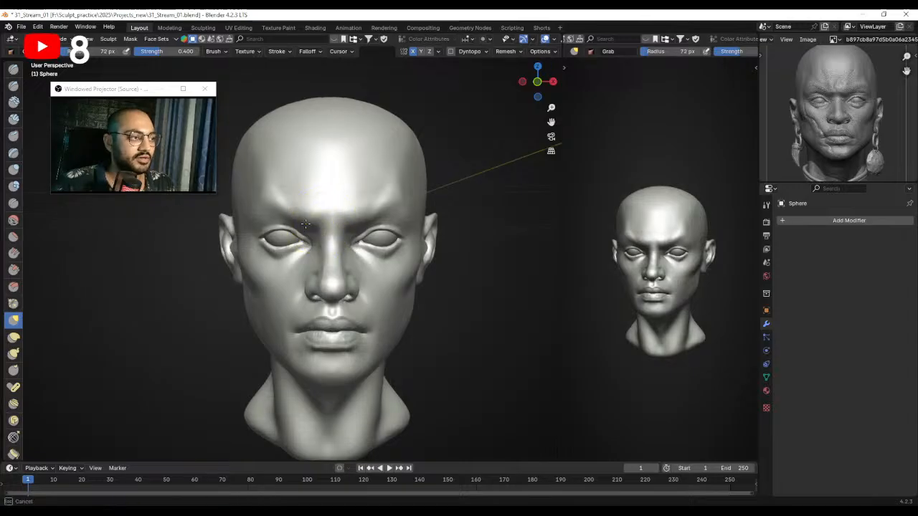
{"action": "middle_click_drag", "start_coordinate": [295, 210], "coordinate": [290, 215]}
{"action": "key", "text": "f"}
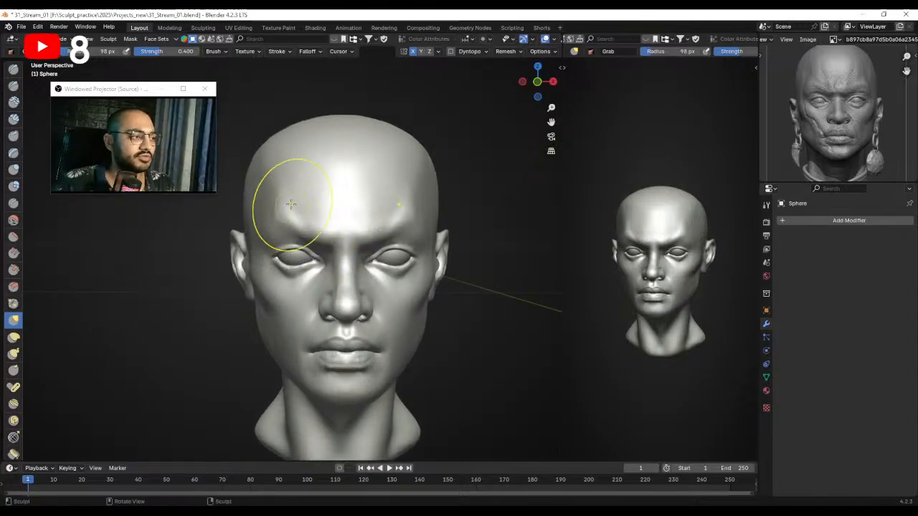
{"action": "left_click", "coordinate": [277, 215]}
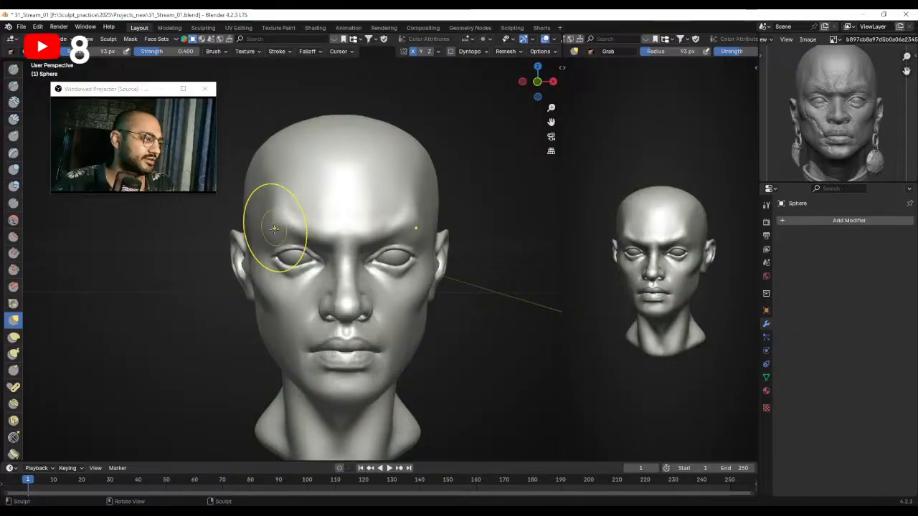
{"action": "middle_click_drag", "start_coordinate": [274, 228], "coordinate": [282, 233]}
{"action": "key", "text": "f"}
{"action": "left_click_drag", "start_coordinate": [258, 236], "coordinate": [255, 231]}
{"action": "mouse_move", "coordinate": [256, 230]}
{"action": "middle_mouse_down", "text": "ctrl"}
{"action": "mouse_move", "coordinate": [271, 271]}
{"action": "mouse_move", "coordinate": [268, 252]}
{"action": "middle_mouse_up", "text": "ctrl"}
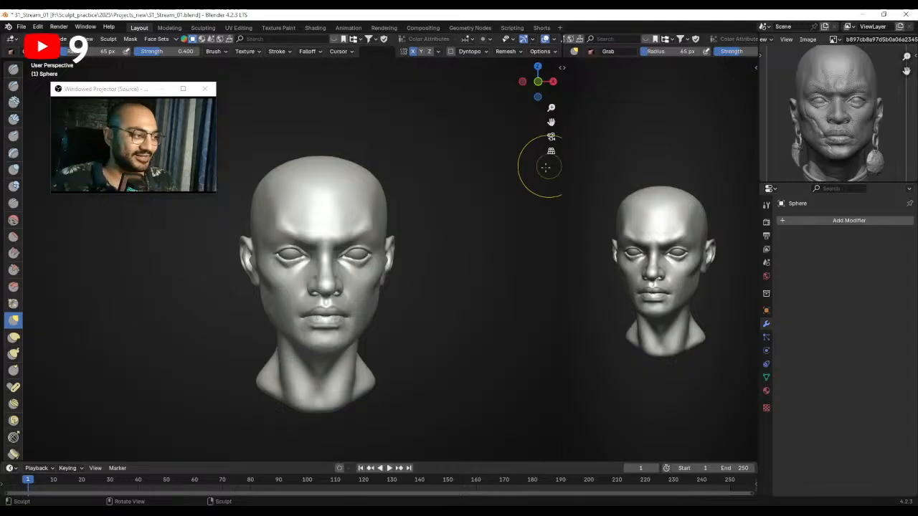
Reshape the side of the skull near the ear from above with a 109 px Grab brush, redoing the first stroke.
{"action": "scroll", "coordinate": [282, 264], "scroll_direction": "up", "scroll_amount": 1}
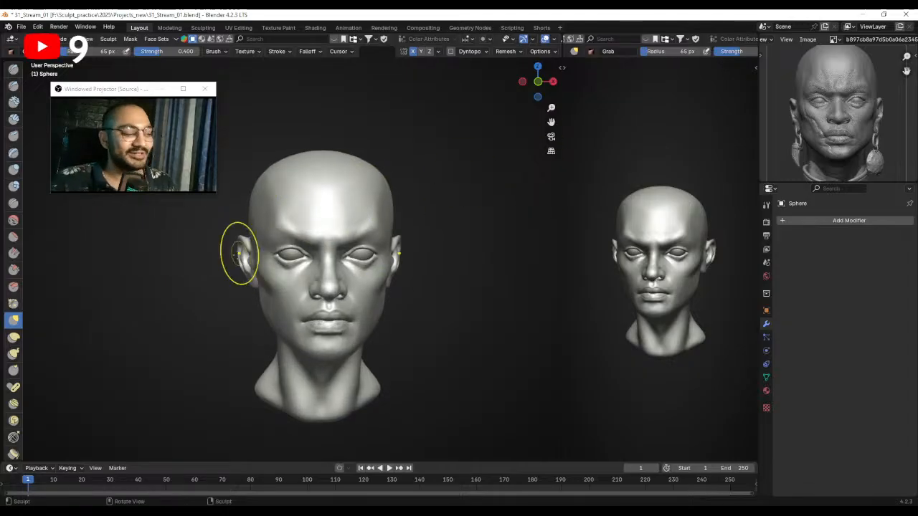
{"action": "key", "text": "KP_1"}
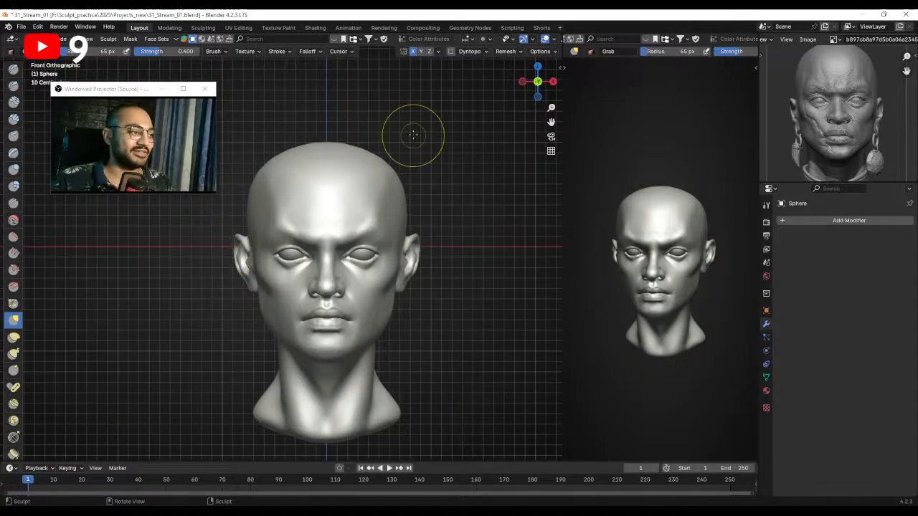
{"action": "middle_click_drag", "start_coordinate": [334, 205], "coordinate": [276, 249]}
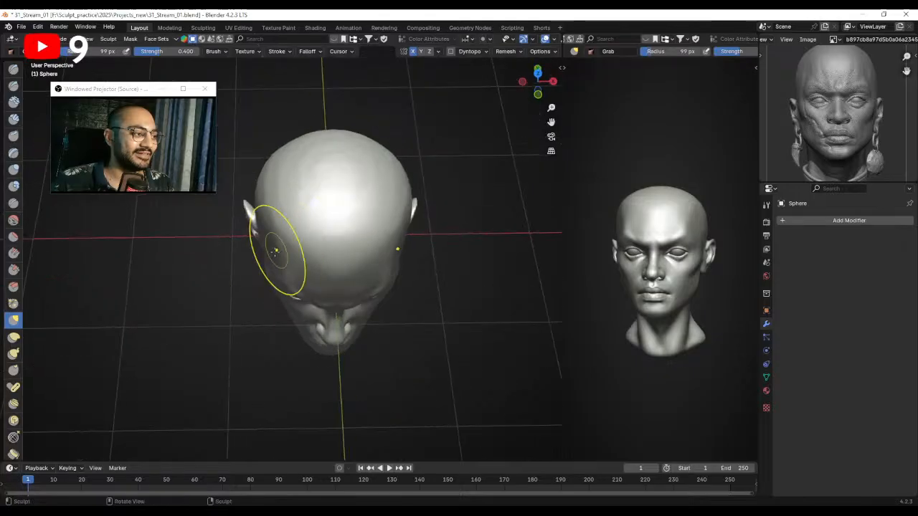
{"action": "left_click_drag", "start_coordinate": [260, 240], "coordinate": [259, 237]}
{"action": "key", "text": "ctrl+z"}
{"action": "key", "text": "bracketright"}
{"action": "left_click_drag", "start_coordinate": [256, 236], "coordinate": [255, 238]}
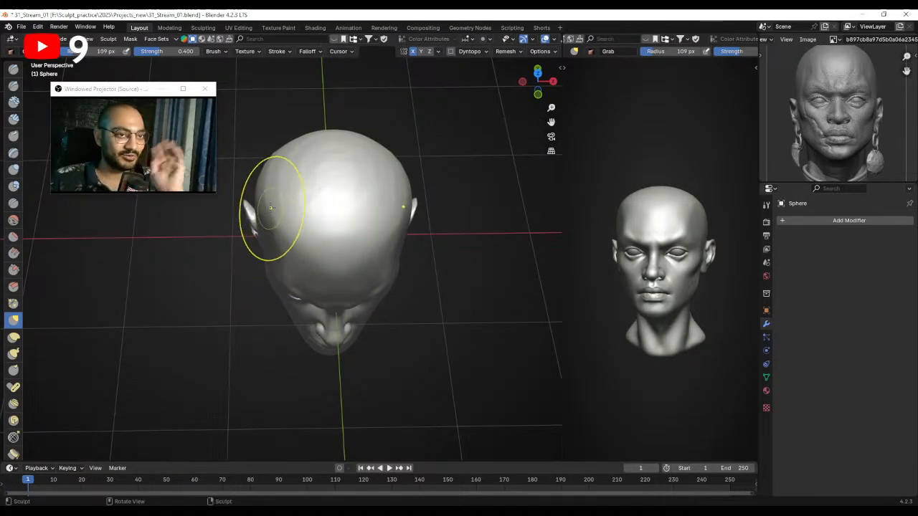
{"action": "middle_click_drag", "start_coordinate": [317, 174], "coordinate": [318, 239]}
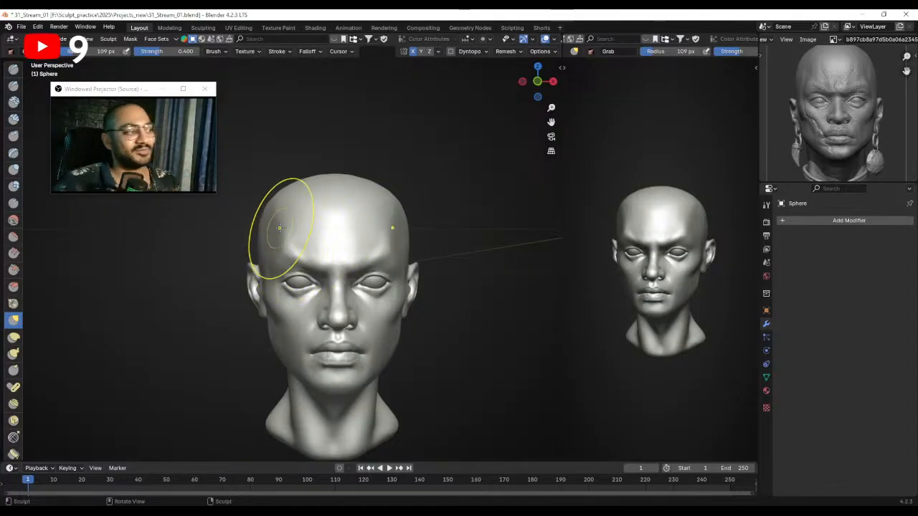
Adjust the jaw's side contour below the ear with a 115 px Grab brush.
{"action": "mouse_move", "coordinate": [378, 260]}
{"action": "left_mouse_down", "text": "alt"}
{"action": "mouse_move", "coordinate": [380, 285]}
{"action": "mouse_move", "coordinate": [375, 237]}
{"action": "mouse_move", "coordinate": [353, 242]}
{"action": "left_mouse_up", "text": "alt"}
{"action": "key", "text": "f"}
{"action": "left_click", "coordinate": [341, 281]}
{"action": "left_click_drag", "start_coordinate": [326, 281], "coordinate": [319, 280], "text": "alt+shift"}
{"action": "left_click_drag", "start_coordinate": [263, 280], "coordinate": [255, 280]}
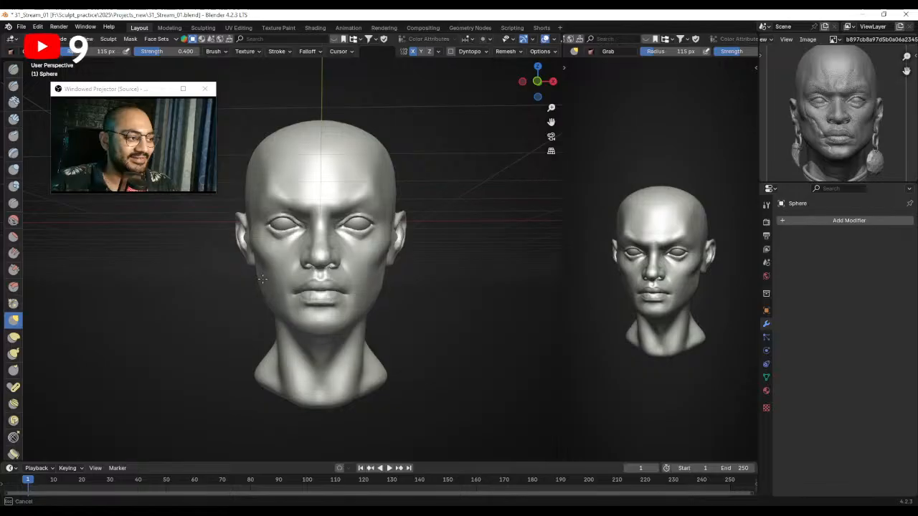
{"action": "mouse_move", "coordinate": [269, 289]}
{"action": "middle_mouse_down"}
{"action": "mouse_move", "coordinate": [273, 306]}
{"action": "mouse_move", "coordinate": [297, 297]}
{"action": "mouse_move", "coordinate": [262, 285]}
{"action": "mouse_move", "coordinate": [315, 262]}
{"action": "mouse_move", "coordinate": [299, 258]}
{"action": "middle_mouse_up"}
Symmetrize the head in the +X to -X direction.
{"action": "left_click", "coordinate": [437, 52]}
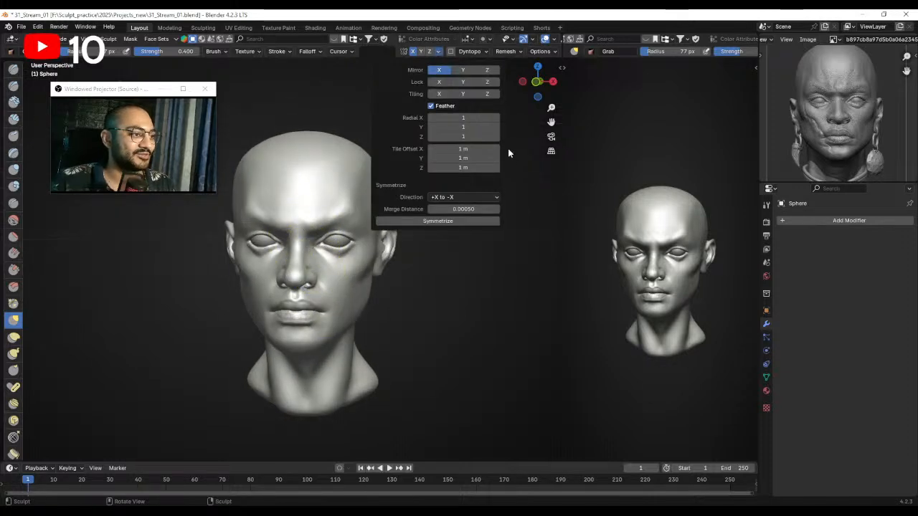
{"action": "left_click", "coordinate": [454, 221]}
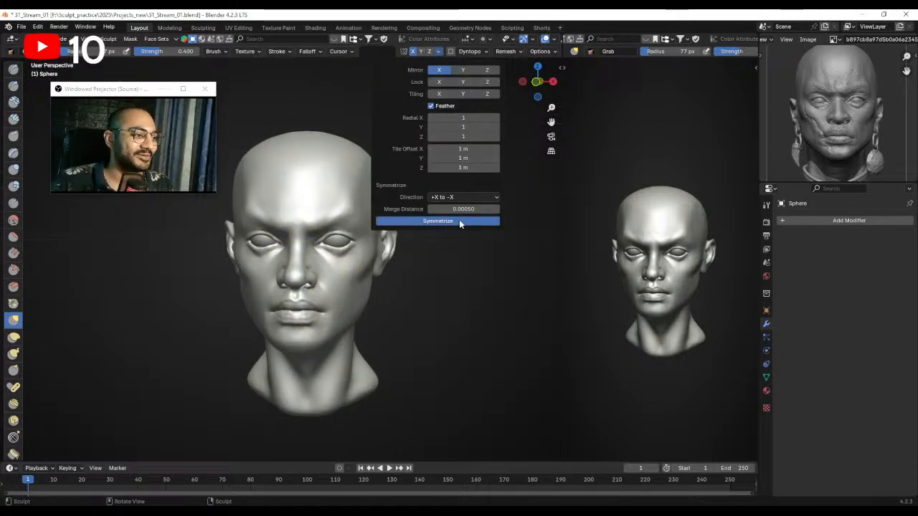
{"action": "mouse_move", "coordinate": [418, 280]}
{"action": "middle_mouse_down"}
{"action": "mouse_move", "coordinate": [482, 278]}
{"action": "mouse_move", "coordinate": [416, 281]}
{"action": "mouse_move", "coordinate": [432, 280]}
{"action": "mouse_move", "coordinate": [424, 266]}
{"action": "middle_mouse_up"}
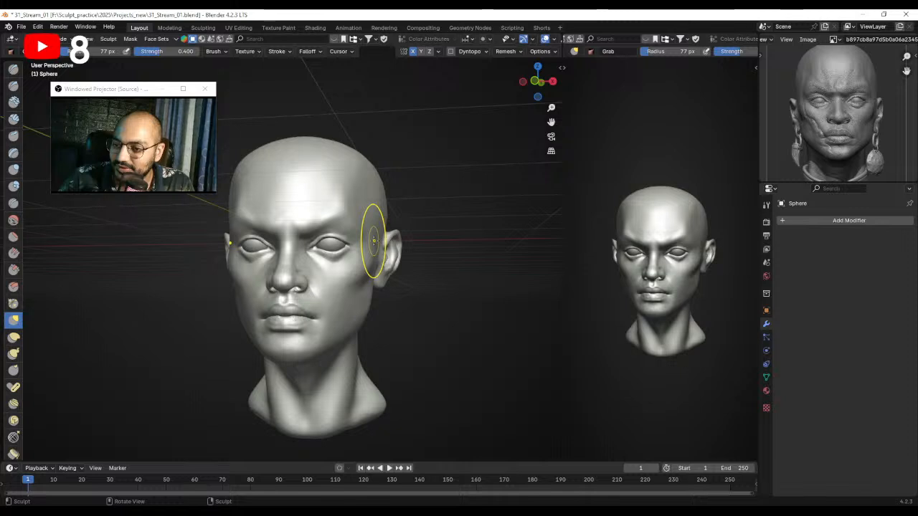
Refine the cheek and outer eye area in close-up with a small Grab brush, starting at 44 px.
{"action": "mouse_move", "coordinate": [369, 143]}
{"action": "middle_mouse_down"}
{"action": "mouse_move", "coordinate": [322, 205]}
{"action": "mouse_move", "coordinate": [291, 218]}
{"action": "middle_mouse_up"}
{"action": "middle_click_drag", "start_coordinate": [290, 218], "coordinate": [292, 205], "text": "ctrl"}
{"action": "middle_click_drag", "start_coordinate": [296, 222], "coordinate": [315, 214], "text": "shift"}
{"action": "mouse_move", "coordinate": [289, 235]}
{"action": "middle_mouse_down", "text": "ctrl"}
{"action": "mouse_move", "coordinate": [280, 210]}
{"action": "mouse_move", "coordinate": [352, 256]}
{"action": "mouse_move", "coordinate": [289, 186]}
{"action": "middle_mouse_up", "text": "ctrl"}
{"action": "key", "text": "f"}
{"action": "left_click", "coordinate": [281, 256]}
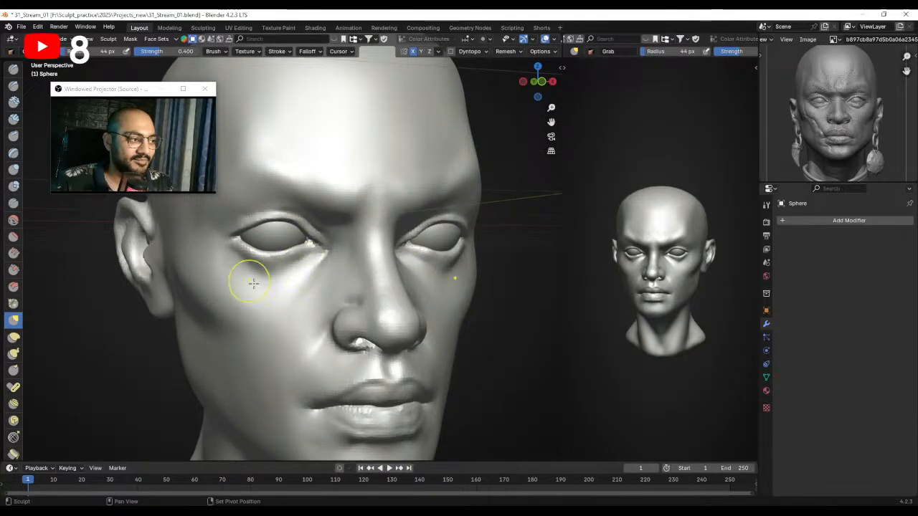
{"action": "middle_click_drag", "start_coordinate": [297, 277], "coordinate": [355, 243], "text": "ctrl"}
{"action": "mouse_move", "coordinate": [354, 243]}
{"action": "left_mouse_down", "text": "alt+shift"}
{"action": "mouse_move", "coordinate": [359, 256]}
{"action": "mouse_move", "coordinate": [318, 236]}
{"action": "mouse_move", "coordinate": [320, 247]}
{"action": "left_mouse_up", "text": "alt+shift"}
{"action": "key", "text": "f"}
{"action": "left_click", "coordinate": [256, 253]}
{"action": "key", "text": "f"}
{"action": "left_click", "coordinate": [250, 251]}
{"action": "left_click_drag", "start_coordinate": [251, 251], "coordinate": [257, 251]}
Adjust the remesh voxel size on the head and save the file.
{"action": "mouse_move", "coordinate": [279, 248]}
{"action": "middle_mouse_down", "text": "ctrl"}
{"action": "mouse_move", "coordinate": [322, 281]}
{"action": "mouse_move", "coordinate": [328, 249]}
{"action": "middle_mouse_up", "text": "ctrl"}
{"action": "key", "text": "r"}
{"action": "left_click", "coordinate": [319, 262]}
{"action": "key", "text": "ctrl+s"}
{"action": "middle_click_drag", "start_coordinate": [329, 267], "coordinate": [330, 253], "text": "ctrl"}
{"action": "middle_click_drag", "start_coordinate": [330, 252], "coordinate": [333, 250]}
{"action": "key", "text": "r"}
{"action": "left_click", "coordinate": [338, 247]}
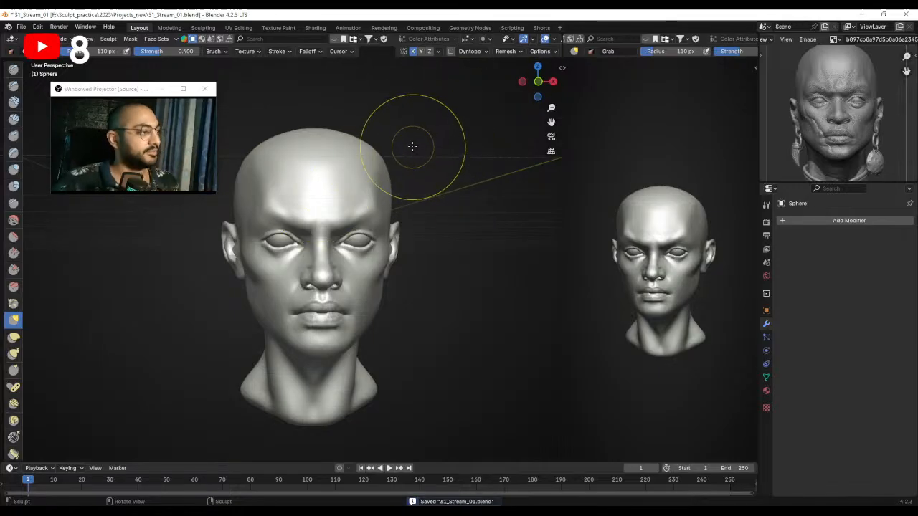
Sample the remesh voxel size from the forehead and fine-tune its value.
{"action": "left_click", "coordinate": [507, 52]}
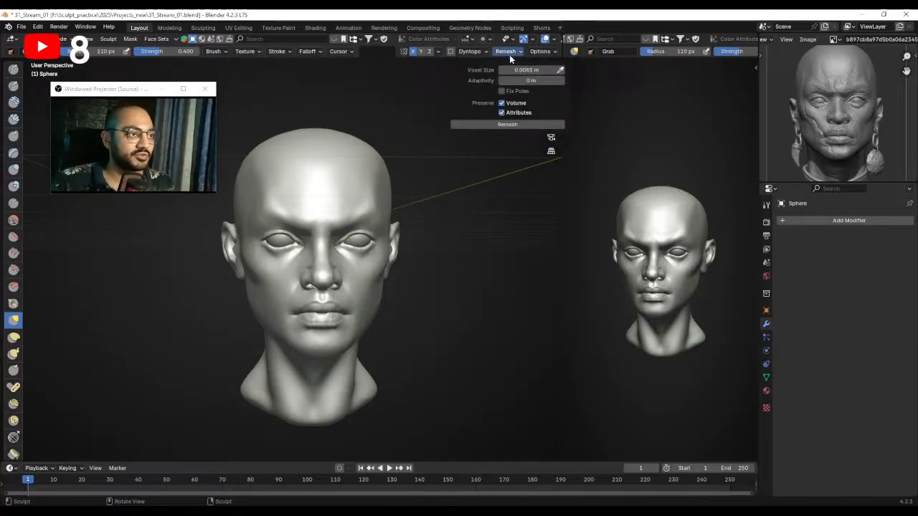
{"action": "left_click", "coordinate": [560, 71]}
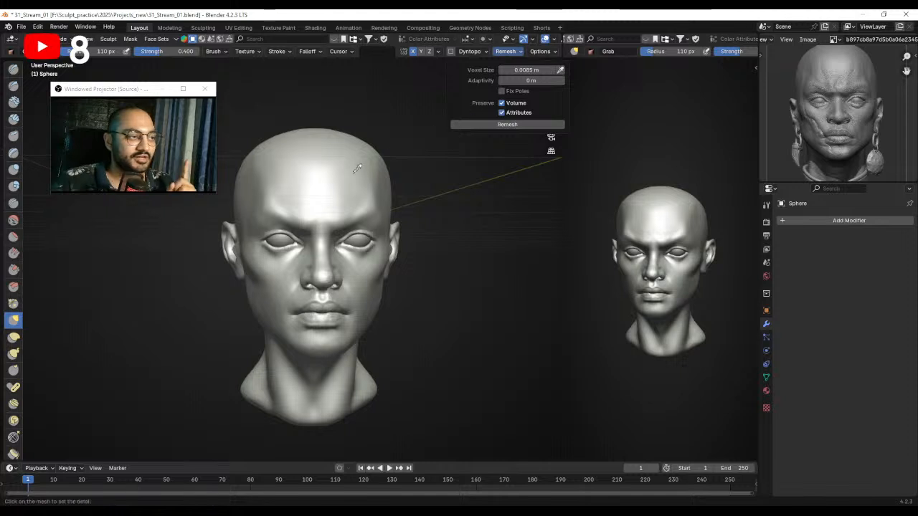
{"action": "left_click", "coordinate": [349, 181]}
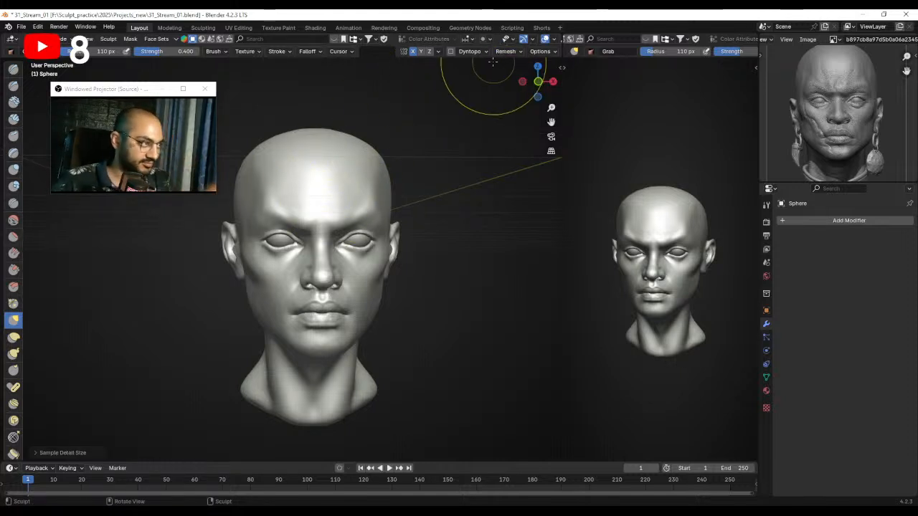
{"action": "left_click", "coordinate": [512, 51]}
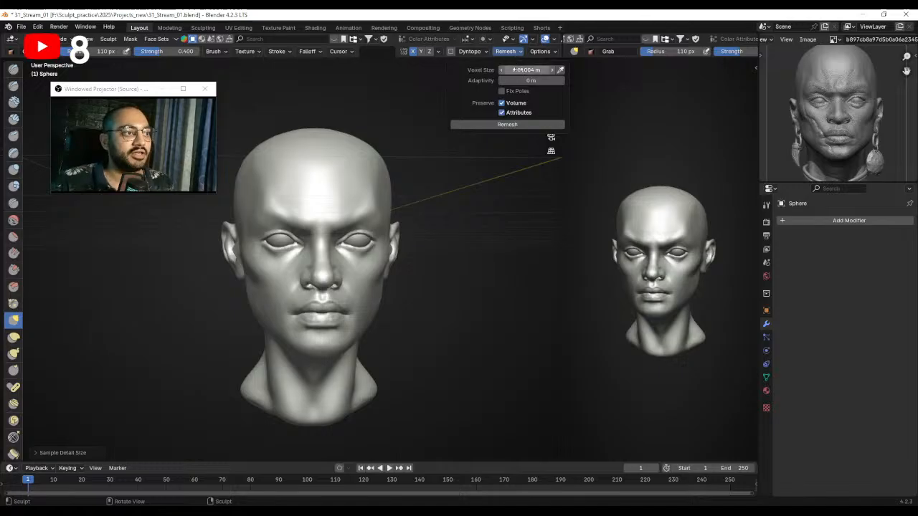
{"action": "left_click", "coordinate": [530, 69]}
{"action": "left_click", "coordinate": [512, 70]}
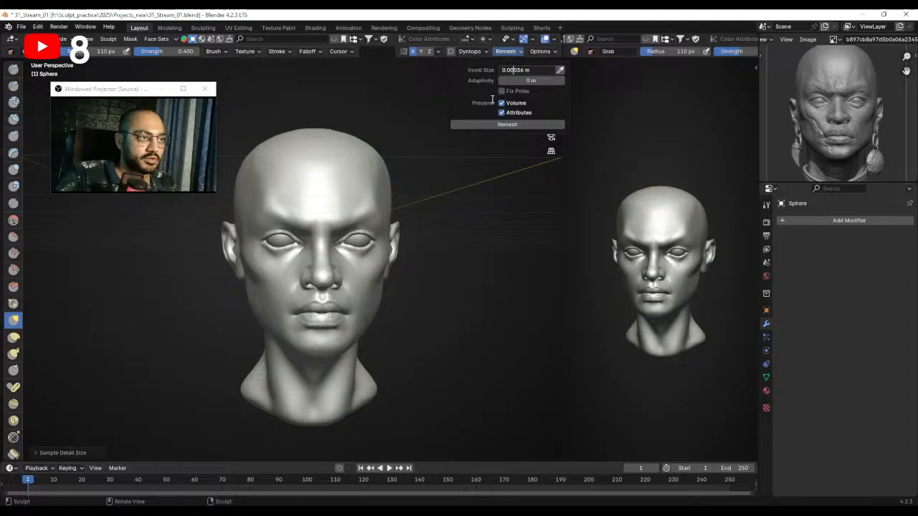
{"action": "key", "text": "Return"}
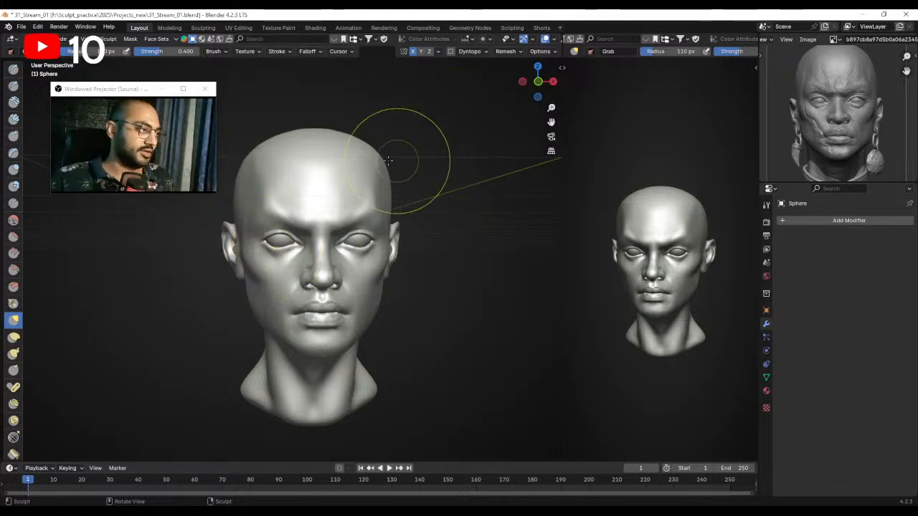
{"action": "scroll", "coordinate": [369, 228], "scroll_direction": "up", "scroll_amount": 2}
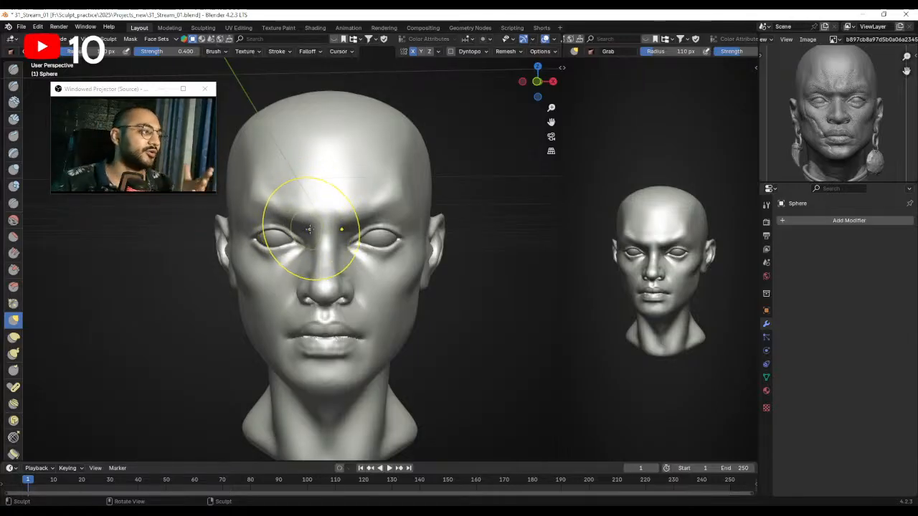
{"action": "mouse_move", "coordinate": [359, 153]}
{"action": "middle_mouse_down"}
{"action": "mouse_move", "coordinate": [327, 236]}
{"action": "mouse_move", "coordinate": [329, 224]}
{"action": "middle_mouse_up"}
{"action": "middle_click_drag", "start_coordinate": [340, 150], "coordinate": [323, 234]}
{"action": "scroll", "coordinate": [337, 251], "scroll_direction": "down", "scroll_amount": 2}
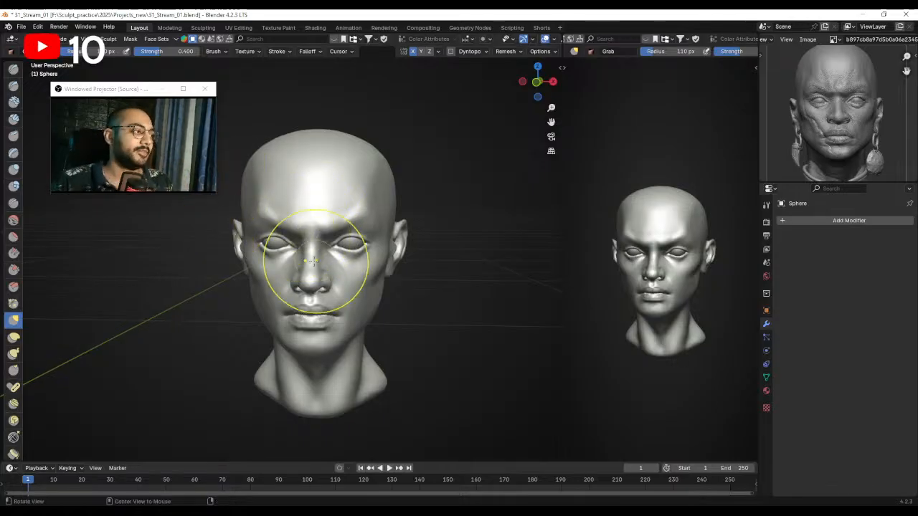
{"action": "middle_click_drag", "start_coordinate": [285, 276], "coordinate": [282, 229]}
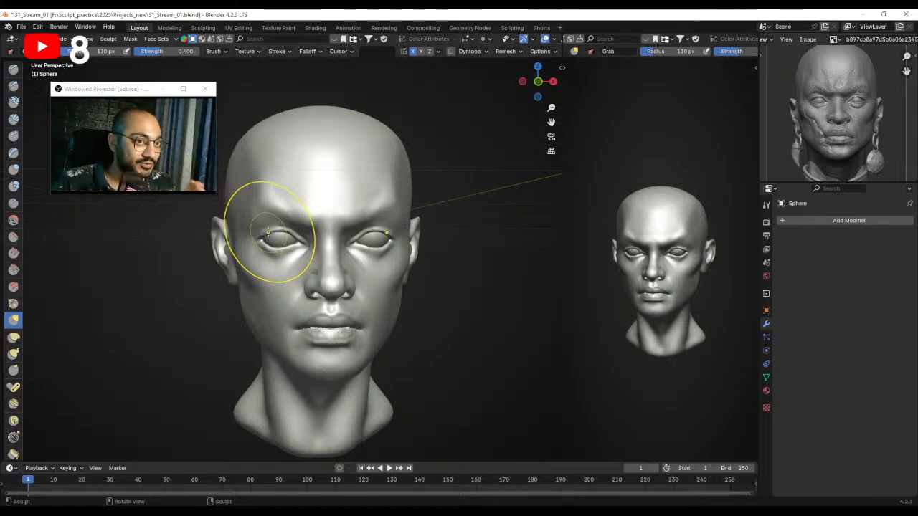
{"action": "left_click", "coordinate": [12, 71]}
{"action": "left_click_drag", "start_coordinate": [276, 241], "coordinate": [281, 222], "text": "ctrl+alt"}
{"action": "mouse_move", "coordinate": [281, 222]}
{"action": "left_mouse_down", "text": "alt"}
{"action": "mouse_move", "coordinate": [322, 222]}
{"action": "mouse_move", "coordinate": [315, 236]}
{"action": "mouse_move", "coordinate": [290, 220]}
{"action": "left_mouse_up", "text": "alt"}
{"action": "key", "text": "f"}
{"action": "left_click", "coordinate": [299, 233]}
{"action": "left_click", "coordinate": [288, 223]}
{"action": "mouse_move", "coordinate": [323, 225]}
{"action": "middle_mouse_down"}
{"action": "mouse_move", "coordinate": [299, 234]}
{"action": "mouse_move", "coordinate": [315, 207]}
{"action": "mouse_move", "coordinate": [301, 225]}
{"action": "middle_mouse_up"}
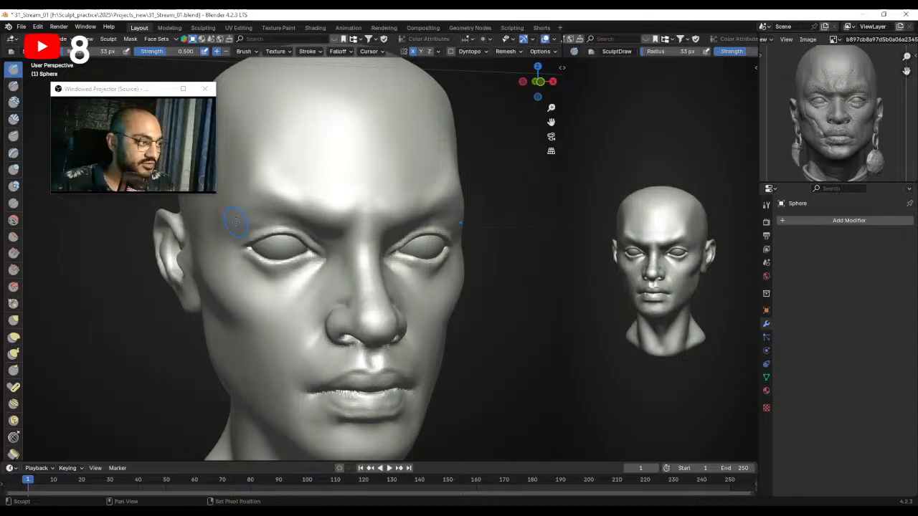
{"action": "middle_click_drag", "start_coordinate": [301, 201], "coordinate": [306, 266], "text": "ctrl"}
{"action": "scroll", "coordinate": [310, 233], "scroll_direction": "up", "scroll_amount": 2}
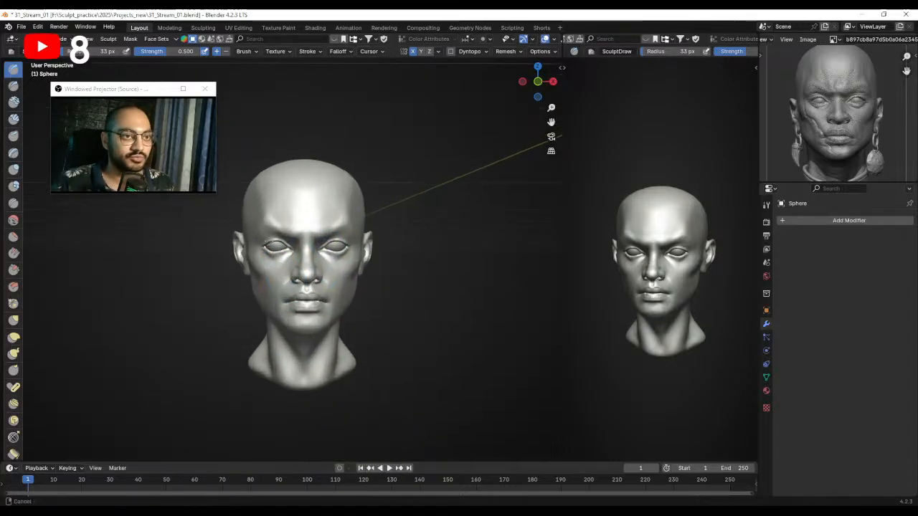
Turn off X mirroring and carve the start of a scar from beside the eye onto the cheekbone with a 20 px Crease brush.
{"action": "left_click", "coordinate": [13, 203]}
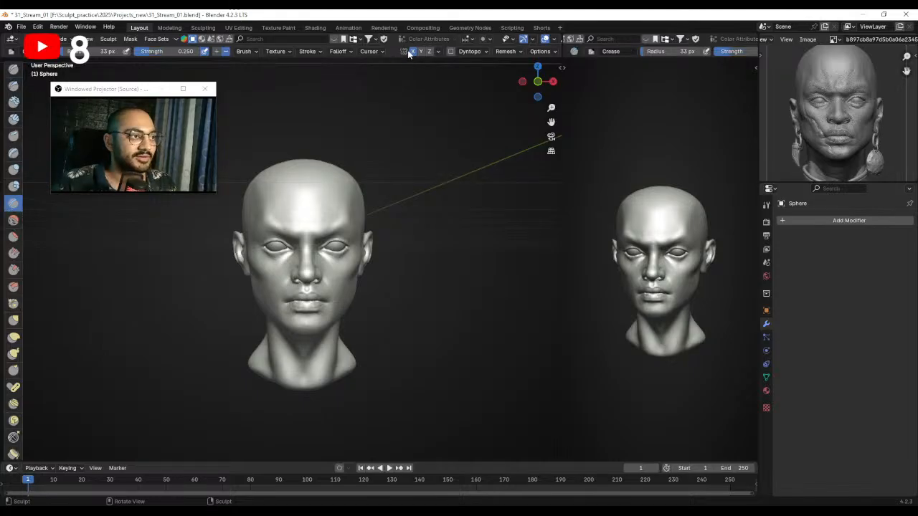
{"action": "mouse_move", "coordinate": [326, 218]}
{"action": "middle_mouse_down"}
{"action": "mouse_move", "coordinate": [303, 206]}
{"action": "mouse_move", "coordinate": [306, 179]}
{"action": "mouse_move", "coordinate": [318, 214]}
{"action": "middle_mouse_up"}
{"action": "left_click_drag", "start_coordinate": [317, 215], "coordinate": [296, 222], "text": "alt"}
{"action": "key", "text": "bracketleft"}
{"action": "key", "text": "bracketleft"}
{"action": "key", "text": "bracketleft"}
{"action": "key", "text": "bracketleft"}
{"action": "middle_click_drag", "start_coordinate": [257, 208], "coordinate": [268, 216]}
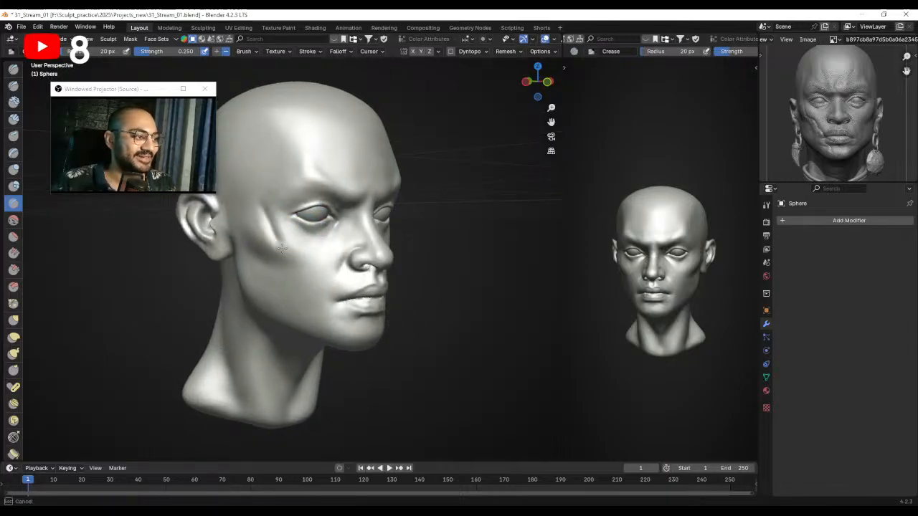
{"action": "left_click_drag", "start_coordinate": [279, 241], "coordinate": [280, 246]}
{"action": "middle_click_drag", "start_coordinate": [280, 246], "coordinate": [267, 234]}
{"action": "left_click_drag", "start_coordinate": [268, 231], "coordinate": [277, 250]}
Extend the scar down across the cheek with a 28 px Crease brush.
{"action": "key", "text": "bracketright"}
{"action": "key", "text": "bracketright"}
{"action": "key", "text": "bracketright"}
{"action": "middle_click_drag", "start_coordinate": [286, 238], "coordinate": [314, 259]}
{"action": "left_click_drag", "start_coordinate": [280, 240], "coordinate": [302, 270]}
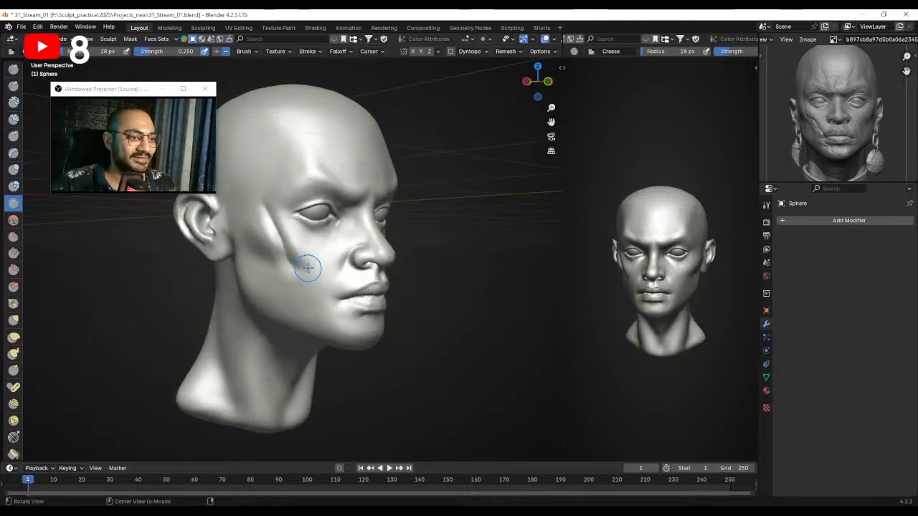
Continue the cheek scar toward the corner of the mouth, reducing the Crease brush from 25 px to 13 px.
{"action": "middle_click_drag", "start_coordinate": [306, 268], "coordinate": [296, 275]}
{"action": "key", "text": "bracketleft"}
{"action": "left_click_drag", "start_coordinate": [298, 272], "coordinate": [311, 274]}
{"action": "middle_click_drag", "start_coordinate": [311, 275], "coordinate": [294, 267]}
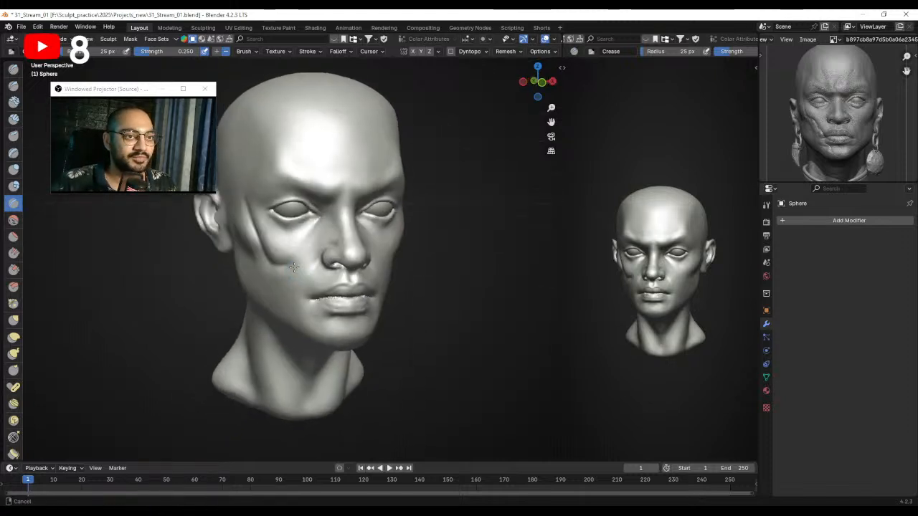
{"action": "left_click_drag", "start_coordinate": [292, 267], "coordinate": [304, 274]}
{"action": "mouse_move", "coordinate": [303, 275]}
{"action": "middle_mouse_down"}
{"action": "mouse_move", "coordinate": [252, 271]}
{"action": "mouse_move", "coordinate": [290, 274]}
{"action": "middle_mouse_up"}
{"action": "scroll", "coordinate": [293, 269], "scroll_direction": "up", "scroll_amount": 1}
{"action": "left_click_drag", "start_coordinate": [290, 274], "coordinate": [292, 276]}
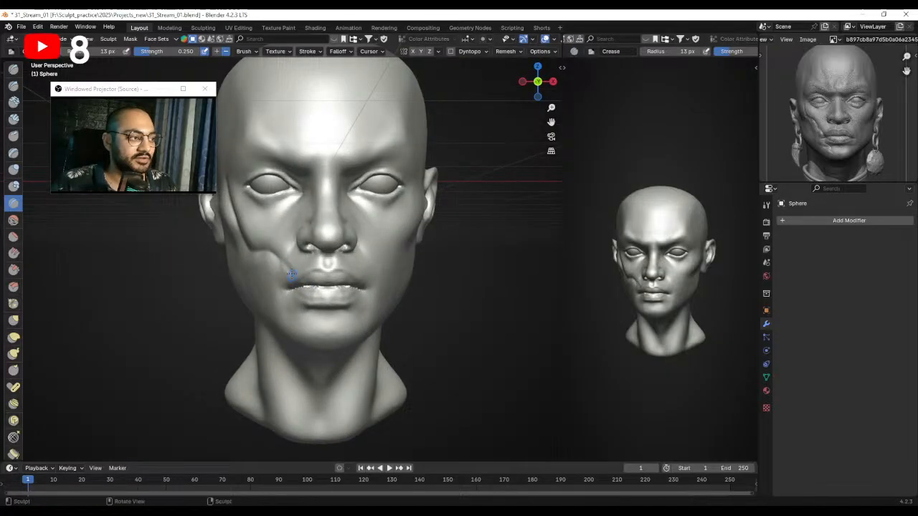
Carve the scar from below the corner of the lower lip onto the chin with a Crease brush of about 17 px.
{"action": "middle_click_drag", "start_coordinate": [292, 268], "coordinate": [303, 265]}
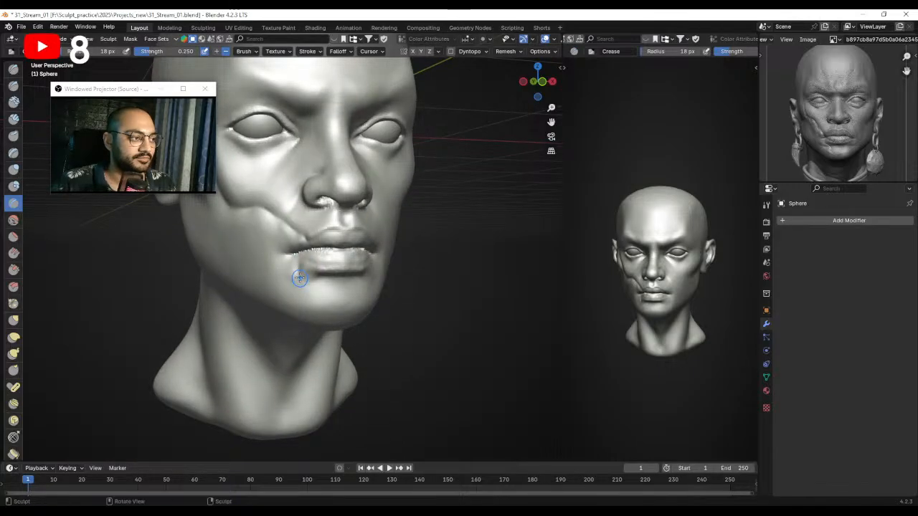
{"action": "middle_click_drag", "start_coordinate": [299, 276], "coordinate": [293, 289]}
{"action": "key", "text": "f"}
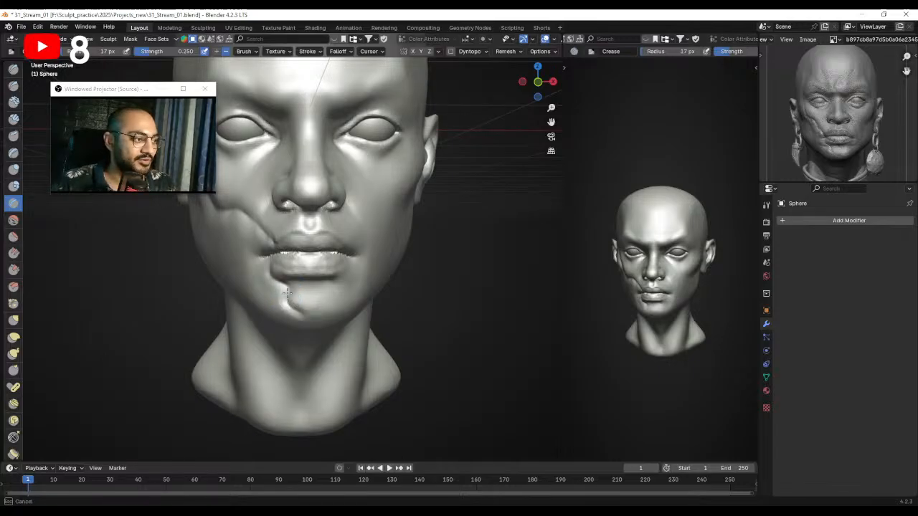
{"action": "middle_click_drag", "start_coordinate": [274, 288], "coordinate": [274, 278]}
{"action": "middle_click_drag", "start_coordinate": [307, 307], "coordinate": [301, 274]}
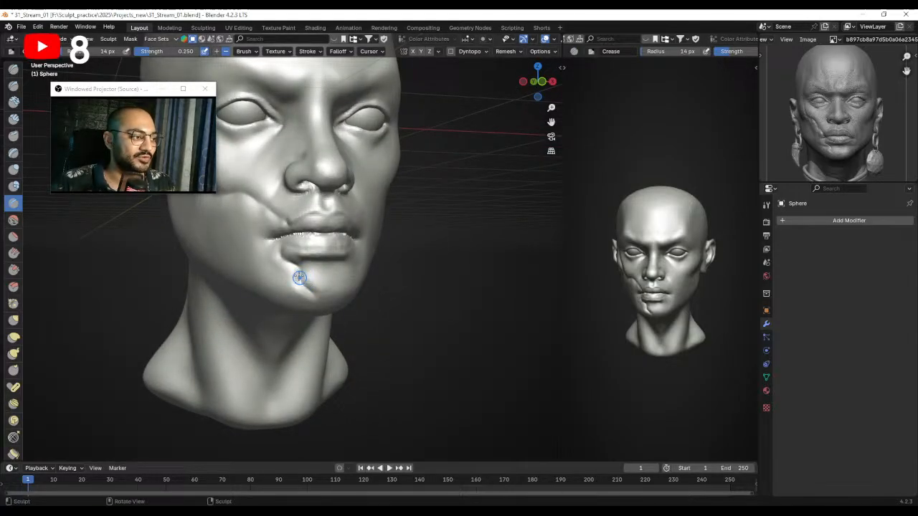
Deepen the scar between the lower lip and the chin with a Crease brush of about 15 px.
{"action": "middle_click_drag", "start_coordinate": [277, 243], "coordinate": [317, 246], "text": "shift"}
{"action": "middle_click_drag", "start_coordinate": [287, 217], "coordinate": [275, 188]}
{"action": "middle_click_drag", "start_coordinate": [289, 221], "coordinate": [283, 226]}
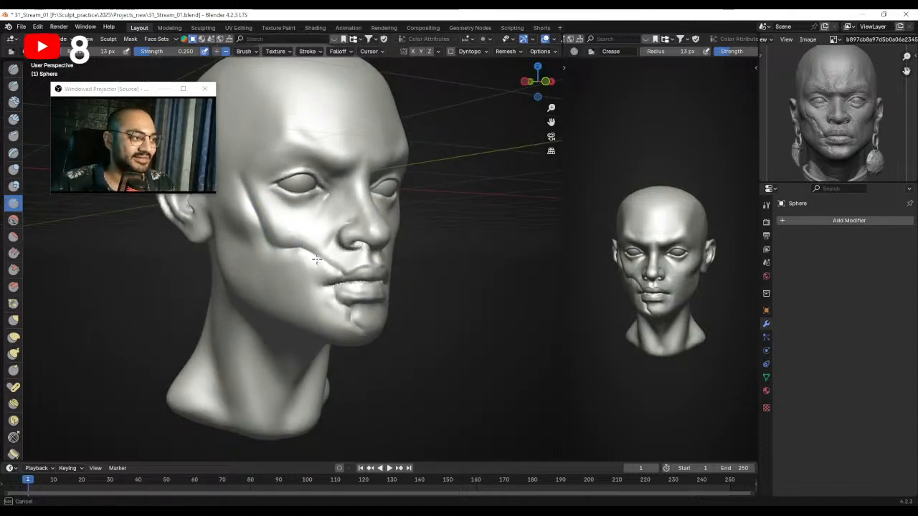
{"action": "middle_click_drag", "start_coordinate": [340, 267], "coordinate": [314, 289]}
{"action": "left_click_drag", "start_coordinate": [313, 289], "coordinate": [321, 315]}
{"action": "key", "text": "f"}
{"action": "left_click", "coordinate": [317, 319]}
{"action": "key", "text": "f"}
{"action": "left_click", "coordinate": [308, 309]}
{"action": "mouse_move", "coordinate": [348, 322]}
{"action": "middle_mouse_down"}
{"action": "mouse_move", "coordinate": [324, 325]}
{"action": "mouse_move", "coordinate": [287, 355]}
{"action": "middle_mouse_up"}
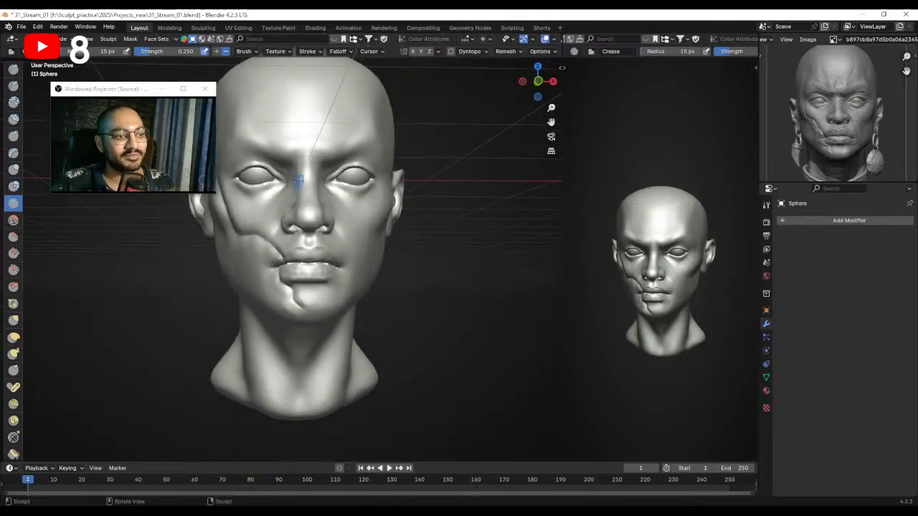
{"action": "middle_click_drag", "start_coordinate": [310, 246], "coordinate": [313, 286], "text": "shift"}
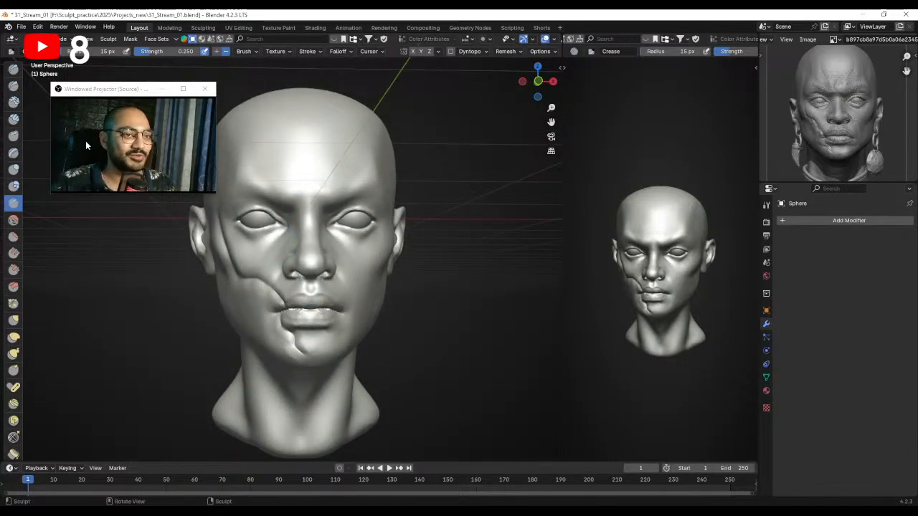
Try to sculpt a bag under the scarred-side eye with the Clay Strips brush at about 28 to 37 px.
{"action": "left_click", "coordinate": [13, 70]}
{"action": "left_click", "coordinate": [14, 119]}
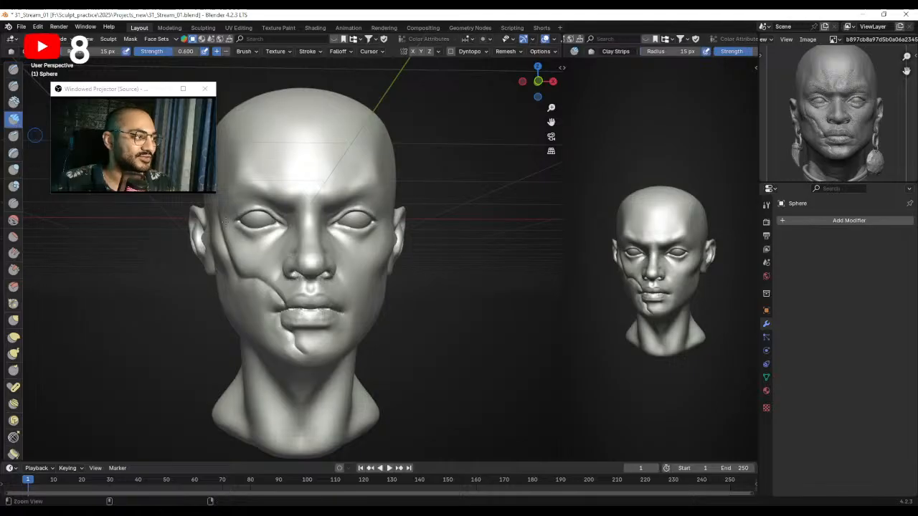
{"action": "scroll", "coordinate": [332, 245], "scroll_direction": "up", "scroll_amount": 5}
{"action": "mouse_move", "coordinate": [303, 265]}
{"action": "left_mouse_down"}
{"action": "mouse_move", "coordinate": [332, 251]}
{"action": "mouse_move", "coordinate": [276, 258]}
{"action": "mouse_move", "coordinate": [308, 263]}
{"action": "left_mouse_up"}
{"action": "key", "text": "f"}
{"action": "left_click", "coordinate": [350, 251]}
{"action": "key", "text": "f"}
{"action": "left_click", "coordinate": [314, 264]}
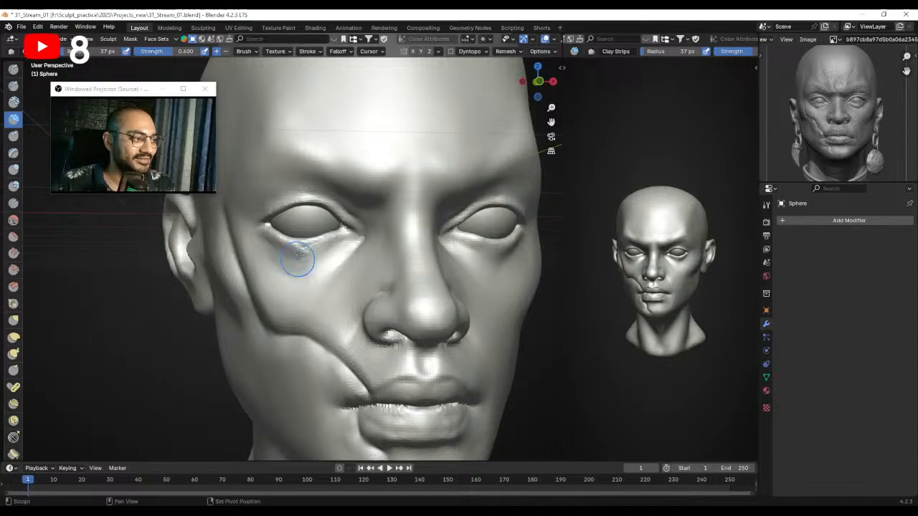
{"action": "mouse_move", "coordinate": [294, 266]}
{"action": "left_mouse_down"}
{"action": "mouse_move", "coordinate": [328, 245]}
{"action": "mouse_move", "coordinate": [300, 260]}
{"action": "left_mouse_up"}
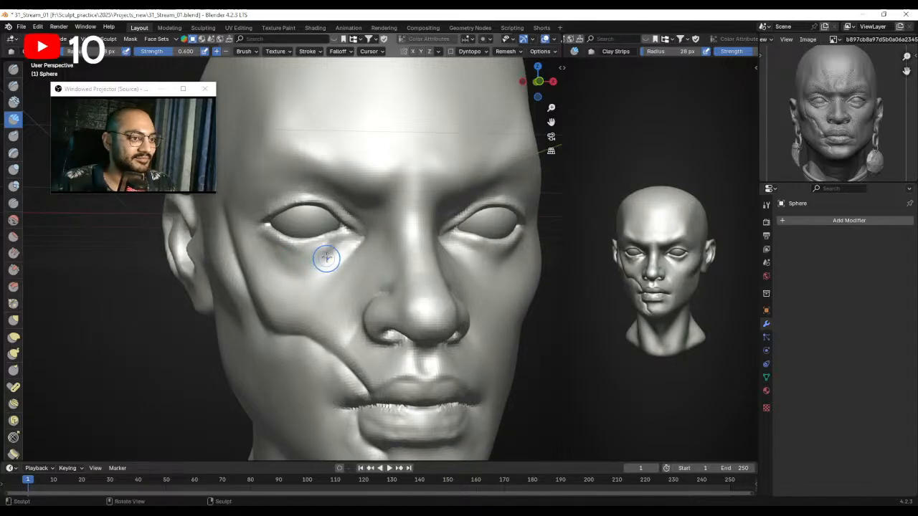
{"action": "key", "text": "ctrl+z"}
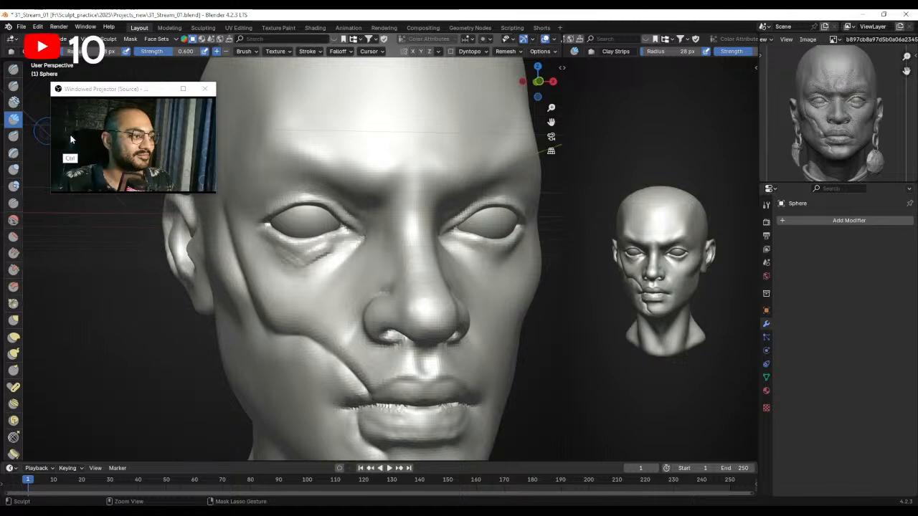
{"action": "key", "text": "ctrl+z"}
Carve a crease under the scarred-side eye with the Draw Sharp brush, reducing its radius from 28 px to 23 px.
{"action": "left_click", "coordinate": [14, 87]}
{"action": "middle_click_drag", "start_coordinate": [352, 254], "coordinate": [309, 251], "text": "shift"}
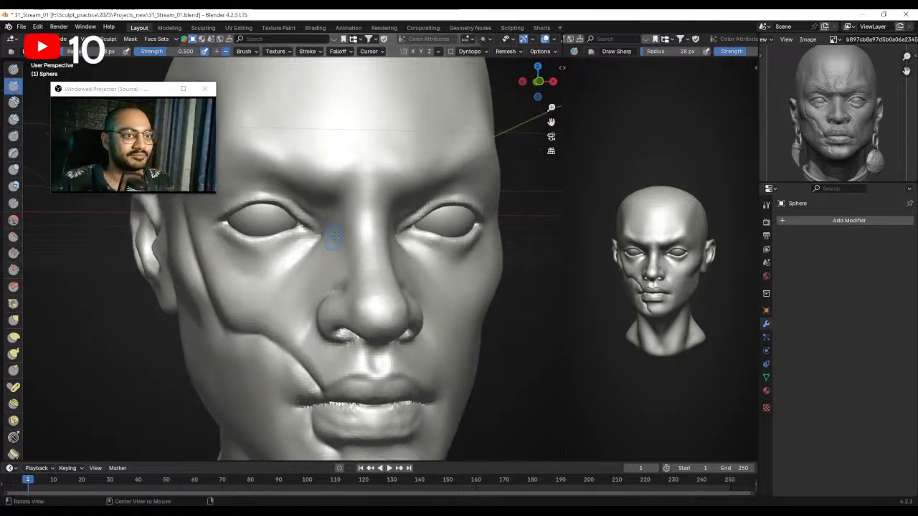
{"action": "mouse_move", "coordinate": [271, 261]}
{"action": "left_mouse_down"}
{"action": "mouse_move", "coordinate": [264, 267]}
{"action": "mouse_move", "coordinate": [259, 254]}
{"action": "left_mouse_up"}
{"action": "key", "text": "bracketleft"}
{"action": "key", "text": "bracketleft"}
{"action": "key", "text": "bracketleft"}
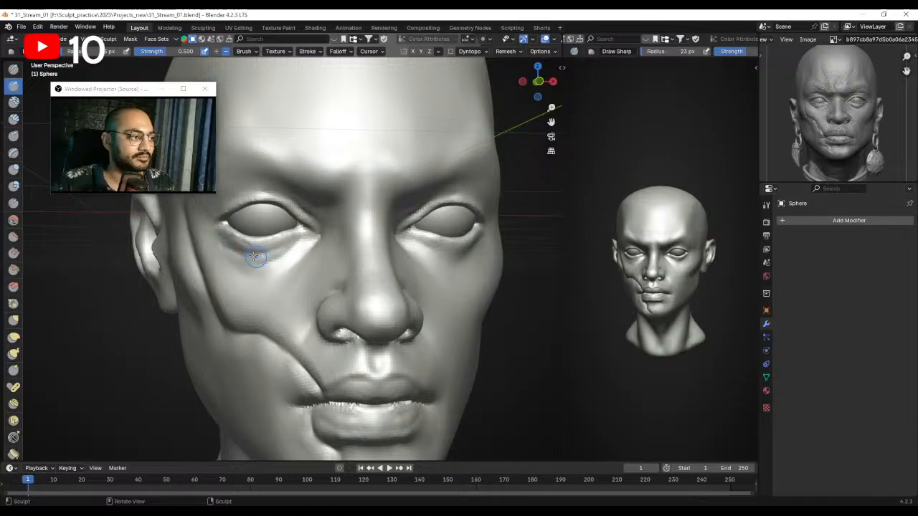
Carve a slightly different crease under the opposite eye with the Draw Sharp brush, reducing it from 23 px to 13 px.
{"action": "mouse_move", "coordinate": [297, 234]}
{"action": "middle_mouse_down"}
{"action": "mouse_move", "coordinate": [383, 266]}
{"action": "mouse_move", "coordinate": [385, 254]}
{"action": "mouse_move", "coordinate": [335, 242]}
{"action": "middle_mouse_up"}
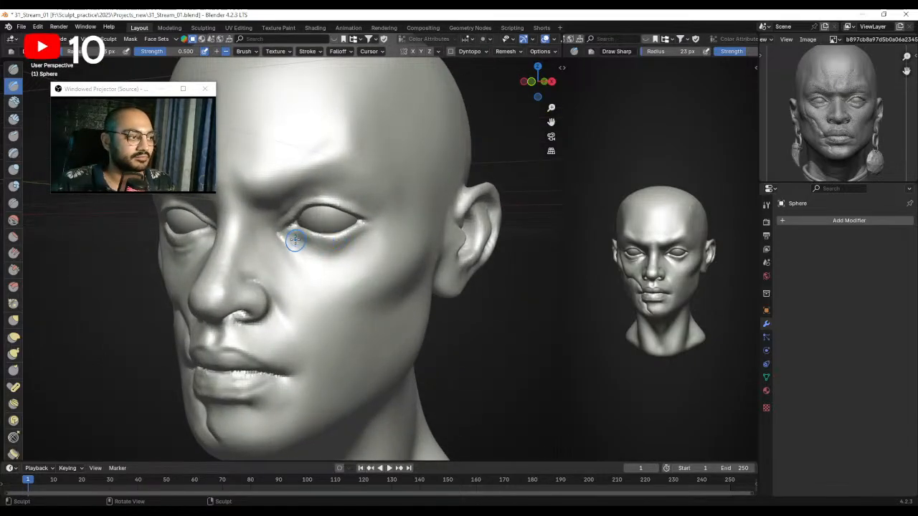
{"action": "middle_click_drag", "start_coordinate": [342, 254], "coordinate": [349, 249]}
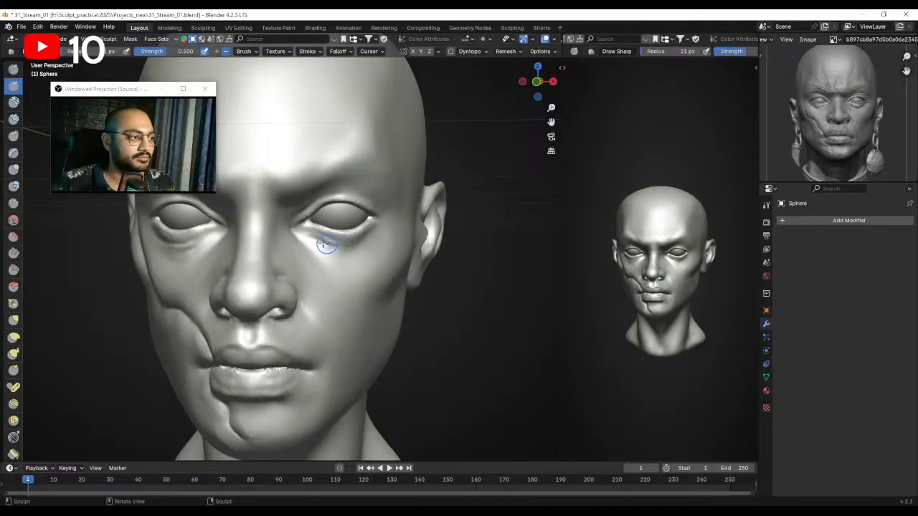
{"action": "left_click_drag", "start_coordinate": [365, 241], "coordinate": [352, 254]}
{"action": "key", "text": "f"}
{"action": "left_click", "coordinate": [381, 235]}
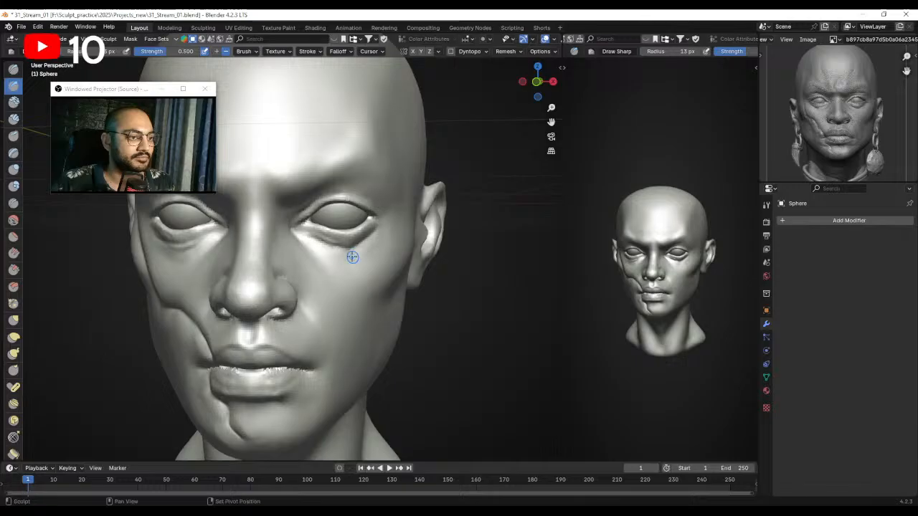
{"action": "scroll", "coordinate": [354, 251], "scroll_direction": "down", "scroll_amount": 4}
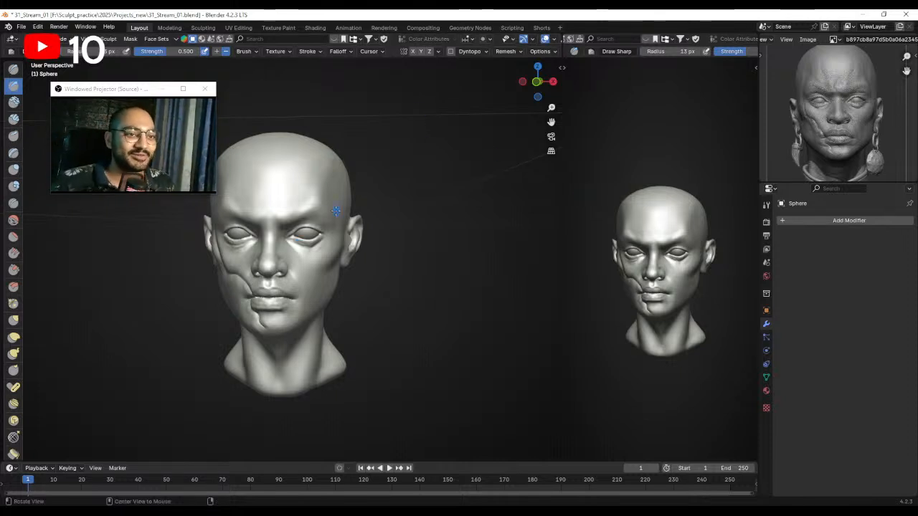
Turn X mirroring back on and carve the inner eye sockets beside the nose bridge with a Draw brush of about 18 px.
{"action": "scroll", "coordinate": [335, 203], "scroll_direction": "up", "scroll_amount": 4}
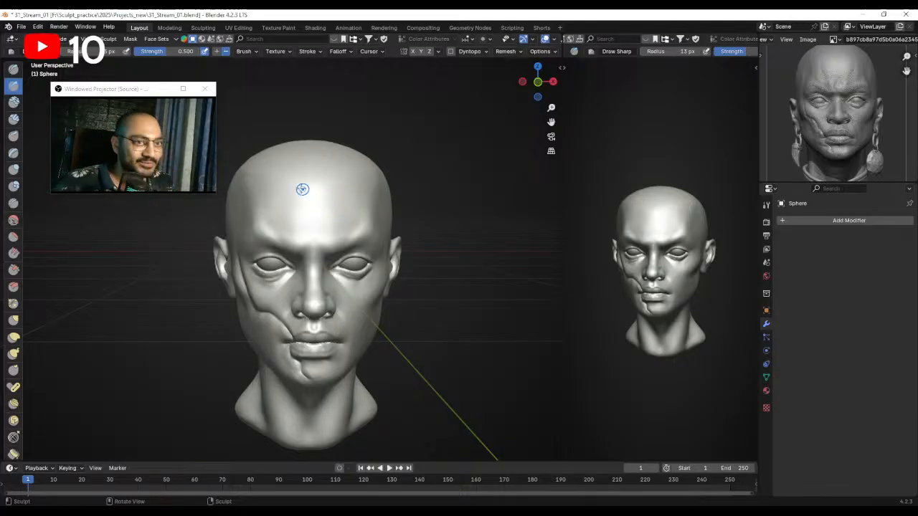
{"action": "middle_click_drag", "start_coordinate": [318, 220], "coordinate": [324, 233], "text": "ctrl"}
{"action": "left_click_drag", "start_coordinate": [324, 233], "coordinate": [267, 178], "text": "ctrl+alt"}
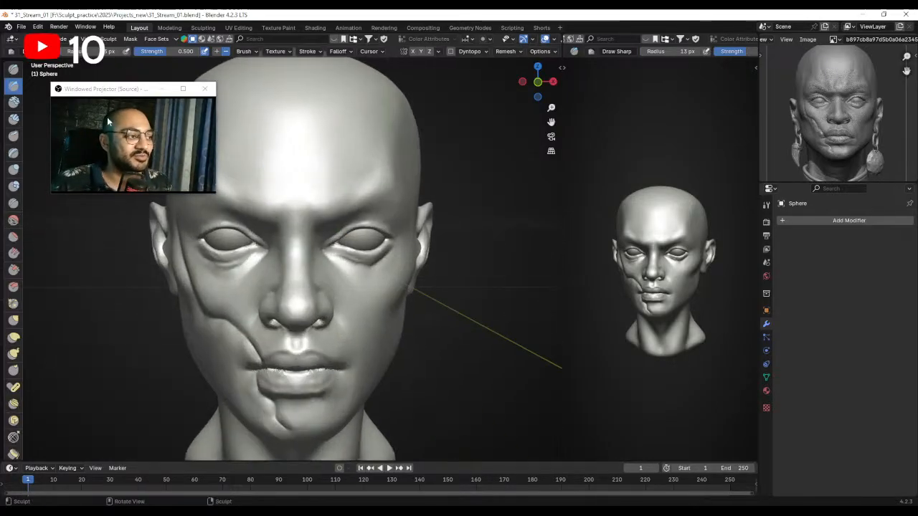
{"action": "left_click", "coordinate": [12, 69]}
{"action": "left_click_drag", "start_coordinate": [276, 223], "coordinate": [304, 220], "text": "alt"}
{"action": "middle_click_drag", "start_coordinate": [302, 219], "coordinate": [328, 215]}
{"action": "left_click", "coordinate": [413, 51]}
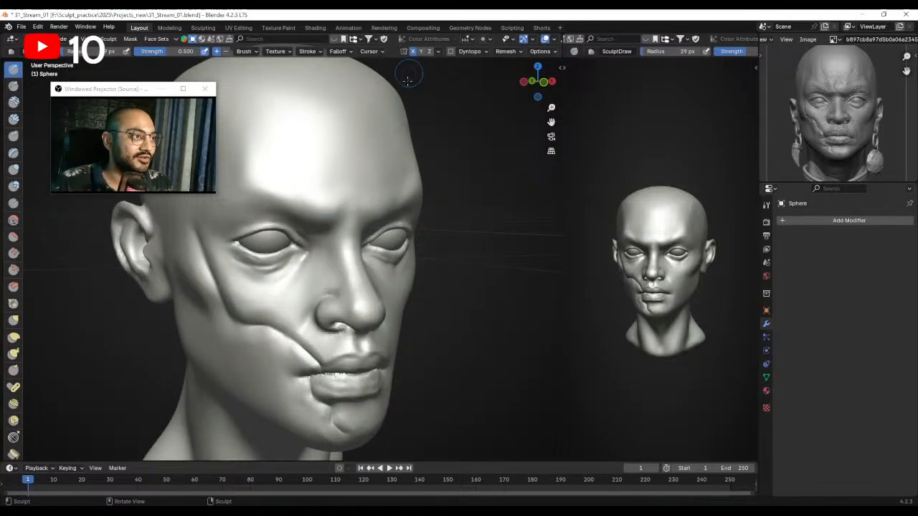
{"action": "left_click_drag", "start_coordinate": [382, 225], "coordinate": [369, 214], "text": "alt+shift"}
{"action": "middle_click_drag", "start_coordinate": [316, 222], "coordinate": [321, 204]}
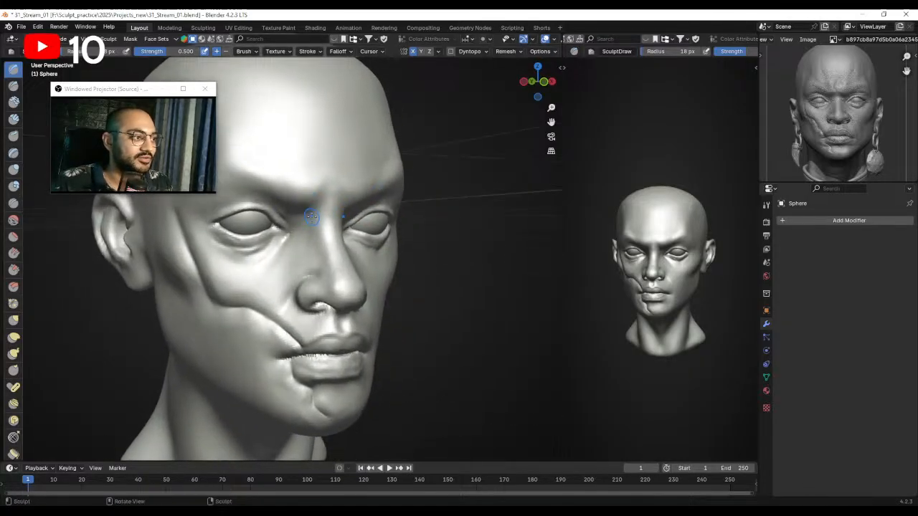
{"action": "left_click_drag", "start_coordinate": [308, 214], "coordinate": [300, 220], "text": "ctrl"}
{"action": "middle_click_drag", "start_coordinate": [300, 221], "coordinate": [304, 241]}
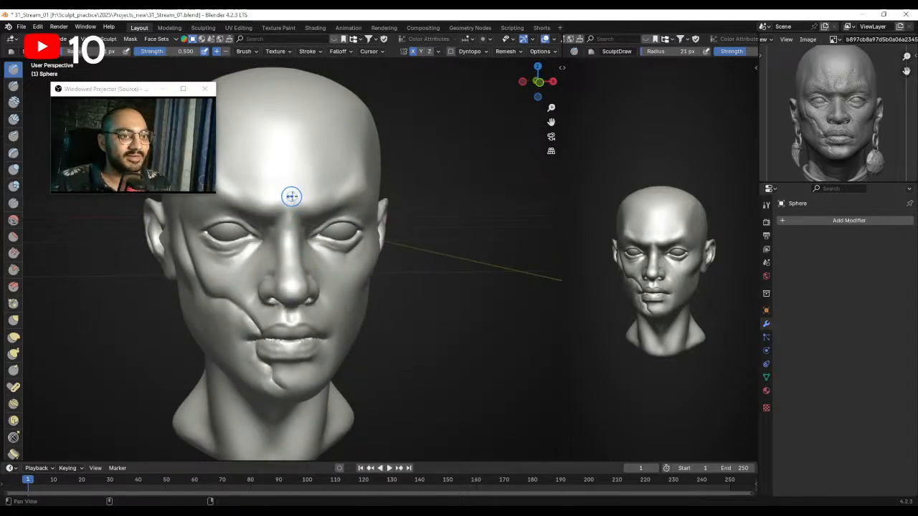
Examine the whole head from the front and check its remesh voxel size.
{"action": "middle_click_drag", "start_coordinate": [291, 195], "coordinate": [289, 220]}
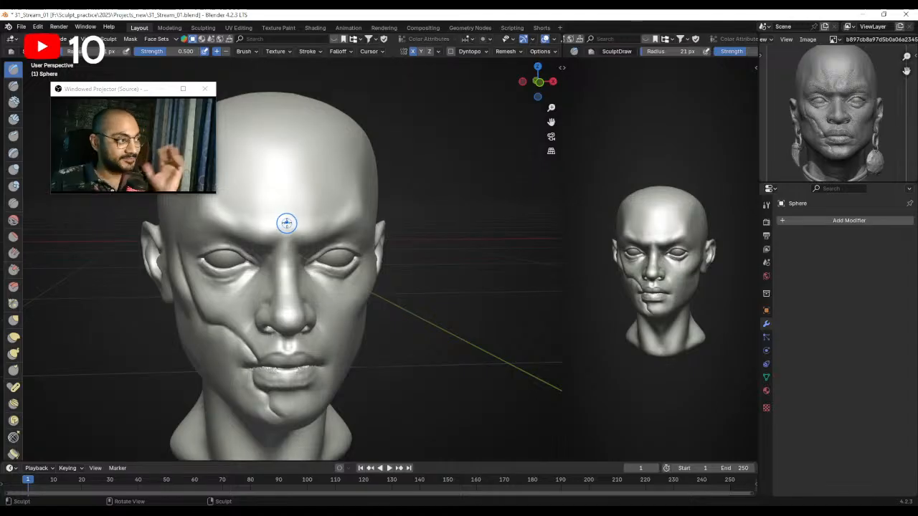
{"action": "left_click_drag", "start_coordinate": [352, 167], "coordinate": [303, 264], "text": "ctrl+alt"}
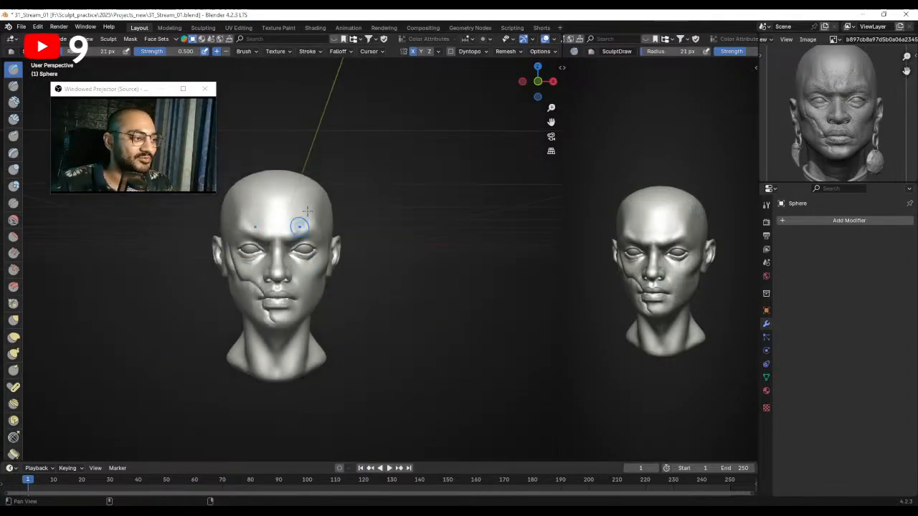
{"action": "middle_click_drag", "start_coordinate": [553, 43], "coordinate": [495, 42]}
{"action": "mouse_move", "coordinate": [364, 193]}
{"action": "middle_mouse_down"}
{"action": "mouse_move", "coordinate": [307, 219]}
{"action": "mouse_move", "coordinate": [388, 208]}
{"action": "mouse_move", "coordinate": [475, 91]}
{"action": "middle_mouse_up"}
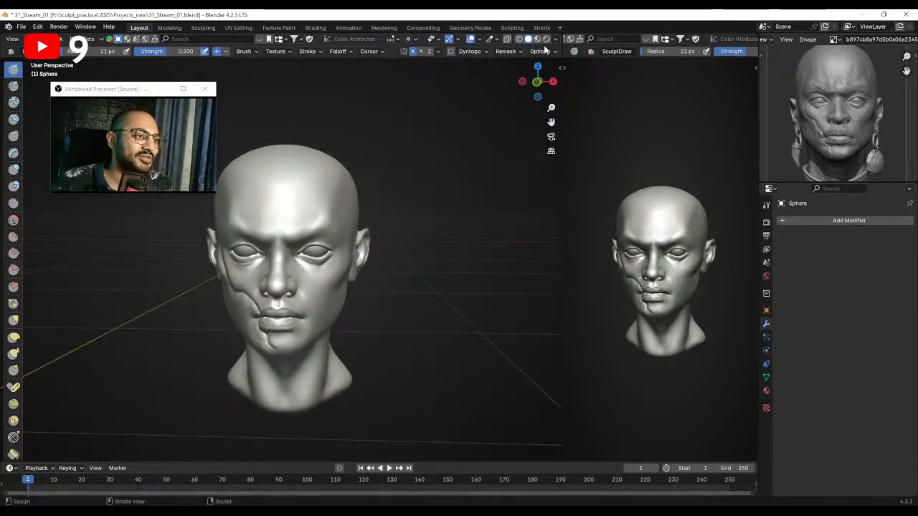
{"action": "scroll", "coordinate": [291, 219], "scroll_direction": "up", "scroll_amount": 1}
{"action": "middle_click_drag", "start_coordinate": [292, 220], "coordinate": [304, 216]}
{"action": "key", "text": "r"}
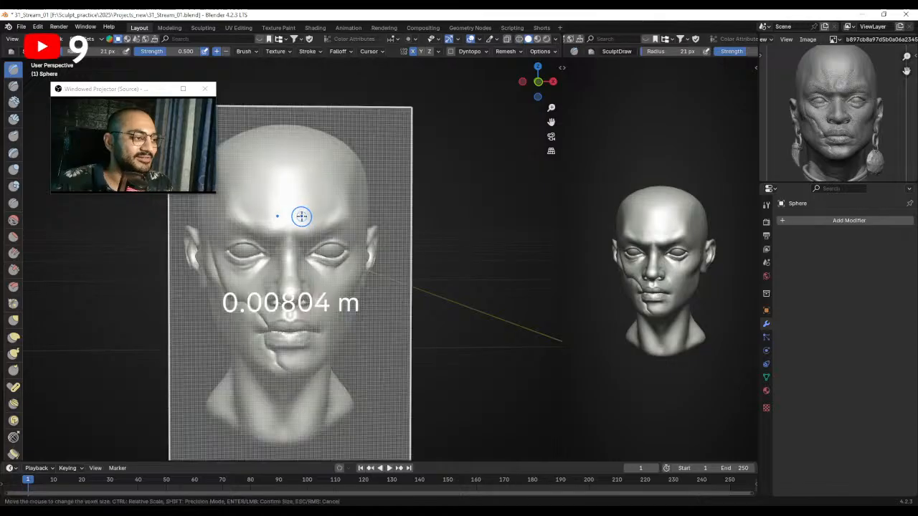
{"action": "left_click", "coordinate": [302, 218]}
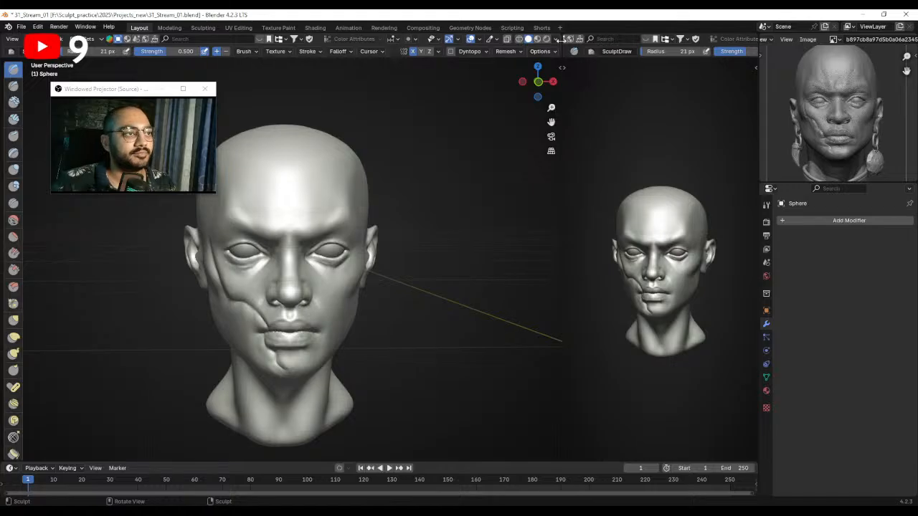
Enable Shadow in the main view's viewport shading and adjust its shadow settings.
{"action": "left_click_drag", "start_coordinate": [565, 42], "coordinate": [559, 43]}
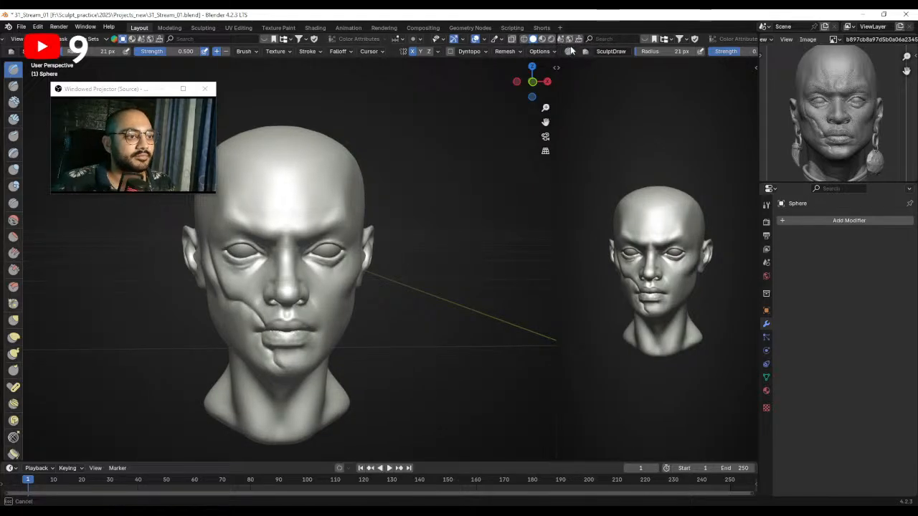
{"action": "scroll", "coordinate": [517, 41], "scroll_direction": "down", "scroll_amount": 1}
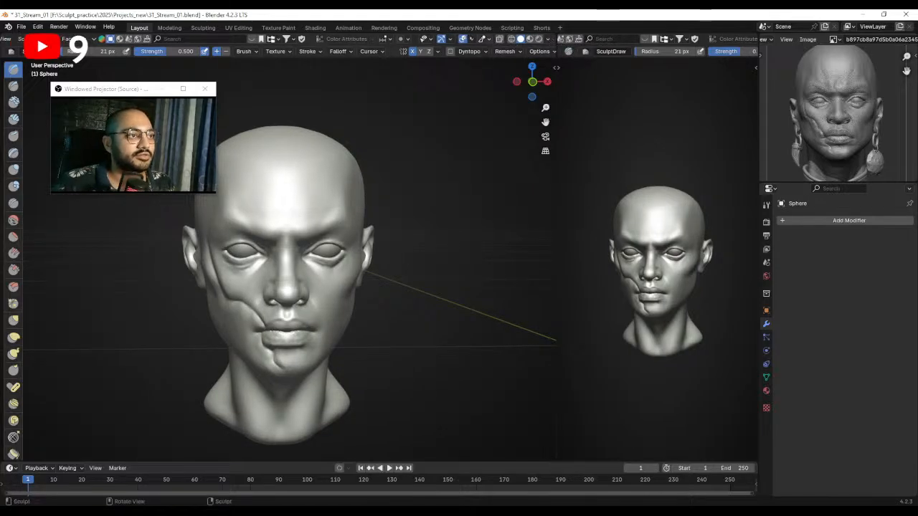
{"action": "left_click", "coordinate": [549, 39]}
{"action": "left_click", "coordinate": [494, 257]}
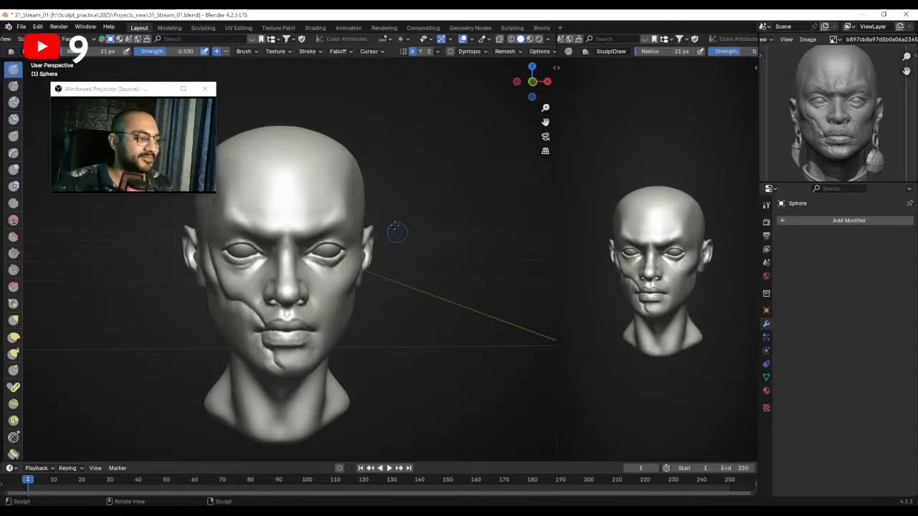
{"action": "left_click", "coordinate": [547, 39]}
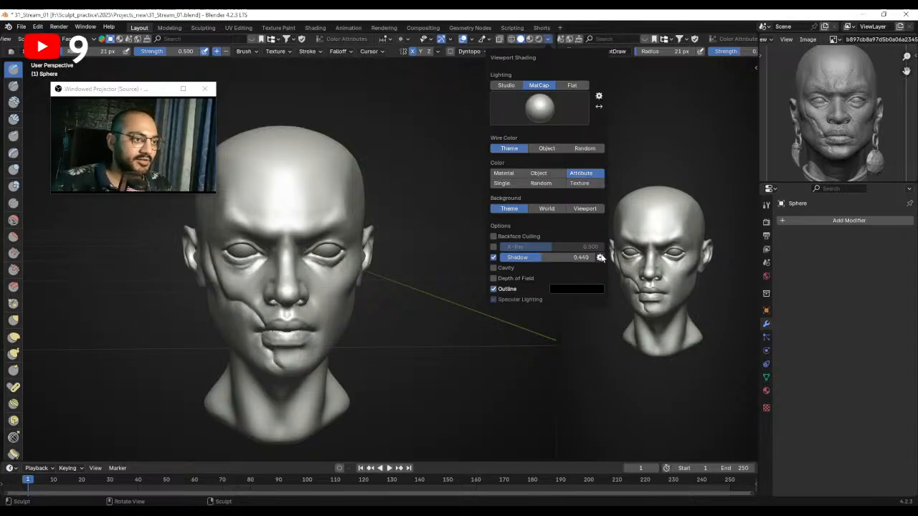
{"action": "left_click", "coordinate": [599, 257]}
{"action": "mouse_move", "coordinate": [609, 284]}
{"action": "left_mouse_down"}
{"action": "mouse_move", "coordinate": [598, 291]}
{"action": "mouse_move", "coordinate": [606, 258]}
{"action": "mouse_move", "coordinate": [605, 286]}
{"action": "mouse_move", "coordinate": [610, 276]}
{"action": "left_mouse_up"}
Switch the head from Sculpt Mode to Object Mode, deselect it and view it from the front.
{"action": "key", "text": "ctrl+Tab"}
{"action": "left_click", "coordinate": [264, 300]}
{"action": "left_click", "coordinate": [401, 289]}
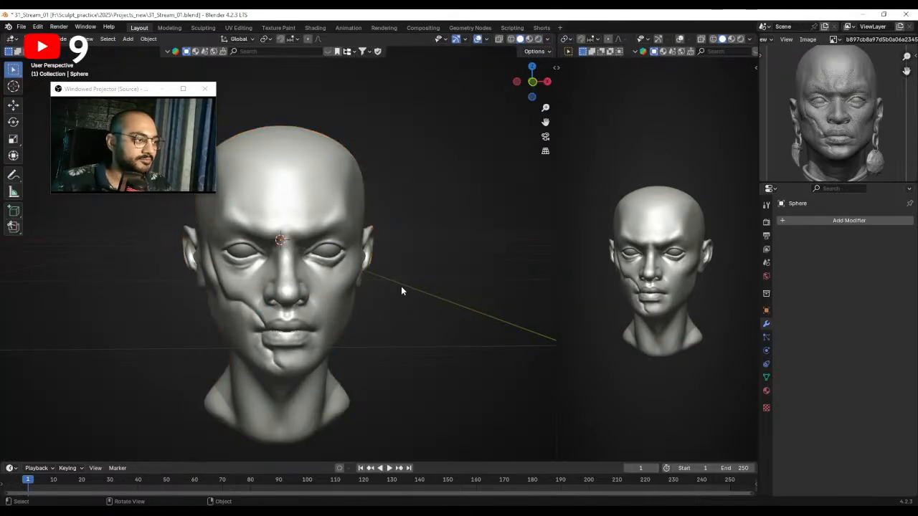
{"action": "middle_click_drag", "start_coordinate": [401, 286], "coordinate": [389, 284]}
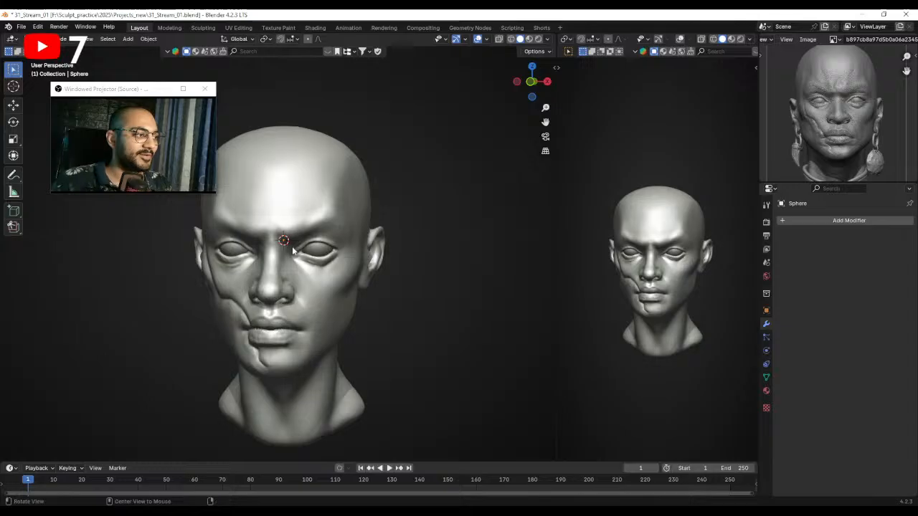
{"action": "scroll", "coordinate": [291, 247], "scroll_direction": "down", "scroll_amount": 2}
{"action": "scroll", "coordinate": [287, 240], "scroll_direction": "up", "scroll_amount": 2}
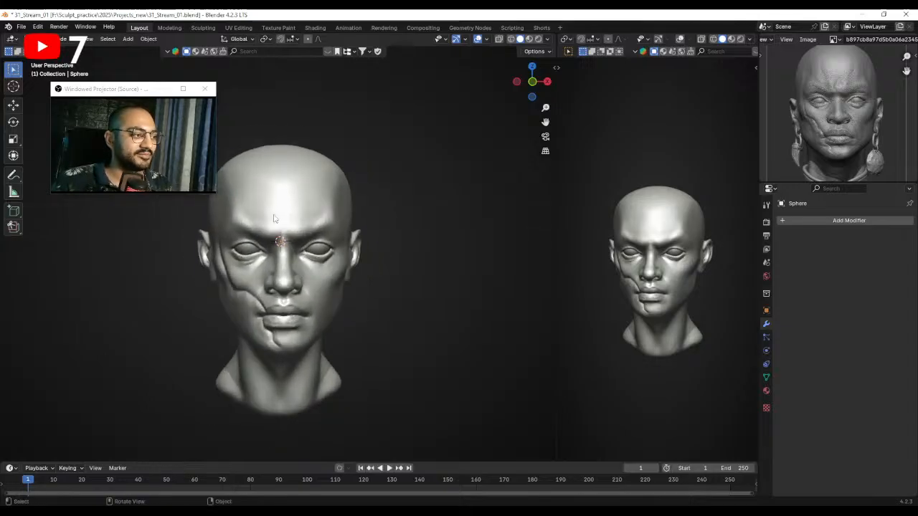
{"action": "left_click", "coordinate": [766, 222]}
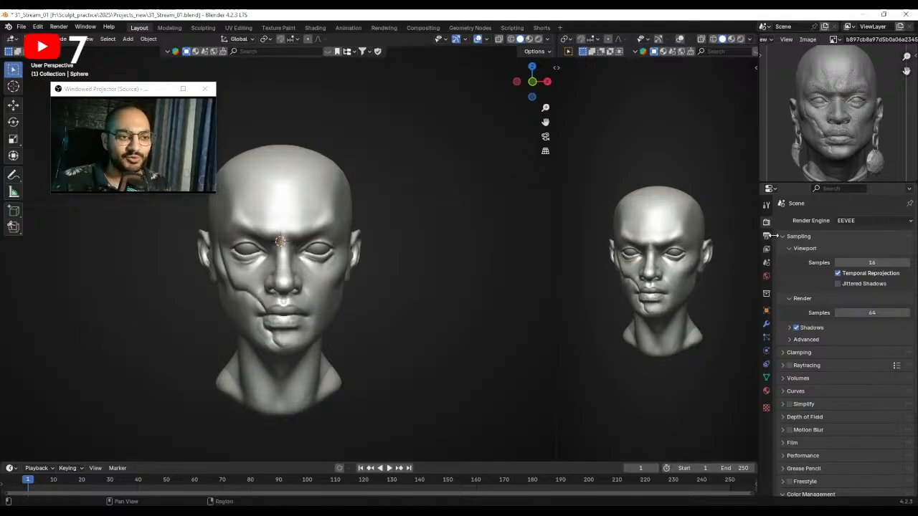
{"action": "left_click", "coordinate": [765, 207]}
{"action": "left_click", "coordinate": [767, 223]}
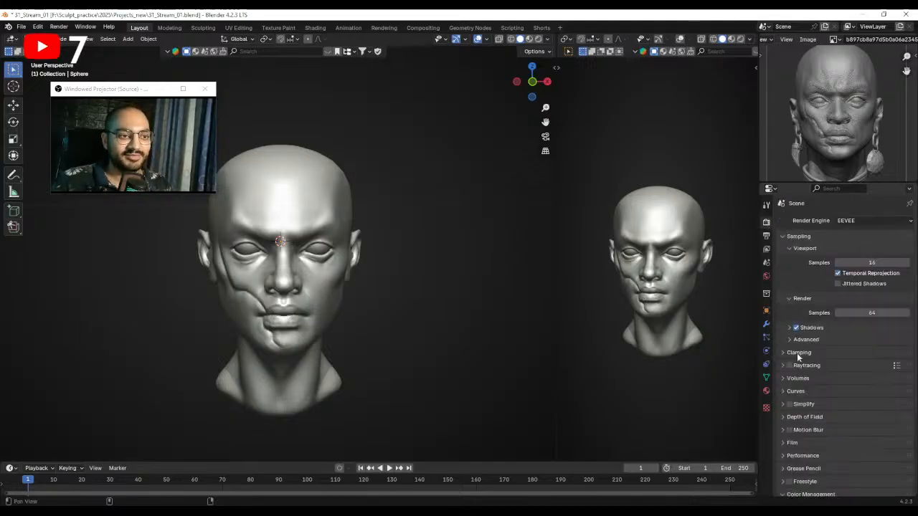
{"action": "scroll", "coordinate": [795, 266], "scroll_direction": "down", "scroll_amount": 5}
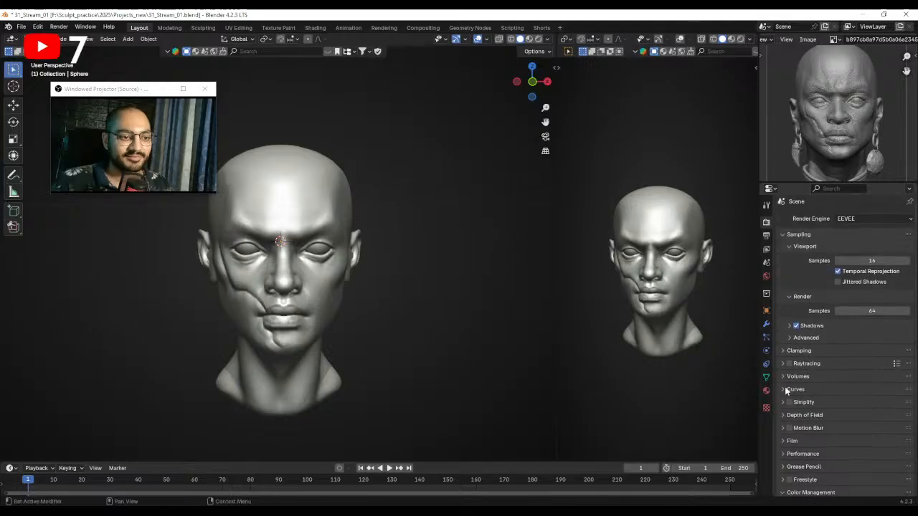
Create a new brush texture and keep its type as Image or Movie.
{"action": "left_click", "coordinate": [766, 407]}
{"action": "left_click", "coordinate": [827, 236]}
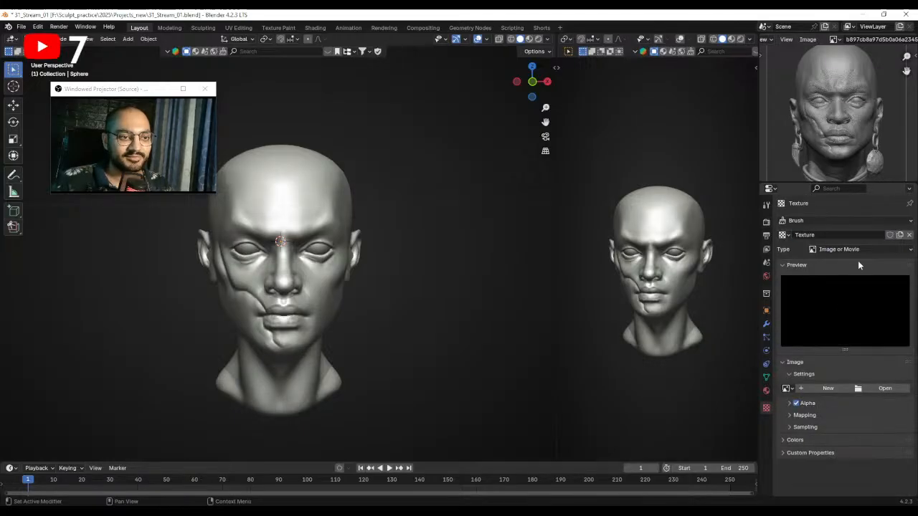
{"action": "left_click", "coordinate": [869, 250]}
{"action": "left_click", "coordinate": [861, 256]}
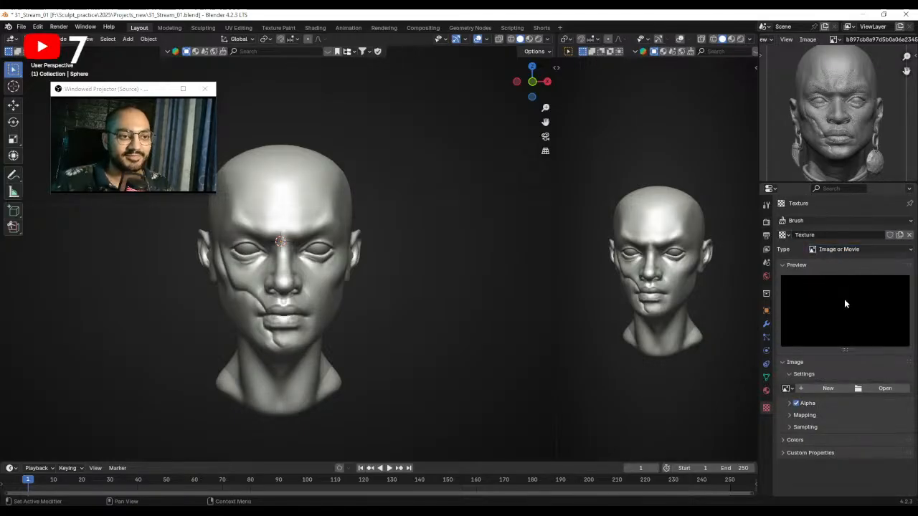
Open an image for the brush texture and browse to the Alphas folder on the Work (E:) drive.
{"action": "left_click", "coordinate": [884, 388]}
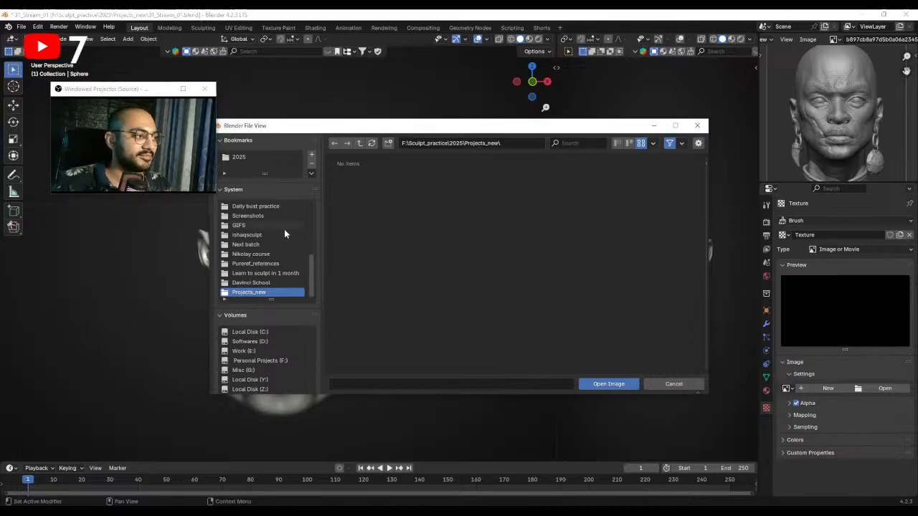
{"action": "left_click", "coordinate": [263, 351]}
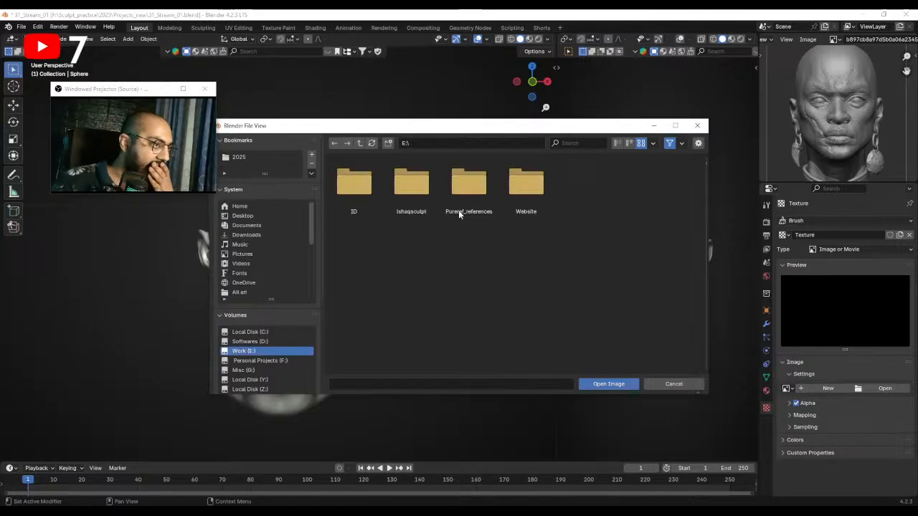
{"action": "double_click", "coordinate": [410, 188]}
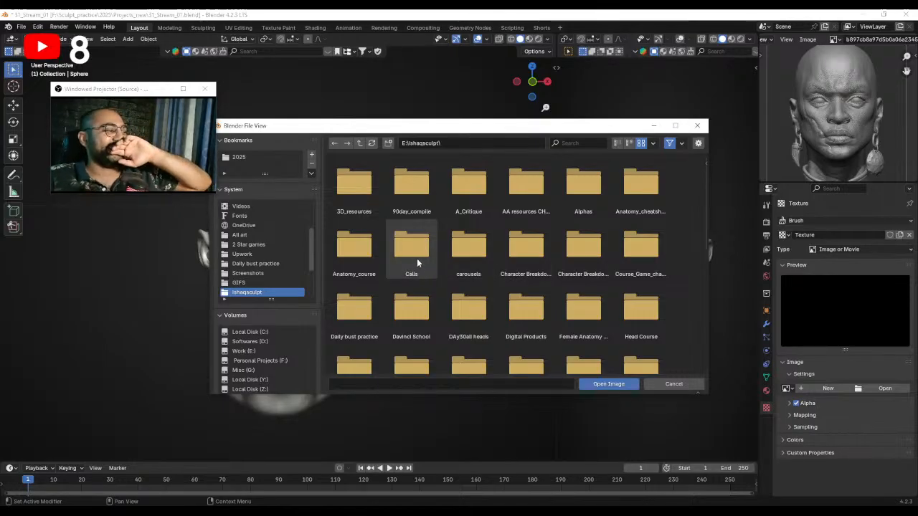
{"action": "scroll", "coordinate": [526, 301], "scroll_direction": "down", "scroll_amount": 6}
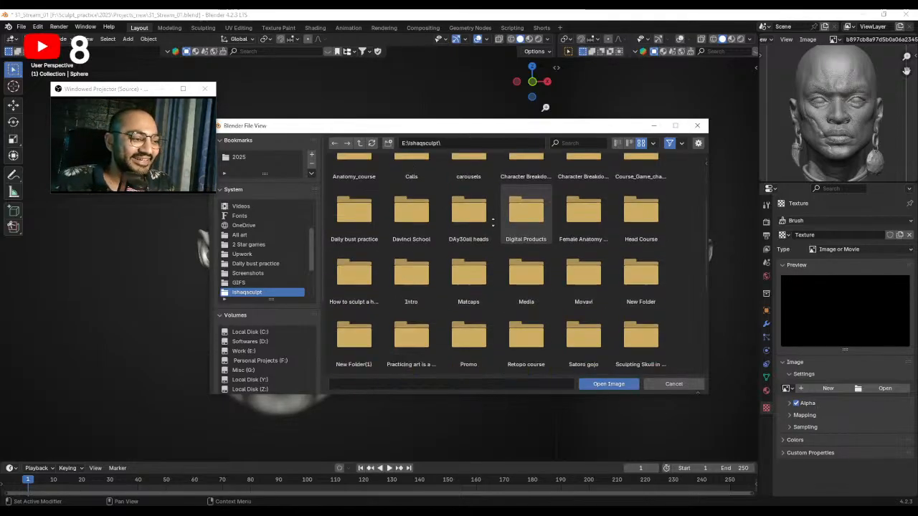
{"action": "scroll", "coordinate": [508, 300], "scroll_direction": "up", "scroll_amount": 2}
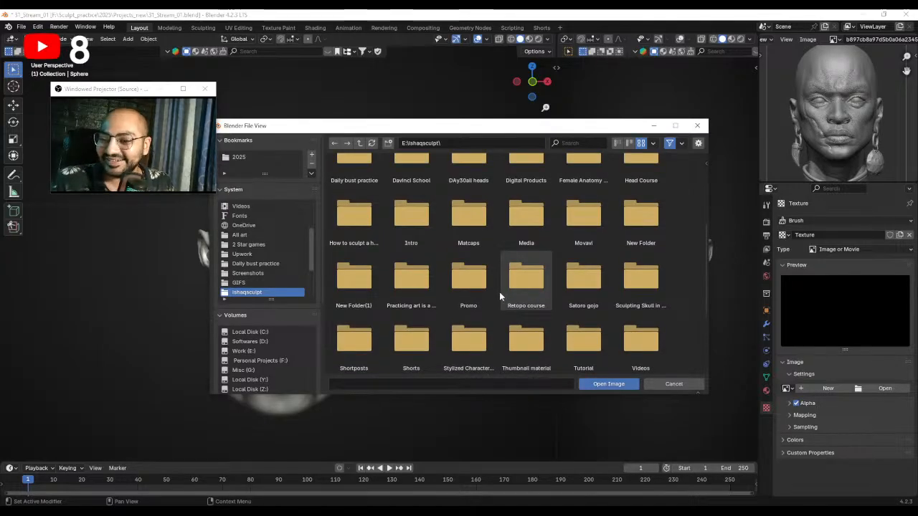
{"action": "scroll", "coordinate": [506, 303], "scroll_direction": "down", "scroll_amount": 2}
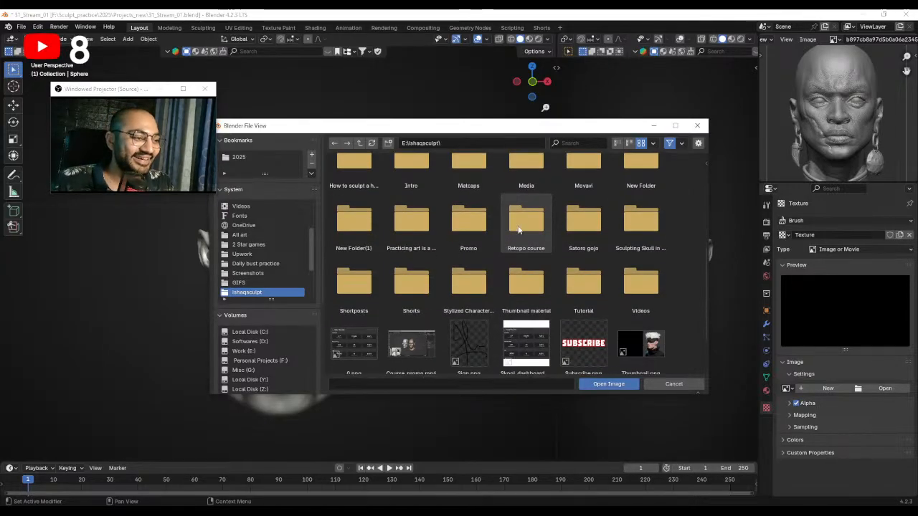
{"action": "scroll", "coordinate": [516, 280], "scroll_direction": "up", "scroll_amount": 5}
{"action": "scroll", "coordinate": [516, 257], "scroll_direction": "up", "scroll_amount": 1}
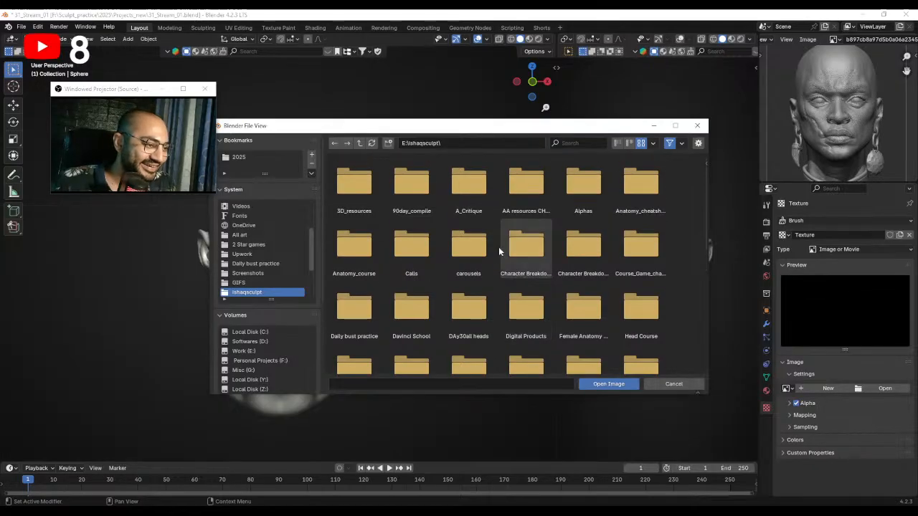
{"action": "double_click", "coordinate": [584, 185]}
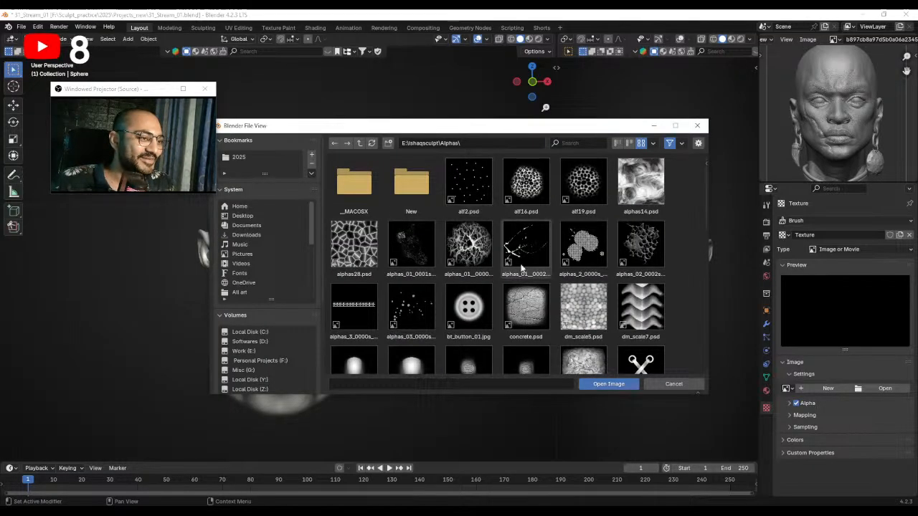
Find SW_Skin_04.psd among the alphas and load it as the brush texture's image.
{"action": "scroll", "coordinate": [516, 251], "scroll_direction": "down", "scroll_amount": 2}
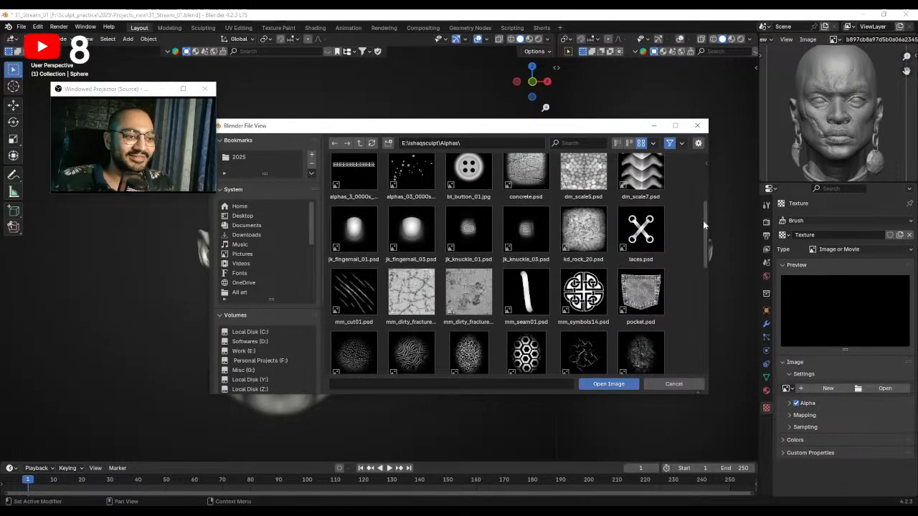
{"action": "scroll", "coordinate": [707, 251], "scroll_direction": "down", "scroll_amount": 2}
{"action": "left_click_drag", "start_coordinate": [704, 261], "coordinate": [702, 272]}
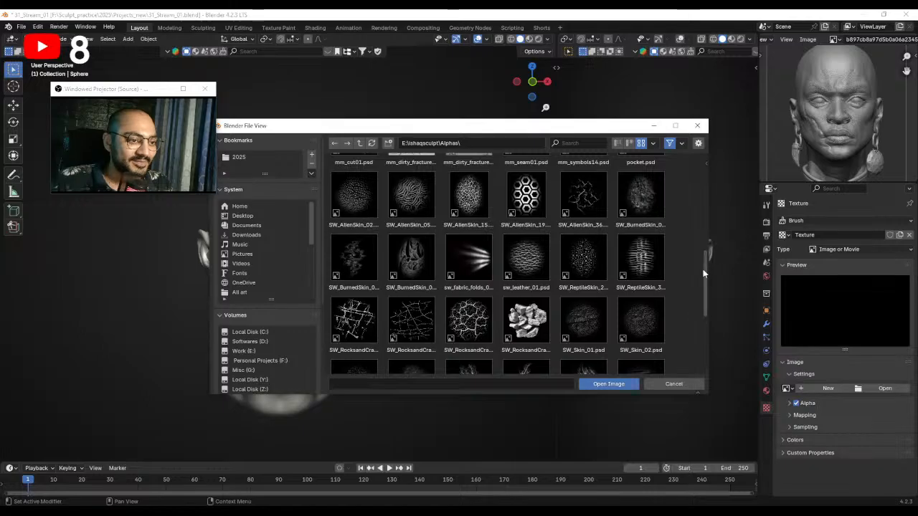
{"action": "left_click_drag", "start_coordinate": [707, 271], "coordinate": [707, 294]}
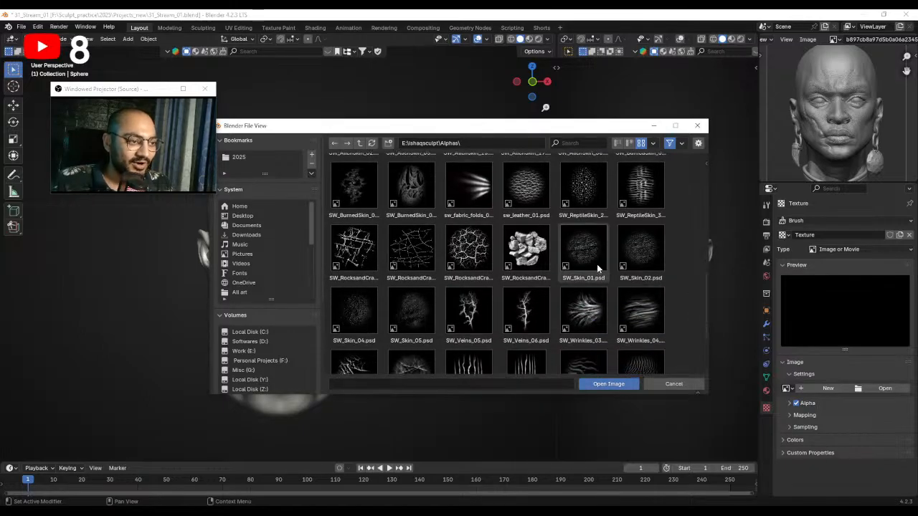
{"action": "double_click", "coordinate": [359, 310]}
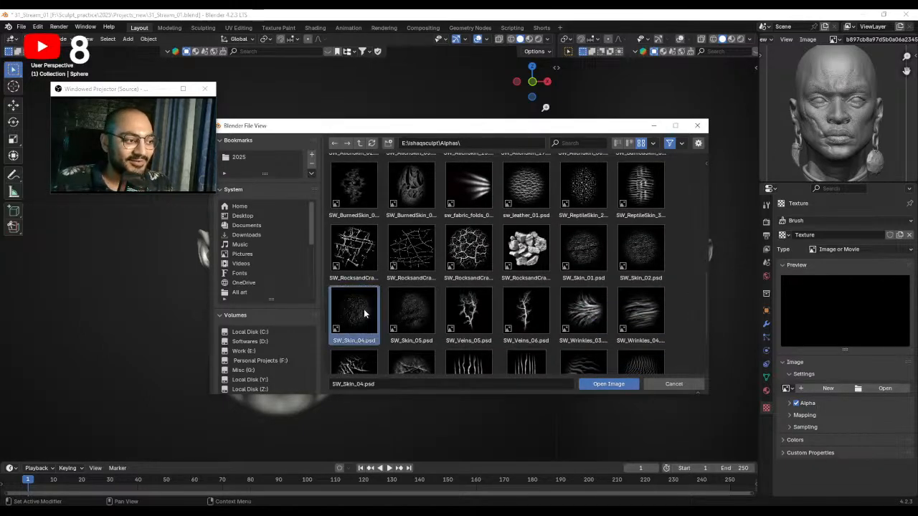
Look over the tool options and the scene's render and color management settings.
{"action": "middle_click_drag", "start_coordinate": [424, 238], "coordinate": [362, 239]}
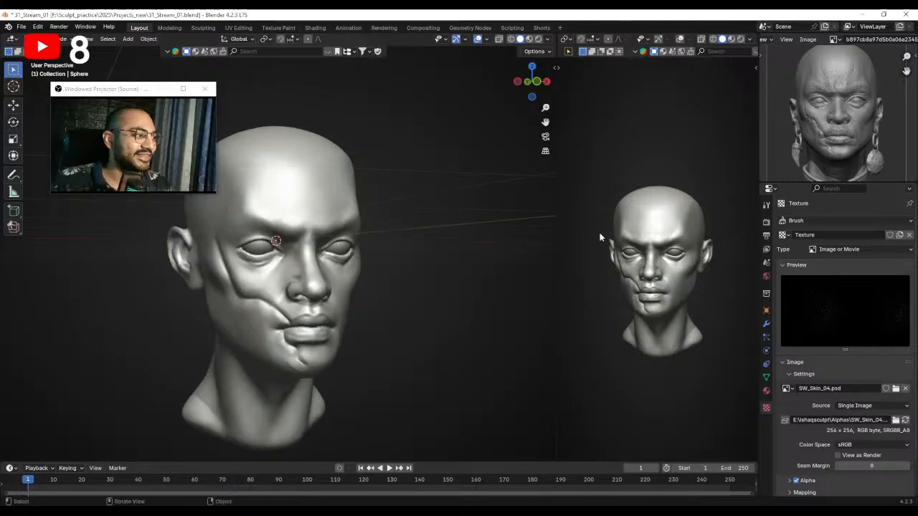
{"action": "left_click", "coordinate": [767, 223]}
{"action": "left_click", "coordinate": [766, 206]}
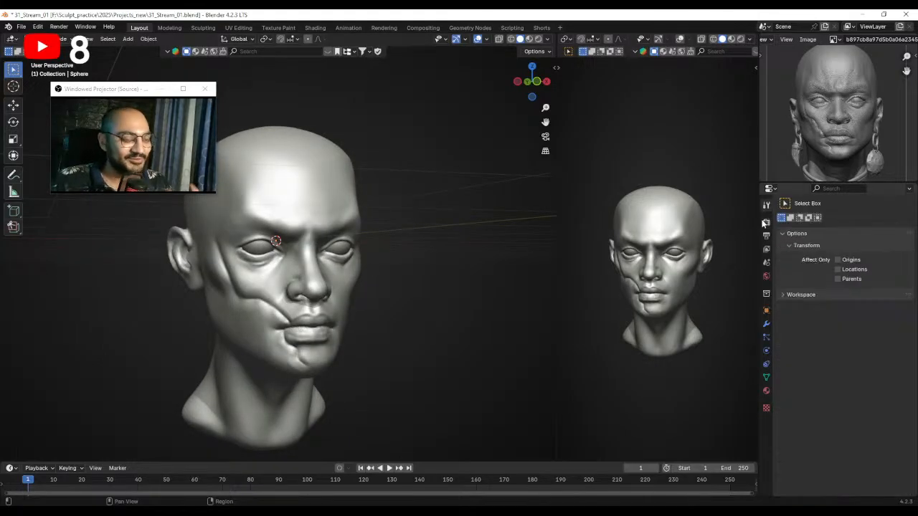
{"action": "scroll", "coordinate": [767, 235], "scroll_direction": "down", "scroll_amount": 1, "text": "ctrl"}
{"action": "middle_click_drag", "start_coordinate": [793, 322], "coordinate": [808, 282]}
{"action": "middle_click_drag", "start_coordinate": [825, 321], "coordinate": [828, 294]}
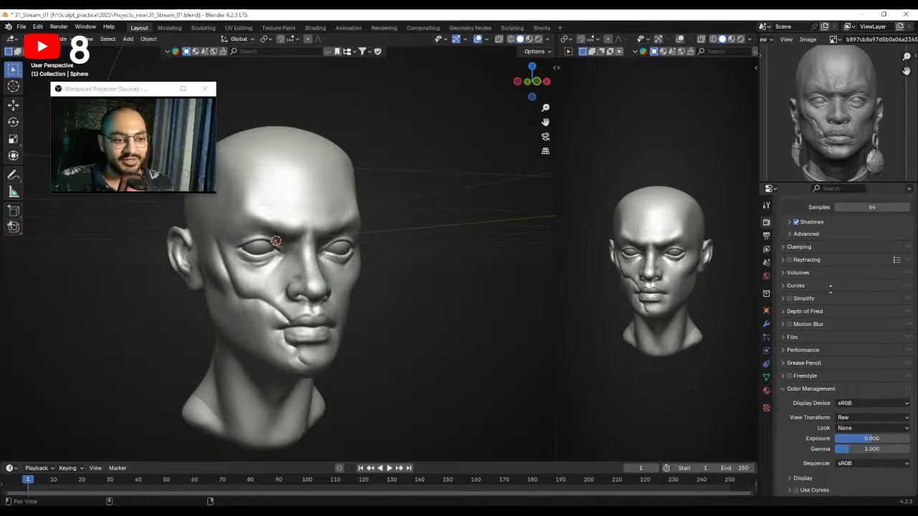
{"action": "scroll", "coordinate": [796, 286], "scroll_direction": "up", "scroll_amount": 5}
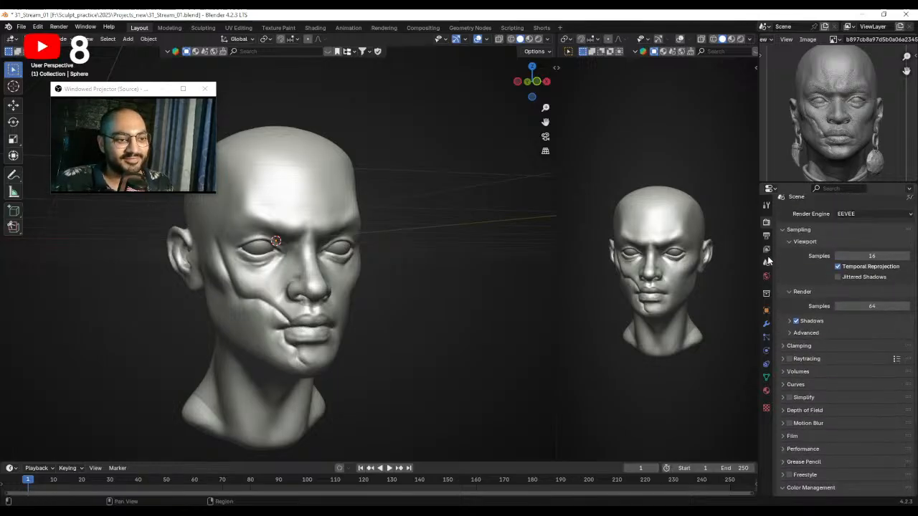
{"action": "scroll", "coordinate": [792, 315], "scroll_direction": "up", "scroll_amount": 1, "text": "ctrl"}
Select the head, return it to Sculpt Mode and assign the new skin texture to the Draw brush.
{"action": "left_click", "coordinate": [325, 228]}
{"action": "key", "text": "ctrl+Tab"}
{"action": "left_click", "coordinate": [334, 278]}
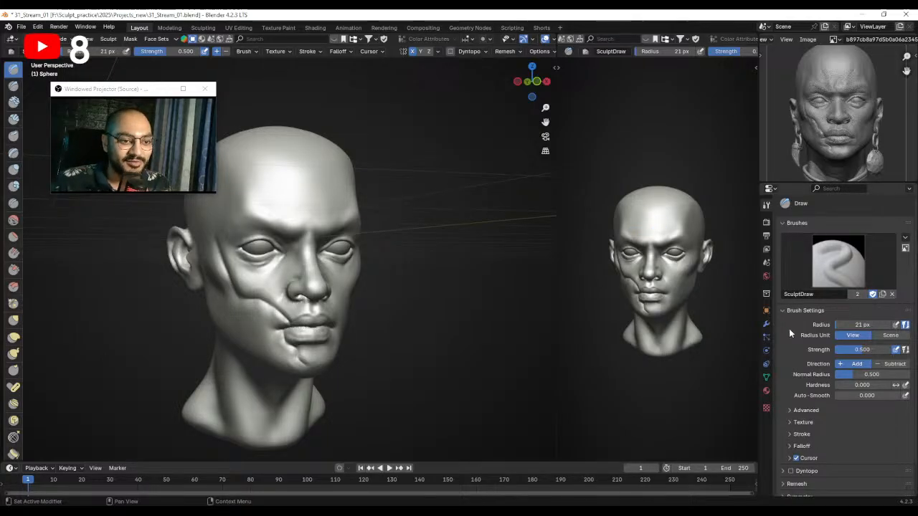
{"action": "scroll", "coordinate": [794, 346], "scroll_direction": "down", "scroll_amount": 2}
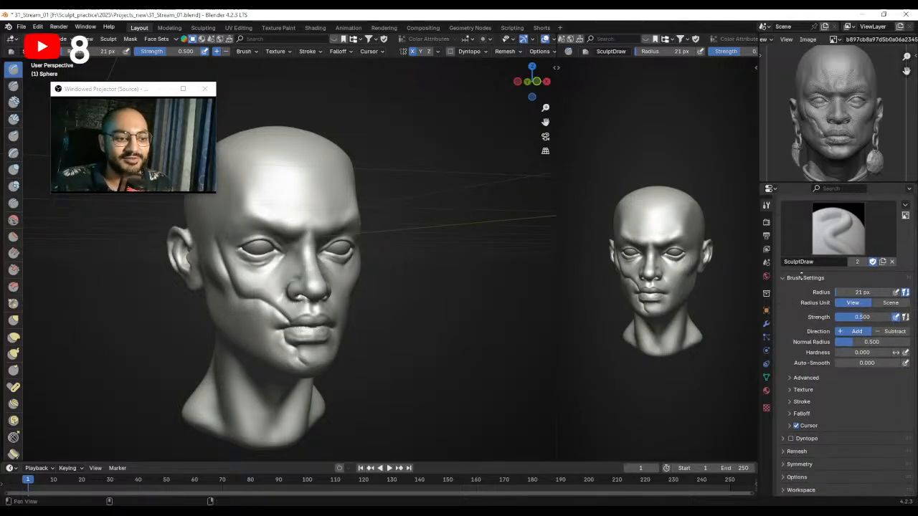
{"action": "left_click", "coordinate": [795, 390]}
{"action": "left_click", "coordinate": [845, 428]}
{"action": "left_click", "coordinate": [621, 265]}
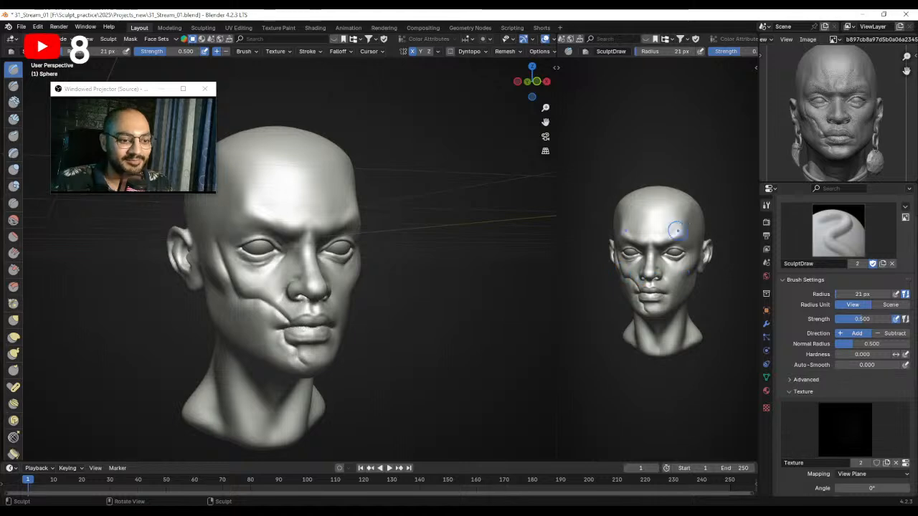
Set the Draw brush radius to 47 px and stroke skin texture onto the forehead.
{"action": "scroll", "coordinate": [375, 266], "scroll_direction": "up", "scroll_amount": 1}
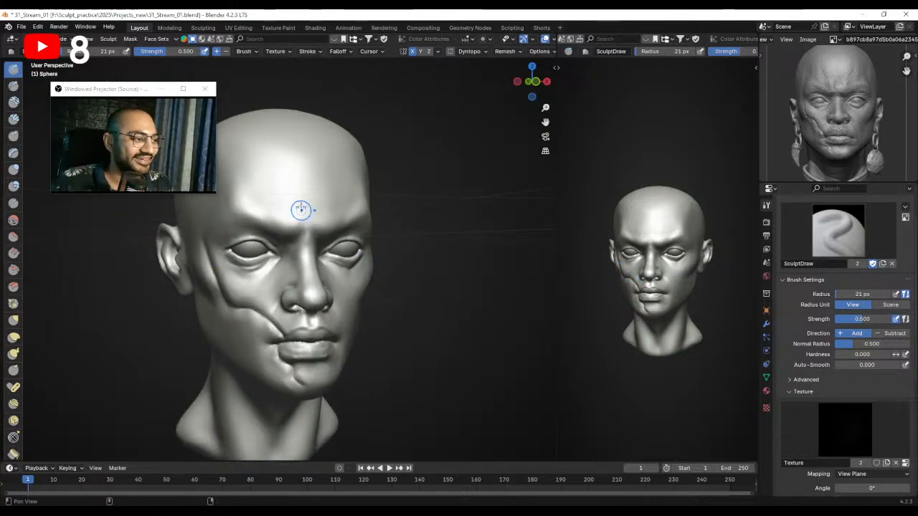
{"action": "middle_click_drag", "start_coordinate": [307, 215], "coordinate": [335, 242], "text": "shift"}
{"action": "key", "text": "f"}
{"action": "left_click", "coordinate": [346, 219]}
{"action": "mouse_move", "coordinate": [283, 191]}
{"action": "left_mouse_down"}
{"action": "mouse_move", "coordinate": [250, 220]}
{"action": "mouse_move", "coordinate": [309, 267]}
{"action": "left_mouse_up"}
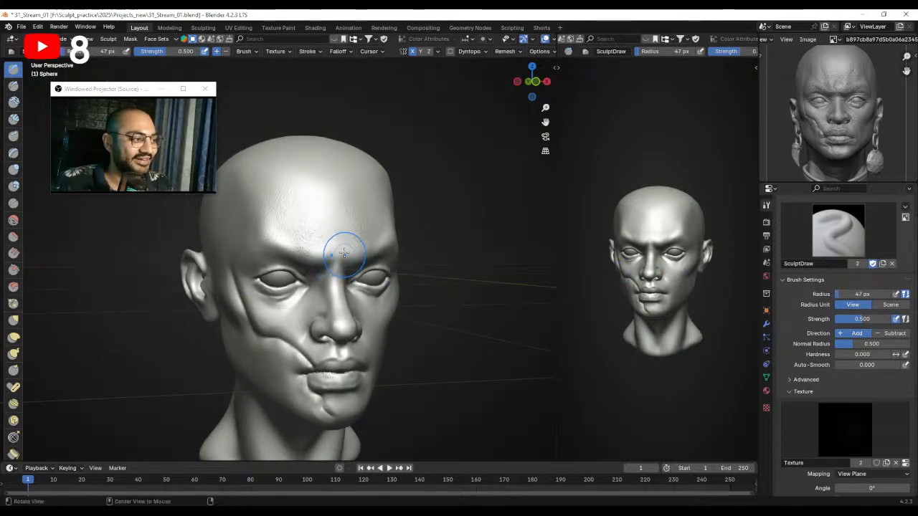
Spread the skin texture across the forehead and brow, bringing the Draw brush radius to 44 px.
{"action": "middle_click_drag", "start_coordinate": [345, 255], "coordinate": [323, 237]}
{"action": "key", "text": "f"}
{"action": "left_click", "coordinate": [322, 227]}
{"action": "middle_click_drag", "start_coordinate": [303, 273], "coordinate": [339, 276]}
{"action": "mouse_move", "coordinate": [296, 310]}
{"action": "left_mouse_down"}
{"action": "mouse_move", "coordinate": [277, 327]}
{"action": "mouse_move", "coordinate": [328, 311]}
{"action": "mouse_move", "coordinate": [336, 333]}
{"action": "left_mouse_up"}
{"action": "mouse_move", "coordinate": [336, 333]}
{"action": "left_mouse_down", "text": "alt"}
{"action": "mouse_move", "coordinate": [306, 322]}
{"action": "mouse_move", "coordinate": [323, 274]}
{"action": "mouse_move", "coordinate": [320, 285]}
{"action": "mouse_move", "coordinate": [308, 273]}
{"action": "mouse_move", "coordinate": [309, 294]}
{"action": "mouse_move", "coordinate": [318, 276]}
{"action": "left_mouse_up", "text": "alt"}
{"action": "key", "text": "f"}
{"action": "left_click", "coordinate": [316, 270]}
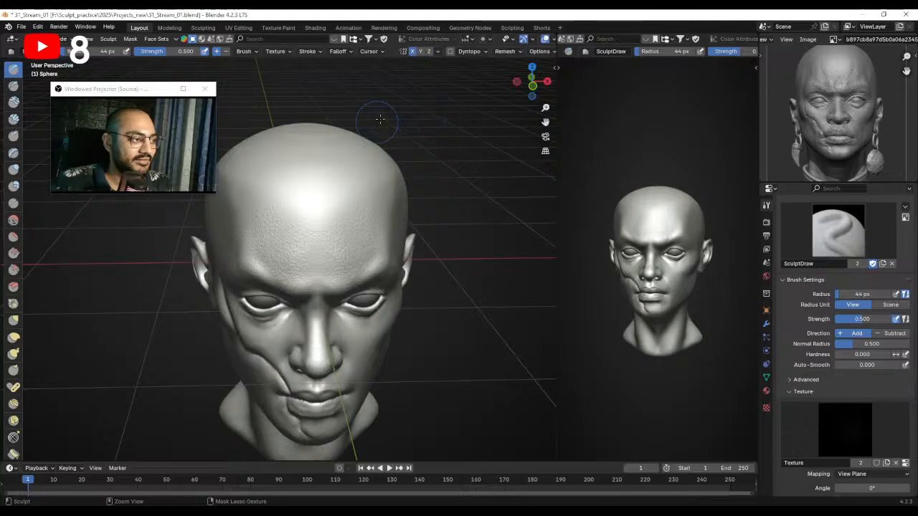
Return the head to Sculpt Mode after a mode change and turn off X symmetry.
{"action": "key", "text": "ctrl+Tab"}
{"action": "key", "text": "ctrl+Tab"}
{"action": "left_click", "coordinate": [359, 252]}
{"action": "left_click_drag", "start_coordinate": [332, 240], "coordinate": [362, 215], "text": "alt"}
{"action": "mouse_move", "coordinate": [364, 203]}
{"action": "middle_mouse_down"}
{"action": "mouse_move", "coordinate": [344, 198]}
{"action": "mouse_move", "coordinate": [407, 68]}
{"action": "middle_mouse_up"}
{"action": "left_click", "coordinate": [412, 52]}
Enlarge the Draw brush radius to 91 px and try the skin texture on the middle of the forehead.
{"action": "key", "text": "f"}
{"action": "left_click", "coordinate": [322, 208]}
{"action": "left_click_drag", "start_coordinate": [281, 177], "coordinate": [307, 231]}
{"action": "left_click", "coordinate": [331, 215]}
{"action": "mouse_move", "coordinate": [331, 215]}
{"action": "middle_mouse_down"}
{"action": "mouse_move", "coordinate": [349, 236]}
{"action": "mouse_move", "coordinate": [358, 194]}
{"action": "middle_mouse_up"}
{"action": "middle_click_drag", "start_coordinate": [307, 266], "coordinate": [340, 230]}
Lower the Draw brush strength to 0.2 and apply a subtler skin texture across the forehead.
{"action": "key", "text": "shift+f"}
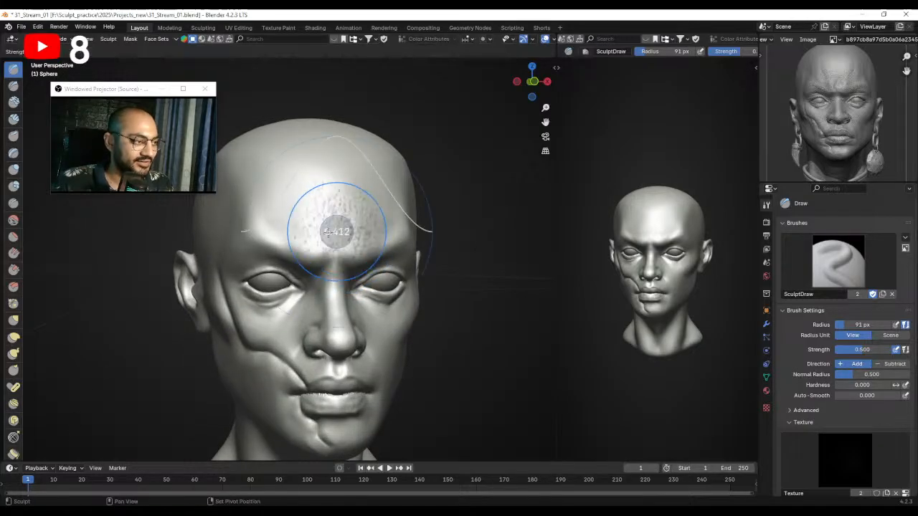
{"action": "left_click", "coordinate": [299, 221]}
{"action": "left_click_drag", "start_coordinate": [353, 221], "coordinate": [338, 226]}
{"action": "key", "text": "shift+f"}
{"action": "left_click", "coordinate": [341, 229]}
{"action": "key", "text": "f"}
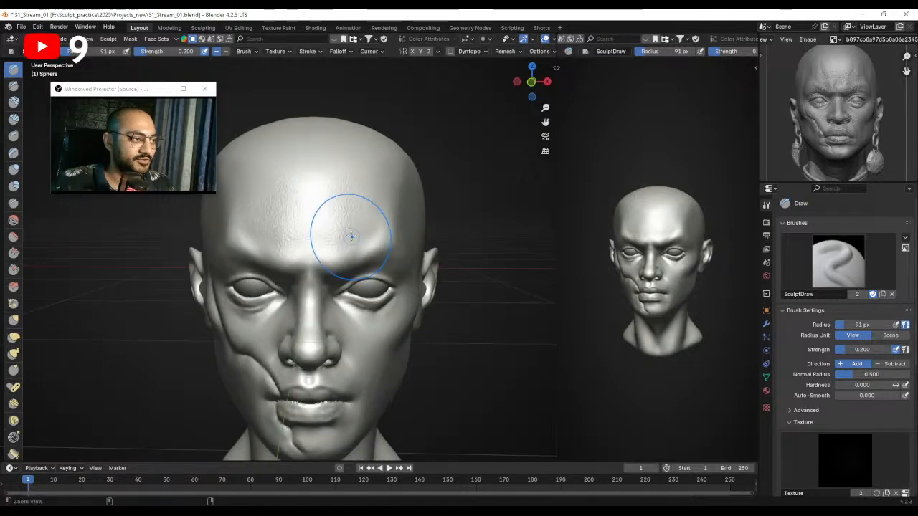
{"action": "left_click", "coordinate": [356, 211]}
Reduce the Draw brush radius to 69 px, and to 52 px for small areas, to texture the brow, nose and under-eye skin.
{"action": "mouse_move", "coordinate": [357, 211]}
{"action": "middle_mouse_down"}
{"action": "mouse_move", "coordinate": [345, 252]}
{"action": "mouse_move", "coordinate": [344, 231]}
{"action": "middle_mouse_up"}
{"action": "key", "text": "f"}
{"action": "left_click", "coordinate": [332, 251]}
{"action": "mouse_move", "coordinate": [313, 248]}
{"action": "left_mouse_down"}
{"action": "mouse_move", "coordinate": [282, 279]}
{"action": "mouse_move", "coordinate": [305, 302]}
{"action": "left_mouse_up"}
{"action": "middle_click_drag", "start_coordinate": [306, 302], "coordinate": [349, 312]}
{"action": "key", "text": "f"}
{"action": "left_click", "coordinate": [308, 261]}
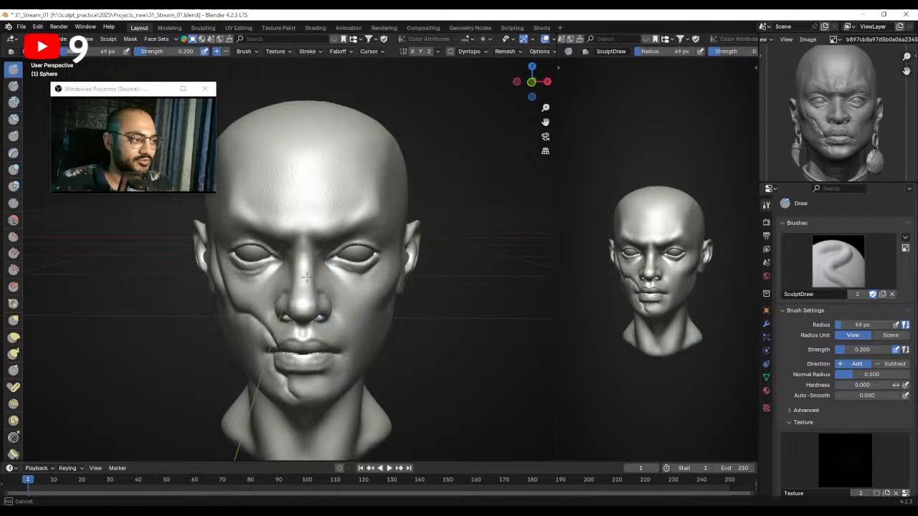
{"action": "middle_click_drag", "start_coordinate": [296, 290], "coordinate": [340, 281]}
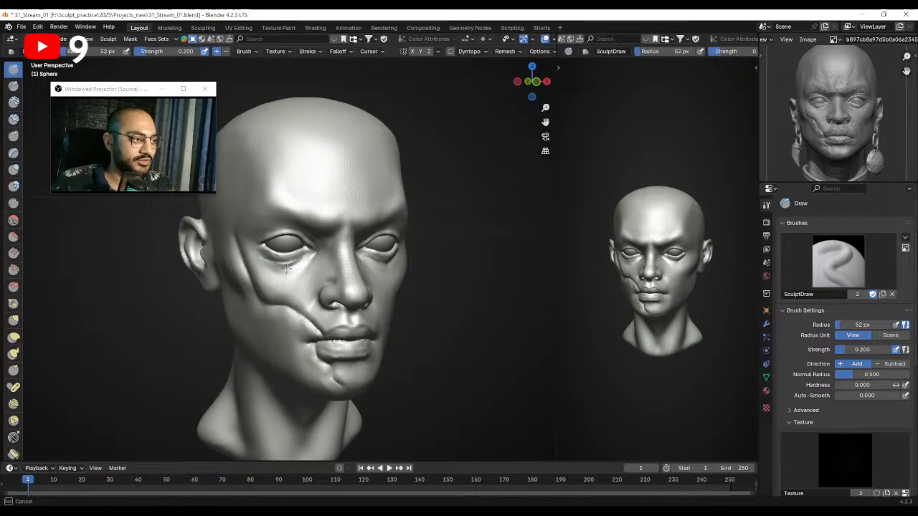
{"action": "middle_click_drag", "start_coordinate": [266, 279], "coordinate": [269, 315], "text": "ctrl"}
Enlarge the Draw brush radius to 84 px and texture the temple, scarred cheek and jaw.
{"action": "middle_click_drag", "start_coordinate": [312, 217], "coordinate": [344, 251]}
{"action": "key", "text": "f"}
{"action": "left_click", "coordinate": [332, 227]}
{"action": "left_click_drag", "start_coordinate": [313, 209], "coordinate": [307, 201]}
{"action": "mouse_move", "coordinate": [312, 228]}
{"action": "middle_mouse_down"}
{"action": "mouse_move", "coordinate": [279, 212]}
{"action": "mouse_move", "coordinate": [291, 281]}
{"action": "middle_mouse_up"}
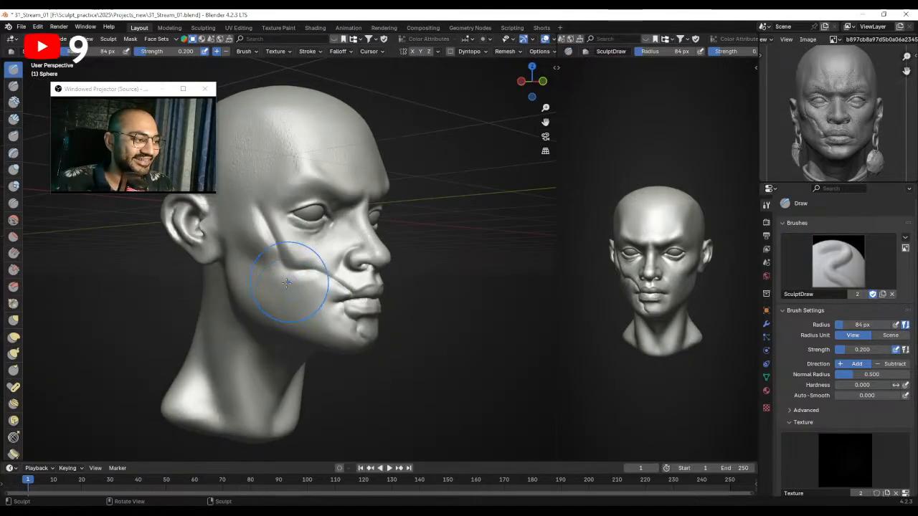
{"action": "middle_click_drag", "start_coordinate": [307, 323], "coordinate": [244, 285]}
{"action": "middle_click_drag", "start_coordinate": [322, 335], "coordinate": [284, 295]}
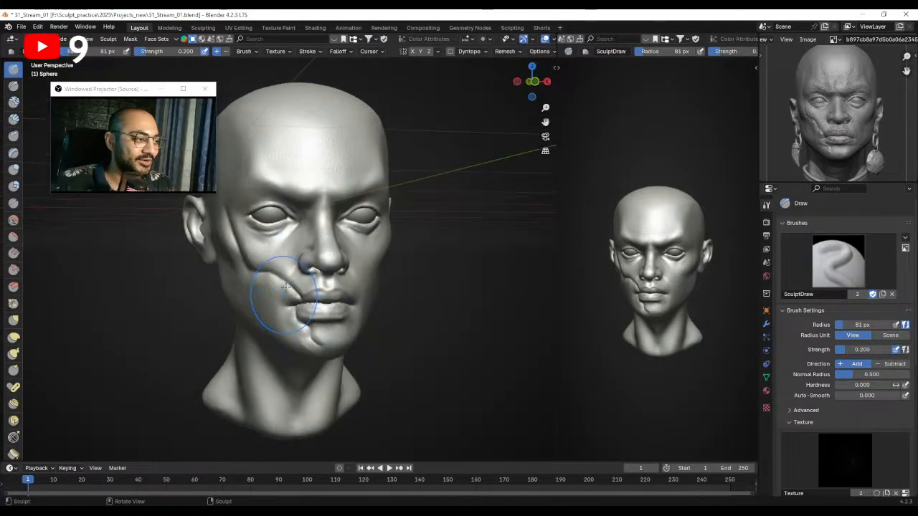
{"action": "middle_click_drag", "start_coordinate": [302, 328], "coordinate": [278, 323]}
{"action": "middle_click_drag", "start_coordinate": [338, 310], "coordinate": [287, 277]}
{"action": "middle_click_drag", "start_coordinate": [344, 283], "coordinate": [310, 275]}
{"action": "mouse_move", "coordinate": [319, 226]}
{"action": "middle_mouse_down"}
{"action": "mouse_move", "coordinate": [369, 221]}
{"action": "mouse_move", "coordinate": [310, 220]}
{"action": "mouse_move", "coordinate": [384, 181]}
{"action": "middle_mouse_up"}
Reduce the Draw brush radius to 48 px and carry the skin texture around to the unscarred side of the head.
{"action": "key", "text": "f"}
{"action": "left_click", "coordinate": [248, 238]}
{"action": "mouse_move", "coordinate": [247, 238]}
{"action": "middle_mouse_down"}
{"action": "mouse_move", "coordinate": [300, 241]}
{"action": "mouse_move", "coordinate": [323, 267]}
{"action": "middle_mouse_up"}
{"action": "key", "text": "f"}
{"action": "left_click", "coordinate": [286, 263]}
{"action": "middle_click_drag", "start_coordinate": [237, 272], "coordinate": [277, 231]}
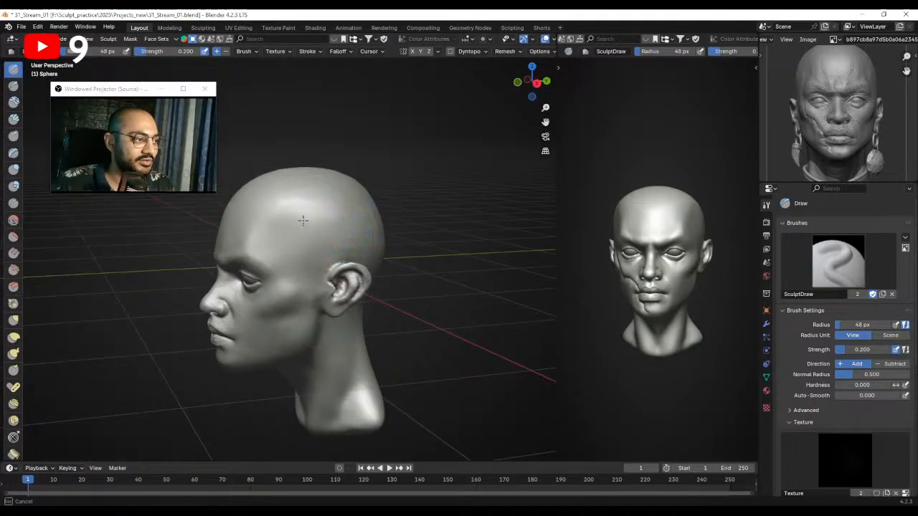
{"action": "scroll", "coordinate": [294, 225], "scroll_direction": "up", "scroll_amount": 2}
{"action": "key", "text": "f"}
{"action": "left_click", "coordinate": [357, 209]}
Set the Draw brush radius to about 68 px and add skin texture around the nose, mouth and cheeks.
{"action": "mouse_move", "coordinate": [323, 275]}
{"action": "middle_mouse_down"}
{"action": "mouse_move", "coordinate": [344, 290]}
{"action": "mouse_move", "coordinate": [305, 253]}
{"action": "mouse_move", "coordinate": [373, 273]}
{"action": "middle_mouse_up"}
{"action": "key", "text": "f"}
{"action": "left_click", "coordinate": [328, 287]}
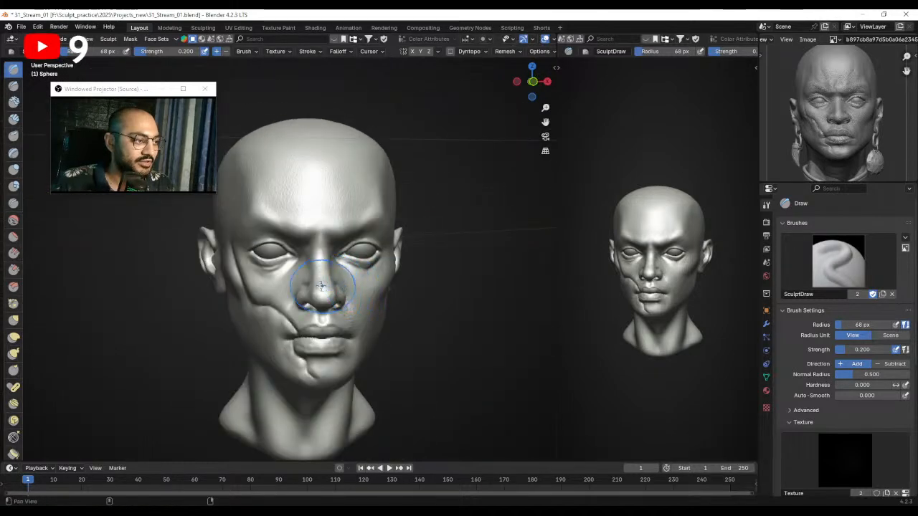
{"action": "scroll", "coordinate": [315, 294], "scroll_direction": "up", "scroll_amount": 2}
{"action": "middle_click_drag", "start_coordinate": [286, 266], "coordinate": [294, 267]}
{"action": "mouse_move", "coordinate": [334, 308]}
{"action": "middle_mouse_down"}
{"action": "mouse_move", "coordinate": [337, 326]}
{"action": "mouse_move", "coordinate": [317, 334]}
{"action": "mouse_move", "coordinate": [330, 256]}
{"action": "middle_mouse_up"}
{"action": "mouse_move", "coordinate": [324, 301]}
{"action": "middle_mouse_down"}
{"action": "mouse_move", "coordinate": [317, 252]}
{"action": "mouse_move", "coordinate": [340, 225]}
{"action": "middle_mouse_up"}
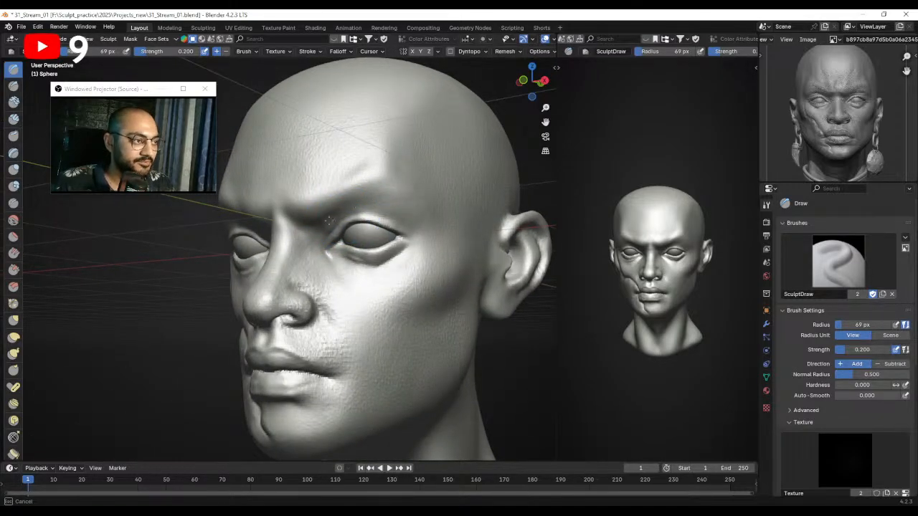
{"action": "mouse_move", "coordinate": [365, 196]}
{"action": "middle_mouse_down"}
{"action": "mouse_move", "coordinate": [375, 200]}
{"action": "mouse_move", "coordinate": [332, 186]}
{"action": "mouse_move", "coordinate": [359, 205]}
{"action": "mouse_move", "coordinate": [294, 231]}
{"action": "middle_mouse_up"}
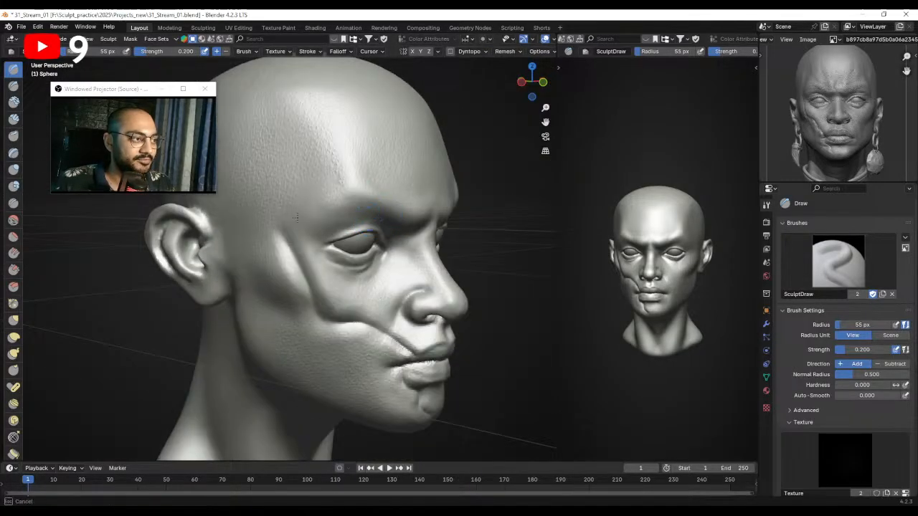
{"action": "mouse_move", "coordinate": [287, 278]}
{"action": "middle_mouse_down"}
{"action": "mouse_move", "coordinate": [334, 228]}
{"action": "mouse_move", "coordinate": [348, 258]}
{"action": "middle_mouse_up"}
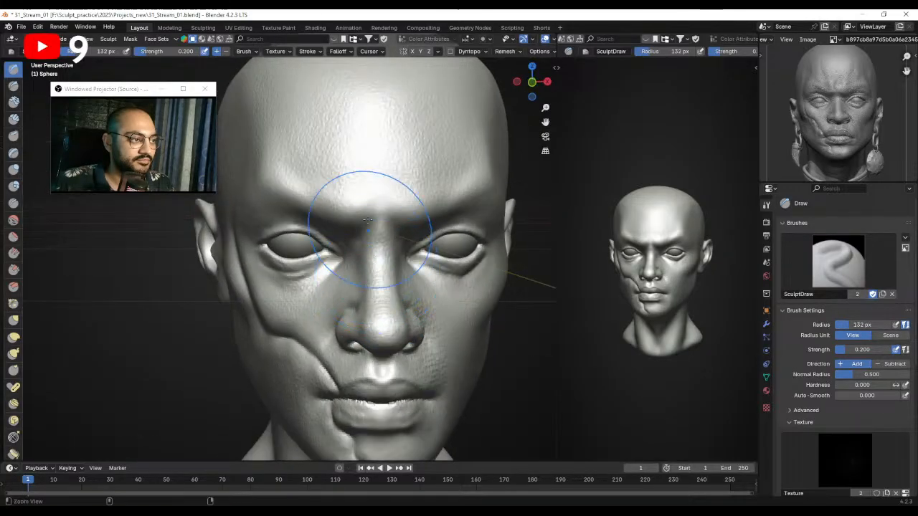
Set the Draw brush strength to 0.267 and radius to 126 px and add skin texture to the neck's unscarred side.
{"action": "scroll", "coordinate": [366, 283], "scroll_direction": "down", "scroll_amount": 3}
{"action": "scroll", "coordinate": [366, 283], "scroll_direction": "up", "scroll_amount": 4}
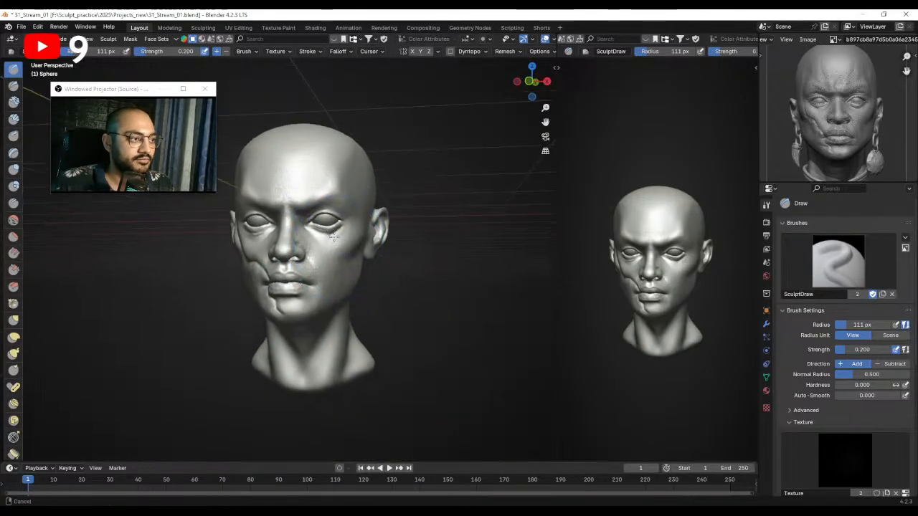
{"action": "mouse_move", "coordinate": [323, 291]}
{"action": "middle_mouse_down"}
{"action": "mouse_move", "coordinate": [262, 297]}
{"action": "mouse_move", "coordinate": [302, 282]}
{"action": "mouse_move", "coordinate": [295, 294]}
{"action": "mouse_move", "coordinate": [308, 276]}
{"action": "middle_mouse_up"}
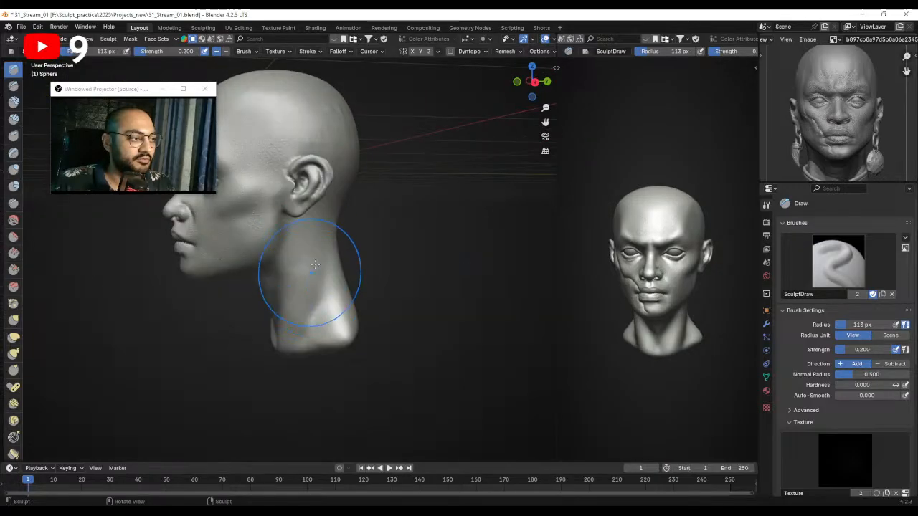
{"action": "scroll", "coordinate": [334, 277], "scroll_direction": "up", "scroll_amount": 2}
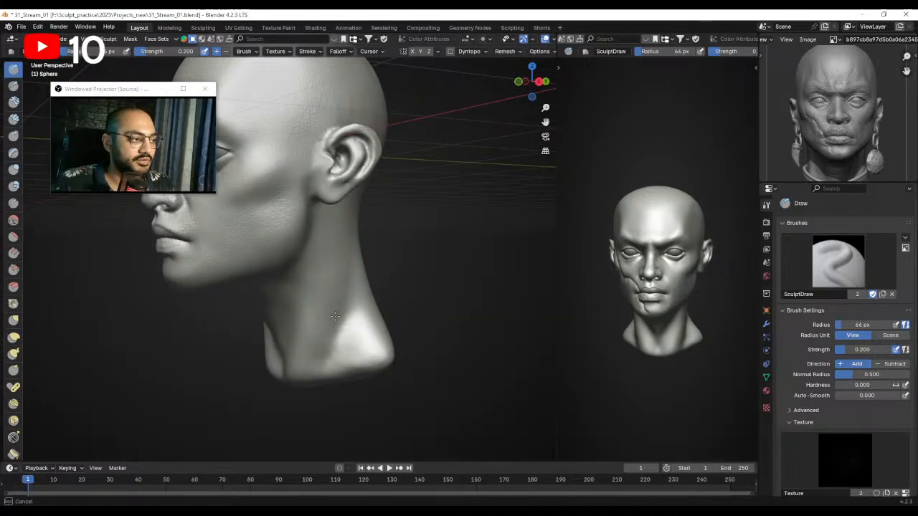
{"action": "mouse_move", "coordinate": [333, 292]}
{"action": "left_mouse_down", "text": "ctrl+alt"}
{"action": "mouse_move", "coordinate": [342, 251]}
{"action": "mouse_move", "coordinate": [313, 300]}
{"action": "mouse_move", "coordinate": [348, 315]}
{"action": "left_mouse_up", "text": "ctrl+alt"}
{"action": "key", "text": "shift+f"}
{"action": "left_click", "coordinate": [337, 301]}
{"action": "mouse_move", "coordinate": [348, 276]}
{"action": "left_mouse_down", "text": "alt+shift"}
{"action": "mouse_move", "coordinate": [344, 379]}
{"action": "mouse_move", "coordinate": [319, 399]}
{"action": "left_mouse_up", "text": "alt+shift"}
{"action": "key", "text": "f"}
{"action": "left_click", "coordinate": [346, 329]}
{"action": "key", "text": "f"}
{"action": "left_click", "coordinate": [406, 361]}
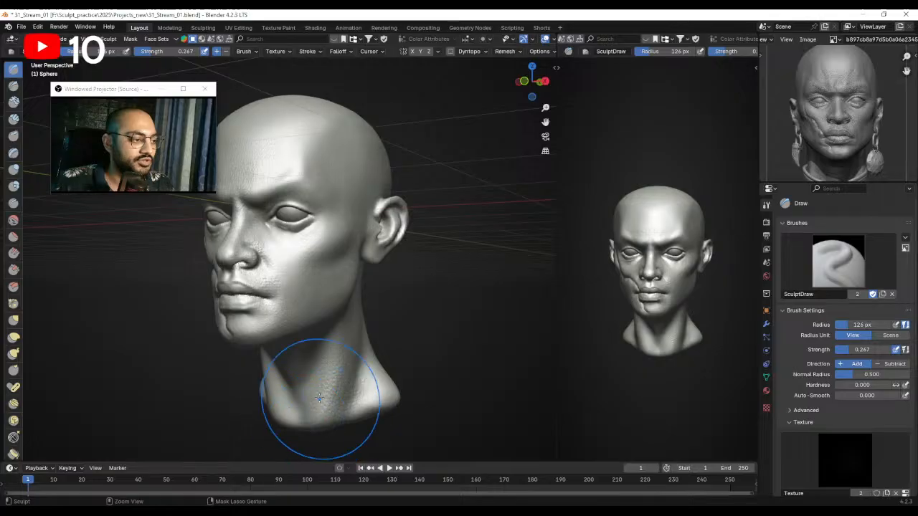
Resize the Draw brush and extend the skin texture further over the neck.
{"action": "left_click_drag", "start_coordinate": [296, 339], "coordinate": [401, 323], "text": "alt"}
{"action": "key", "text": "f"}
{"action": "left_click", "coordinate": [303, 298]}
{"action": "left_click_drag", "start_coordinate": [299, 298], "coordinate": [250, 293], "text": "alt"}
{"action": "left_click_drag", "start_coordinate": [351, 247], "coordinate": [309, 248], "text": "ctrl+alt"}
{"action": "left_click_drag", "start_coordinate": [308, 265], "coordinate": [286, 268], "text": "ctrl+alt"}
{"action": "left_click_drag", "start_coordinate": [369, 279], "coordinate": [283, 245], "text": "alt"}
{"action": "left_click_drag", "start_coordinate": [295, 191], "coordinate": [268, 280], "text": "alt"}
{"action": "mouse_move", "coordinate": [344, 342]}
{"action": "left_mouse_down", "text": "alt"}
{"action": "mouse_move", "coordinate": [284, 373]}
{"action": "mouse_move", "coordinate": [326, 349]}
{"action": "mouse_move", "coordinate": [343, 358]}
{"action": "mouse_move", "coordinate": [273, 164]}
{"action": "left_mouse_up", "text": "alt"}
With the Draw Sharp brush subtracting at an 18 px radius, carve vertical creases into the upper lip.
{"action": "left_click", "coordinate": [13, 85]}
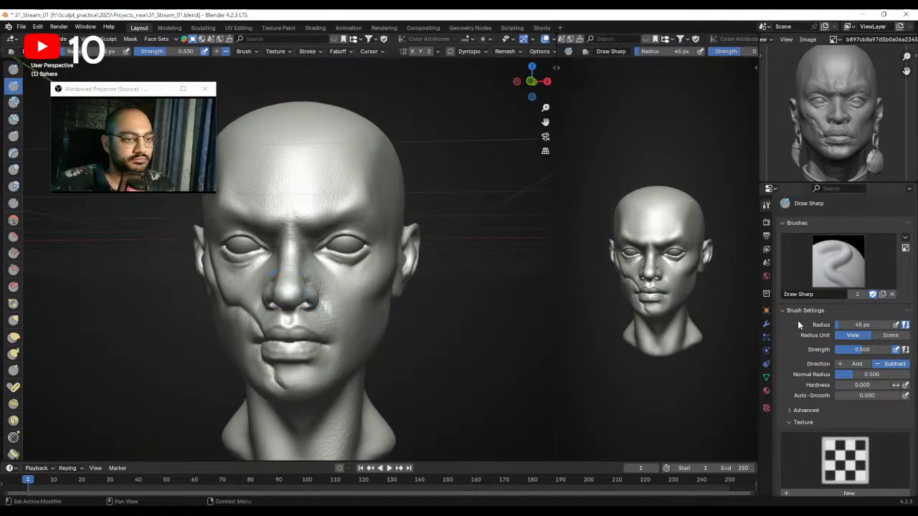
{"action": "mouse_move", "coordinate": [798, 357]}
{"action": "left_mouse_down", "text": "alt"}
{"action": "mouse_move", "coordinate": [785, 279]}
{"action": "mouse_move", "coordinate": [793, 351]}
{"action": "left_mouse_up", "text": "alt"}
{"action": "mouse_move", "coordinate": [330, 310]}
{"action": "left_mouse_down", "text": "alt+shift"}
{"action": "mouse_move", "coordinate": [321, 267]}
{"action": "mouse_move", "coordinate": [351, 281]}
{"action": "mouse_move", "coordinate": [322, 240]}
{"action": "mouse_move", "coordinate": [318, 250]}
{"action": "left_mouse_up", "text": "alt+shift"}
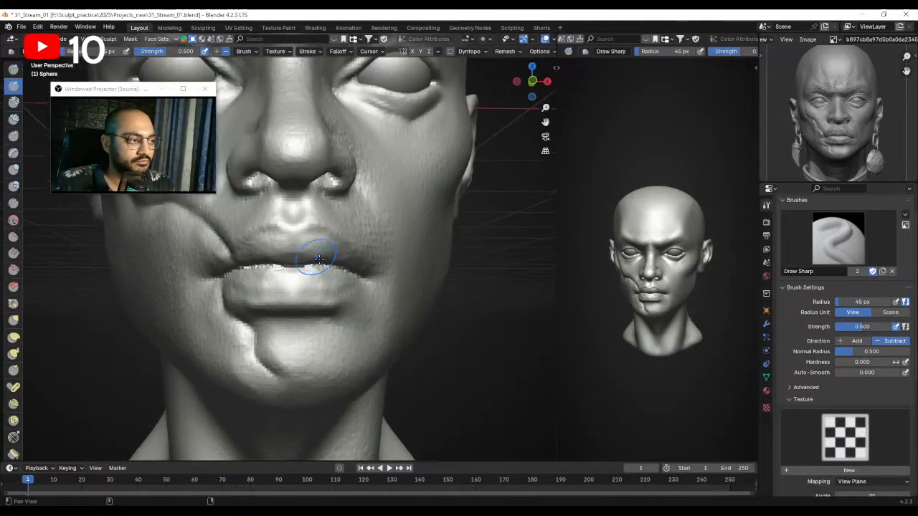
{"action": "key", "text": "f"}
{"action": "left_click", "coordinate": [281, 244]}
{"action": "key", "text": "f"}
{"action": "left_click", "coordinate": [260, 247]}
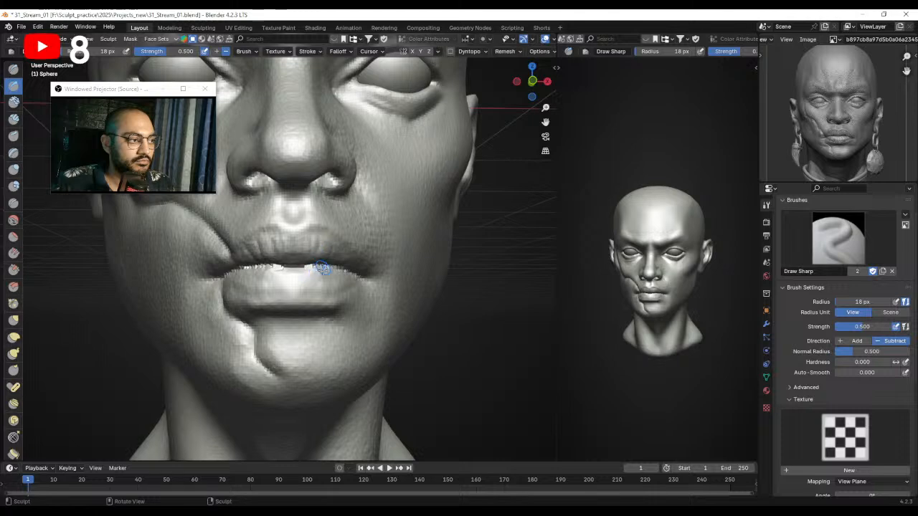
Enlarge the Draw Sharp brush radius to 25 px and carve creases into the lower lip.
{"action": "mouse_move", "coordinate": [337, 281]}
{"action": "left_mouse_down", "text": "alt"}
{"action": "mouse_move", "coordinate": [324, 269]}
{"action": "mouse_move", "coordinate": [279, 290]}
{"action": "mouse_move", "coordinate": [256, 278]}
{"action": "mouse_move", "coordinate": [219, 294]}
{"action": "left_mouse_up", "text": "alt"}
{"action": "key", "text": "f"}
{"action": "left_click", "coordinate": [265, 293]}
{"action": "left_click_drag", "start_coordinate": [280, 280], "coordinate": [236, 290]}
{"action": "mouse_move", "coordinate": [236, 289]}
{"action": "left_mouse_down", "text": "alt"}
{"action": "mouse_move", "coordinate": [310, 284]}
{"action": "mouse_move", "coordinate": [309, 295]}
{"action": "mouse_move", "coordinate": [337, 294]}
{"action": "left_mouse_up", "text": "alt"}
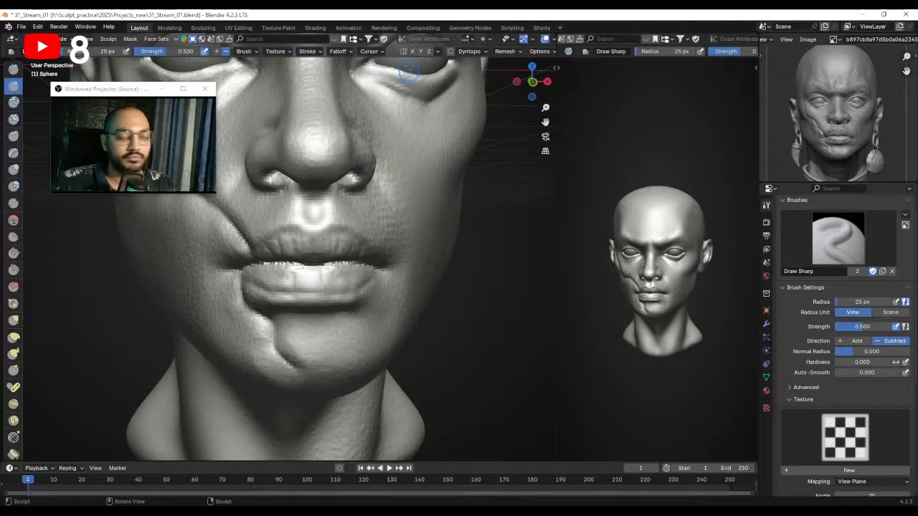
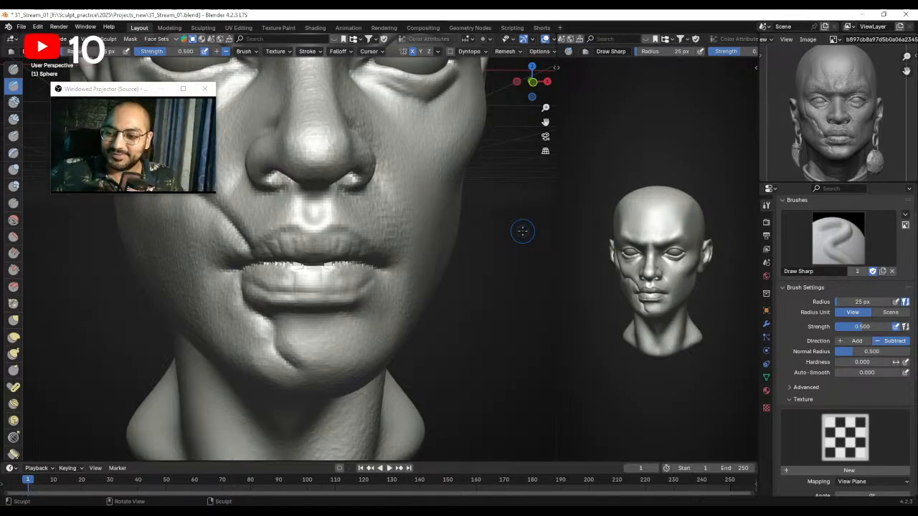
Carve more fine creases along the line between the lips with the Draw Sharp brush.
{"action": "scroll", "coordinate": [323, 307], "scroll_direction": "up", "scroll_amount": 1}
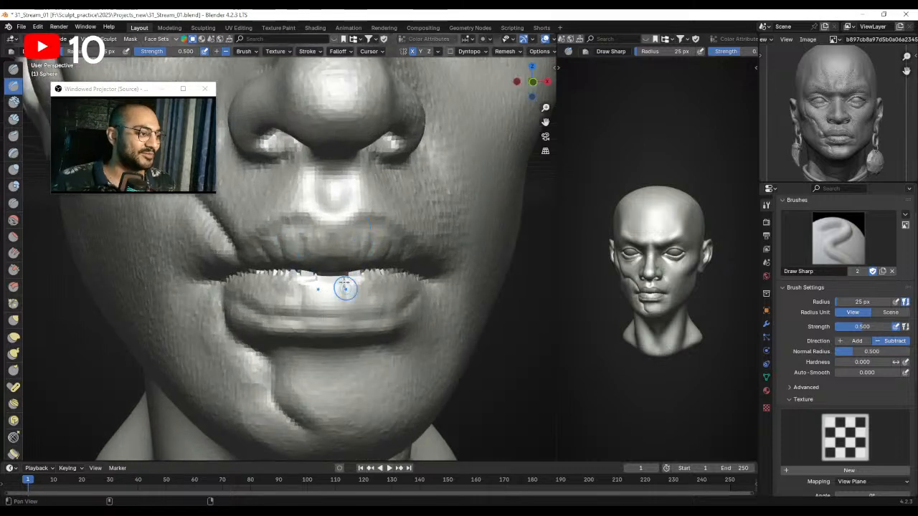
{"action": "middle_click_drag", "start_coordinate": [304, 300], "coordinate": [299, 273], "text": "shift"}
{"action": "key", "text": "bracketright"}
{"action": "mouse_move", "coordinate": [298, 272]}
{"action": "left_mouse_down"}
{"action": "mouse_move", "coordinate": [301, 251]}
{"action": "mouse_move", "coordinate": [253, 276]}
{"action": "left_mouse_up"}
{"action": "middle_click_drag", "start_coordinate": [292, 257], "coordinate": [298, 270], "text": "ctrl"}
{"action": "mouse_move", "coordinate": [297, 257]}
{"action": "left_mouse_down"}
{"action": "mouse_move", "coordinate": [288, 265]}
{"action": "mouse_move", "coordinate": [286, 256]}
{"action": "left_mouse_up"}
{"action": "middle_click_drag", "start_coordinate": [269, 257], "coordinate": [271, 266], "text": "ctrl"}
Smooth the lip edge and set the Draw Sharp brush radius to 26 px to refine the lip creases.
{"action": "key", "text": "f"}
{"action": "left_click", "coordinate": [277, 258]}
{"action": "mouse_move", "coordinate": [273, 257]}
{"action": "left_mouse_down", "text": "shift"}
{"action": "mouse_move", "coordinate": [290, 261]}
{"action": "mouse_move", "coordinate": [296, 254]}
{"action": "mouse_move", "coordinate": [287, 248]}
{"action": "left_mouse_up", "text": "shift"}
{"action": "key", "text": "z"}
{"action": "key", "text": "f"}
{"action": "left_click", "coordinate": [283, 259]}
{"action": "scroll", "coordinate": [280, 229], "scroll_direction": "down", "scroll_amount": 1}
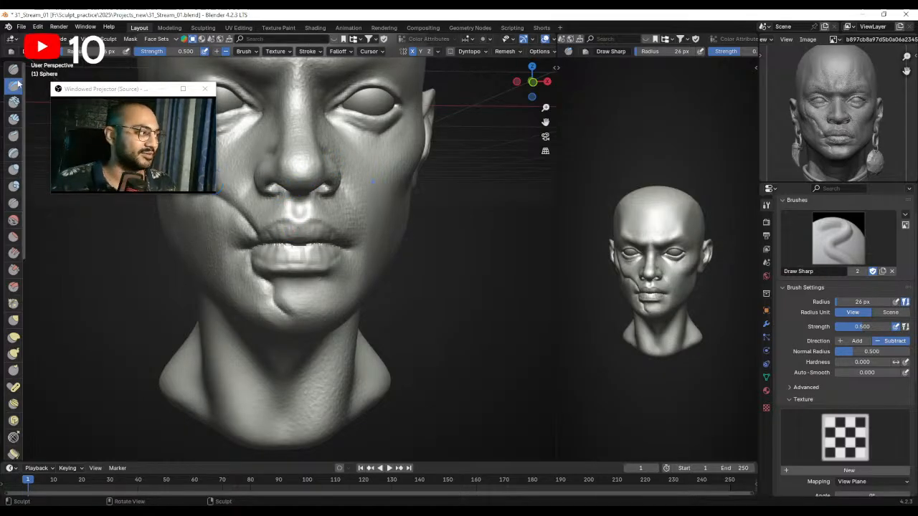
Switch to the Draw brush and remove its skin texture so that it adds plain volume.
{"action": "key", "text": "x"}
{"action": "scroll", "coordinate": [281, 251], "scroll_direction": "up", "scroll_amount": 2}
{"action": "key", "text": "f"}
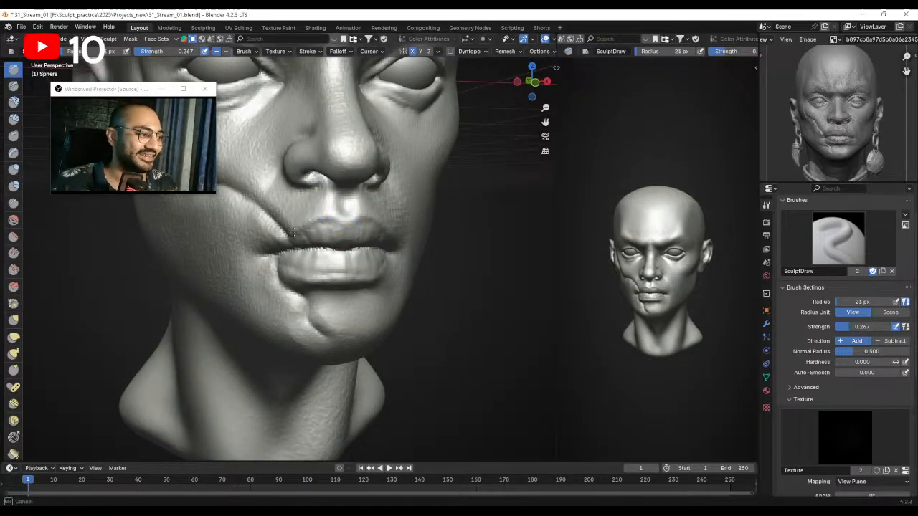
{"action": "scroll", "coordinate": [847, 395], "scroll_direction": "down", "scroll_amount": 5}
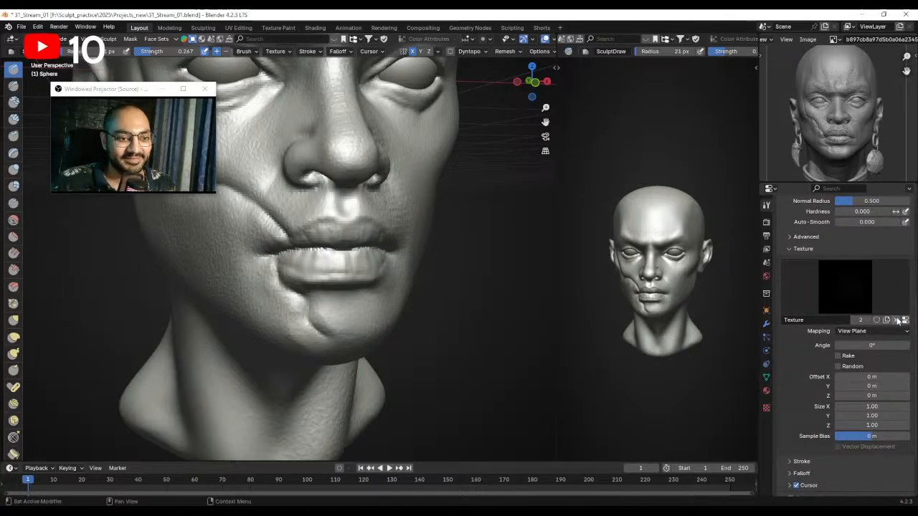
{"action": "left_click", "coordinate": [895, 320]}
{"action": "mouse_move", "coordinate": [349, 215]}
{"action": "middle_mouse_down"}
{"action": "mouse_move", "coordinate": [344, 233]}
{"action": "mouse_move", "coordinate": [365, 252]}
{"action": "mouse_move", "coordinate": [369, 239]}
{"action": "middle_mouse_up"}
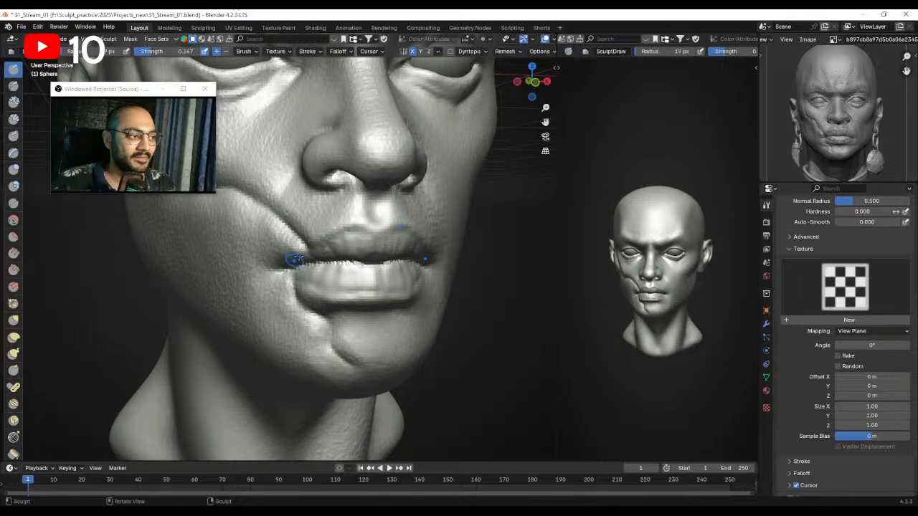
Set the Draw brush strength to 0.461 and build up the upper lip's border towards the scarred mouth corner.
{"action": "key", "text": "shift+f"}
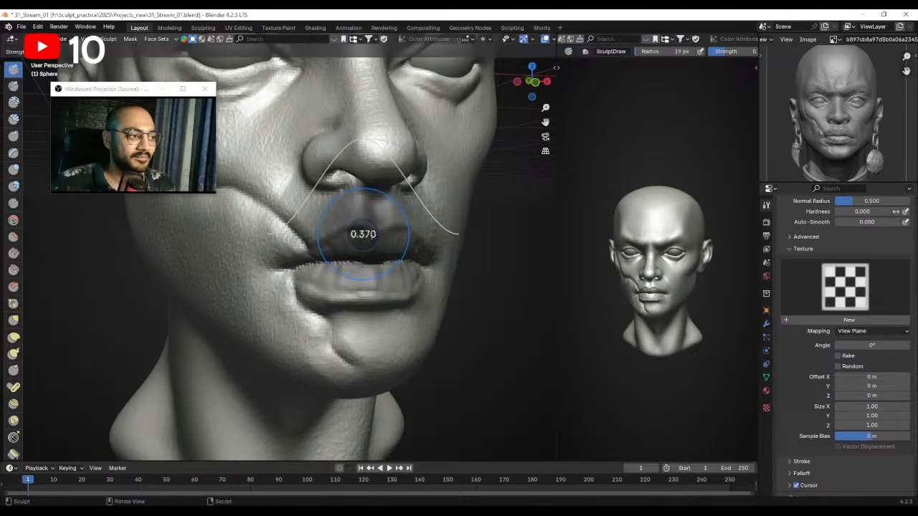
{"action": "left_click", "coordinate": [374, 234]}
{"action": "key", "text": "f"}
{"action": "left_click", "coordinate": [326, 237]}
{"action": "mouse_move", "coordinate": [362, 218]}
{"action": "left_mouse_down"}
{"action": "mouse_move", "coordinate": [366, 200]}
{"action": "mouse_move", "coordinate": [315, 254]}
{"action": "left_mouse_up"}
Set the Draw brush radius to 26 px and touch up the area around the lower lip and chin.
{"action": "scroll", "coordinate": [376, 230], "scroll_direction": "down", "scroll_amount": 4}
{"action": "scroll", "coordinate": [348, 231], "scroll_direction": "up", "scroll_amount": 1}
{"action": "key", "text": "f"}
{"action": "left_click", "coordinate": [285, 264]}
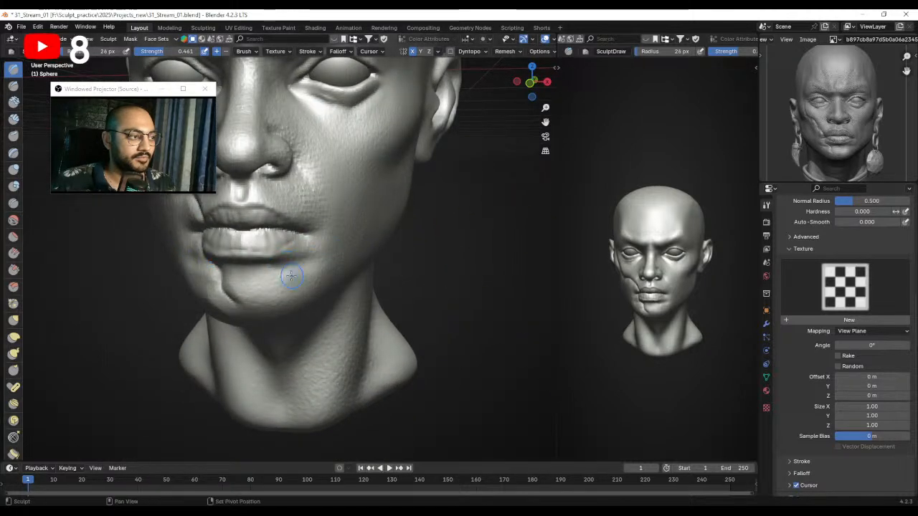
{"action": "key", "text": "f"}
{"action": "left_click", "coordinate": [316, 263]}
{"action": "scroll", "coordinate": [277, 266], "scroll_direction": "down", "scroll_amount": 2}
Set the Draw brush radius to 32 px and touch up the face while checking it from several angles.
{"action": "mouse_move", "coordinate": [277, 266]}
{"action": "left_mouse_down", "text": "alt"}
{"action": "mouse_move", "coordinate": [315, 264]}
{"action": "mouse_move", "coordinate": [324, 223]}
{"action": "left_mouse_up", "text": "alt"}
{"action": "mouse_move", "coordinate": [324, 224]}
{"action": "left_mouse_down", "text": "alt"}
{"action": "mouse_move", "coordinate": [377, 228]}
{"action": "mouse_move", "coordinate": [344, 250]}
{"action": "mouse_move", "coordinate": [365, 254]}
{"action": "mouse_move", "coordinate": [377, 242]}
{"action": "mouse_move", "coordinate": [374, 266]}
{"action": "left_mouse_up", "text": "alt"}
{"action": "key", "text": "f"}
{"action": "left_click", "coordinate": [388, 230]}
{"action": "key", "text": "f"}
{"action": "left_click", "coordinate": [330, 261]}
{"action": "left_click_drag", "start_coordinate": [375, 267], "coordinate": [331, 260], "text": "alt"}
{"action": "mouse_move", "coordinate": [336, 256]}
{"action": "middle_mouse_down"}
{"action": "mouse_move", "coordinate": [322, 239]}
{"action": "mouse_move", "coordinate": [370, 331]}
{"action": "middle_mouse_up"}
{"action": "middle_click_drag", "start_coordinate": [353, 291], "coordinate": [356, 275], "text": "ctrl"}
{"action": "middle_click_drag", "start_coordinate": [356, 275], "coordinate": [354, 268]}
Switch from sculpting to Object Mode and select the eyeballs.
{"action": "key", "text": "ctrl+Tab"}
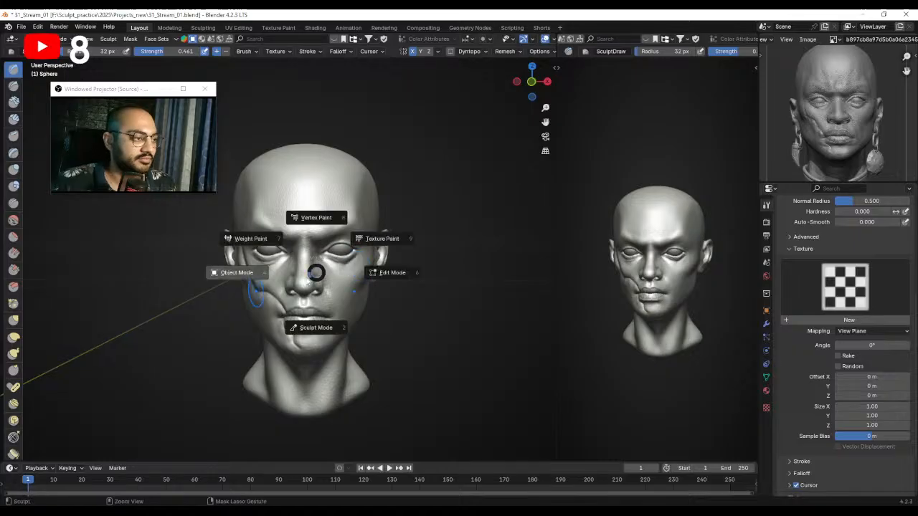
{"action": "left_click", "coordinate": [258, 289]}
{"action": "left_click_drag", "start_coordinate": [378, 297], "coordinate": [383, 285], "text": "ctrl+alt"}
{"action": "left_click", "coordinate": [410, 285]}
{"action": "left_click", "coordinate": [266, 256]}
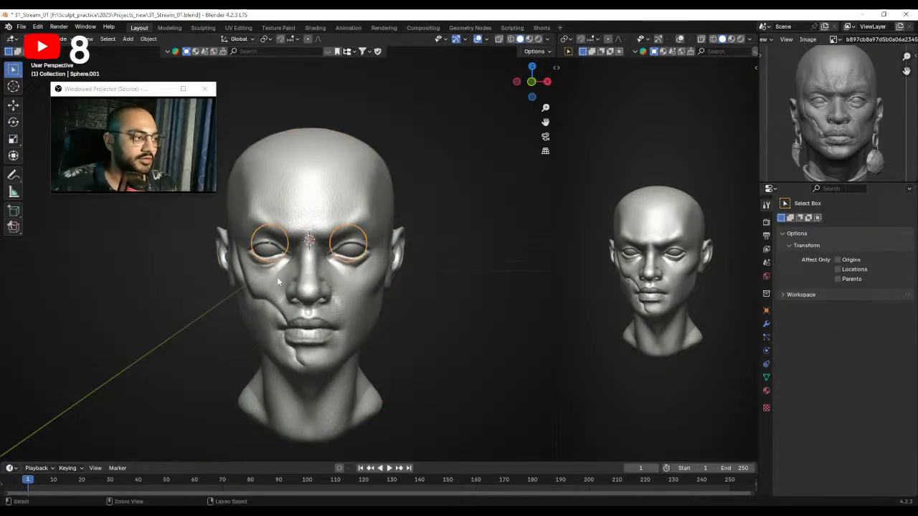
{"action": "key", "text": "ctrl+Tab"}
{"action": "left_click_drag", "start_coordinate": [287, 301], "coordinate": [296, 288], "text": "alt"}
{"action": "left_click_drag", "start_coordinate": [296, 288], "coordinate": [304, 242], "text": "ctrl+alt"}
{"action": "key", "text": "ctrl+Tab"}
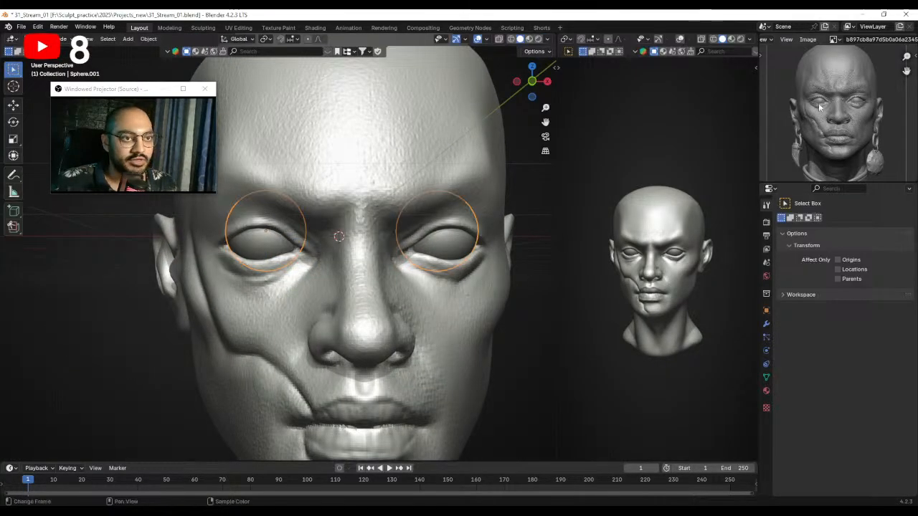
Subdivide the eyeballs at level 2 and apply the subdivision modifier, keeping the Mirror modifier.
{"action": "left_click_drag", "start_coordinate": [241, 250], "coordinate": [283, 239], "text": "ctrl+alt"}
{"action": "left_click_drag", "start_coordinate": [282, 239], "coordinate": [312, 243], "text": "alt+shift"}
{"action": "key", "text": "ctrl+2"}
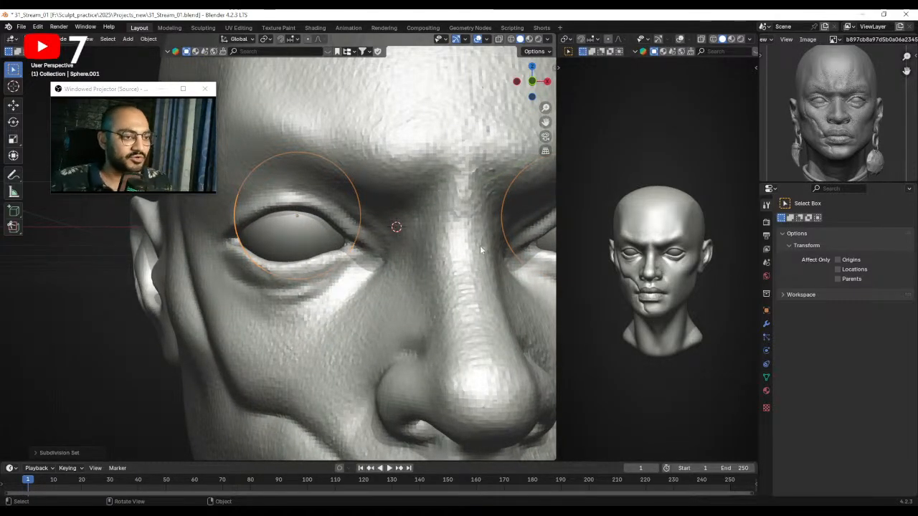
{"action": "left_click", "coordinate": [766, 325]}
{"action": "key", "text": "ctrl+a"}
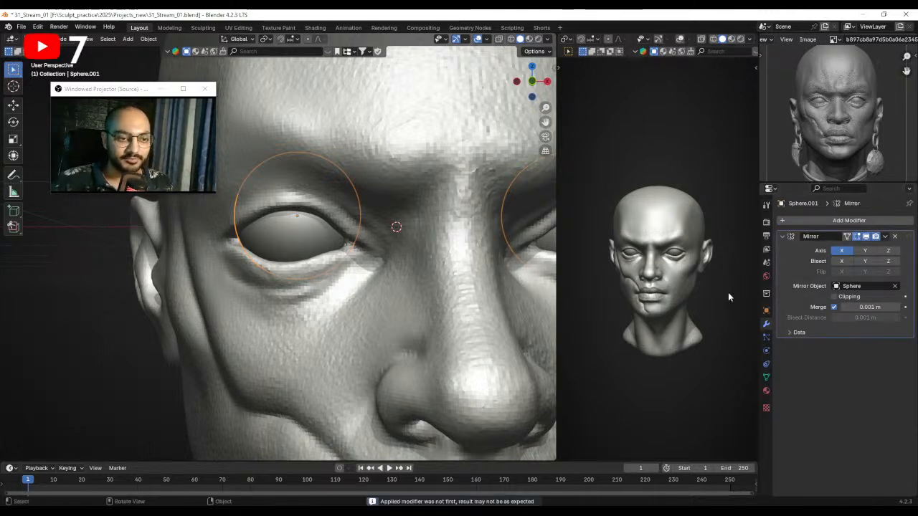
Enter Sculpt Mode on the eyeballs in front view and choose the Grab brush.
{"action": "key", "text": "ctrl+Tab"}
{"action": "left_click", "coordinate": [294, 282]}
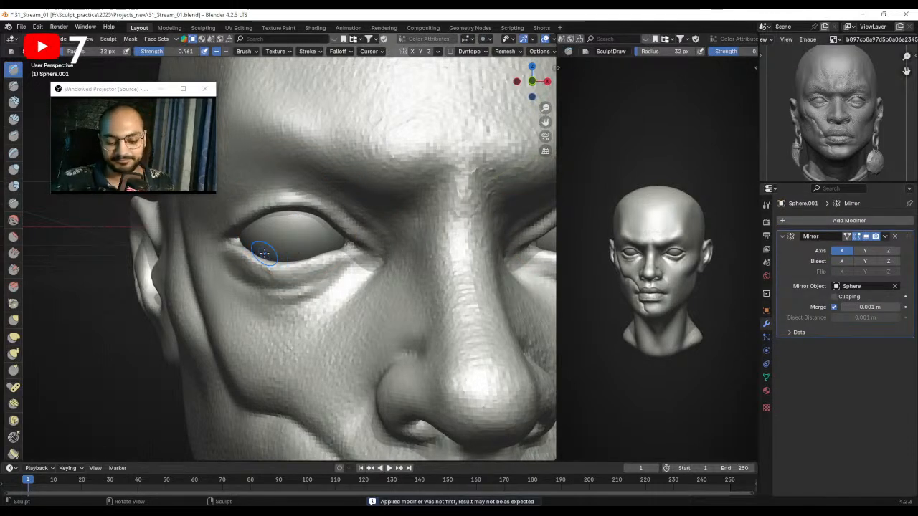
{"action": "key", "text": "KP_1"}
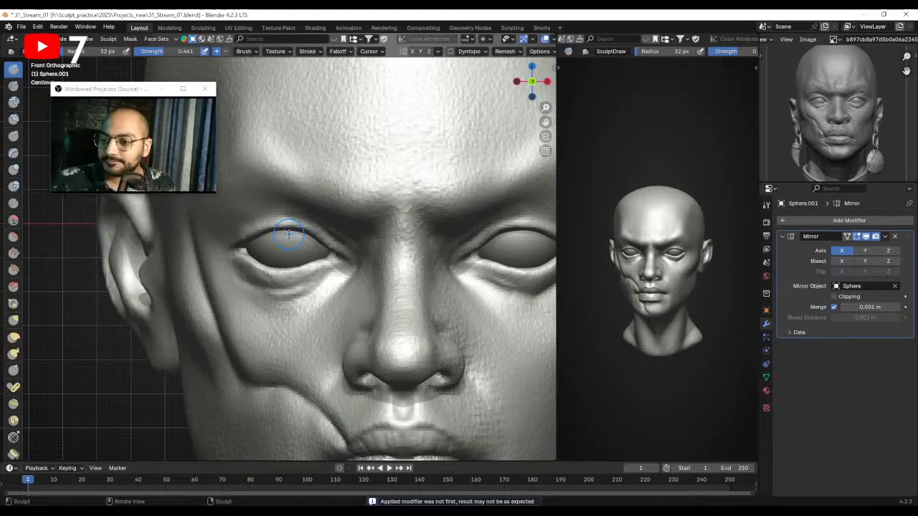
{"action": "scroll", "coordinate": [358, 269], "scroll_direction": "down", "scroll_amount": 2}
{"action": "key", "text": "g"}
Switch sculpting to the head, try to pull the nose sideways with the Grab brush, and undo it.
{"action": "mouse_move", "coordinate": [358, 270]}
{"action": "middle_mouse_down"}
{"action": "mouse_move", "coordinate": [374, 276]}
{"action": "mouse_move", "coordinate": [343, 273]}
{"action": "mouse_move", "coordinate": [321, 296]}
{"action": "middle_mouse_up"}
{"action": "scroll", "coordinate": [345, 276], "scroll_direction": "down", "scroll_amount": 1}
{"action": "key", "text": "f"}
{"action": "left_click", "coordinate": [401, 296]}
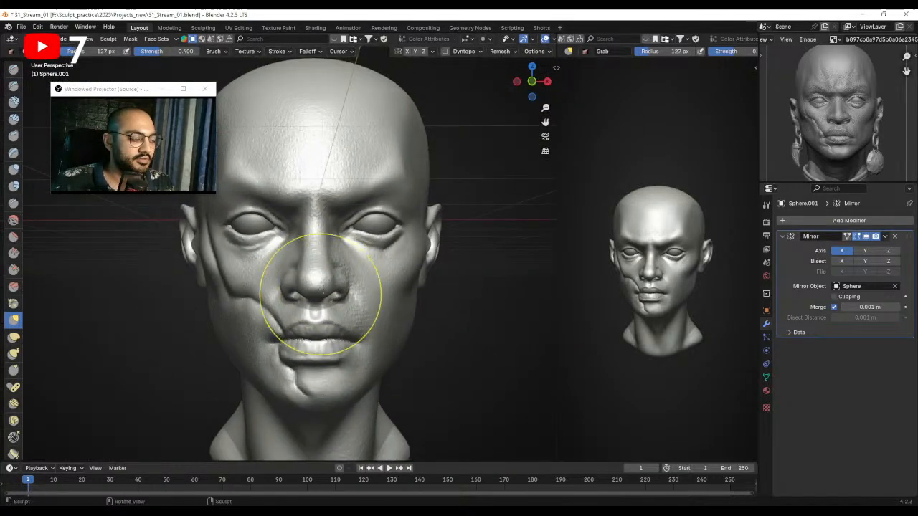
{"action": "key", "text": "f"}
{"action": "left_click", "coordinate": [409, 283]}
{"action": "key", "text": "alt+q"}
{"action": "mouse_move", "coordinate": [314, 281]}
{"action": "left_mouse_down"}
{"action": "mouse_move", "coordinate": [334, 282]}
{"action": "mouse_move", "coordinate": [297, 290]}
{"action": "left_mouse_up"}
{"action": "key", "text": "ctrl+z"}
Turn off X symmetry, set the Grab radius to 67 px and try bending the nose towards the scarred side.
{"action": "left_click", "coordinate": [407, 51]}
{"action": "key", "text": "f"}
{"action": "left_click", "coordinate": [343, 256]}
{"action": "left_click_drag", "start_coordinate": [331, 254], "coordinate": [322, 256]}
{"action": "left_click", "coordinate": [311, 247]}
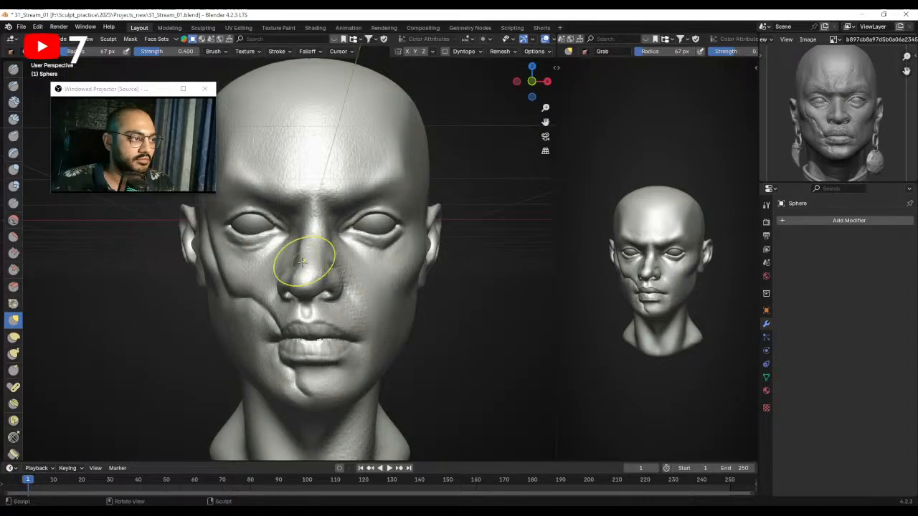
Enlarge the Grab brush radius to 82 px and try a stronger sideways shift of the nose tip and nostril.
{"action": "scroll", "coordinate": [336, 268], "scroll_direction": "down", "scroll_amount": 1}
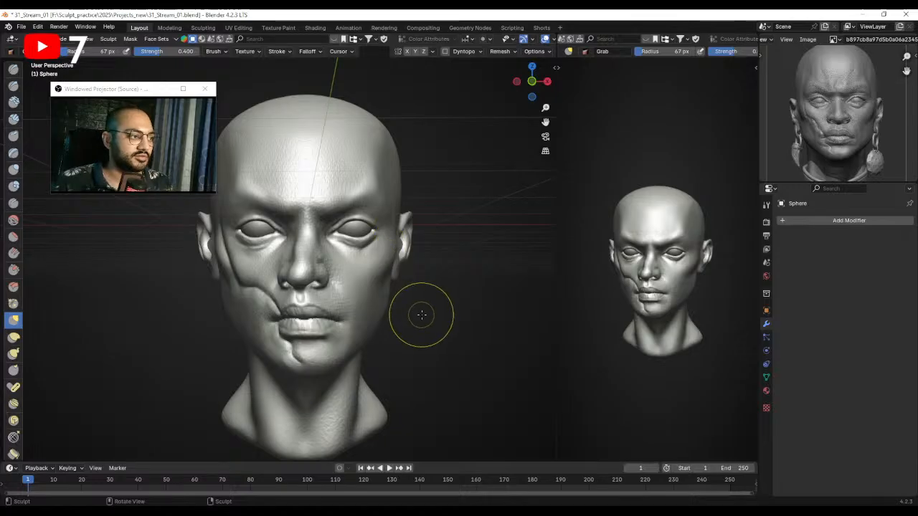
{"action": "scroll", "coordinate": [310, 262], "scroll_direction": "up", "scroll_amount": 2}
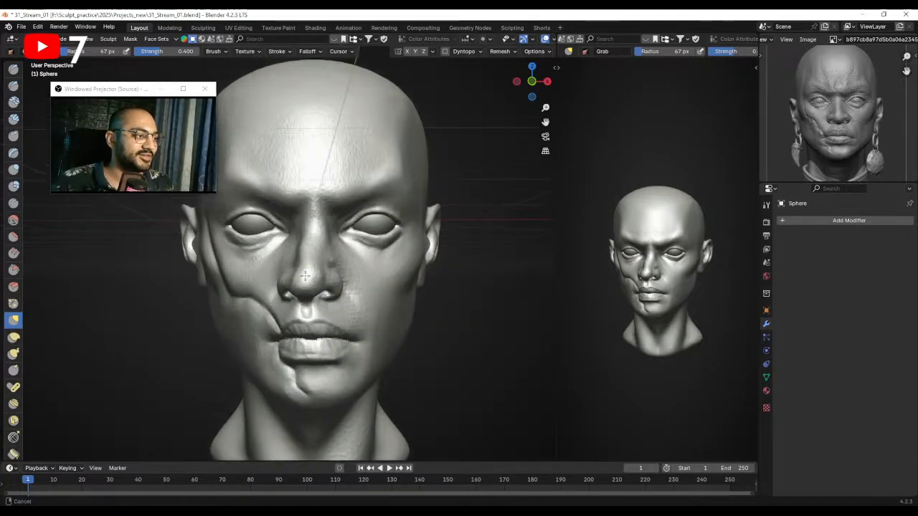
{"action": "mouse_move", "coordinate": [317, 251]}
{"action": "middle_mouse_down"}
{"action": "mouse_move", "coordinate": [297, 233]}
{"action": "mouse_move", "coordinate": [301, 263]}
{"action": "middle_mouse_up"}
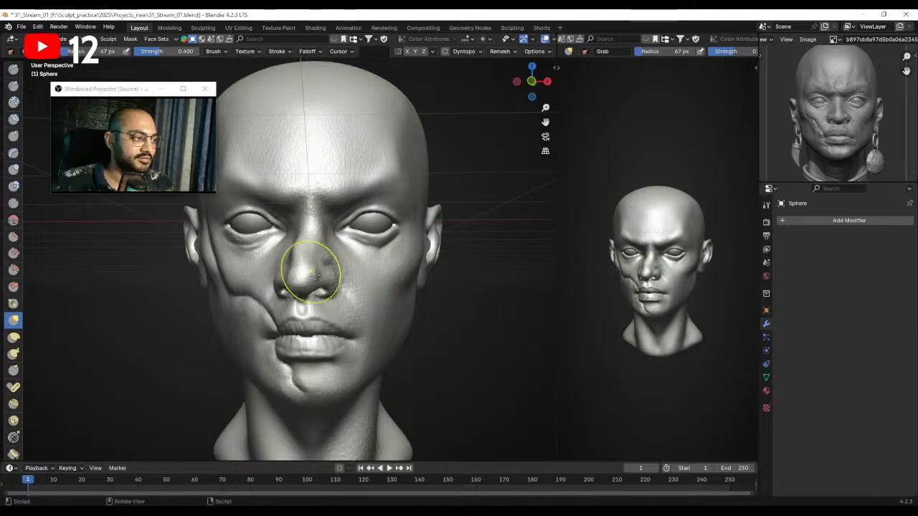
{"action": "key", "text": "bracketright"}
{"action": "left_click_drag", "start_coordinate": [334, 286], "coordinate": [320, 287]}
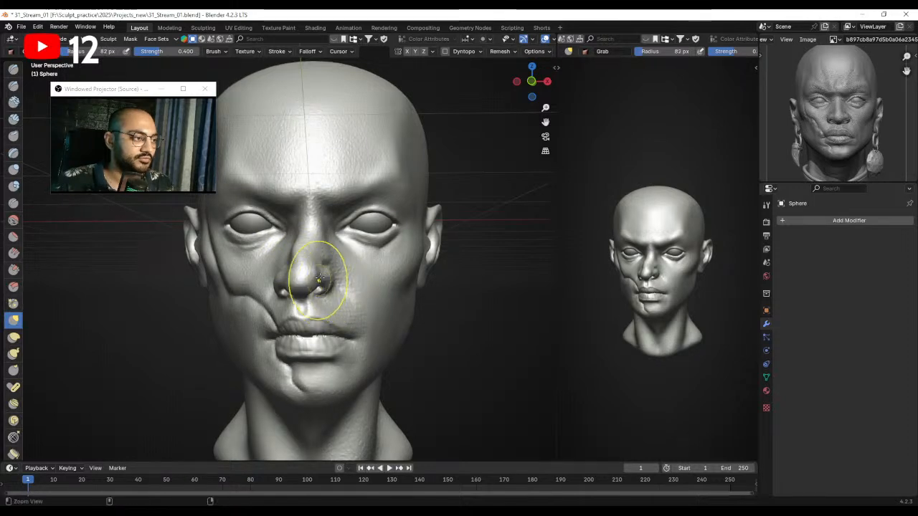
{"action": "scroll", "coordinate": [334, 287], "scroll_direction": "down", "scroll_amount": 4}
{"action": "middle_click_drag", "start_coordinate": [373, 317], "coordinate": [379, 321]}
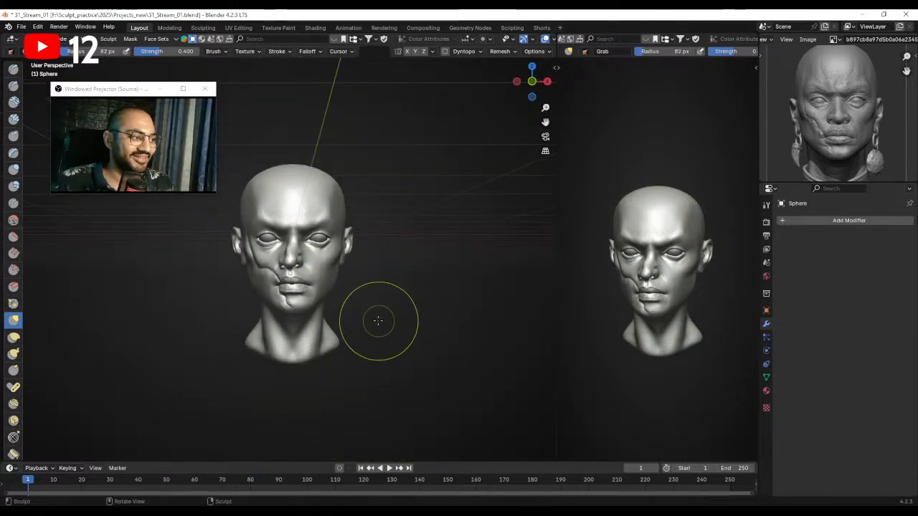
{"action": "scroll", "coordinate": [377, 287], "scroll_direction": "up", "scroll_amount": 5}
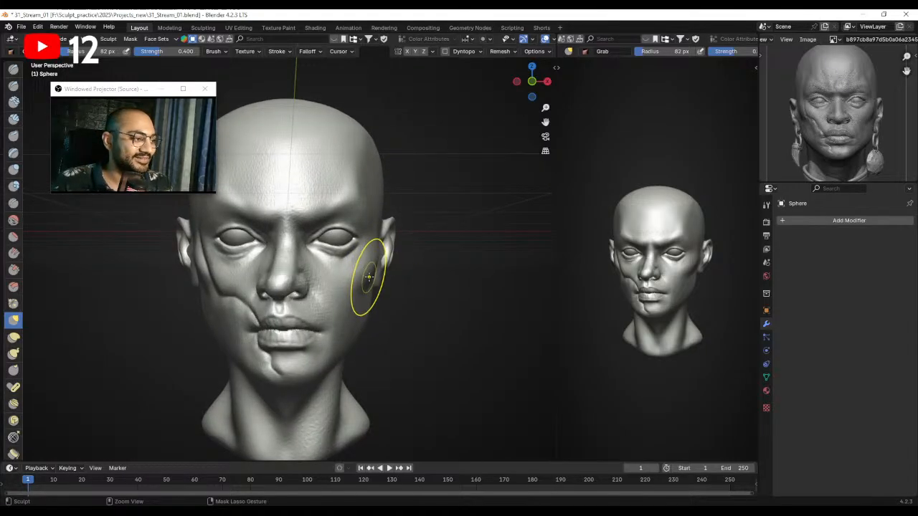
{"action": "middle_click_drag", "start_coordinate": [370, 277], "coordinate": [404, 288], "text": "shift"}
{"action": "middle_click_drag", "start_coordinate": [404, 288], "coordinate": [332, 240], "text": "ctrl"}
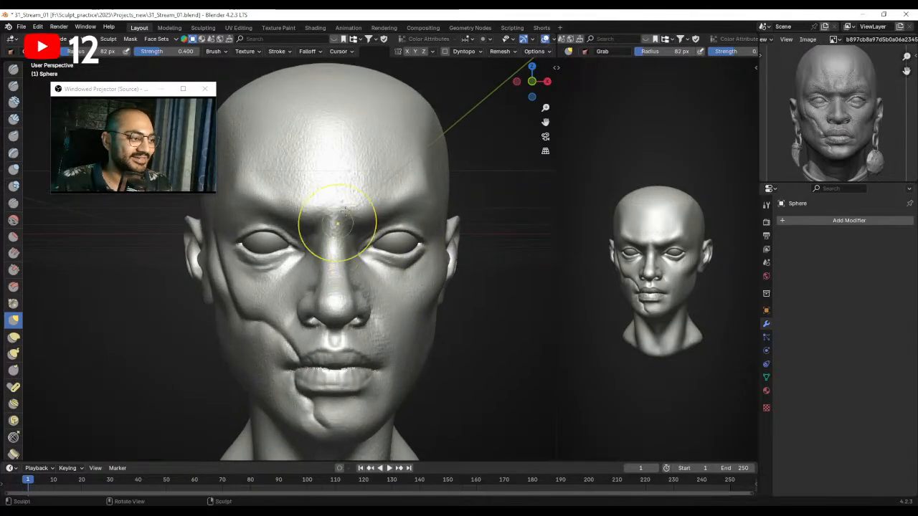
Switch sculpting to the eyeballs and focus on the eye on the scarred side.
{"action": "scroll", "coordinate": [265, 243], "scroll_direction": "up", "scroll_amount": 3}
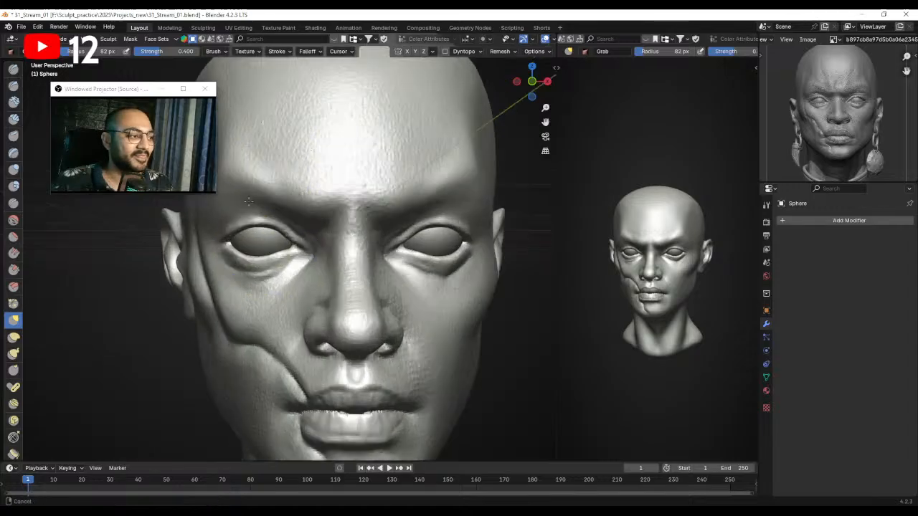
{"action": "key", "text": "alt+q"}
{"action": "scroll", "coordinate": [287, 247], "scroll_direction": "up", "scroll_amount": 3}
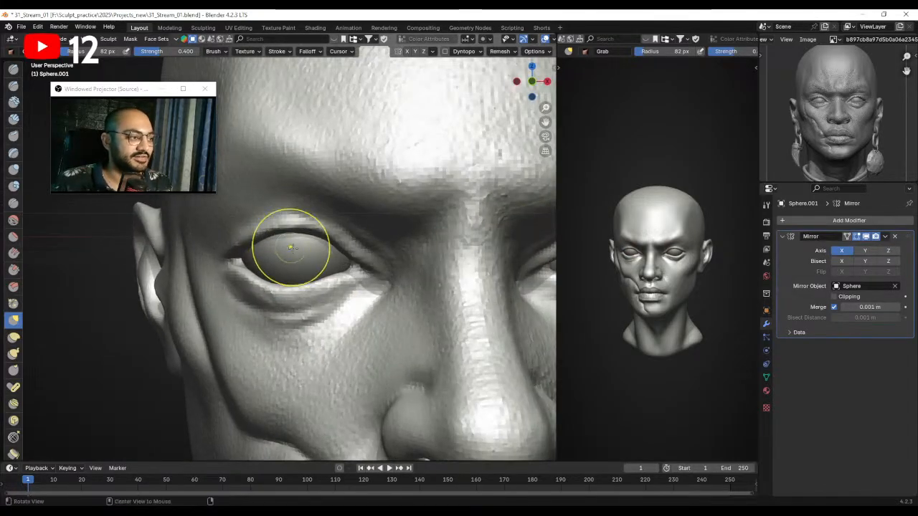
Paint a mask over the iris area of the eyeball with the Mask brush at a 41 px radius.
{"action": "key", "text": "f"}
{"action": "left_click", "coordinate": [283, 259]}
{"action": "mouse_move", "coordinate": [287, 254]}
{"action": "middle_mouse_down"}
{"action": "mouse_move", "coordinate": [289, 269]}
{"action": "mouse_move", "coordinate": [296, 242]}
{"action": "middle_mouse_up"}
{"action": "key", "text": "KP_1"}
{"action": "scroll", "coordinate": [372, 232], "scroll_direction": "up", "scroll_amount": 1}
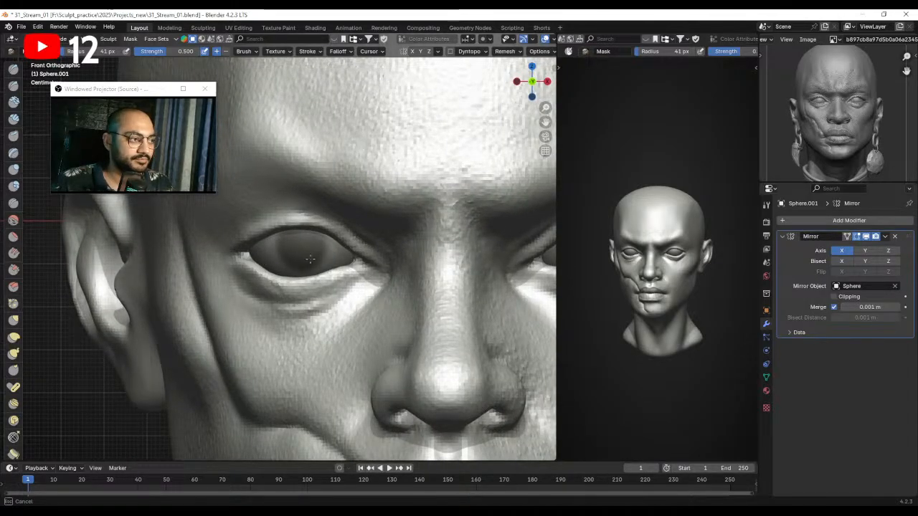
{"action": "scroll", "coordinate": [309, 245], "scroll_direction": "down", "scroll_amount": 6}
{"action": "middle_click_drag", "start_coordinate": [291, 257], "coordinate": [320, 262]}
{"action": "left_click_drag", "start_coordinate": [319, 262], "coordinate": [307, 267]}
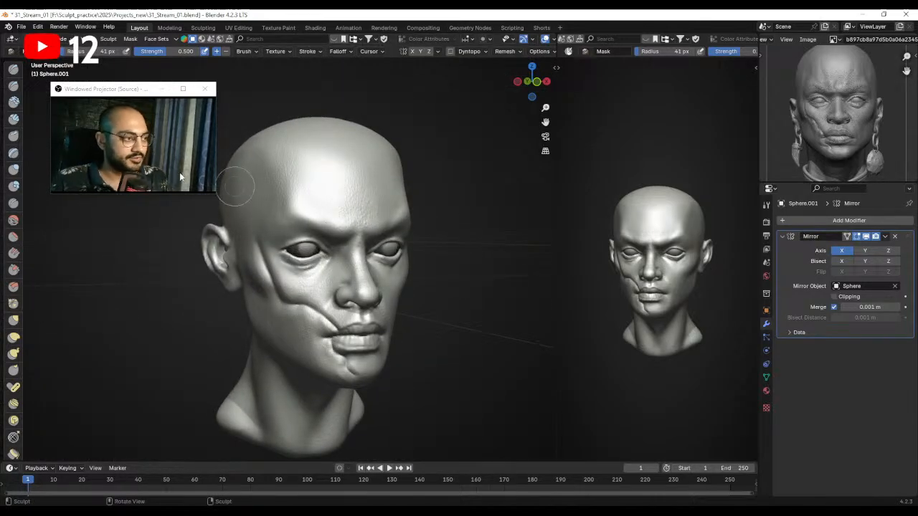
Inflate the eyeball's surface with the Inflate/Deflate brush at a 97 px radius.
{"action": "left_click", "coordinate": [13, 169]}
{"action": "scroll", "coordinate": [281, 241], "scroll_direction": "up", "scroll_amount": 4}
{"action": "mouse_move", "coordinate": [330, 244]}
{"action": "middle_mouse_down"}
{"action": "mouse_move", "coordinate": [286, 244]}
{"action": "mouse_move", "coordinate": [312, 246]}
{"action": "mouse_move", "coordinate": [297, 254]}
{"action": "mouse_move", "coordinate": [313, 257]}
{"action": "middle_mouse_up"}
{"action": "key", "text": "f"}
{"action": "left_click", "coordinate": [337, 247]}
{"action": "left_click_drag", "start_coordinate": [313, 257], "coordinate": [306, 258]}
{"action": "middle_click_drag", "start_coordinate": [304, 260], "coordinate": [302, 264]}
{"action": "scroll", "coordinate": [333, 258], "scroll_direction": "down", "scroll_amount": 2}
{"action": "left_click_drag", "start_coordinate": [338, 282], "coordinate": [368, 254], "text": "ctrl+alt"}
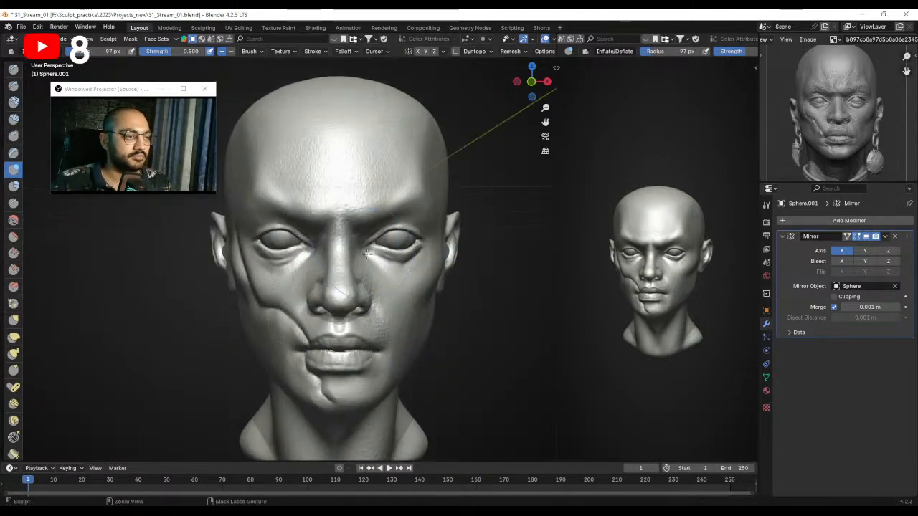
Switch to Object Mode and slightly rescale the mirrored eyeballs in their sockets.
{"action": "key", "text": "ctrl+Tab"}
{"action": "left_click_drag", "start_coordinate": [317, 270], "coordinate": [284, 242], "text": "ctrl+alt"}
{"action": "key", "text": "s"}
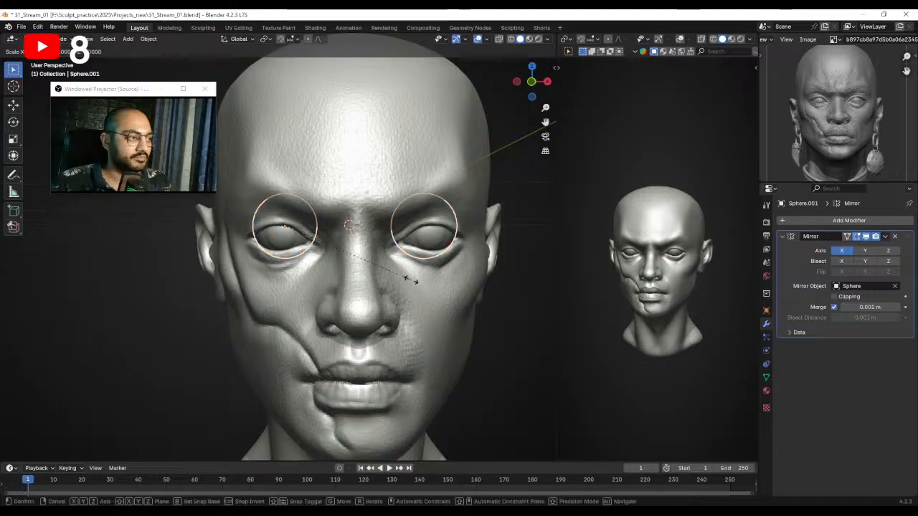
{"action": "left_click", "coordinate": [433, 284]}
{"action": "left_click", "coordinate": [504, 269]}
{"action": "left_click_drag", "start_coordinate": [504, 269], "coordinate": [453, 276], "text": "ctrl+alt"}
Select the head, return to Sculpt Mode and pull the side of the head with a 166 px Grab brush.
{"action": "left_click", "coordinate": [349, 188]}
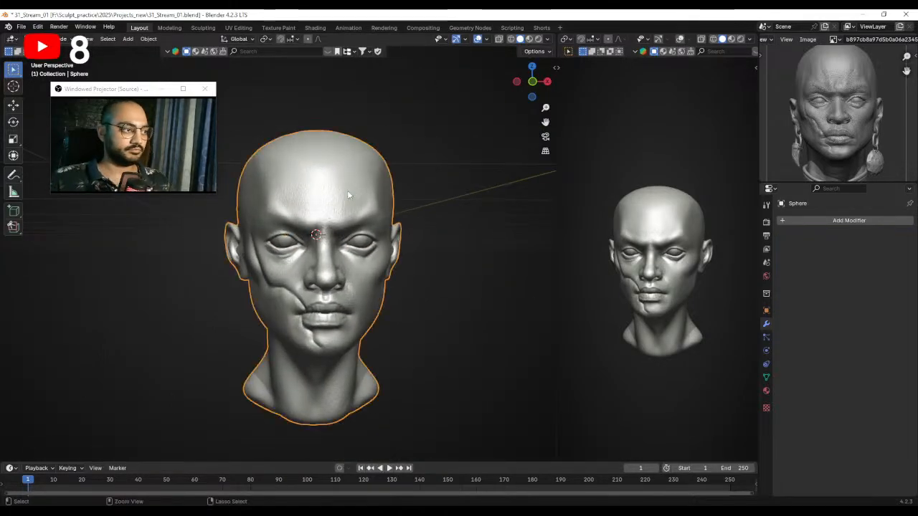
{"action": "key", "text": "ctrl+Tab"}
{"action": "mouse_move", "coordinate": [359, 148]}
{"action": "left_mouse_down", "text": "ctrl+alt"}
{"action": "mouse_move", "coordinate": [388, 218]}
{"action": "mouse_move", "coordinate": [336, 241]}
{"action": "mouse_move", "coordinate": [373, 237]}
{"action": "left_mouse_up", "text": "ctrl+alt"}
{"action": "key", "text": "g"}
{"action": "key", "text": "f"}
{"action": "left_click", "coordinate": [320, 231]}
{"action": "key", "text": "f"}
{"action": "left_click", "coordinate": [387, 240]}
{"action": "left_click_drag", "start_coordinate": [276, 230], "coordinate": [261, 227]}
Enable X-axis symmetry and adjust the head's side and cheek contours with the Grab brush.
{"action": "left_click", "coordinate": [406, 51]}
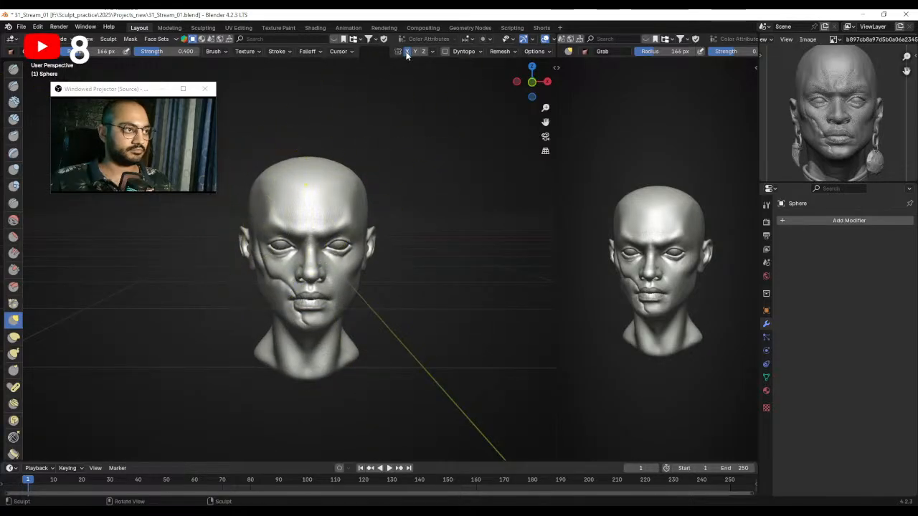
{"action": "right_click", "coordinate": [365, 161]}
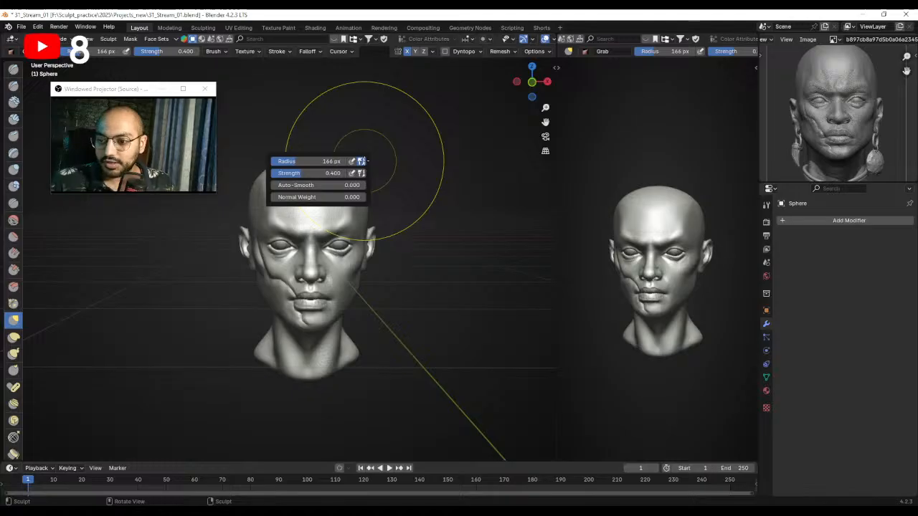
{"action": "mouse_move", "coordinate": [309, 261]}
{"action": "left_mouse_down", "text": "ctrl+alt"}
{"action": "mouse_move", "coordinate": [305, 239]}
{"action": "mouse_move", "coordinate": [324, 245]}
{"action": "mouse_move", "coordinate": [318, 232]}
{"action": "mouse_move", "coordinate": [277, 230]}
{"action": "left_mouse_up", "text": "ctrl+alt"}
{"action": "key", "text": "f"}
{"action": "left_click", "coordinate": [299, 231]}
{"action": "mouse_move", "coordinate": [297, 229]}
{"action": "left_mouse_down", "text": "alt"}
{"action": "mouse_move", "coordinate": [286, 230]}
{"action": "mouse_move", "coordinate": [294, 218]}
{"action": "mouse_move", "coordinate": [275, 237]}
{"action": "mouse_move", "coordinate": [300, 237]}
{"action": "left_mouse_up", "text": "alt"}
{"action": "key", "text": "f"}
{"action": "left_click", "coordinate": [279, 235]}
{"action": "key", "text": "f"}
{"action": "left_click", "coordinate": [312, 241]}
{"action": "left_click_drag", "start_coordinate": [275, 308], "coordinate": [278, 317]}
{"action": "mouse_move", "coordinate": [267, 286]}
{"action": "left_mouse_down", "text": "ctrl+alt"}
{"action": "mouse_move", "coordinate": [262, 267]}
{"action": "mouse_move", "coordinate": [270, 274]}
{"action": "left_mouse_up", "text": "ctrl+alt"}
{"action": "key", "text": "f"}
{"action": "left_click", "coordinate": [336, 240]}
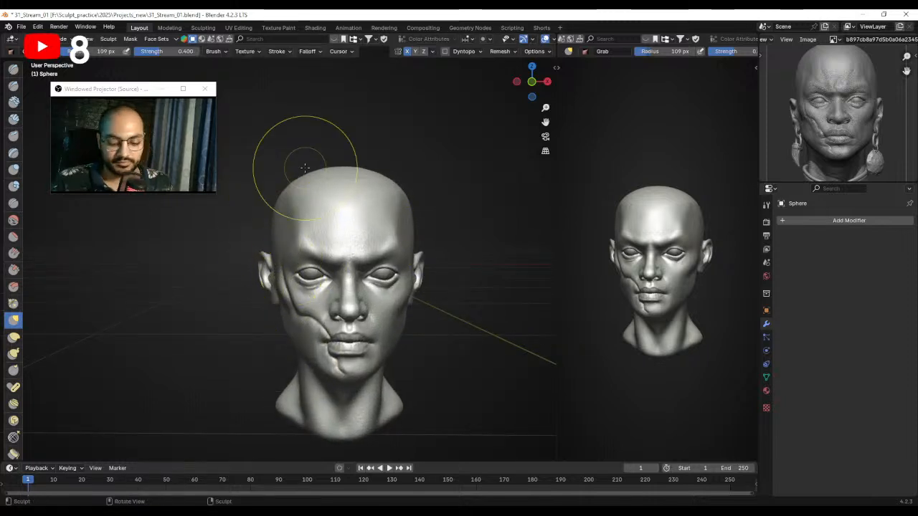
Refine the head's outline symmetrically from the front with the Grab brush, varying its radius.
{"action": "key", "text": "KP_1"}
{"action": "key", "text": "f"}
{"action": "left_click", "coordinate": [314, 185]}
{"action": "mouse_move", "coordinate": [316, 188]}
{"action": "left_mouse_down", "text": "alt+shift"}
{"action": "mouse_move", "coordinate": [316, 201]}
{"action": "mouse_move", "coordinate": [307, 183]}
{"action": "left_mouse_up", "text": "alt+shift"}
{"action": "key", "text": "f"}
{"action": "left_click", "coordinate": [279, 231]}
{"action": "left_click_drag", "start_coordinate": [277, 247], "coordinate": [272, 228]}
{"action": "key", "text": "f"}
{"action": "left_click", "coordinate": [259, 229]}
{"action": "left_click", "coordinate": [271, 230]}
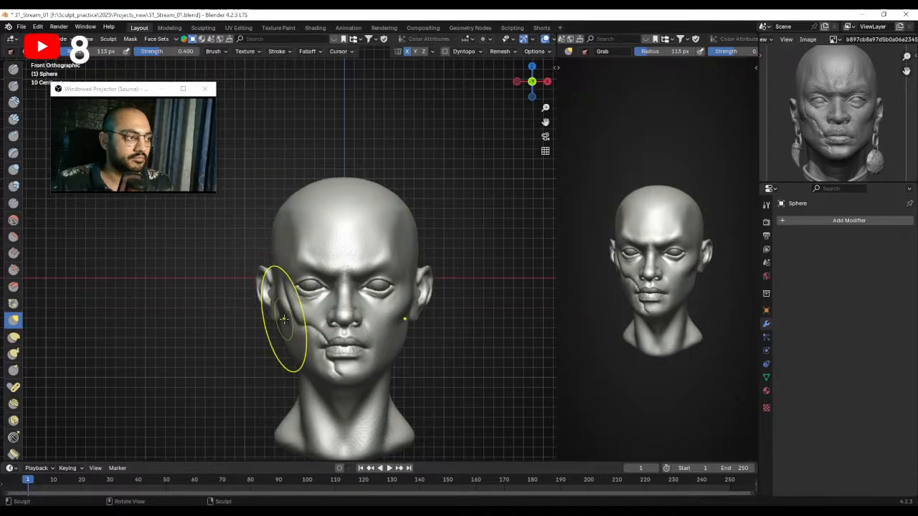
Switch to Object Mode and add a torus with 12 major segments.
{"action": "mouse_move", "coordinate": [287, 337]}
{"action": "middle_mouse_down"}
{"action": "mouse_move", "coordinate": [284, 255]}
{"action": "mouse_move", "coordinate": [337, 301]}
{"action": "mouse_move", "coordinate": [320, 276]}
{"action": "mouse_move", "coordinate": [300, 273]}
{"action": "middle_mouse_up"}
{"action": "key", "text": "ctrl+Tab"}
{"action": "left_click", "coordinate": [300, 273]}
{"action": "left_click", "coordinate": [398, 278]}
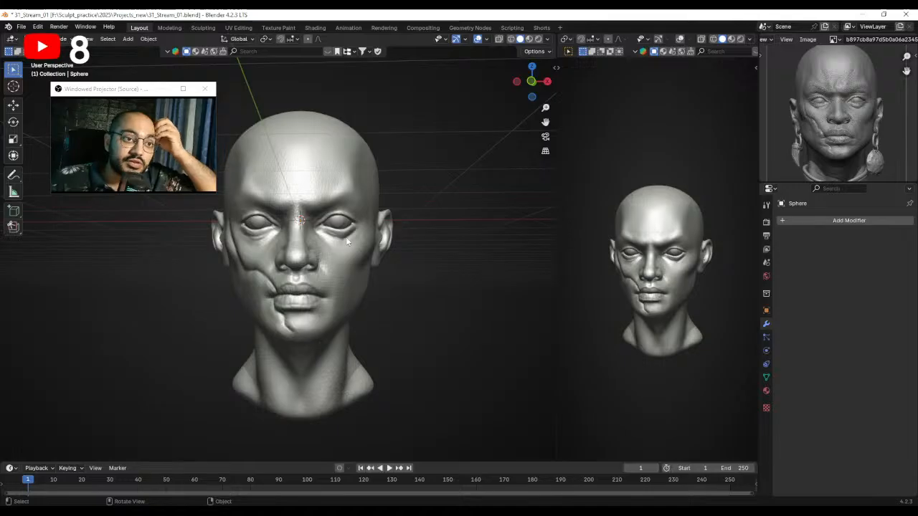
{"action": "key", "text": "shift+a"}
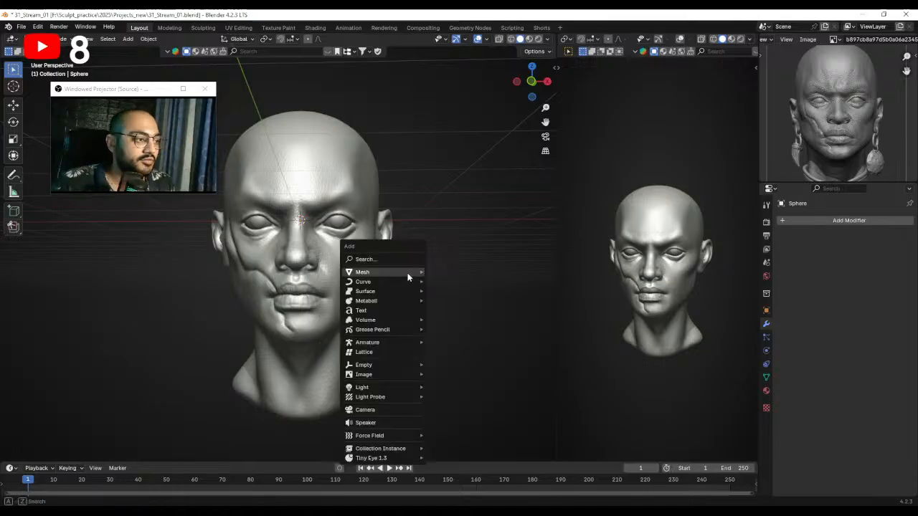
{"action": "mouse_move", "coordinate": [408, 272]}
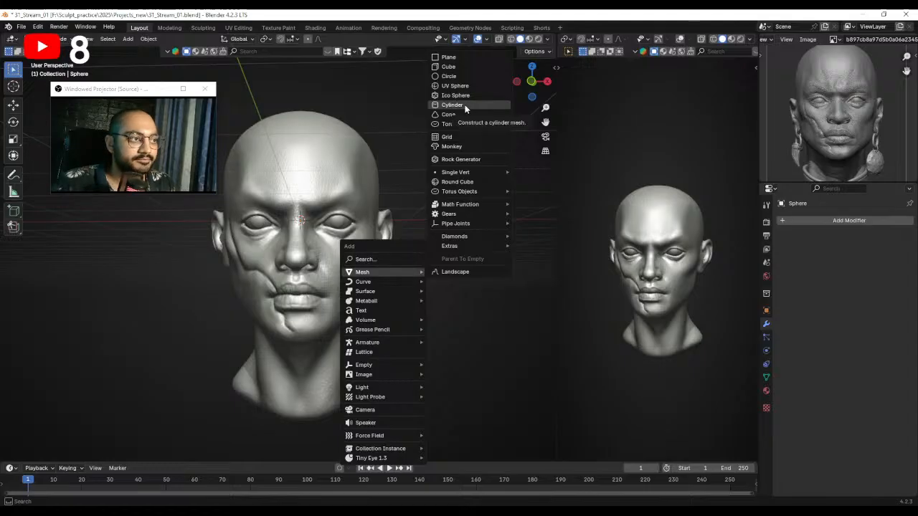
{"action": "left_click", "coordinate": [466, 124]}
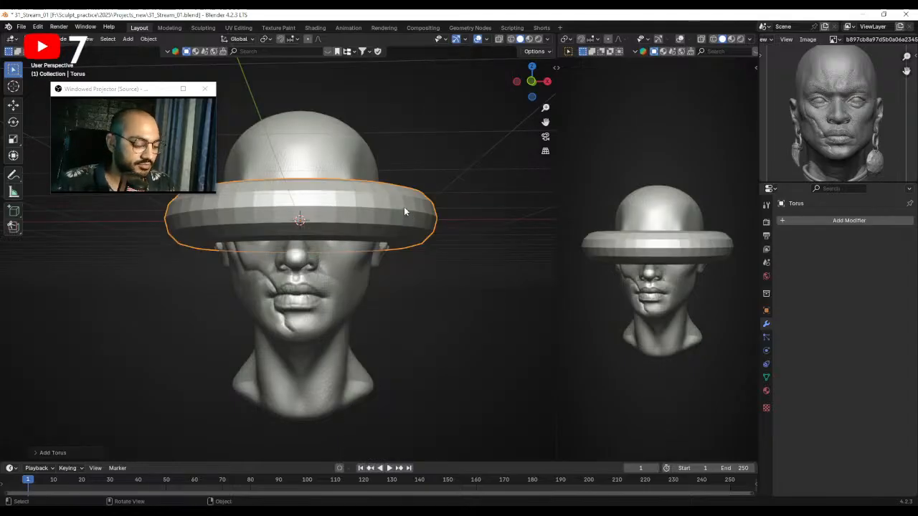
{"action": "left_click", "coordinate": [34, 451]}
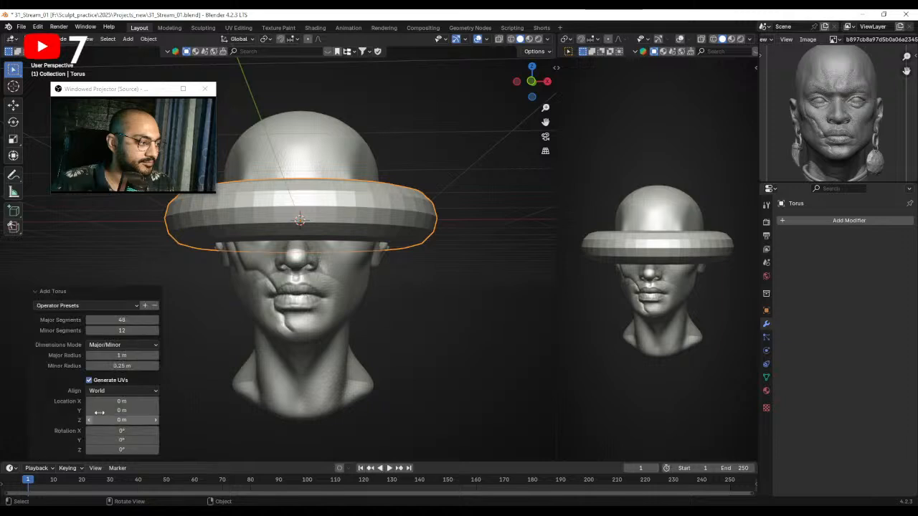
{"action": "left_click", "coordinate": [120, 320]}
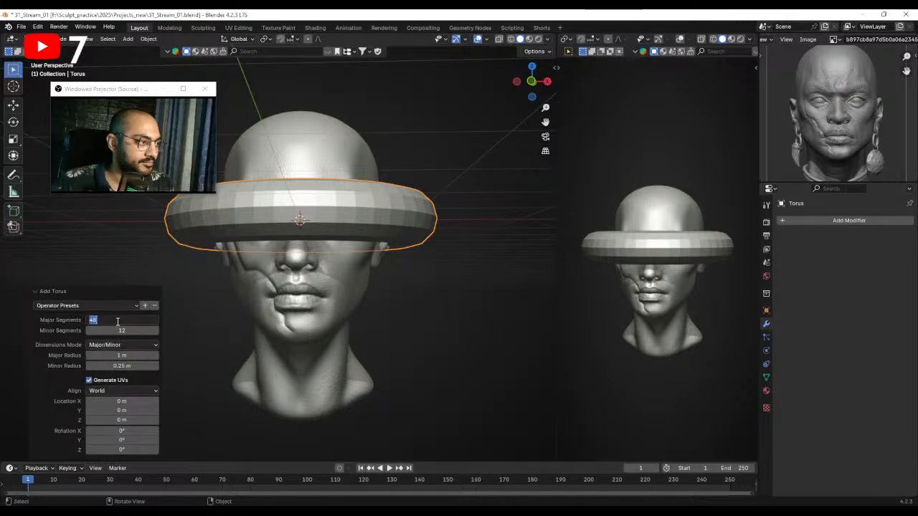
{"action": "type", "text": "12"}
{"action": "key", "text": "Return"}
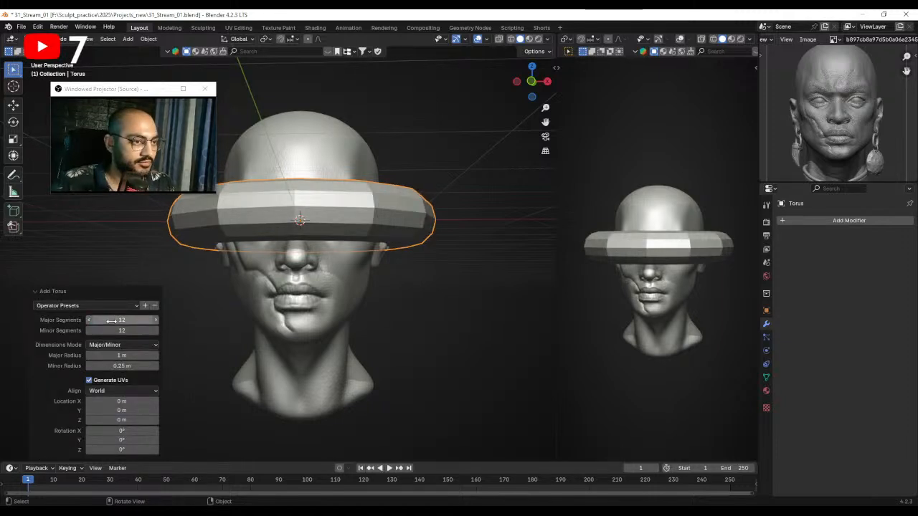
Rotate the torus 90 degrees about the X axis so it stands upright.
{"action": "scroll", "coordinate": [431, 219], "scroll_direction": "down", "scroll_amount": 3}
{"action": "middle_click_drag", "start_coordinate": [408, 239], "coordinate": [404, 244]}
{"action": "type", "text": "rx"}
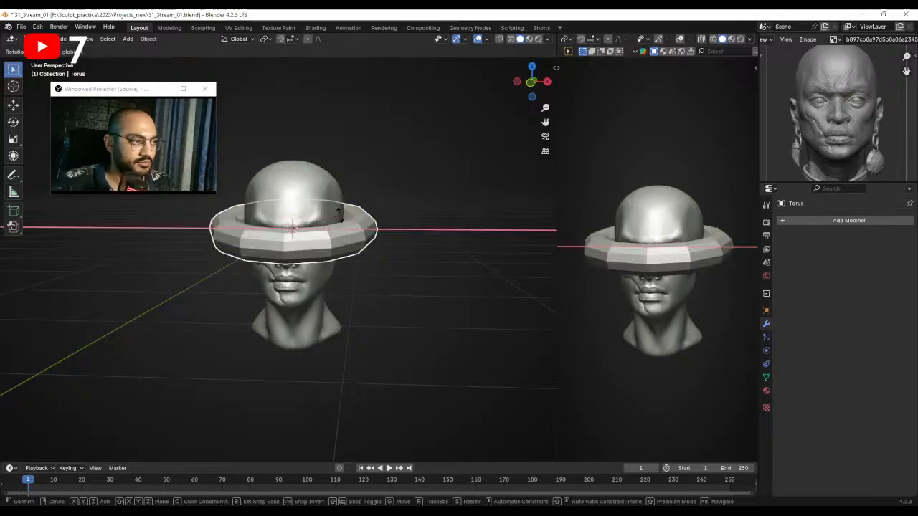
{"action": "type", "text": "90"}
{"action": "key", "text": "Return"}
Move the torus beside the head and scale it by about 0.593.
{"action": "middle_click_drag", "start_coordinate": [318, 264], "coordinate": [300, 242], "text": "shift"}
{"action": "middle_click_drag", "start_coordinate": [301, 241], "coordinate": [303, 211], "text": "ctrl"}
{"action": "middle_click_drag", "start_coordinate": [302, 211], "coordinate": [269, 227], "text": "shift"}
{"action": "key", "text": "g"}
{"action": "left_click", "coordinate": [508, 284]}
{"action": "key", "text": "s"}
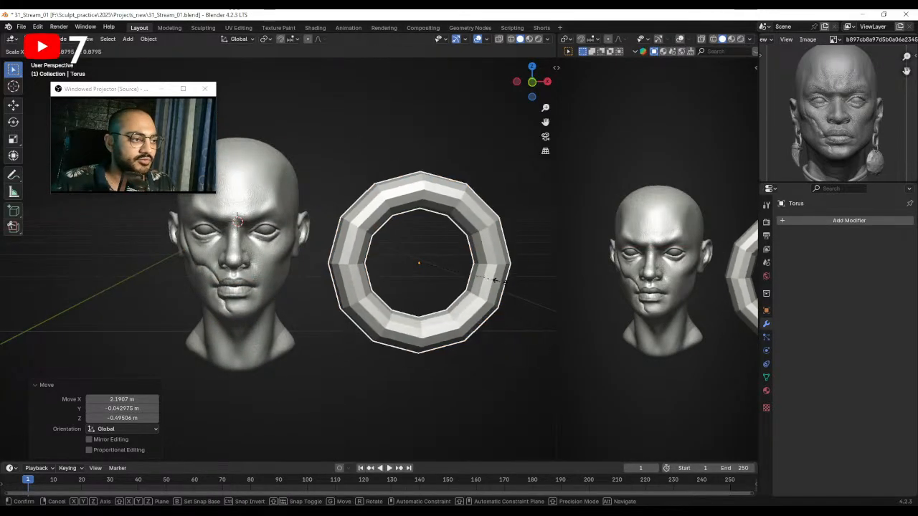
{"action": "left_click", "coordinate": [471, 284]}
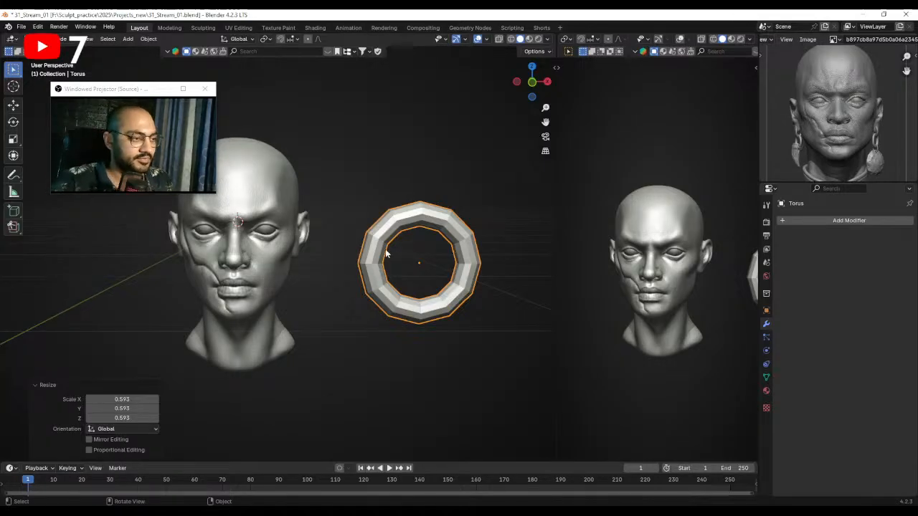
In Edit Mode with X mirroring enabled, move the torus's side edge loops inward along X to straighten its sides.
{"action": "key", "text": "Tab"}
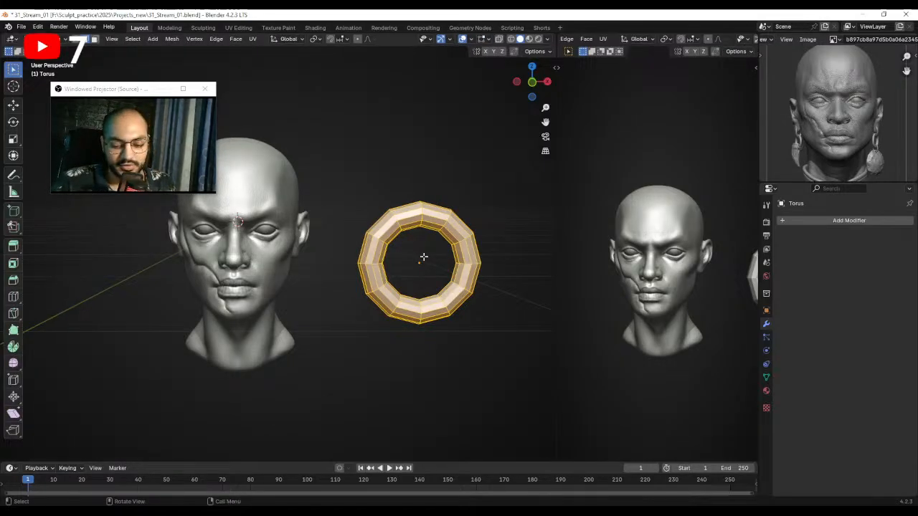
{"action": "key", "text": "KP_1"}
{"action": "middle_click_drag", "start_coordinate": [420, 256], "coordinate": [308, 251], "text": "shift"}
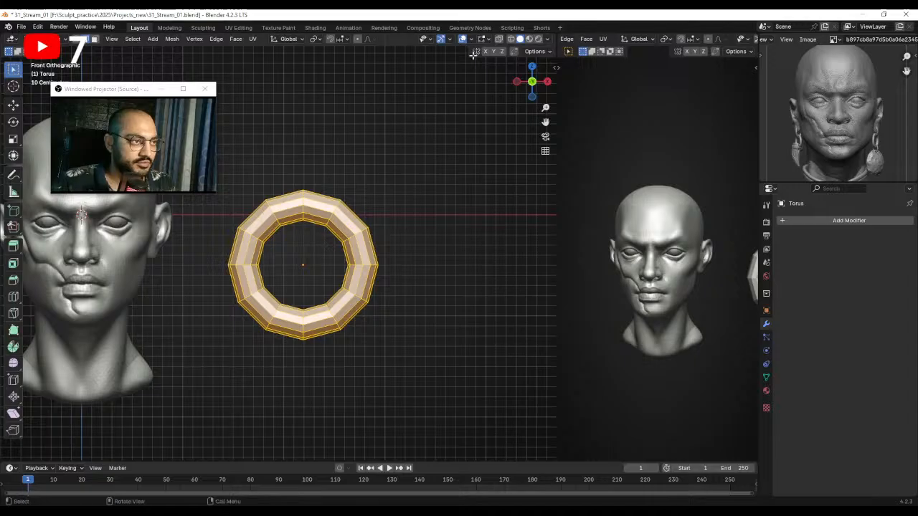
{"action": "scroll", "coordinate": [279, 248], "scroll_direction": "up", "scroll_amount": 2}
{"action": "left_click", "coordinate": [244, 271], "text": "alt"}
{"action": "key", "text": "g"}
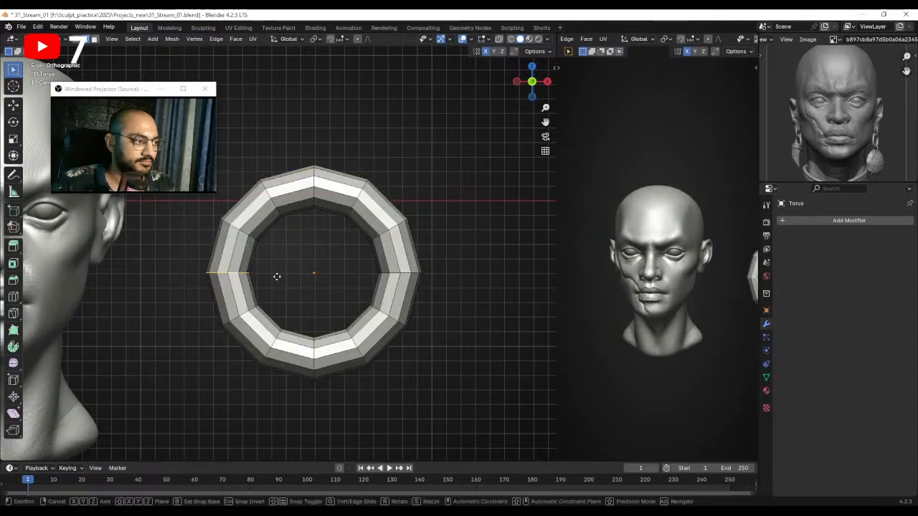
{"action": "key", "text": "x"}
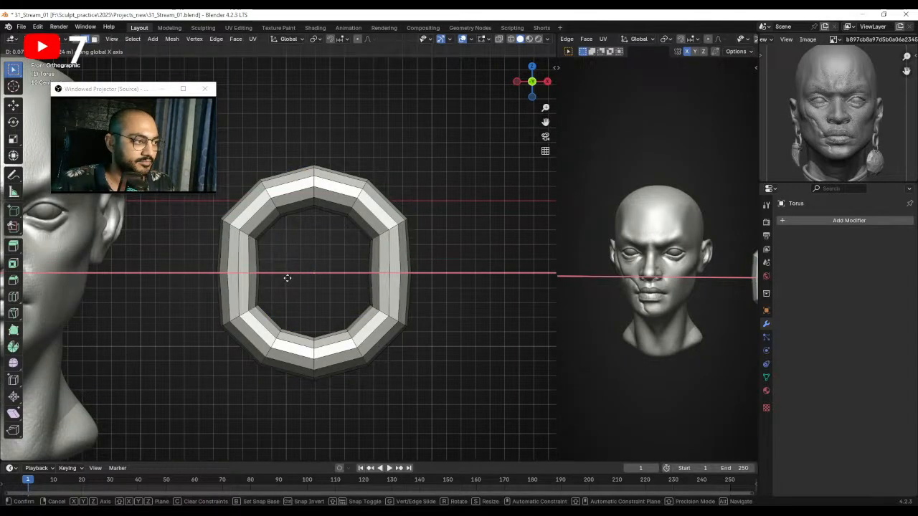
{"action": "left_click", "coordinate": [311, 273]}
Select the upper part of the torus in wireframe and raise it along Z to form an elongated chain link.
{"action": "scroll", "coordinate": [348, 252], "scroll_direction": "down", "scroll_amount": 3}
{"action": "key", "text": "shift+z"}
{"action": "left_click_drag", "start_coordinate": [360, 251], "coordinate": [236, 194]}
{"action": "key", "text": "g"}
{"action": "key", "text": "z"}
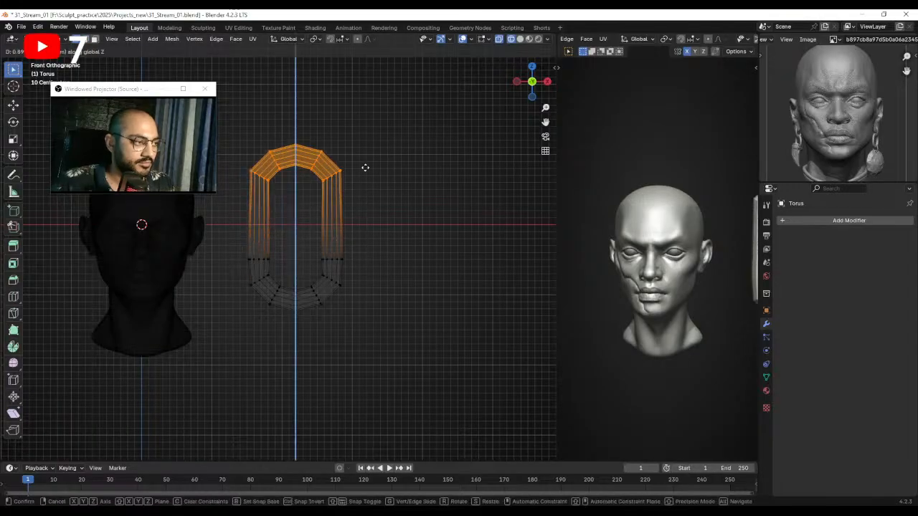
{"action": "left_click", "coordinate": [365, 163]}
Move the link's side edge loops up about 0.477 m along Z to centre them between its rounded ends.
{"action": "left_click_drag", "start_coordinate": [226, 235], "coordinate": [370, 264]}
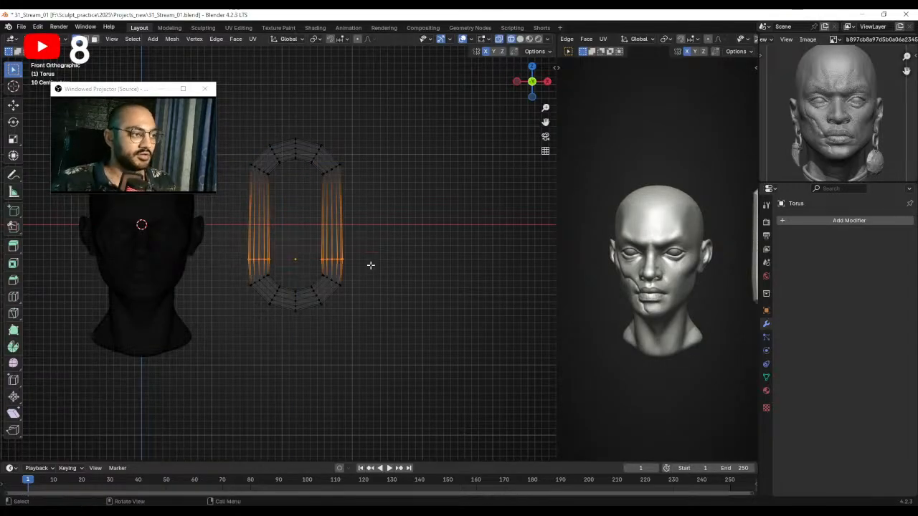
{"action": "key", "text": "g"}
{"action": "key", "text": "z"}
{"action": "left_click", "coordinate": [371, 233]}
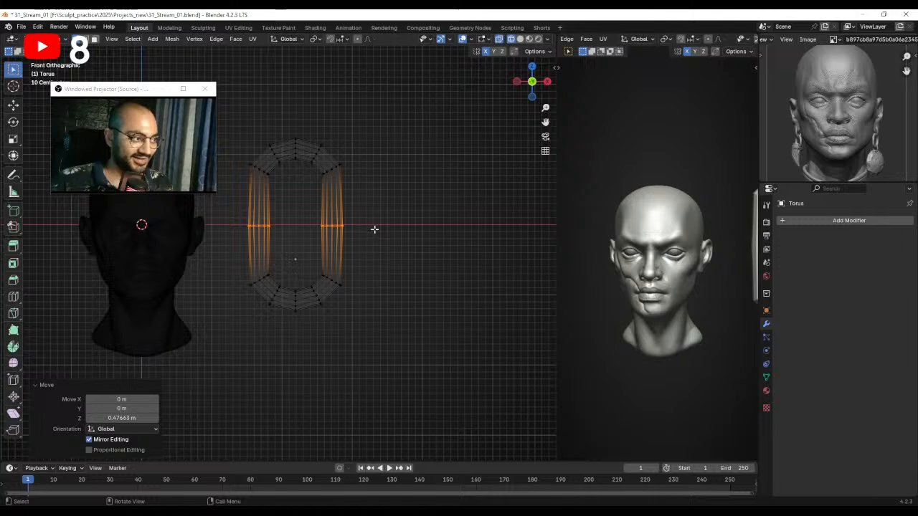
Return to Object Mode with solid shading and scale the chain link by about 0.443.
{"action": "key", "text": "Tab"}
{"action": "scroll", "coordinate": [352, 237], "scroll_direction": "down", "scroll_amount": 3}
{"action": "left_click", "coordinate": [335, 242]}
{"action": "middle_click_drag", "start_coordinate": [337, 243], "coordinate": [354, 250]}
{"action": "key", "text": "shift+z"}
{"action": "key", "text": "shift+z"}
{"action": "key", "text": "shift+z"}
{"action": "left_click", "coordinate": [333, 243]}
{"action": "scroll", "coordinate": [333, 243], "scroll_direction": "up", "scroll_amount": 3}
{"action": "key", "text": "s"}
{"action": "left_click", "coordinate": [315, 252]}
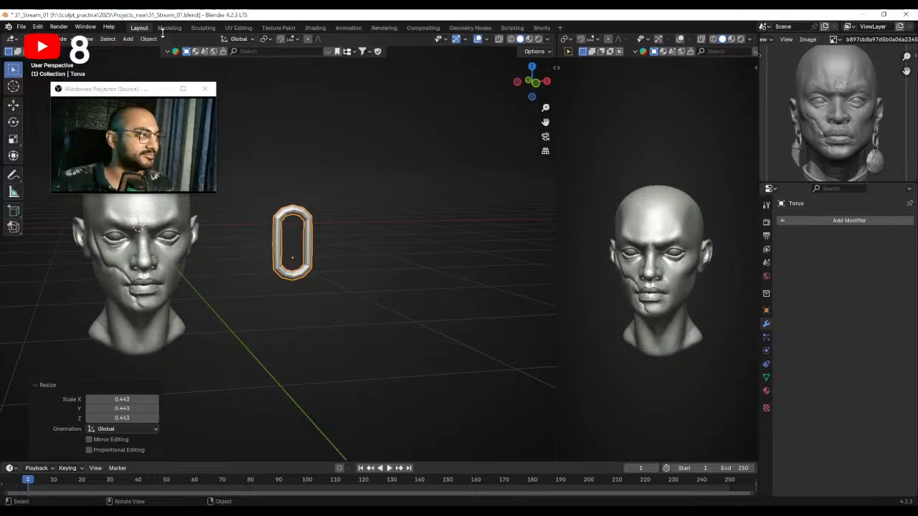
Set the link's origin to its center of mass (surface).
{"action": "left_click", "coordinate": [149, 39]}
{"action": "mouse_move", "coordinate": [195, 63]}
{"action": "left_click", "coordinate": [329, 93]}
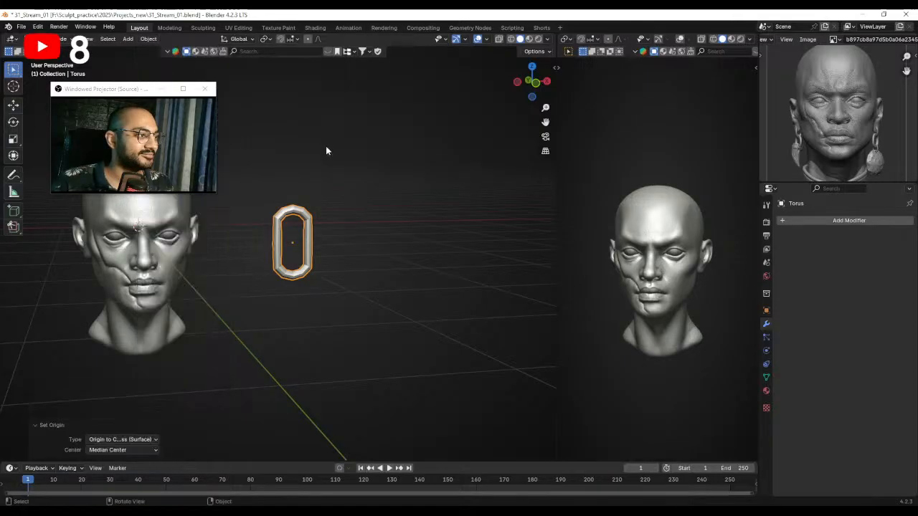
Move the link close to the ear and scale it by about 0.446.
{"action": "scroll", "coordinate": [333, 179], "scroll_direction": "up", "scroll_amount": 2}
{"action": "middle_click_drag", "start_coordinate": [344, 215], "coordinate": [415, 186], "text": "shift"}
{"action": "key", "text": "g"}
{"action": "left_click", "coordinate": [297, 226]}
{"action": "middle_click_drag", "start_coordinate": [296, 226], "coordinate": [204, 237]}
{"action": "key", "text": "s"}
{"action": "left_click", "coordinate": [319, 244]}
{"action": "middle_click_drag", "start_coordinate": [319, 243], "coordinate": [374, 250]}
{"action": "scroll", "coordinate": [273, 248], "scroll_direction": "up", "scroll_amount": 3}
{"action": "middle_click_drag", "start_coordinate": [272, 249], "coordinate": [361, 272], "text": "shift"}
{"action": "scroll", "coordinate": [361, 272], "scroll_direction": "up", "scroll_amount": 2}
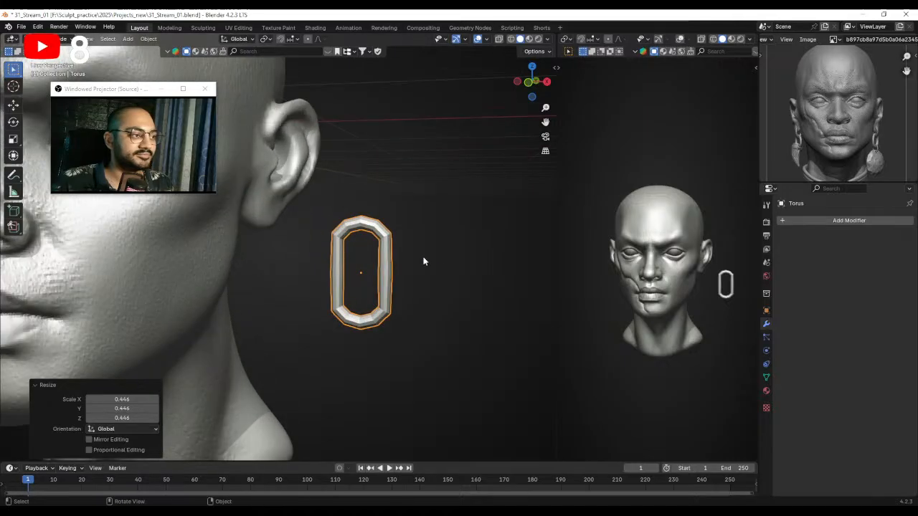
Scale the link by about 0.770 along Z and 0.788 along X.
{"action": "key", "text": "s"}
{"action": "key", "text": "z"}
{"action": "left_click", "coordinate": [425, 265]}
{"action": "key", "text": "s"}
{"action": "key", "text": "y"}
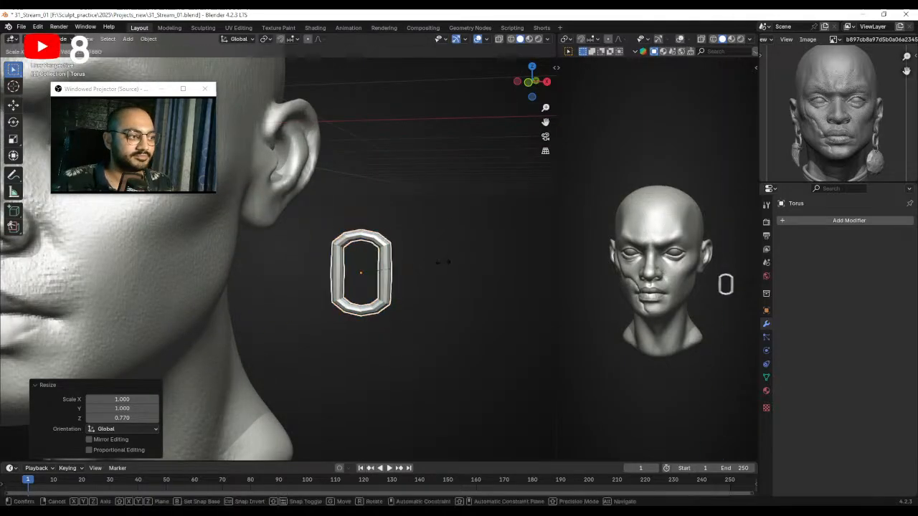
{"action": "right_click", "coordinate": [430, 264]}
{"action": "key", "text": "s"}
{"action": "key", "text": "x"}
{"action": "left_click", "coordinate": [424, 263]}
Move the link onto the earlobe, scale it down slightly and reposition it so it passes through the lobe.
{"action": "key", "text": "g"}
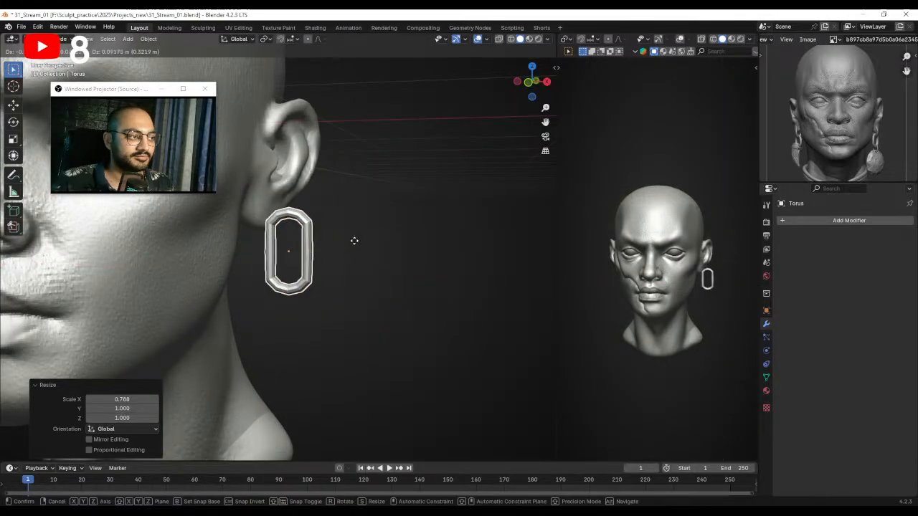
{"action": "left_click", "coordinate": [328, 235]}
{"action": "key", "text": "s"}
{"action": "left_click", "coordinate": [356, 243]}
{"action": "key", "text": "g"}
{"action": "left_click", "coordinate": [352, 238]}
{"action": "left_click", "coordinate": [373, 244]}
{"action": "middle_click_drag", "start_coordinate": [373, 245], "coordinate": [373, 249]}
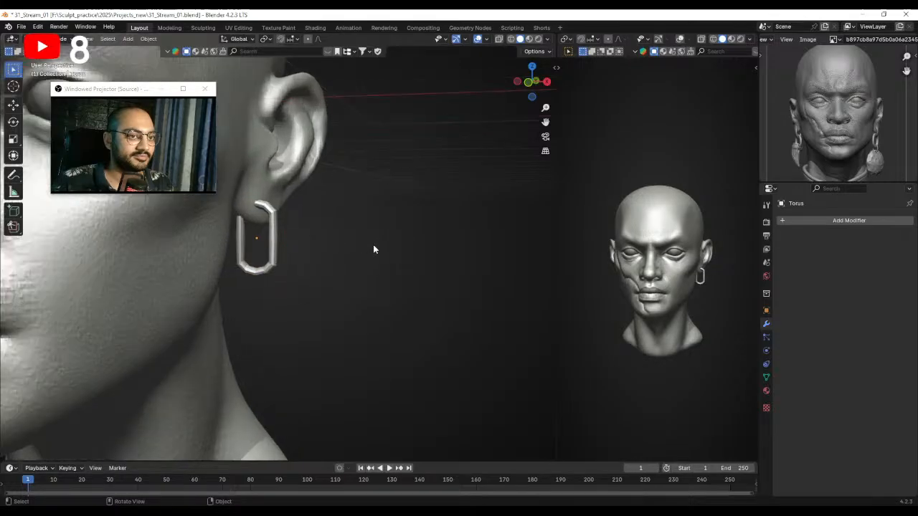
Fatten the whole mesh of the earring link along its normals to make the link thicker.
{"action": "left_click", "coordinate": [275, 231]}
{"action": "key", "text": "Tab"}
{"action": "middle_click_drag", "start_coordinate": [283, 225], "coordinate": [312, 260]}
{"action": "key", "text": "Tab"}
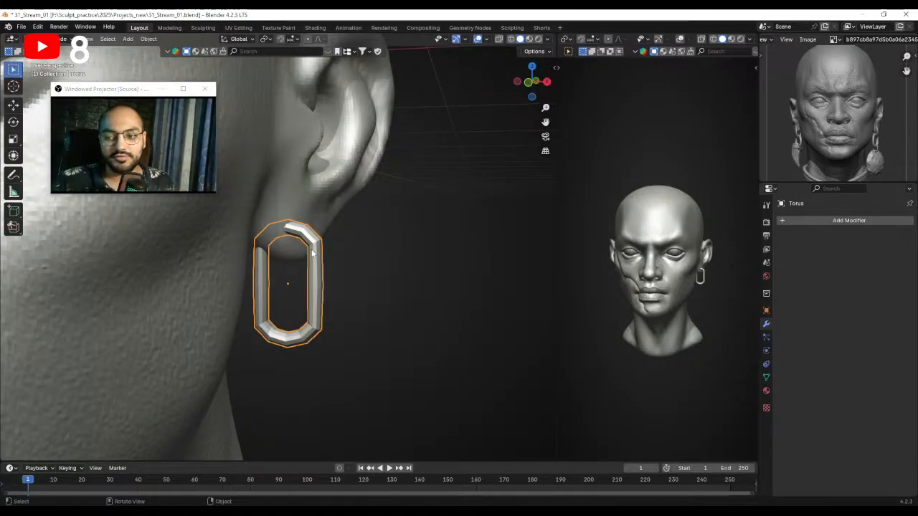
{"action": "key", "text": "Tab"}
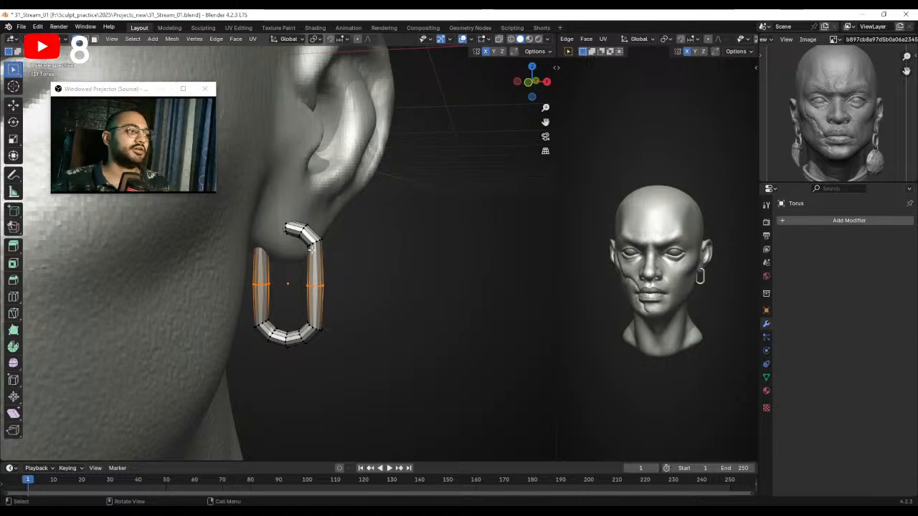
{"action": "key", "text": "a"}
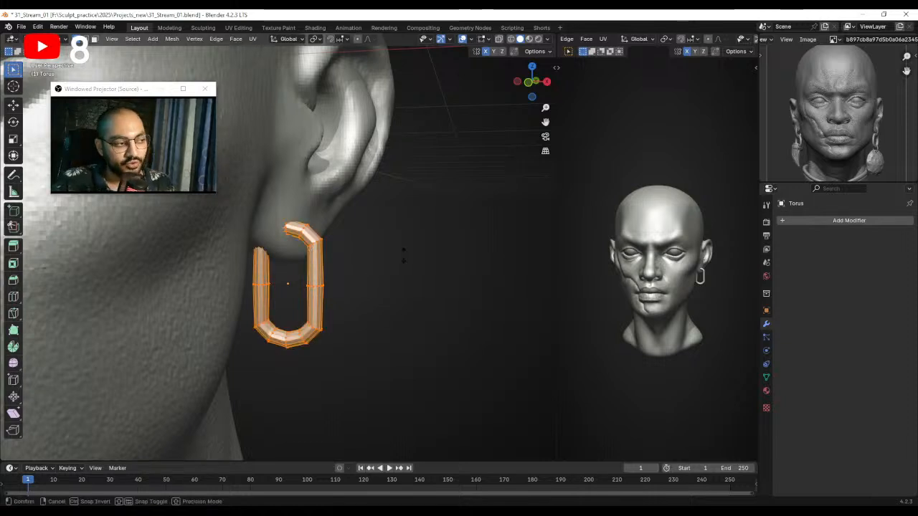
{"action": "key", "text": "alt+s"}
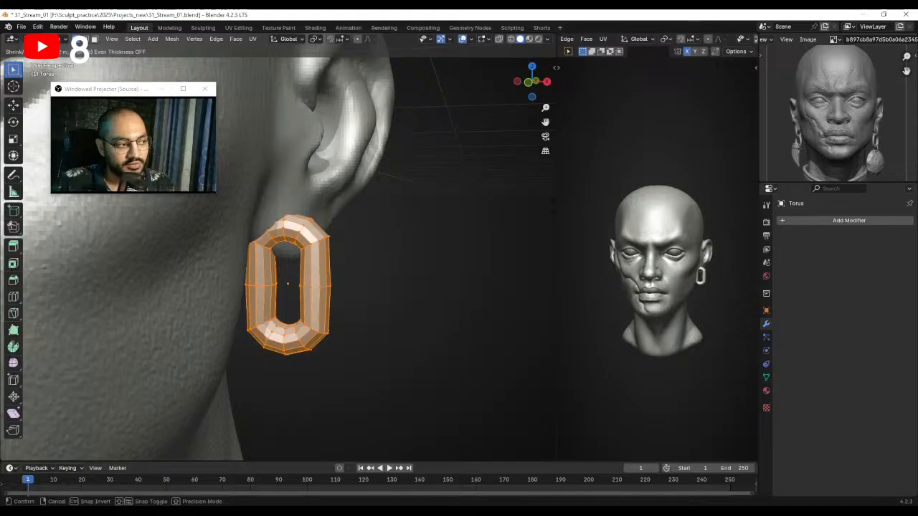
{"action": "left_click", "coordinate": [528, 207]}
{"action": "middle_click_drag", "start_coordinate": [416, 240], "coordinate": [382, 252]}
{"action": "key", "text": "g"}
{"action": "left_click", "coordinate": [335, 257]}
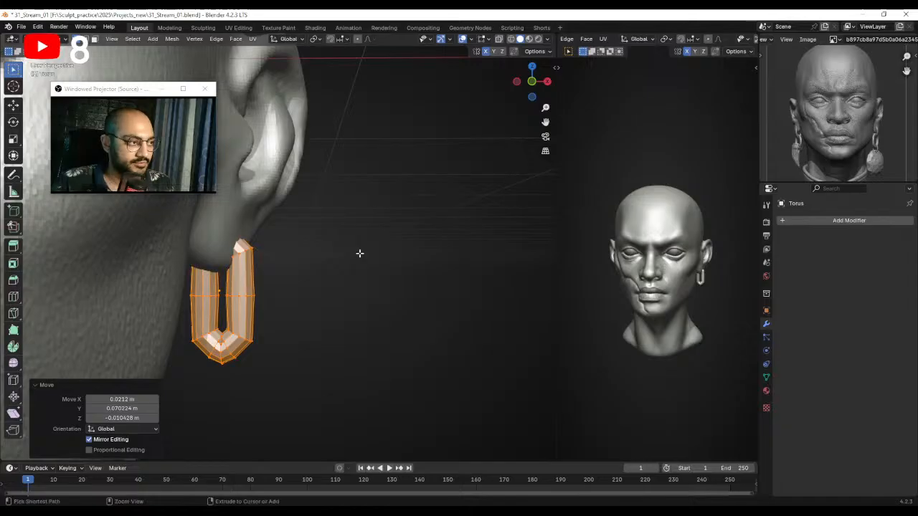
{"action": "key", "text": "ctrl+z"}
Reposition and scale the thickened link's mesh so it passes through the earlobe.
{"action": "key", "text": "g"}
{"action": "middle_click_drag", "start_coordinate": [459, 211], "coordinate": [330, 230]}
{"action": "left_click", "coordinate": [438, 223]}
{"action": "key", "text": "g"}
{"action": "left_click", "coordinate": [382, 246]}
{"action": "middle_click_drag", "start_coordinate": [378, 250], "coordinate": [341, 283]}
{"action": "key", "text": "s"}
{"action": "left_click", "coordinate": [432, 251]}
{"action": "key", "text": "g"}
{"action": "left_click", "coordinate": [441, 251]}
{"action": "left_click", "coordinate": [440, 252]}
{"action": "scroll", "coordinate": [441, 252], "scroll_direction": "down", "scroll_amount": 1}
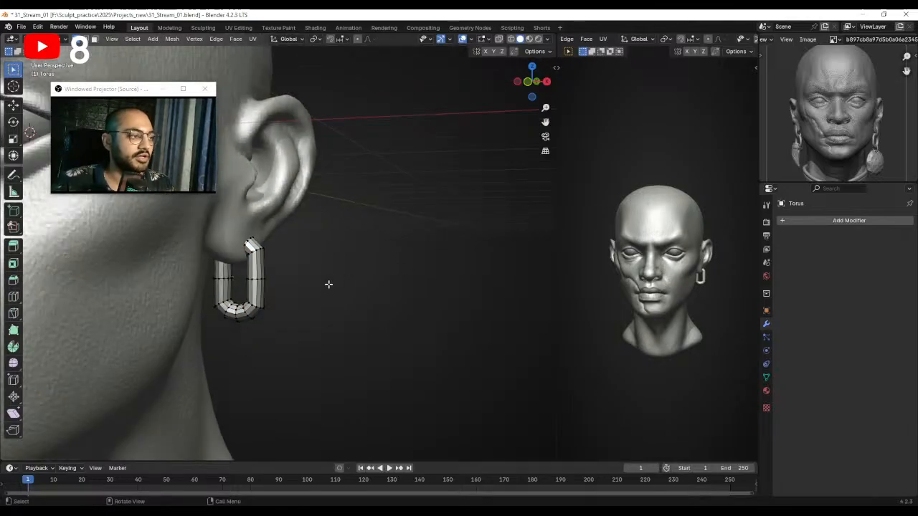
Duplicate the link and move the copy about 0.15 m down along the Z axis.
{"action": "key", "text": "Tab"}
{"action": "middle_click_drag", "start_coordinate": [265, 279], "coordinate": [349, 233]}
{"action": "key", "text": "shift+d"}
{"action": "key", "text": "z"}
{"action": "left_click", "coordinate": [359, 277]}
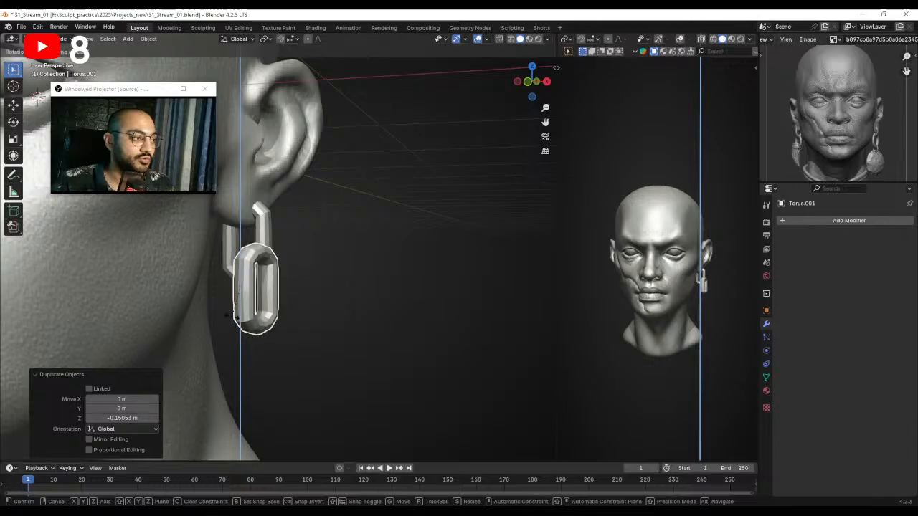
Set the copied link's origin to its center of mass (surface) and rotate it about Z, crosswise to the first link.
{"action": "left_click", "coordinate": [151, 38]}
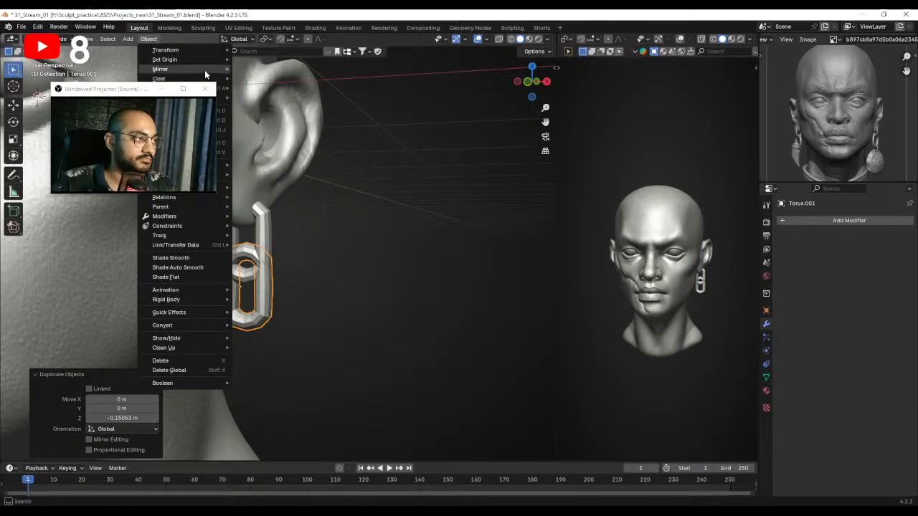
{"action": "mouse_move", "coordinate": [194, 59]}
{"action": "left_click", "coordinate": [305, 86]}
{"action": "key", "text": "r"}
{"action": "key", "text": "z"}
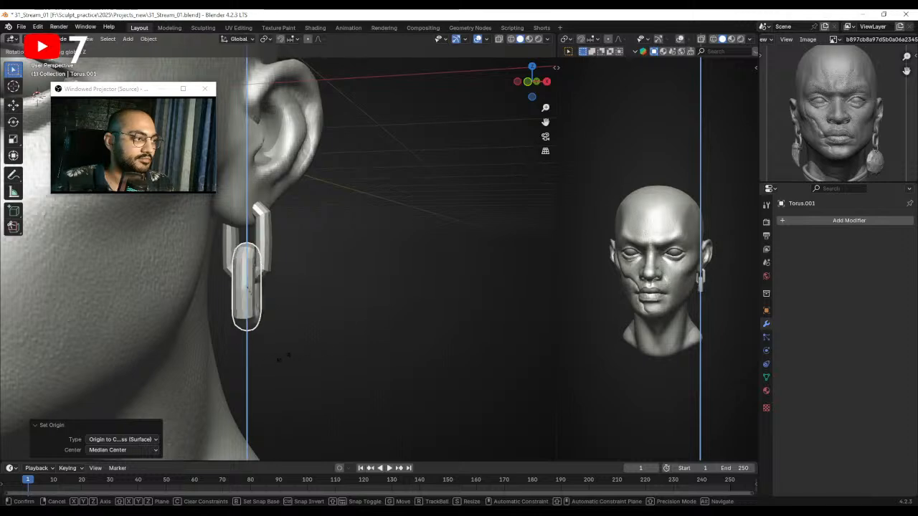
{"action": "left_click", "coordinate": [371, 350]}
Scale the second link by 0.971 and lower it slightly along Z to interlock with the first link.
{"action": "key", "text": "s"}
{"action": "left_click", "coordinate": [363, 346]}
{"action": "key", "text": "g"}
{"action": "key", "text": "z"}
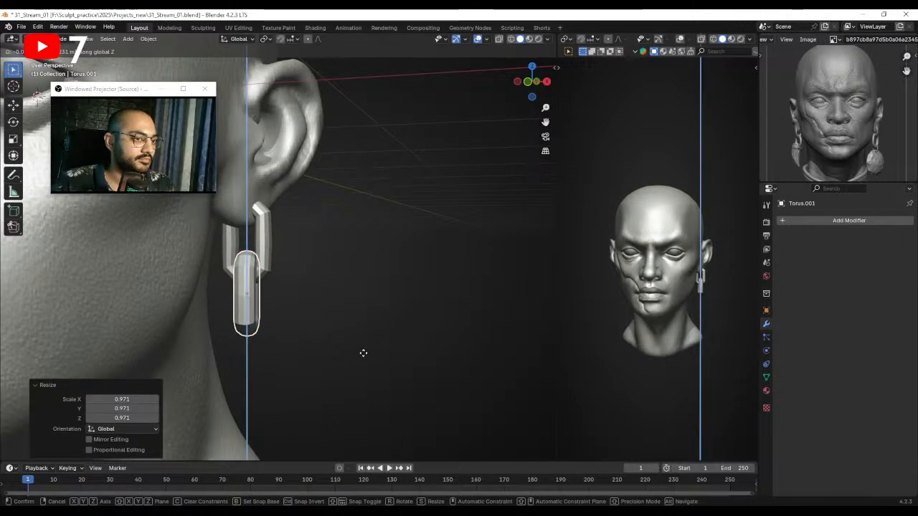
{"action": "left_click", "coordinate": [363, 352]}
{"action": "middle_click_drag", "start_coordinate": [361, 347], "coordinate": [342, 309]}
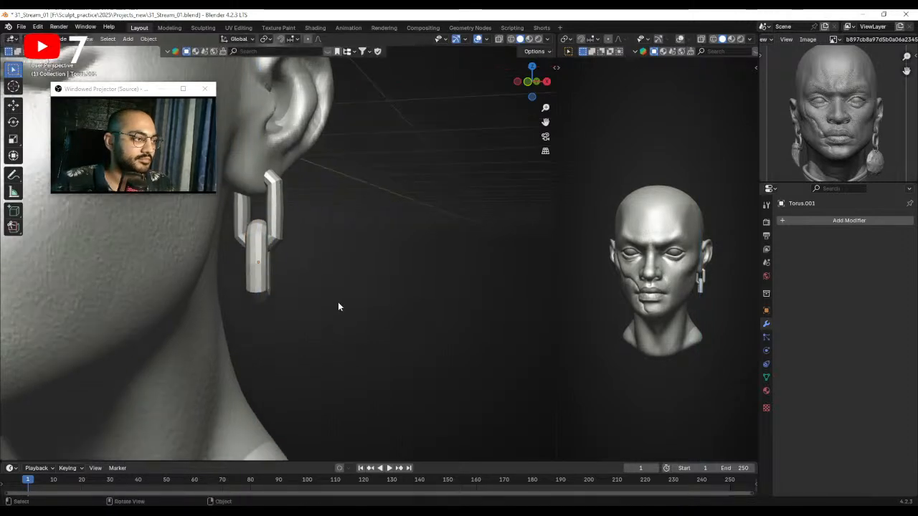
Duplicate the second link, rotate the copy about Z to face forward and place it beside the chain.
{"action": "middle_click_drag", "start_coordinate": [284, 281], "coordinate": [337, 254]}
{"action": "key", "text": "shift+d"}
{"action": "key", "text": "z"}
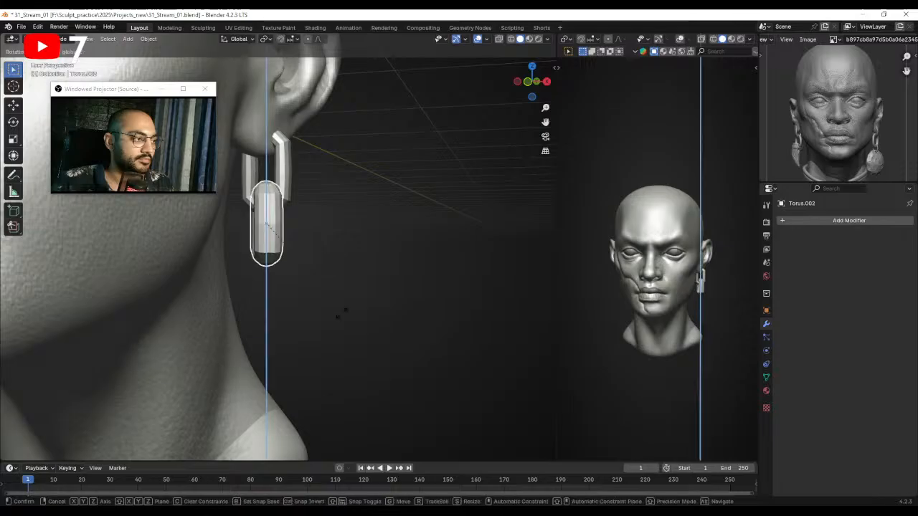
{"action": "left_click", "coordinate": [206, 357], "text": "ctrl"}
{"action": "key", "text": "g"}
{"action": "left_click", "coordinate": [428, 326]}
Move the third link's middle edge loops outward to widen its straight sides.
{"action": "key", "text": "Tab"}
{"action": "scroll", "coordinate": [392, 273], "scroll_direction": "up", "scroll_amount": 3}
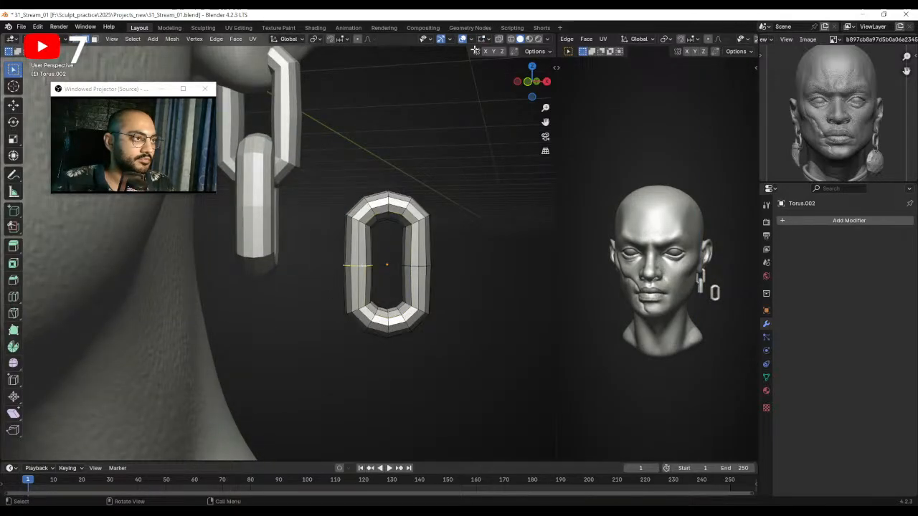
{"action": "key", "text": "g"}
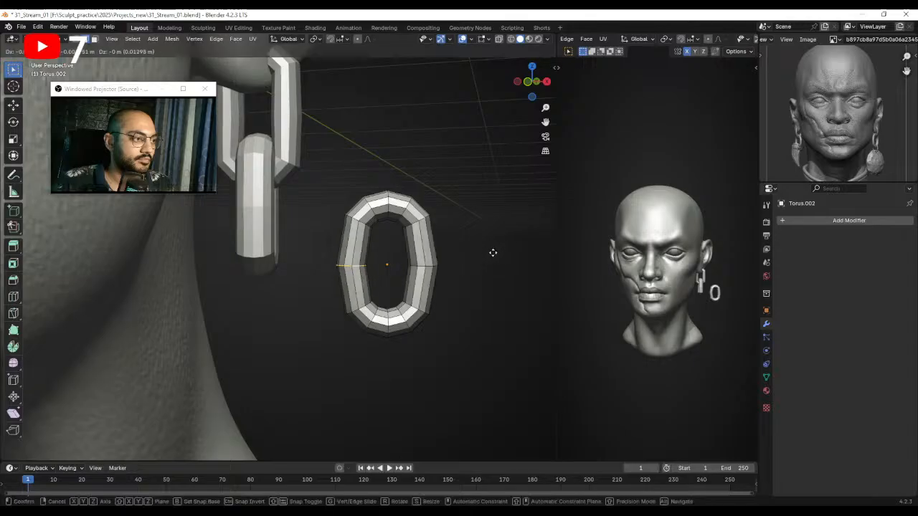
{"action": "left_click", "coordinate": [480, 252]}
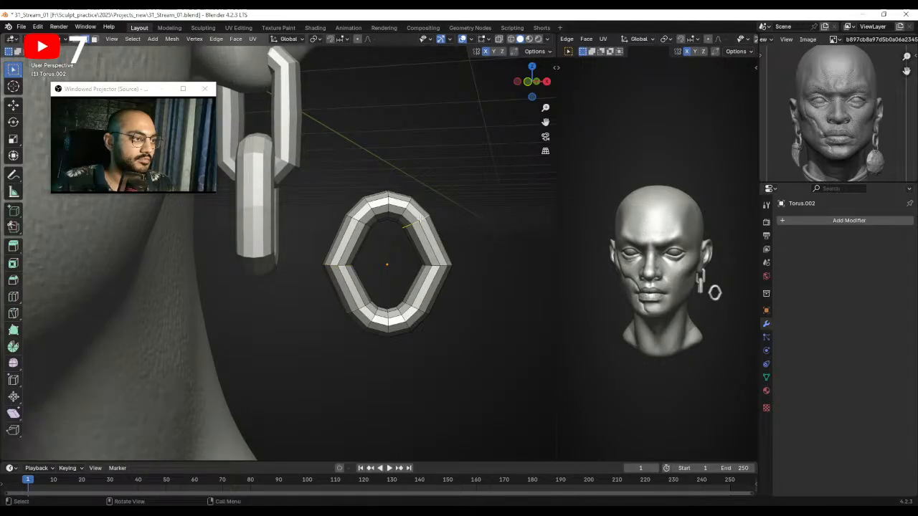
Slide and move the third link's upper and lower side edge loops outward to round it into a ring.
{"action": "key", "text": "g"}
{"action": "key", "text": "g"}
{"action": "left_click", "coordinate": [411, 234]}
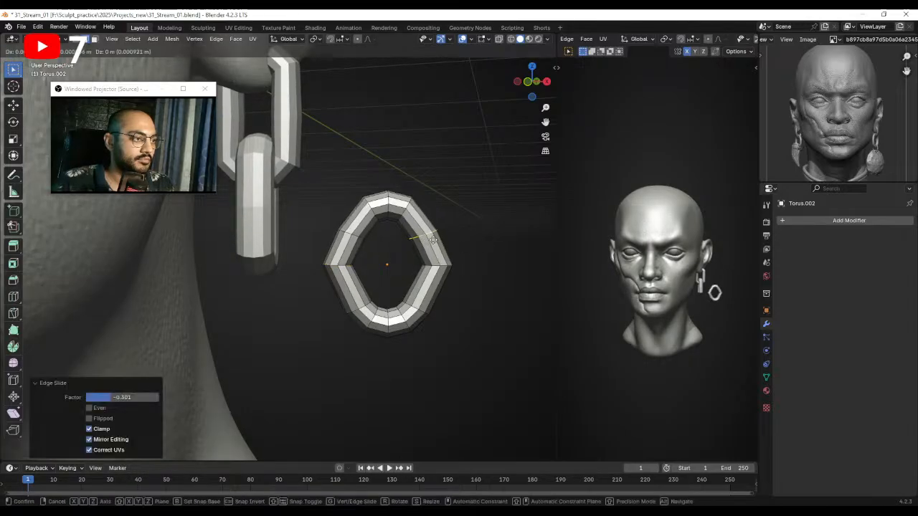
{"action": "key", "text": "g"}
{"action": "left_click", "coordinate": [443, 238]}
{"action": "left_click", "coordinate": [421, 312], "text": "alt"}
{"action": "key", "text": "g"}
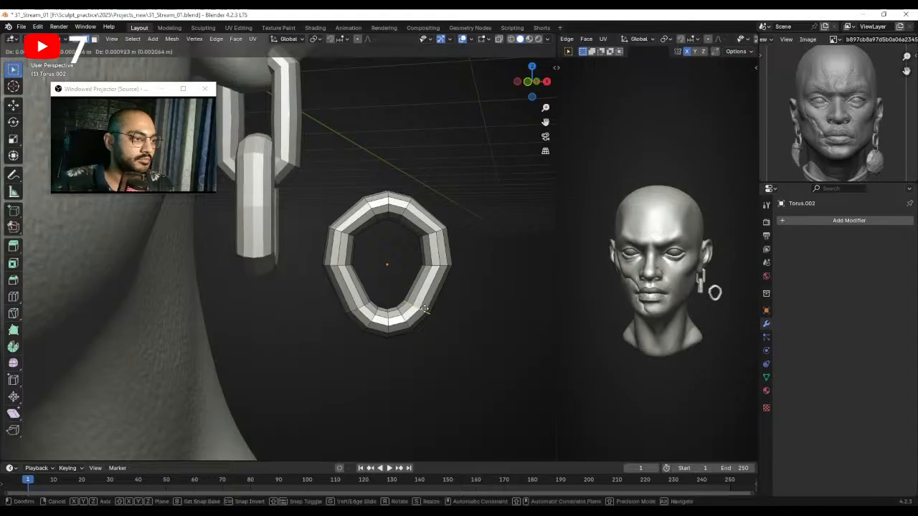
{"action": "left_click", "coordinate": [440, 298]}
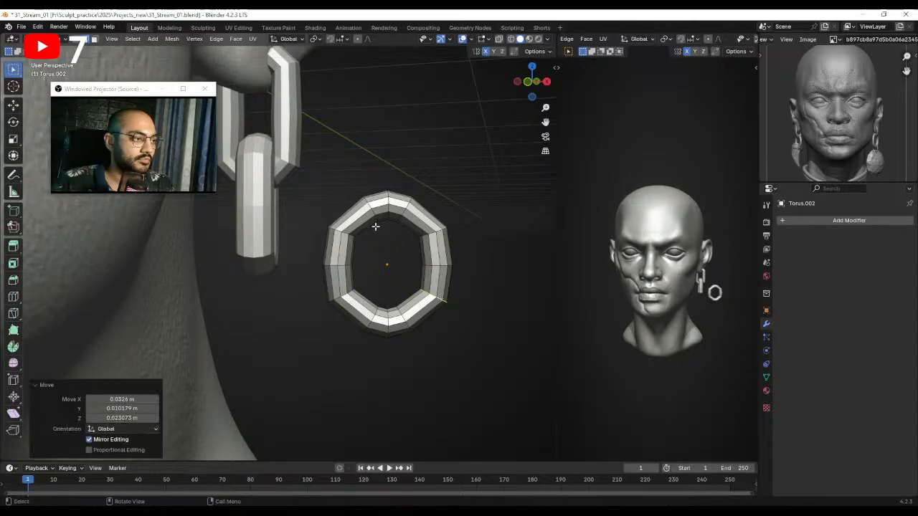
Slide and move the edge loops next to the ring's top and bottom centers to even out its curve.
{"action": "left_click", "coordinate": [346, 233], "text": "alt"}
{"action": "key", "text": "g"}
{"action": "key", "text": "g"}
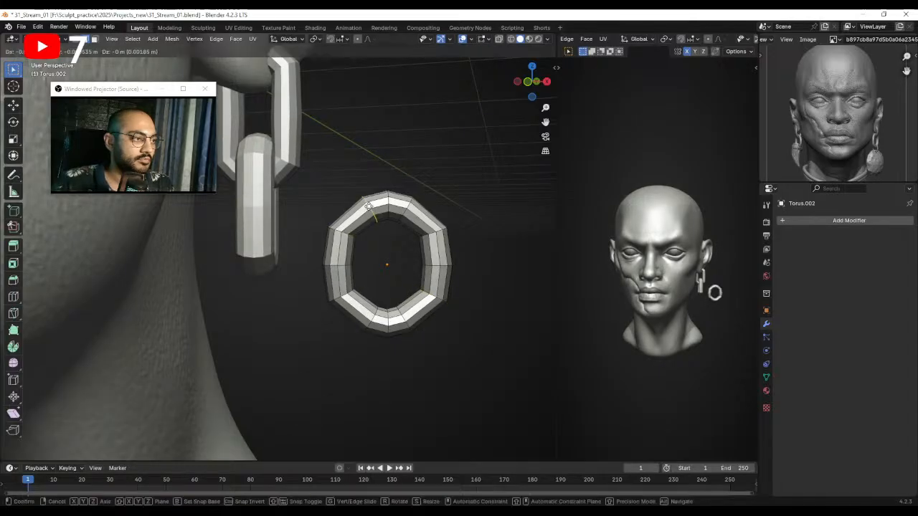
{"action": "left_click", "coordinate": [365, 291]}
{"action": "left_click", "coordinate": [372, 317], "text": "alt"}
{"action": "key", "text": "g"}
{"action": "key", "text": "g"}
{"action": "left_click", "coordinate": [359, 321]}
{"action": "key", "text": "g"}
{"action": "left_click", "coordinate": [358, 316]}
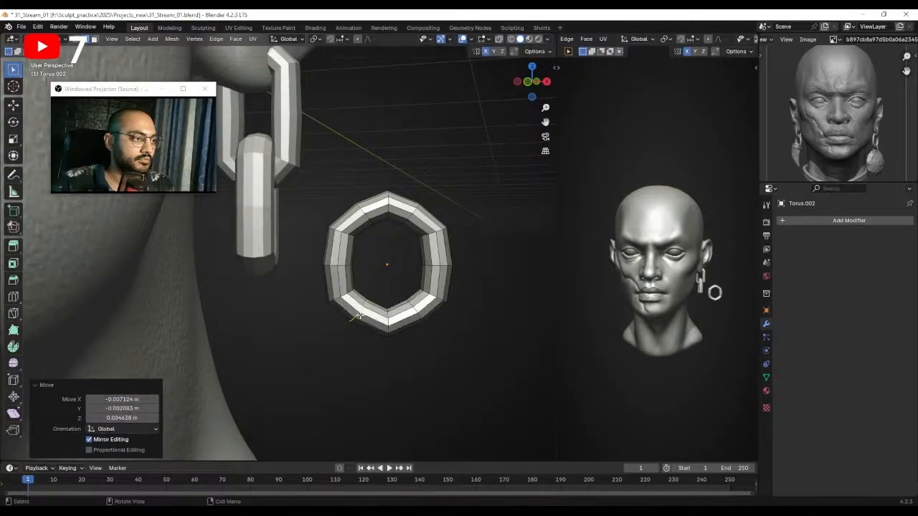
{"action": "key", "text": "g"}
{"action": "left_click", "coordinate": [358, 319]}
{"action": "left_click", "coordinate": [368, 217], "text": "alt"}
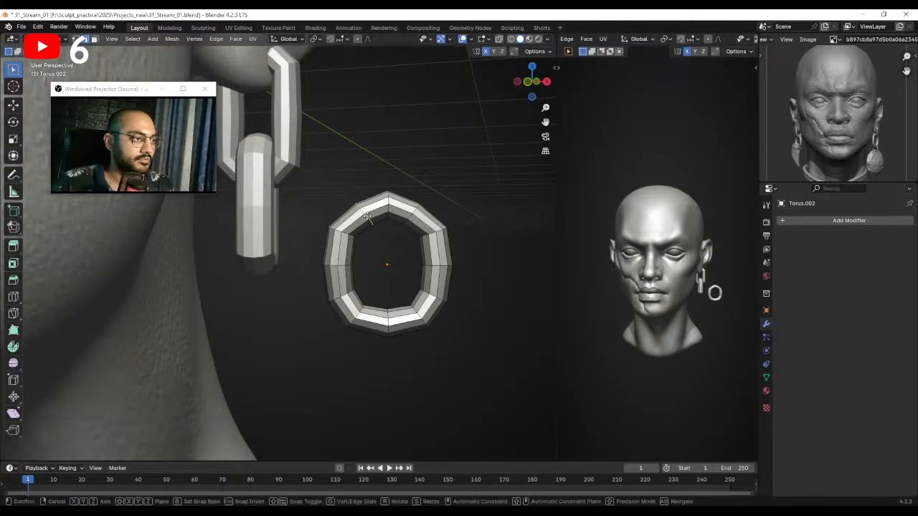
{"action": "key", "text": "g"}
{"action": "left_click", "coordinate": [366, 217]}
Shrink the ring's whole mesh along its normals by an offset of -0.215 m to thin it.
{"action": "key", "text": "a"}
{"action": "key", "text": "alt+s"}
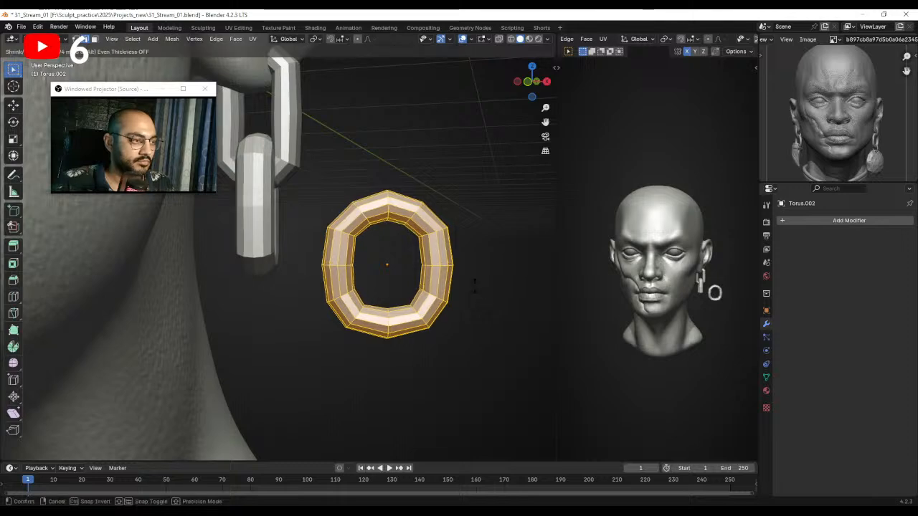
{"action": "left_click", "coordinate": [502, 327]}
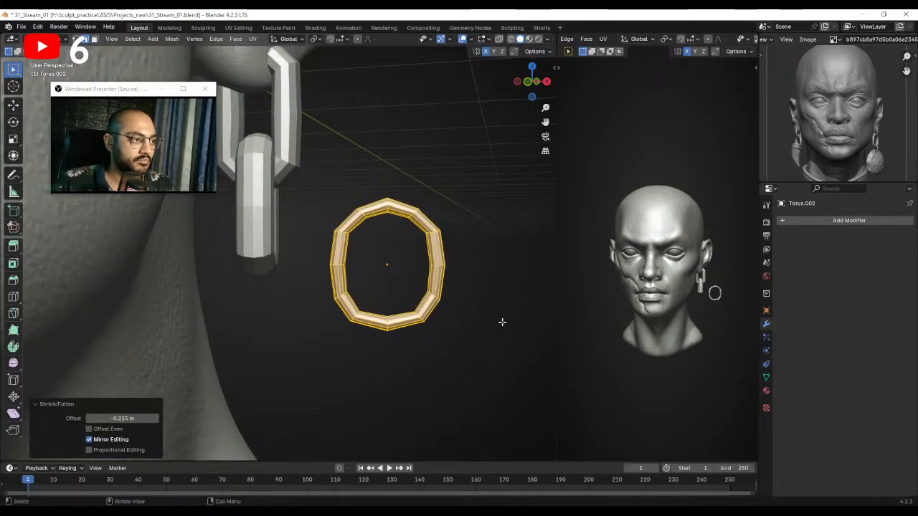
{"action": "key", "text": "Tab"}
Scale the ring down and move it to the lower end of the second link.
{"action": "key", "text": "g"}
{"action": "left_click", "coordinate": [385, 333]}
{"action": "key", "text": "s"}
{"action": "left_click", "coordinate": [358, 318]}
{"action": "key", "text": "g"}
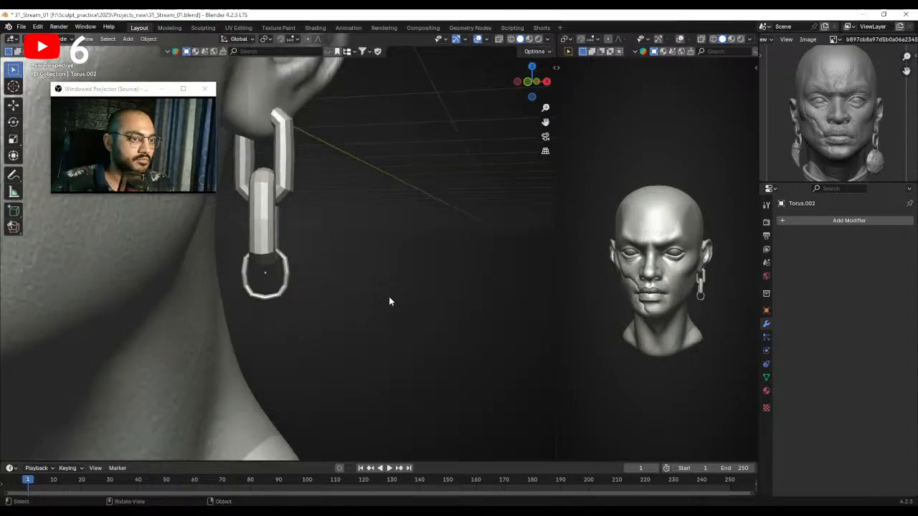
{"action": "mouse_move", "coordinate": [389, 302]}
{"action": "middle_mouse_down"}
{"action": "mouse_move", "coordinate": [406, 296]}
{"action": "mouse_move", "coordinate": [373, 296]}
{"action": "middle_mouse_up"}
{"action": "left_click", "coordinate": [315, 263]}
Fine-tune the ring's scale and position so it hangs through the bottom of the second link.
{"action": "key", "text": "s"}
{"action": "left_click", "coordinate": [363, 284]}
{"action": "key", "text": "g"}
{"action": "left_click", "coordinate": [361, 277]}
{"action": "left_click", "coordinate": [370, 274]}
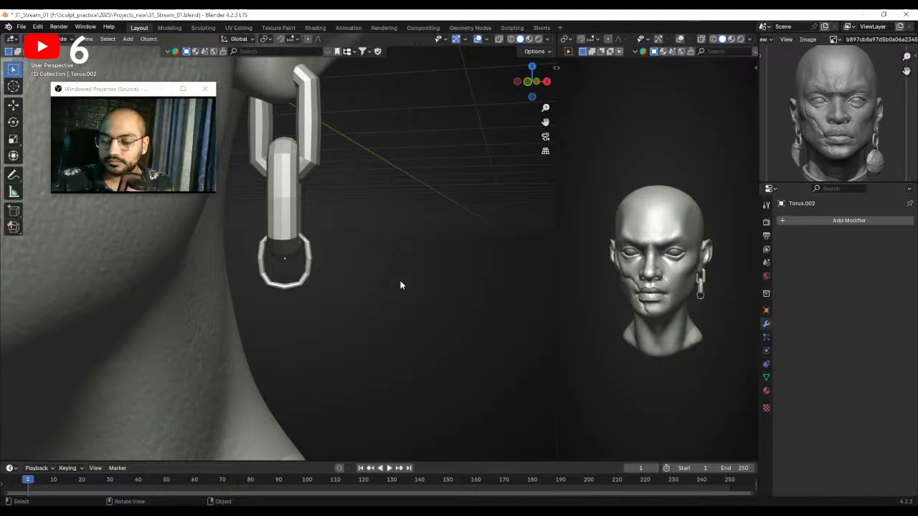
{"action": "scroll", "coordinate": [400, 285], "scroll_direction": "down", "scroll_amount": 3}
{"action": "mouse_move", "coordinate": [399, 284]}
{"action": "middle_mouse_down"}
{"action": "mouse_move", "coordinate": [297, 280]}
{"action": "mouse_move", "coordinate": [387, 286]}
{"action": "middle_mouse_up"}
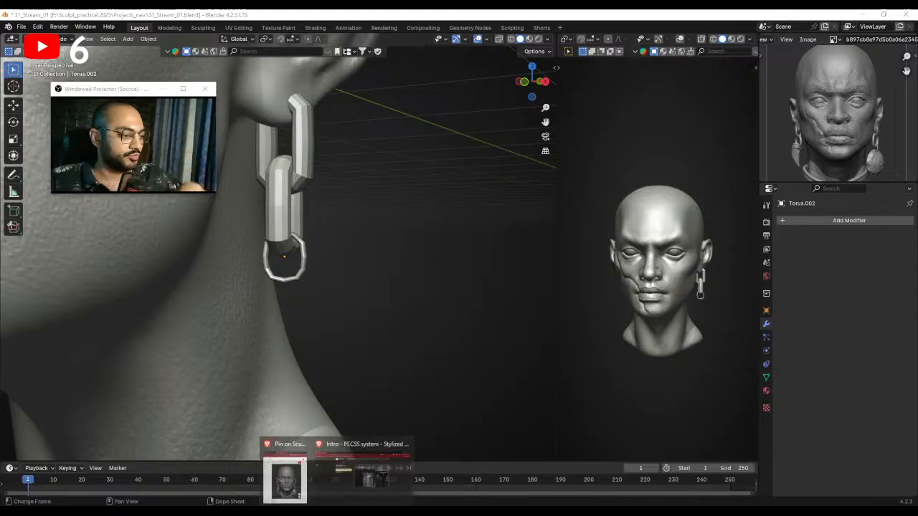
Switch to the Skool page in the browser, open the Davinci School (Free) community and look through its posts.
{"action": "left_click", "coordinate": [370, 466]}
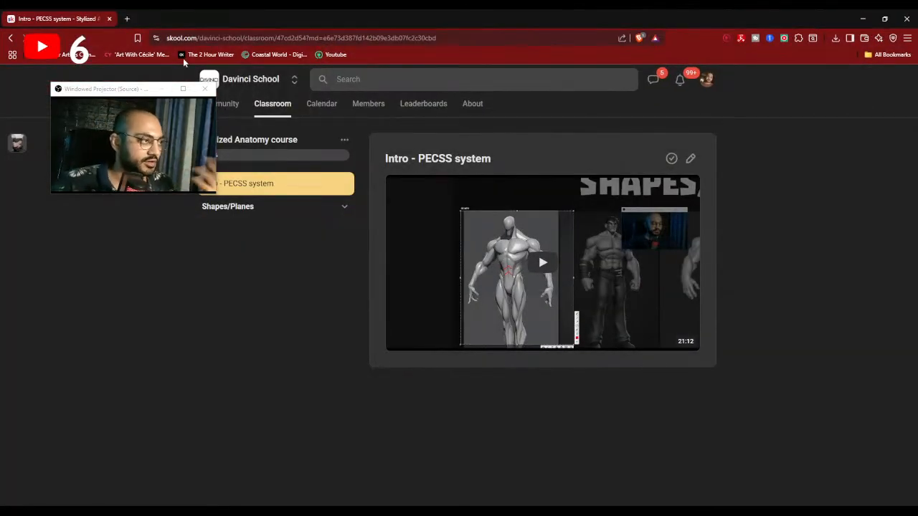
{"action": "left_click_drag", "start_coordinate": [131, 93], "coordinate": [85, 155]}
{"action": "left_click", "coordinate": [294, 79]}
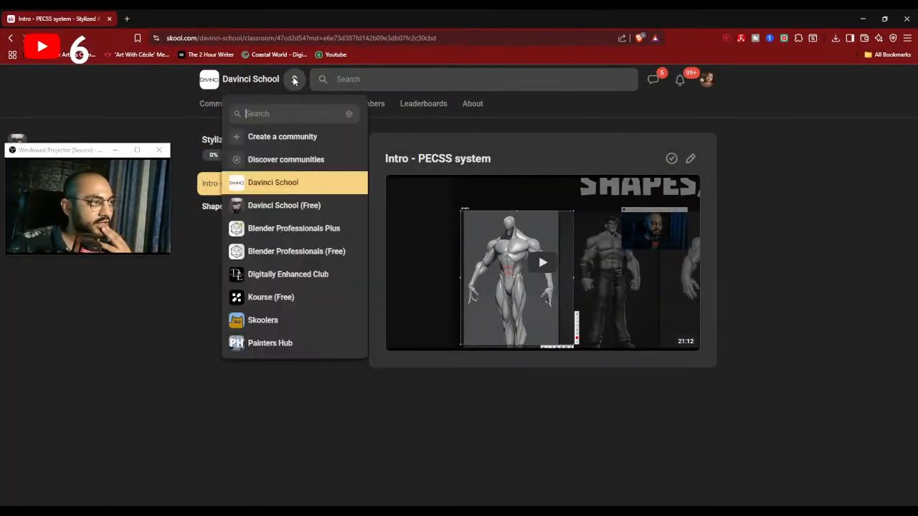
{"action": "left_click", "coordinate": [289, 197]}
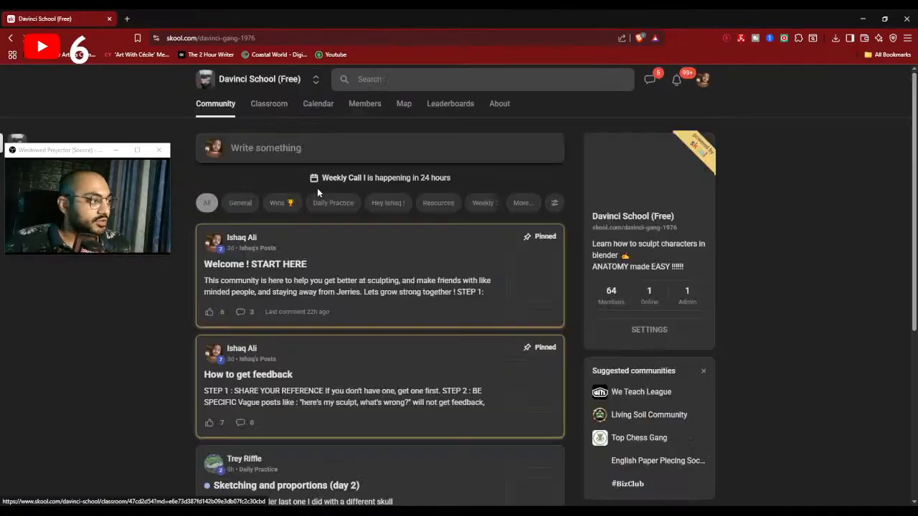
{"action": "scroll", "coordinate": [527, 444], "scroll_direction": "down", "scroll_amount": 3}
{"action": "scroll", "coordinate": [528, 443], "scroll_direction": "down", "scroll_amount": 2}
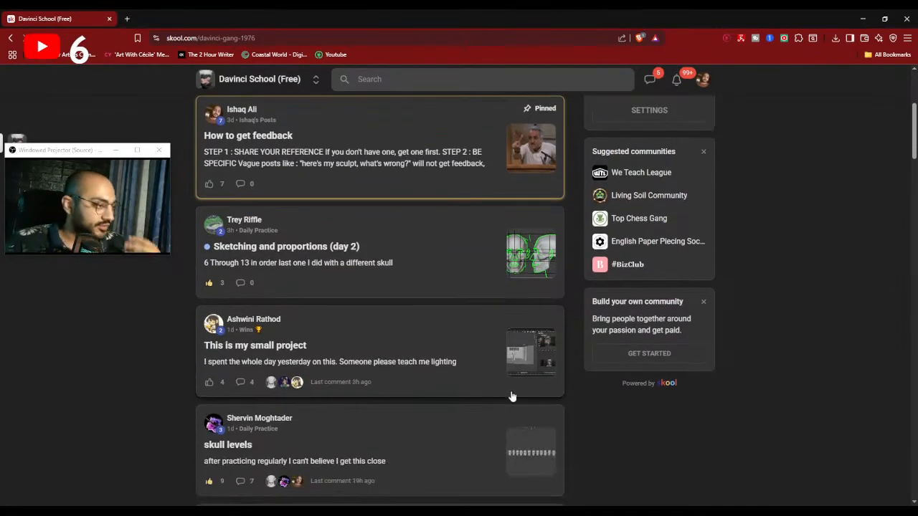
Open the Davinci School (Free) classroom and look through its courses.
{"action": "scroll", "coordinate": [583, 453], "scroll_direction": "up", "scroll_amount": 5}
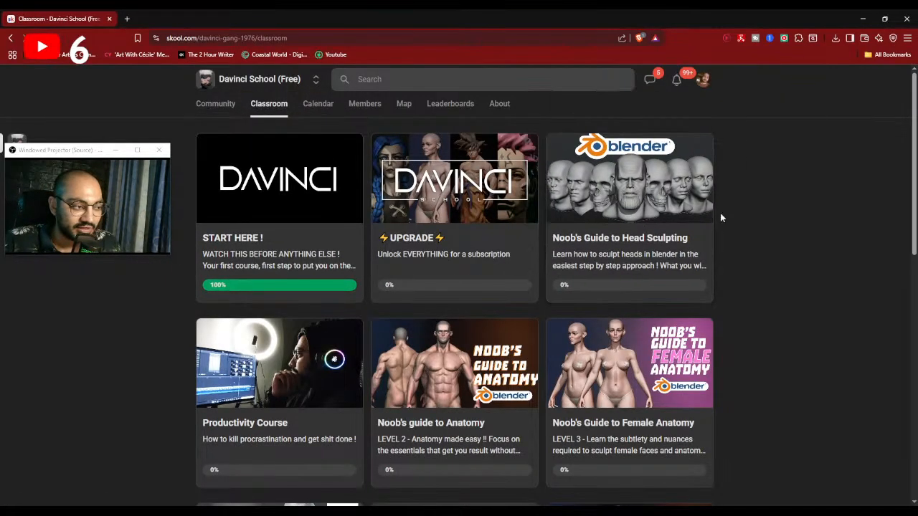
{"action": "scroll", "coordinate": [720, 213], "scroll_direction": "down", "scroll_amount": 4}
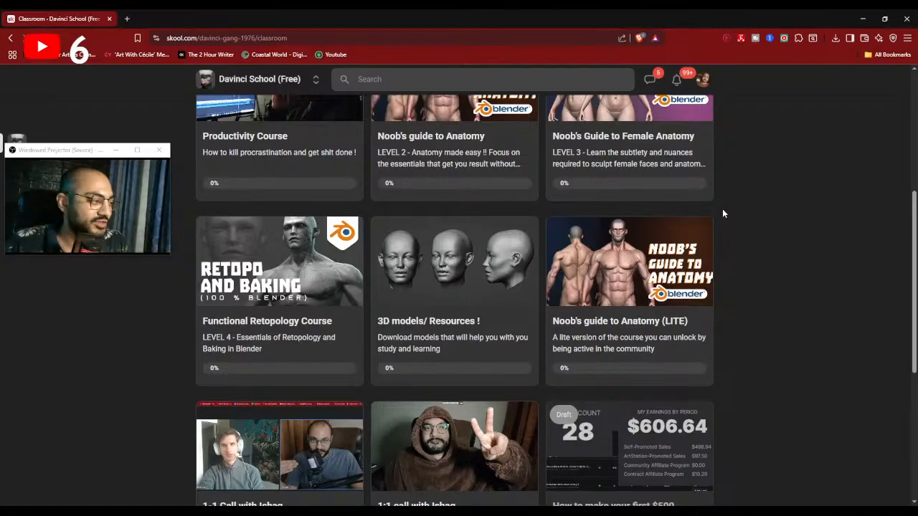
{"action": "scroll", "coordinate": [781, 208], "scroll_direction": "down", "scroll_amount": 3}
{"action": "scroll", "coordinate": [781, 208], "scroll_direction": "up", "scroll_amount": 7}
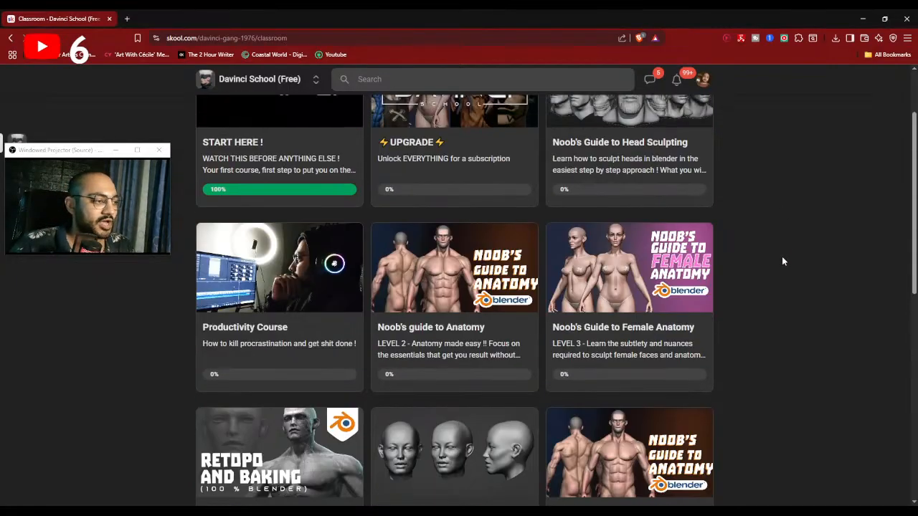
Switch to the Davinci School community and look through its posts and leaderboard.
{"action": "left_click", "coordinate": [316, 79]}
{"action": "left_click", "coordinate": [311, 181]}
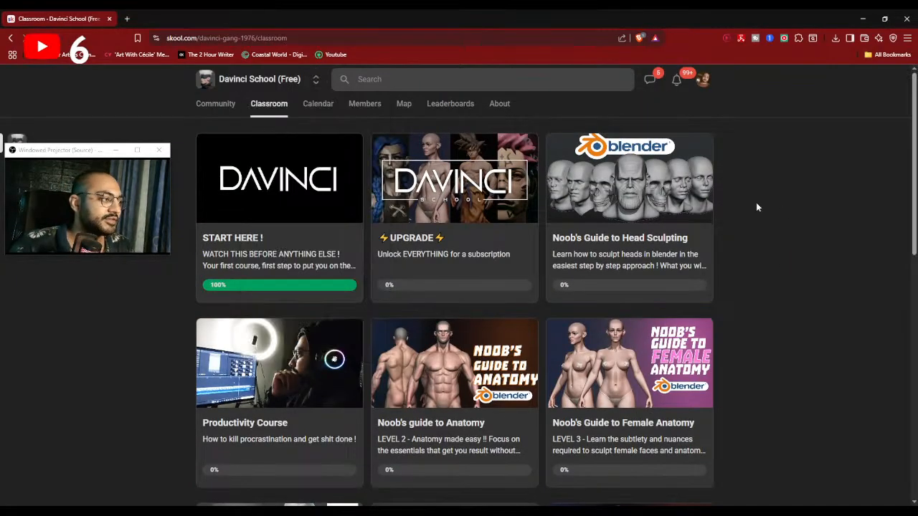
{"action": "scroll", "coordinate": [569, 301], "scroll_direction": "down", "scroll_amount": 5}
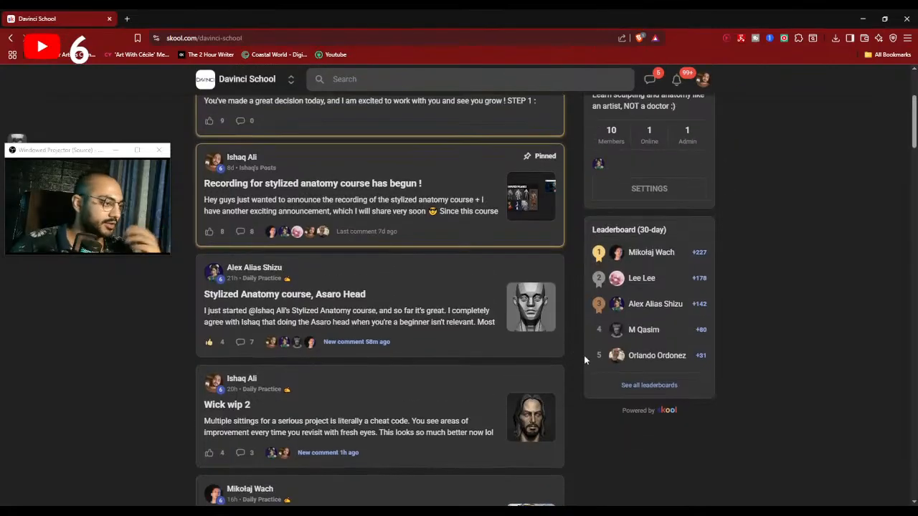
Look through the Davinci School posts and the July 2025 calendar of weekly calls, and switch back to Blender.
{"action": "scroll", "coordinate": [584, 406], "scroll_direction": "up", "scroll_amount": 2}
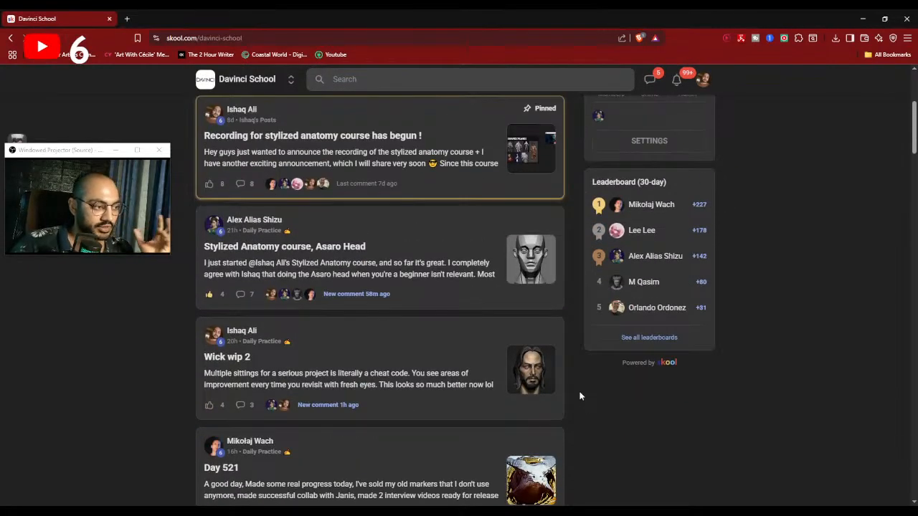
{"action": "scroll", "coordinate": [573, 344], "scroll_direction": "up", "scroll_amount": 3}
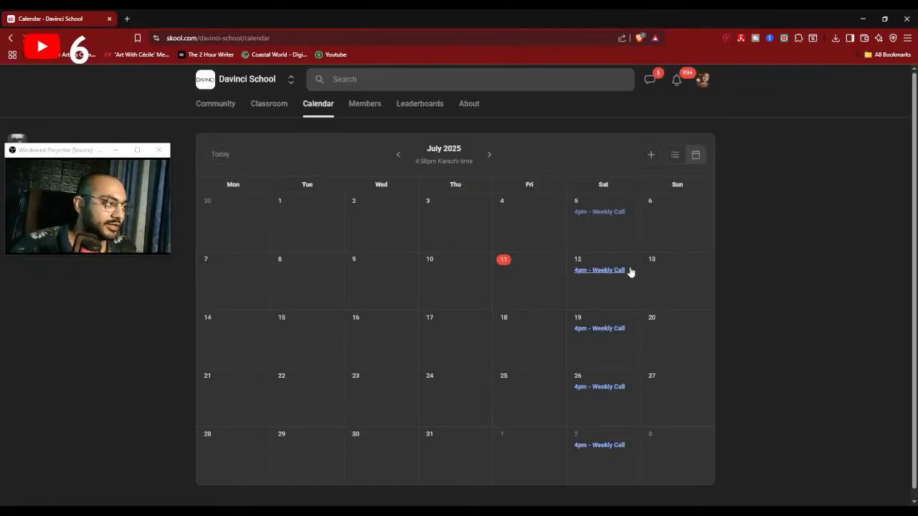
{"action": "left_click", "coordinate": [865, 20]}
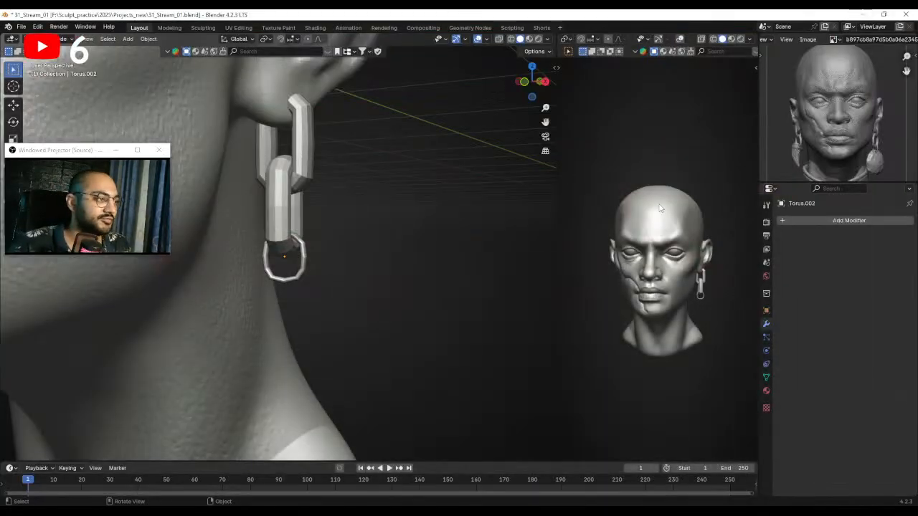
Smooth the ring under the second link with a level 1 Subdivision modifier, apply it, and shade the ring smooth.
{"action": "scroll", "coordinate": [309, 269], "scroll_direction": "up", "scroll_amount": 2}
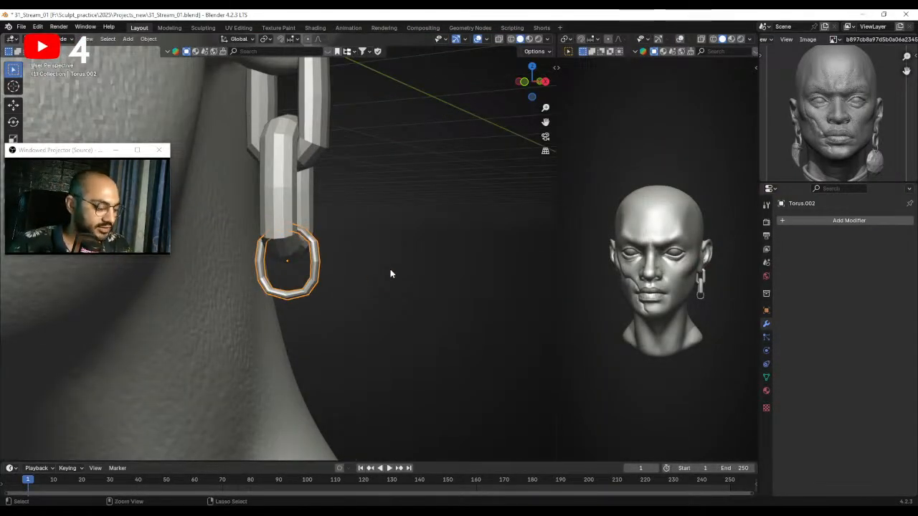
{"action": "key", "text": "ctrl+1"}
{"action": "key", "text": "ctrl+a"}
{"action": "right_click", "coordinate": [317, 266]}
{"action": "left_click", "coordinate": [317, 265]}
{"action": "left_click", "coordinate": [391, 267]}
{"action": "middle_click_drag", "start_coordinate": [390, 266], "coordinate": [414, 253]}
{"action": "scroll", "coordinate": [416, 271], "scroll_direction": "down", "scroll_amount": 2}
{"action": "scroll", "coordinate": [416, 271], "scroll_direction": "up", "scroll_amount": 1}
Add an ico sphere, move it beside the head below the ear, and flatten it along Y into a disc.
{"action": "key", "text": "shift+a"}
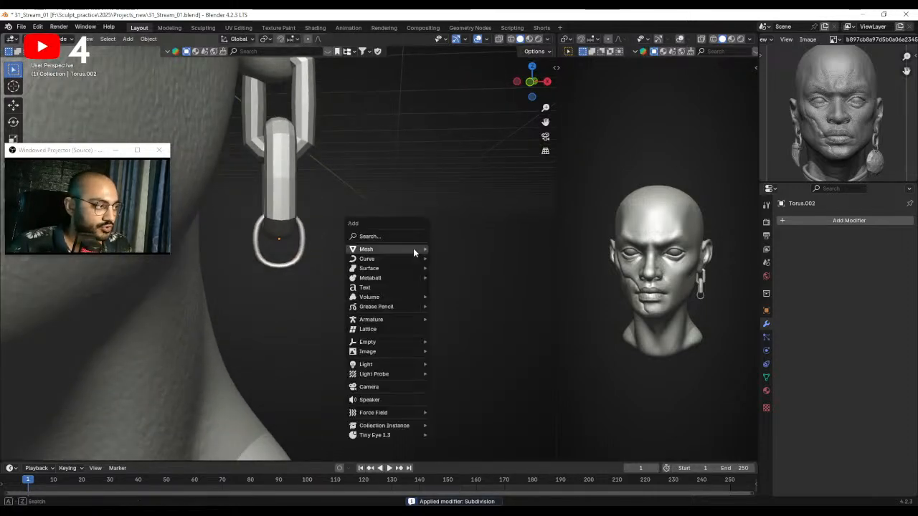
{"action": "mouse_move", "coordinate": [414, 252]}
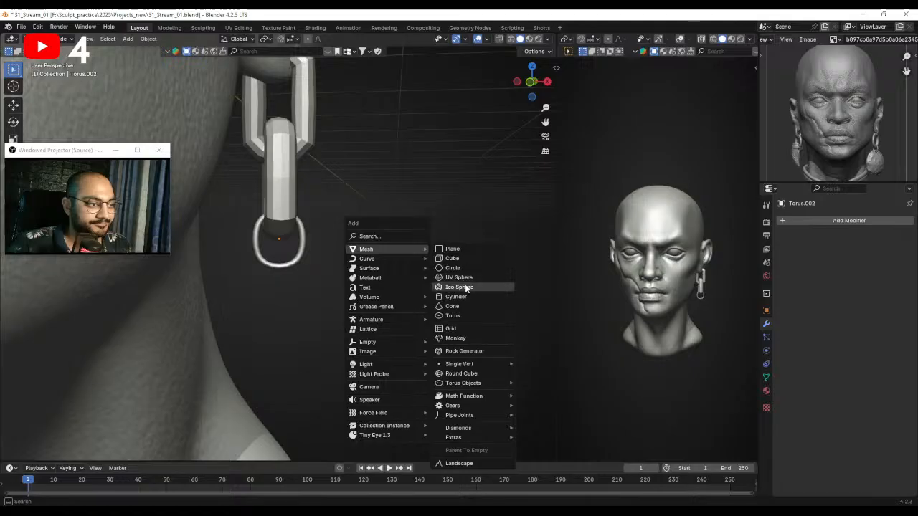
{"action": "left_click", "coordinate": [459, 287]}
{"action": "scroll", "coordinate": [376, 242], "scroll_direction": "down", "scroll_amount": 4}
{"action": "key", "text": "g"}
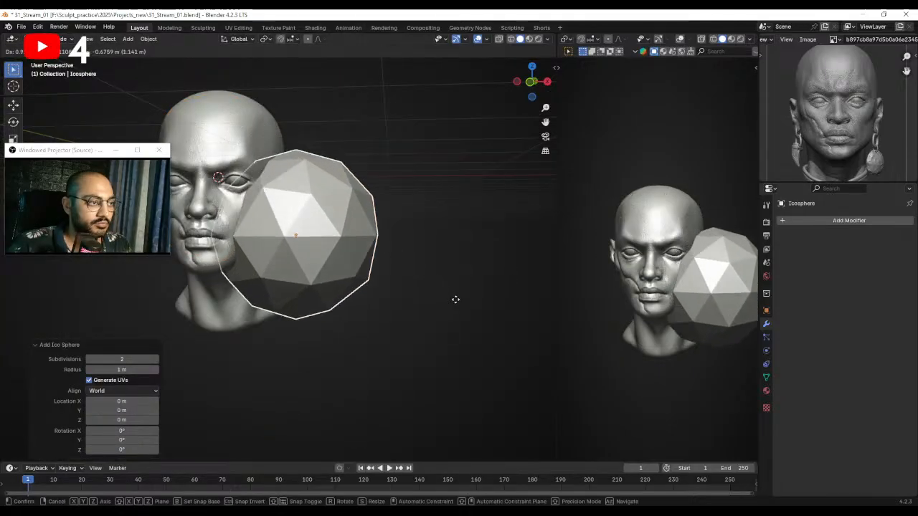
{"action": "left_click", "coordinate": [504, 339]}
{"action": "middle_click_drag", "start_coordinate": [505, 339], "coordinate": [344, 306]}
{"action": "key", "text": "s"}
{"action": "key", "text": "y"}
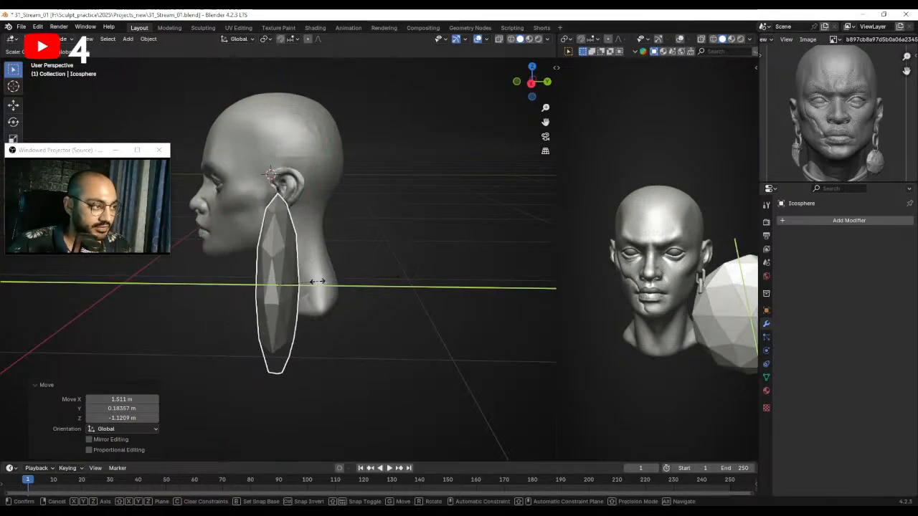
{"action": "left_click", "coordinate": [282, 293]}
Scale the flattened sphere down to pendant size and place it just below the earring chain.
{"action": "middle_click_drag", "start_coordinate": [282, 292], "coordinate": [438, 287]}
{"action": "key", "text": "s"}
{"action": "left_click", "coordinate": [390, 287]}
{"action": "scroll", "coordinate": [389, 287], "scroll_direction": "up", "scroll_amount": 4}
{"action": "middle_click_drag", "start_coordinate": [345, 303], "coordinate": [345, 287], "text": "shift"}
{"action": "key", "text": "g"}
{"action": "left_click", "coordinate": [246, 301]}
{"action": "key", "text": "s"}
{"action": "left_click", "coordinate": [335, 307]}
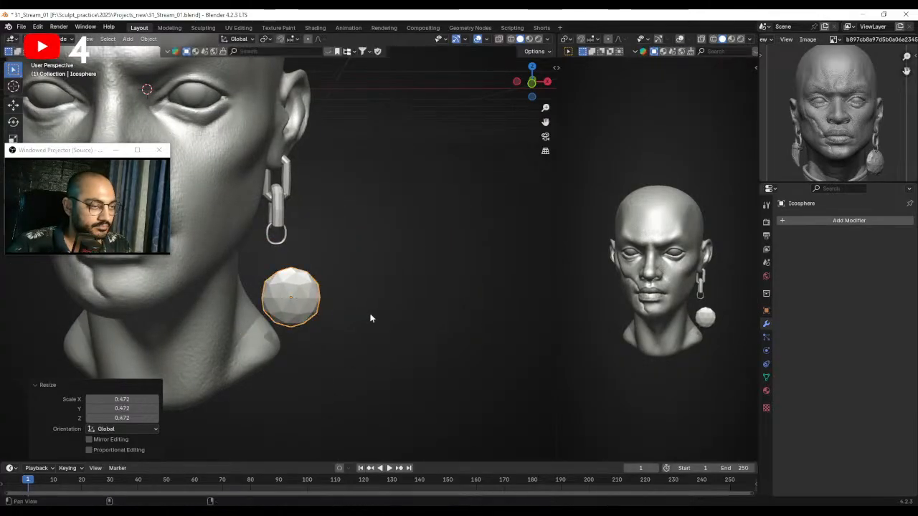
Rotate the pendant about the Z axis and move it up to meet the bottom of the small ring.
{"action": "middle_click_drag", "start_coordinate": [382, 319], "coordinate": [383, 308], "text": "shift"}
{"action": "scroll", "coordinate": [383, 309], "scroll_direction": "up", "scroll_amount": 2}
{"action": "key", "text": "r"}
{"action": "key", "text": "z"}
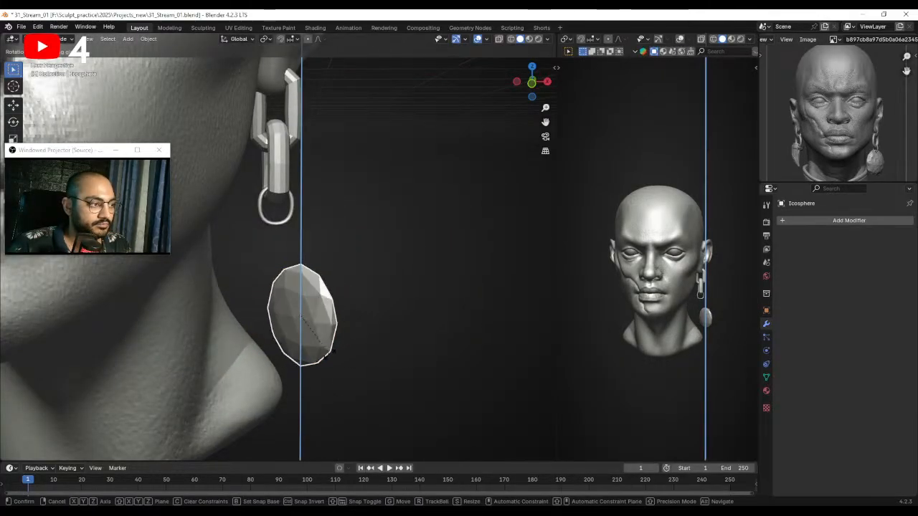
{"action": "left_click", "coordinate": [404, 241]}
{"action": "key", "text": "g"}
{"action": "left_click", "coordinate": [405, 235]}
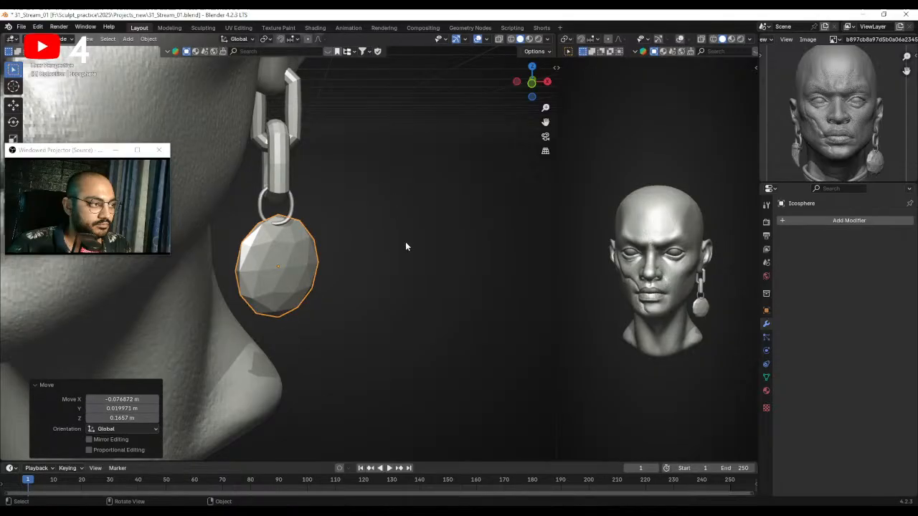
{"action": "key", "text": "g"}
{"action": "left_click", "coordinate": [404, 235]}
Scale the pendant up by about 1.27, stretch it along Z, and lower it by about 0.028 m.
{"action": "key", "text": "s"}
{"action": "left_click", "coordinate": [447, 262]}
{"action": "key", "text": "s"}
{"action": "key", "text": "z"}
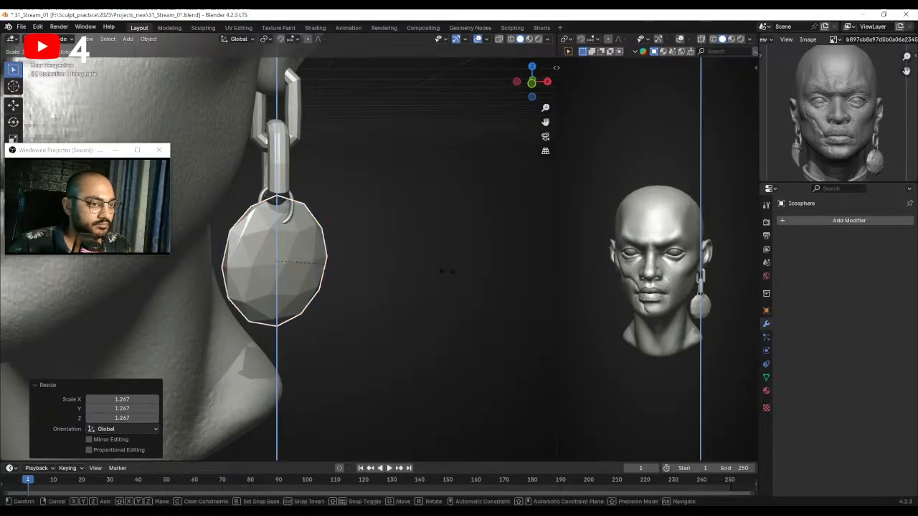
{"action": "left_click", "coordinate": [450, 287]}
{"action": "key", "text": "g"}
{"action": "key", "text": "z"}
{"action": "left_click", "coordinate": [449, 303]}
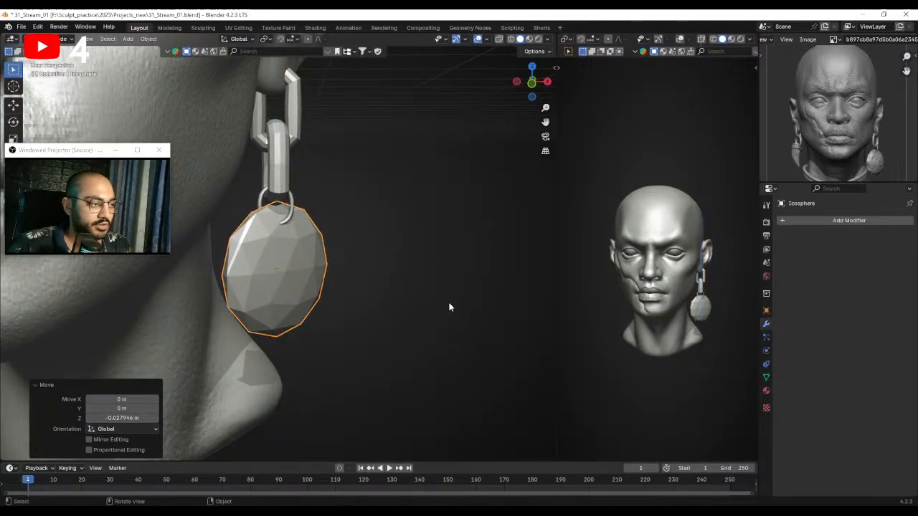
Rotate the pendant about 6.5° around Z and shift it so the ring passes through its upper edge.
{"action": "scroll", "coordinate": [449, 303], "scroll_direction": "up", "scroll_amount": 2}
{"action": "key", "text": "r"}
{"action": "key", "text": "z"}
{"action": "left_click", "coordinate": [463, 281]}
{"action": "key", "text": "g"}
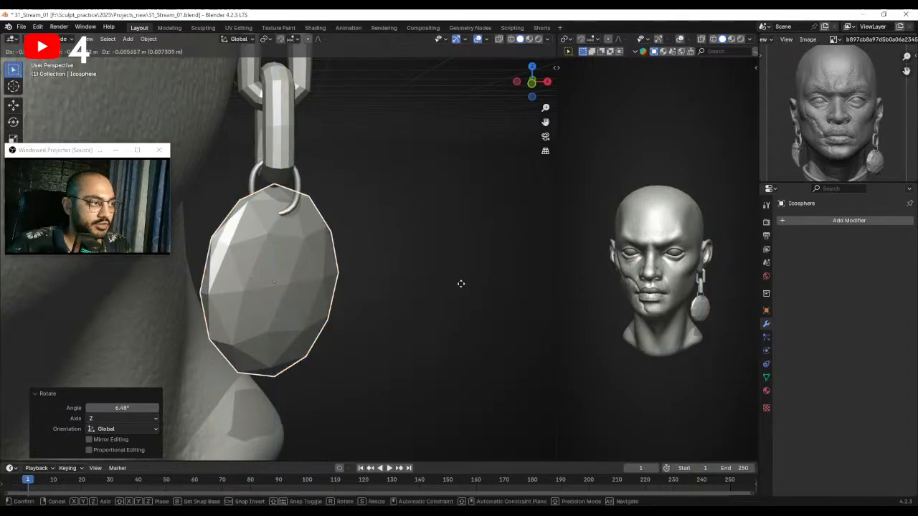
{"action": "left_click", "coordinate": [461, 294]}
{"action": "left_click", "coordinate": [417, 269]}
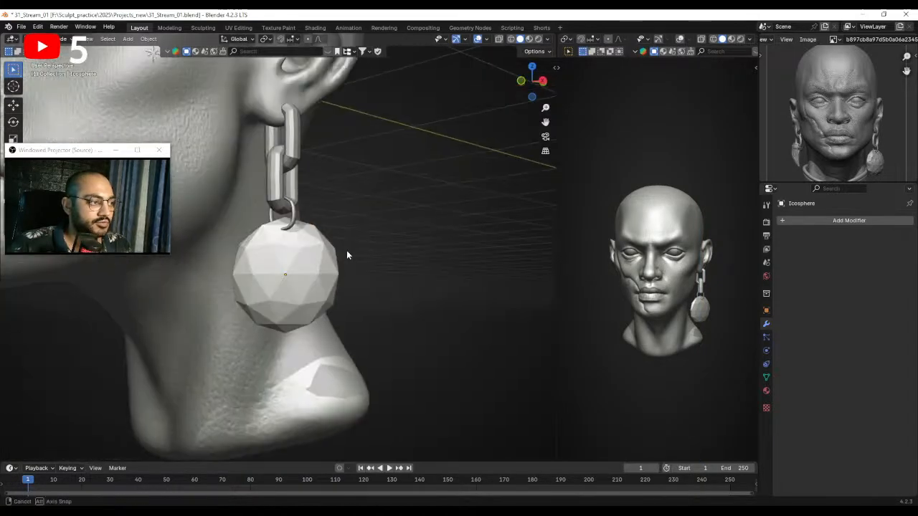
{"action": "left_click", "coordinate": [337, 256]}
Apply the pendant's location, rotation and scale in Object Mode to fix its non-uniform scale for sculpting.
{"action": "key", "text": "ctrl+Tab"}
{"action": "left_click", "coordinate": [390, 347]}
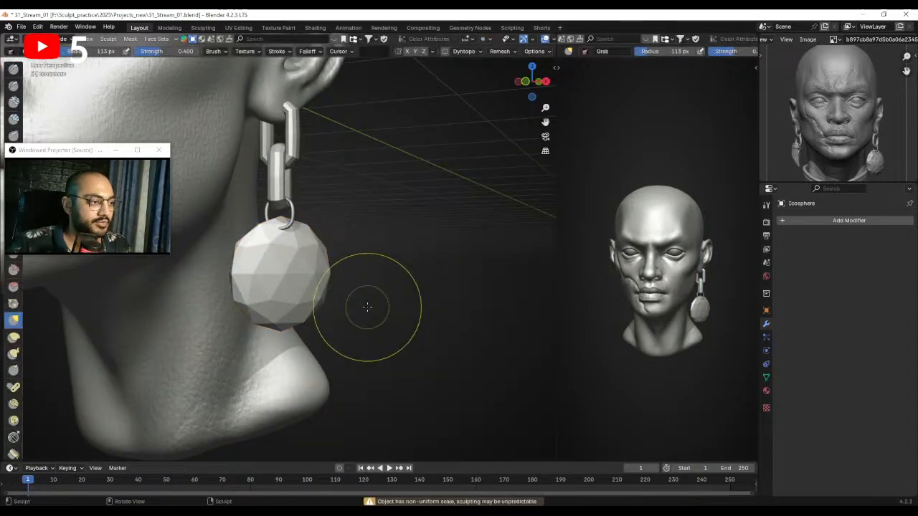
{"action": "key", "text": "ctrl+Tab"}
{"action": "left_click", "coordinate": [266, 299]}
{"action": "key", "text": "ctrl+a"}
{"action": "left_click", "coordinate": [271, 294]}
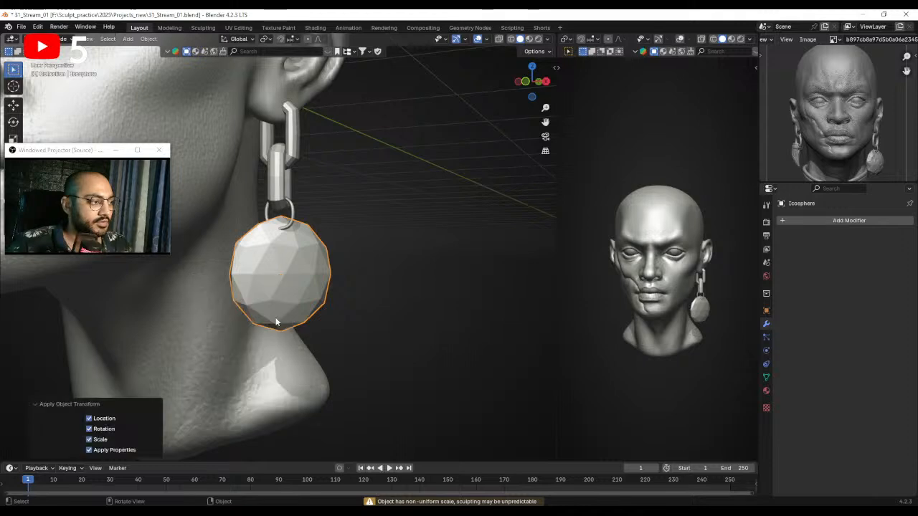
Enter Sculpt Mode on the pendant and remesh it with an adjusted voxel size.
{"action": "key", "text": "ctrl+Tab"}
{"action": "key", "text": "r"}
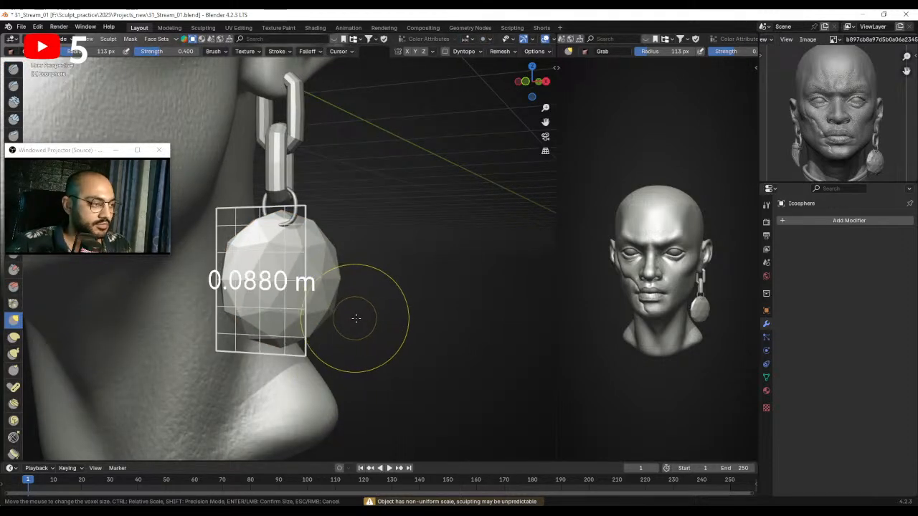
{"action": "left_click", "coordinate": [425, 324]}
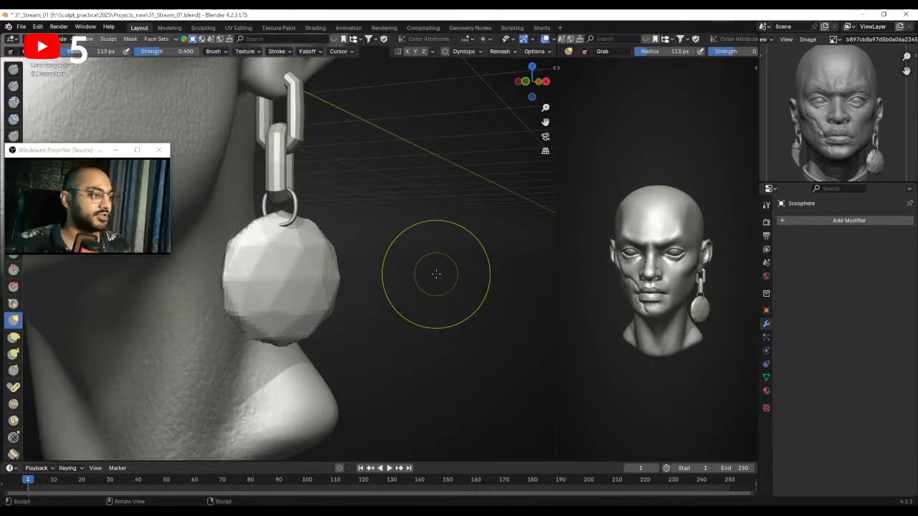
{"action": "left_click_drag", "start_coordinate": [61, 155], "coordinate": [117, 107]}
Soften the pendant's facets with the Scrape/Peaks brush at a 61 px radius and readjust the voxel size.
{"action": "left_click", "coordinate": [13, 271]}
{"action": "left_click_drag", "start_coordinate": [254, 254], "coordinate": [345, 248], "text": "ctrl+alt"}
{"action": "key", "text": "f"}
{"action": "left_click", "coordinate": [335, 249]}
{"action": "left_click_drag", "start_coordinate": [303, 306], "coordinate": [297, 311]}
{"action": "mouse_move", "coordinate": [337, 254]}
{"action": "left_mouse_down", "text": "ctrl+alt"}
{"action": "mouse_move", "coordinate": [291, 268]}
{"action": "mouse_move", "coordinate": [301, 217]}
{"action": "mouse_move", "coordinate": [307, 222]}
{"action": "mouse_move", "coordinate": [287, 232]}
{"action": "left_mouse_up", "text": "ctrl+alt"}
{"action": "key", "text": "r"}
{"action": "left_click", "coordinate": [321, 253]}
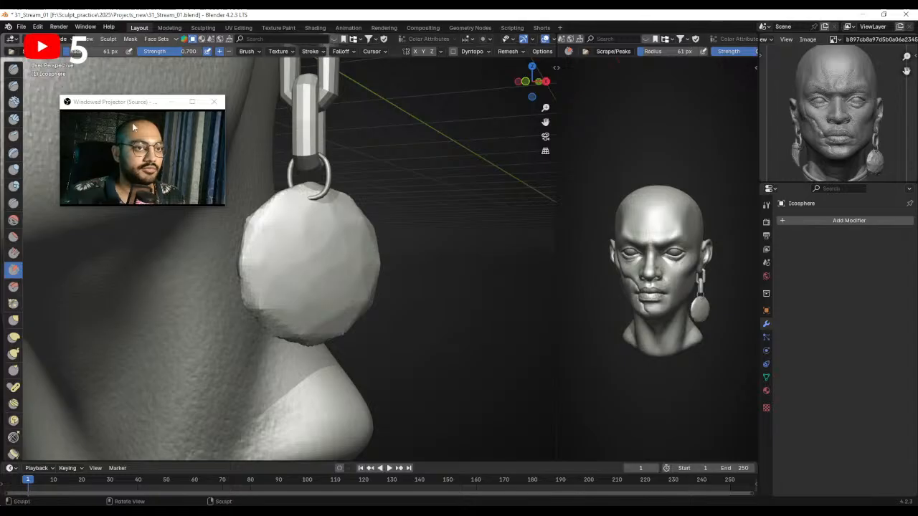
Build up rough bumps across the pendant's face with the Clay Strips brush at a 39 px radius.
{"action": "left_click", "coordinate": [13, 122]}
{"action": "middle_click_drag", "start_coordinate": [287, 251], "coordinate": [283, 226]}
{"action": "mouse_move", "coordinate": [285, 227]}
{"action": "left_mouse_down"}
{"action": "mouse_move", "coordinate": [306, 218]}
{"action": "mouse_move", "coordinate": [300, 226]}
{"action": "mouse_move", "coordinate": [327, 240]}
{"action": "left_mouse_up"}
{"action": "key", "text": "ctrl+z"}
{"action": "key", "text": "f"}
{"action": "left_click", "coordinate": [291, 221]}
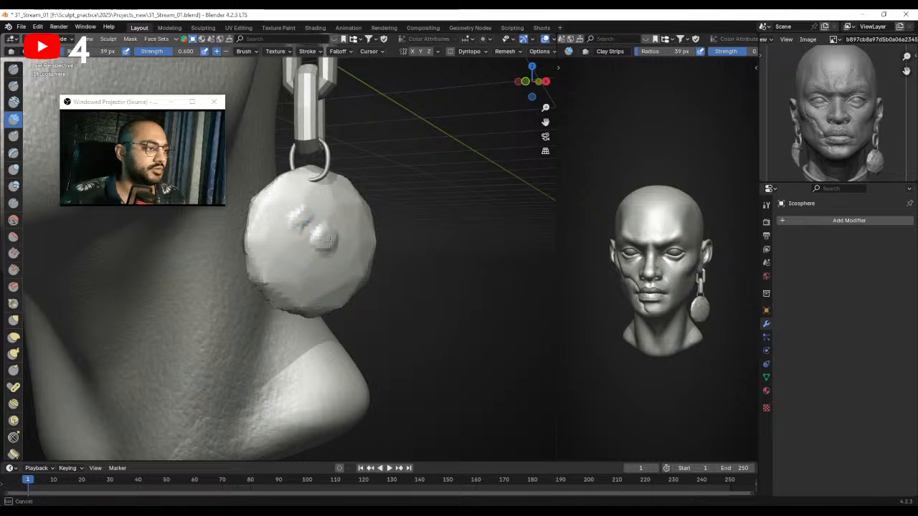
{"action": "mouse_move", "coordinate": [299, 287]}
{"action": "left_mouse_down"}
{"action": "mouse_move", "coordinate": [302, 213]}
{"action": "mouse_move", "coordinate": [284, 193]}
{"action": "left_mouse_up"}
{"action": "mouse_move", "coordinate": [273, 278]}
{"action": "left_mouse_down"}
{"action": "mouse_move", "coordinate": [284, 248]}
{"action": "mouse_move", "coordinate": [333, 210]}
{"action": "mouse_move", "coordinate": [323, 263]}
{"action": "left_mouse_up"}
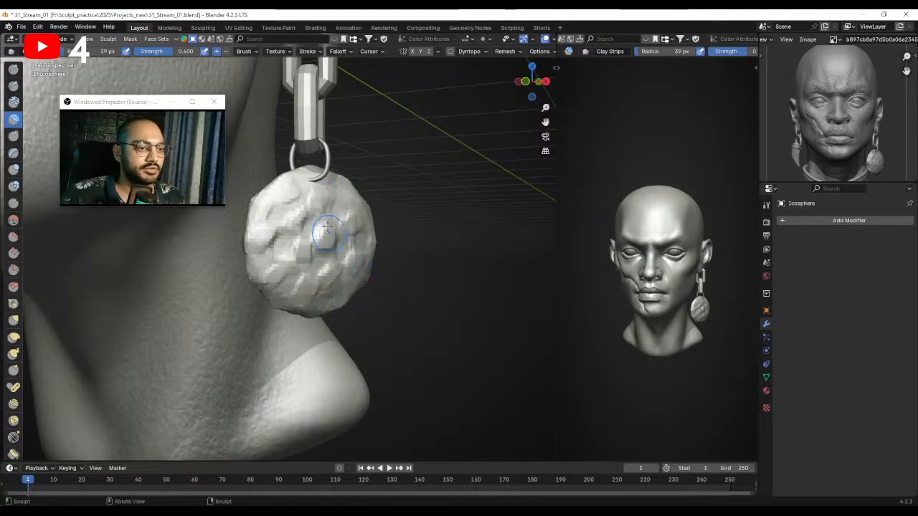
Scrape the clay bumps down into a hammered, dented surface with the Scrape/Peaks brush.
{"action": "left_click", "coordinate": [14, 269]}
{"action": "mouse_move", "coordinate": [308, 250]}
{"action": "left_mouse_down"}
{"action": "mouse_move", "coordinate": [317, 205]}
{"action": "mouse_move", "coordinate": [288, 225]}
{"action": "mouse_move", "coordinate": [308, 277]}
{"action": "mouse_move", "coordinate": [320, 202]}
{"action": "left_mouse_up"}
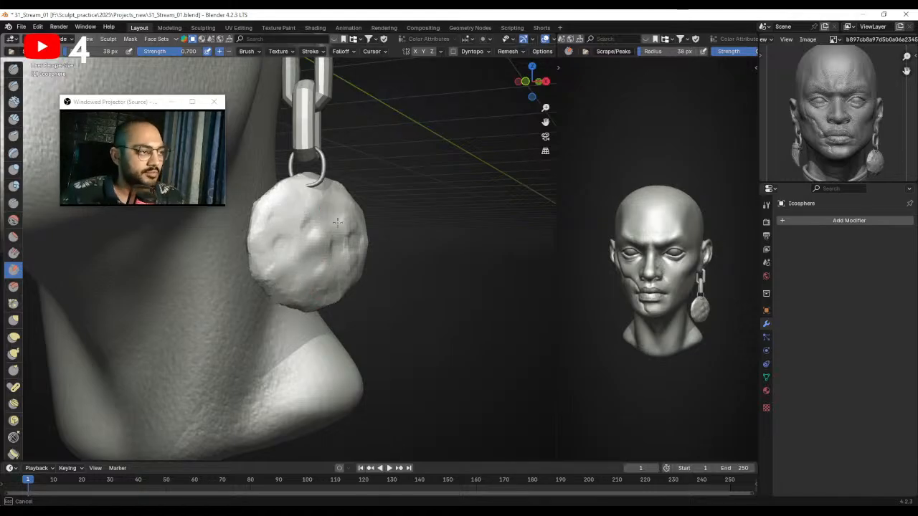
{"action": "left_click_drag", "start_coordinate": [322, 251], "coordinate": [320, 242]}
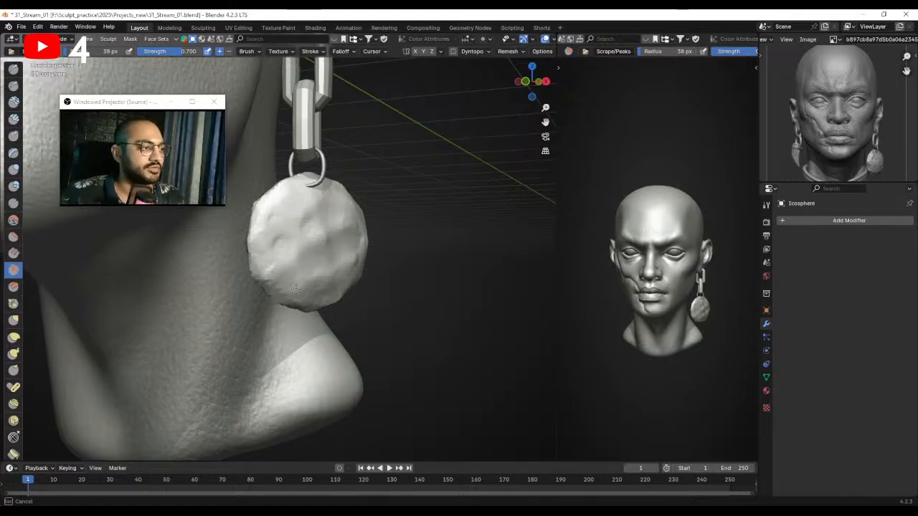
{"action": "scroll", "coordinate": [307, 306], "scroll_direction": "down", "scroll_amount": 3}
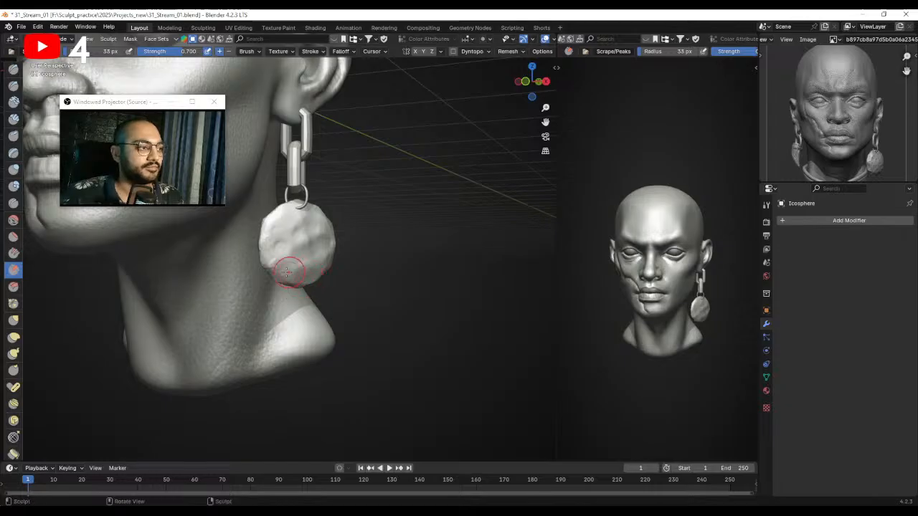
{"action": "middle_click_drag", "start_coordinate": [278, 270], "coordinate": [288, 273]}
{"action": "left_click_drag", "start_coordinate": [263, 263], "coordinate": [266, 235]}
{"action": "middle_click_drag", "start_coordinate": [267, 235], "coordinate": [286, 239]}
Refine the pendant's dents and rim with the Scrape/Peaks brush, reducing its radius to 20 px.
{"action": "key", "text": "f"}
{"action": "left_click", "coordinate": [293, 238]}
{"action": "middle_click_drag", "start_coordinate": [293, 206], "coordinate": [311, 218]}
{"action": "mouse_move", "coordinate": [307, 217]}
{"action": "left_mouse_down"}
{"action": "mouse_move", "coordinate": [282, 207]}
{"action": "mouse_move", "coordinate": [301, 221]}
{"action": "left_mouse_up"}
{"action": "key", "text": "f"}
{"action": "left_click", "coordinate": [299, 222]}
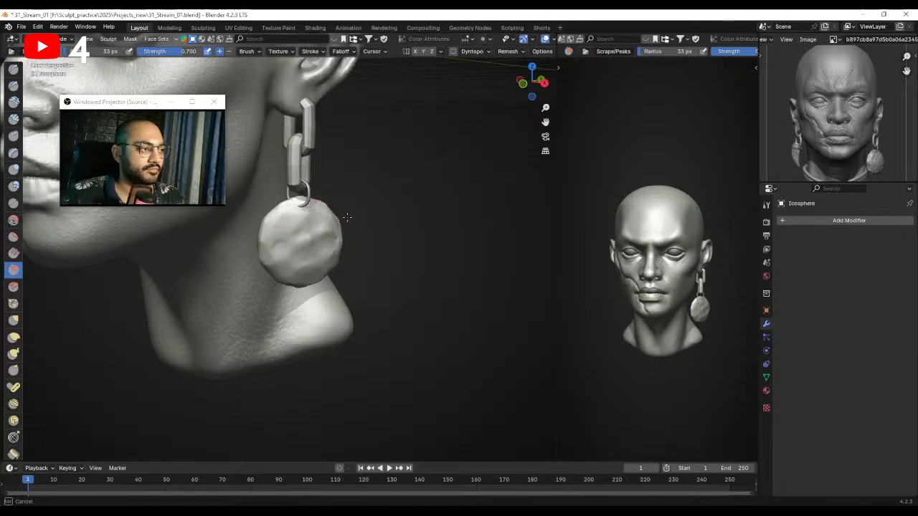
{"action": "middle_click_drag", "start_coordinate": [331, 222], "coordinate": [309, 217]}
{"action": "mouse_move", "coordinate": [302, 279]}
{"action": "middle_mouse_down"}
{"action": "mouse_move", "coordinate": [327, 265]}
{"action": "mouse_move", "coordinate": [308, 286]}
{"action": "middle_mouse_up"}
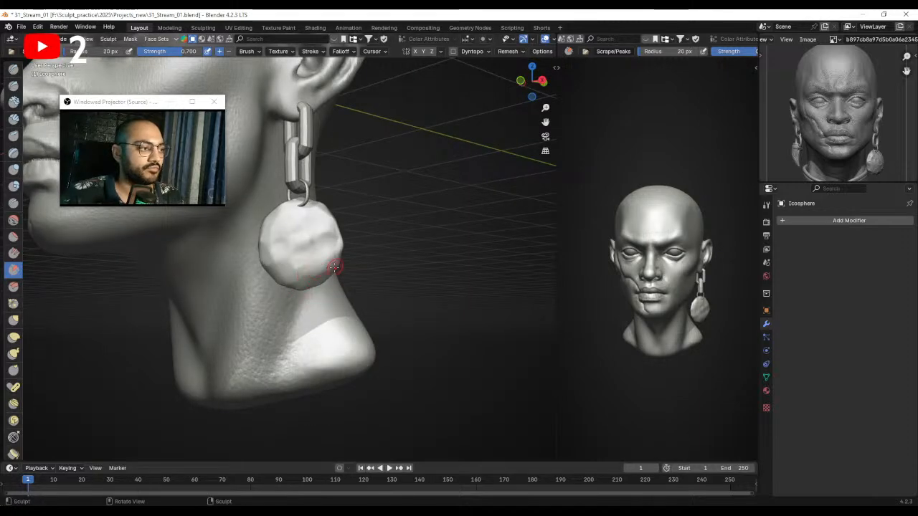
{"action": "mouse_move", "coordinate": [327, 278]}
{"action": "middle_mouse_down"}
{"action": "mouse_move", "coordinate": [322, 244]}
{"action": "mouse_move", "coordinate": [337, 254]}
{"action": "mouse_move", "coordinate": [338, 277]}
{"action": "middle_mouse_up"}
Return to Object Mode, select the second chain link, and thin its mesh with Shrink/Fatten in Edit Mode.
{"action": "scroll", "coordinate": [336, 254], "scroll_direction": "down", "scroll_amount": 3}
{"action": "key", "text": "ctrl+Tab"}
{"action": "scroll", "coordinate": [349, 260], "scroll_direction": "up", "scroll_amount": 2}
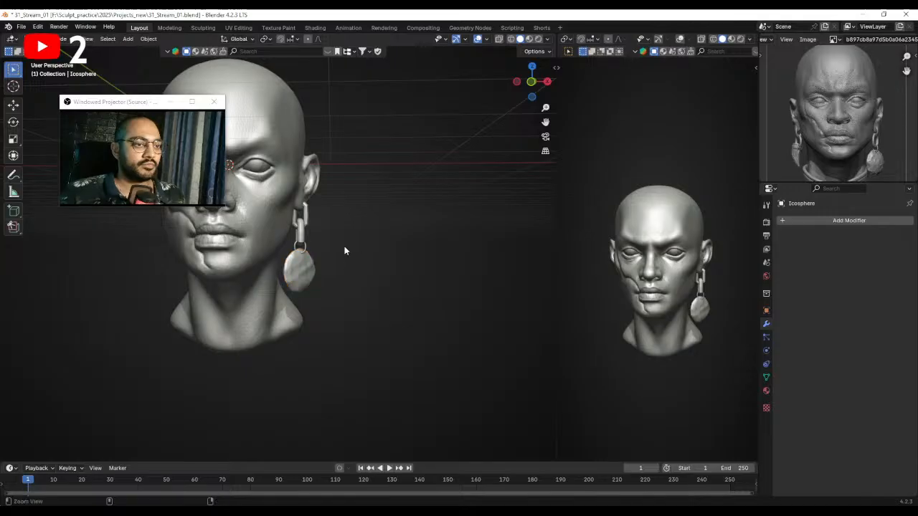
{"action": "scroll", "coordinate": [361, 139], "scroll_direction": "up", "scroll_amount": 2}
{"action": "middle_click_drag", "start_coordinate": [360, 139], "coordinate": [368, 220]}
{"action": "scroll", "coordinate": [301, 212], "scroll_direction": "up", "scroll_amount": 3}
{"action": "left_click", "coordinate": [300, 212]}
{"action": "key", "text": "Tab"}
{"action": "key", "text": "alt+s"}
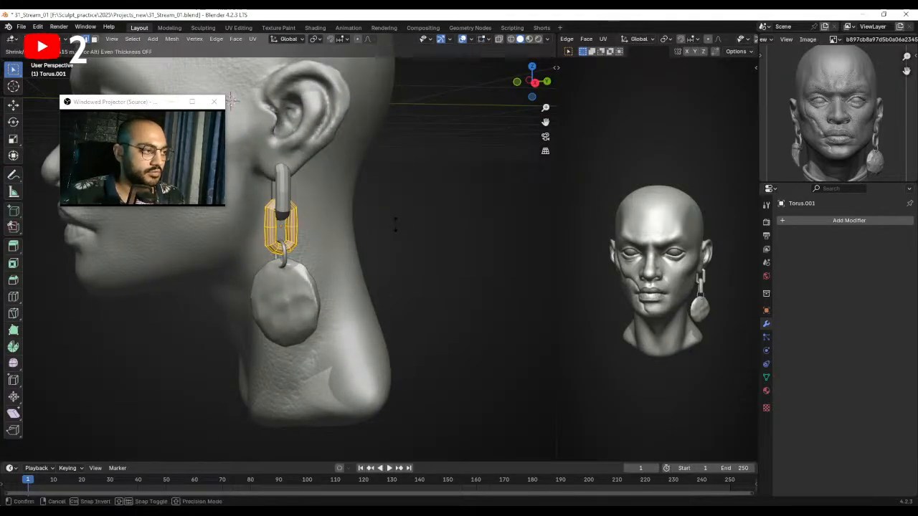
{"action": "left_click", "coordinate": [357, 230]}
Transfer editing to the first chain link, select its whole mesh, and thin it with Shrink/Fatten.
{"action": "scroll", "coordinate": [365, 231], "scroll_direction": "up", "scroll_amount": 3}
{"action": "middle_click_drag", "start_coordinate": [350, 185], "coordinate": [346, 214], "text": "shift"}
{"action": "key", "text": "alt+q"}
{"action": "key", "text": "a"}
{"action": "key", "text": "alt+s"}
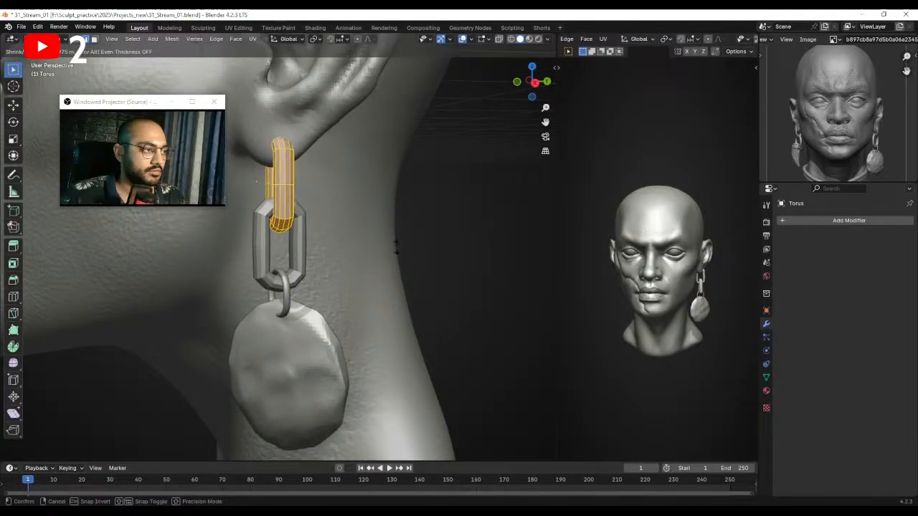
{"action": "left_click", "coordinate": [405, 236]}
{"action": "key", "text": "Tab"}
Adjust the second link's thickness once more with Shrink/Fatten to match the first link.
{"action": "middle_click_drag", "start_coordinate": [420, 199], "coordinate": [366, 197]}
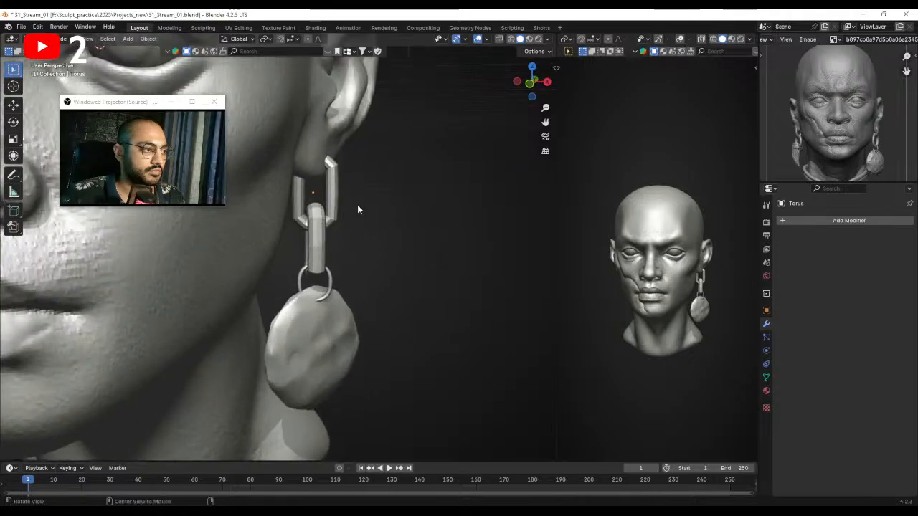
{"action": "key", "text": "Tab"}
{"action": "key", "text": "alt+s"}
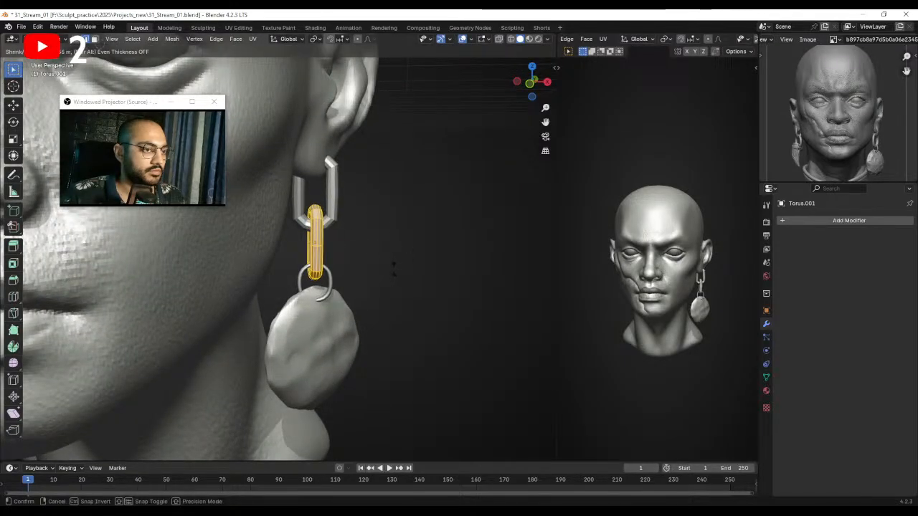
{"action": "left_click", "coordinate": [400, 262]}
{"action": "key", "text": "Tab"}
Try to scale the pendant by about 0.98 around its current origin.
{"action": "middle_click_drag", "start_coordinate": [401, 233], "coordinate": [302, 247]}
{"action": "left_click", "coordinate": [297, 251]}
{"action": "key", "text": "s"}
{"action": "left_click", "coordinate": [357, 278]}
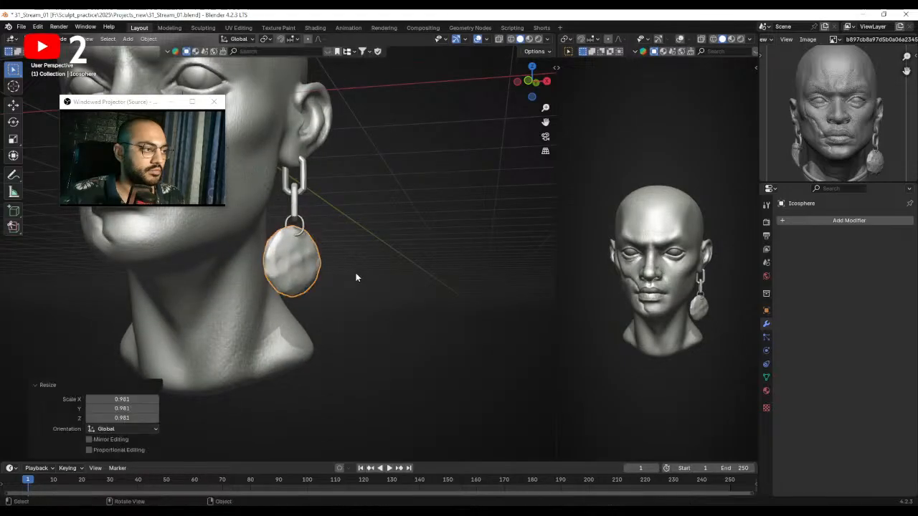
{"action": "key", "text": "ctrl+z"}
Set the pendant's origin to its center of mass.
{"action": "left_click", "coordinate": [149, 39]}
{"action": "mouse_move", "coordinate": [187, 59]}
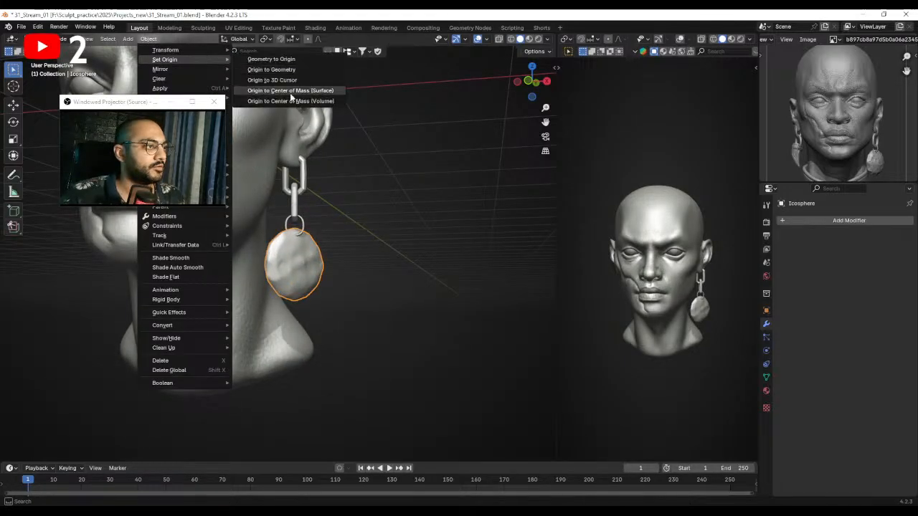
{"action": "left_click", "coordinate": [290, 98]}
Fine-tune the pendant's overall scale and shift it along Z so it hangs from the ring.
{"action": "key", "text": "s"}
{"action": "left_click", "coordinate": [368, 261]}
{"action": "key", "text": "s"}
{"action": "left_click", "coordinate": [382, 267]}
{"action": "key", "text": "g"}
{"action": "key", "text": "z"}
{"action": "left_click", "coordinate": [383, 269]}
Try another slight rescale of the pendant and check the earring against the whole head.
{"action": "key", "text": "s"}
{"action": "left_click", "coordinate": [388, 270]}
{"action": "key", "text": "ctrl+z"}
{"action": "middle_click_drag", "start_coordinate": [376, 239], "coordinate": [416, 228]}
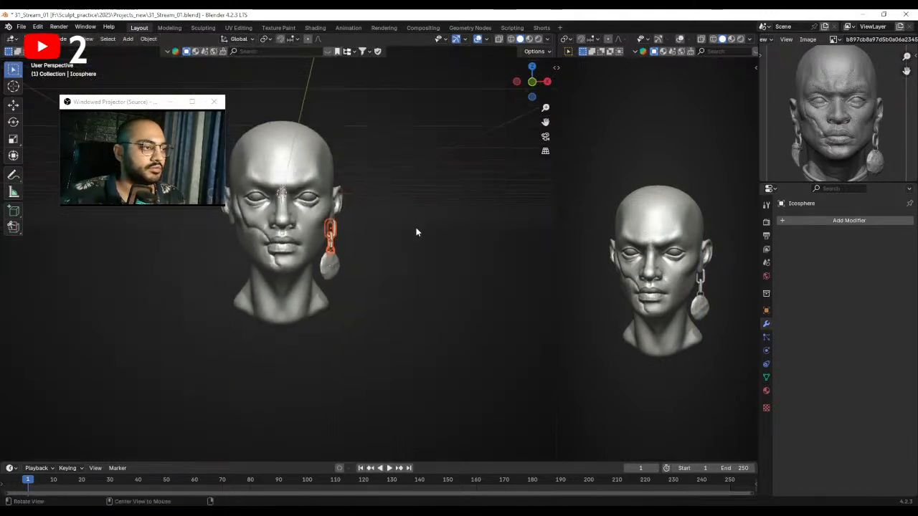
Duplicate the chain links to the opposite ear, moving the copy -1.4588 m along X, and rotate it about Z.
{"action": "key", "text": "shift+d"}
{"action": "key", "text": "x"}
{"action": "left_click", "coordinate": [316, 225]}
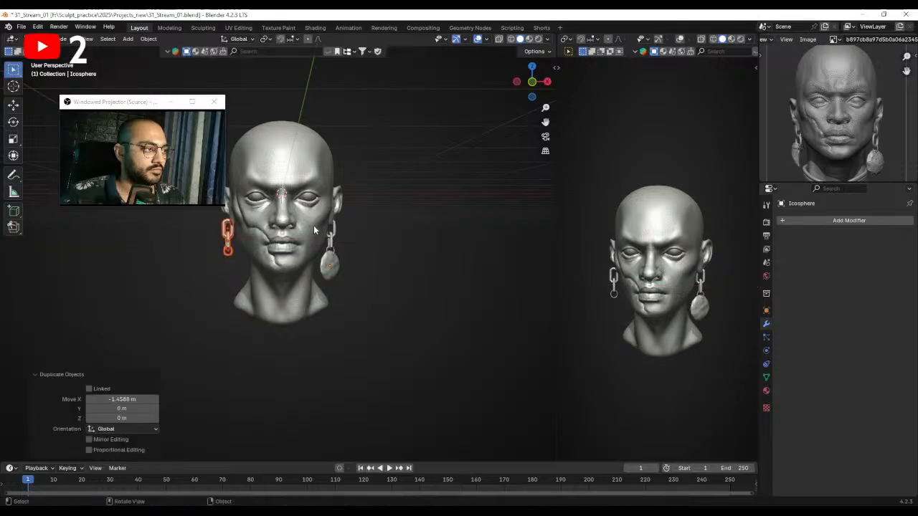
{"action": "middle_click_drag", "start_coordinate": [313, 225], "coordinate": [396, 249]}
{"action": "scroll", "coordinate": [392, 209], "scroll_direction": "up", "scroll_amount": 4}
{"action": "key", "text": "r"}
{"action": "key", "text": "z"}
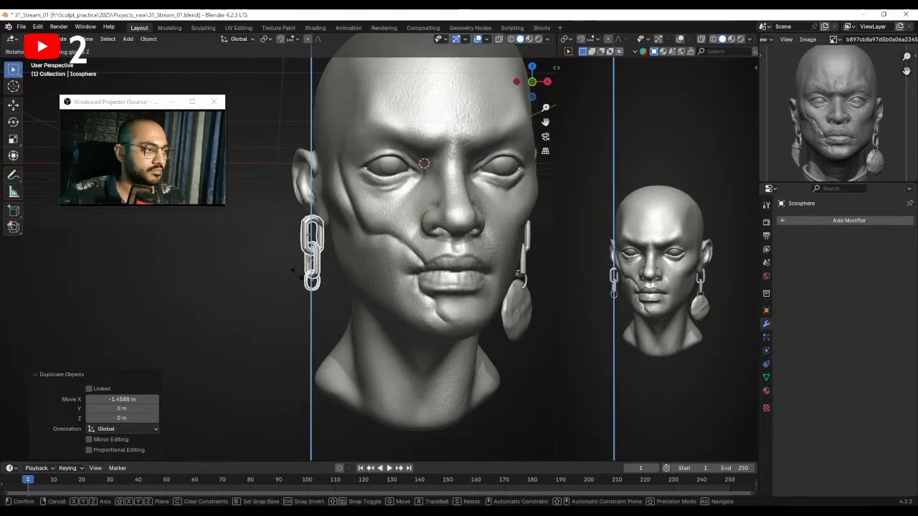
{"action": "left_click", "coordinate": [301, 269]}
{"action": "middle_click_drag", "start_coordinate": [285, 259], "coordinate": [328, 246]}
{"action": "scroll", "coordinate": [313, 240], "scroll_direction": "up", "scroll_amount": 2}
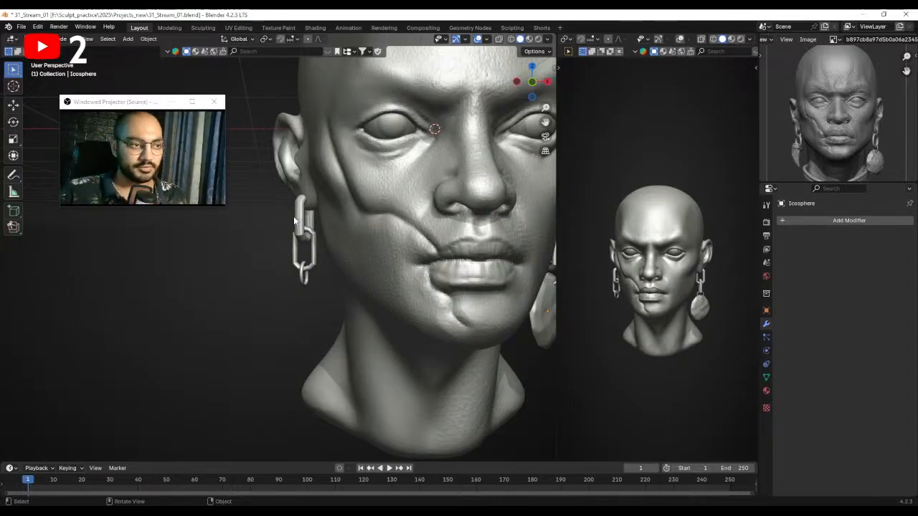
Thicken the middle link of the duplicated chain with Shrink/Fatten.
{"action": "scroll", "coordinate": [314, 294], "scroll_direction": "down", "scroll_amount": 1}
{"action": "middle_click_drag", "start_coordinate": [315, 297], "coordinate": [307, 236], "text": "shift"}
{"action": "scroll", "coordinate": [311, 274], "scroll_direction": "up", "scroll_amount": 1}
{"action": "left_click", "coordinate": [304, 237]}
{"action": "key", "text": "Tab"}
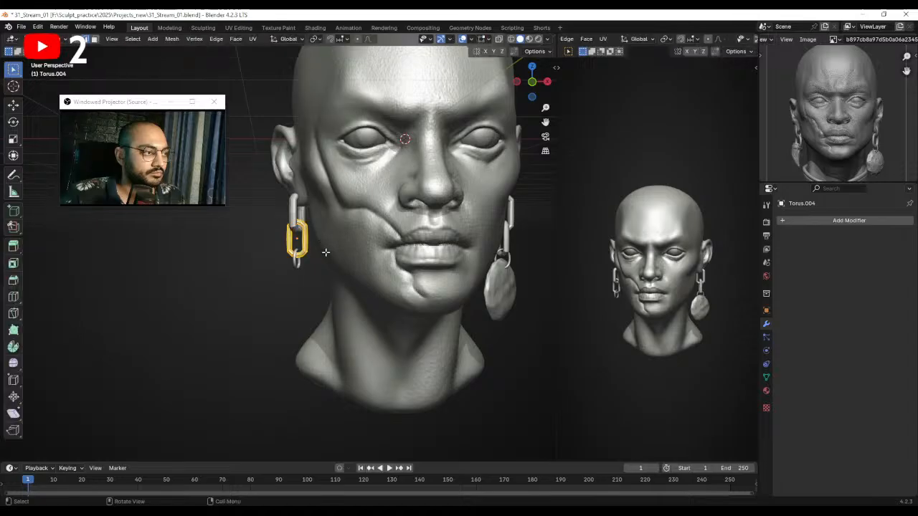
{"action": "key", "text": "alt+s"}
{"action": "left_click", "coordinate": [344, 251]}
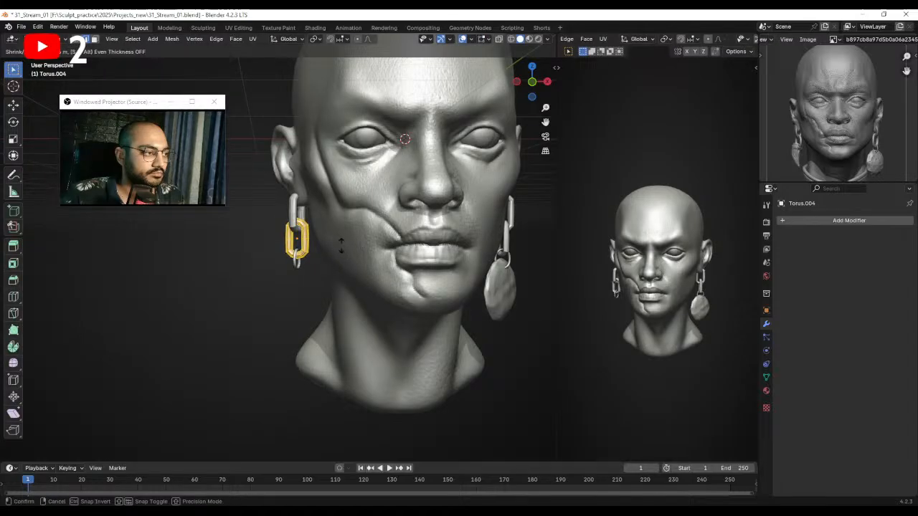
{"action": "key", "text": "Tab"}
Add a cylinder, flatten it along Z into a disc, and scale it by 0.478 in X and Y.
{"action": "scroll", "coordinate": [304, 287], "scroll_direction": "down", "scroll_amount": 4}
{"action": "key", "text": "shift+a"}
{"action": "mouse_move", "coordinate": [413, 249]}
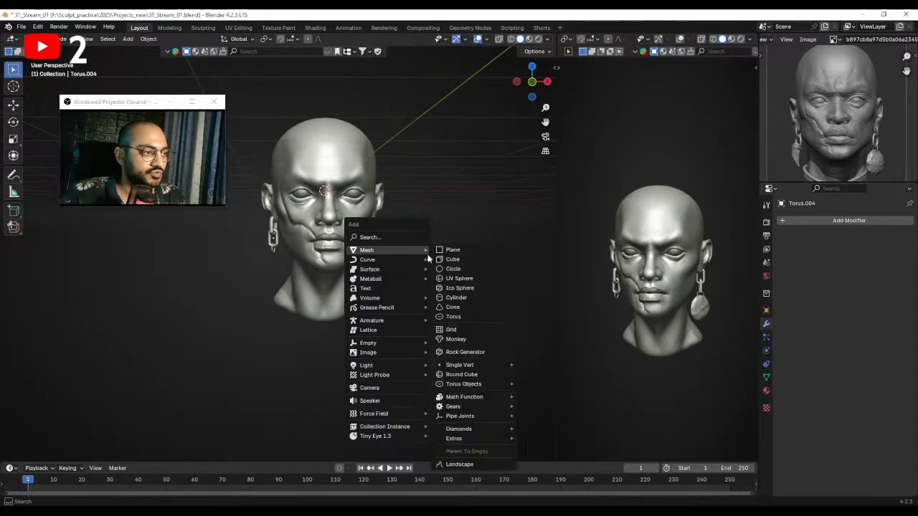
{"action": "left_click", "coordinate": [474, 288]}
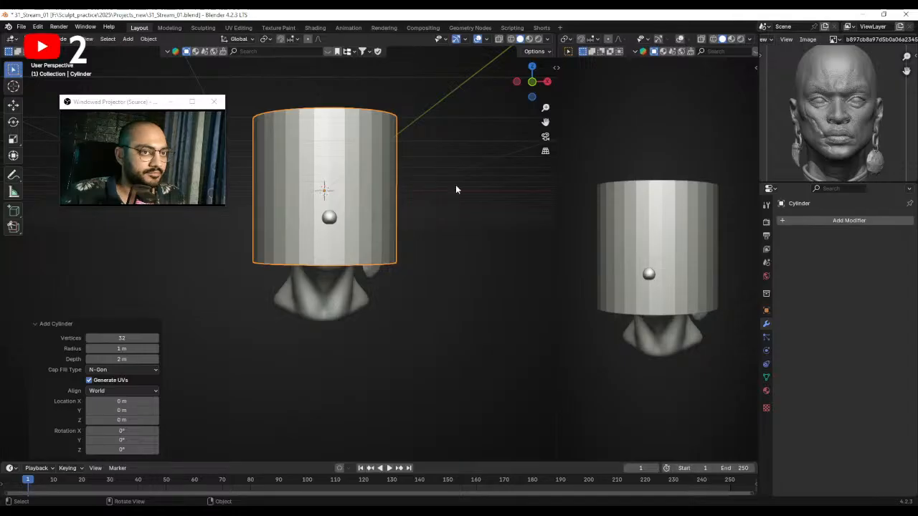
{"action": "key", "text": "s"}
{"action": "key", "text": "z"}
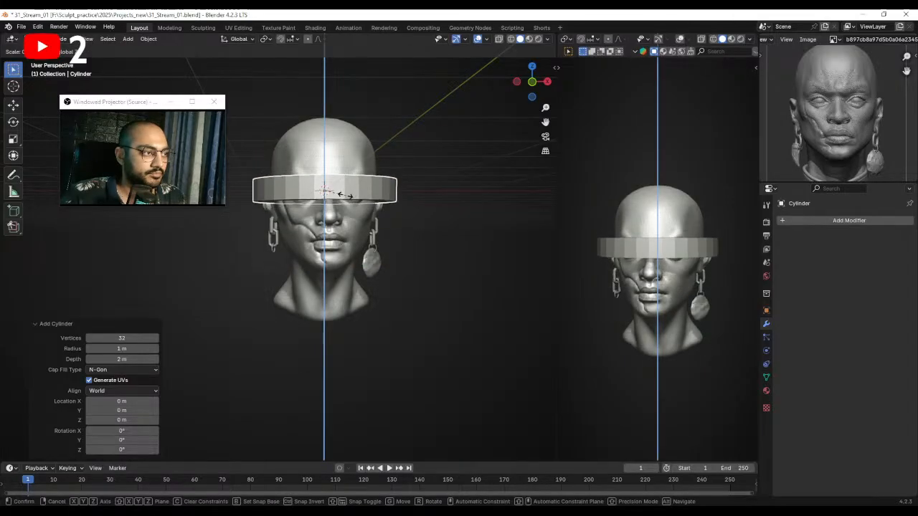
{"action": "left_click", "coordinate": [366, 192]}
{"action": "middle_click_drag", "start_coordinate": [507, 202], "coordinate": [370, 220]}
{"action": "key", "text": "s"}
{"action": "key", "text": "shift+z"}
{"action": "left_click", "coordinate": [365, 219]}
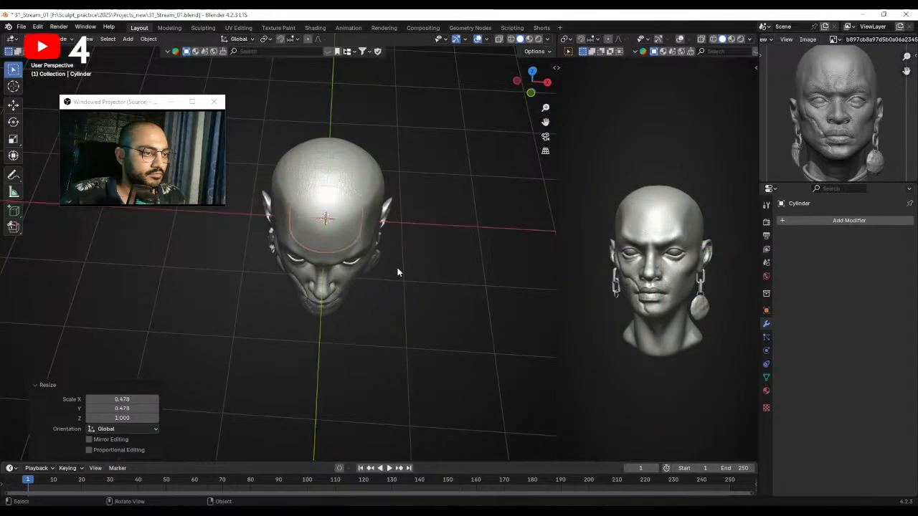
Move the disc beside the head by about -1.22 m in X, -0.14 m in Y and -0.75 m in Z, and scale it by 0.327.
{"action": "middle_click_drag", "start_coordinate": [392, 279], "coordinate": [428, 256]}
{"action": "key", "text": "g"}
{"action": "left_click", "coordinate": [344, 316]}
{"action": "middle_click_drag", "start_coordinate": [463, 333], "coordinate": [443, 293]}
{"action": "key", "text": "s"}
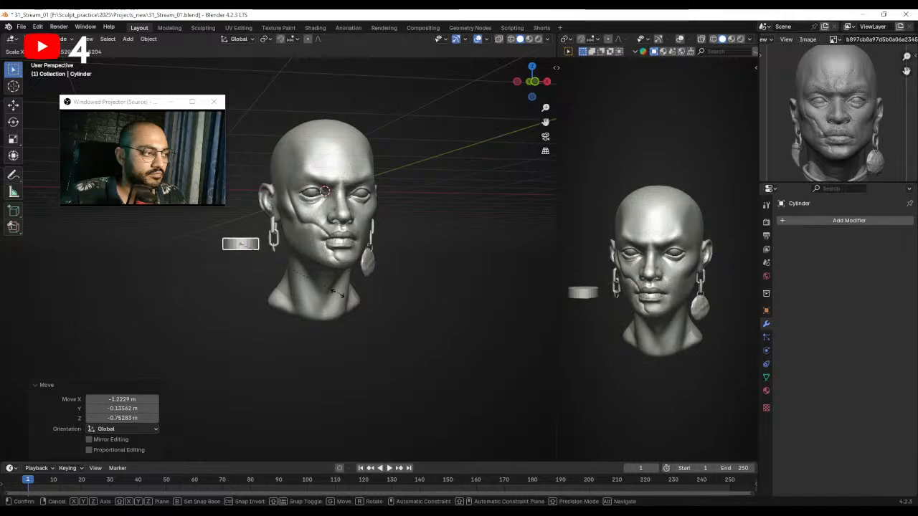
{"action": "left_click", "coordinate": [294, 292]}
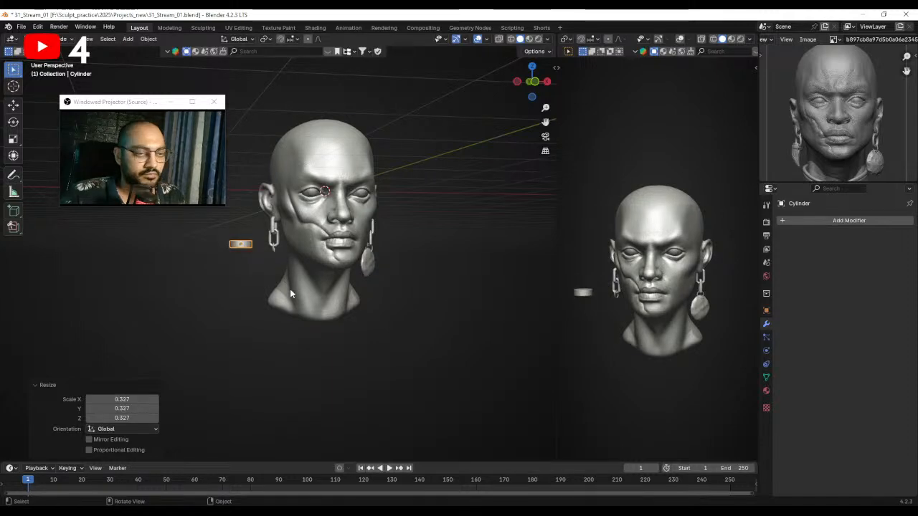
Inset the top face of the disc and extrude it upward into a smaller raised cap.
{"action": "key", "text": "KP_Decimal"}
{"action": "key", "text": "Tab"}
{"action": "key", "text": "alt+a"}
{"action": "left_click", "coordinate": [326, 244]}
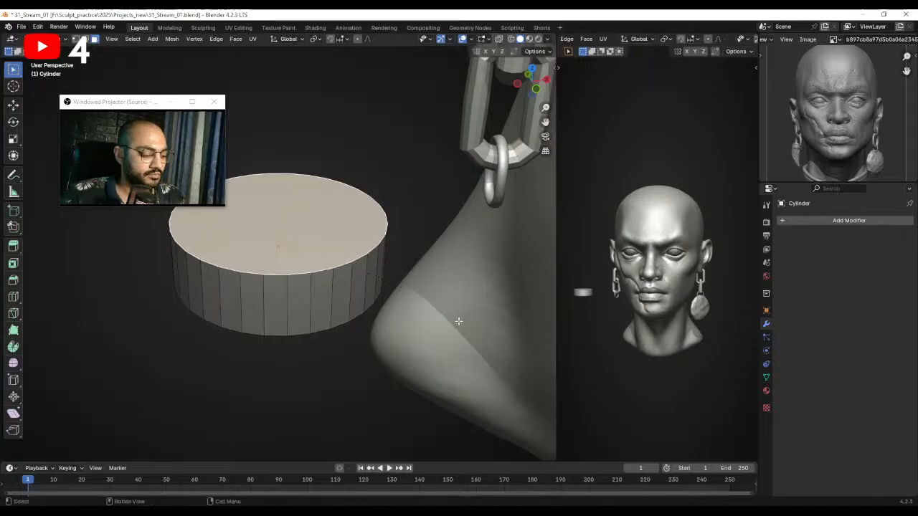
{"action": "key", "text": "i"}
{"action": "left_click", "coordinate": [430, 308]}
{"action": "middle_click_drag", "start_coordinate": [430, 308], "coordinate": [428, 304]}
{"action": "key", "text": "e"}
{"action": "left_click", "coordinate": [426, 277]}
Inset the underside face of the disc and extrude it downward into a straight shaft.
{"action": "middle_click_drag", "start_coordinate": [362, 334], "coordinate": [351, 245]}
{"action": "left_click", "coordinate": [325, 266]}
{"action": "key", "text": "i"}
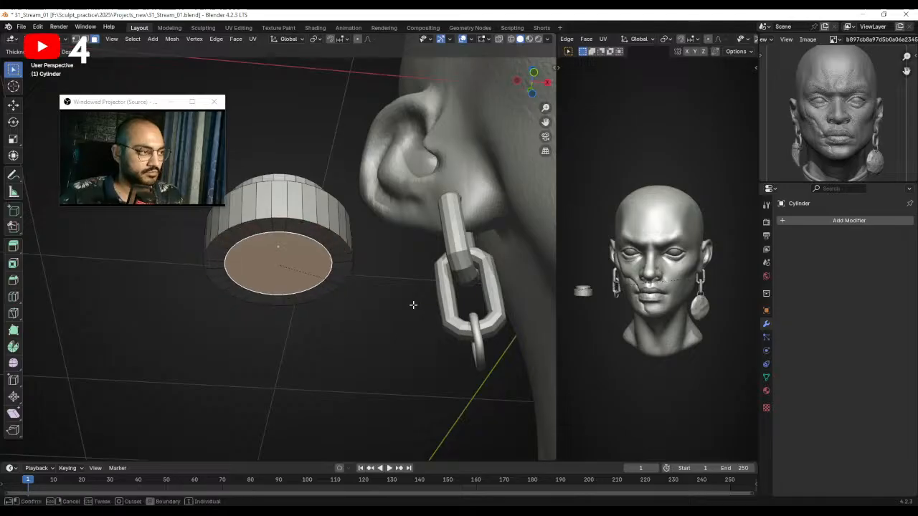
{"action": "left_click", "coordinate": [413, 304]}
{"action": "key", "text": "KP_1"}
{"action": "scroll", "coordinate": [413, 303], "scroll_direction": "down", "scroll_amount": 3}
{"action": "middle_click_drag", "start_coordinate": [346, 308], "coordinate": [361, 287], "text": "shift"}
{"action": "scroll", "coordinate": [362, 288], "scroll_direction": "up", "scroll_amount": 1}
{"action": "right_click", "coordinate": [299, 286], "text": "ctrl"}
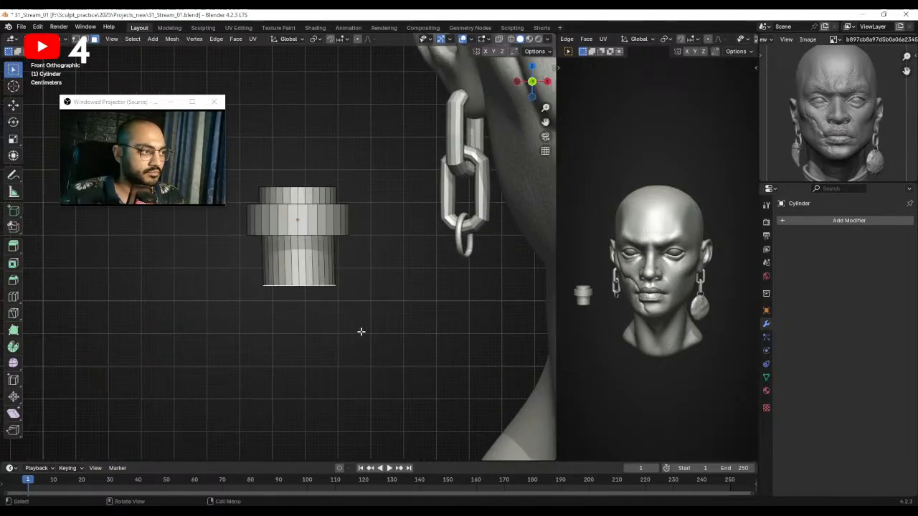
Extrude the shaft's end twice into a bent taper, scaling the end faces by 0.591 and 0.691 and rotating the last one.
{"action": "right_click", "coordinate": [314, 332], "text": "ctrl"}
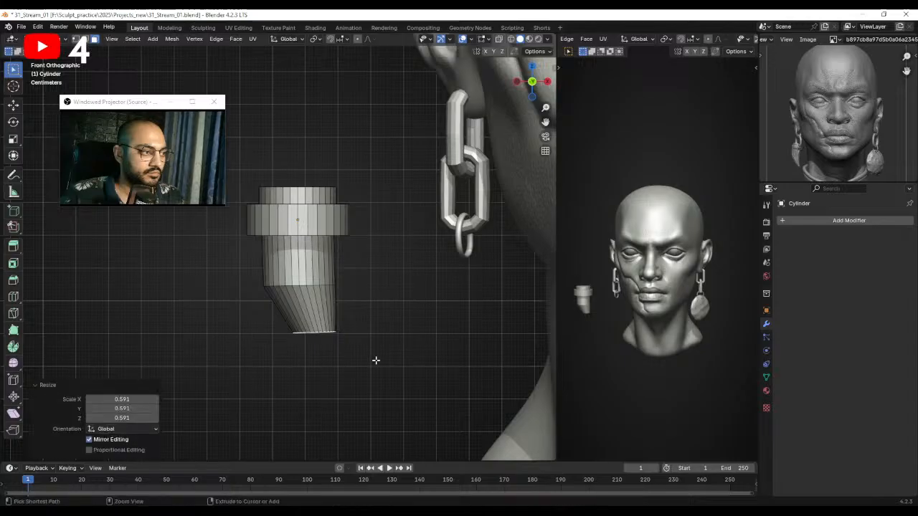
{"action": "right_click", "coordinate": [358, 362], "text": "ctrl"}
{"action": "key", "text": "s"}
{"action": "left_click", "coordinate": [386, 330]}
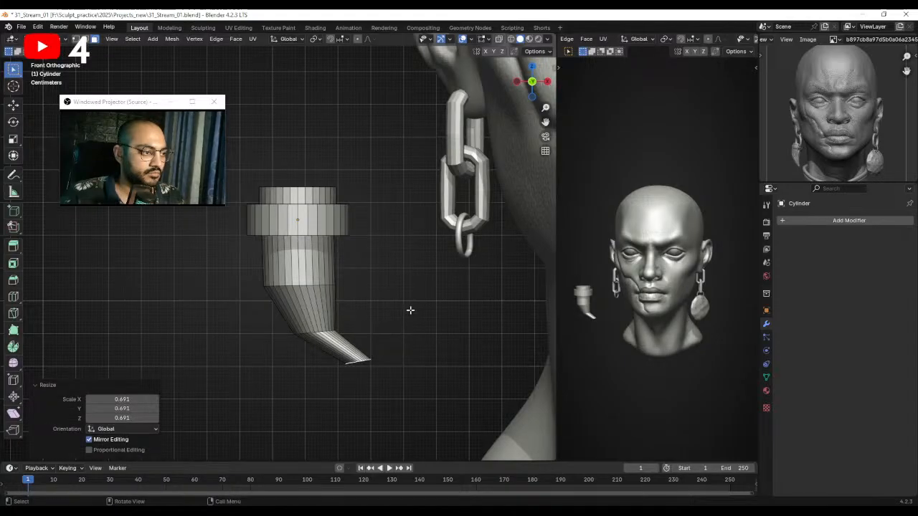
{"action": "key", "text": "r"}
{"action": "left_click", "coordinate": [381, 274]}
Rotate and reposition the edge loop at the taper's bend to smooth the curve.
{"action": "key", "text": "2"}
{"action": "left_click", "coordinate": [324, 331]}
{"action": "key", "text": "r"}
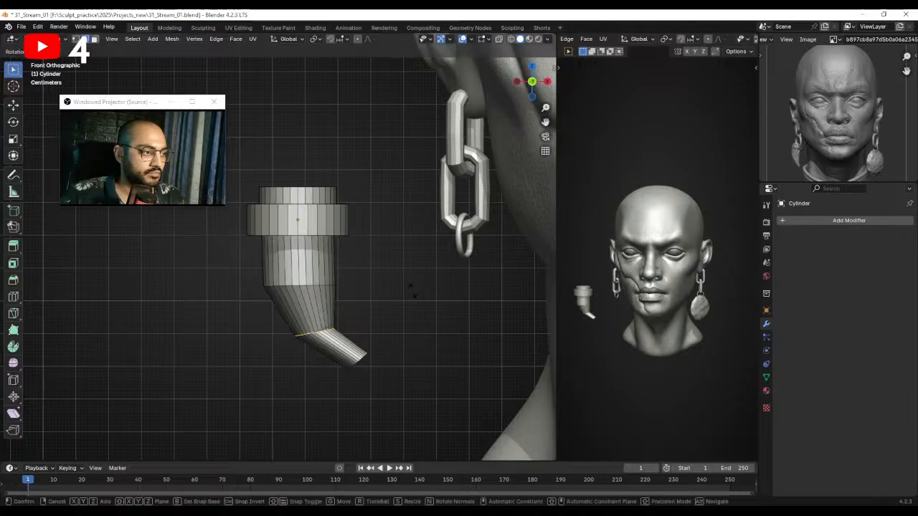
{"action": "left_click", "coordinate": [393, 264]}
{"action": "key", "text": "g"}
{"action": "left_click", "coordinate": [389, 263]}
Narrow the end loop by 0.386, shift it about -0.088 m in X and -0.045 m in Z, and scale it by 0.912.
{"action": "left_click", "coordinate": [363, 356], "text": "alt"}
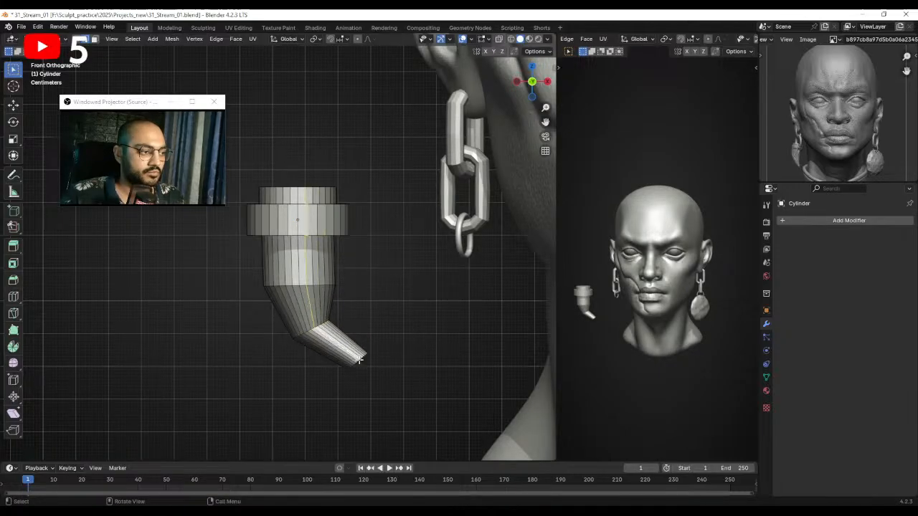
{"action": "key", "text": "s"}
{"action": "left_click", "coordinate": [380, 361]}
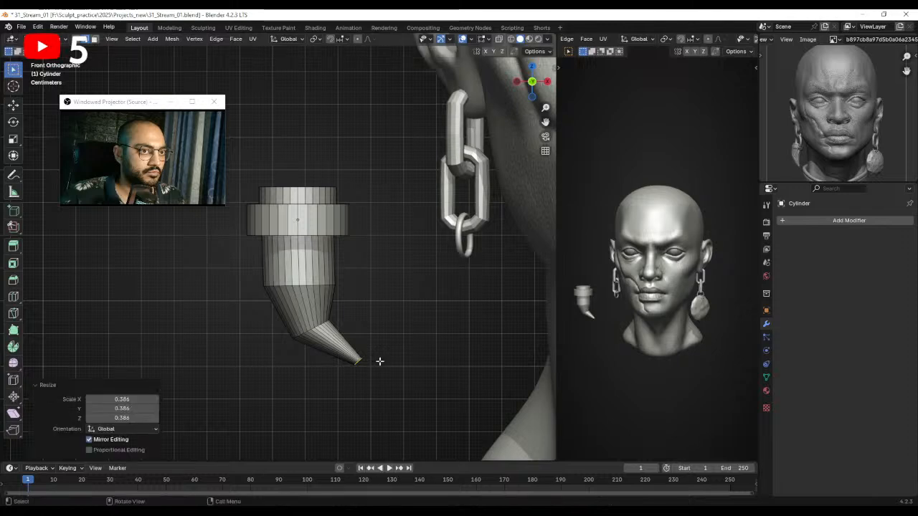
{"action": "key", "text": "g"}
{"action": "left_click", "coordinate": [349, 375]}
{"action": "key", "text": "g"}
{"action": "key", "text": "s"}
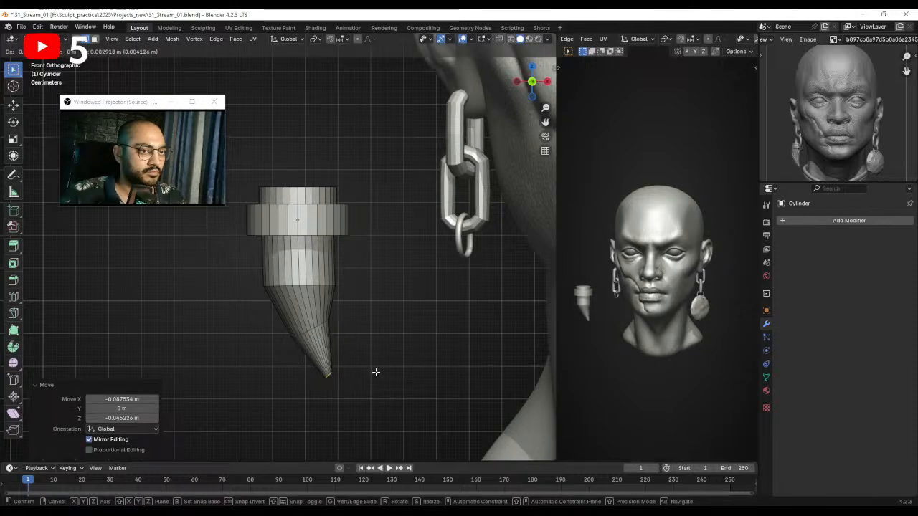
{"action": "left_click", "coordinate": [354, 352]}
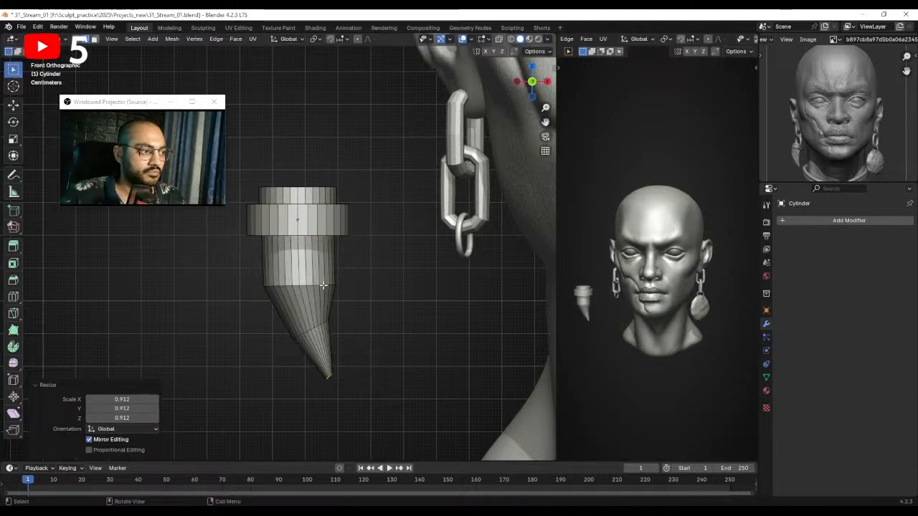
Move the loop above the tip outward and down and enlarge it to fill out the fang's curve.
{"action": "key", "text": "alt+a"}
{"action": "key", "text": "g"}
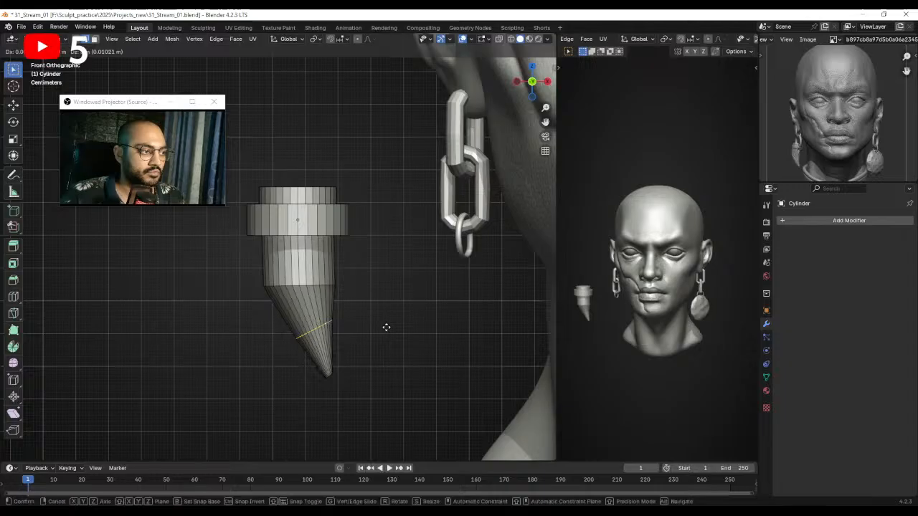
{"action": "right_click", "coordinate": [387, 328]}
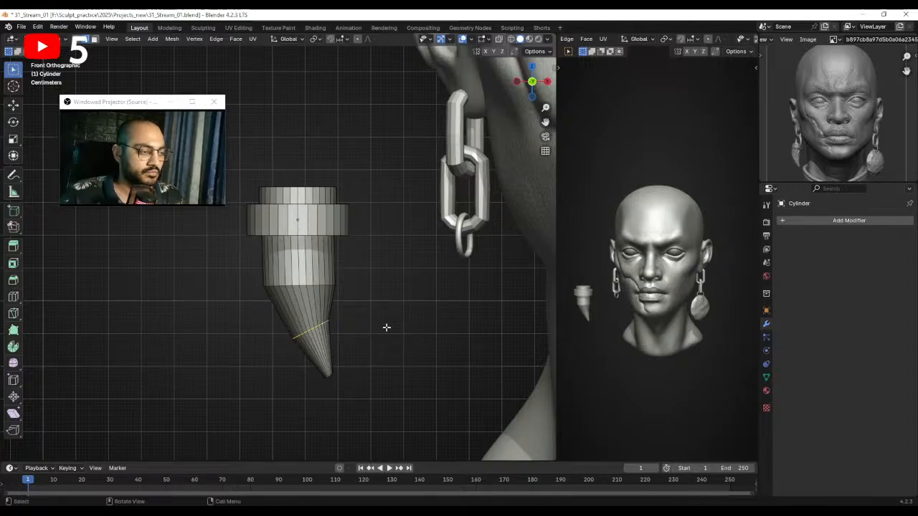
{"action": "key", "text": "g"}
{"action": "left_click", "coordinate": [378, 333]}
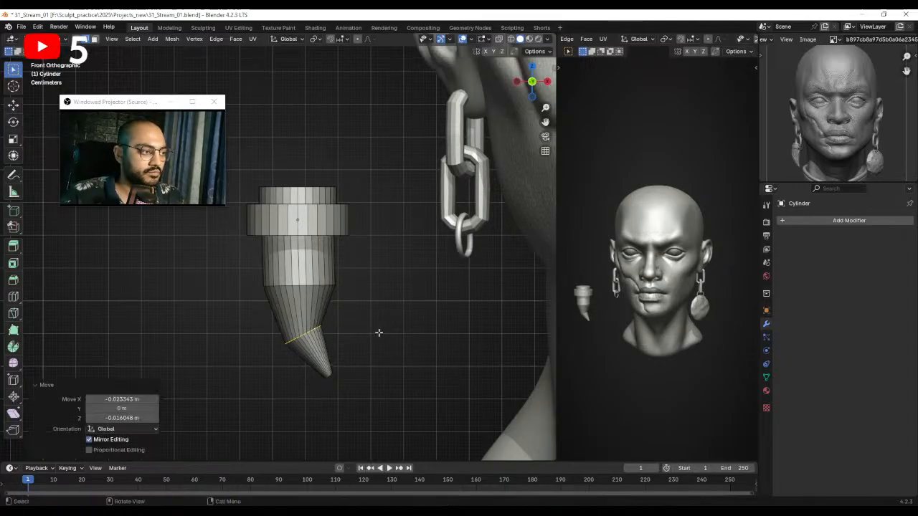
{"action": "key", "text": "g"}
{"action": "left_click", "coordinate": [415, 329]}
{"action": "key", "text": "s"}
{"action": "left_click", "coordinate": [424, 328]}
{"action": "key", "text": "Tab"}
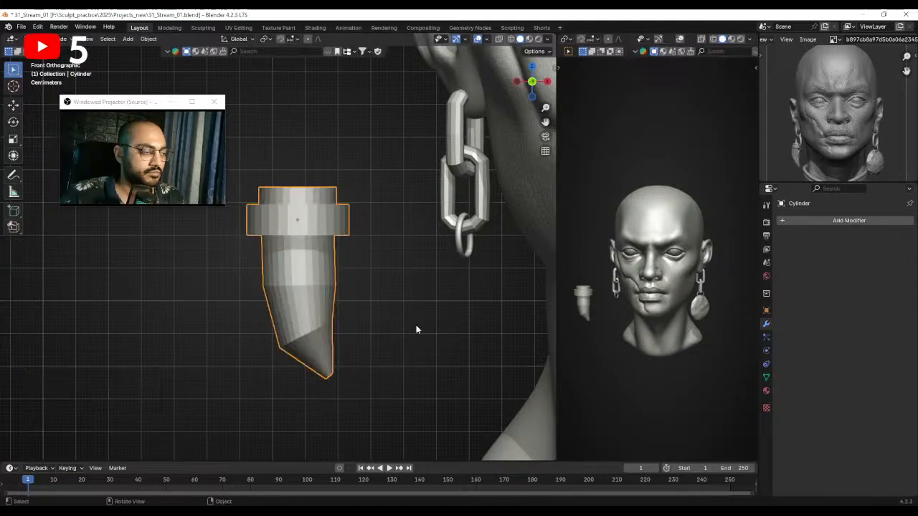
Bevel the edge loops around the collar.
{"action": "middle_click_drag", "start_coordinate": [416, 328], "coordinate": [333, 208]}
{"action": "key", "text": "Tab"}
{"action": "scroll", "coordinate": [329, 216], "scroll_direction": "up", "scroll_amount": 2}
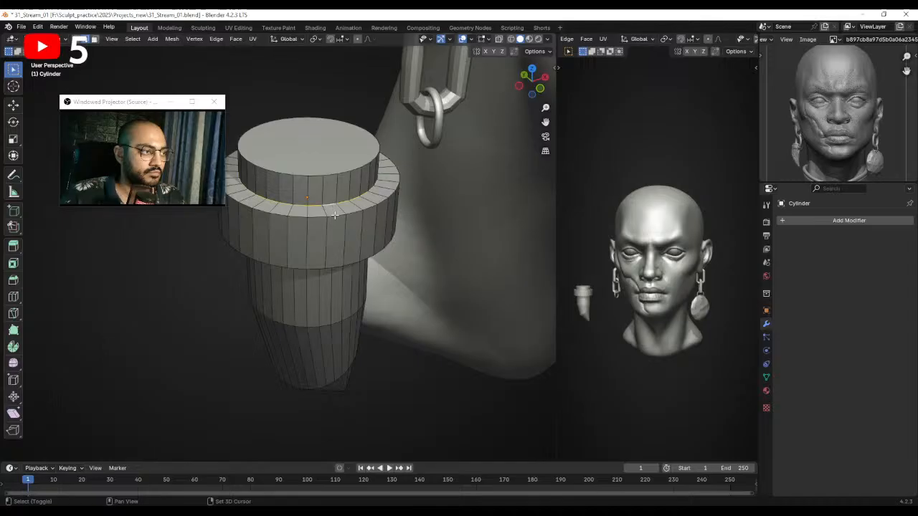
{"action": "middle_click_drag", "start_coordinate": [341, 270], "coordinate": [402, 281]}
{"action": "key", "text": "ctrl+b"}
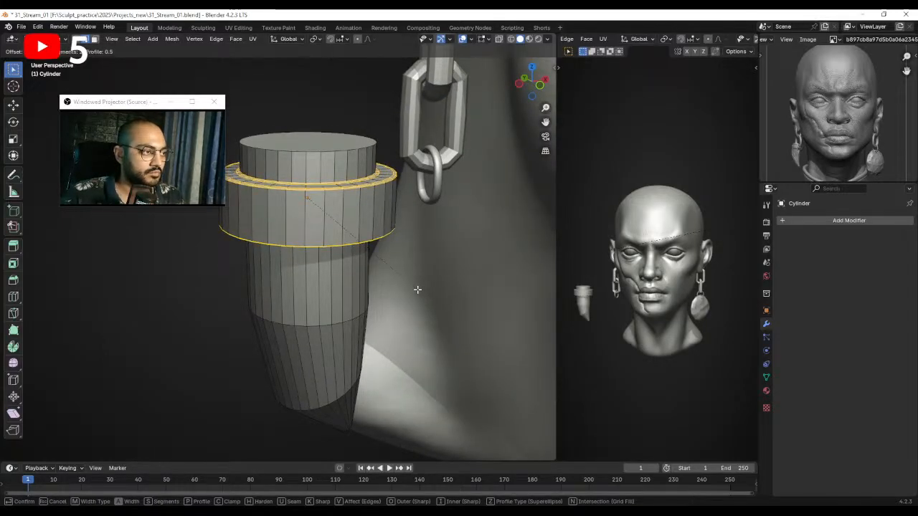
{"action": "left_click", "coordinate": [416, 286]}
Bevel the top cap's rim with 2 segments and a width of 0.0919 m.
{"action": "left_click", "coordinate": [351, 155], "text": "alt"}
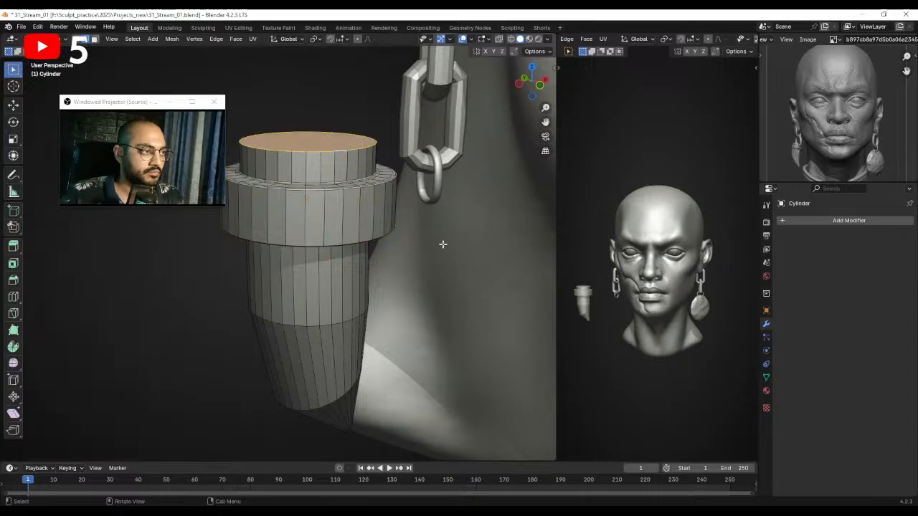
{"action": "key", "text": "ctrl+b"}
{"action": "left_click", "coordinate": [453, 246]}
{"action": "middle_click_drag", "start_coordinate": [453, 246], "coordinate": [349, 225]}
Smooth the fang pendant with a level 4 Subdivision modifier and apply the modifier.
{"action": "scroll", "coordinate": [355, 244], "scroll_direction": "down", "scroll_amount": 3}
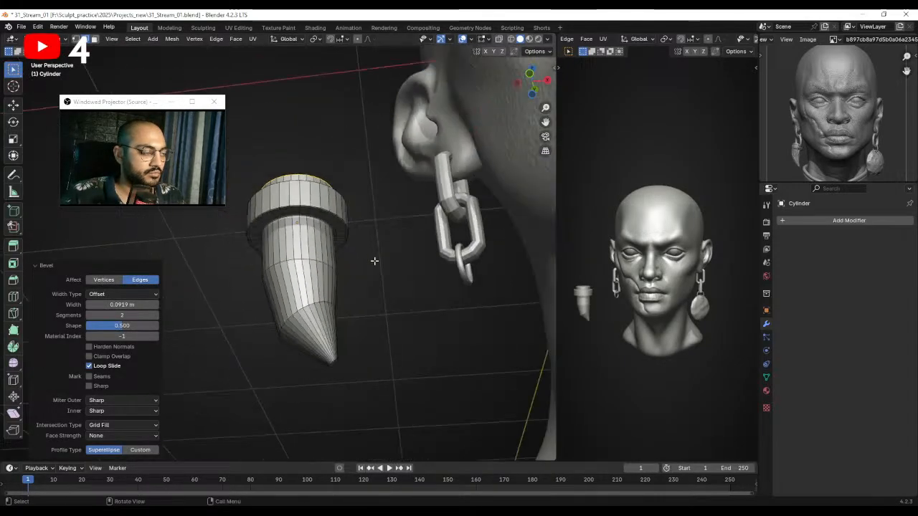
{"action": "key", "text": "Tab"}
{"action": "key", "text": "ctrl+3"}
{"action": "key", "text": "ctrl+4"}
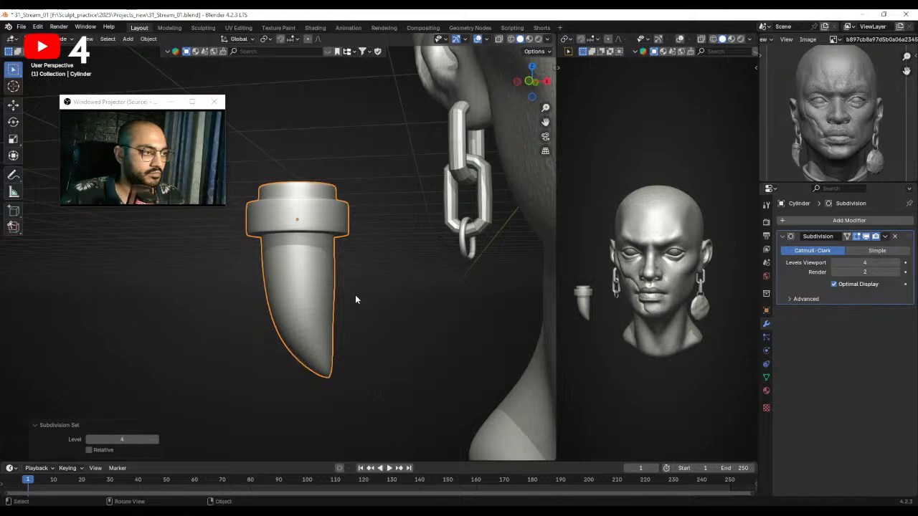
{"action": "key", "text": "ctrl+a"}
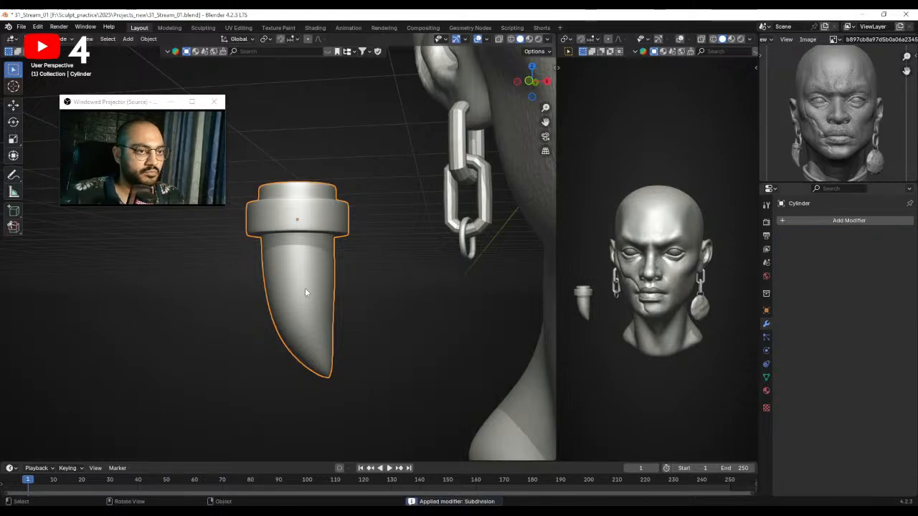
Scale the fang pendant by 0.682 and move it about 0.50 m in X and -0.16 m in Z under the small ring.
{"action": "scroll", "coordinate": [294, 290], "scroll_direction": "down", "scroll_amount": 2}
{"action": "middle_click_drag", "start_coordinate": [308, 289], "coordinate": [373, 283]}
{"action": "scroll", "coordinate": [462, 297], "scroll_direction": "down", "scroll_amount": 2}
{"action": "key", "text": "s"}
{"action": "left_click", "coordinate": [335, 283]}
{"action": "key", "text": "KP_1"}
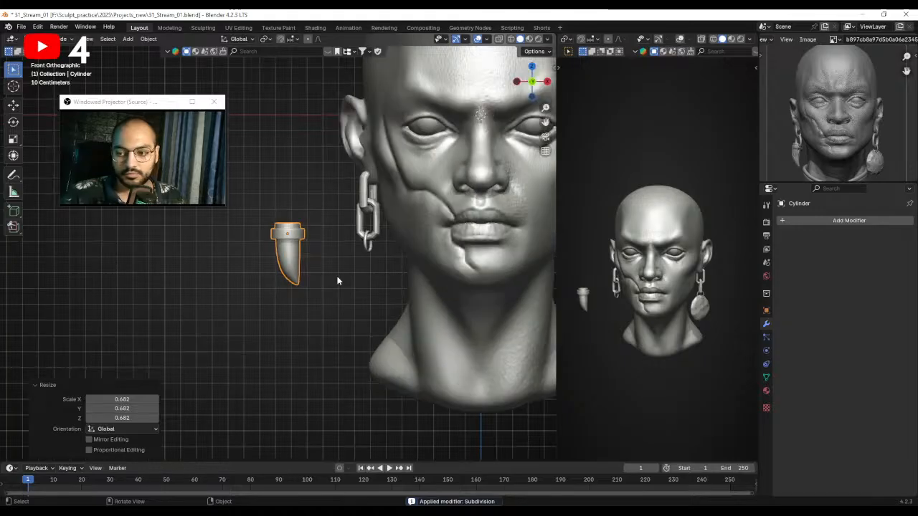
{"action": "scroll", "coordinate": [291, 267], "scroll_direction": "up", "scroll_amount": 3}
{"action": "key", "text": "g"}
{"action": "left_click", "coordinate": [483, 349]}
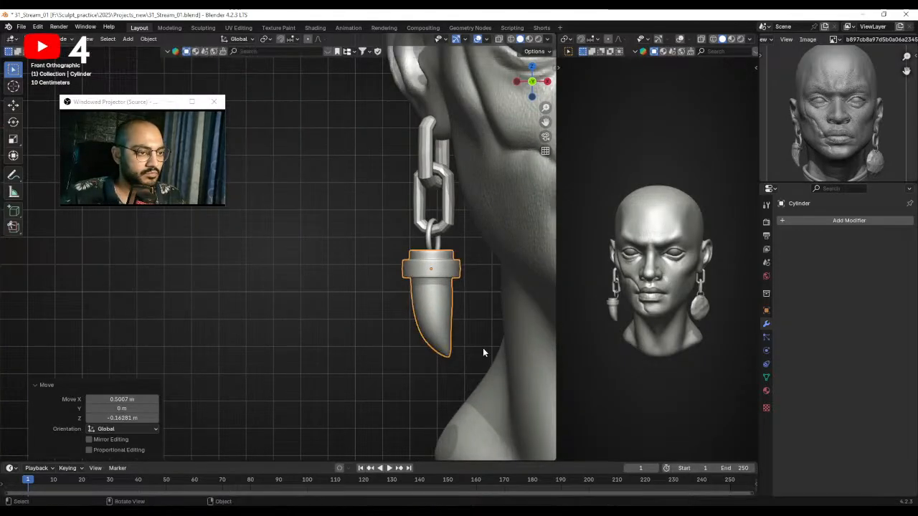
Align the fang pendant with the ring along Y, adjust its height in Z, and resize it, finishing with a 1.294 scale.
{"action": "scroll", "coordinate": [482, 350], "scroll_direction": "up", "scroll_amount": 4}
{"action": "scroll", "coordinate": [483, 351], "scroll_direction": "down", "scroll_amount": 5}
{"action": "middle_click_drag", "start_coordinate": [347, 289], "coordinate": [372, 258]}
{"action": "key", "text": "g"}
{"action": "key", "text": "y"}
{"action": "left_click", "coordinate": [375, 268]}
{"action": "key", "text": "s"}
{"action": "left_click", "coordinate": [340, 277]}
{"action": "key", "text": "g"}
{"action": "key", "text": "z"}
{"action": "left_click", "coordinate": [339, 271]}
{"action": "key", "text": "s"}
{"action": "left_click", "coordinate": [369, 279]}
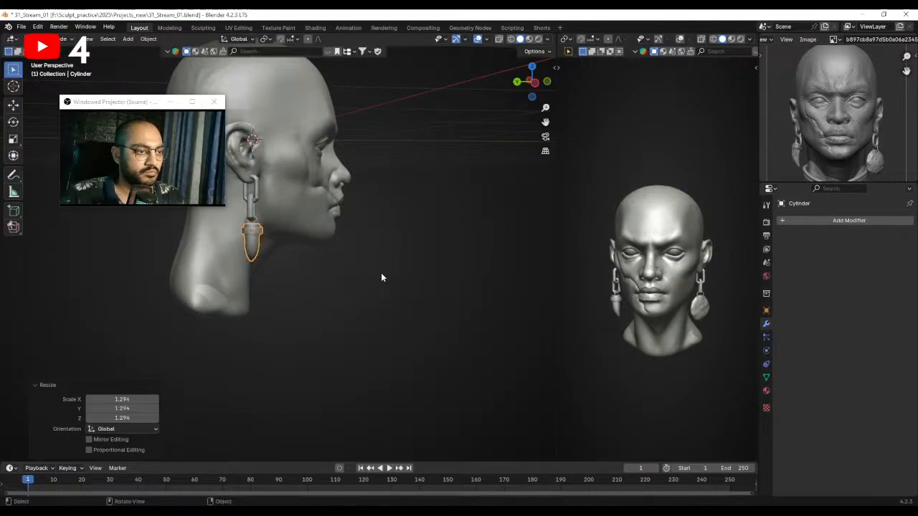
Rotate the fang pendant about 14.7° in the view plane, then turn it around its local Z axis.
{"action": "middle_click_drag", "start_coordinate": [385, 279], "coordinate": [321, 255]}
{"action": "key", "text": "r"}
{"action": "left_click", "coordinate": [362, 271]}
{"action": "key", "text": "r"}
{"action": "key", "text": "z"}
{"action": "key", "text": "z"}
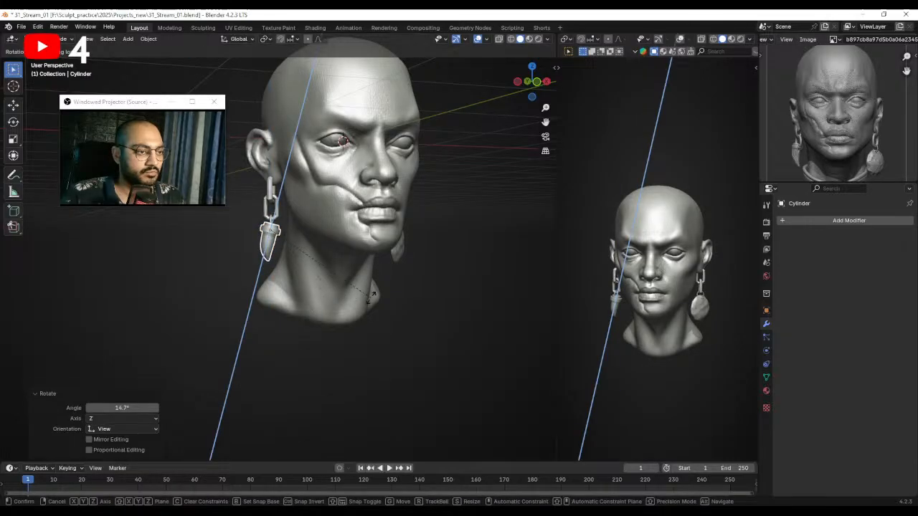
{"action": "left_click", "coordinate": [369, 301]}
{"action": "left_click", "coordinate": [332, 323]}
Apply the fang pendant's scale in Object Mode so that it can be sculpted evenly.
{"action": "middle_click_drag", "start_coordinate": [332, 324], "coordinate": [315, 326]}
{"action": "scroll", "coordinate": [282, 262], "scroll_direction": "up", "scroll_amount": 3}
{"action": "left_click", "coordinate": [283, 263]}
{"action": "middle_click_drag", "start_coordinate": [283, 263], "coordinate": [322, 280]}
{"action": "key", "text": "ctrl+Tab"}
{"action": "left_click", "coordinate": [318, 326]}
{"action": "scroll", "coordinate": [308, 303], "scroll_direction": "up", "scroll_amount": 2}
{"action": "key", "text": "ctrl+Tab"}
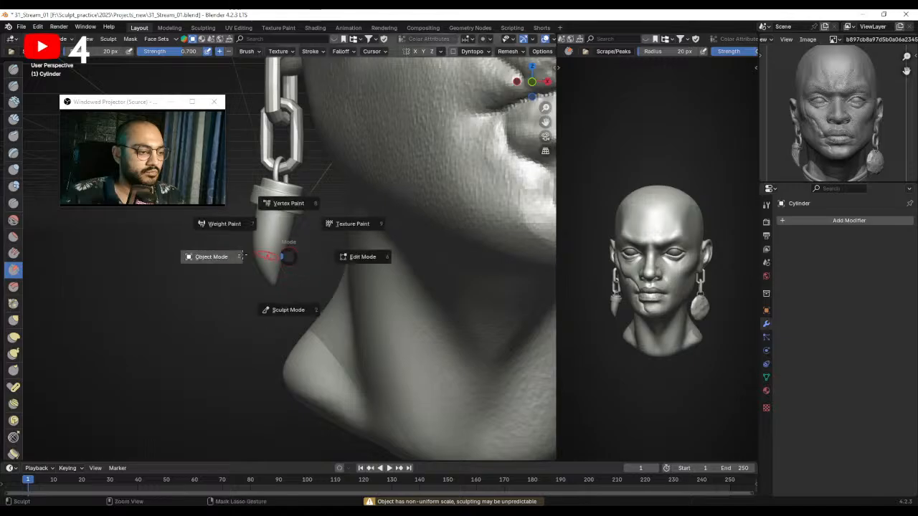
{"action": "left_click", "coordinate": [256, 256]}
{"action": "key", "text": "ctrl+a"}
{"action": "left_click", "coordinate": [263, 249]}
Return the fang pendant to Sculpt Mode and set its remesh voxel size to 0.005 m.
{"action": "key", "text": "ctrl+Tab"}
{"action": "left_click", "coordinate": [278, 280]}
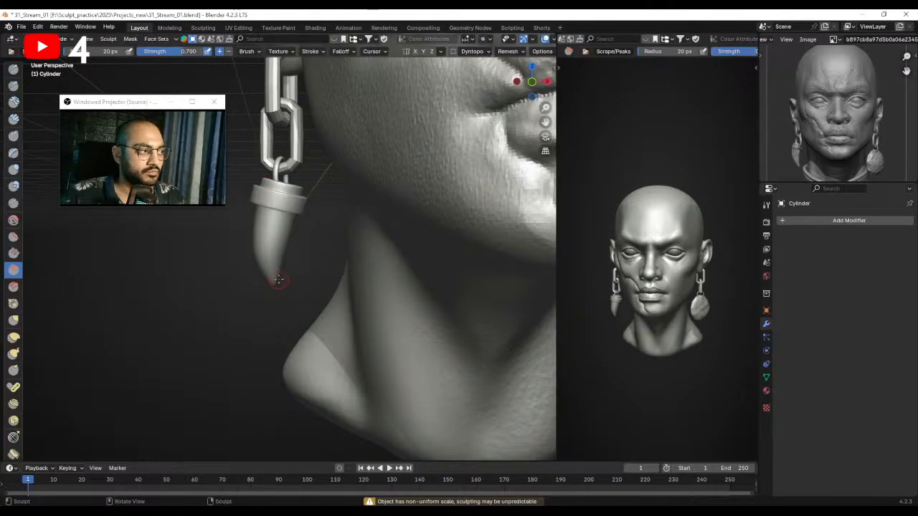
{"action": "key", "text": "r"}
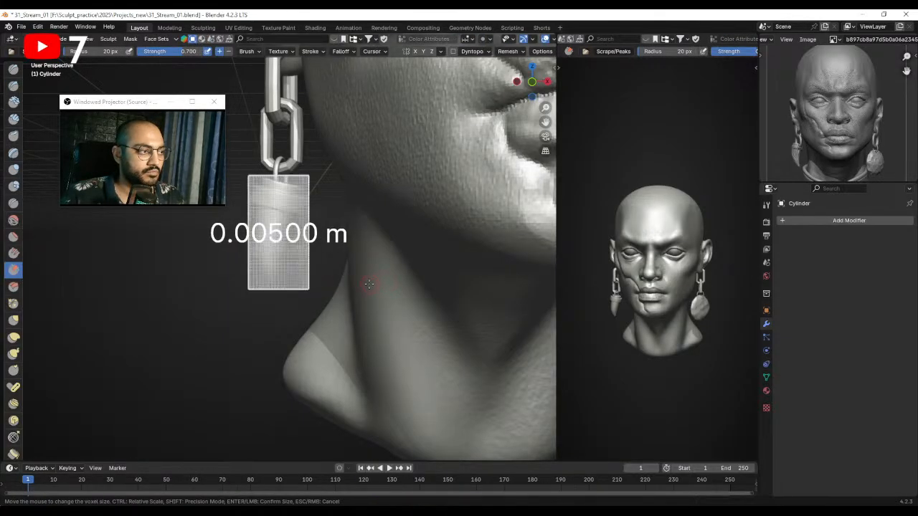
{"action": "left_click", "coordinate": [368, 284]}
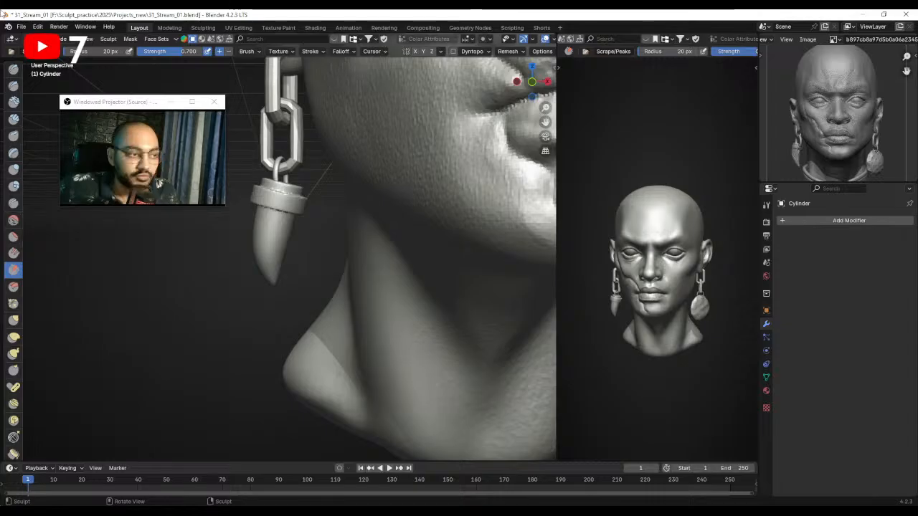
Carve a lengthwise groove from below the cap to the tip of the fang with the Draw Sharp brush.
{"action": "middle_click_drag", "start_coordinate": [137, 216], "coordinate": [137, 186], "text": "ctrl"}
{"action": "left_click", "coordinate": [13, 86]}
{"action": "middle_click_drag", "start_coordinate": [284, 163], "coordinate": [274, 201]}
{"action": "middle_click_drag", "start_coordinate": [310, 151], "coordinate": [264, 192]}
{"action": "mouse_move", "coordinate": [222, 251]}
{"action": "middle_mouse_down"}
{"action": "mouse_move", "coordinate": [304, 221]}
{"action": "mouse_move", "coordinate": [311, 195]}
{"action": "middle_mouse_up"}
{"action": "key", "text": "f"}
{"action": "left_click", "coordinate": [285, 206]}
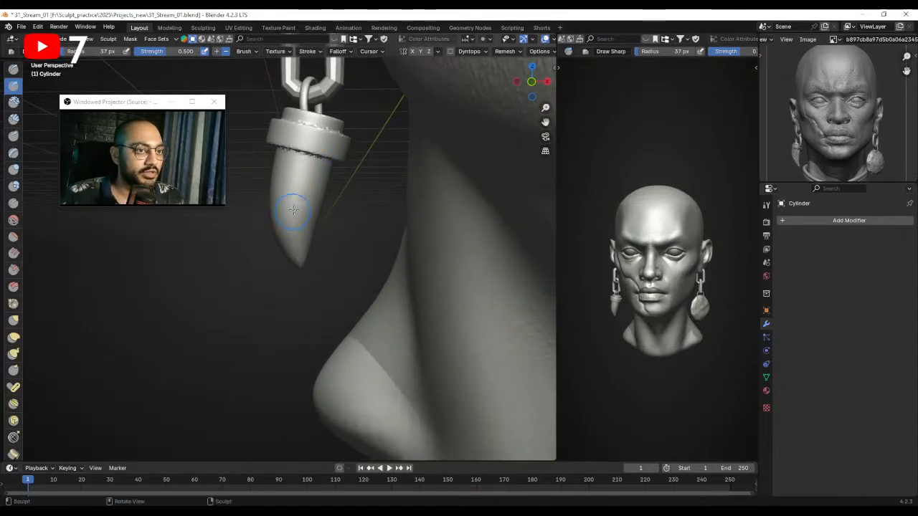
{"action": "middle_click_drag", "start_coordinate": [304, 184], "coordinate": [312, 163]}
{"action": "key", "text": "f"}
{"action": "left_click", "coordinate": [306, 162]}
{"action": "mouse_move", "coordinate": [308, 158]}
{"action": "left_mouse_down"}
{"action": "mouse_move", "coordinate": [294, 196]}
{"action": "mouse_move", "coordinate": [300, 255]}
{"action": "left_mouse_up"}
{"action": "left_click_drag", "start_coordinate": [290, 222], "coordinate": [297, 255]}
Deepen the upper part of the fang's groove with the Draw Sharp brush at a 31 px radius.
{"action": "key", "text": "f"}
{"action": "left_click", "coordinate": [290, 208]}
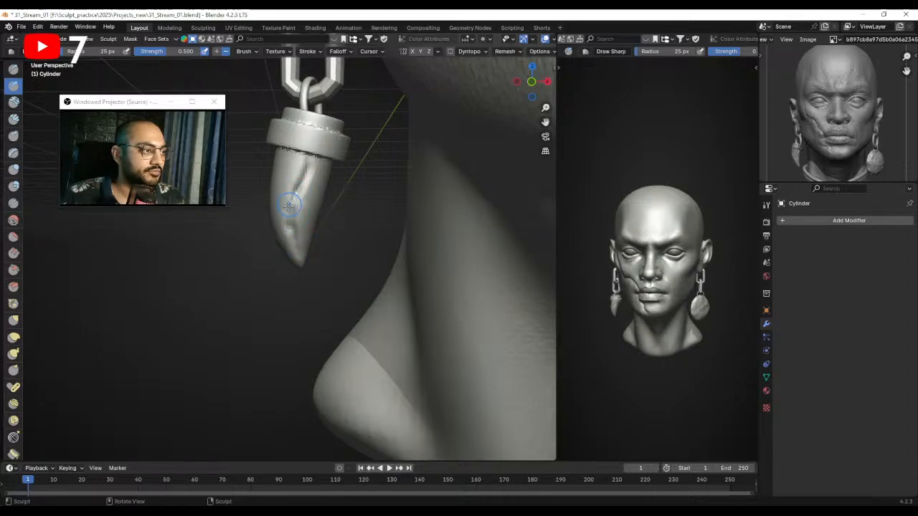
{"action": "key", "text": "f"}
{"action": "left_click", "coordinate": [306, 165]}
{"action": "left_click_drag", "start_coordinate": [308, 162], "coordinate": [293, 223]}
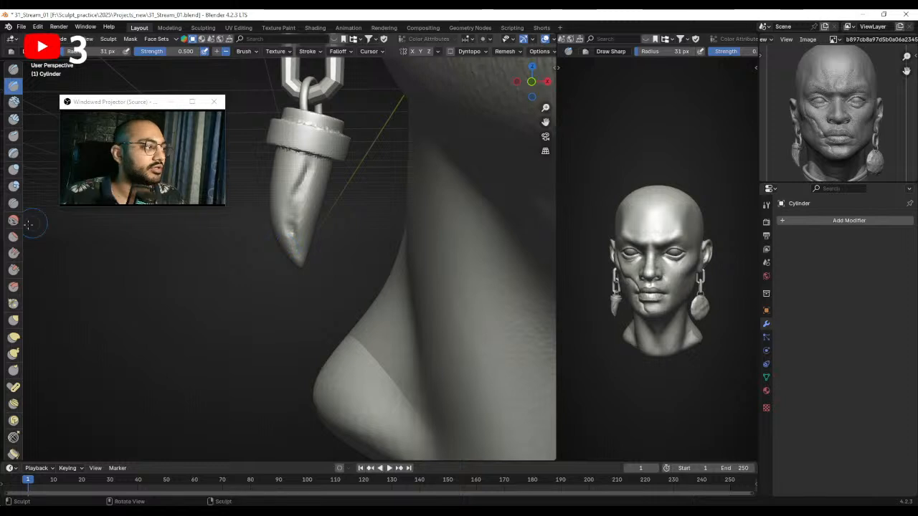
Sharpen the fang's groove with downward Crease brush strokes at a 23 px radius.
{"action": "left_click", "coordinate": [14, 203]}
{"action": "mouse_move", "coordinate": [272, 215]}
{"action": "middle_mouse_down"}
{"action": "mouse_move", "coordinate": [281, 225]}
{"action": "mouse_move", "coordinate": [289, 198]}
{"action": "middle_mouse_up"}
{"action": "key", "text": "f"}
{"action": "left_click", "coordinate": [292, 186]}
{"action": "left_click_drag", "start_coordinate": [298, 174], "coordinate": [285, 213]}
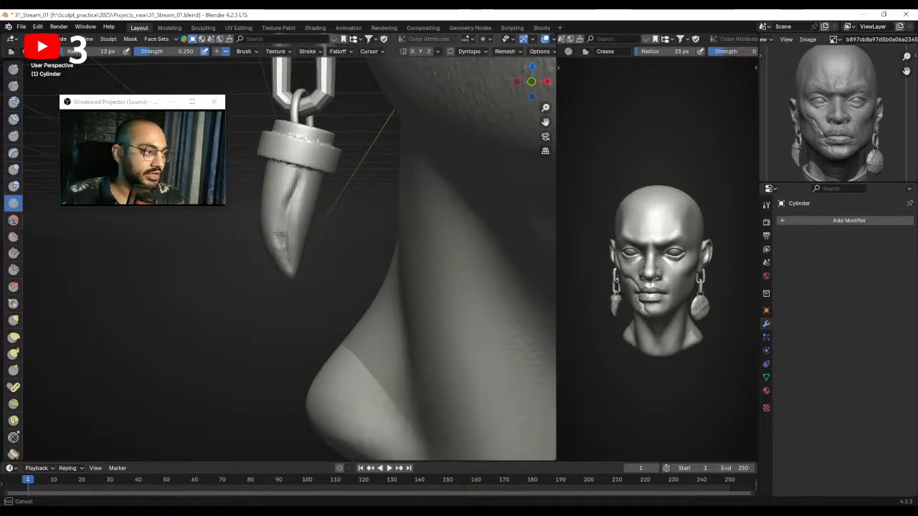
{"action": "left_click_drag", "start_coordinate": [280, 216], "coordinate": [284, 237]}
Tighten the fang's crease along its middle and towards the tip with further Crease strokes at varying radii.
{"action": "key", "text": "f"}
{"action": "left_click", "coordinate": [292, 192]}
{"action": "left_click_drag", "start_coordinate": [299, 178], "coordinate": [294, 188]}
{"action": "left_click_drag", "start_coordinate": [286, 239], "coordinate": [285, 245]}
{"action": "left_click_drag", "start_coordinate": [294, 184], "coordinate": [286, 230]}
{"action": "key", "text": "f"}
{"action": "left_click", "coordinate": [293, 191]}
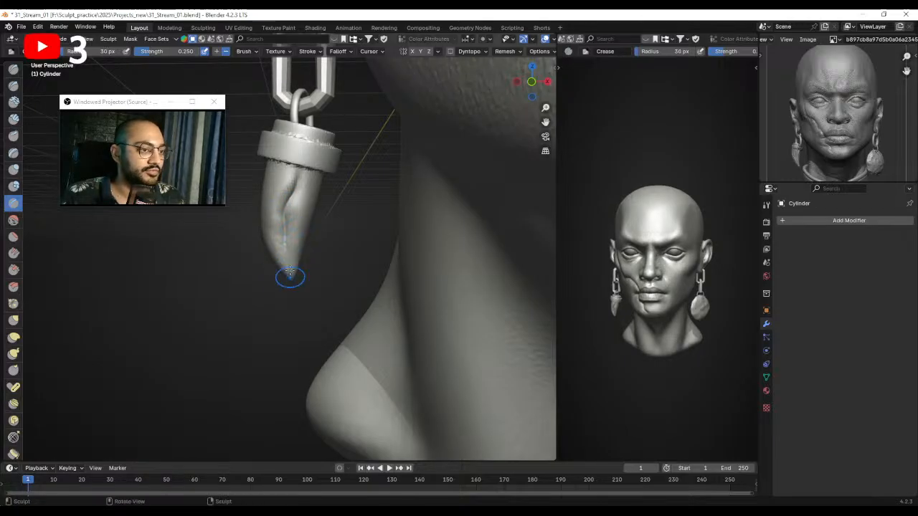
{"action": "middle_click_drag", "start_coordinate": [291, 272], "coordinate": [285, 209]}
{"action": "key", "text": "f"}
{"action": "left_click", "coordinate": [283, 213]}
{"action": "mouse_move", "coordinate": [283, 213]}
{"action": "left_mouse_down"}
{"action": "mouse_move", "coordinate": [284, 250]}
{"action": "mouse_move", "coordinate": [280, 201]}
{"action": "mouse_move", "coordinate": [275, 257]}
{"action": "mouse_move", "coordinate": [285, 244]}
{"action": "left_mouse_up"}
Nudge the fang's lower end with the Grab brush, then set the brush radius to 83 px.
{"action": "mouse_move", "coordinate": [283, 251]}
{"action": "middle_mouse_down", "text": "ctrl"}
{"action": "mouse_move", "coordinate": [283, 290]}
{"action": "mouse_move", "coordinate": [282, 272]}
{"action": "middle_mouse_up", "text": "ctrl"}
{"action": "key", "text": "g"}
{"action": "left_click_drag", "start_coordinate": [292, 260], "coordinate": [287, 258]}
{"action": "key", "text": "f"}
{"action": "left_click", "coordinate": [287, 256]}
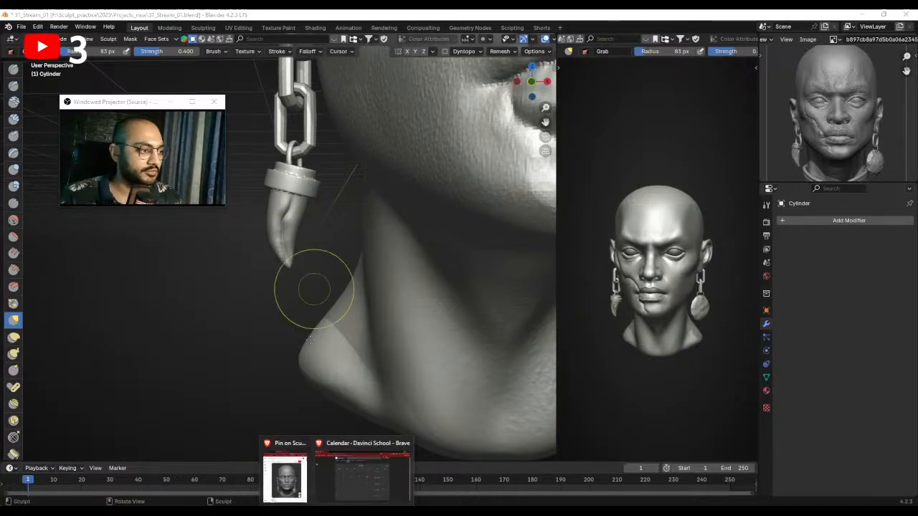
Switch to the Brave browser and review the lesson list of the Noob's Guide to Head Sculpting course in the Davinci School classroom.
{"action": "left_click", "coordinate": [358, 473]}
{"action": "left_click_drag", "start_coordinate": [150, 102], "coordinate": [140, 173]}
{"action": "left_click", "coordinate": [291, 80]}
{"action": "left_click", "coordinate": [147, 165]}
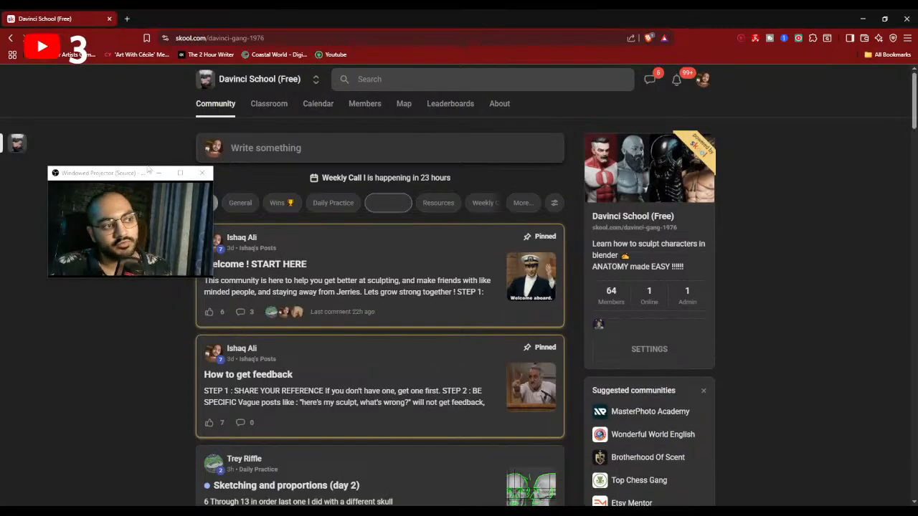
{"action": "left_click", "coordinate": [269, 104]}
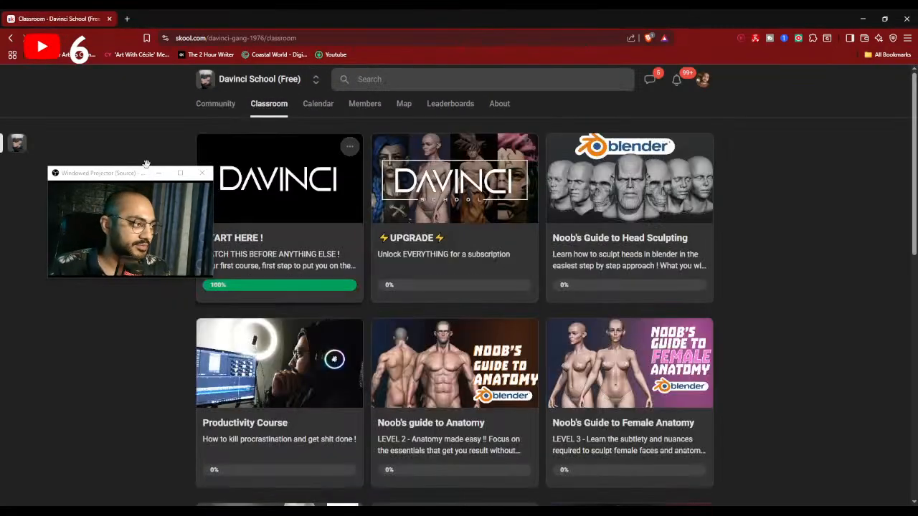
{"action": "left_click", "coordinate": [629, 218]}
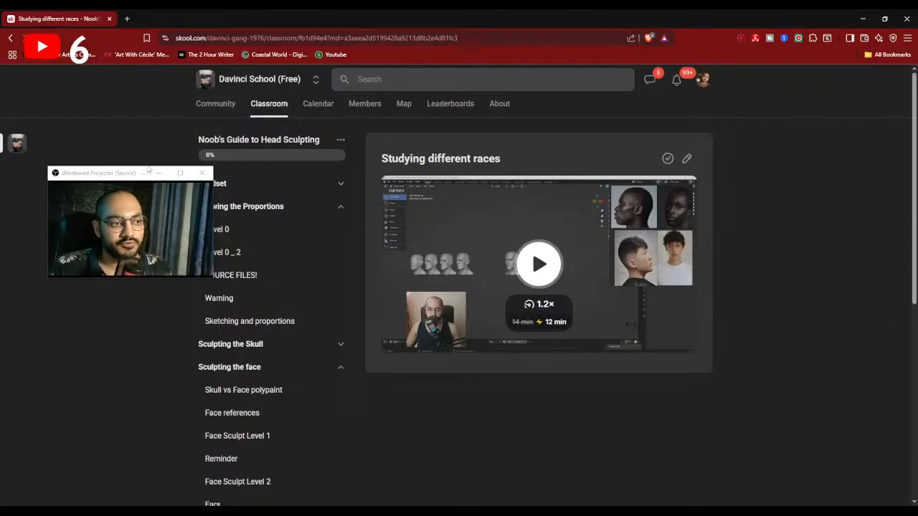
{"action": "scroll", "coordinate": [301, 287], "scroll_direction": "down", "scroll_amount": 4}
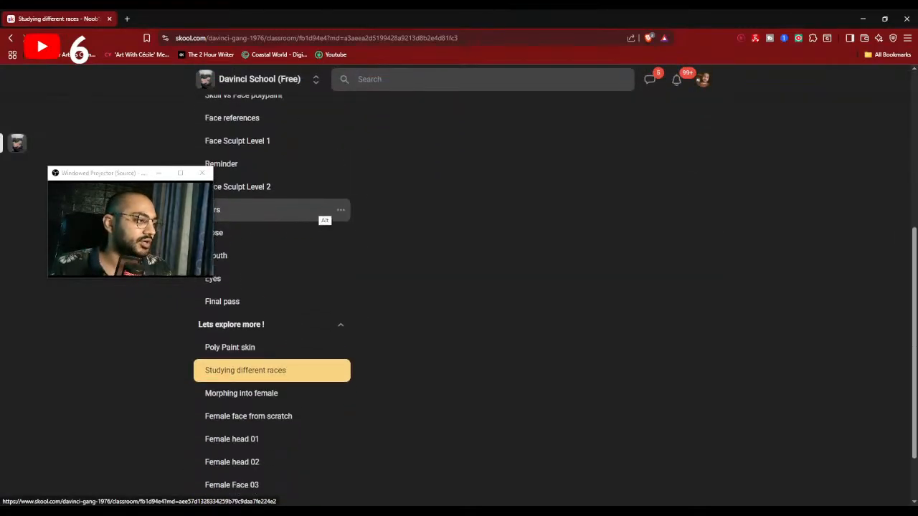
{"action": "scroll", "coordinate": [315, 228], "scroll_direction": "down", "scroll_amount": 1}
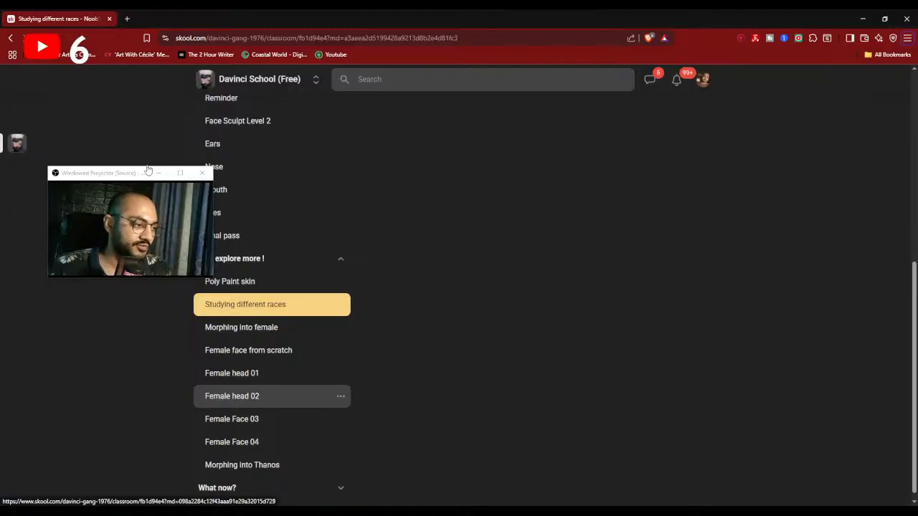
{"action": "scroll", "coordinate": [251, 321], "scroll_direction": "up", "scroll_amount": 2}
{"action": "scroll", "coordinate": [273, 321], "scroll_direction": "up", "scroll_amount": 3}
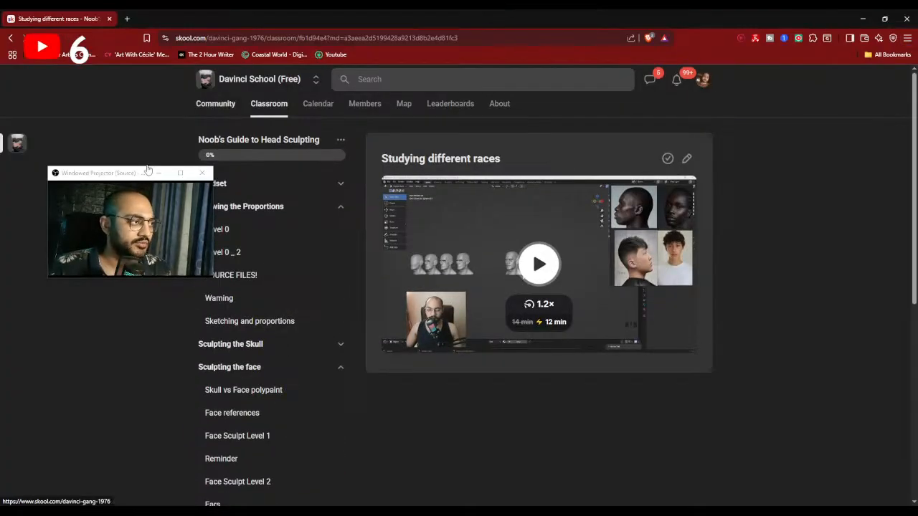
Browse the member posts in the Davinci School community feed and return to Blender.
{"action": "left_click", "coordinate": [216, 103]}
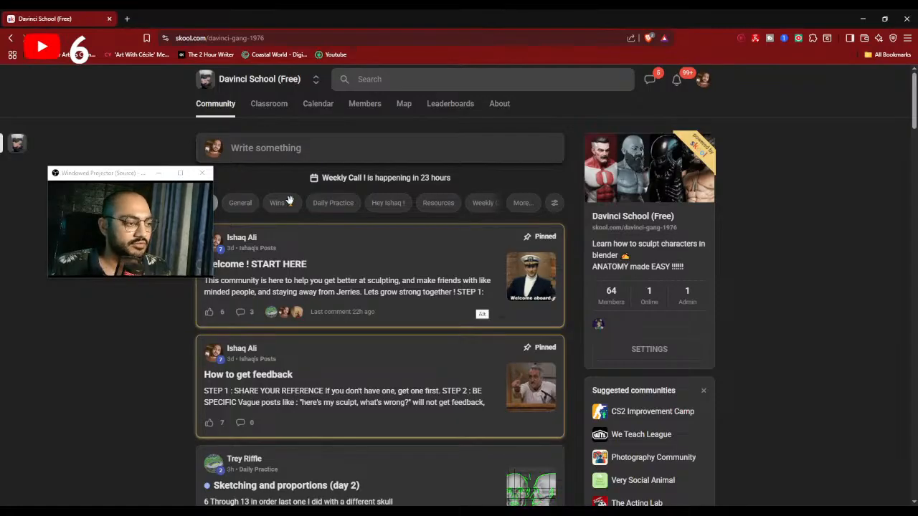
{"action": "scroll", "coordinate": [290, 201], "scroll_direction": "down", "scroll_amount": 5}
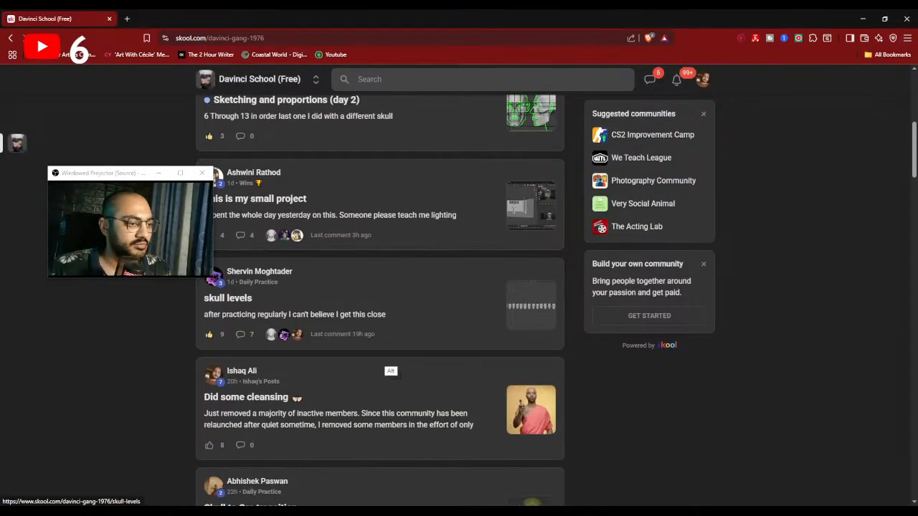
{"action": "scroll", "coordinate": [291, 206], "scroll_direction": "down", "scroll_amount": 3}
{"action": "scroll", "coordinate": [291, 205], "scroll_direction": "down", "scroll_amount": 2}
{"action": "scroll", "coordinate": [290, 206], "scroll_direction": "up", "scroll_amount": 3}
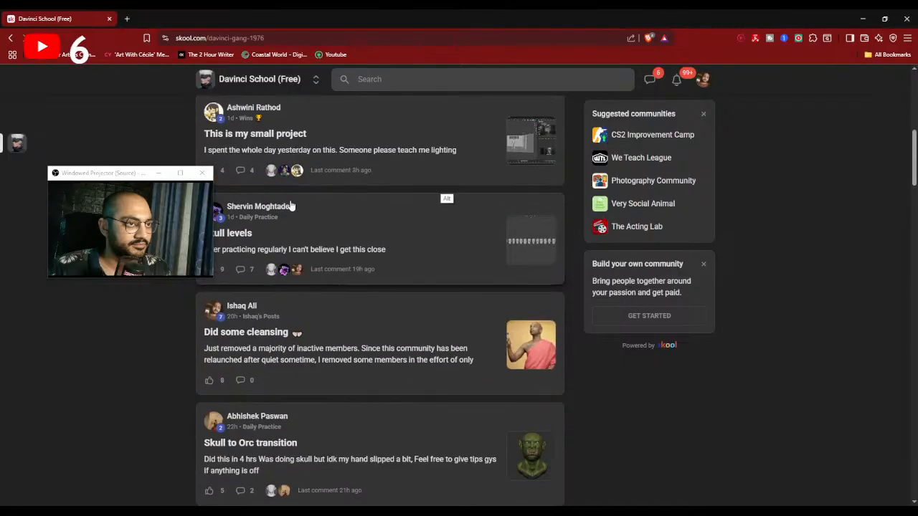
{"action": "scroll", "coordinate": [290, 206], "scroll_direction": "up", "scroll_amount": 6}
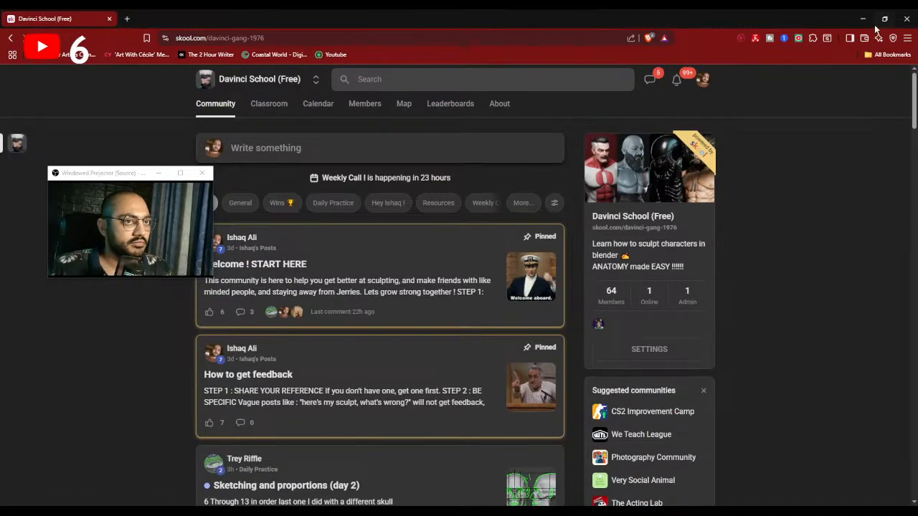
{"action": "left_click", "coordinate": [863, 18]}
Swell the lower half of the fang with an Inflate/Deflate brush stroke along its length.
{"action": "mouse_move", "coordinate": [435, 175]}
{"action": "middle_mouse_down", "text": "shift"}
{"action": "mouse_move", "coordinate": [405, 228]}
{"action": "mouse_move", "coordinate": [400, 262]}
{"action": "middle_mouse_up", "text": "shift"}
{"action": "scroll", "coordinate": [401, 262], "scroll_direction": "down", "scroll_amount": 4}
{"action": "scroll", "coordinate": [400, 262], "scroll_direction": "up", "scroll_amount": 1}
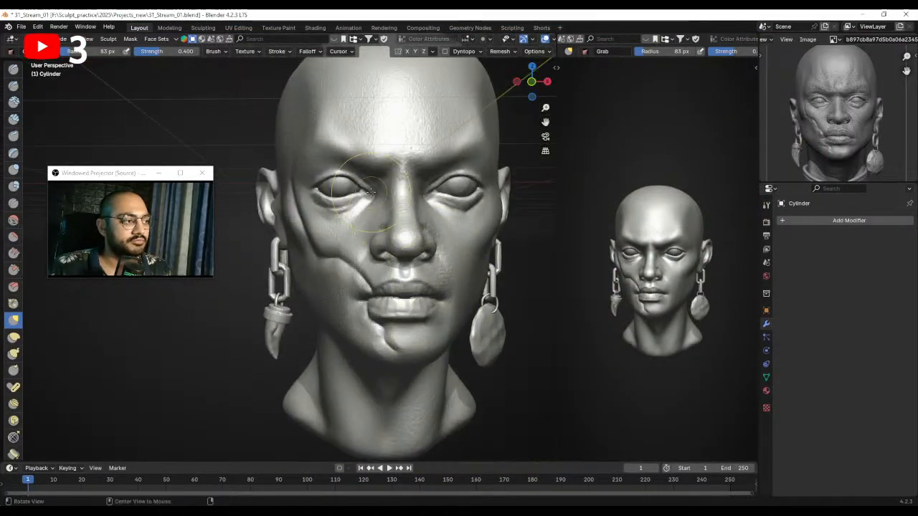
{"action": "left_click", "coordinate": [13, 169]}
{"action": "scroll", "coordinate": [283, 278], "scroll_direction": "up", "scroll_amount": 5}
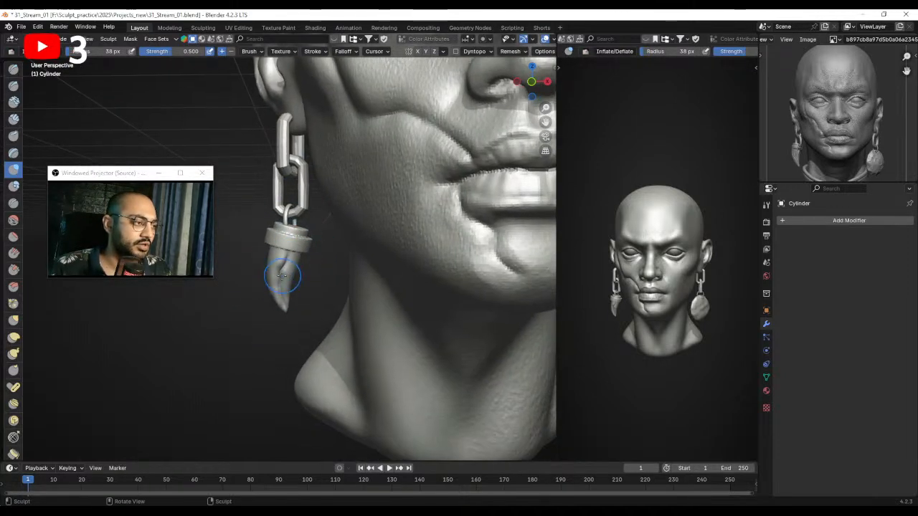
{"action": "scroll", "coordinate": [284, 276], "scroll_direction": "up", "scroll_amount": 2}
{"action": "mouse_move", "coordinate": [287, 273]}
{"action": "left_mouse_down"}
{"action": "mouse_move", "coordinate": [284, 320]}
{"action": "mouse_move", "coordinate": [276, 308]}
{"action": "left_mouse_up"}
Reshape the curve of the fang's outer edge with the Grab brush at a 66 px radius.
{"action": "key", "text": "g"}
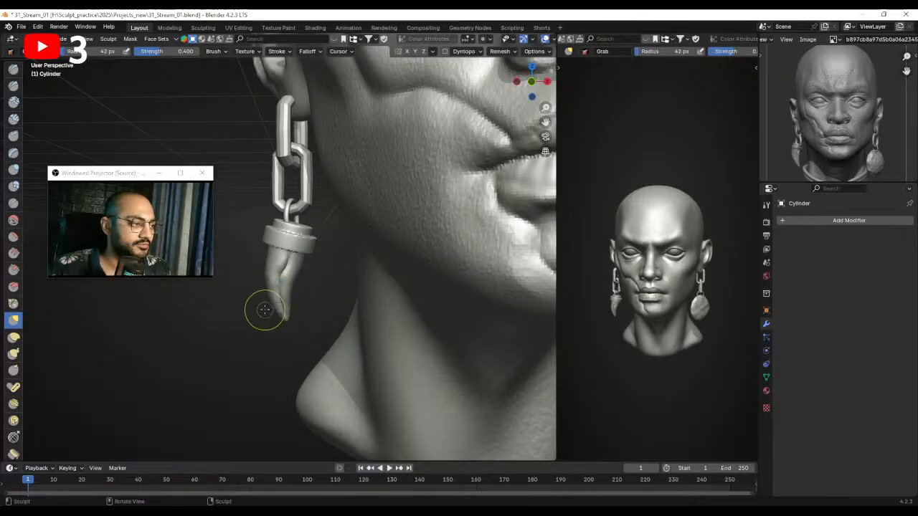
{"action": "key", "text": "f"}
{"action": "left_click", "coordinate": [262, 298]}
{"action": "left_click_drag", "start_coordinate": [262, 297], "coordinate": [266, 298]}
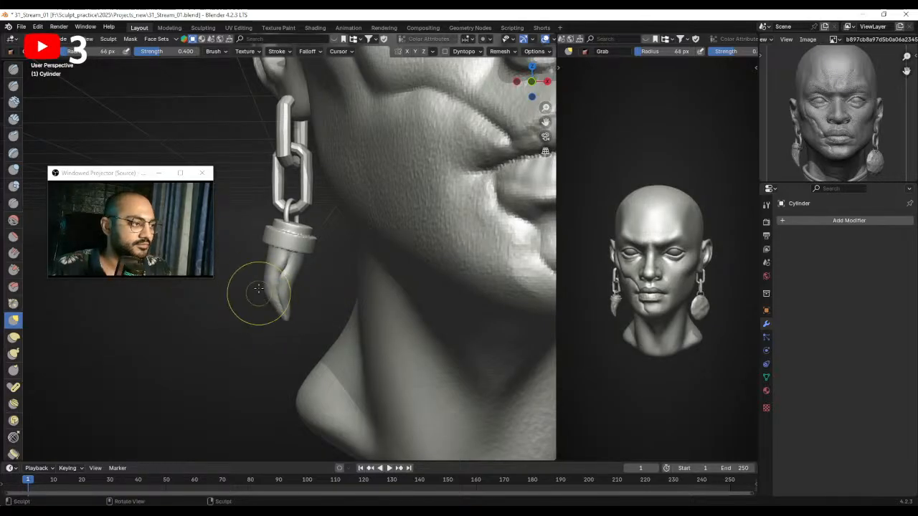
{"action": "mouse_move", "coordinate": [286, 251]}
{"action": "middle_mouse_down", "text": "ctrl"}
{"action": "mouse_move", "coordinate": [291, 305]}
{"action": "mouse_move", "coordinate": [311, 312]}
{"action": "middle_mouse_up", "text": "ctrl"}
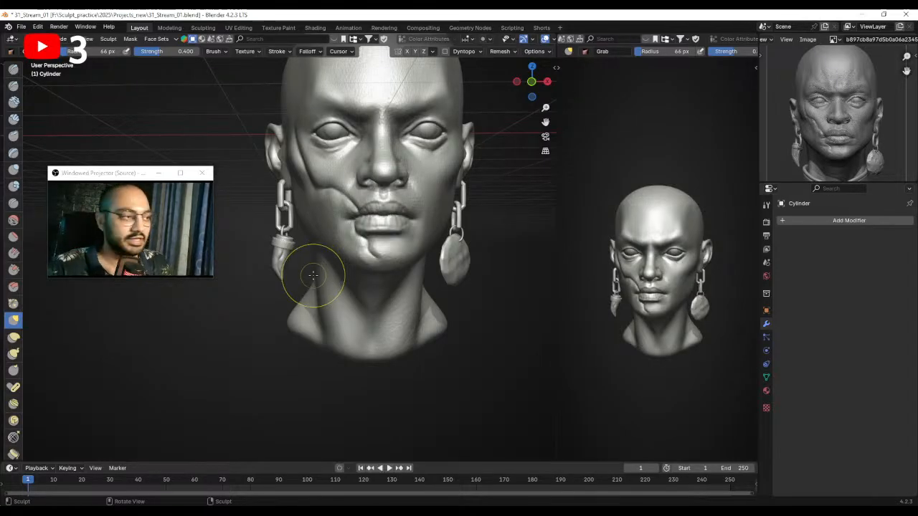
Switch to the Brave browser and search the web for "face side view" in a new tab.
{"action": "mouse_move", "coordinate": [336, 511]}
{"action": "left_click", "coordinate": [392, 462]}
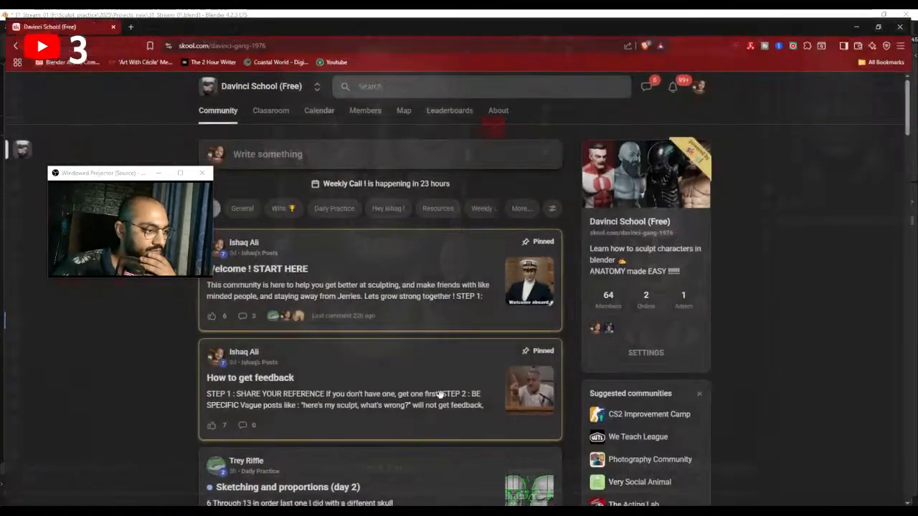
{"action": "left_click", "coordinate": [129, 19]}
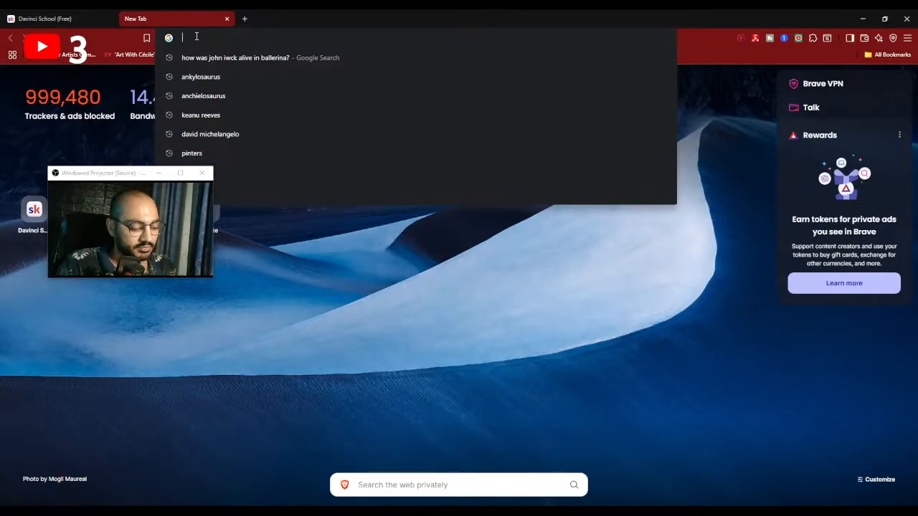
{"action": "type", "text": "face side"}
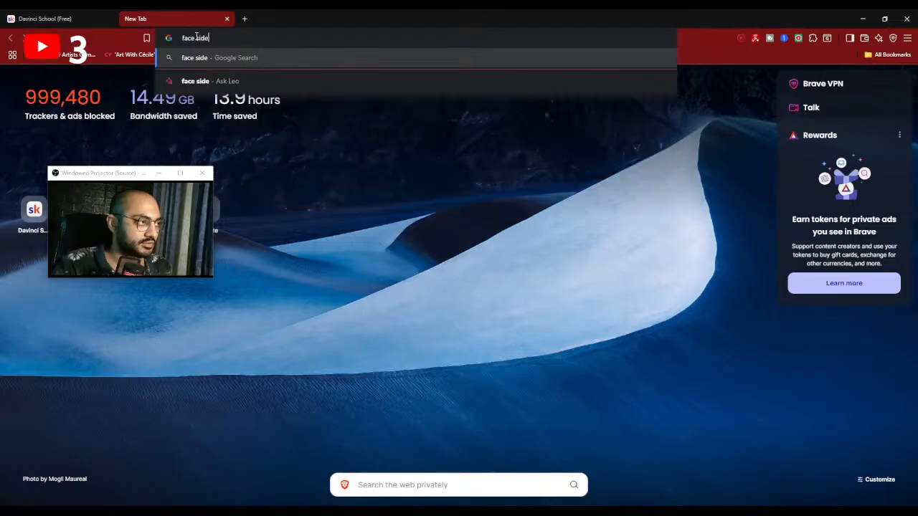
{"action": "type", "text": " view"}
{"action": "key", "text": "Return"}
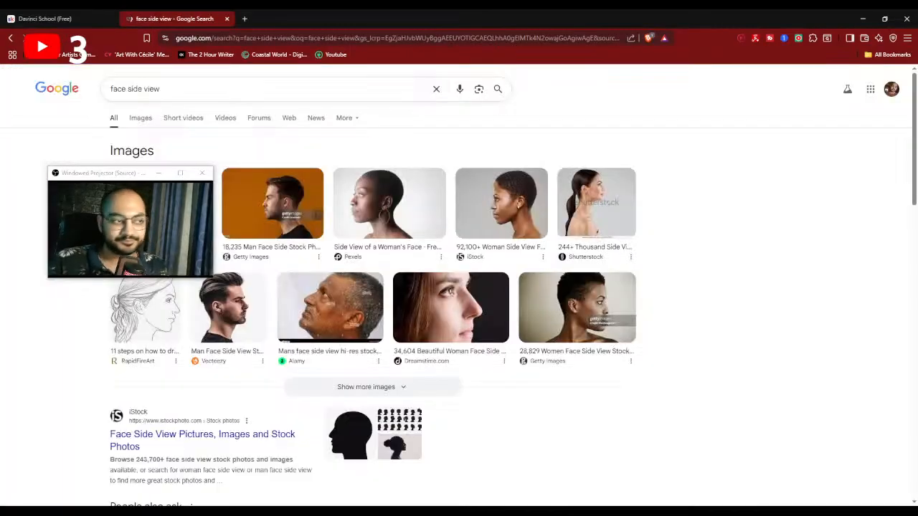
Examine the iStock woman's profile and the Vecteezy man's profile photos as side-view face references.
{"action": "left_click", "coordinate": [509, 202]}
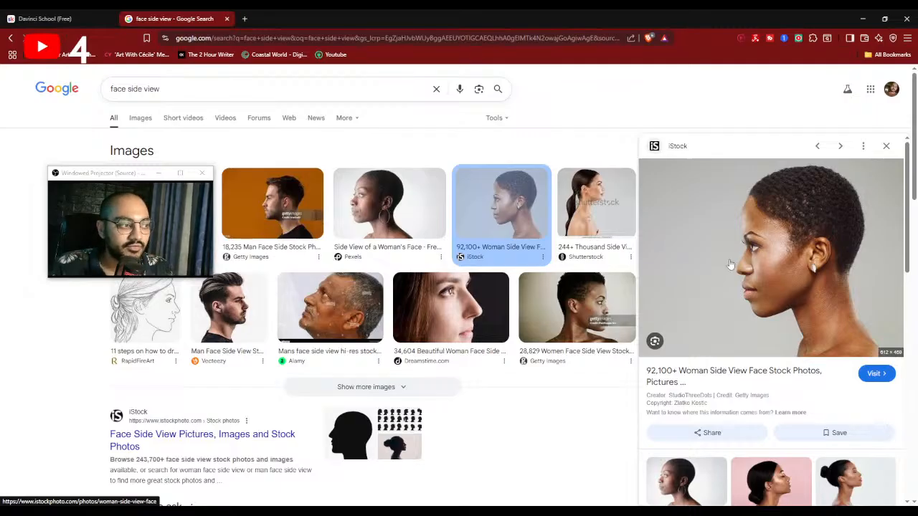
{"action": "scroll", "coordinate": [756, 249], "scroll_direction": "down", "scroll_amount": 3}
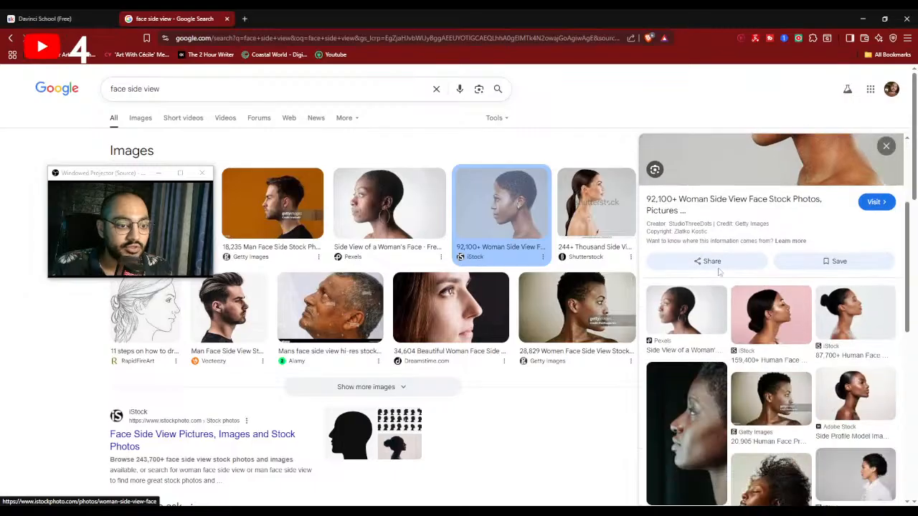
{"action": "left_click", "coordinate": [231, 307]}
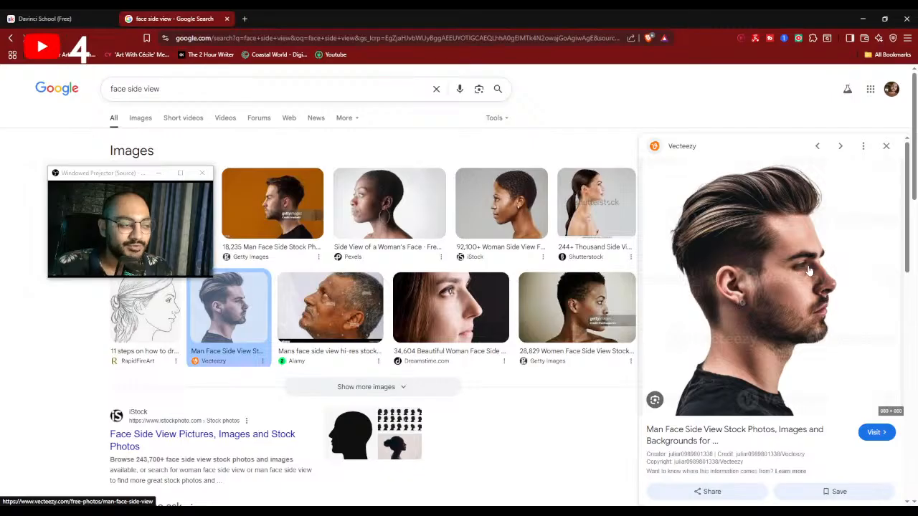
{"action": "scroll", "coordinate": [450, 308], "scroll_direction": "down", "scroll_amount": 10}
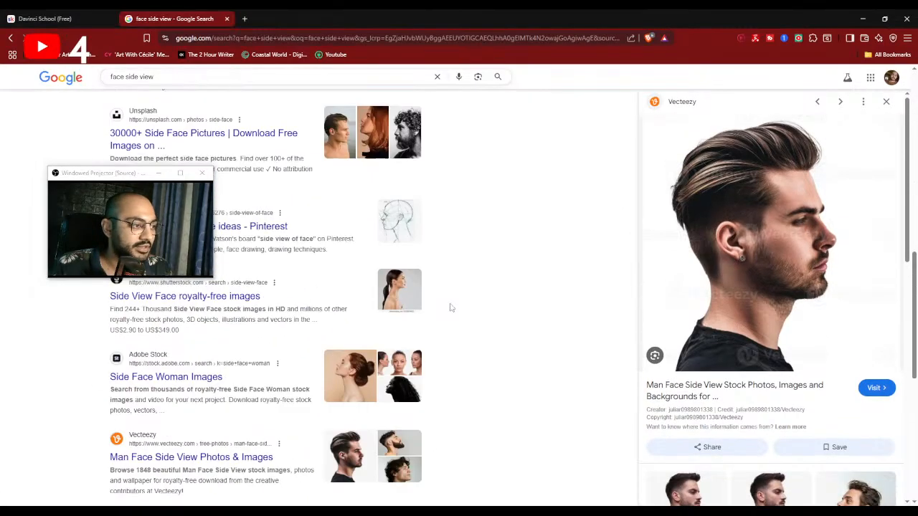
{"action": "scroll", "coordinate": [467, 319], "scroll_direction": "up", "scroll_amount": 10}
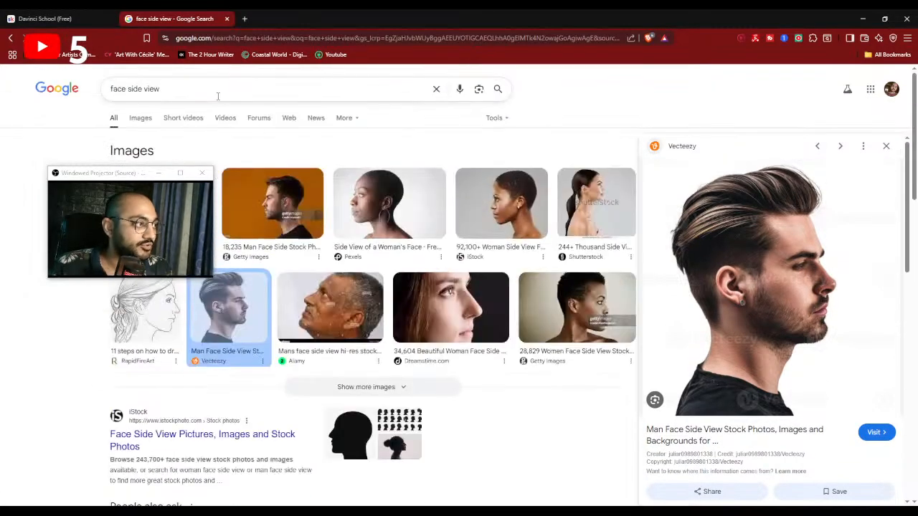
Search Google Images for "asian face side view".
{"action": "triple_click", "coordinate": [218, 95]}
{"action": "type", "text": "asian"}
{"action": "key", "text": "Down"}
{"action": "key", "text": "Down"}
{"action": "key", "text": "Return"}
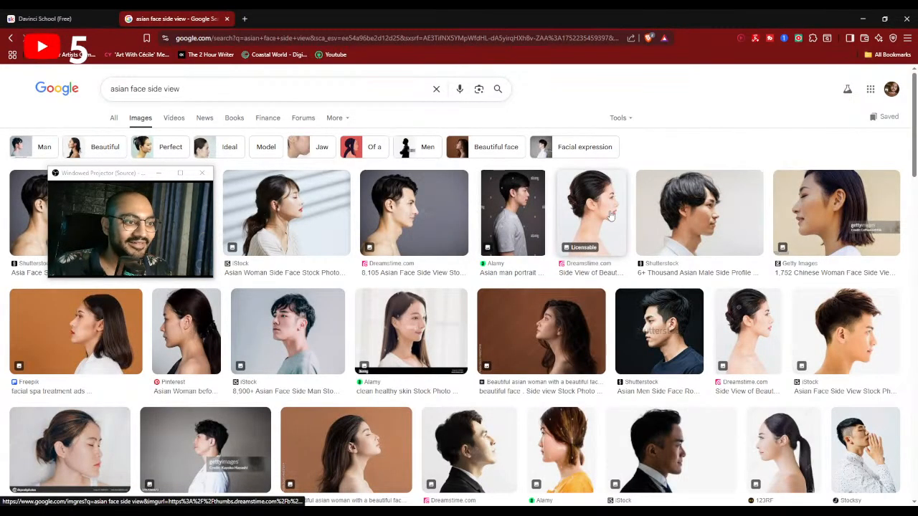
Examine the Getty Images woman's profile and the two iStock men's profiles as Asian side-view face references.
{"action": "left_click", "coordinate": [796, 222]}
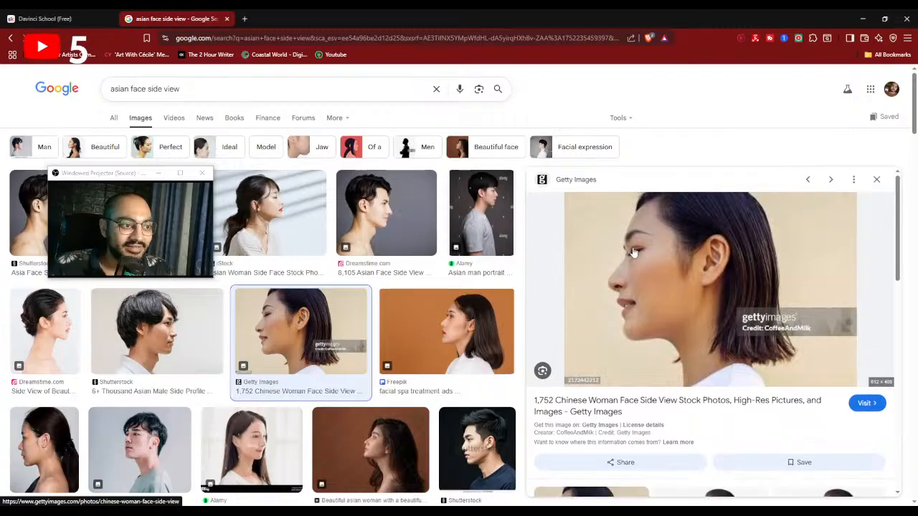
{"action": "scroll", "coordinate": [319, 385], "scroll_direction": "down", "scroll_amount": 2}
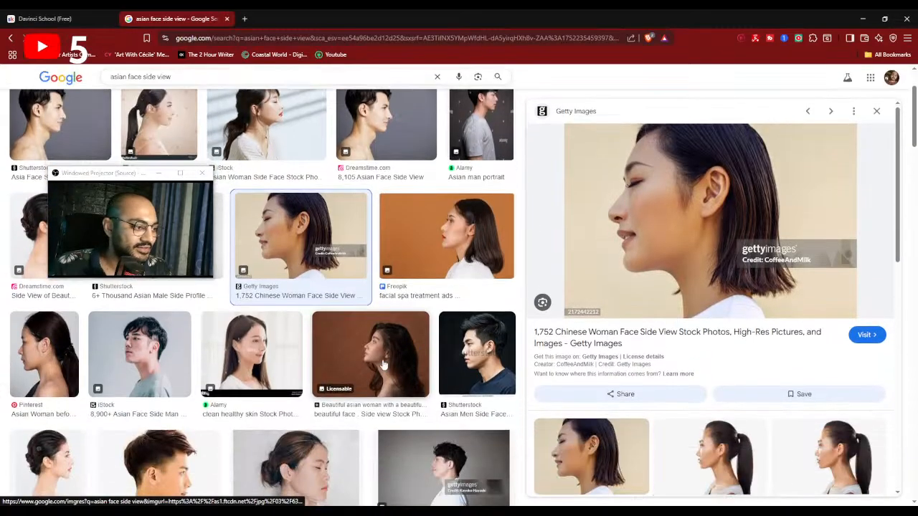
{"action": "scroll", "coordinate": [319, 385], "scroll_direction": "down", "scroll_amount": 2}
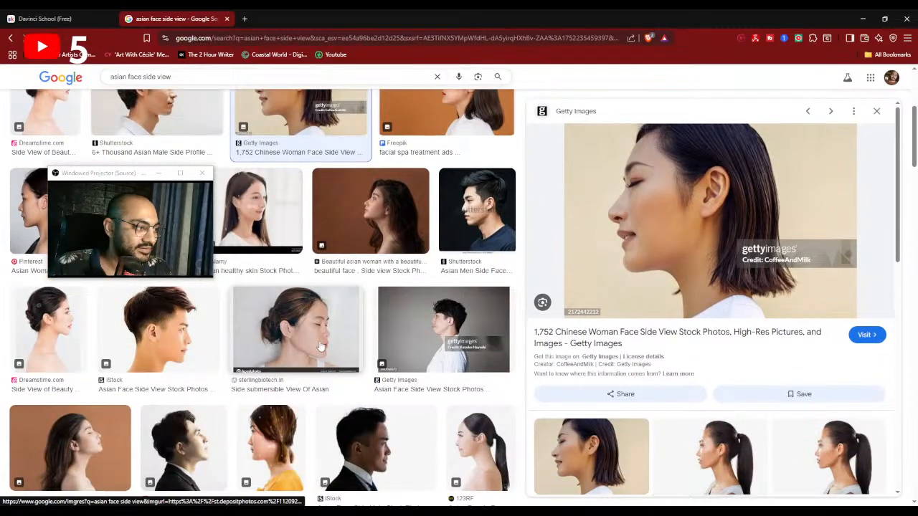
{"action": "left_click", "coordinate": [158, 326]}
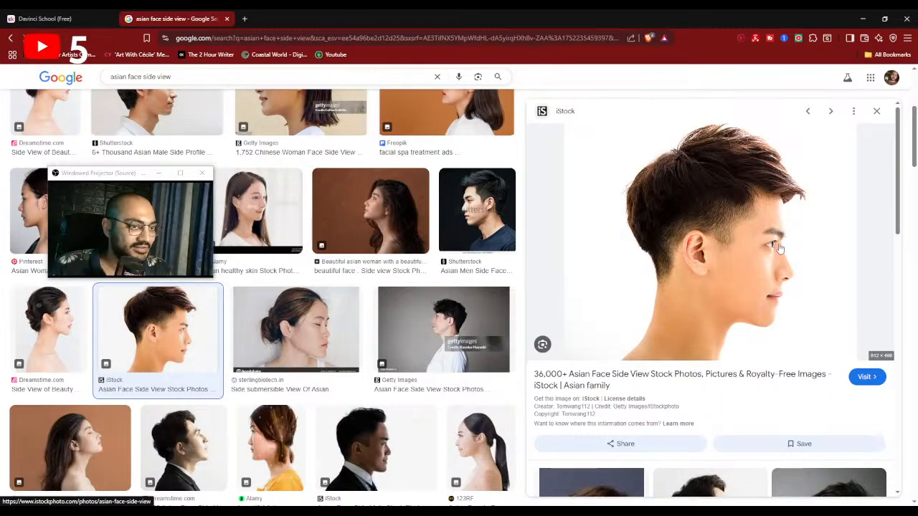
{"action": "scroll", "coordinate": [366, 333], "scroll_direction": "down", "scroll_amount": 4}
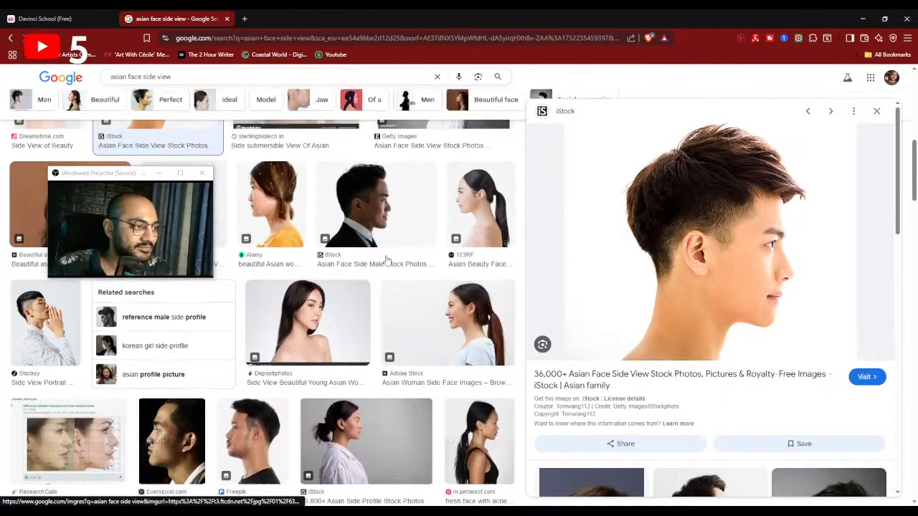
{"action": "left_click", "coordinate": [387, 259]}
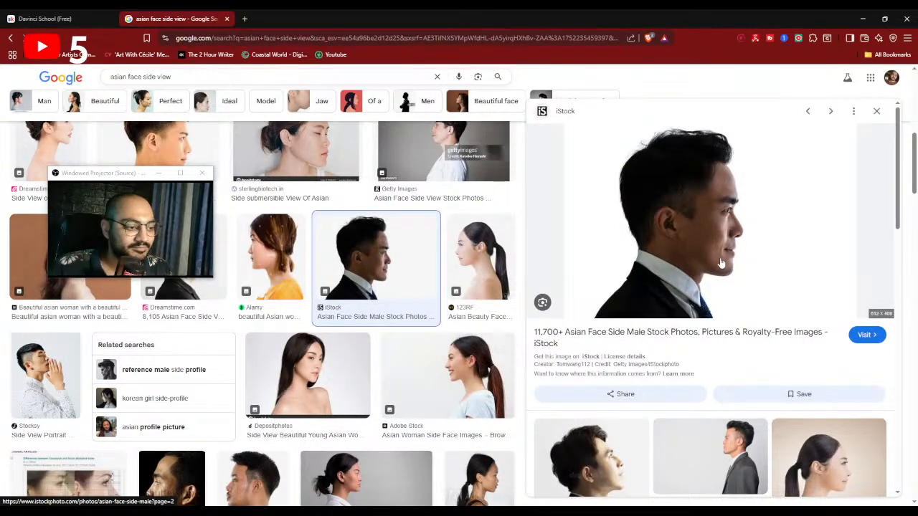
Switch to Blender, leave Sculpt Mode for Object Mode and duplicate the head mesh along the X axis.
{"action": "key", "text": "alt+Tab"}
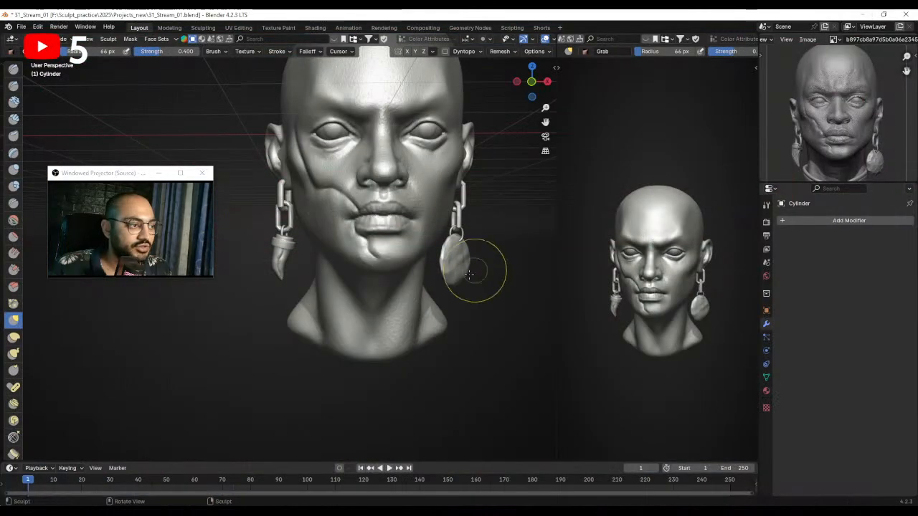
{"action": "scroll", "coordinate": [479, 251], "scroll_direction": "down", "scroll_amount": 1}
{"action": "middle_click_drag", "start_coordinate": [481, 236], "coordinate": [475, 291], "text": "shift"}
{"action": "key", "text": "ctrl+Tab"}
{"action": "left_click", "coordinate": [400, 287]}
{"action": "left_click", "coordinate": [377, 267]}
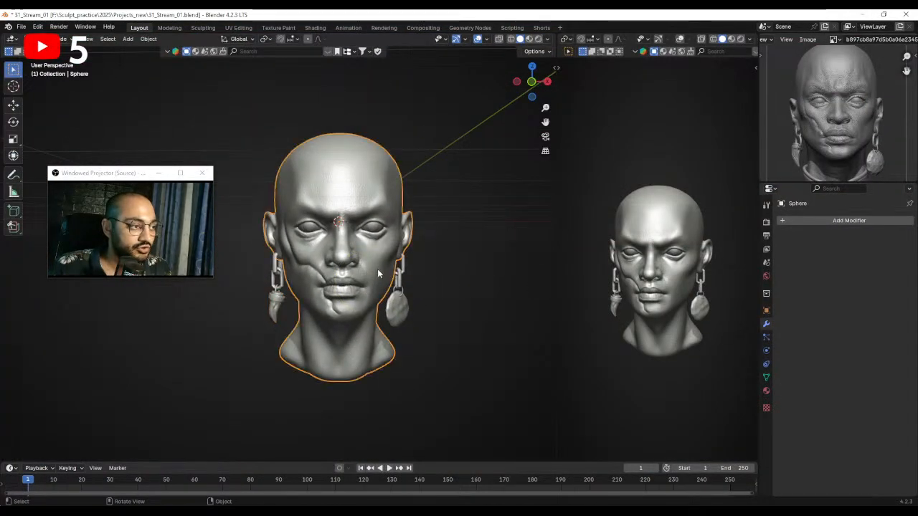
{"action": "scroll", "coordinate": [402, 279], "scroll_direction": "down", "scroll_amount": 3}
{"action": "middle_click_drag", "start_coordinate": [414, 291], "coordinate": [460, 291], "text": "shift"}
{"action": "key", "text": "shift+d"}
{"action": "key", "text": "x"}
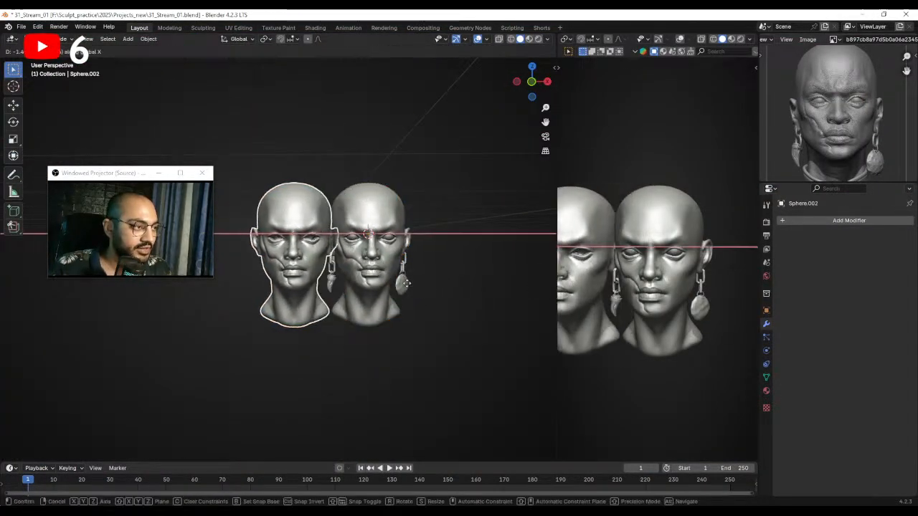
{"action": "left_click", "coordinate": [321, 290]}
Move the duplicate head farther from the original along the X axis.
{"action": "middle_click_drag", "start_coordinate": [311, 295], "coordinate": [426, 296], "text": "shift"}
{"action": "key", "text": "g"}
{"action": "key", "text": "x"}
{"action": "left_click", "coordinate": [341, 259]}
Remesh the duplicate head in Sculpt Mode with a much coarser voxel size.
{"action": "key", "text": "ctrl+Tab"}
{"action": "left_click", "coordinate": [374, 302]}
{"action": "key", "text": "r"}
{"action": "left_click", "coordinate": [335, 296]}
{"action": "key", "text": "ctrl+r"}
Smooth the scars and facial details of the coarse duplicate head with strokes at a 33 px brush radius.
{"action": "middle_click_drag", "start_coordinate": [335, 297], "coordinate": [335, 237], "text": "ctrl"}
{"action": "middle_click_drag", "start_coordinate": [335, 237], "coordinate": [352, 254], "text": "shift"}
{"action": "middle_click_drag", "start_coordinate": [351, 254], "coordinate": [324, 266]}
{"action": "left_click_drag", "start_coordinate": [303, 251], "coordinate": [324, 248], "text": "shift"}
{"action": "middle_click_drag", "start_coordinate": [311, 259], "coordinate": [337, 254]}
{"action": "key", "text": "f"}
{"action": "left_click", "coordinate": [326, 252]}
{"action": "mouse_move", "coordinate": [293, 244]}
{"action": "left_mouse_down", "text": "shift"}
{"action": "mouse_move", "coordinate": [308, 289]}
{"action": "mouse_move", "coordinate": [327, 293]}
{"action": "mouse_move", "coordinate": [332, 316]}
{"action": "left_mouse_up", "text": "shift"}
{"action": "key", "text": "bracketright"}
{"action": "key", "text": "bracketright"}
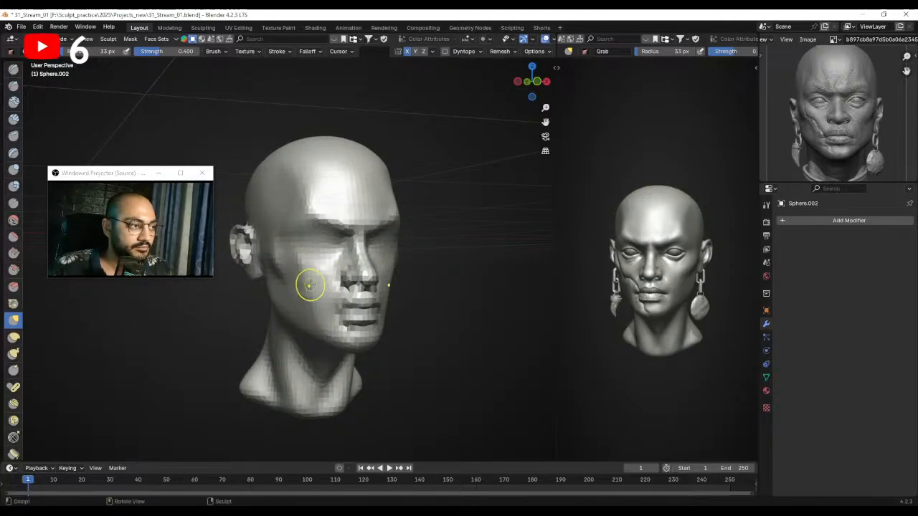
In the left side view, try a Grab stroke near the duplicate's eye area at a 72 px radius.
{"action": "key", "text": "ctrl+KP_3"}
{"action": "scroll", "coordinate": [310, 284], "scroll_direction": "up", "scroll_amount": 5}
{"action": "middle_click_drag", "start_coordinate": [371, 260], "coordinate": [350, 258], "text": "shift"}
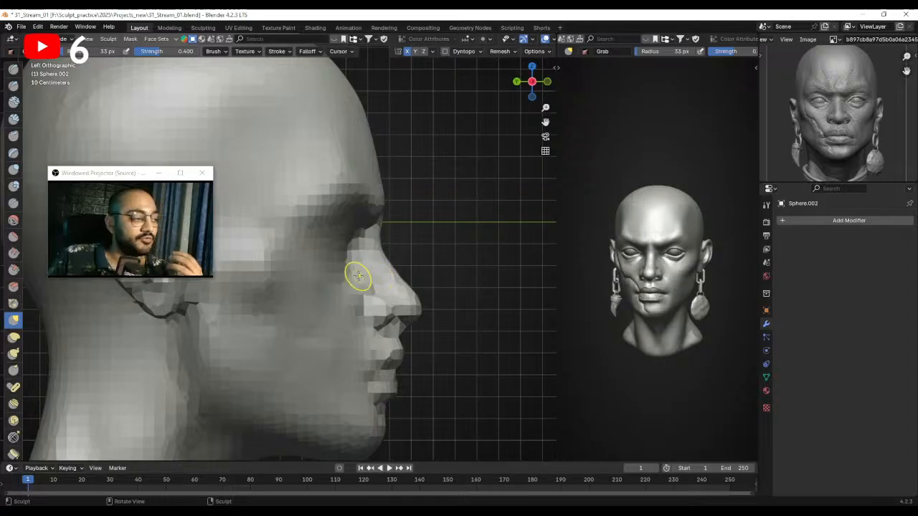
{"action": "key", "text": "f"}
{"action": "left_click", "coordinate": [380, 241]}
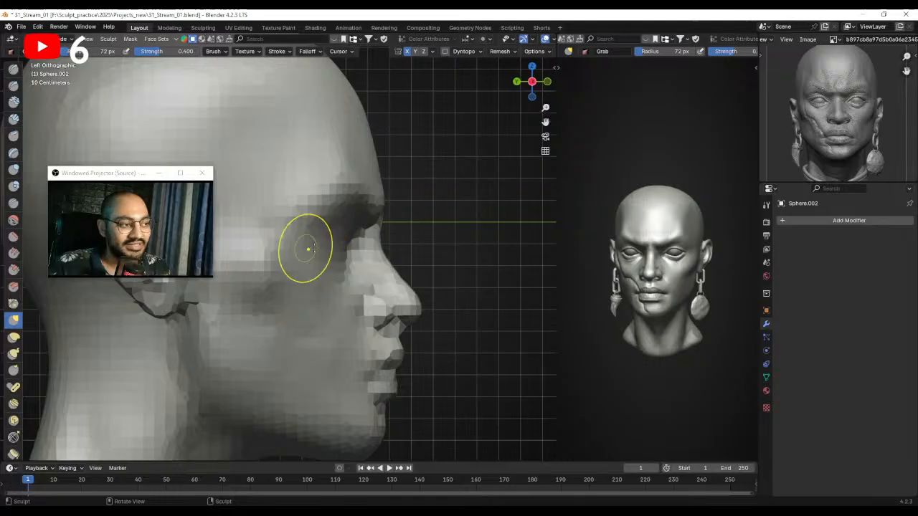
{"action": "left_click_drag", "start_coordinate": [342, 248], "coordinate": [348, 236]}
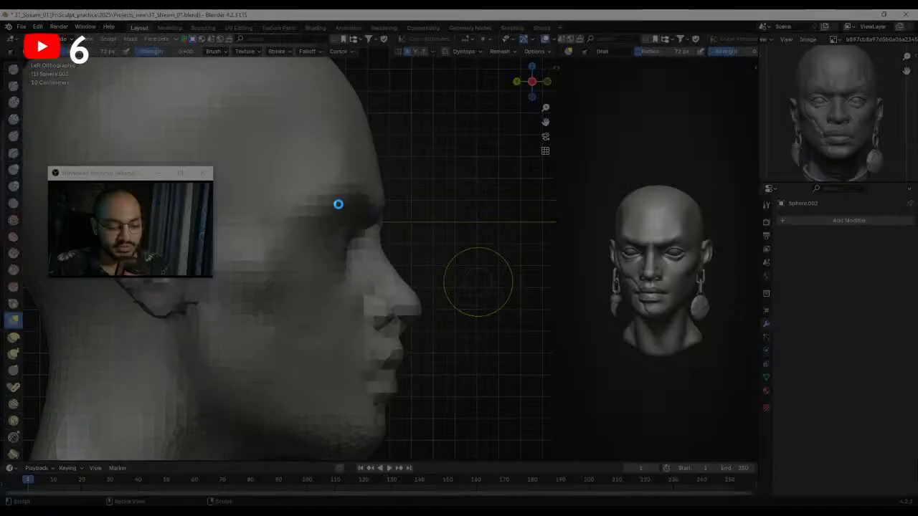
Frame the eye and nose profile in a screen capture overlay, mark the eye area and discard the capture.
{"action": "mouse_move", "coordinate": [256, 133]}
{"action": "left_mouse_down"}
{"action": "mouse_move", "coordinate": [445, 348]}
{"action": "mouse_move", "coordinate": [435, 355]}
{"action": "left_mouse_up"}
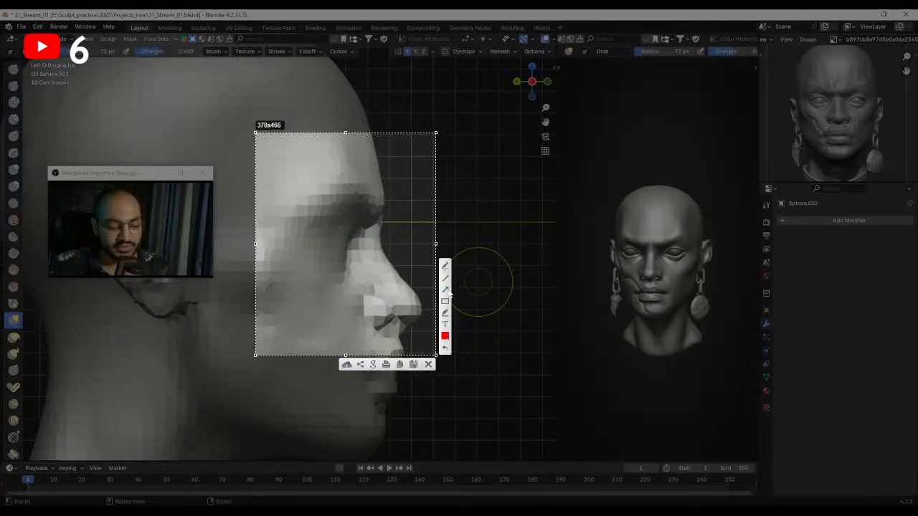
{"action": "mouse_move", "coordinate": [310, 242]}
{"action": "left_mouse_down"}
{"action": "mouse_move", "coordinate": [345, 227]}
{"action": "mouse_move", "coordinate": [344, 254]}
{"action": "left_mouse_up"}
{"action": "key", "text": "Escape"}
Return to Object Mode and delete the coarse duplicate head.
{"action": "scroll", "coordinate": [369, 254], "scroll_direction": "down", "scroll_amount": 2}
{"action": "mouse_move", "coordinate": [368, 254]}
{"action": "middle_mouse_down"}
{"action": "mouse_move", "coordinate": [328, 258]}
{"action": "mouse_move", "coordinate": [348, 262]}
{"action": "mouse_move", "coordinate": [337, 273]}
{"action": "middle_mouse_up"}
{"action": "scroll", "coordinate": [329, 258], "scroll_direction": "down", "scroll_amount": 2}
{"action": "key", "text": "ctrl+Tab"}
{"action": "left_click", "coordinate": [275, 266]}
{"action": "scroll", "coordinate": [337, 273], "scroll_direction": "down", "scroll_amount": 3}
{"action": "left_click", "coordinate": [419, 267]}
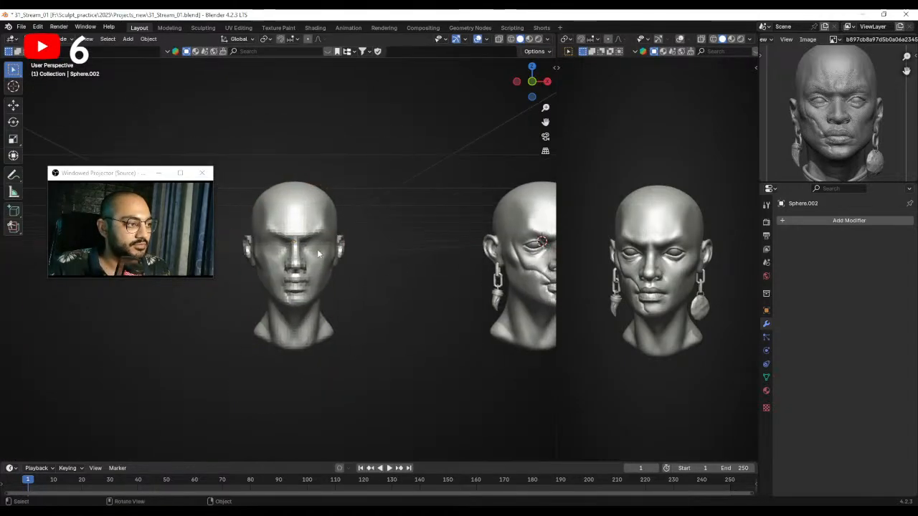
{"action": "key", "text": "Delete"}
Set the fang pendant's origin to Center of Mass (Surface) and rotate the fang slightly beneath its chain.
{"action": "left_click", "coordinate": [413, 267]}
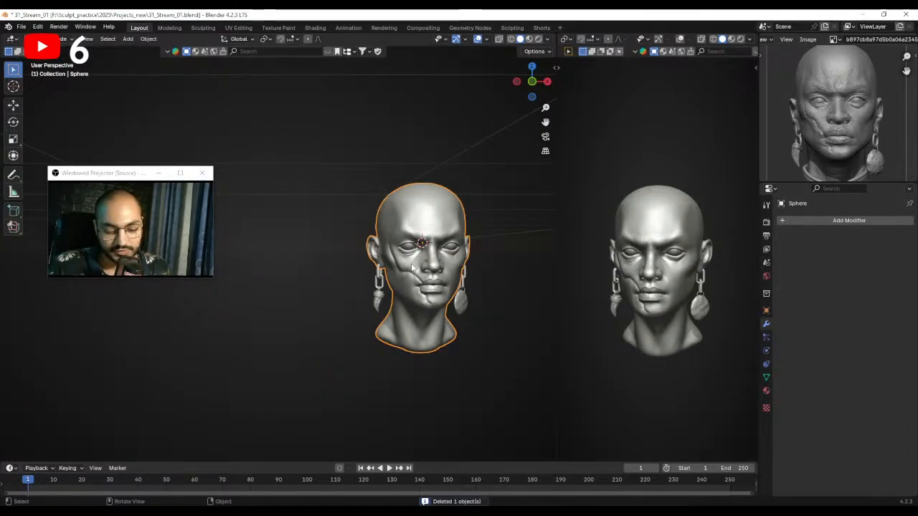
{"action": "key", "text": "KP_Decimal"}
{"action": "scroll", "coordinate": [449, 280], "scroll_direction": "up", "scroll_amount": 2}
{"action": "middle_click_drag", "start_coordinate": [368, 249], "coordinate": [455, 304], "text": "shift"}
{"action": "scroll", "coordinate": [511, 289], "scroll_direction": "down", "scroll_amount": 1}
{"action": "left_click", "coordinate": [512, 290]}
{"action": "left_click", "coordinate": [245, 337]}
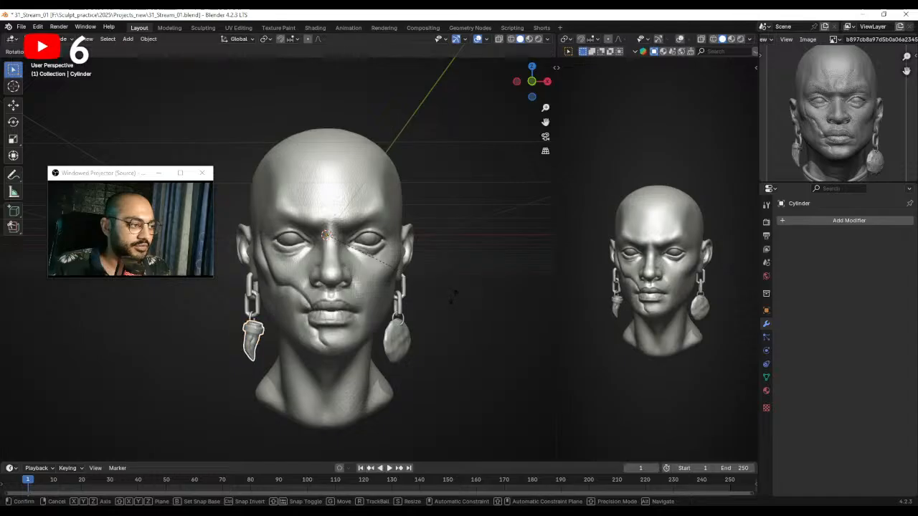
{"action": "left_click", "coordinate": [148, 38]}
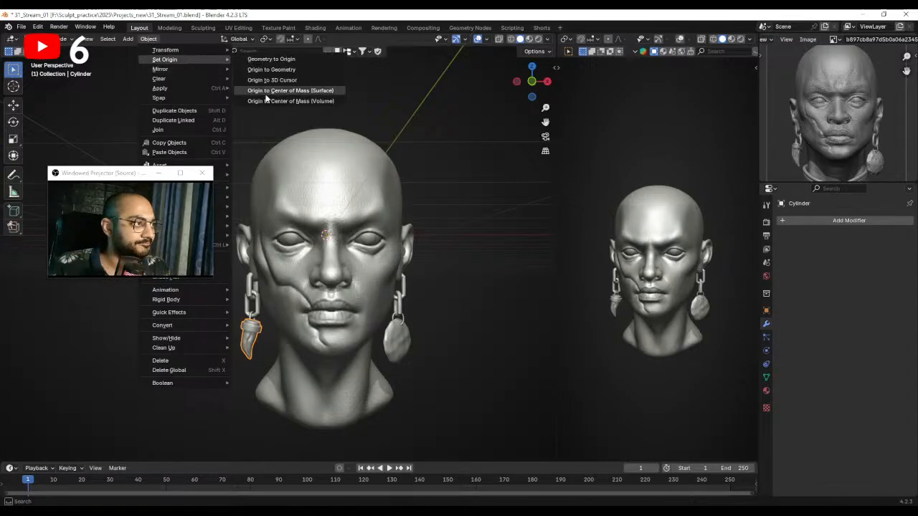
{"action": "left_click", "coordinate": [287, 90]}
{"action": "key", "text": "r"}
{"action": "left_click", "coordinate": [459, 237]}
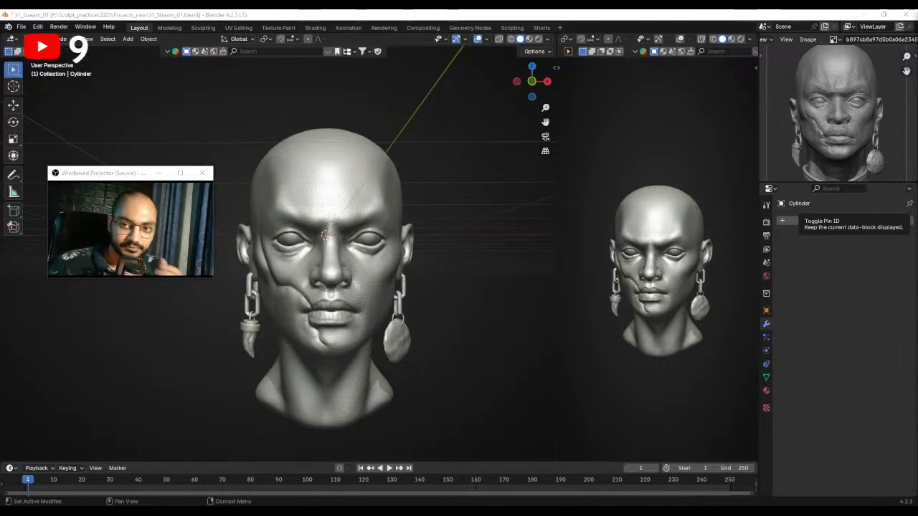
Switch to the Brave browser, open the Davinci School (Free) community and look through its posts.
{"action": "key", "text": "alt+Tab"}
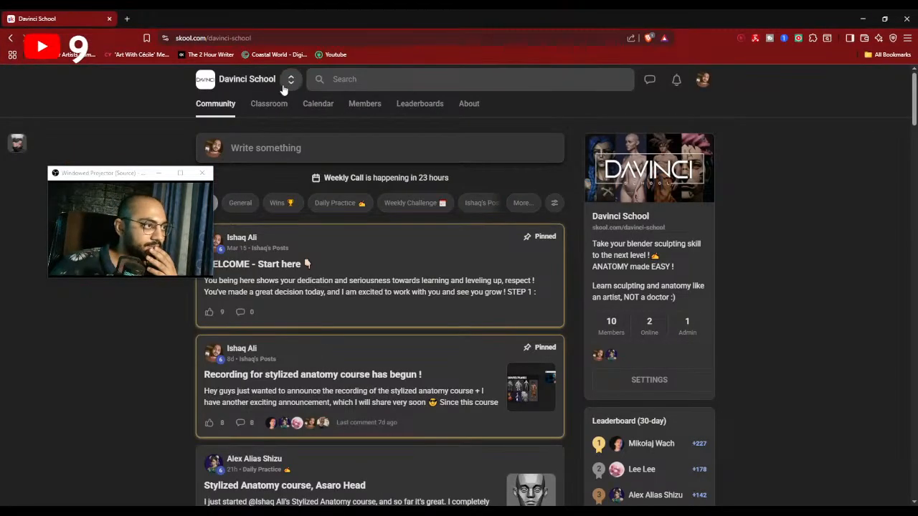
{"action": "left_click", "coordinate": [288, 81]}
{"action": "left_click", "coordinate": [294, 208]}
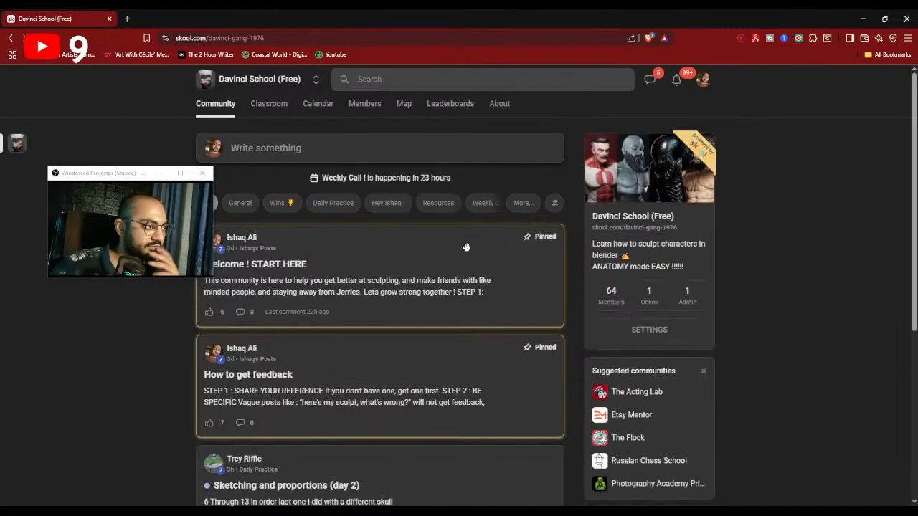
{"action": "scroll", "coordinate": [467, 247], "scroll_direction": "down", "scroll_amount": 3}
{"action": "scroll", "coordinate": [465, 248], "scroll_direction": "up", "scroll_amount": 3}
Open the free community's Classroom and examine the available sculpting, anatomy and retopology courses.
{"action": "left_click", "coordinate": [266, 115]}
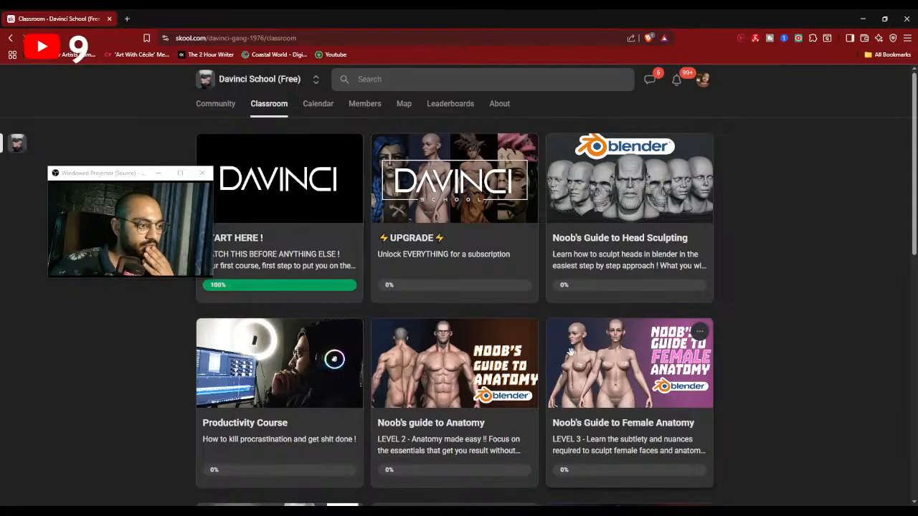
{"action": "scroll", "coordinate": [658, 335], "scroll_direction": "down", "scroll_amount": 3}
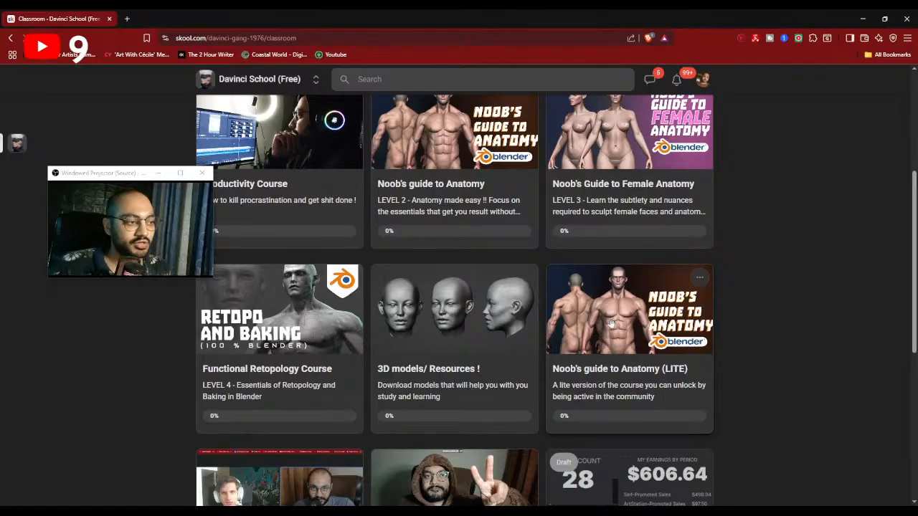
{"action": "scroll", "coordinate": [611, 324], "scroll_direction": "down", "scroll_amount": 1}
{"action": "scroll", "coordinate": [588, 378], "scroll_direction": "down", "scroll_amount": 2}
{"action": "scroll", "coordinate": [588, 378], "scroll_direction": "up", "scroll_amount": 5}
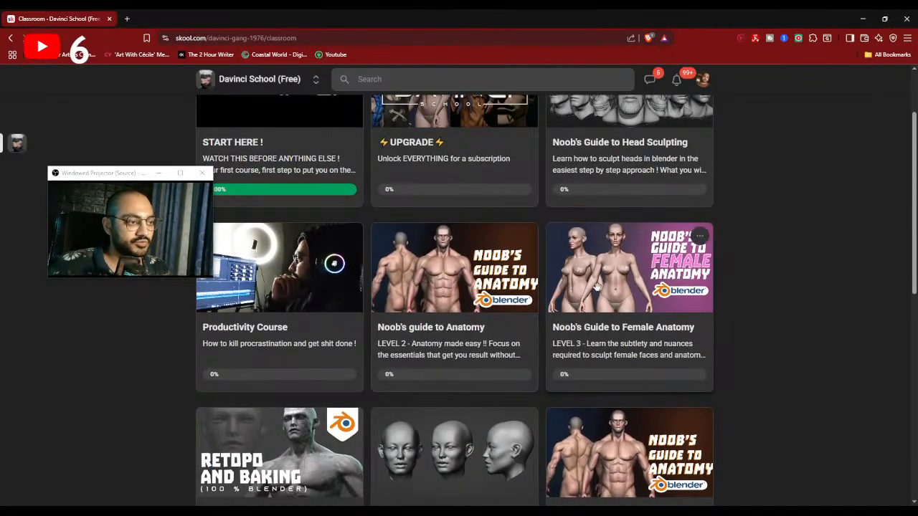
{"action": "scroll", "coordinate": [593, 298], "scroll_direction": "down", "scroll_amount": 1}
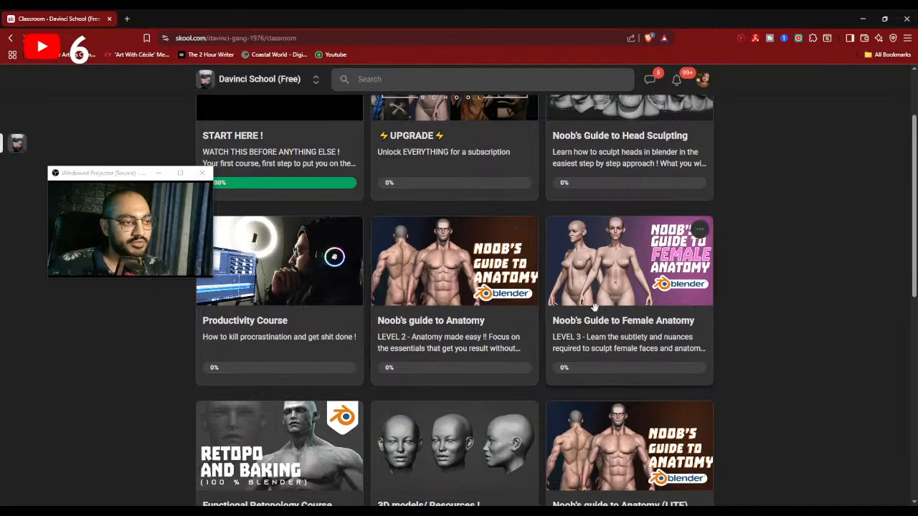
{"action": "scroll", "coordinate": [588, 308], "scroll_direction": "up", "scroll_amount": 2}
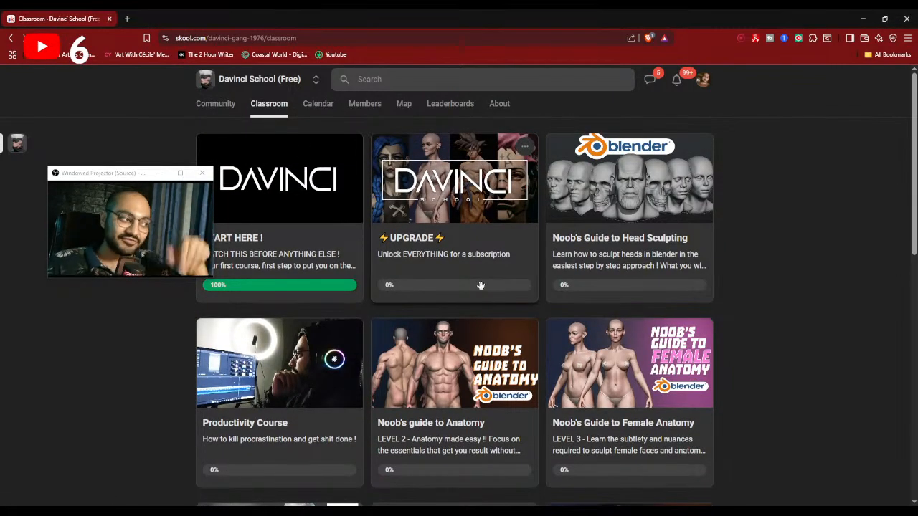
Leave the Classroom, switch to the paid Davinci School community and look through its feed.
{"action": "left_click", "coordinate": [216, 103]}
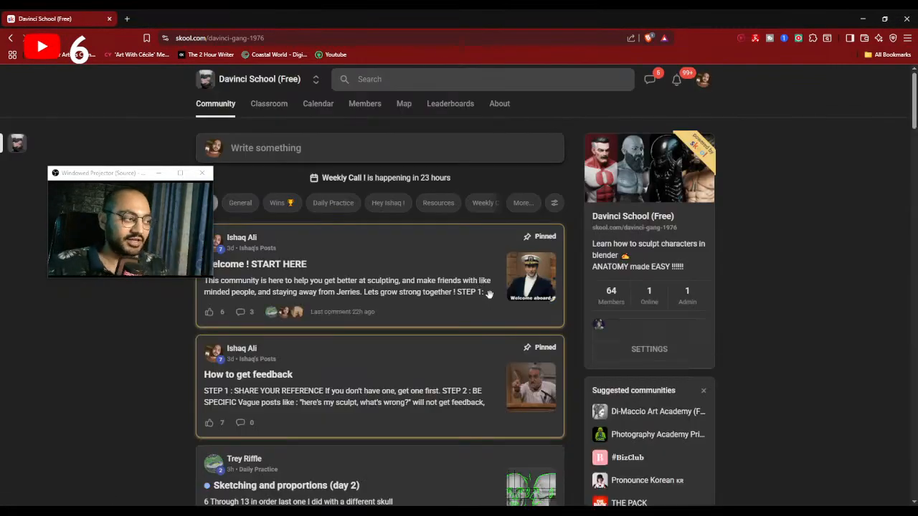
{"action": "left_click", "coordinate": [316, 81]}
{"action": "left_click", "coordinate": [271, 180]}
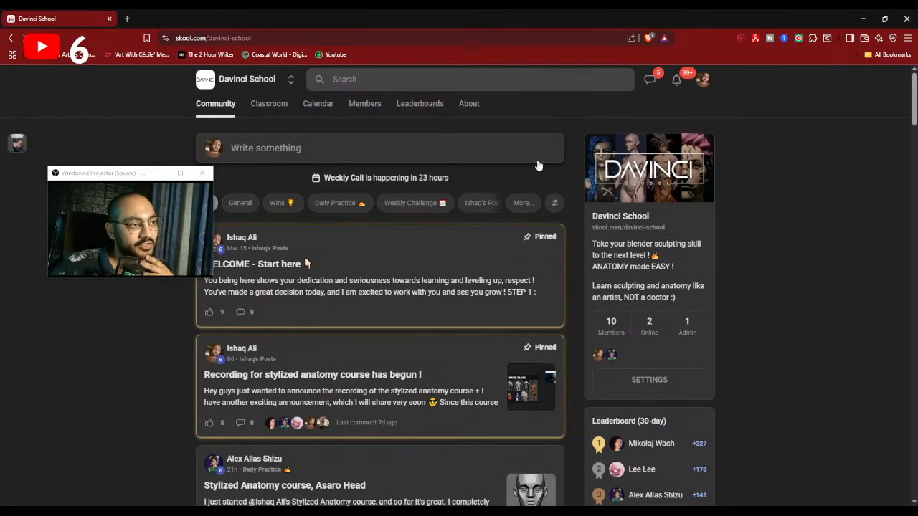
{"action": "scroll", "coordinate": [571, 263], "scroll_direction": "down", "scroll_amount": 8}
{"action": "scroll", "coordinate": [571, 262], "scroll_direction": "down", "scroll_amount": 3}
{"action": "scroll", "coordinate": [578, 309], "scroll_direction": "up", "scroll_amount": 10}
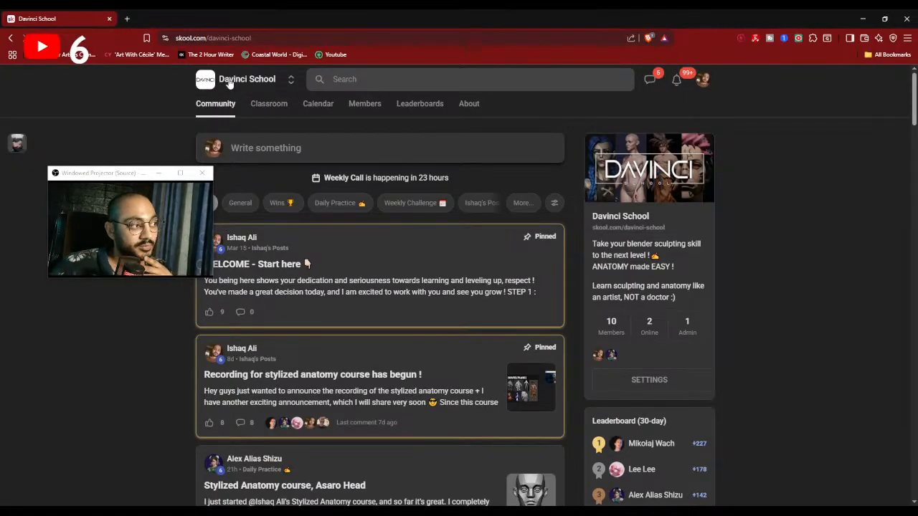
Switch to the Davinci School (Free) community again and review its member posts.
{"action": "left_click", "coordinate": [291, 81]}
{"action": "left_click", "coordinate": [279, 190]}
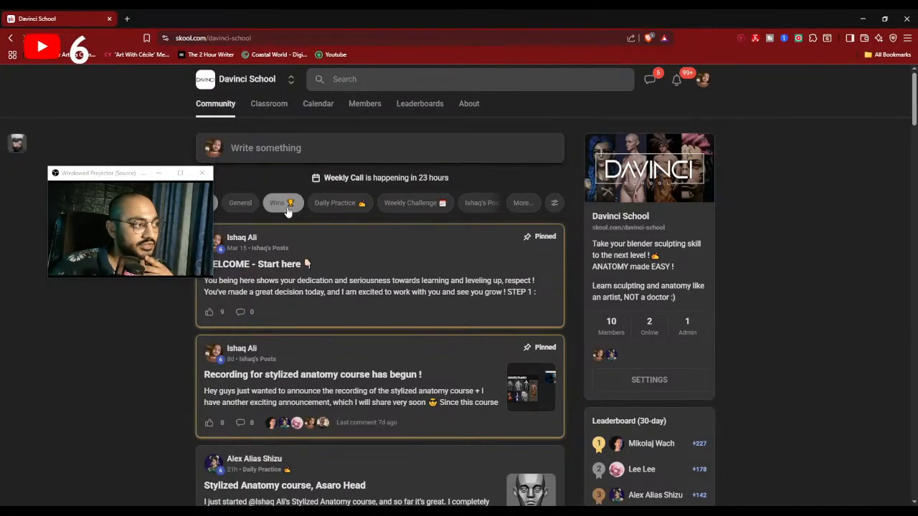
{"action": "scroll", "coordinate": [358, 220], "scroll_direction": "down", "scroll_amount": 4}
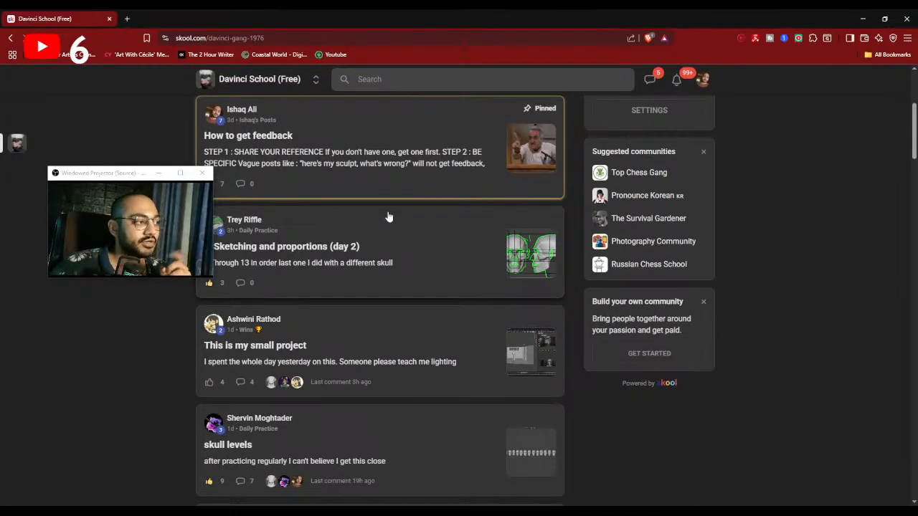
{"action": "scroll", "coordinate": [398, 255], "scroll_direction": "up", "scroll_amount": 4}
Go back to the paid Davinci School community, open its About page and highlight the monthly price.
{"action": "left_click", "coordinate": [314, 82]}
{"action": "left_click", "coordinate": [297, 179]}
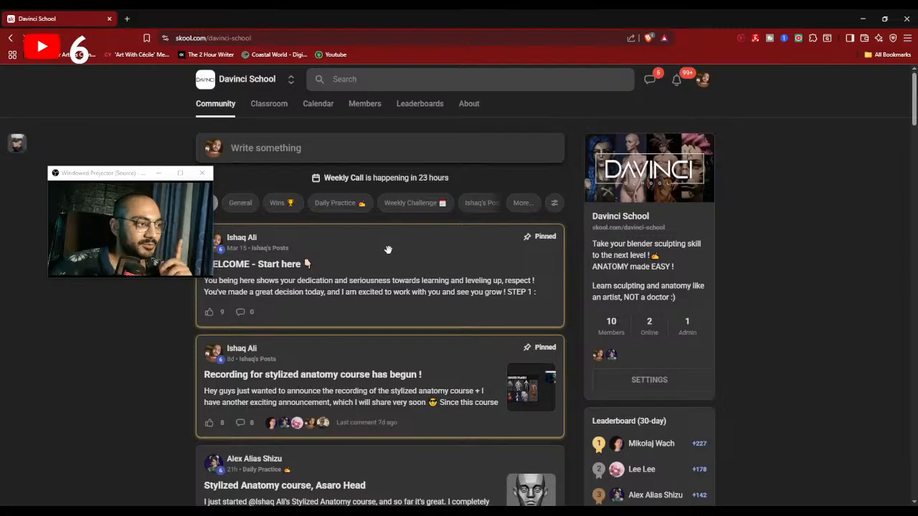
{"action": "left_click", "coordinate": [470, 104]}
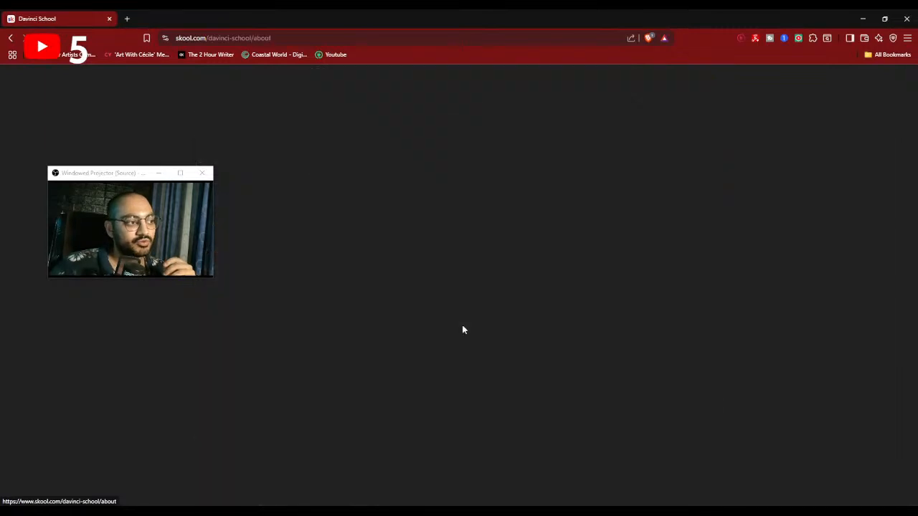
{"action": "double_click", "coordinate": [387, 291]}
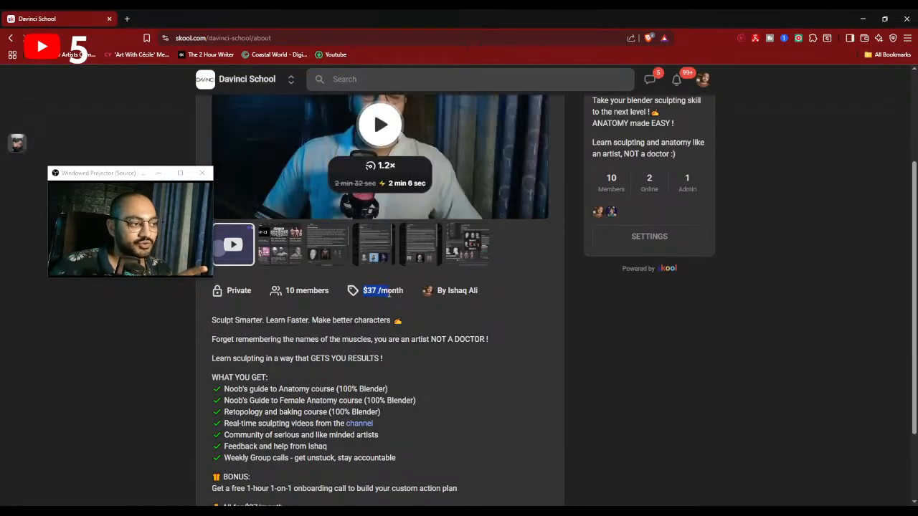
Highlight the monthly price on the About page again and return to the introduction video and community summary.
{"action": "left_click", "coordinate": [436, 302]}
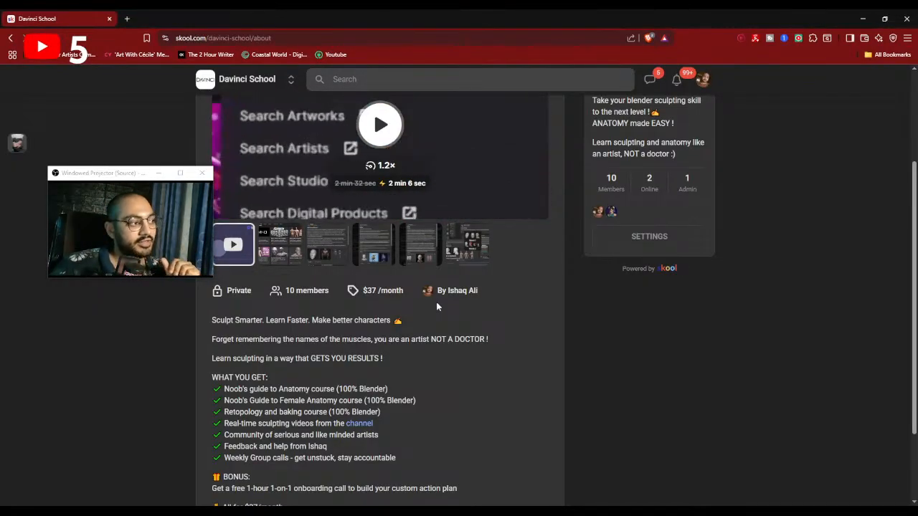
{"action": "left_click_drag", "start_coordinate": [406, 293], "coordinate": [362, 292]}
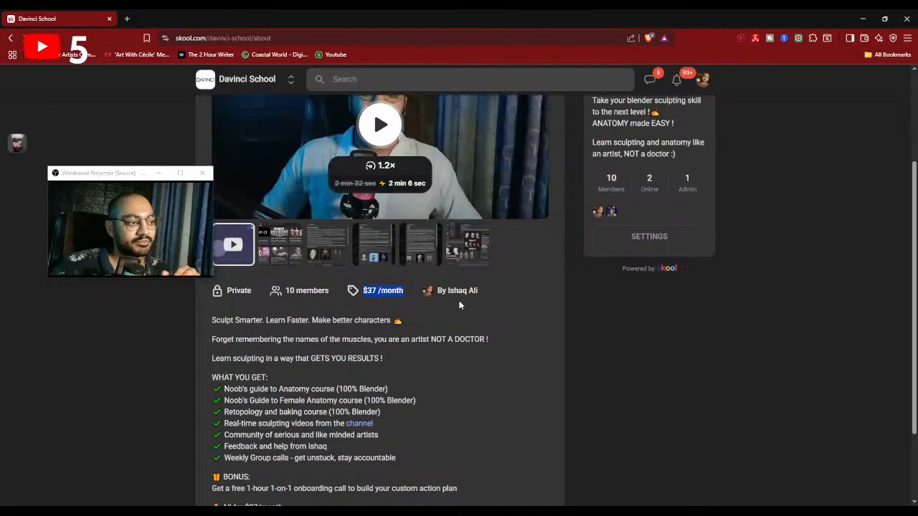
{"action": "left_click", "coordinate": [473, 316]}
{"action": "left_click", "coordinate": [605, 319]}
{"action": "scroll", "coordinate": [621, 402], "scroll_direction": "up", "scroll_amount": 3}
{"action": "scroll", "coordinate": [530, 359], "scroll_direction": "down", "scroll_amount": 2}
{"action": "scroll", "coordinate": [637, 355], "scroll_direction": "up", "scroll_amount": 2}
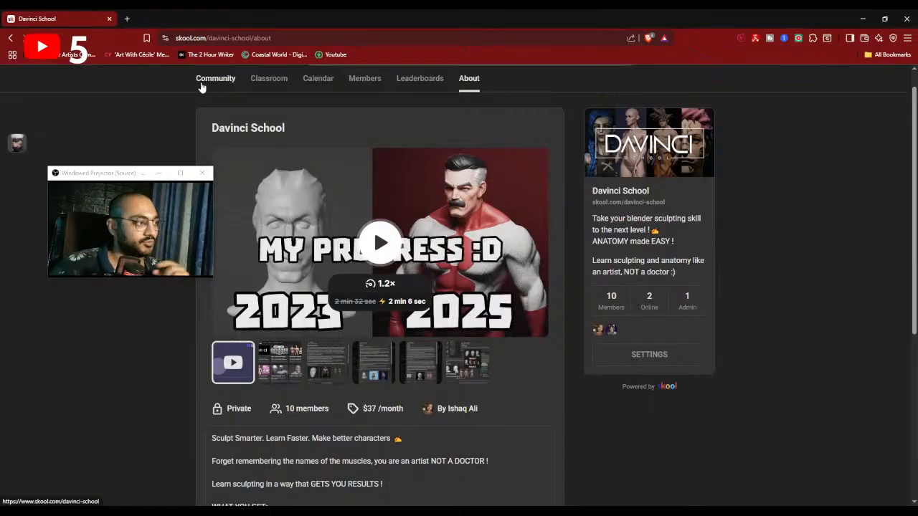
Return to the paid community's feed, then switch to Blender to view the sculpted head.
{"action": "left_click", "coordinate": [200, 85]}
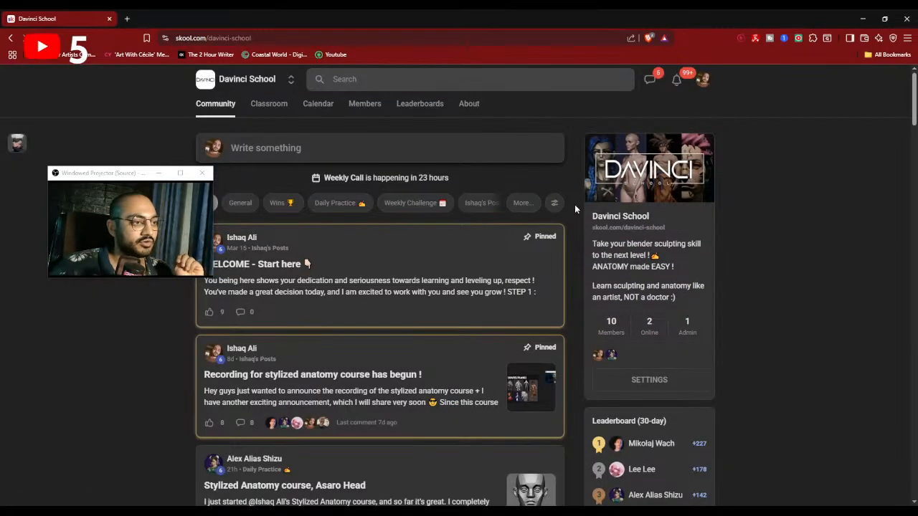
{"action": "left_click", "coordinate": [864, 19]}
{"action": "middle_click_drag", "start_coordinate": [494, 289], "coordinate": [402, 304]}
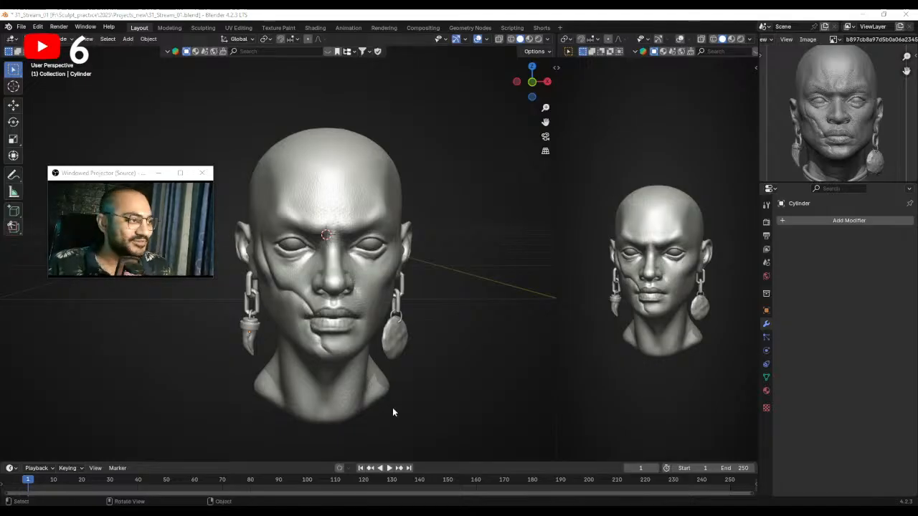
Switch back to the browser and search Google for "australian aborigines" in a new tab.
{"action": "mouse_move", "coordinate": [338, 510]}
{"action": "left_click", "coordinate": [392, 480]}
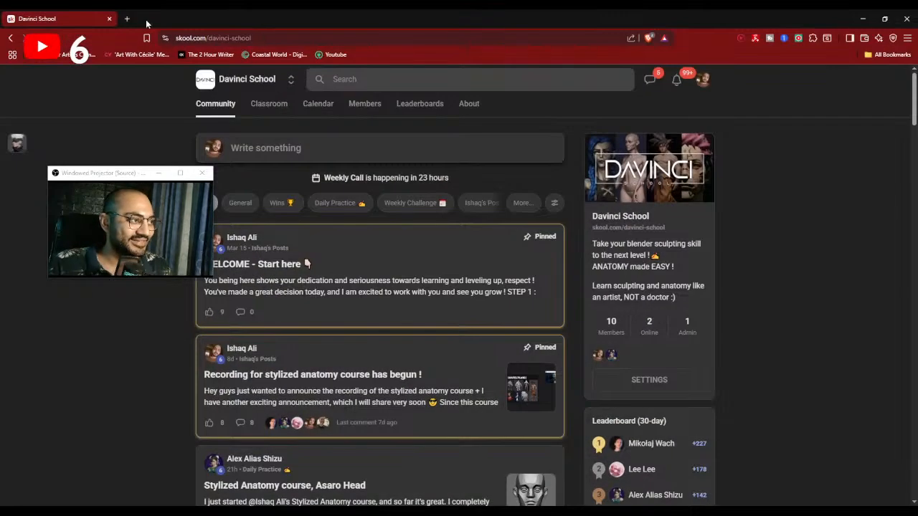
{"action": "left_click", "coordinate": [127, 18]}
{"action": "left_click", "coordinate": [180, 38]}
{"action": "type", "text": "auistr"}
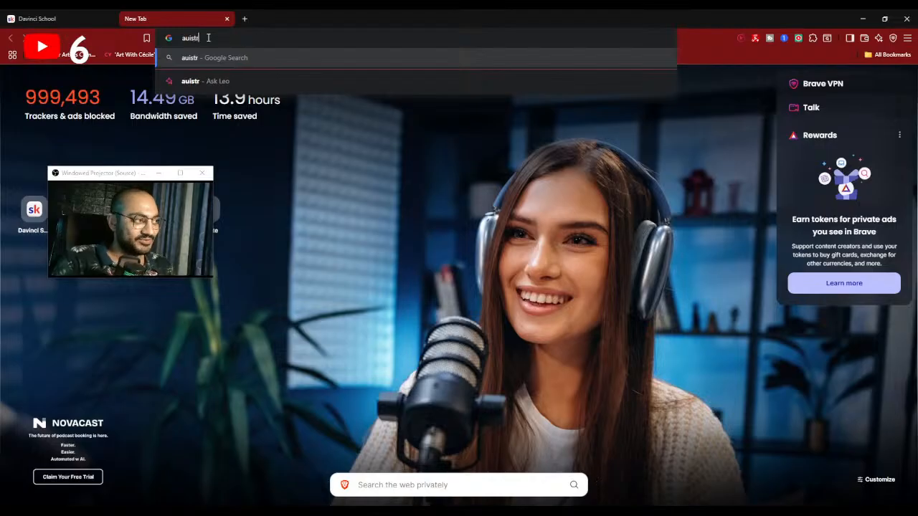
{"action": "key", "text": "BackSpace"}
{"action": "key", "text": "BackSpace"}
{"action": "type", "text": "stralina"}
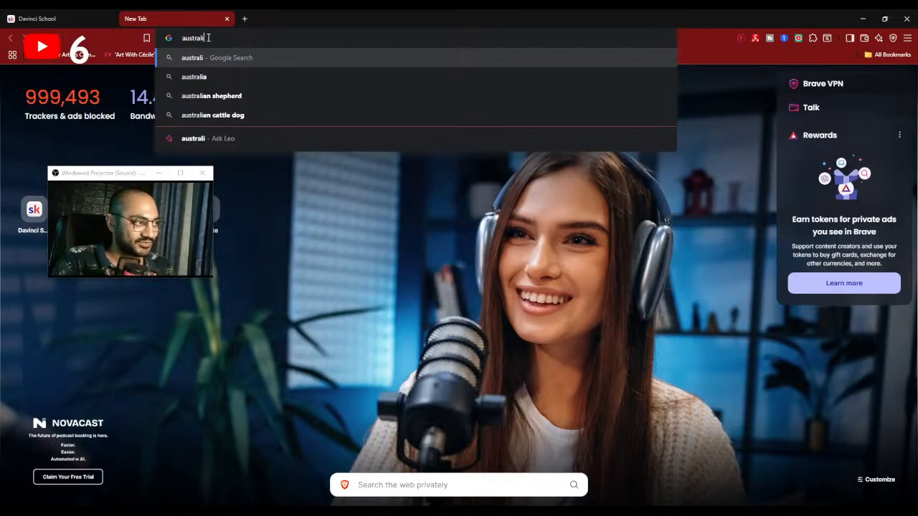
{"action": "key", "text": "BackSpace"}
{"action": "key", "text": "BackSpace"}
{"action": "type", "text": "an abo"}
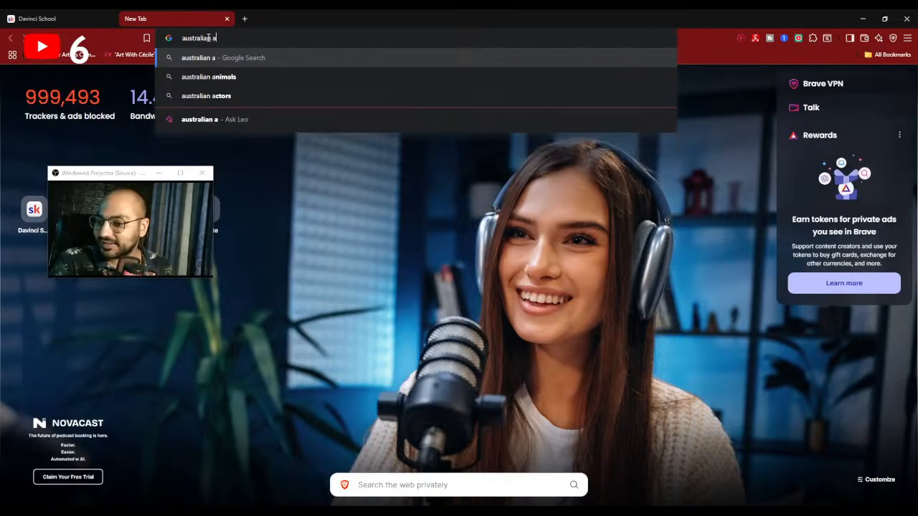
{"action": "type", "text": "rigines"}
{"action": "key", "text": "Return"}
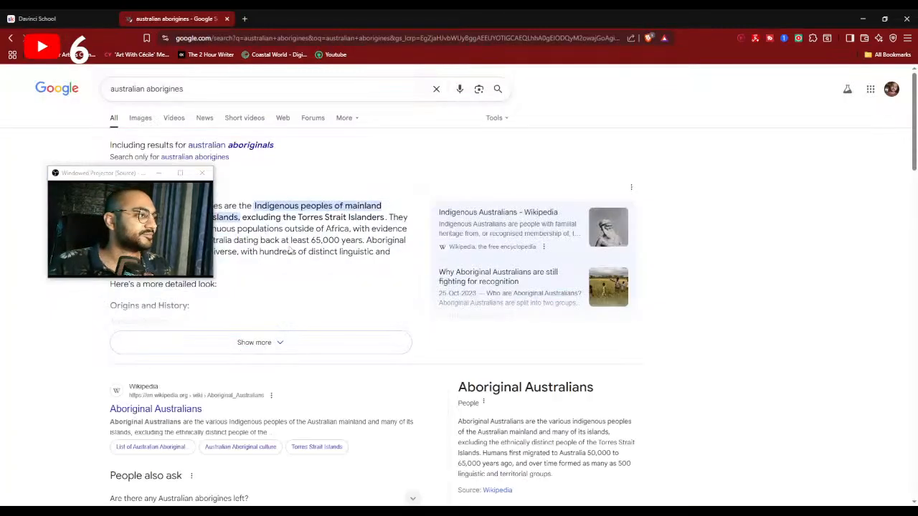
Show the image results for the search, preview the Britannica sepia portrait and browse further face photos.
{"action": "left_click_drag", "start_coordinate": [121, 174], "coordinate": [664, 298]}
{"action": "left_click", "coordinate": [140, 117]}
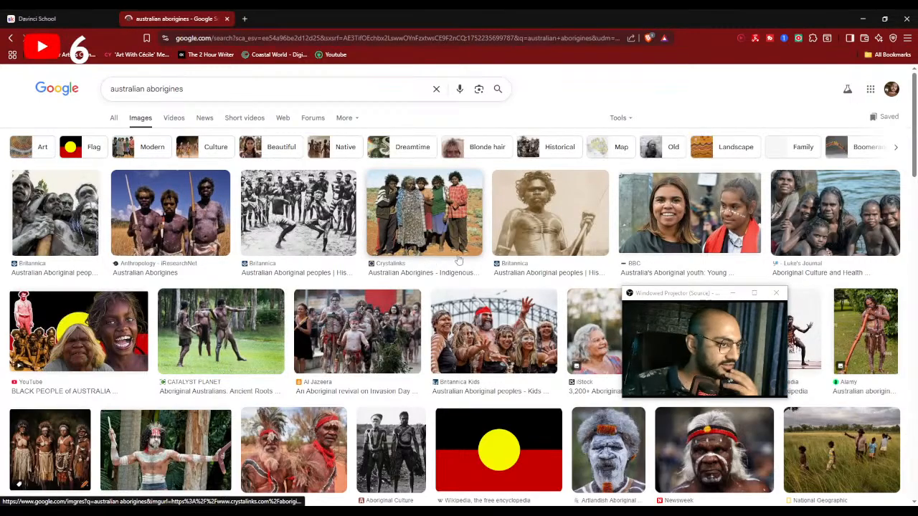
{"action": "left_click", "coordinate": [575, 224]}
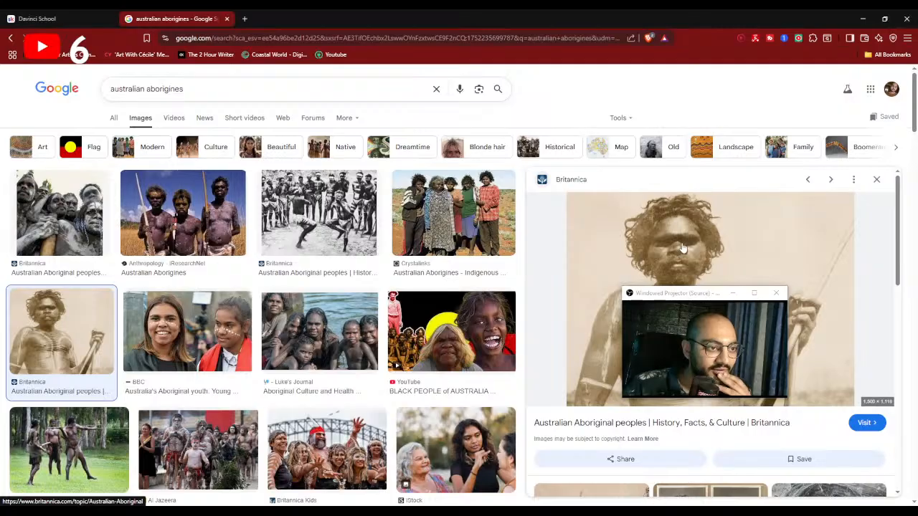
{"action": "scroll", "coordinate": [367, 308], "scroll_direction": "down", "scroll_amount": 5}
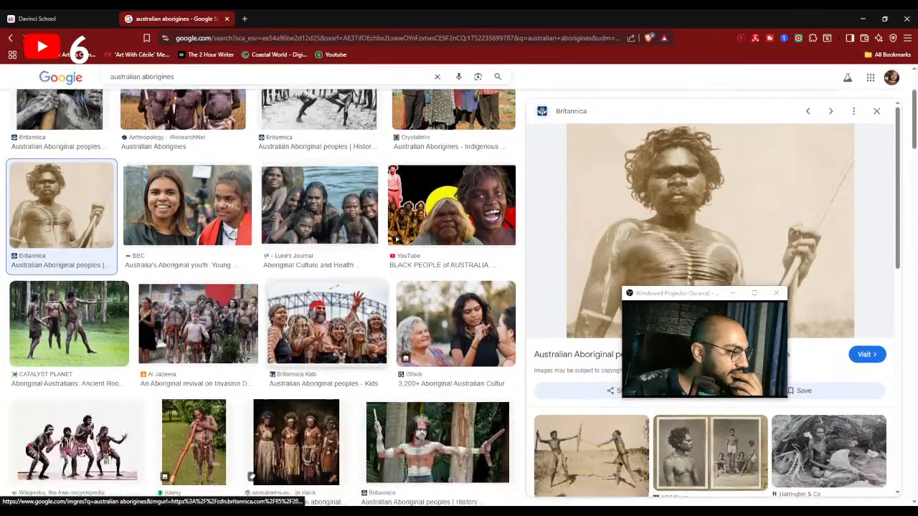
{"action": "scroll", "coordinate": [367, 308], "scroll_direction": "down", "scroll_amount": 1}
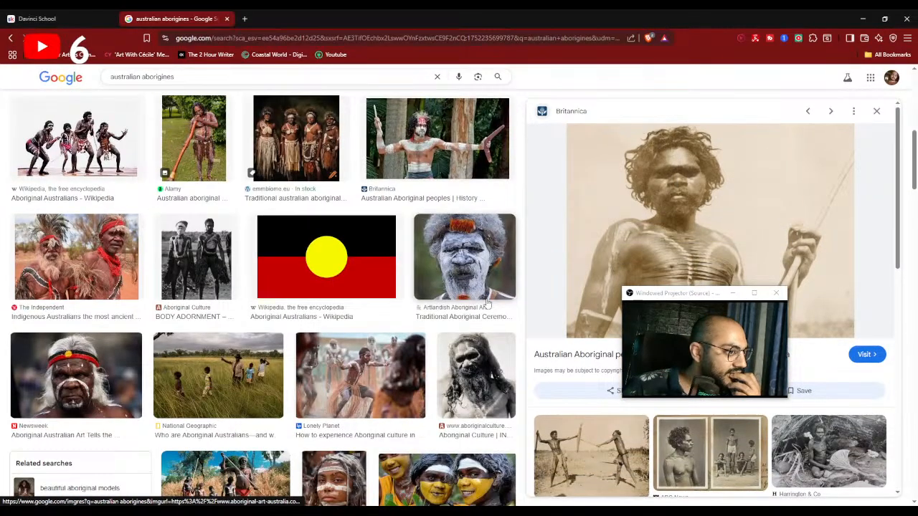
{"action": "scroll", "coordinate": [486, 304], "scroll_direction": "down", "scroll_amount": 2}
{"action": "scroll", "coordinate": [486, 304], "scroll_direction": "down", "scroll_amount": 2}
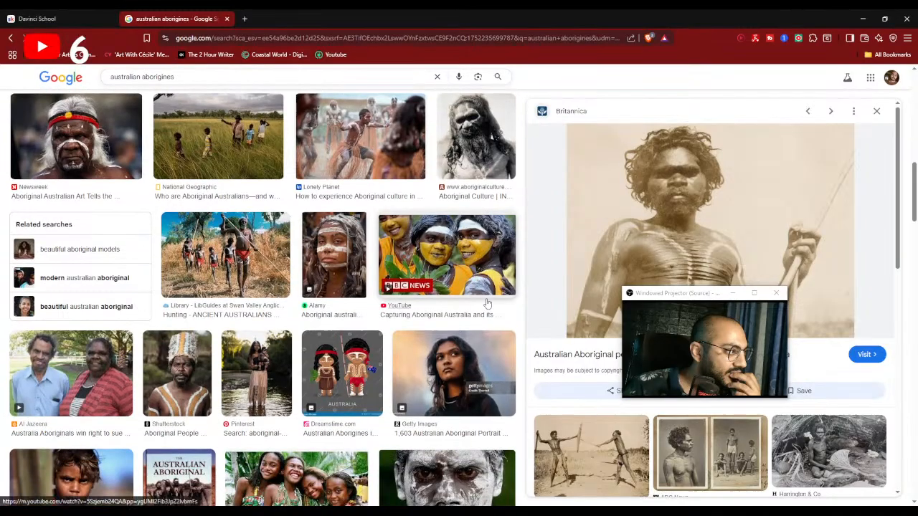
Preview the Newsweek portrait of the man with the red and black headband and examine its related face photos.
{"action": "left_click", "coordinate": [75, 140]}
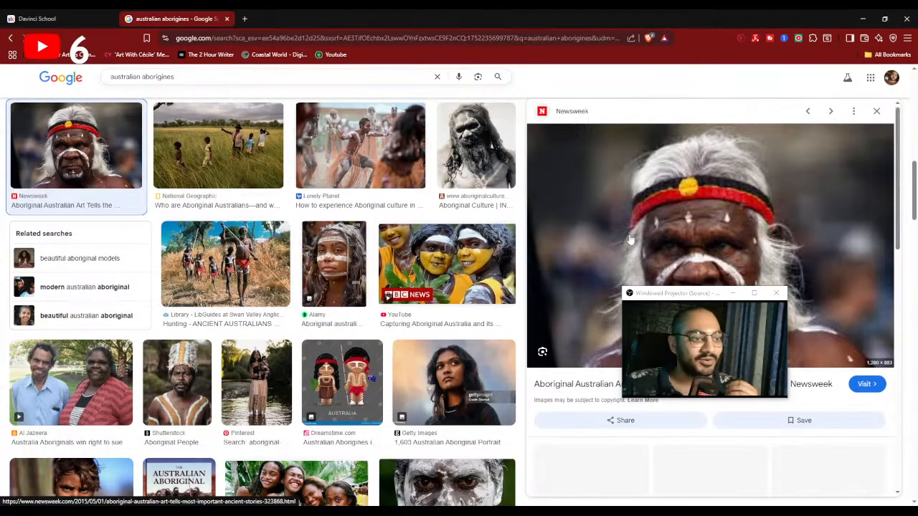
{"action": "left_click_drag", "start_coordinate": [684, 304], "coordinate": [342, 249]}
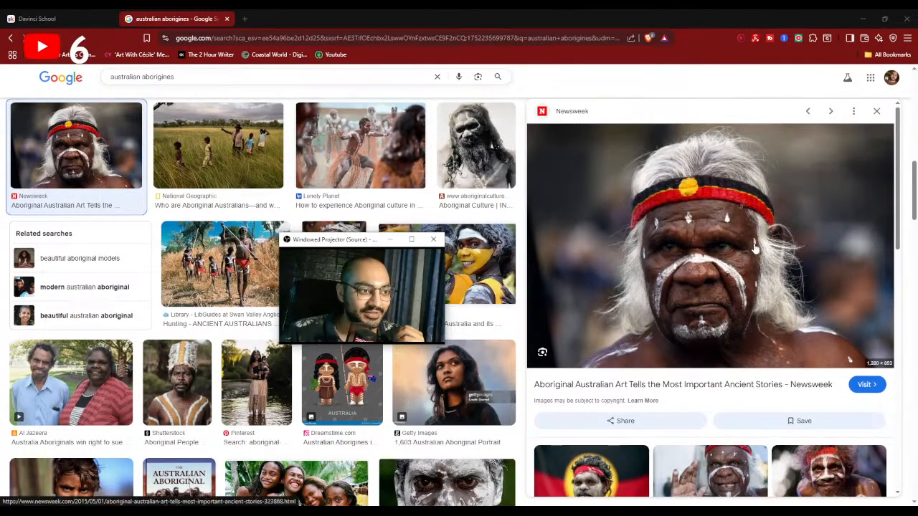
{"action": "scroll", "coordinate": [755, 249], "scroll_direction": "down", "scroll_amount": 1}
{"action": "scroll", "coordinate": [754, 251], "scroll_direction": "down", "scroll_amount": 1}
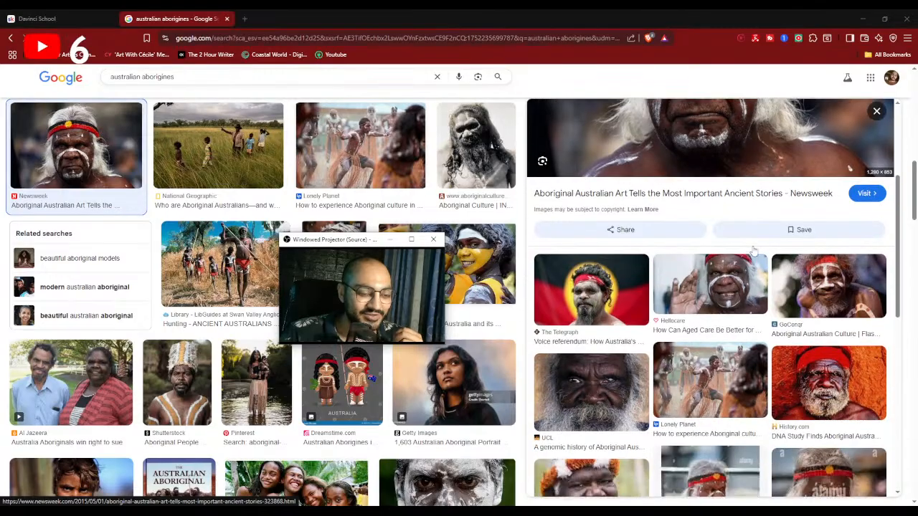
{"action": "scroll", "coordinate": [714, 276], "scroll_direction": "down", "scroll_amount": 1}
{"action": "scroll", "coordinate": [714, 275], "scroll_direction": "down", "scroll_amount": 1}
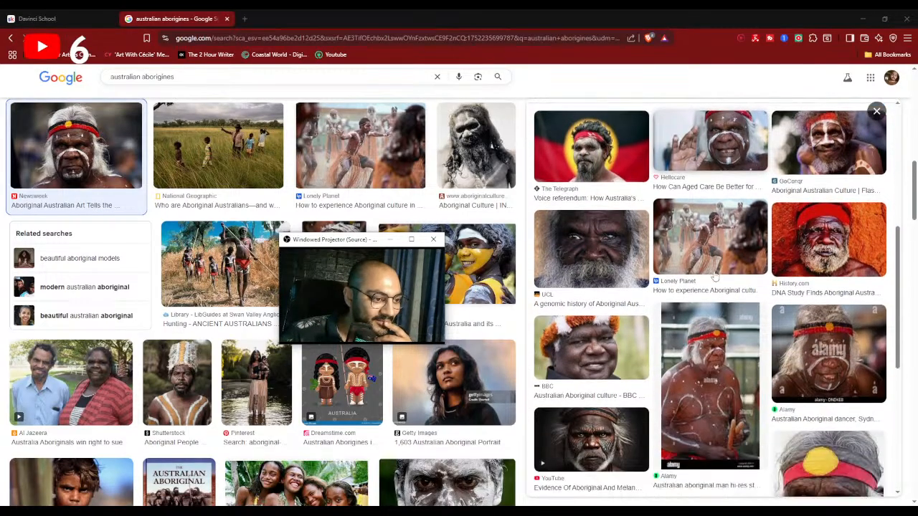
{"action": "scroll", "coordinate": [714, 276], "scroll_direction": "down", "scroll_amount": 2}
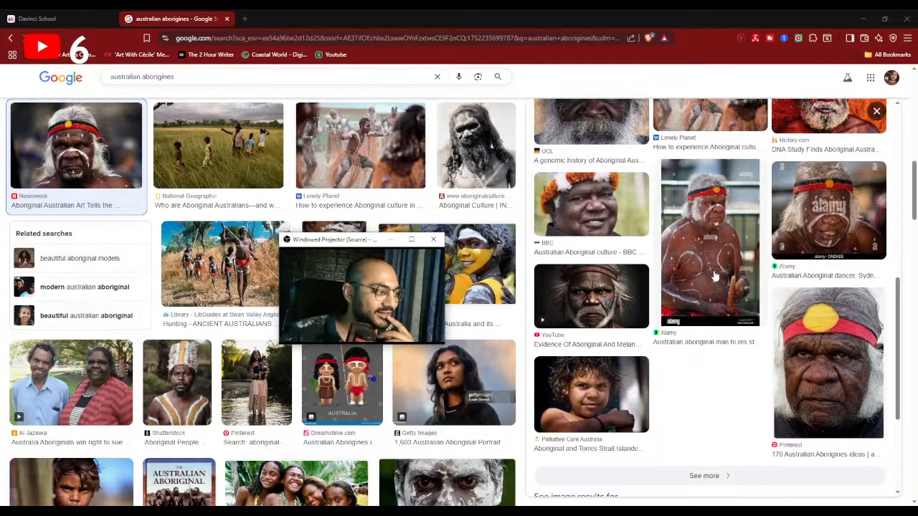
{"action": "scroll", "coordinate": [714, 276], "scroll_direction": "down", "scroll_amount": 2}
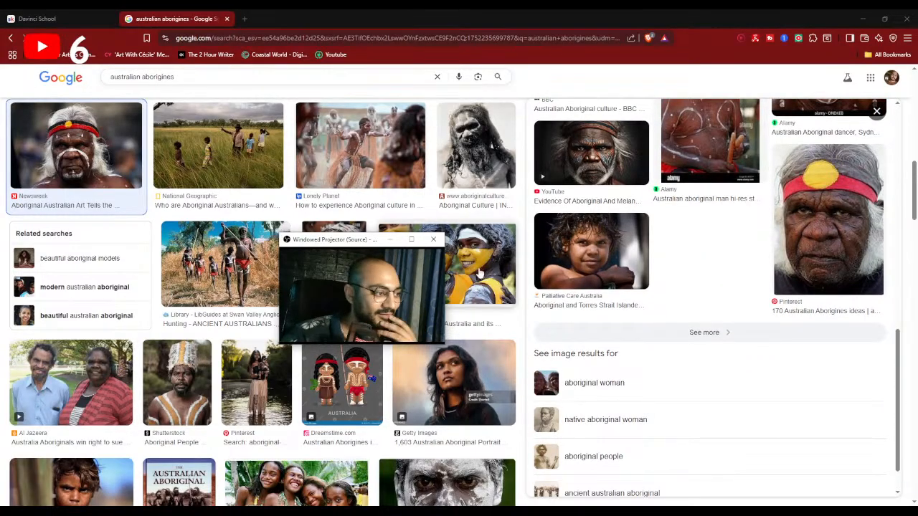
{"action": "scroll", "coordinate": [401, 186], "scroll_direction": "down", "scroll_amount": 3}
Browse more image results and preview the ResearchGate portrait of the bearded man.
{"action": "left_click_drag", "start_coordinate": [361, 244], "coordinate": [274, 197]}
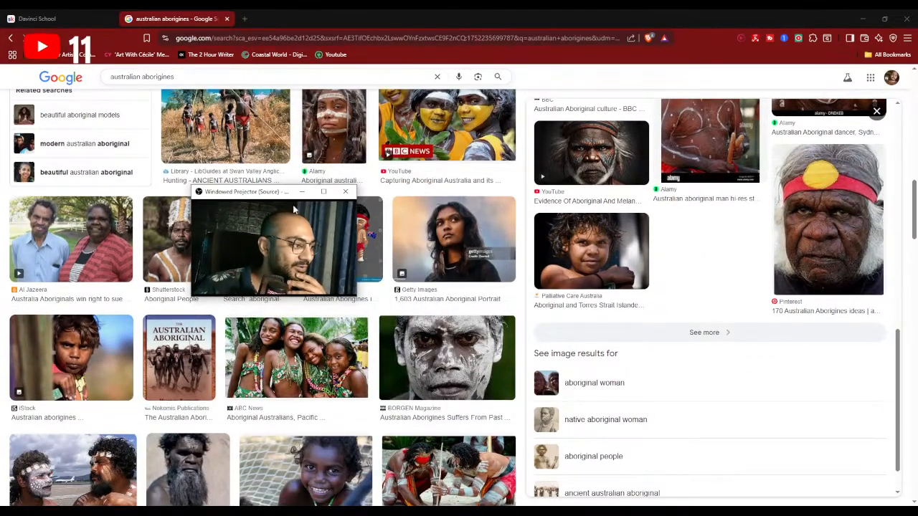
{"action": "scroll", "coordinate": [465, 278], "scroll_direction": "down", "scroll_amount": 1}
{"action": "scroll", "coordinate": [465, 279], "scroll_direction": "down", "scroll_amount": 2}
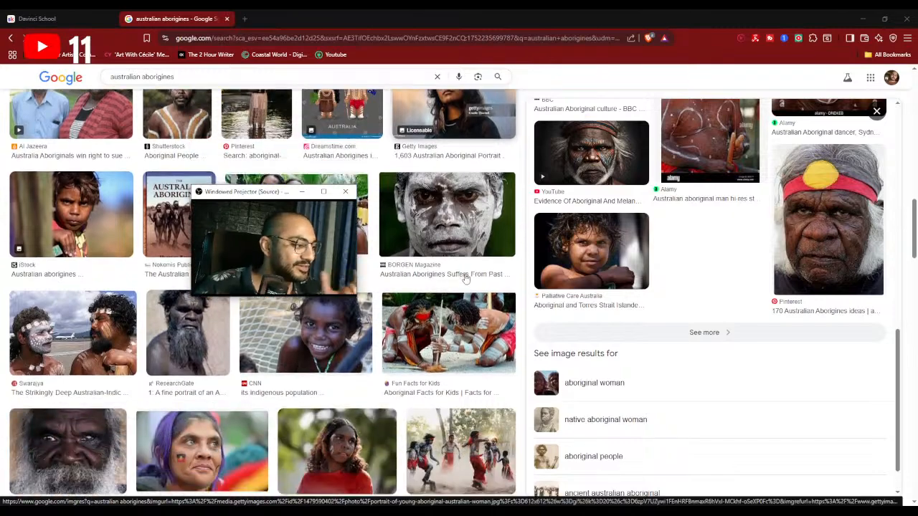
{"action": "left_click", "coordinate": [203, 342]}
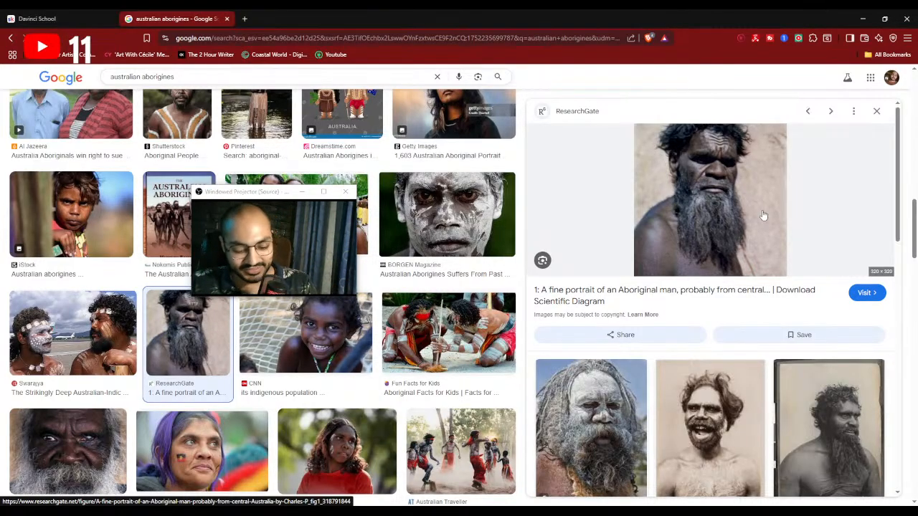
Frame the bearded man's head in a screen capture, trace across the brow and discard the capture.
{"action": "key", "text": "Print"}
{"action": "left_click_drag", "start_coordinate": [660, 126], "coordinate": [764, 231]}
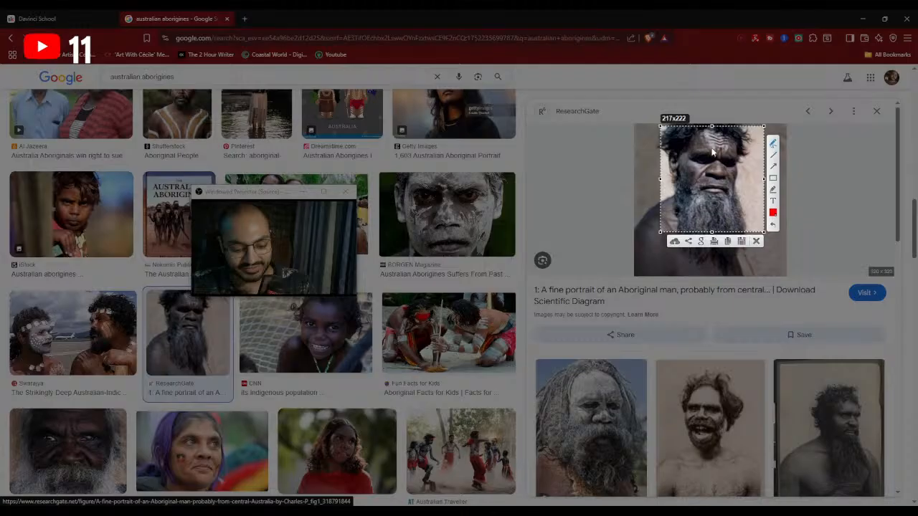
{"action": "left_click_drag", "start_coordinate": [695, 157], "coordinate": [721, 157]}
{"action": "key", "text": "Escape"}
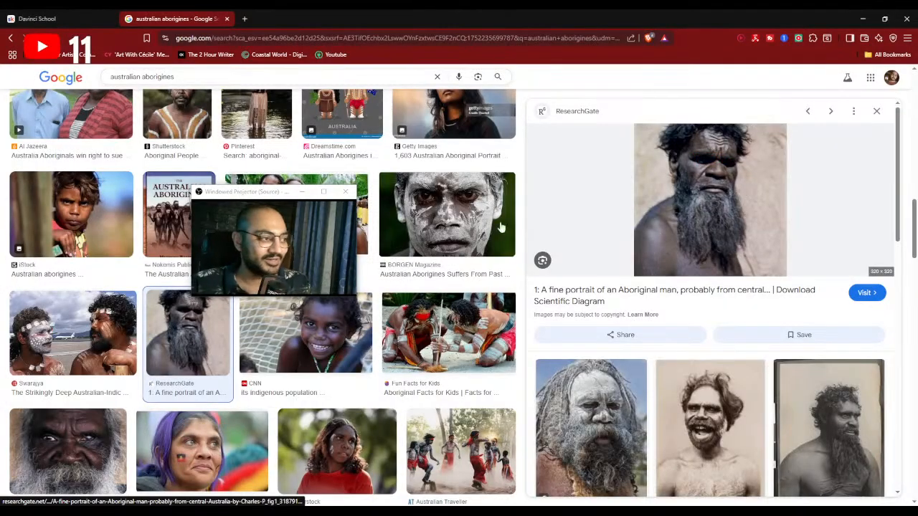
Scan the image results again for other faces with a prominent brow.
{"action": "scroll", "coordinate": [482, 236], "scroll_direction": "up", "scroll_amount": 1}
{"action": "scroll", "coordinate": [482, 237], "scroll_direction": "up", "scroll_amount": 5}
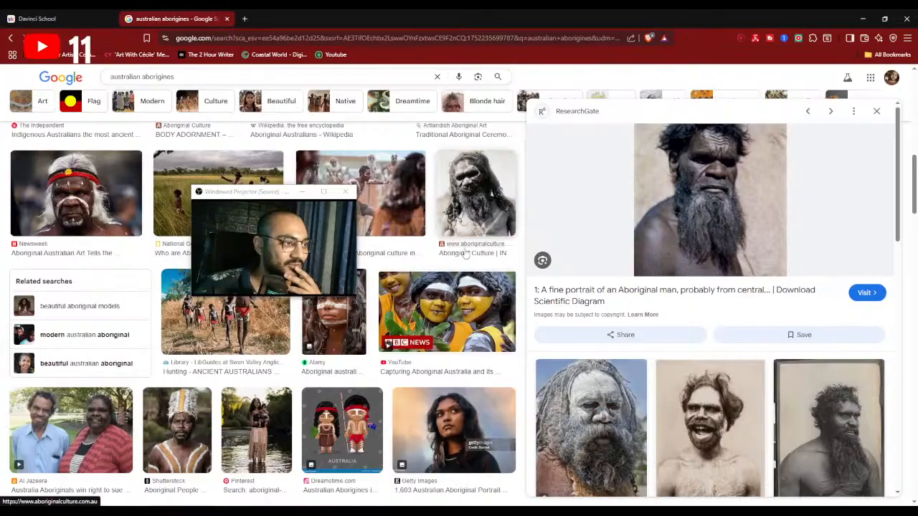
{"action": "scroll", "coordinate": [464, 255], "scroll_direction": "down", "scroll_amount": 10}
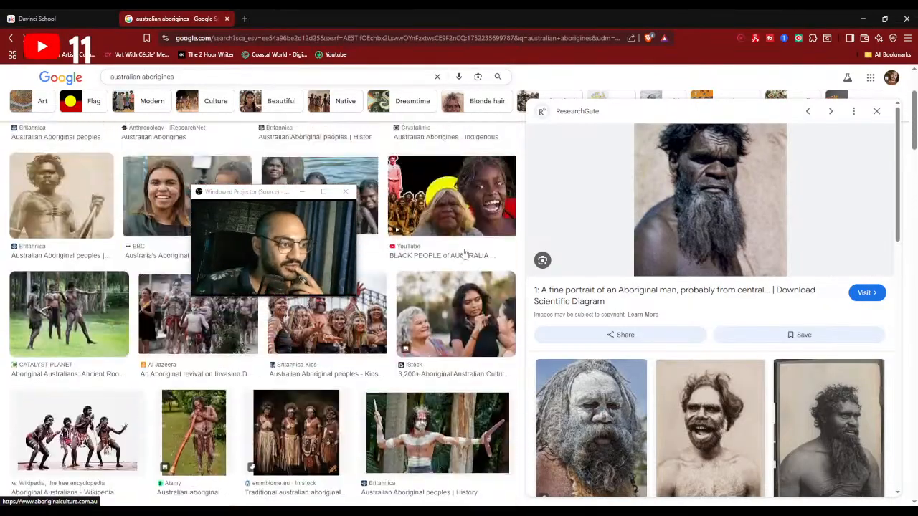
Switch to Blender, raise the viewport shadow strength to its maximum and inspect the shadows over the head's eye sockets.
{"action": "key", "text": "alt+Tab"}
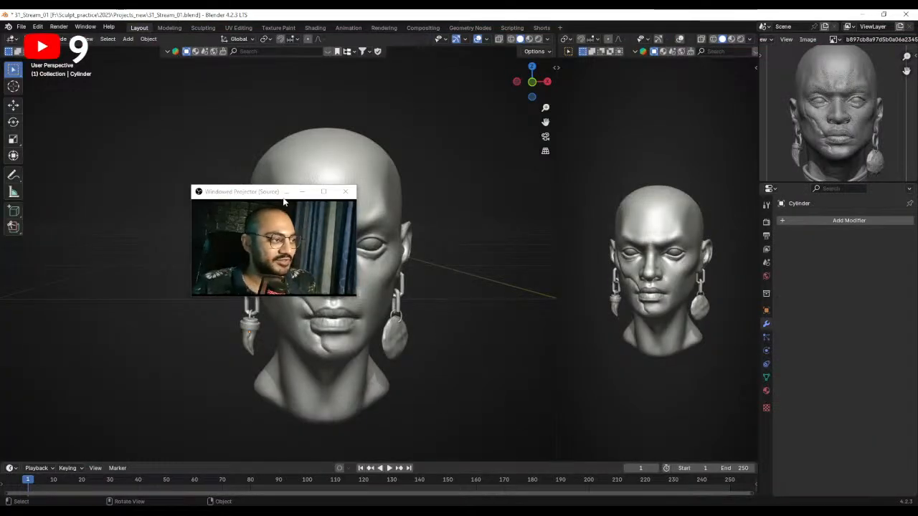
{"action": "left_click_drag", "start_coordinate": [282, 195], "coordinate": [168, 188]}
{"action": "left_click", "coordinate": [541, 53]}
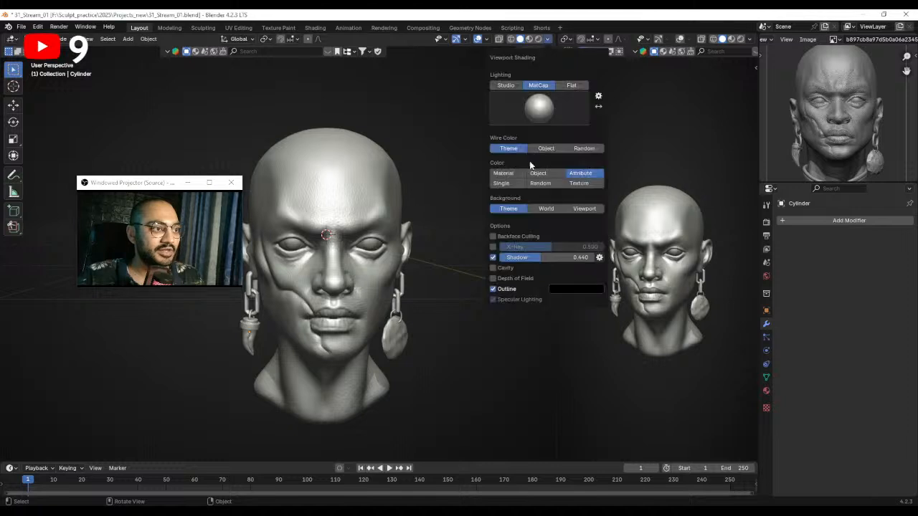
{"action": "mouse_move", "coordinate": [530, 260]}
{"action": "left_mouse_down"}
{"action": "mouse_move", "coordinate": [599, 257]}
{"action": "mouse_move", "coordinate": [611, 279]}
{"action": "mouse_move", "coordinate": [613, 266]}
{"action": "left_mouse_up"}
{"action": "left_click", "coordinate": [600, 258]}
{"action": "middle_click_drag", "start_coordinate": [388, 283], "coordinate": [368, 270]}
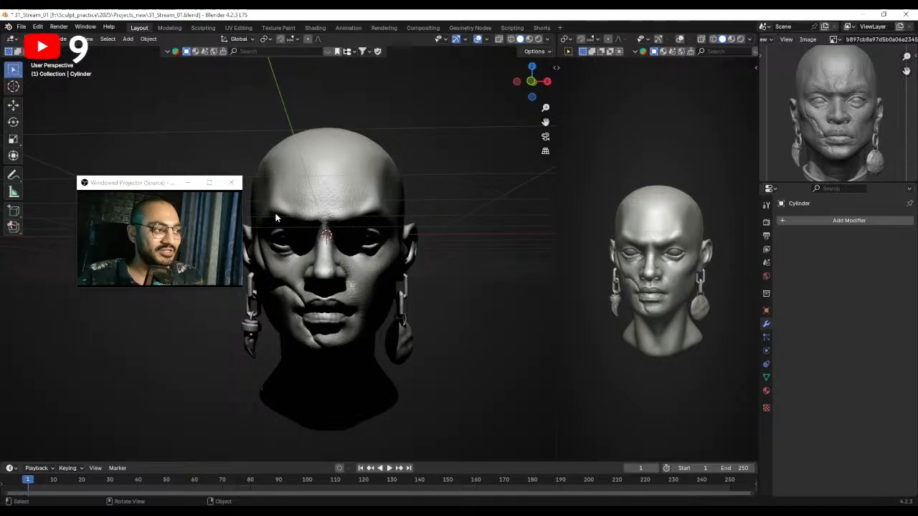
Set the viewport shadow strength to 0.795 and adjust the shadow settings for the head.
{"action": "left_click", "coordinate": [547, 39]}
{"action": "mouse_move", "coordinate": [590, 261]}
{"action": "left_mouse_down"}
{"action": "mouse_move", "coordinate": [550, 260]}
{"action": "mouse_move", "coordinate": [580, 258]}
{"action": "left_mouse_up"}
{"action": "left_click", "coordinate": [600, 259]}
{"action": "left_click", "coordinate": [600, 257]}
{"action": "mouse_move", "coordinate": [612, 284]}
{"action": "left_mouse_down"}
{"action": "mouse_move", "coordinate": [632, 292]}
{"action": "mouse_move", "coordinate": [626, 284]}
{"action": "left_mouse_up"}
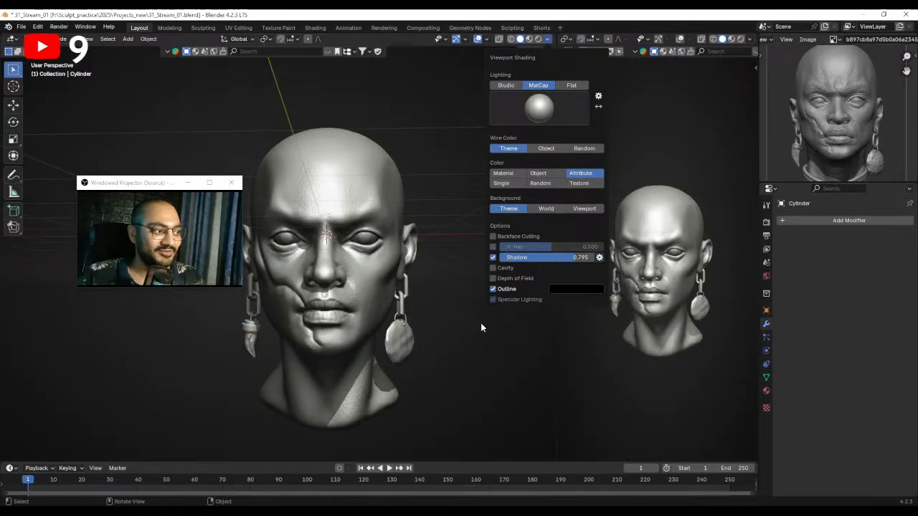
Switch to the browser's "australian aborigines" image results and look through more portraits beside the bearded man's preview.
{"action": "scroll", "coordinate": [420, 378], "scroll_direction": "down", "scroll_amount": 2}
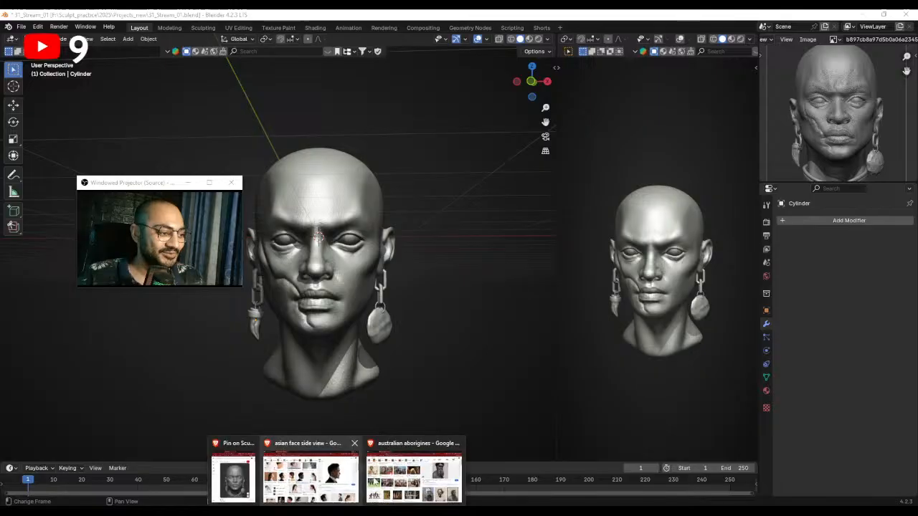
{"action": "left_click", "coordinate": [415, 474]}
{"action": "scroll", "coordinate": [372, 225], "scroll_direction": "down", "scroll_amount": 8}
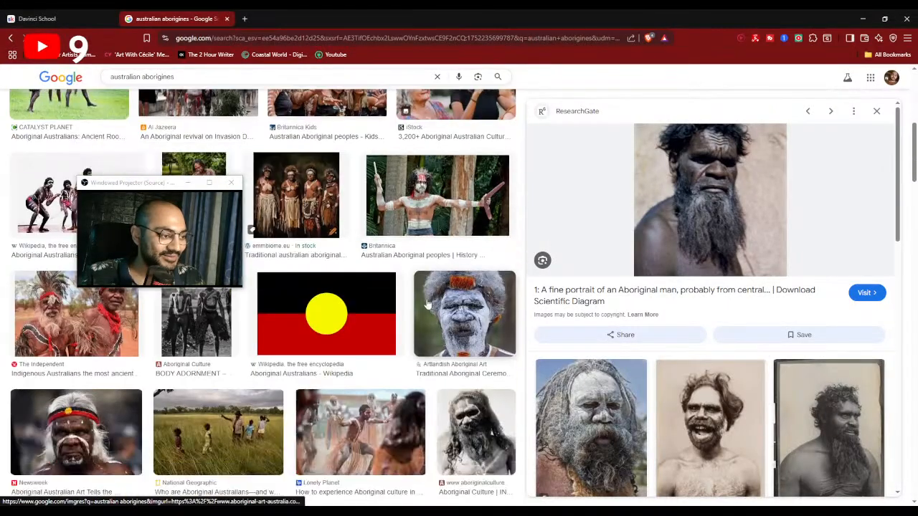
{"action": "scroll", "coordinate": [426, 304], "scroll_direction": "down", "scroll_amount": 5}
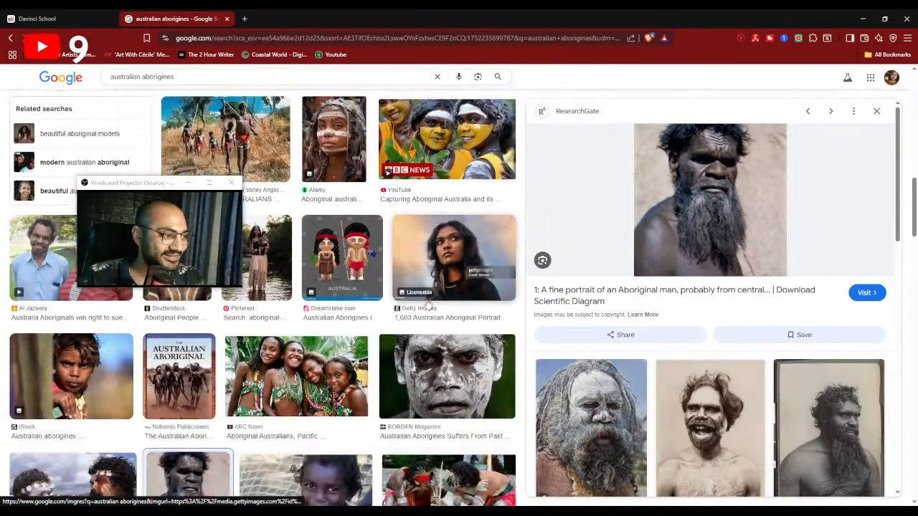
Look further down the "australian aborigines" image results for more faces with a strong brow.
{"action": "scroll", "coordinate": [426, 305], "scroll_direction": "down", "scroll_amount": 8}
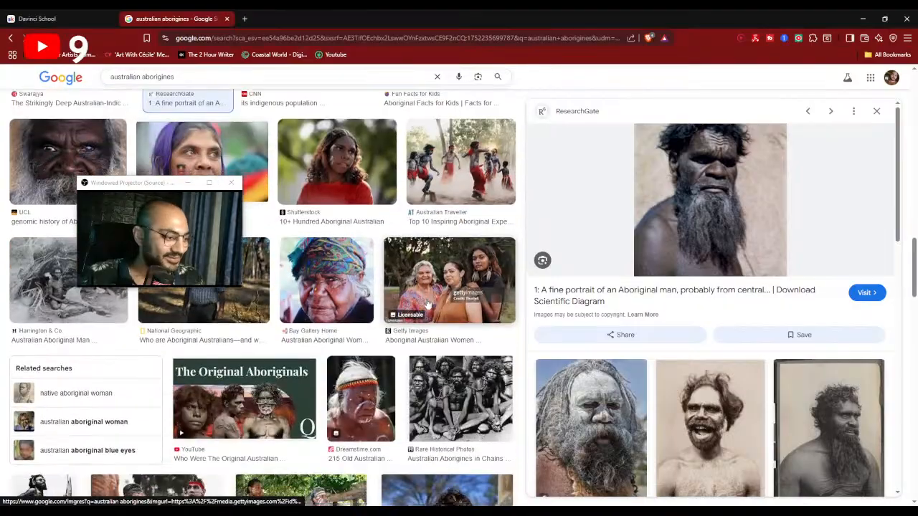
{"action": "scroll", "coordinate": [426, 304], "scroll_direction": "down", "scroll_amount": 8}
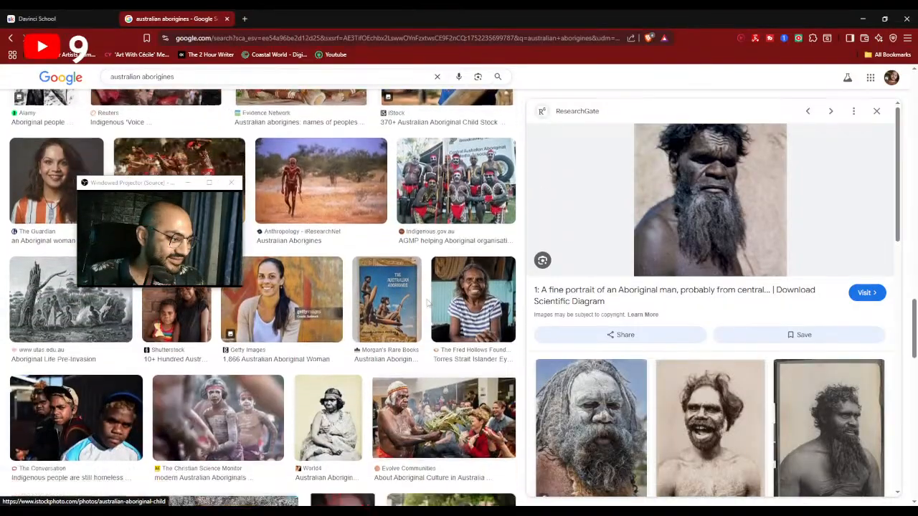
{"action": "scroll", "coordinate": [426, 305], "scroll_direction": "down", "scroll_amount": 2}
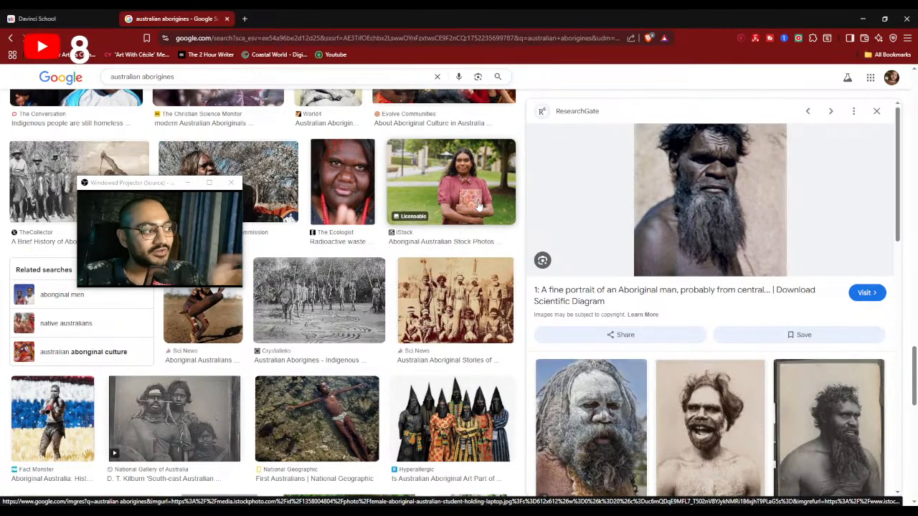
{"action": "scroll", "coordinate": [478, 206], "scroll_direction": "down", "scroll_amount": 6}
{"action": "scroll", "coordinate": [472, 325], "scroll_direction": "down", "scroll_amount": 8}
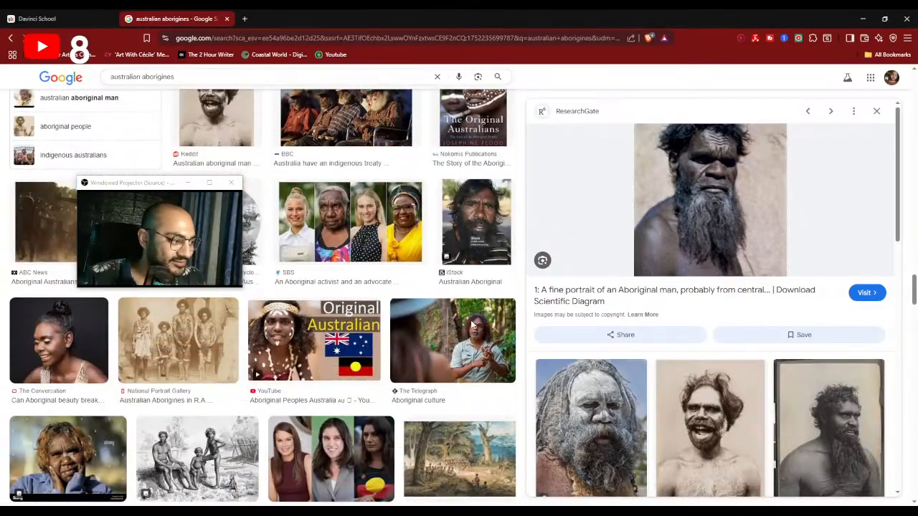
Search images for "australian aborigines skull", move the webcam window off the first row, and open the suggested "australian aboriginal skull" results.
{"action": "left_click", "coordinate": [863, 18]}
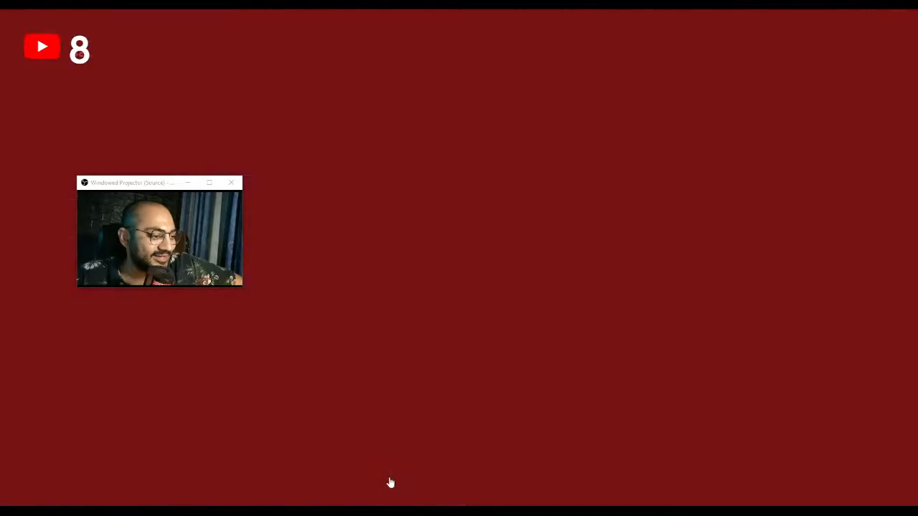
{"action": "left_click", "coordinate": [389, 483]}
{"action": "left_click", "coordinate": [221, 71]}
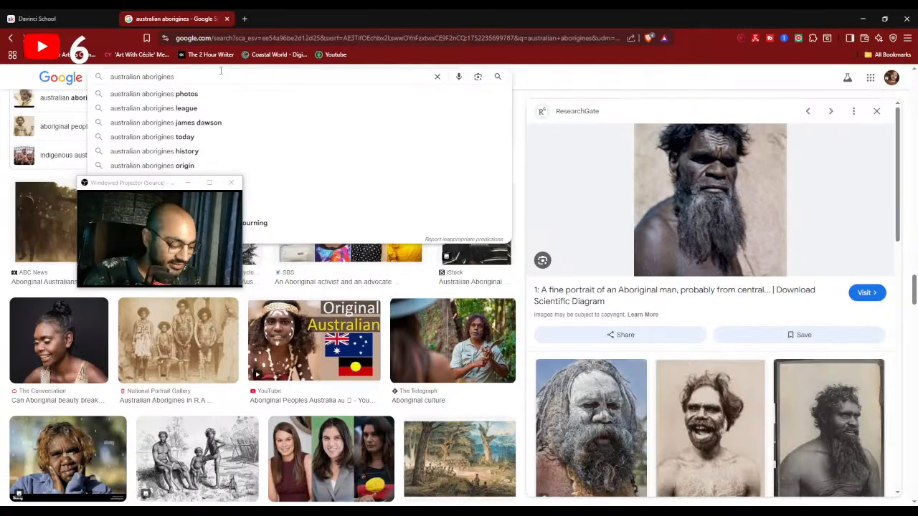
{"action": "type", "text": "skull"}
{"action": "key", "text": "Return"}
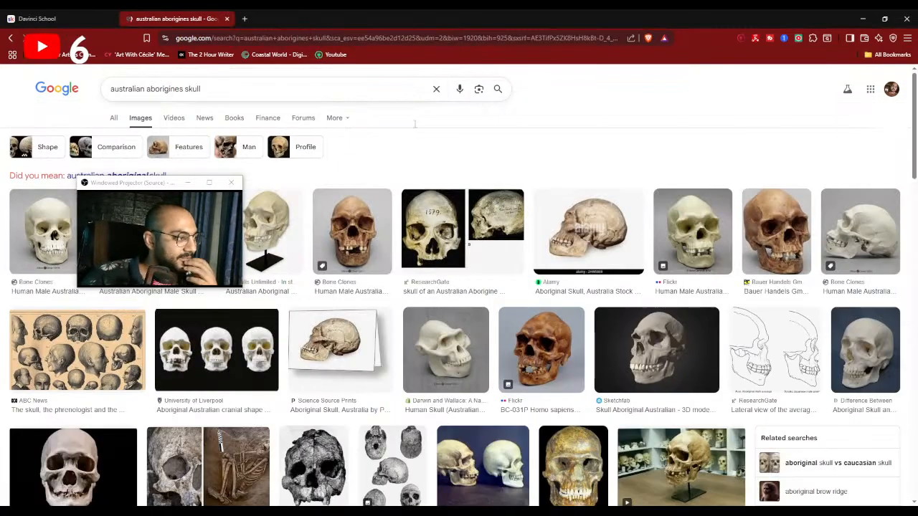
{"action": "left_click_drag", "start_coordinate": [145, 190], "coordinate": [224, 333]}
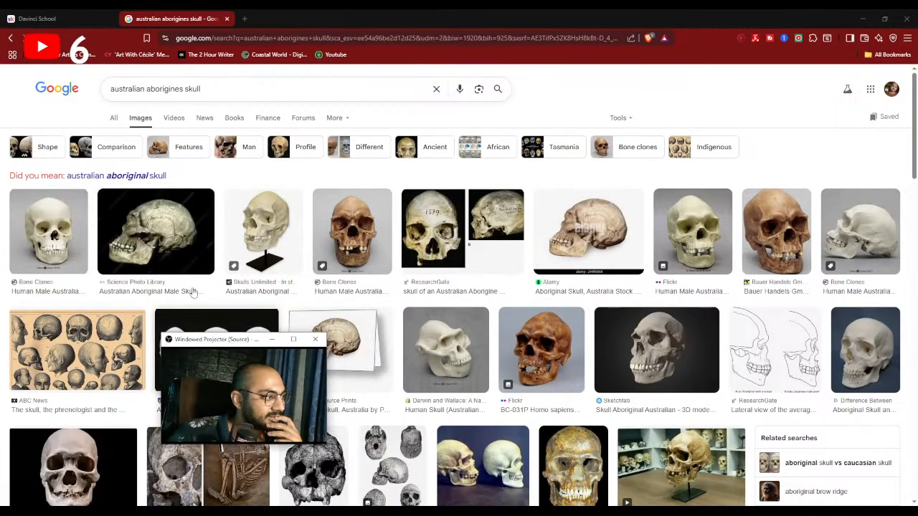
{"action": "left_click", "coordinate": [115, 175]}
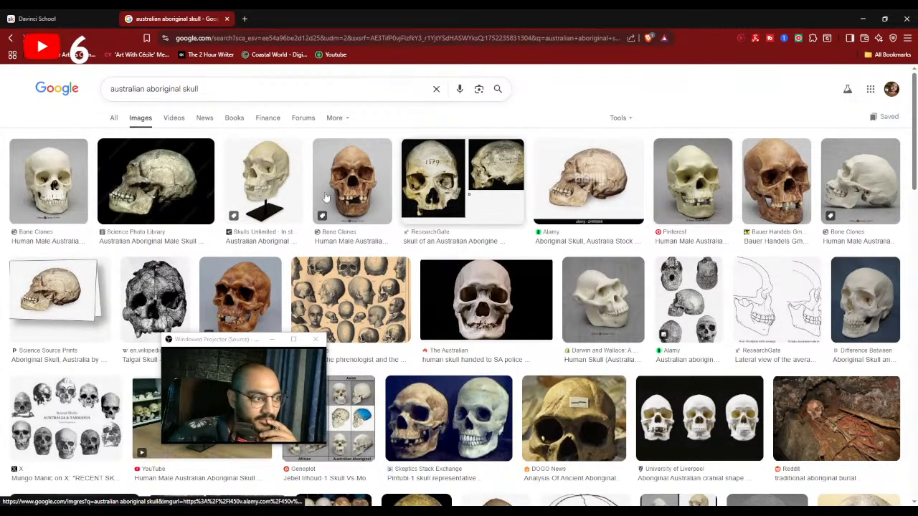
Return to the "australian aborigines" image results and preview the Britannica photo of the man holding a spear.
{"action": "left_click", "coordinate": [10, 38]}
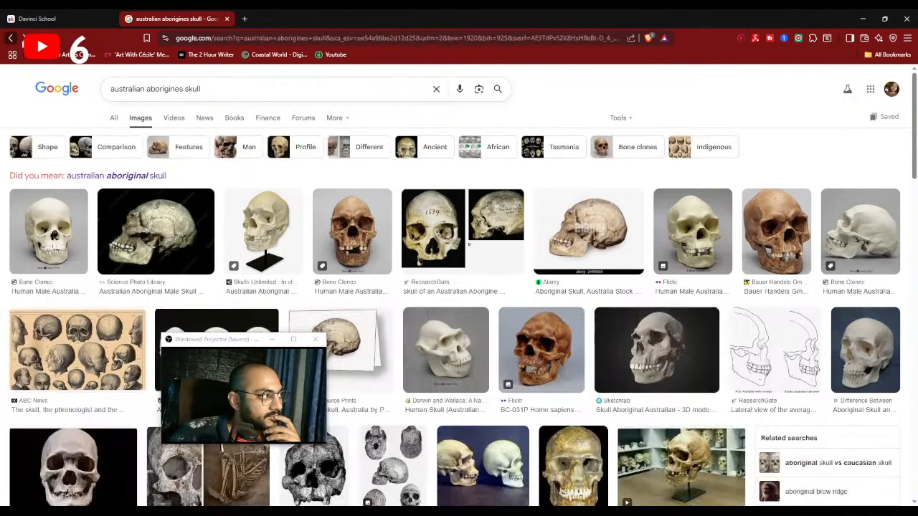
{"action": "left_click", "coordinate": [11, 39]}
{"action": "scroll", "coordinate": [422, 245], "scroll_direction": "up", "scroll_amount": 7}
{"action": "scroll", "coordinate": [422, 254], "scroll_direction": "up", "scroll_amount": 2}
{"action": "scroll", "coordinate": [467, 347], "scroll_direction": "up", "scroll_amount": 4}
{"action": "left_click_drag", "start_coordinate": [912, 215], "coordinate": [909, 75]}
{"action": "scroll", "coordinate": [161, 237], "scroll_direction": "down", "scroll_amount": 1}
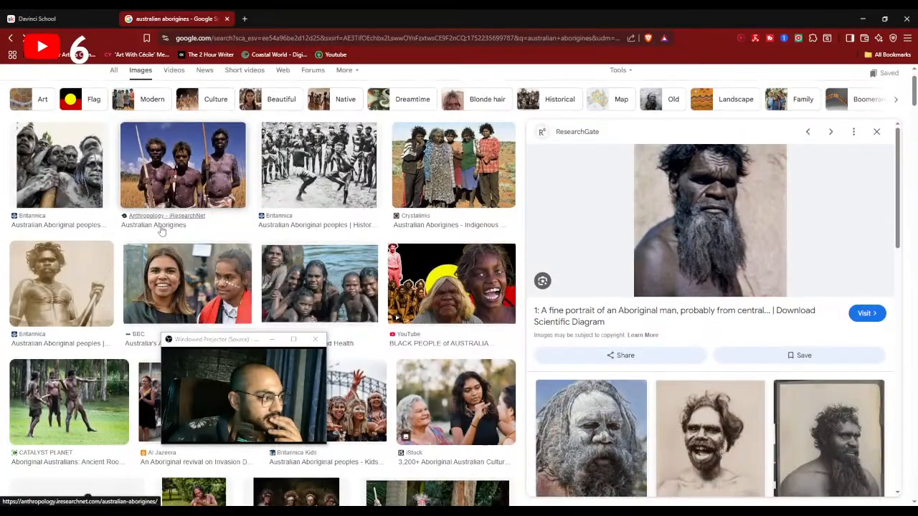
{"action": "left_click", "coordinate": [90, 276]}
{"action": "scroll", "coordinate": [439, 264], "scroll_direction": "down", "scroll_amount": 3}
{"action": "scroll", "coordinate": [439, 264], "scroll_direction": "down", "scroll_amount": 2}
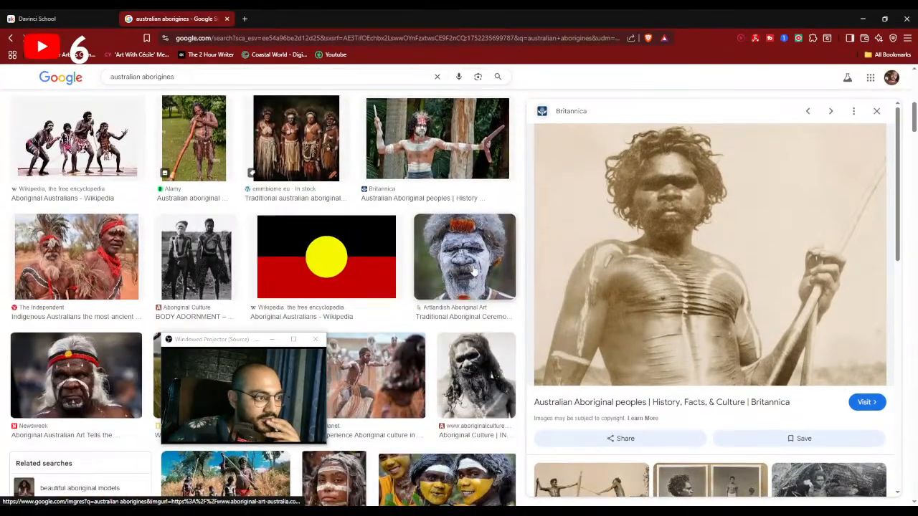
{"action": "scroll", "coordinate": [474, 270], "scroll_direction": "down", "scroll_amount": 1}
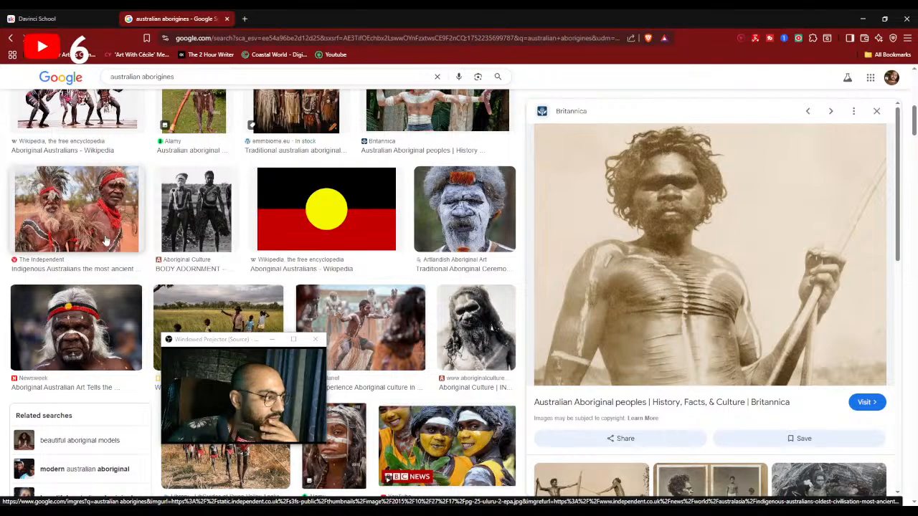
Preview the Newsweek portrait of the white-haired man with the headband and look through its related images.
{"action": "left_click", "coordinate": [87, 314]}
{"action": "scroll", "coordinate": [740, 246], "scroll_direction": "down", "scroll_amount": 3}
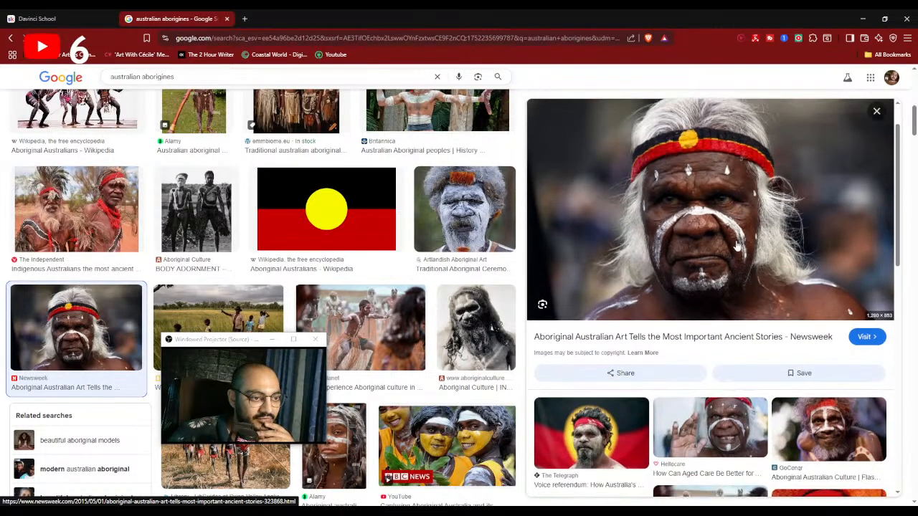
{"action": "scroll", "coordinate": [739, 246], "scroll_direction": "down", "scroll_amount": 4}
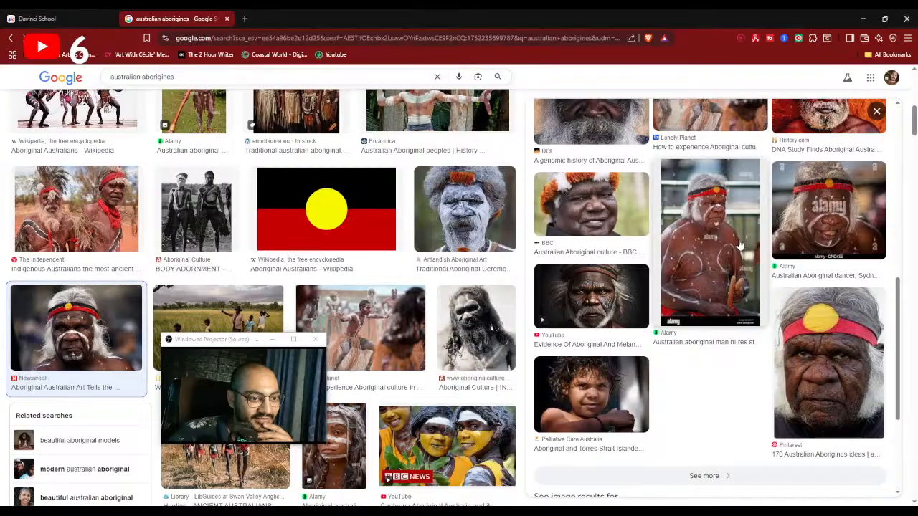
{"action": "scroll", "coordinate": [740, 246], "scroll_direction": "up", "scroll_amount": 7}
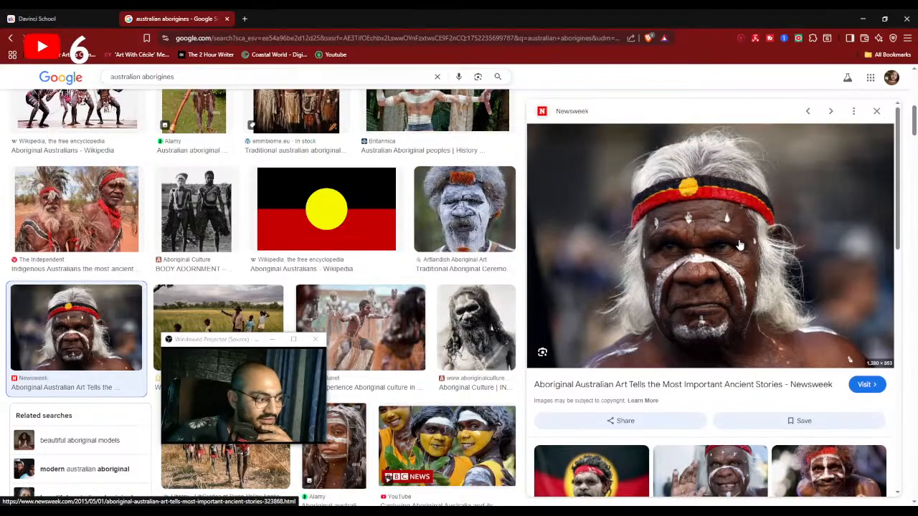
{"action": "scroll", "coordinate": [677, 242], "scroll_direction": "up", "scroll_amount": 10}
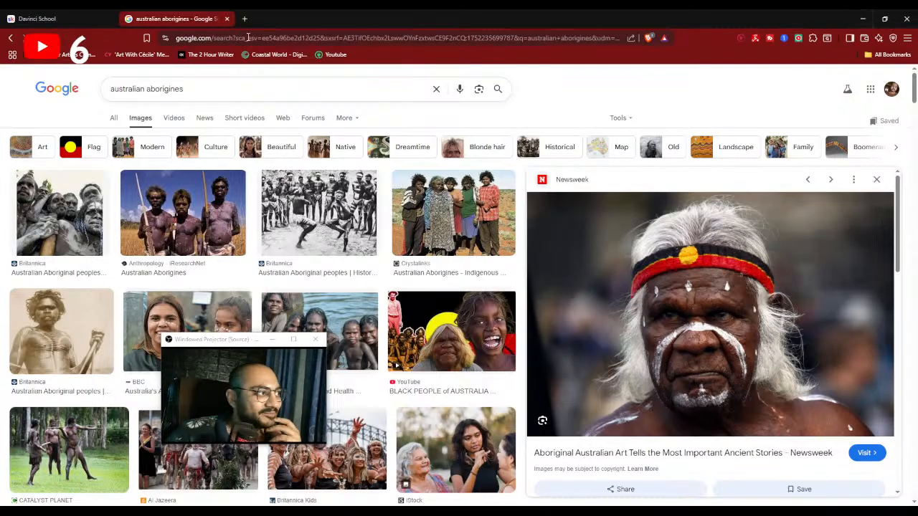
Close the image results, switch to Blender, and show the head's face close up in a maximized viewport without gizmos or overlays.
{"action": "left_click", "coordinate": [228, 20]}
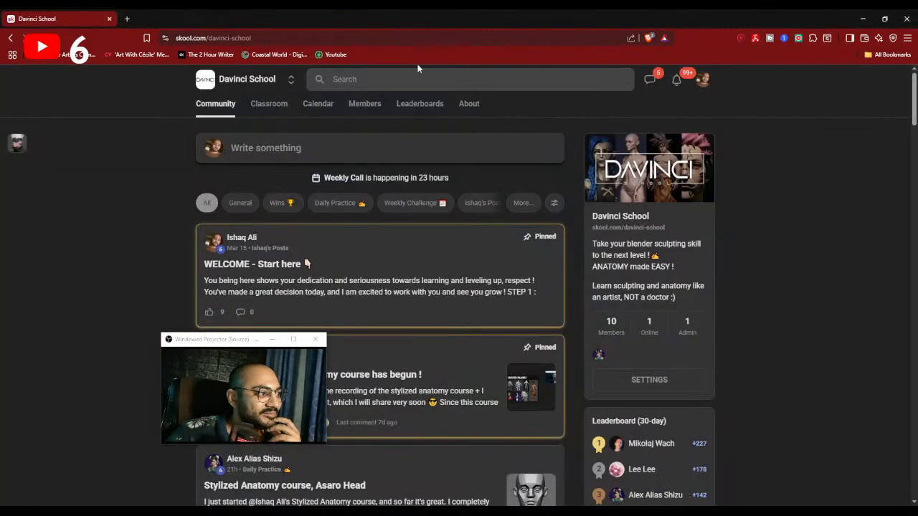
{"action": "left_click", "coordinate": [862, 20]}
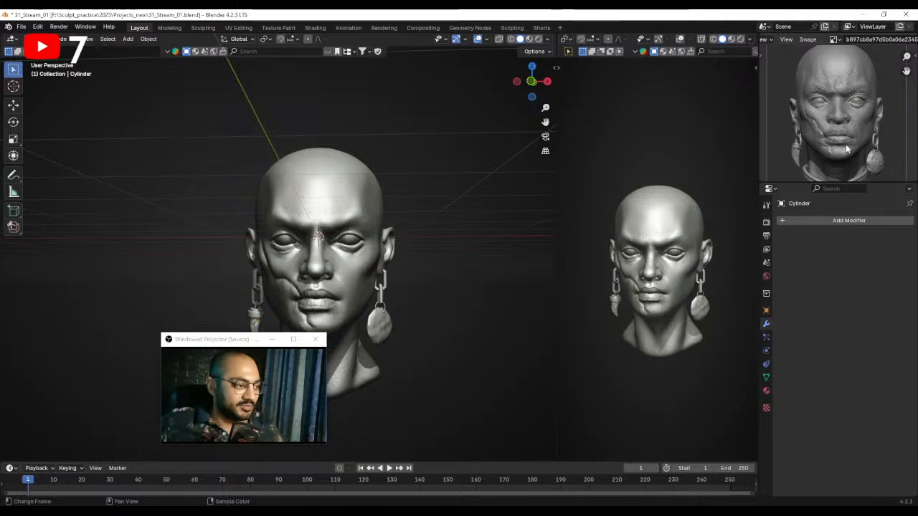
{"action": "key", "text": "ctrl+space"}
{"action": "scroll", "coordinate": [466, 273], "scroll_direction": "up", "scroll_amount": 3}
{"action": "mouse_move", "coordinate": [440, 248]}
{"action": "middle_mouse_down"}
{"action": "mouse_move", "coordinate": [510, 264]}
{"action": "mouse_move", "coordinate": [527, 294]}
{"action": "mouse_move", "coordinate": [430, 290]}
{"action": "mouse_move", "coordinate": [508, 299]}
{"action": "mouse_move", "coordinate": [549, 279]}
{"action": "mouse_move", "coordinate": [548, 299]}
{"action": "mouse_move", "coordinate": [556, 283]}
{"action": "mouse_move", "coordinate": [548, 297]}
{"action": "mouse_move", "coordinate": [578, 309]}
{"action": "middle_mouse_up"}
{"action": "left_click", "coordinate": [821, 42]}
{"action": "left_click", "coordinate": [839, 40]}
Enlarge the webcam window and place it beside the sculpted face, clear of the head and earrings.
{"action": "left_click_drag", "start_coordinate": [217, 335], "coordinate": [133, 222]}
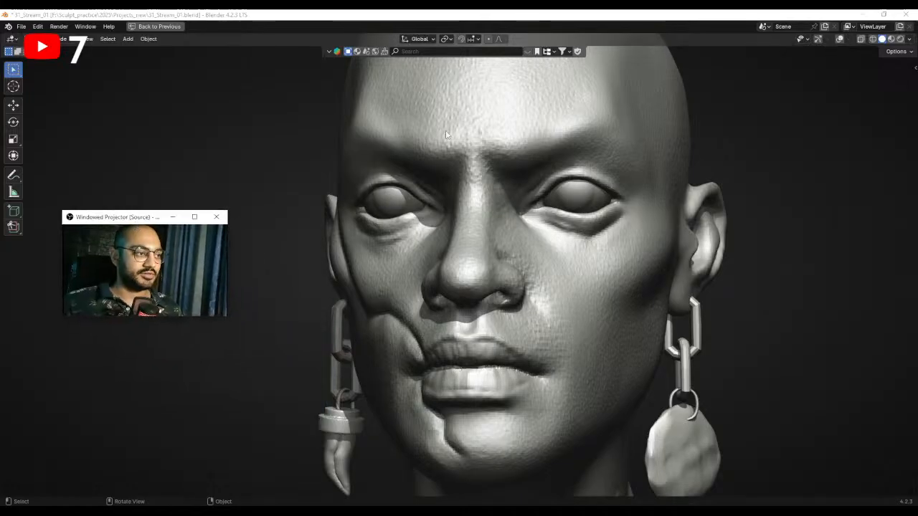
{"action": "left_click_drag", "start_coordinate": [226, 316], "coordinate": [361, 395]}
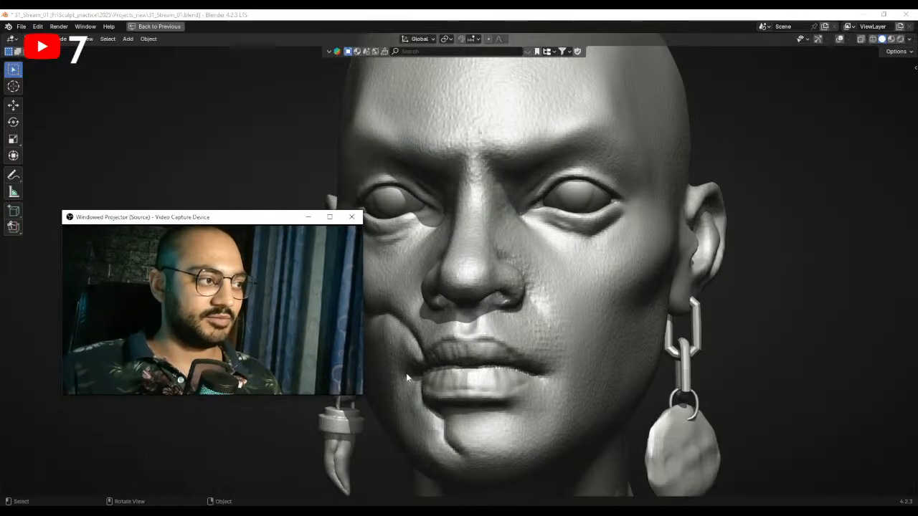
{"action": "left_click_drag", "start_coordinate": [364, 395], "coordinate": [331, 381]}
{"action": "left_click_drag", "start_coordinate": [220, 218], "coordinate": [190, 228]}
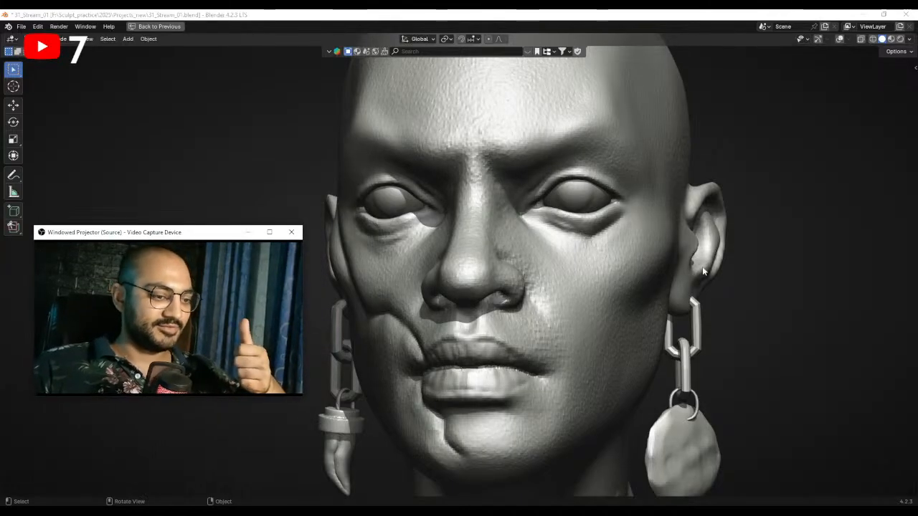
Capture a 1917x1017 screenshot of the sculpted face with the webcam window, and shrink and reposition the webcam window beside the head.
{"action": "key", "text": "Print"}
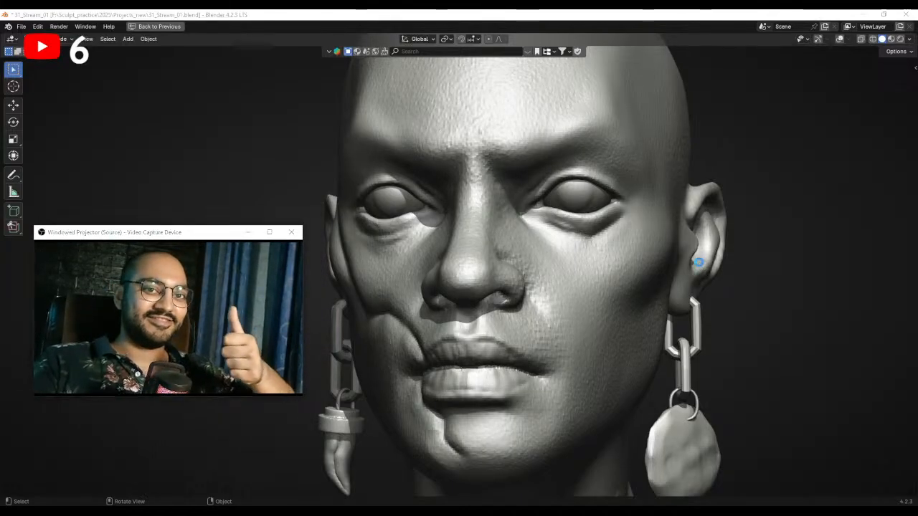
{"action": "left_click_drag", "start_coordinate": [1, 16], "coordinate": [912, 508]}
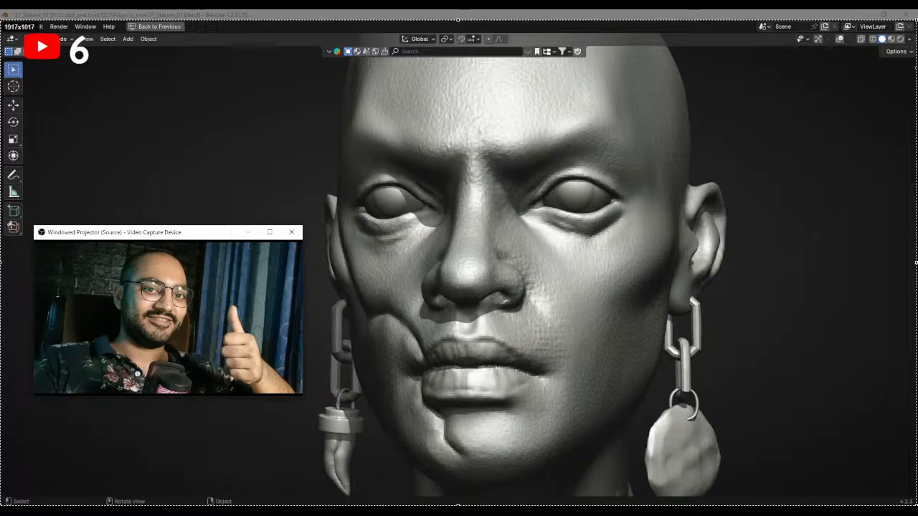
{"action": "left_click_drag", "start_coordinate": [912, 508], "coordinate": [912, 507]}
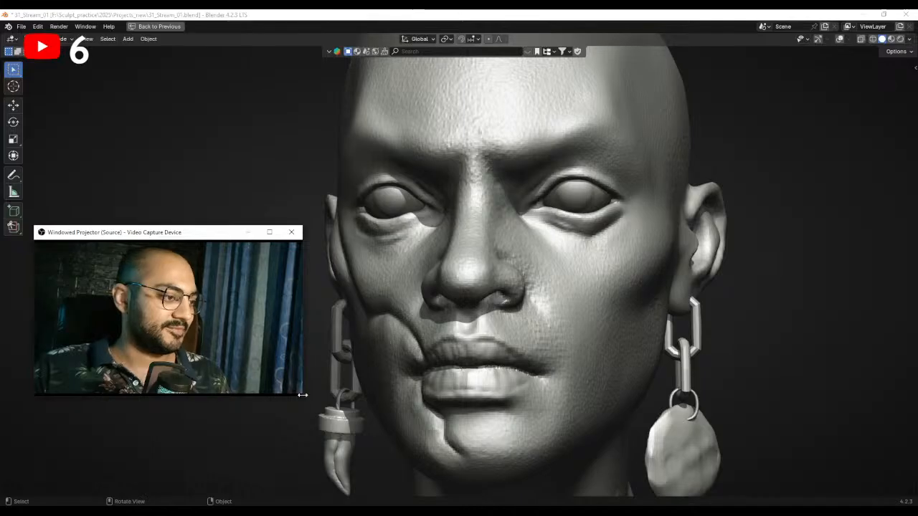
{"action": "left_click_drag", "start_coordinate": [302, 395], "coordinate": [245, 357]}
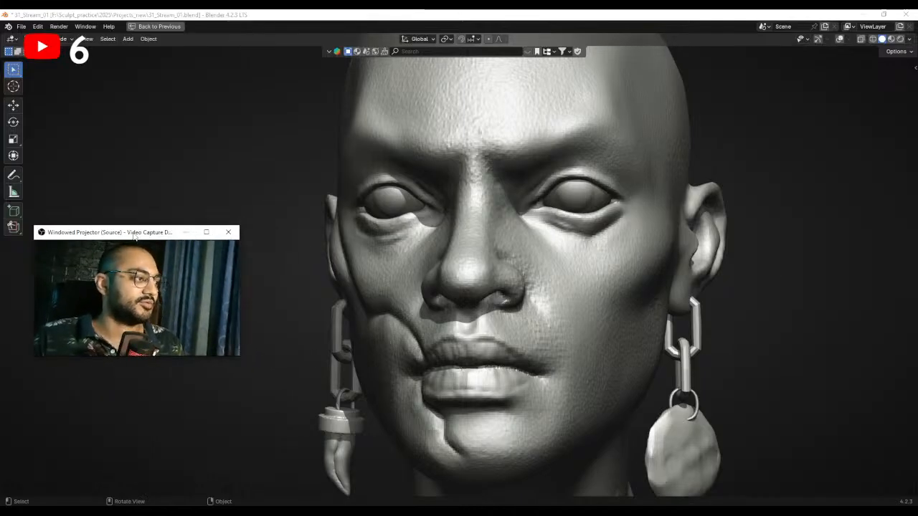
{"action": "left_click_drag", "start_coordinate": [136, 232], "coordinate": [190, 178]}
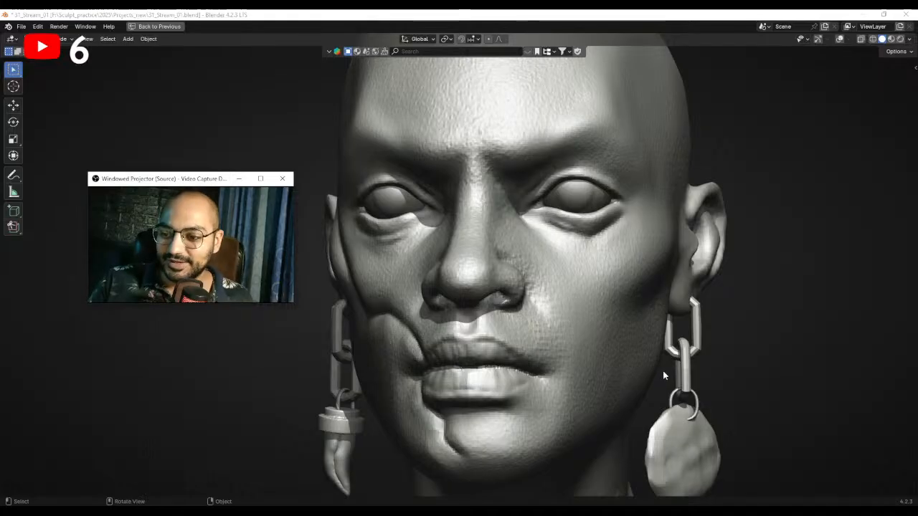